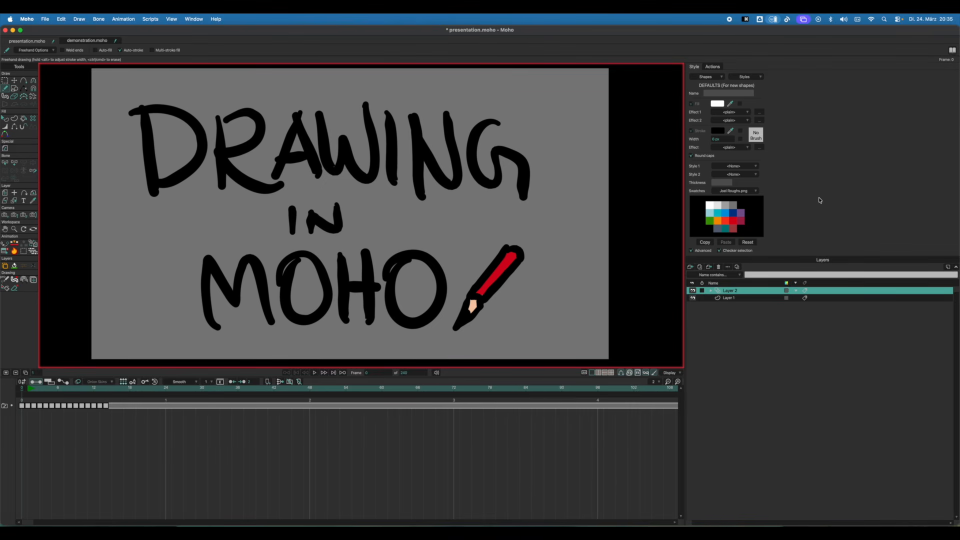
Advance the presentation from its title frame to the "Step 1: A Good Sketchbrush" frame, and switch to demonstration.moho.
key("Right")
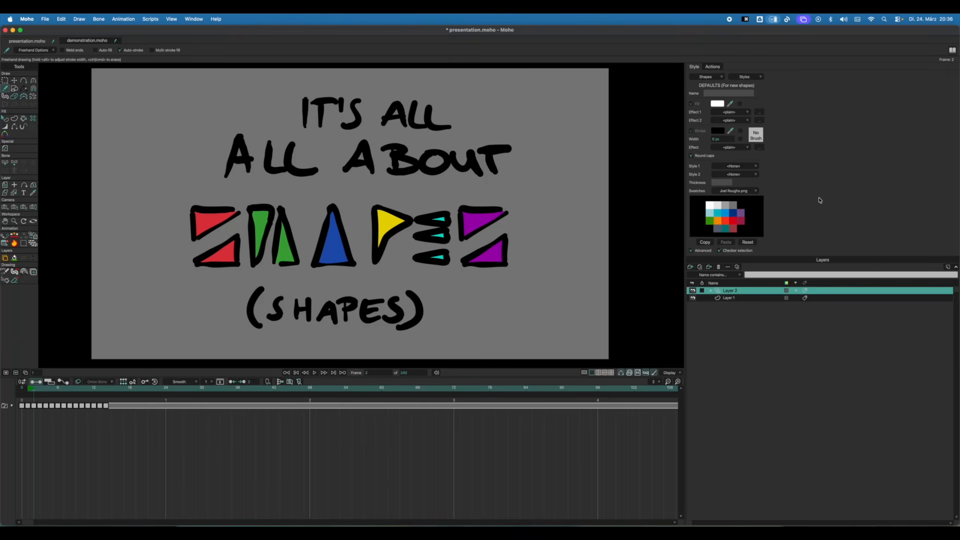
key("Right")
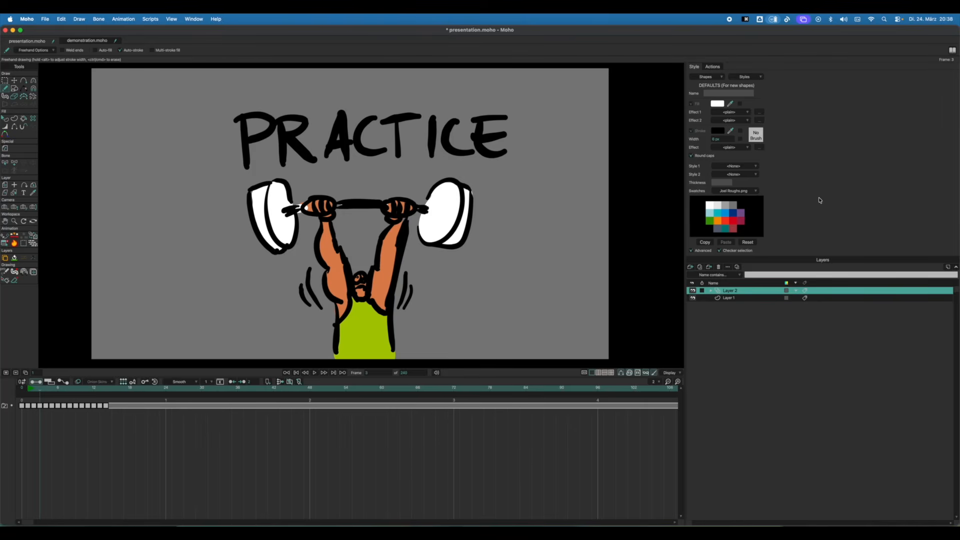
key("Right")
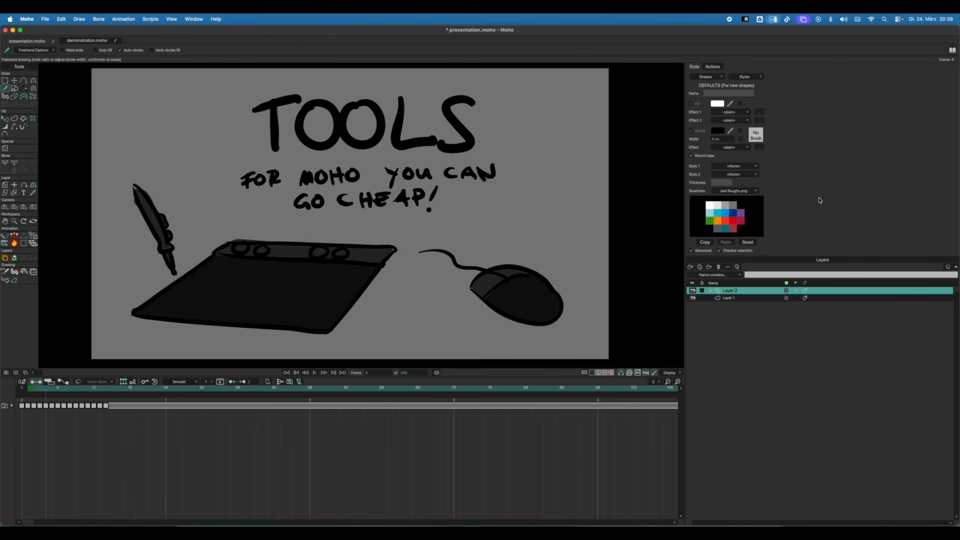
key("Right")
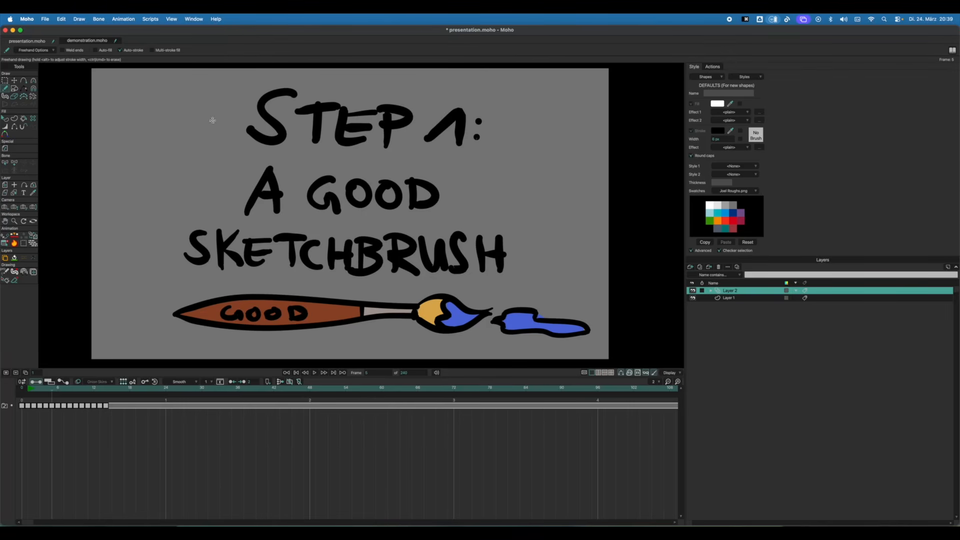
left_click(100, 42)
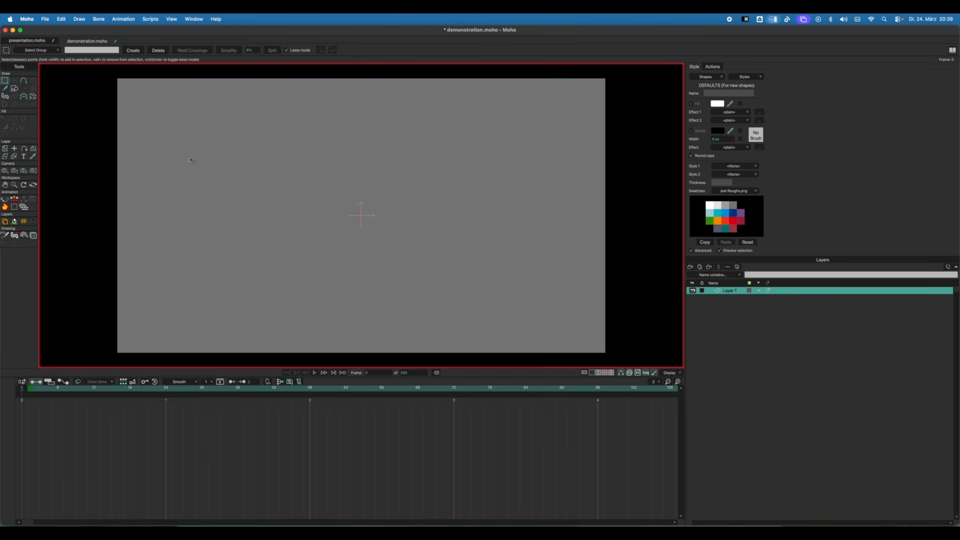
Scribble long looping test strokes on Layer 1 with the Freehand tool.
left_click(6, 88)
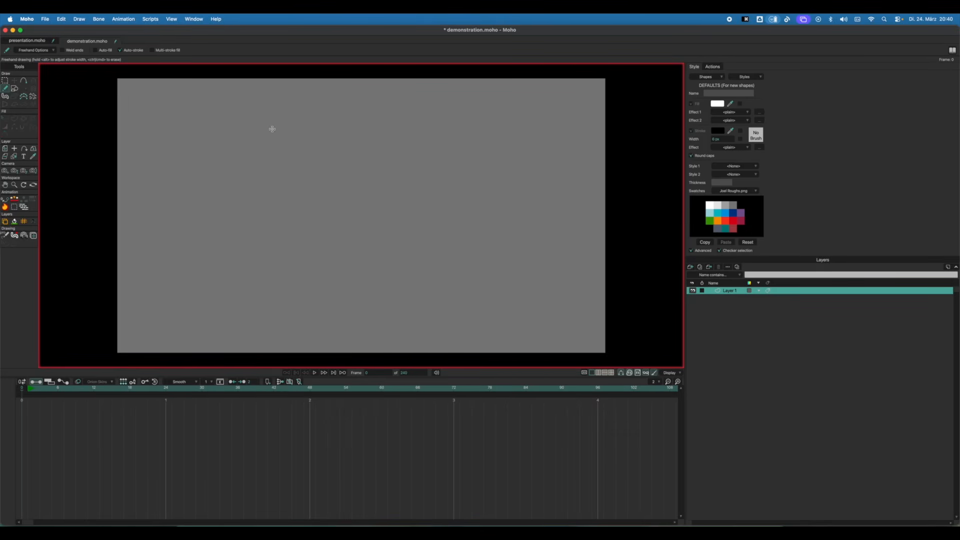
left_click_drag(288, 157, 293, 175)
mouse_move(348, 138)
left_mouse_down()
mouse_move(337, 202)
mouse_move(376, 259)
mouse_move(293, 218)
mouse_move(256, 144)
mouse_move(189, 168)
mouse_move(386, 245)
left_mouse_up()
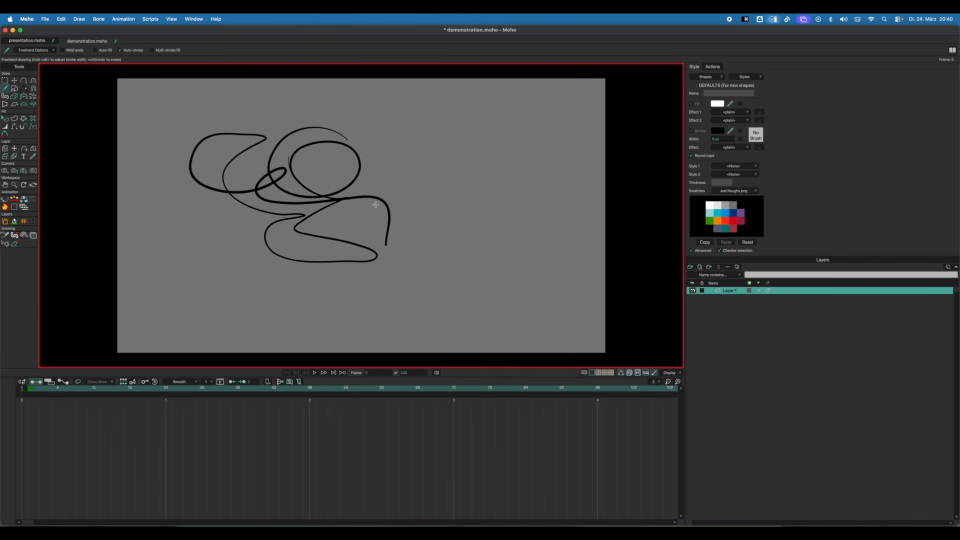
Delete all the scribbled test strokes from Layer 1.
key("t")
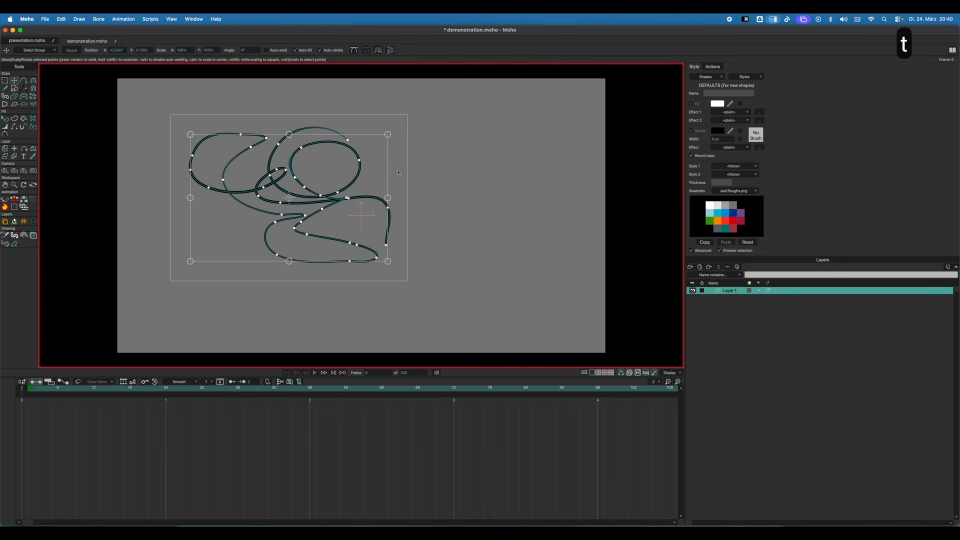
key("BackSpace")
key("super+a")
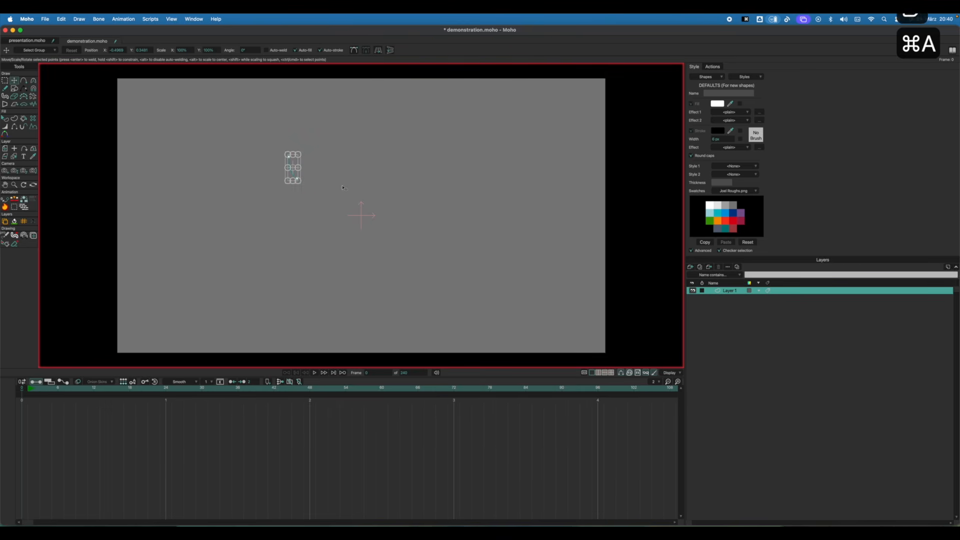
key("BackSpace")
Sketch a rough black cartoon head near the canvas centre with cranium guides, ear, eyes, mouth, jaw and hair, using the Freehand tool.
key("f")
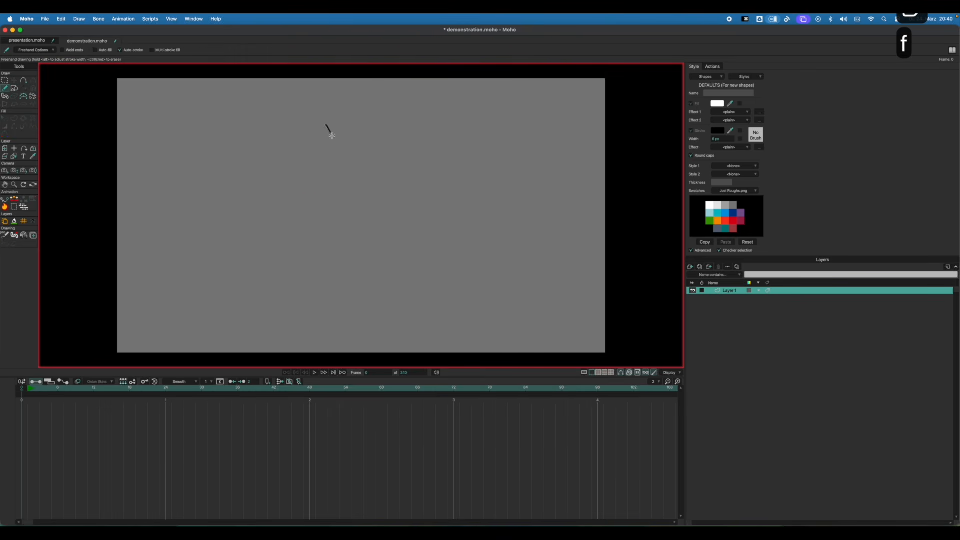
mouse_move(325, 125)
left_mouse_down()
mouse_move(332, 188)
mouse_move(317, 167)
mouse_move(344, 191)
left_mouse_up()
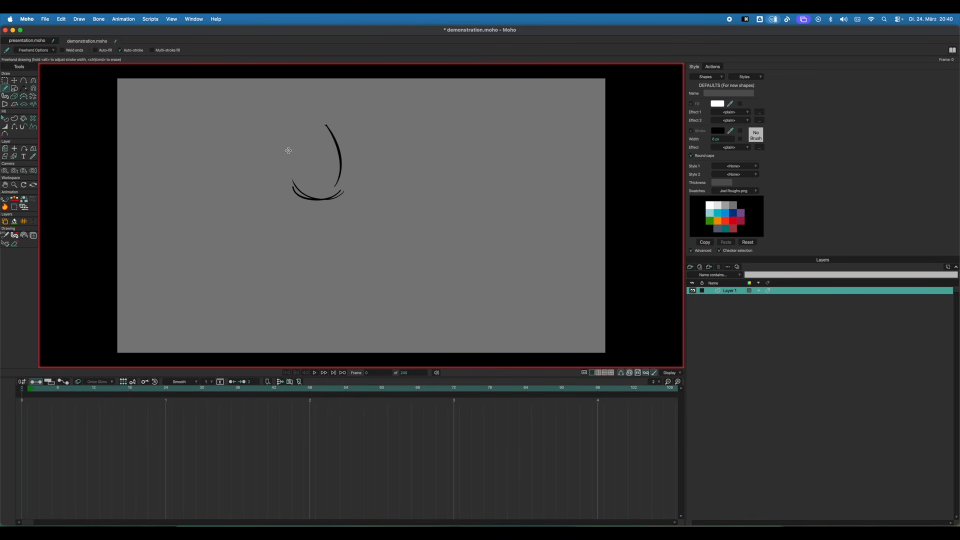
left_click_drag(287, 146, 334, 147)
mouse_move(293, 133)
left_mouse_down()
mouse_move(323, 130)
mouse_move(330, 149)
left_mouse_up()
left_click_drag(308, 134, 295, 185)
mouse_move(290, 185)
left_mouse_down()
mouse_move(273, 180)
mouse_move(294, 198)
mouse_move(291, 226)
mouse_move(335, 219)
left_mouse_up()
mouse_move(322, 138)
left_mouse_down()
mouse_move(324, 201)
mouse_move(329, 190)
mouse_move(313, 230)
left_mouse_up()
mouse_move(304, 193)
left_mouse_down()
mouse_move(318, 197)
mouse_move(335, 182)
mouse_move(324, 200)
mouse_move(306, 199)
mouse_move(307, 190)
mouse_move(327, 174)
mouse_move(343, 178)
mouse_move(293, 197)
mouse_move(319, 209)
mouse_move(331, 201)
mouse_move(334, 214)
left_mouse_up()
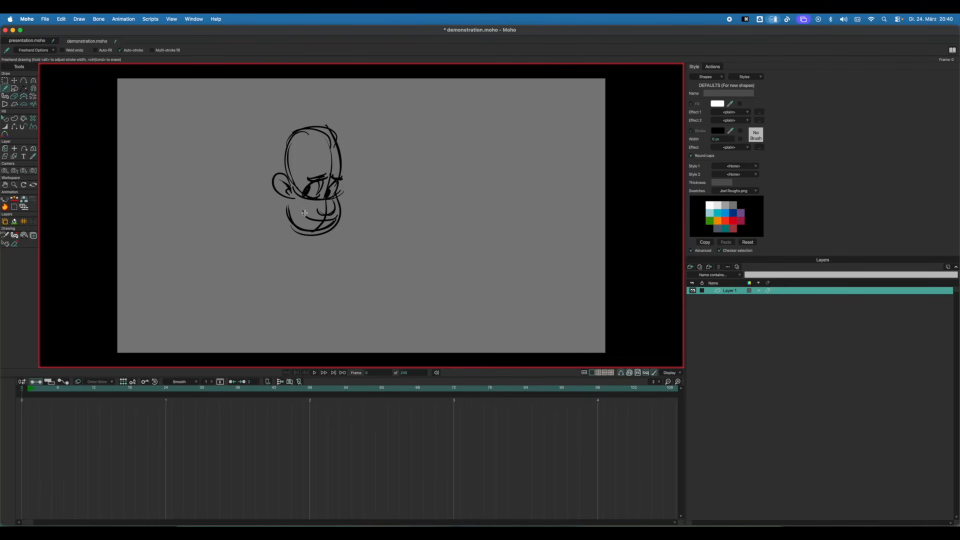
mouse_move(286, 174)
left_mouse_down()
mouse_move(325, 141)
mouse_move(304, 178)
mouse_move(332, 141)
mouse_move(341, 167)
left_mouse_up()
mouse_move(328, 125)
left_mouse_down()
mouse_move(290, 123)
mouse_move(284, 173)
left_mouse_up()
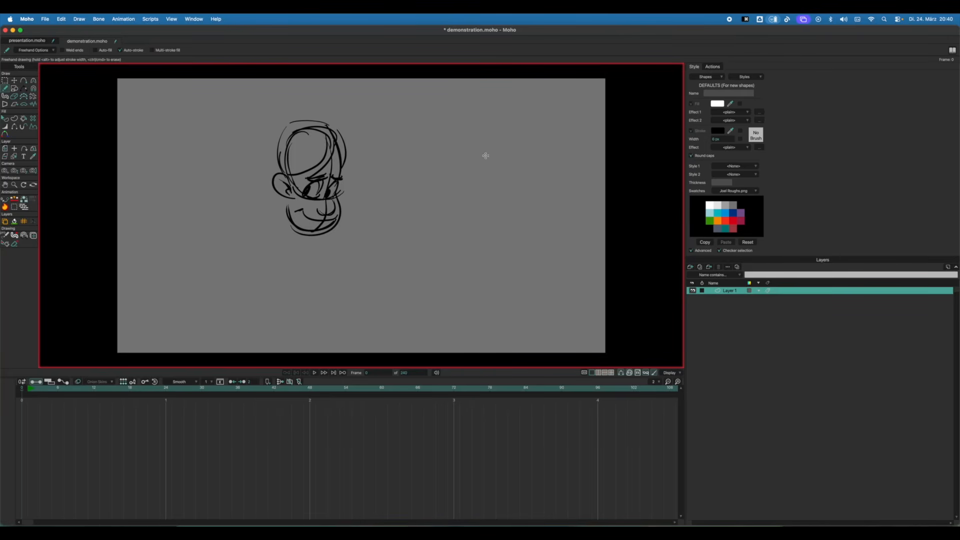
left_click_drag(330, 122, 345, 169)
Sketch the torso, shoulders, legs and feet of a standing figure beside the cartoon head.
left_click_drag(456, 142, 430, 193)
mouse_move(509, 155)
left_mouse_down()
mouse_move(488, 200)
mouse_move(442, 194)
mouse_move(470, 199)
left_mouse_up()
mouse_move(486, 146)
left_mouse_down()
mouse_move(459, 198)
mouse_move(453, 256)
left_mouse_up()
mouse_move(453, 205)
left_mouse_down()
mouse_move(468, 258)
mouse_move(444, 285)
left_mouse_up()
left_click_drag(498, 202, 526, 280)
left_click_drag(473, 219, 519, 284)
left_click_drag(513, 283, 524, 294)
left_click_drag(458, 136, 506, 152)
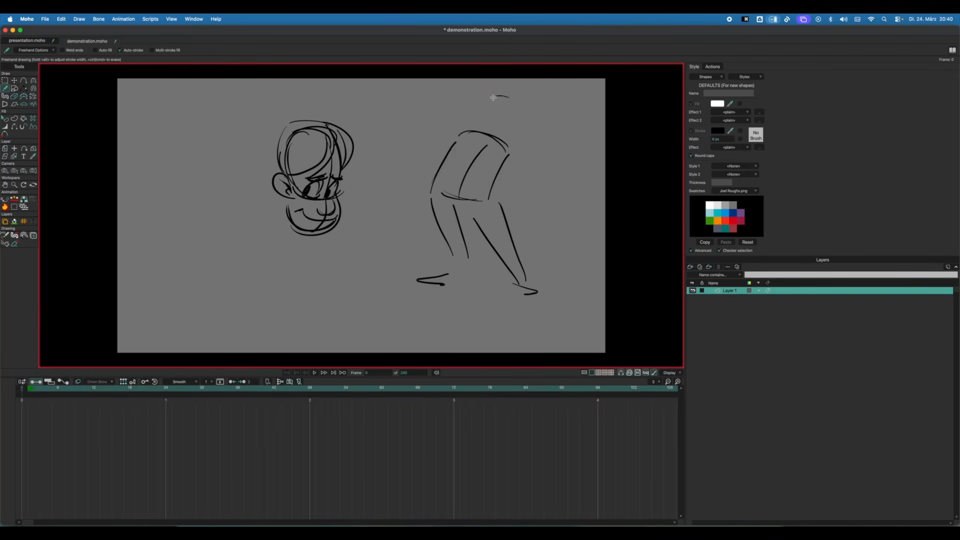
Add a round head, neck, outstretched arms and hands to the sketched figure.
mouse_move(495, 96)
left_mouse_down()
mouse_move(485, 134)
mouse_move(498, 140)
mouse_move(415, 131)
mouse_move(404, 85)
mouse_move(432, 131)
left_mouse_up()
left_click_drag(400, 86, 417, 94)
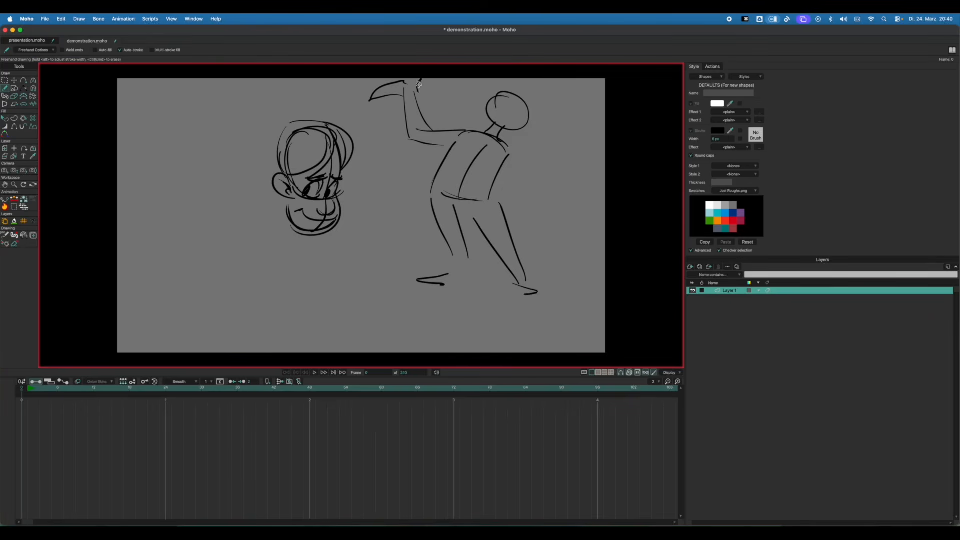
mouse_move(511, 149)
left_mouse_down()
mouse_move(552, 177)
mouse_move(593, 137)
left_mouse_up()
mouse_move(550, 161)
left_mouse_down()
mouse_move(587, 144)
mouse_move(605, 152)
mouse_move(606, 134)
mouse_move(606, 154)
left_mouse_up()
Move the whole drawing down and to the left so the figure's outstretched hand fits inside the canvas.
key("t")
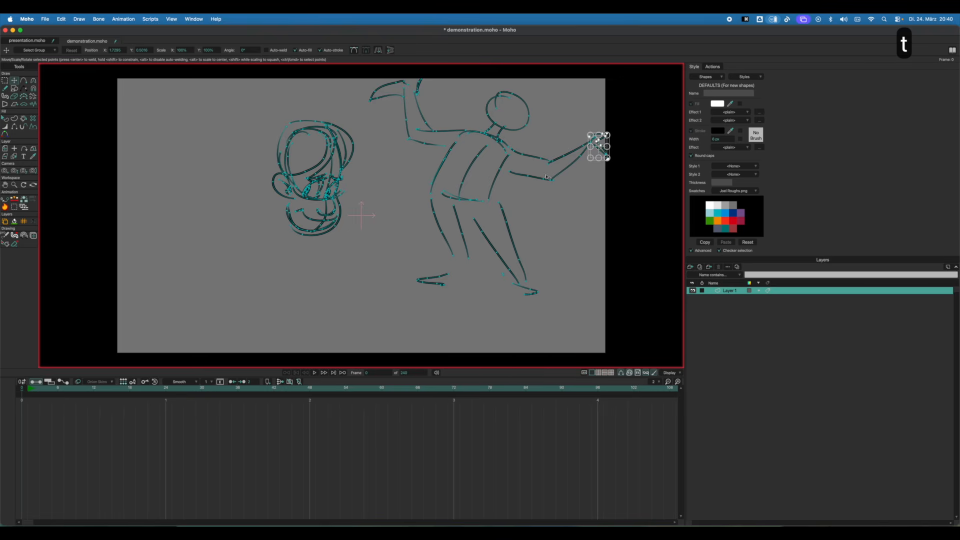
key("super+a")
mouse_move(531, 201)
left_mouse_down()
mouse_move(416, 257)
mouse_move(420, 232)
left_mouse_up()
key("f")
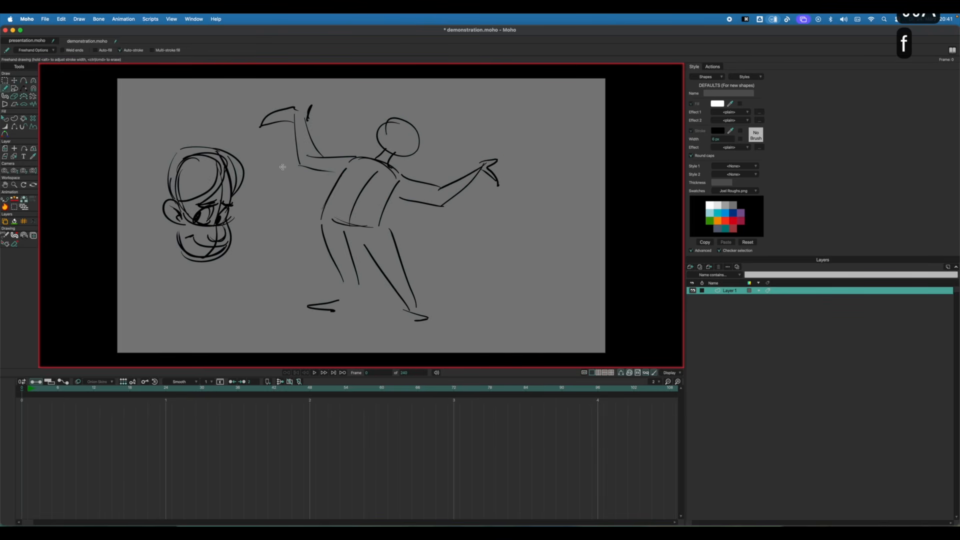
Delete the entire head and figure drawing from Layer 1.
key("g")
key("super+a")
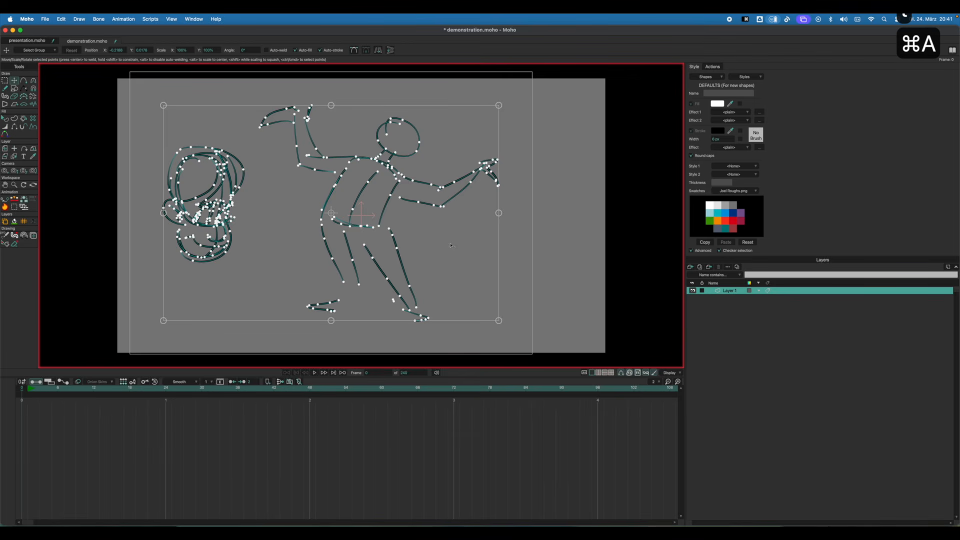
key("Delete")
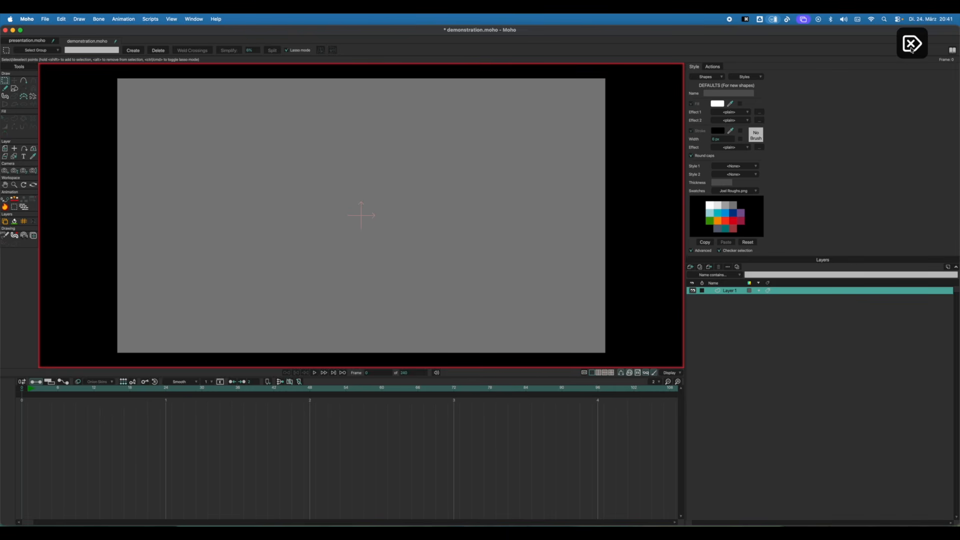
Review the Freehand tool's pen-pressure width variation options and try a single test stroke.
key("f")
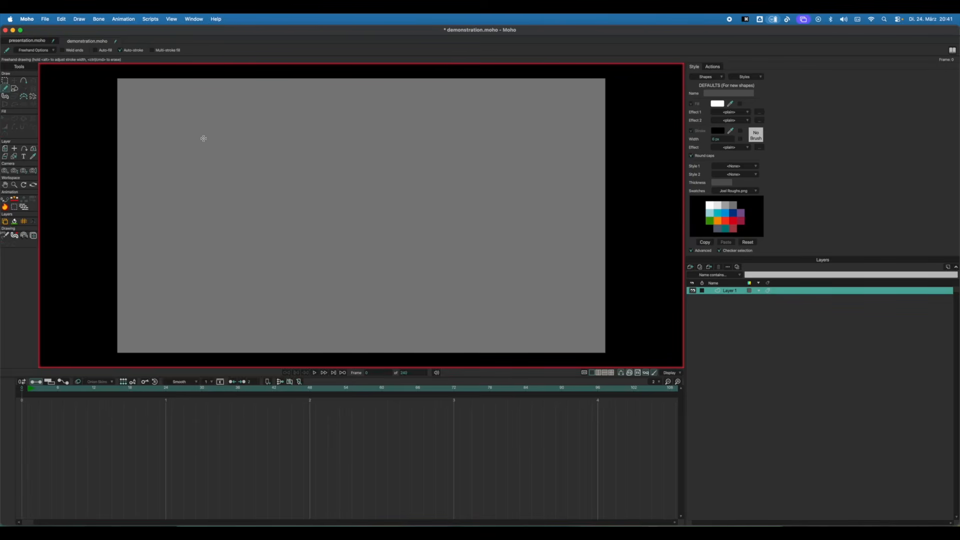
left_click(35, 50)
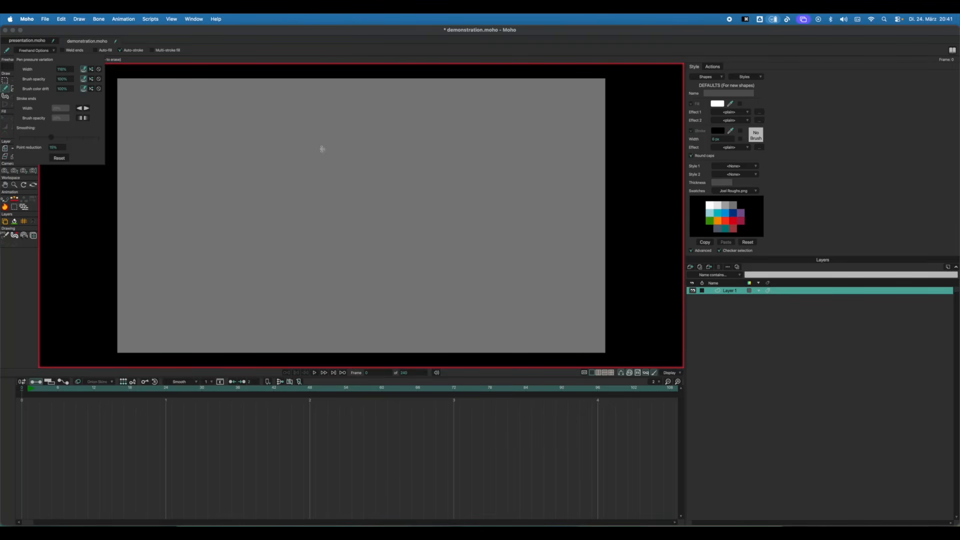
left_click_drag(54, 73, 78, 71)
left_click_drag(105, 70, 51, 75)
left_click(45, 52)
left_click_drag(349, 154, 467, 276)
key("super+z")
Sketch a new cartoon head near the canvas centre with a round cranium, curved centre line, cheeks and wide jaw.
mouse_move(315, 133)
left_mouse_down()
mouse_move(285, 179)
mouse_move(354, 135)
mouse_move(317, 129)
mouse_move(330, 198)
left_mouse_up()
left_click_drag(356, 158, 358, 239)
mouse_move(289, 174)
left_mouse_down()
mouse_move(295, 202)
mouse_move(282, 235)
mouse_move(359, 226)
left_mouse_up()
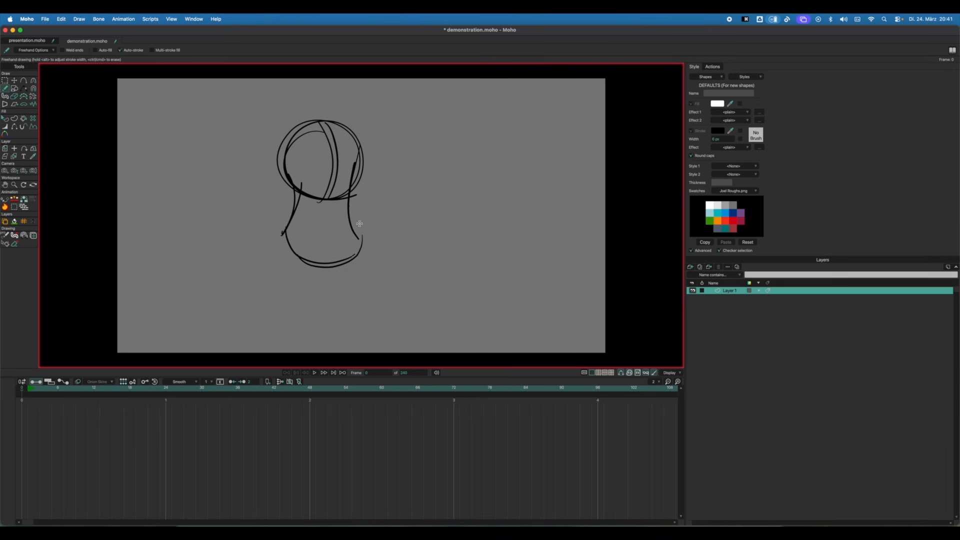
left_click_drag(351, 182, 356, 253)
Draw the eyes, eyebrows, nose, smiling mouth and ear on the new cartoon head.
mouse_move(306, 204)
left_mouse_down()
mouse_move(346, 207)
mouse_move(298, 213)
mouse_move(349, 216)
left_mouse_up()
mouse_move(319, 186)
left_mouse_down()
mouse_move(315, 179)
mouse_move(316, 194)
mouse_move(336, 195)
mouse_move(342, 186)
mouse_move(323, 198)
mouse_move(316, 186)
mouse_move(340, 187)
mouse_move(330, 172)
mouse_move(350, 171)
mouse_move(354, 185)
left_mouse_up()
mouse_move(295, 183)
left_mouse_down()
mouse_move(292, 208)
mouse_move(285, 190)
mouse_move(340, 142)
mouse_move(358, 145)
mouse_move(354, 180)
left_mouse_up()
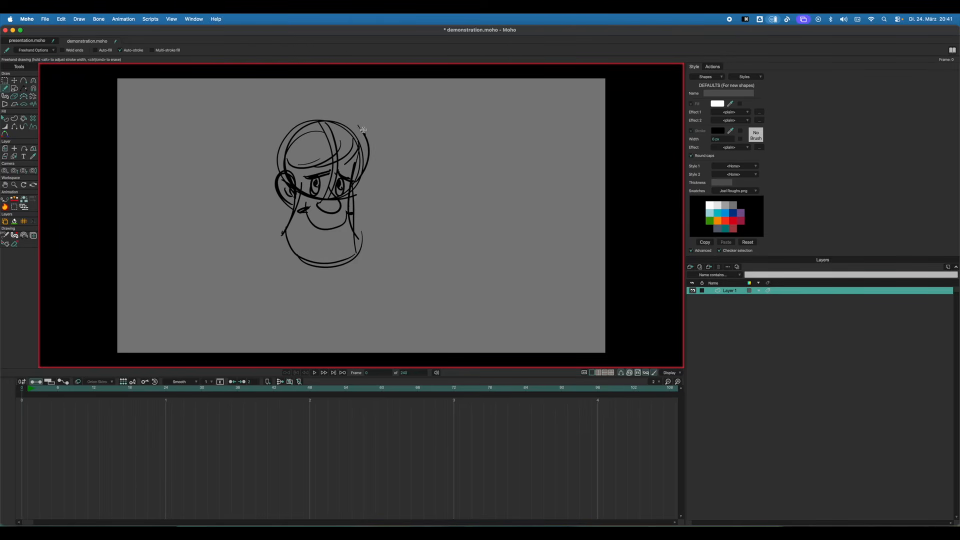
Draw the outer hair contour around the cranium and reinforce the chin and jaw lines.
left_click_drag(365, 131, 314, 112)
mouse_move(315, 113)
left_mouse_down()
mouse_move(277, 164)
mouse_move(280, 186)
left_mouse_up()
left_click_drag(280, 139, 273, 179)
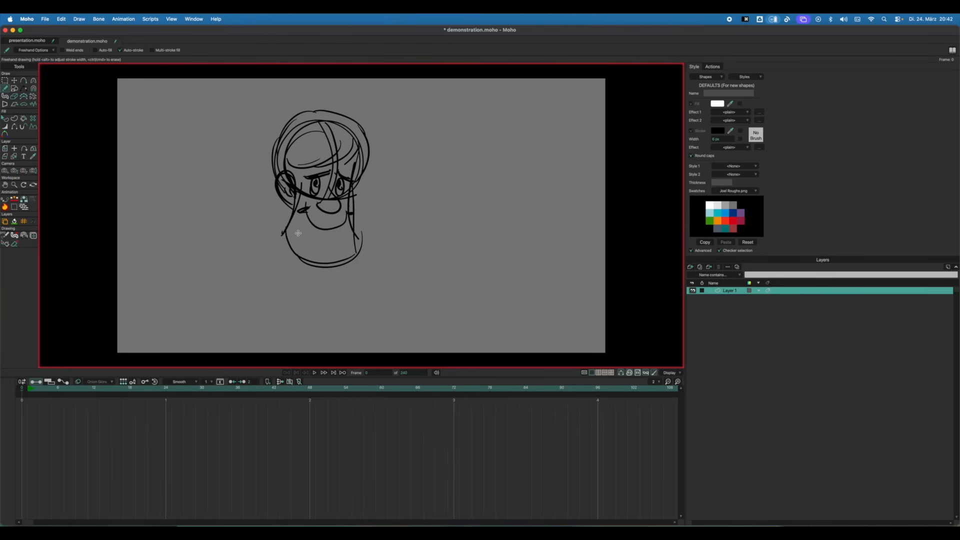
left_click_drag(335, 232, 344, 259)
left_click_drag(290, 228, 326, 268)
left_click_drag(356, 169, 356, 254)
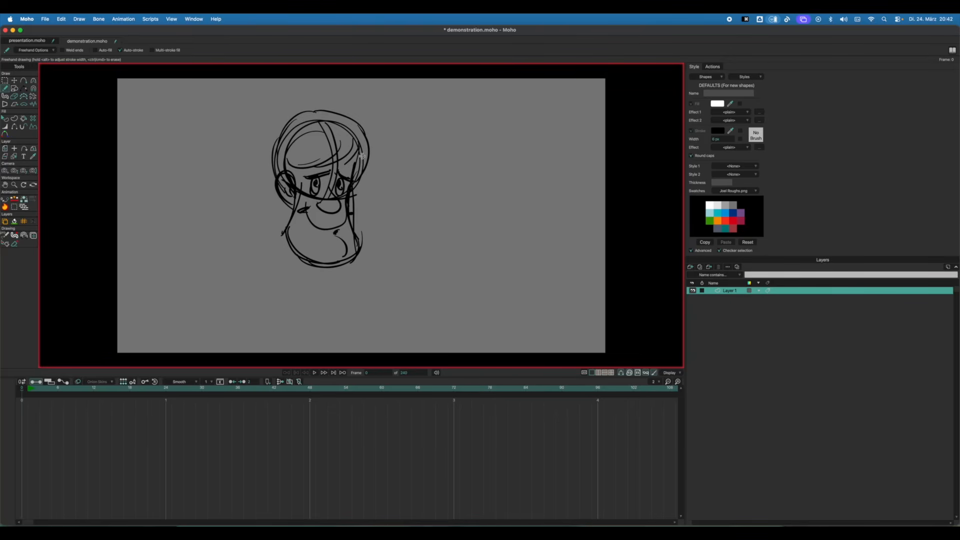
Scale the whole cartoon head down and move it to the upper-left part of the canvas.
key("t")
key("super+a")
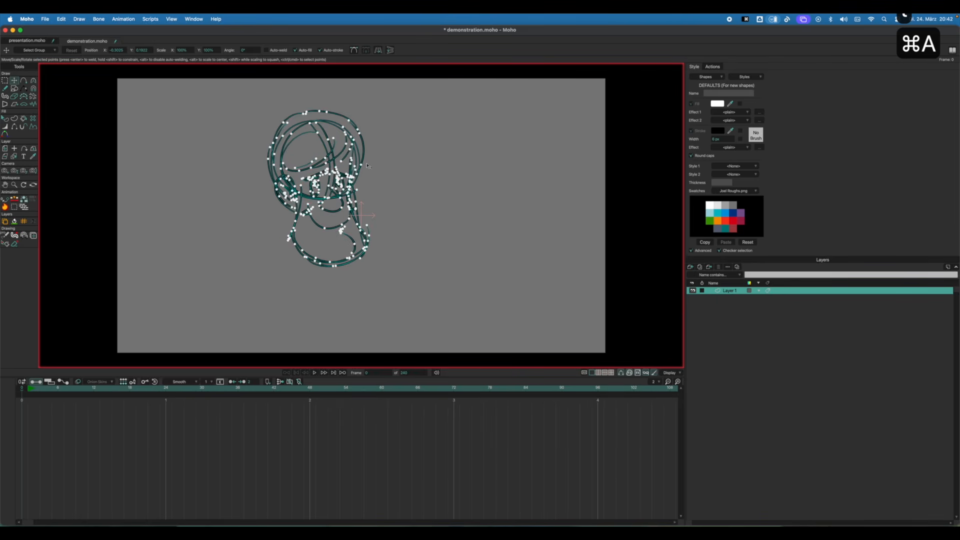
mouse_move(369, 270)
left_mouse_down()
mouse_move(289, 263)
mouse_move(293, 270)
mouse_move(260, 249)
mouse_move(266, 256)
mouse_move(249, 225)
left_mouse_up()
left_click_drag(229, 191, 224, 212)
key("f")
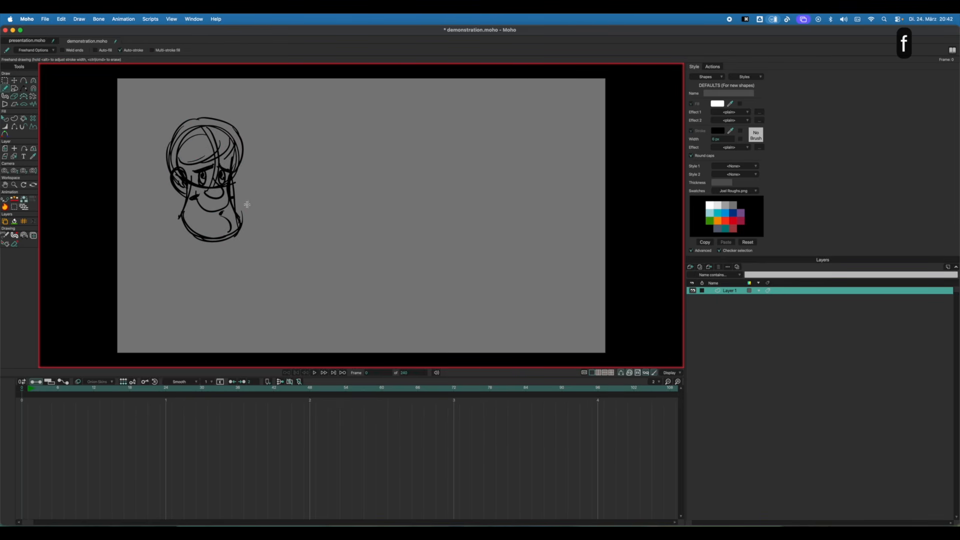
Hand-letter the caption "SOLID R. BRUSH" on two lines beneath the cartoon head.
mouse_move(181, 251)
left_mouse_down()
mouse_move(167, 265)
mouse_move(184, 254)
mouse_move(205, 265)
left_mouse_up()
left_click_drag(216, 252, 215, 265)
left_click_drag(216, 252, 216, 265)
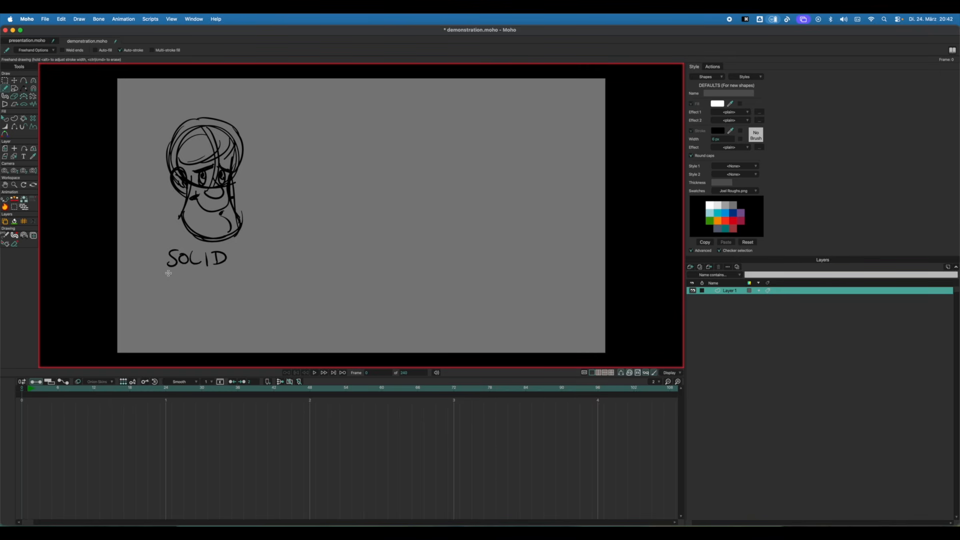
mouse_move(160, 292)
left_mouse_down()
mouse_move(155, 281)
mouse_move(203, 293)
left_mouse_up()
mouse_move(203, 275)
left_mouse_down()
mouse_move(216, 290)
mouse_move(229, 273)
mouse_move(228, 289)
left_mouse_up()
left_click_drag(245, 269, 255, 287)
left_click_drag(244, 280, 256, 278)
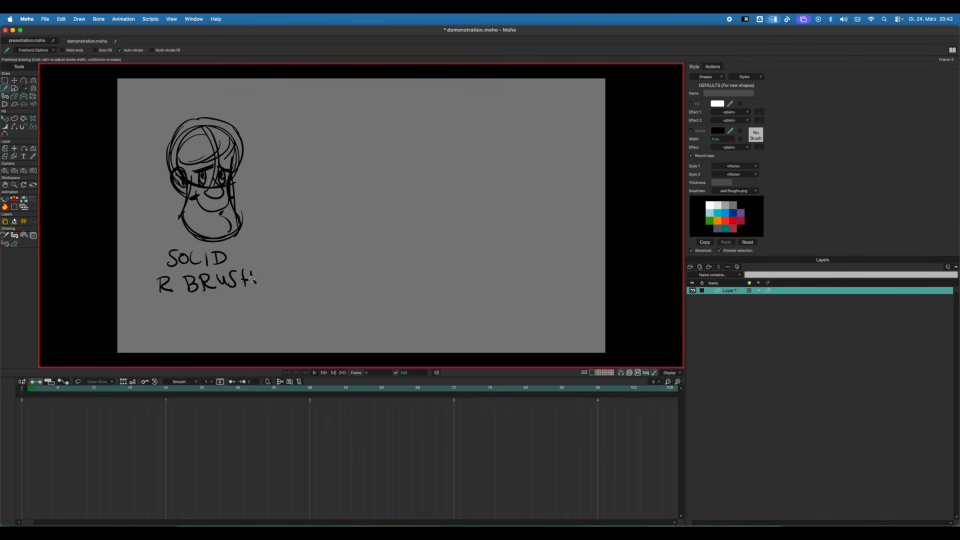
left_click(177, 288)
Set the default fill colour to the muted blue-grey swatch, and try a short stroke before undoing it.
left_click(718, 230)
mouse_move(405, 171)
left_mouse_down()
mouse_move(380, 200)
mouse_move(416, 183)
left_mouse_up()
key("super+z")
key("super+z")
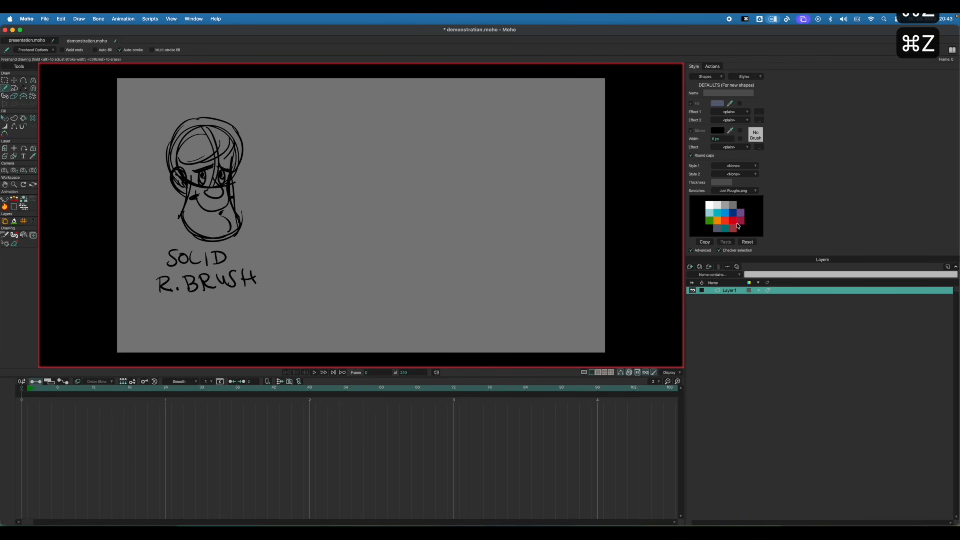
Set the stroke colour to the muted blue-grey swatch and sketch a second head with cranium, jaw and facial features beside the first.
left_click(718, 230)
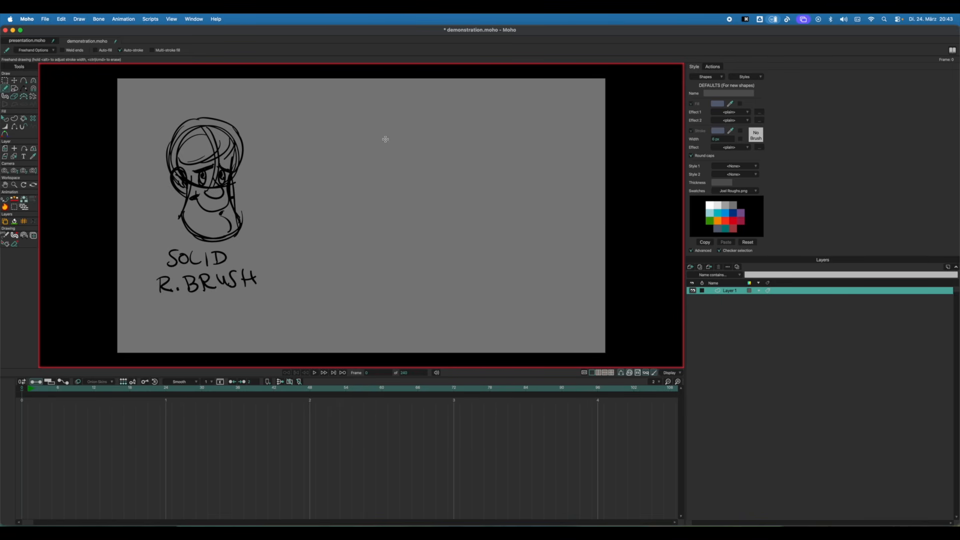
mouse_move(385, 140)
left_mouse_down()
mouse_move(410, 163)
mouse_move(405, 175)
mouse_move(366, 191)
mouse_move(387, 176)
mouse_move(379, 133)
mouse_move(380, 193)
left_mouse_up()
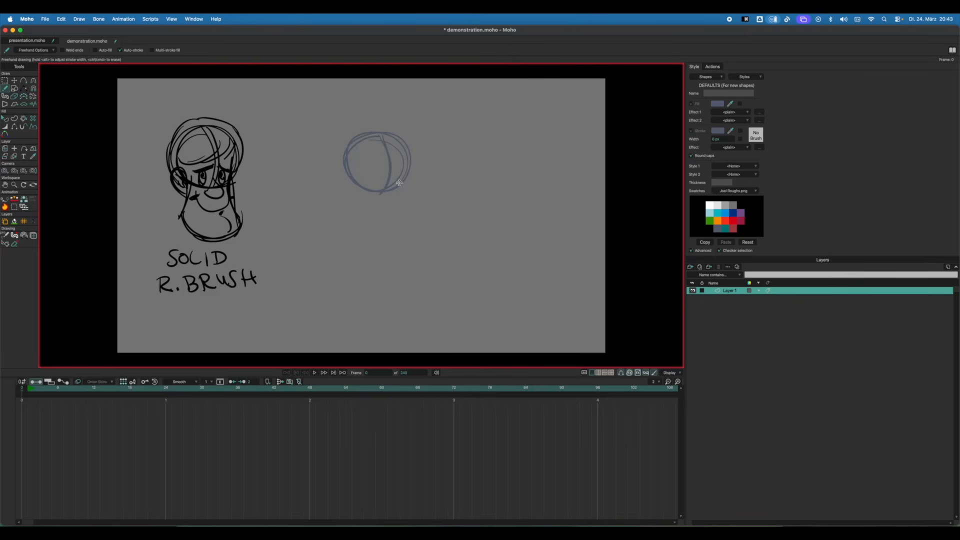
left_click_drag(414, 157, 385, 226)
mouse_move(352, 184)
left_mouse_down()
mouse_move(384, 226)
mouse_move(402, 208)
left_mouse_up()
mouse_move(344, 167)
left_mouse_down()
mouse_move(388, 188)
mouse_move(363, 187)
mouse_move(373, 191)
mouse_move(385, 173)
left_mouse_up()
mouse_move(382, 178)
left_mouse_down()
mouse_move(372, 193)
mouse_move(400, 177)
mouse_move(378, 201)
mouse_move(403, 201)
mouse_move(368, 198)
mouse_move(406, 201)
mouse_move(373, 180)
mouse_move(392, 184)
mouse_move(392, 174)
mouse_move(344, 164)
mouse_move(393, 156)
mouse_move(406, 180)
left_mouse_up()
Add the outer hair contour and neck lines to the blue-grey head.
mouse_move(403, 129)
left_mouse_down()
mouse_move(332, 143)
mouse_move(330, 175)
left_mouse_up()
mouse_move(349, 133)
left_mouse_down()
mouse_move(348, 199)
mouse_move(357, 230)
mouse_move(368, 220)
mouse_move(381, 240)
left_mouse_up()
left_click_drag(359, 232, 374, 243)
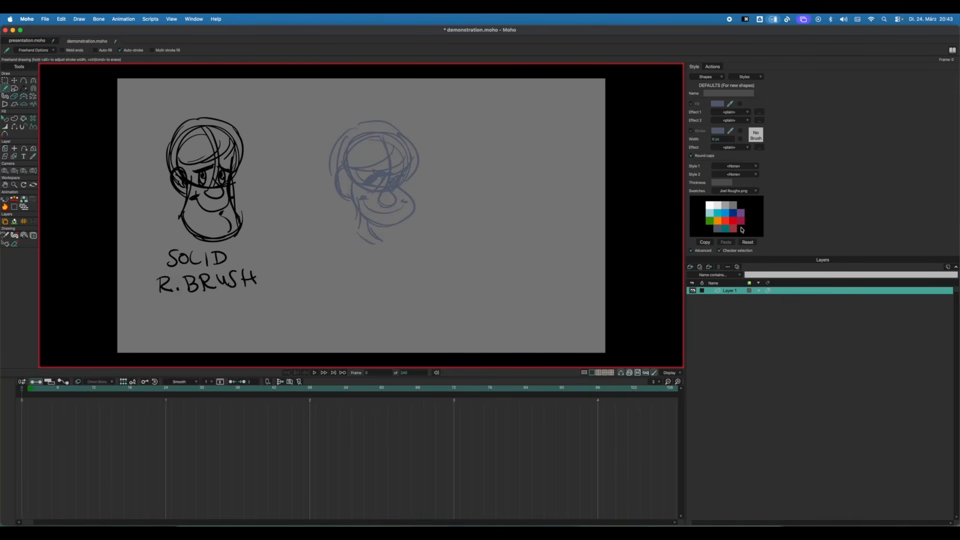
Check which colour swatch sets are available, keeping the current one.
left_click(743, 190)
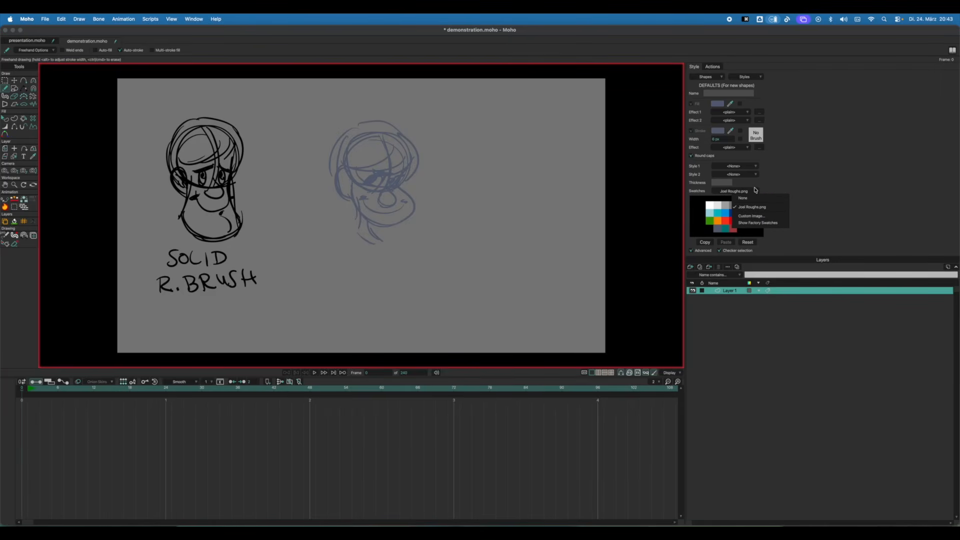
left_click(752, 193)
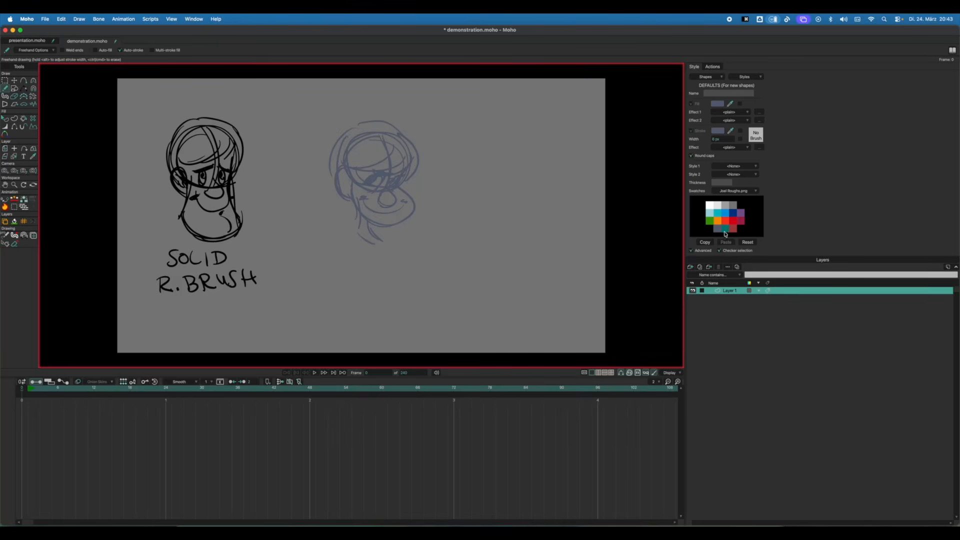
Try scribbled strokes beside the blue-grey head in the teal and dark red swatch colours.
mouse_move(425, 199)
left_mouse_down()
mouse_move(442, 225)
mouse_move(416, 264)
left_mouse_up()
left_click(733, 233)
mouse_move(406, 233)
left_mouse_down()
mouse_move(400, 265)
mouse_move(431, 291)
left_mouse_up()
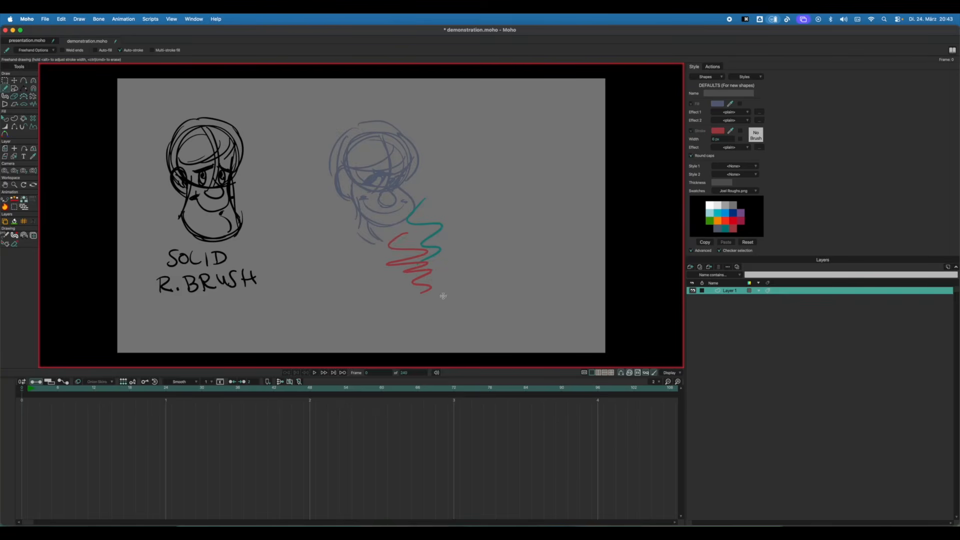
Delete the blue-grey head together with the teal and red test scribbles.
key("t")
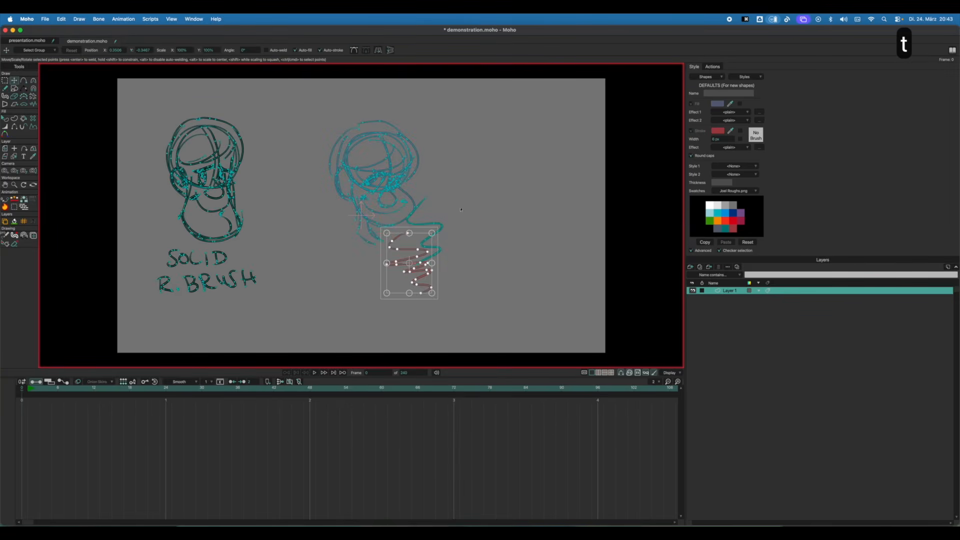
mouse_move(461, 209)
left_mouse_down()
mouse_move(311, 137)
mouse_move(349, 305)
mouse_move(472, 215)
left_mouse_up()
key("BackSpace")
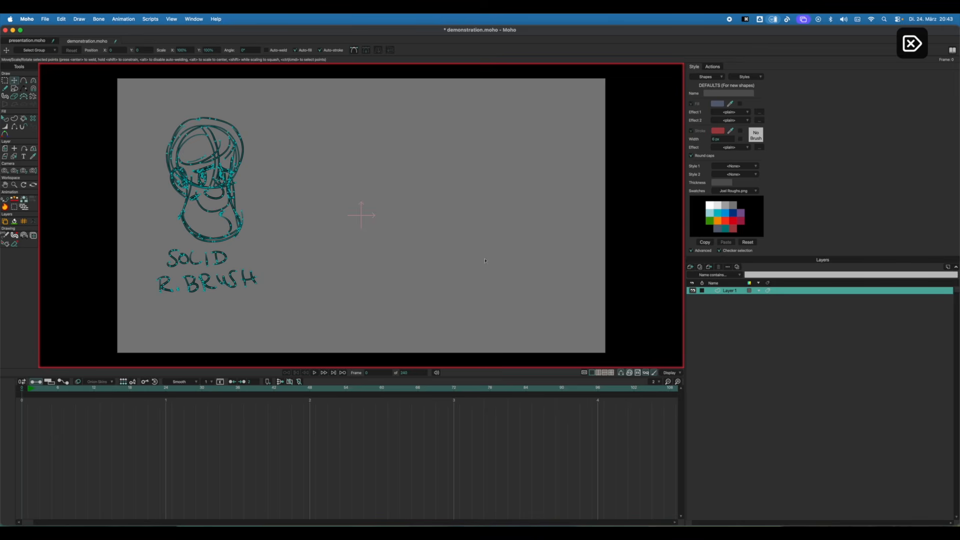
Reset the default style, set the stroke colour to the teal swatch and lower its alpha to about 15%.
left_click(725, 229)
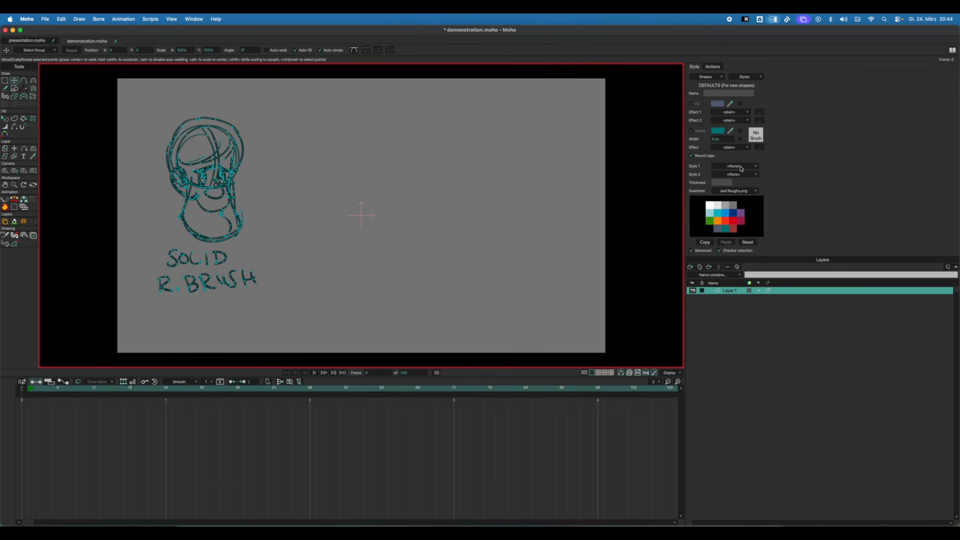
left_click(747, 243)
left_click(723, 227, "alt")
left_click(721, 133)
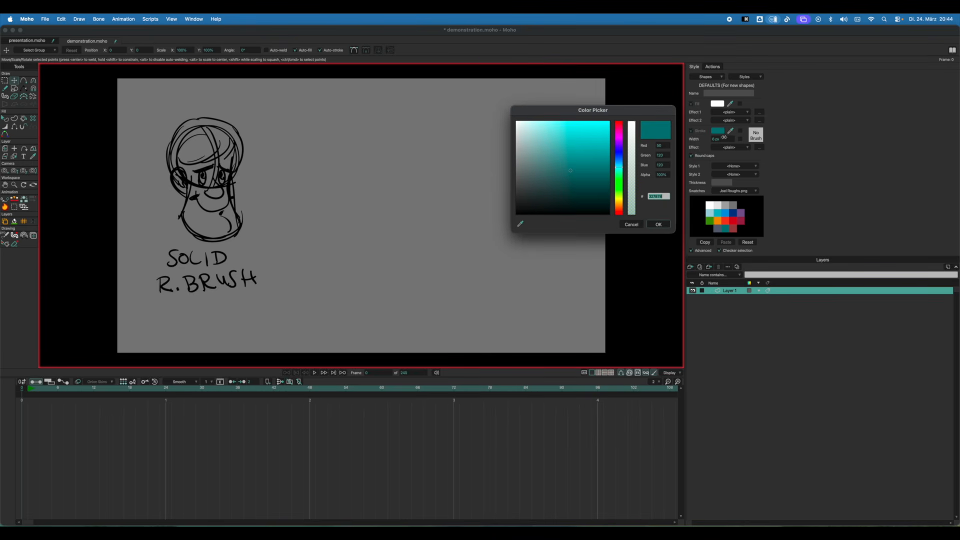
left_click_drag(630, 125, 632, 208)
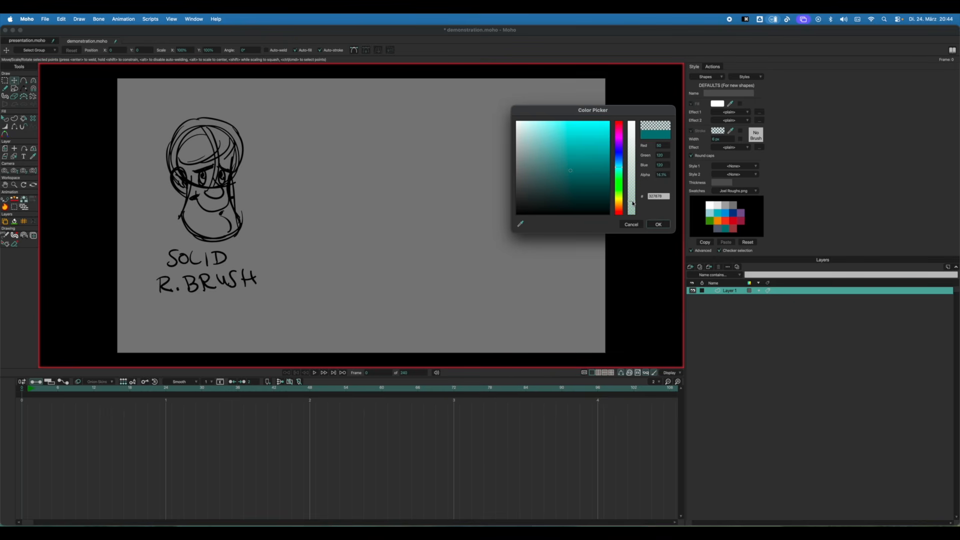
left_click(658, 223)
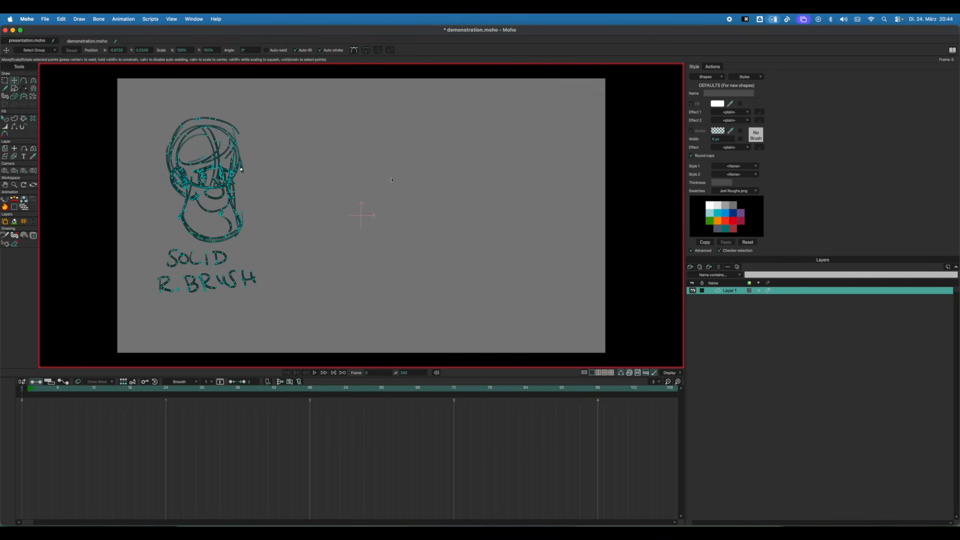
Try a few faint teal Freehand strokes on the empty canvas area and undo them.
key("space")
key("super+z")
key("space")
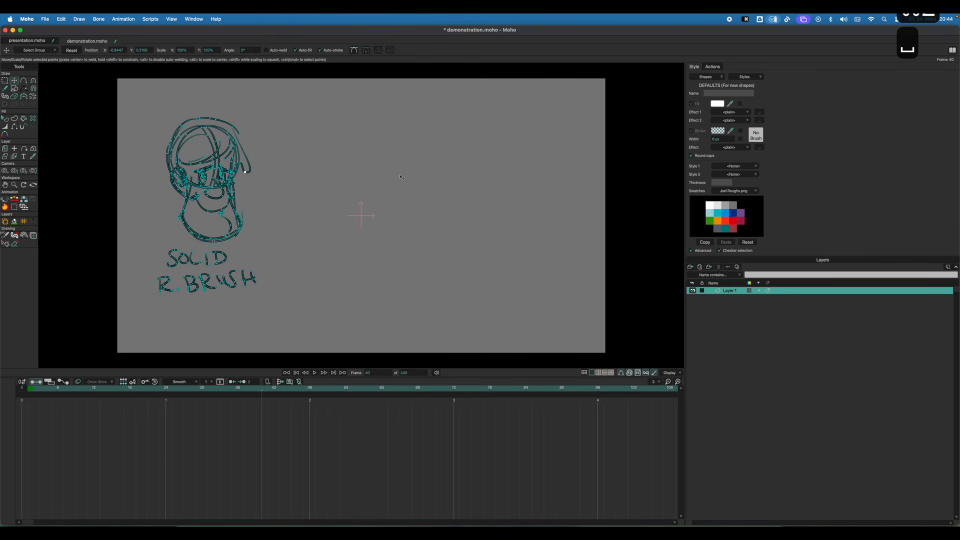
key("shift+super+d")
key("f")
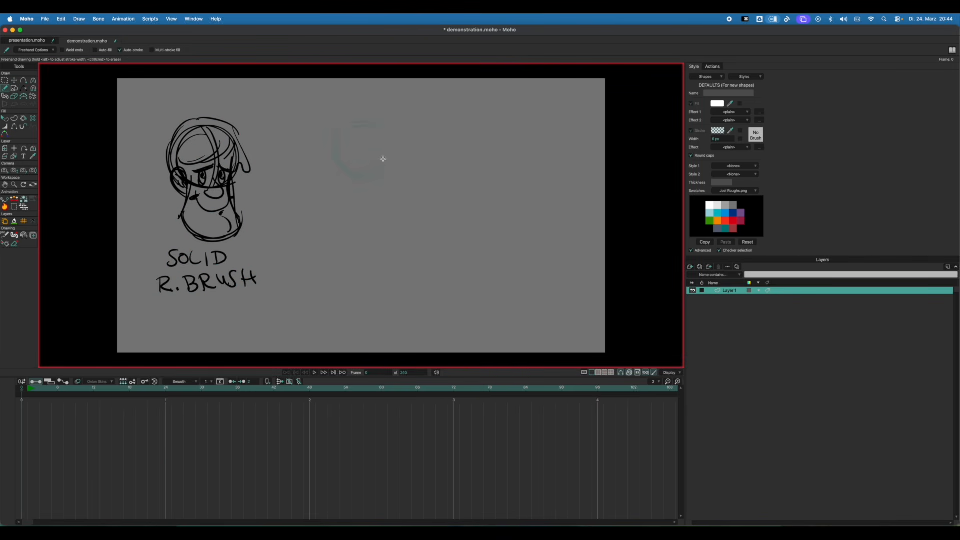
key("super+z")
Raise the teal stroke colour's alpha to about 23%, widen the brush, and try a stroke before undoing it.
left_click(719, 133)
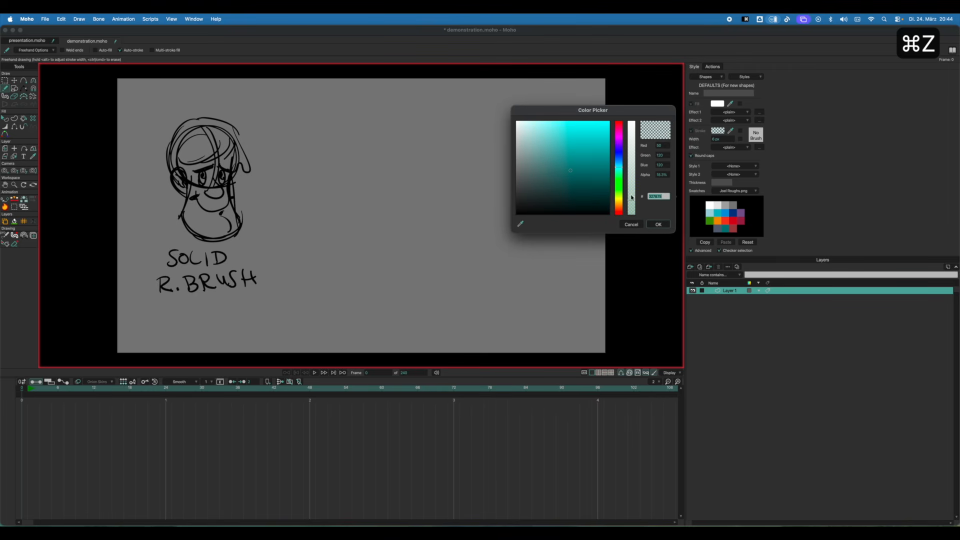
left_click_drag(631, 201, 633, 195)
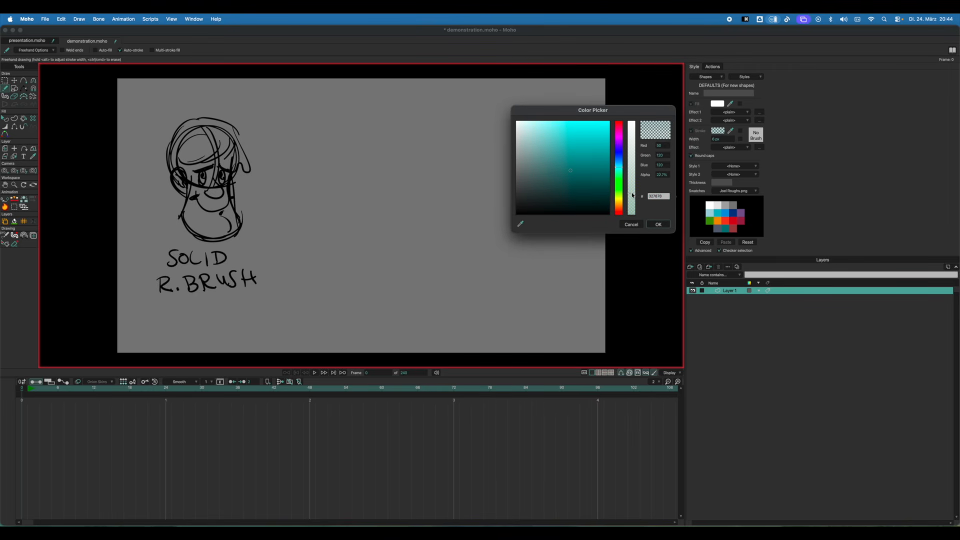
left_click(668, 223)
mouse_move(354, 148)
left_mouse_down()
mouse_move(360, 189)
mouse_move(394, 158)
mouse_move(371, 174)
left_mouse_up()
key("super+z")
key("super+z")
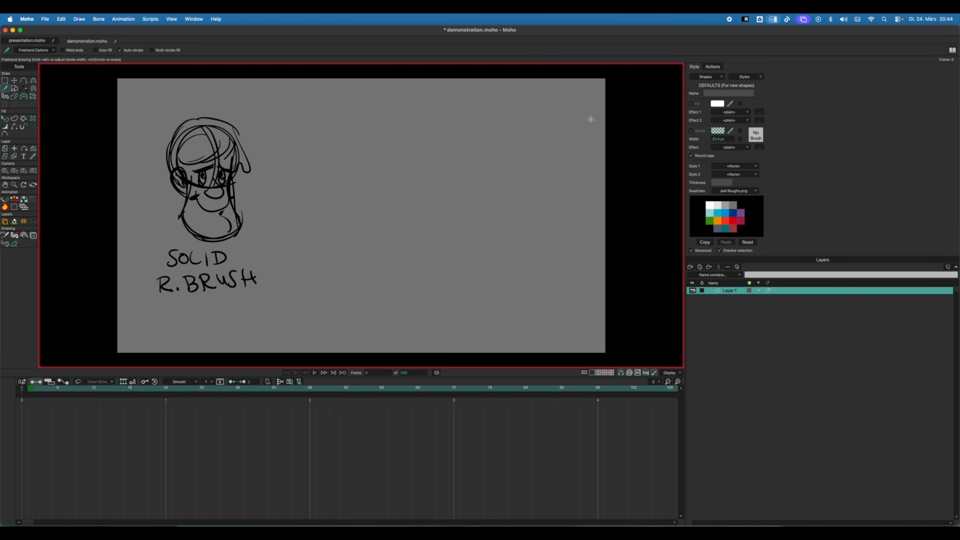
Sketch a trial head with cranium, jaw and neck in broad translucent teal strokes beside the black head.
left_click(718, 131)
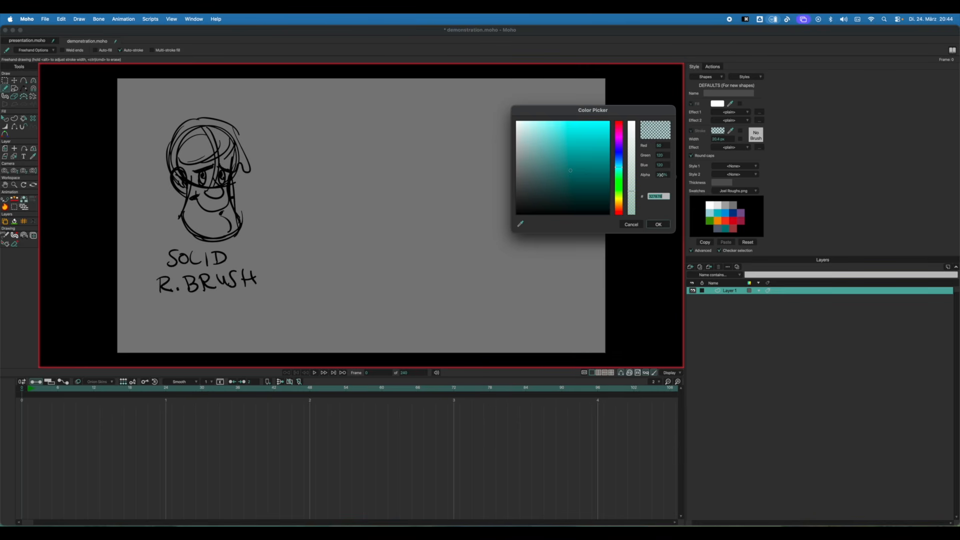
left_click(631, 224)
mouse_move(316, 168)
left_mouse_down()
mouse_move(387, 135)
mouse_move(390, 161)
mouse_move(349, 171)
mouse_move(340, 149)
left_mouse_up()
mouse_move(387, 125)
left_mouse_down()
mouse_move(376, 189)
mouse_move(401, 177)
mouse_move(409, 189)
left_mouse_up()
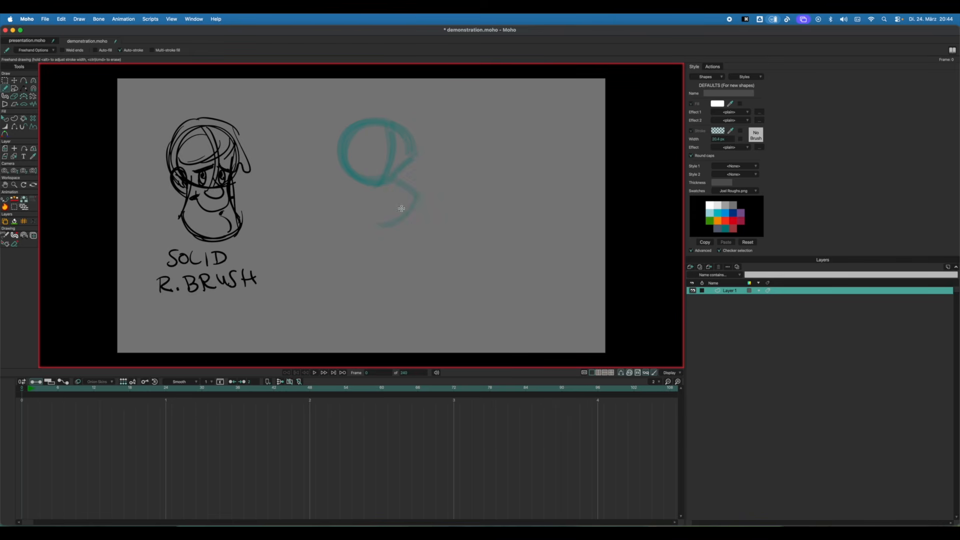
left_click_drag(350, 178, 389, 220)
mouse_move(345, 178)
left_mouse_down()
mouse_move(354, 249)
mouse_move(379, 231)
mouse_move(387, 252)
mouse_move(353, 251)
left_mouse_up()
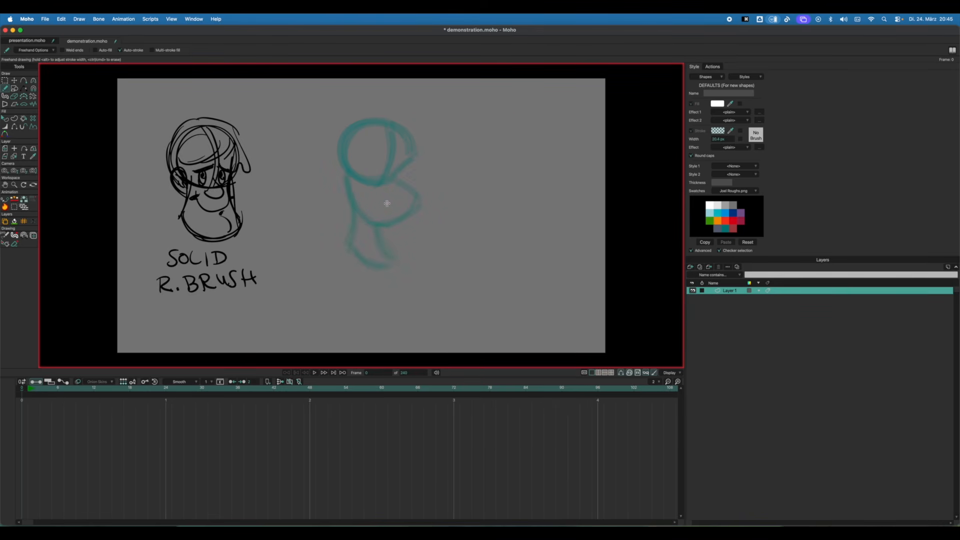
Lower the teal stroke colour's alpha to about 18% and delete the trial teal head.
left_click(718, 132)
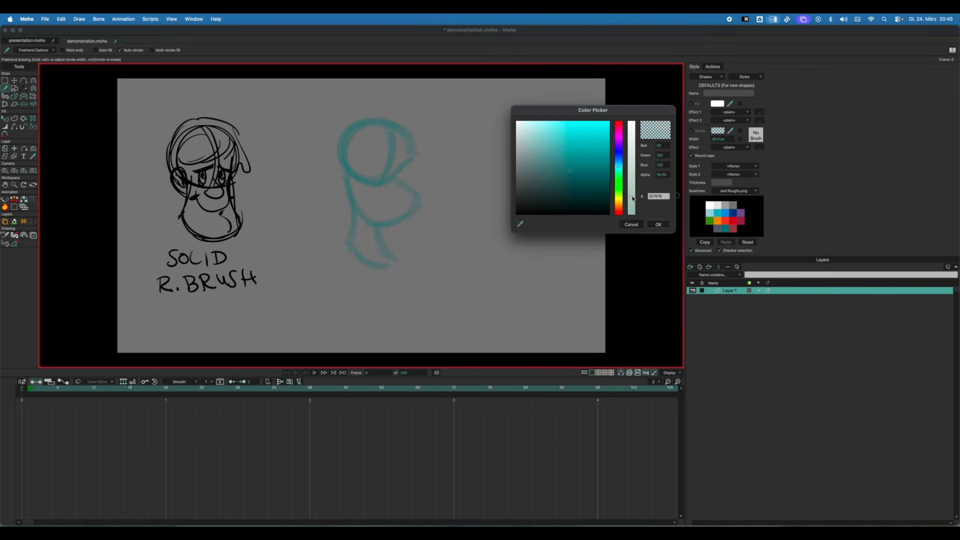
left_click(658, 225)
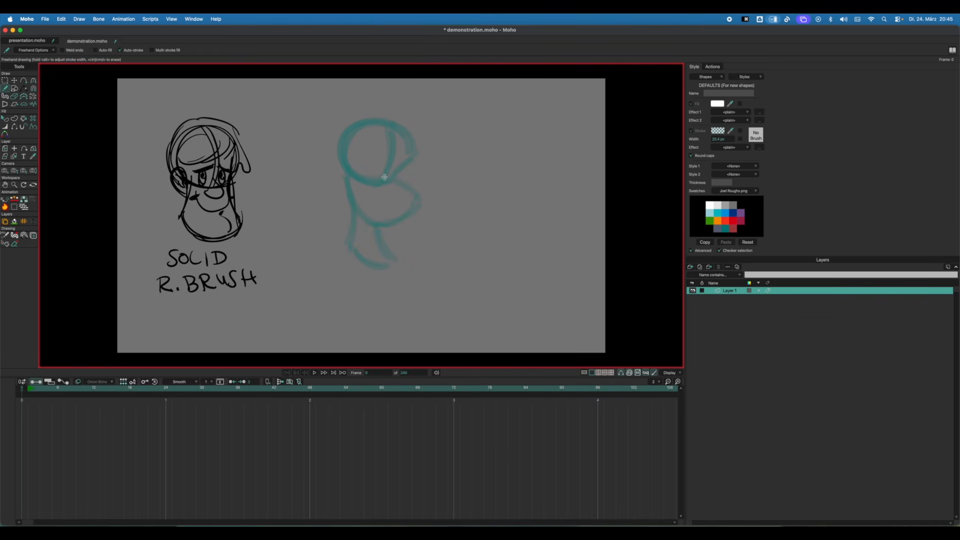
key("t")
mouse_move(421, 125)
left_mouse_down()
mouse_move(311, 215)
mouse_move(442, 216)
left_mouse_up()
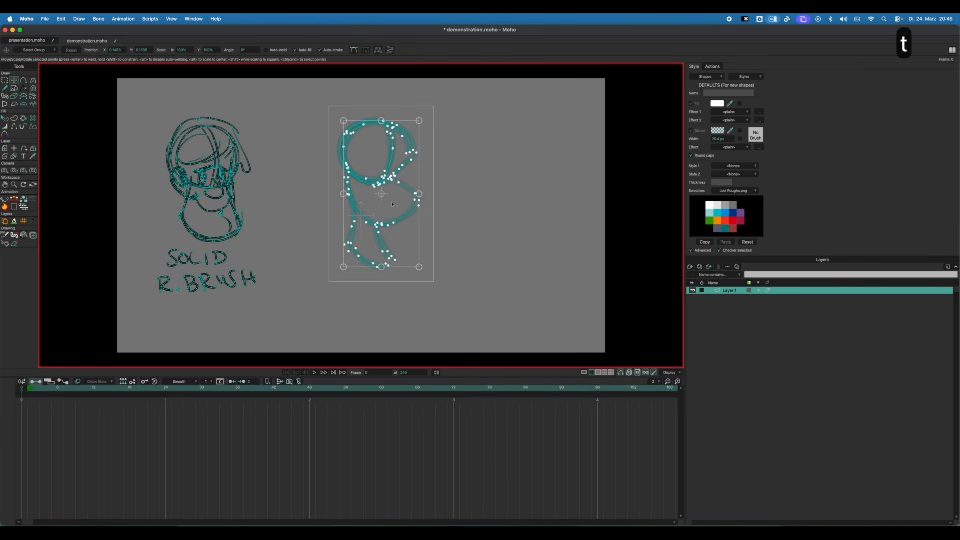
left_click_drag(422, 173, 440, 175)
key("BackSpace")
key("Return")
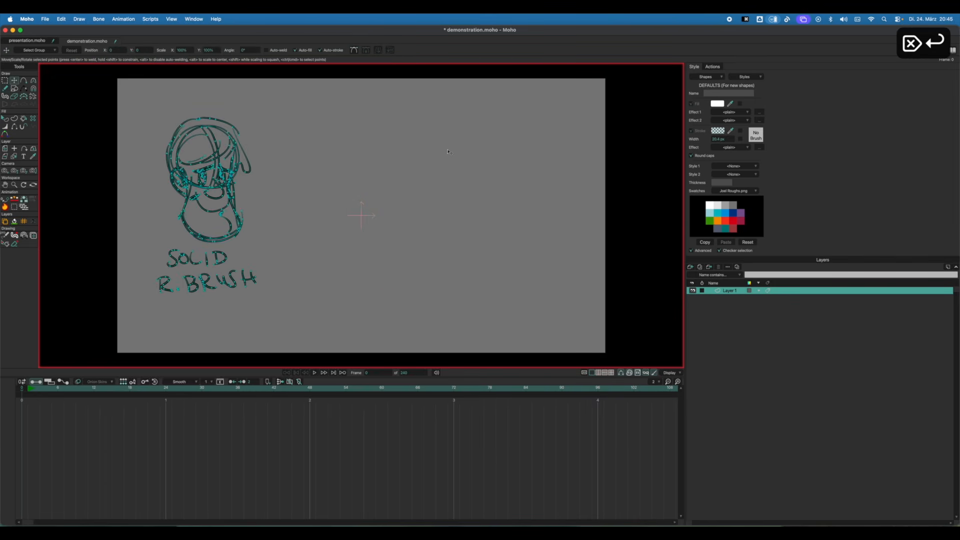
Sketch a new translucent teal head with narrower Freehand strokes, including cranium, jaw, face, hair and neck.
key("f")
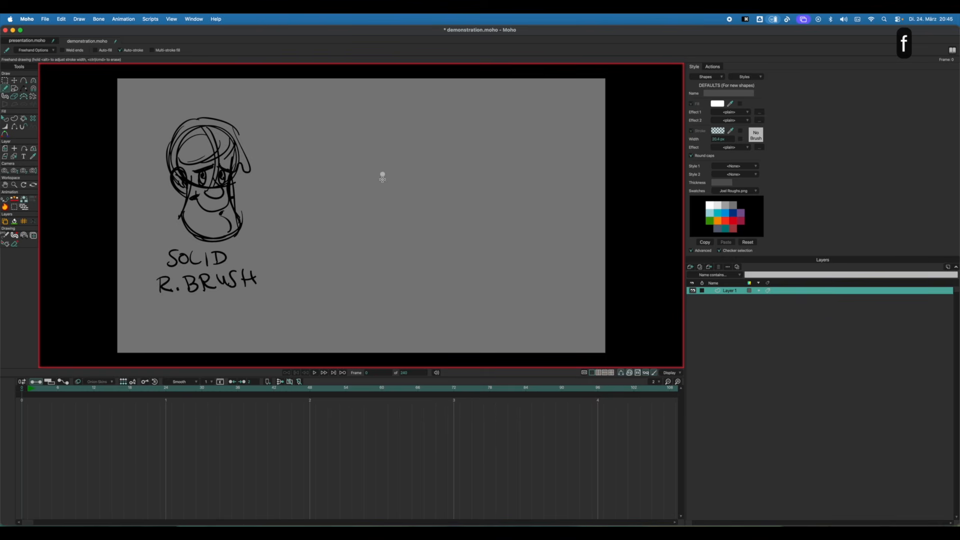
left_click_drag(382, 181, 381, 122)
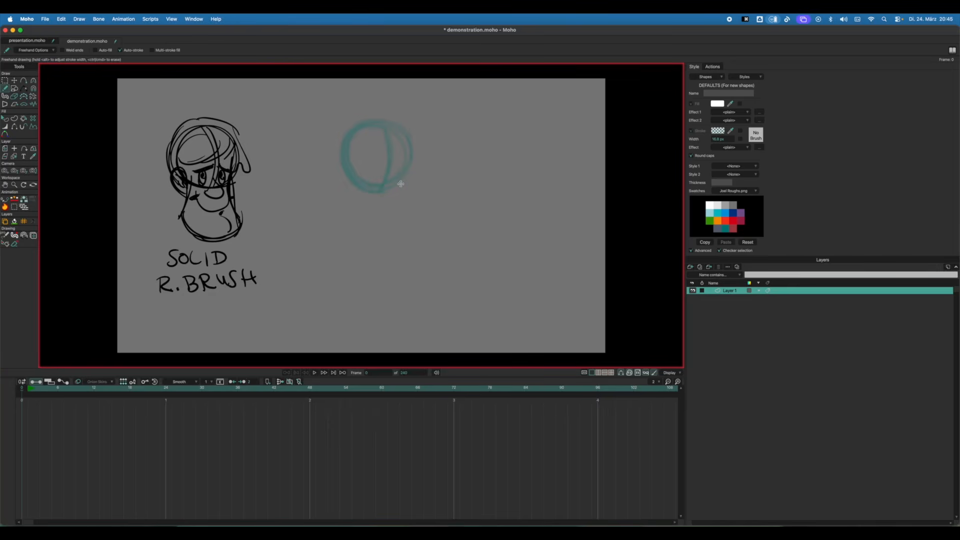
mouse_move(393, 184)
left_mouse_down()
mouse_move(414, 210)
mouse_move(411, 196)
mouse_move(412, 207)
mouse_move(374, 229)
left_mouse_up()
mouse_move(349, 195)
left_mouse_down()
mouse_move(392, 253)
mouse_move(354, 247)
left_mouse_up()
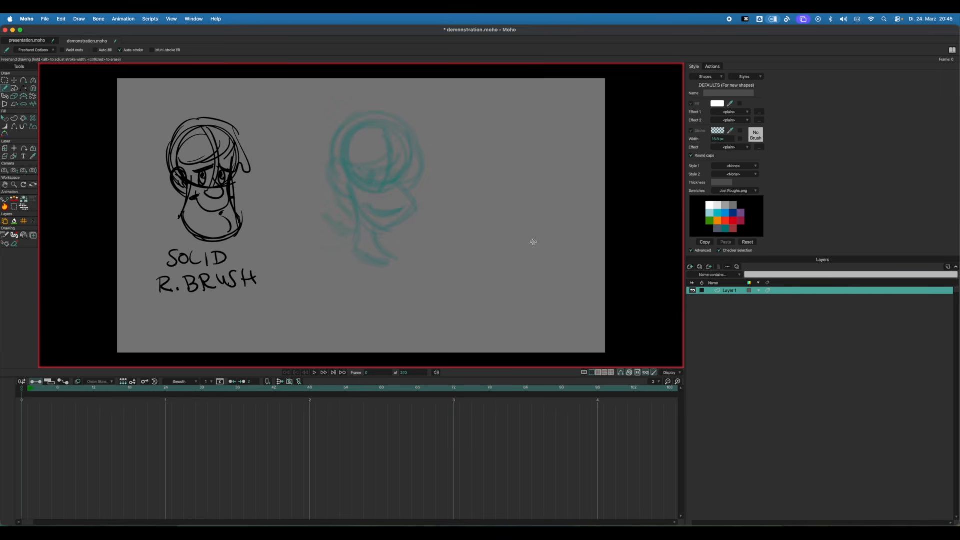
Switch the stroke to translucent red and sketch a third head's cranium and jaw beside the teal one.
mouse_move(457, 156)
left_mouse_down()
mouse_move(438, 154)
mouse_move(493, 154)
left_mouse_up()
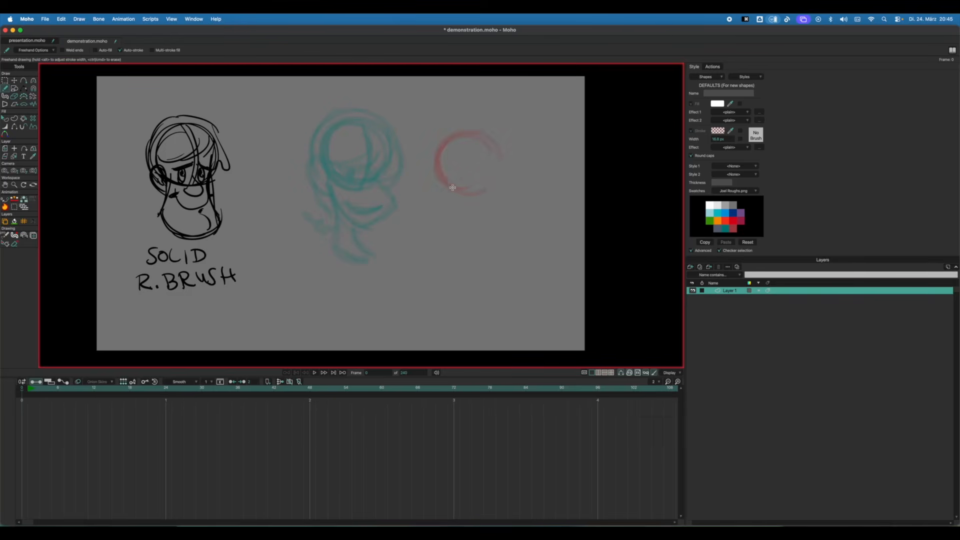
mouse_move(439, 186)
left_mouse_down()
mouse_move(437, 199)
mouse_move(478, 246)
mouse_move(492, 244)
left_mouse_up()
left_click_drag(498, 209, 496, 197)
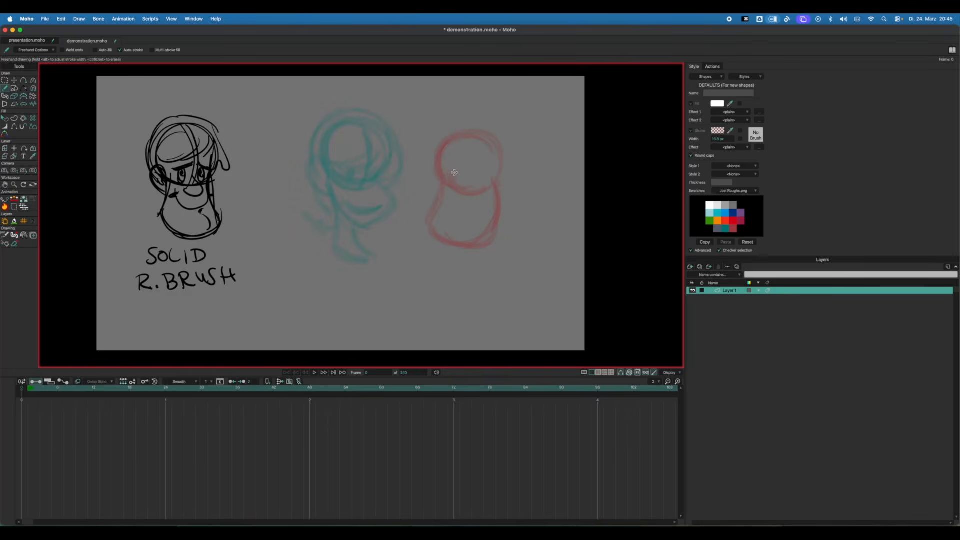
Add the eyes, nose, smile, ear and fringe to the red head.
mouse_move(451, 173)
left_mouse_down()
mouse_move(470, 187)
mouse_move(474, 168)
mouse_move(488, 172)
left_mouse_up()
left_click_drag(445, 164, 454, 159)
mouse_move(449, 196)
left_mouse_down()
mouse_move(472, 232)
mouse_move(443, 210)
mouse_move(485, 213)
left_mouse_up()
mouse_move(444, 141)
left_mouse_down()
mouse_move(435, 229)
mouse_move(472, 248)
left_mouse_up()
left_click_drag(502, 182, 503, 186)
left_click_drag(459, 136, 491, 156)
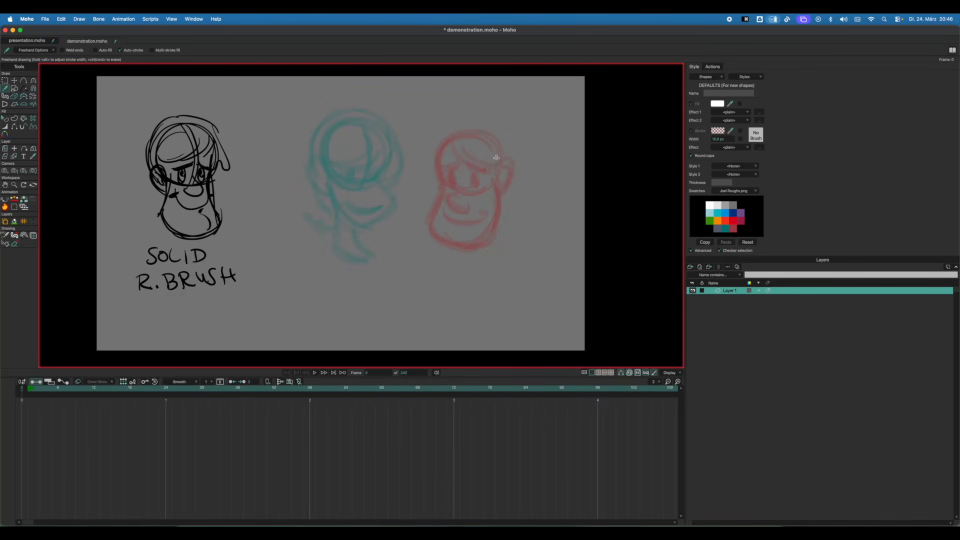
Add the outer hair contour and shaded neck lines to the red head.
mouse_move(439, 132)
left_mouse_down()
mouse_move(466, 124)
mouse_move(497, 137)
mouse_move(509, 172)
left_mouse_up()
mouse_move(467, 249)
left_mouse_down()
mouse_move(457, 277)
mouse_move(489, 272)
mouse_move(501, 240)
left_mouse_up()
left_click_drag(497, 236, 478, 260)
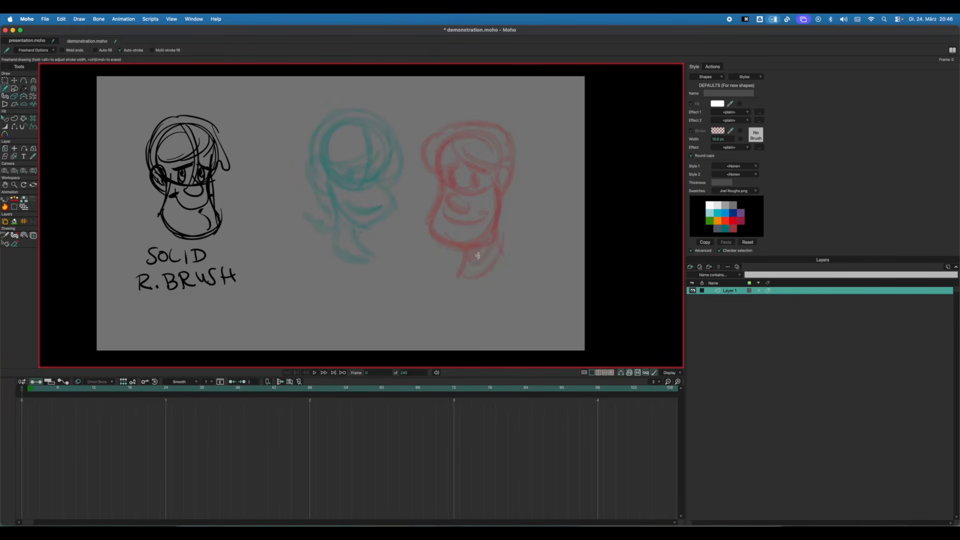
Select the teal and red heads, scale them down together and move them closer to the black head.
key("t")
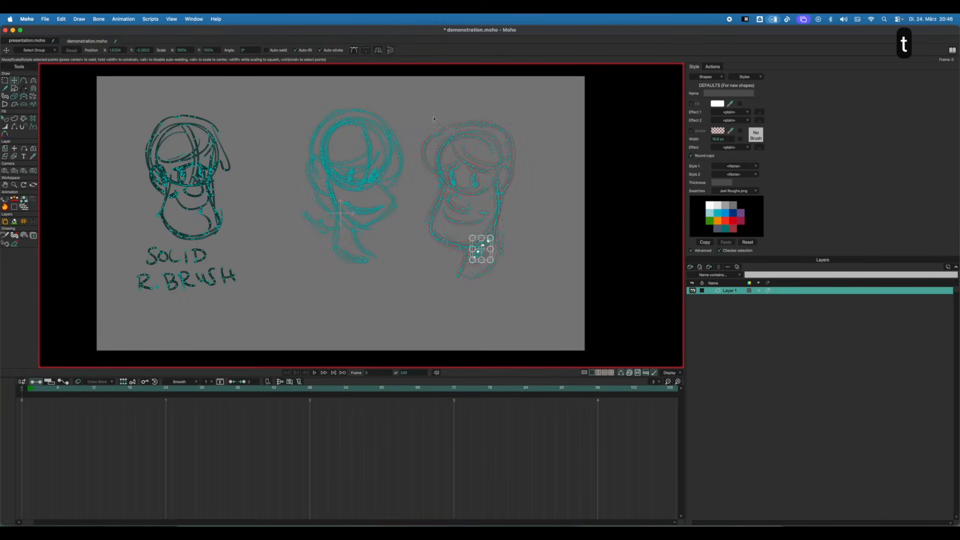
mouse_move(408, 94)
left_mouse_down()
mouse_move(294, 158)
mouse_move(561, 184)
mouse_move(515, 111)
left_mouse_up()
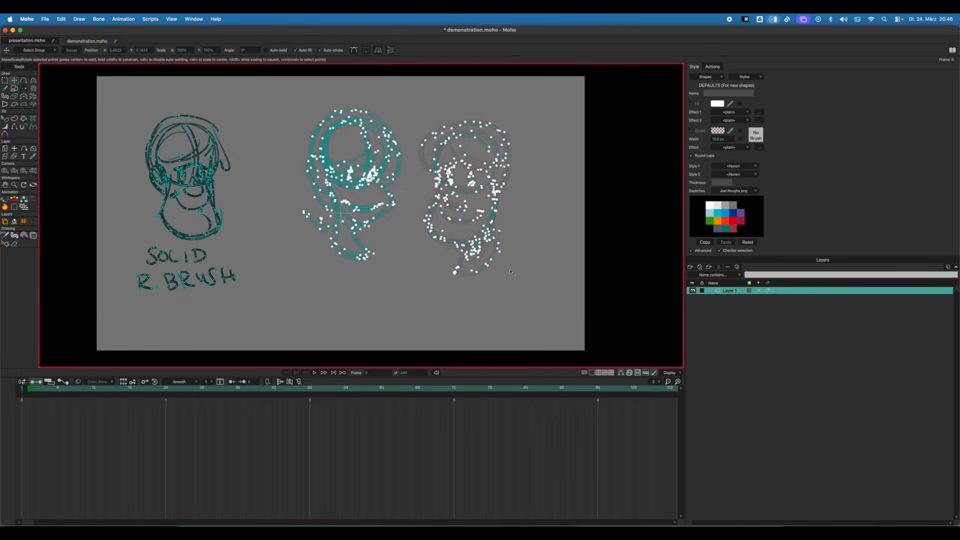
left_click_drag(510, 271, 433, 213)
left_click_drag(400, 185, 374, 209)
left_click_drag(408, 132, 422, 126)
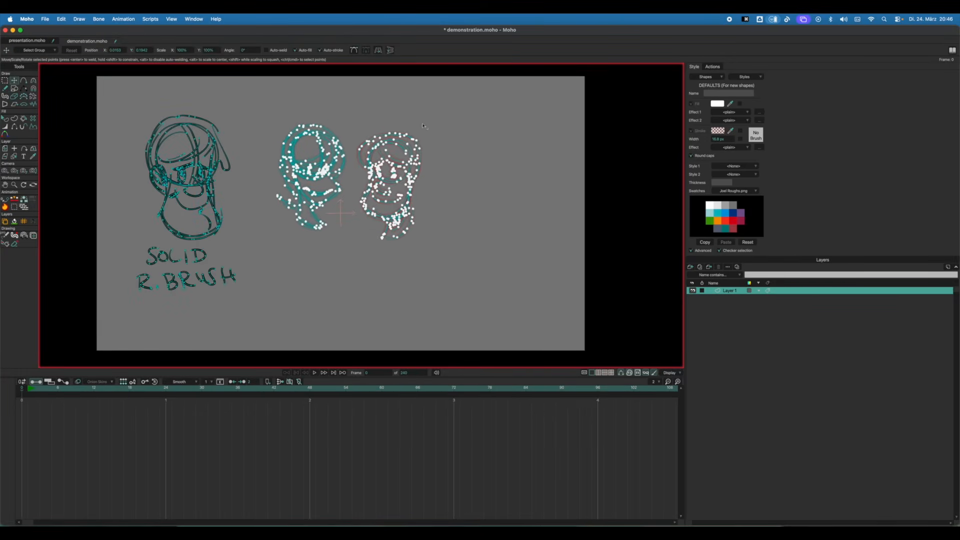
Reset the default style to a solid black stroke and handwrite the artist's name under the coloured heads.
key("f")
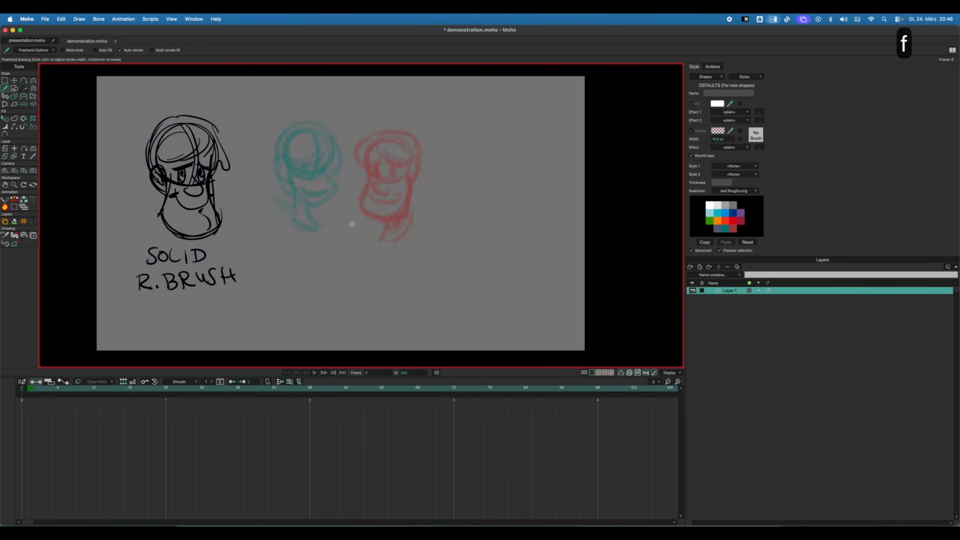
left_click(748, 242)
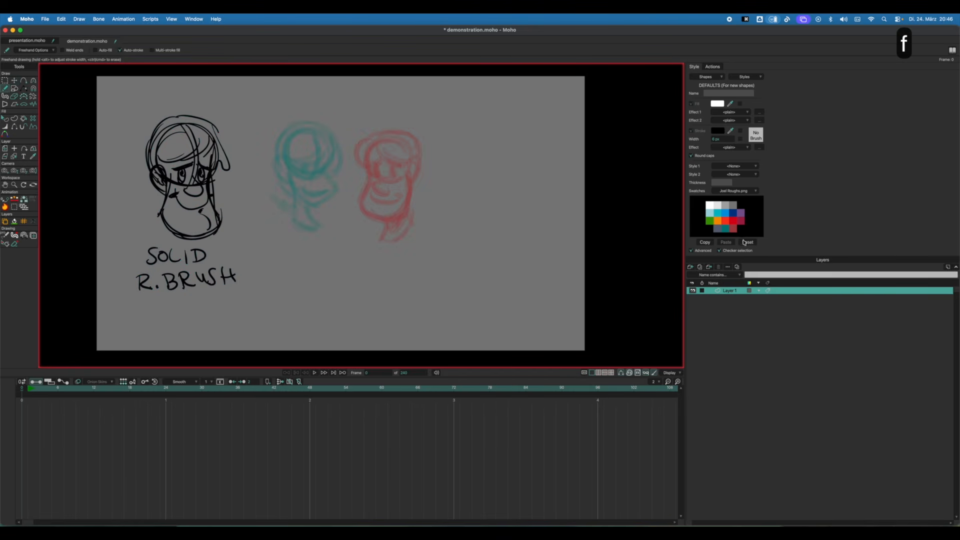
mouse_move(299, 267)
left_mouse_down()
mouse_move(324, 258)
mouse_move(339, 268)
left_mouse_up()
left_click(315, 266)
mouse_move(346, 251)
left_mouse_down()
mouse_move(347, 268)
mouse_move(347, 259)
mouse_move(378, 274)
left_mouse_up()
left_click_drag(378, 253, 391, 271)
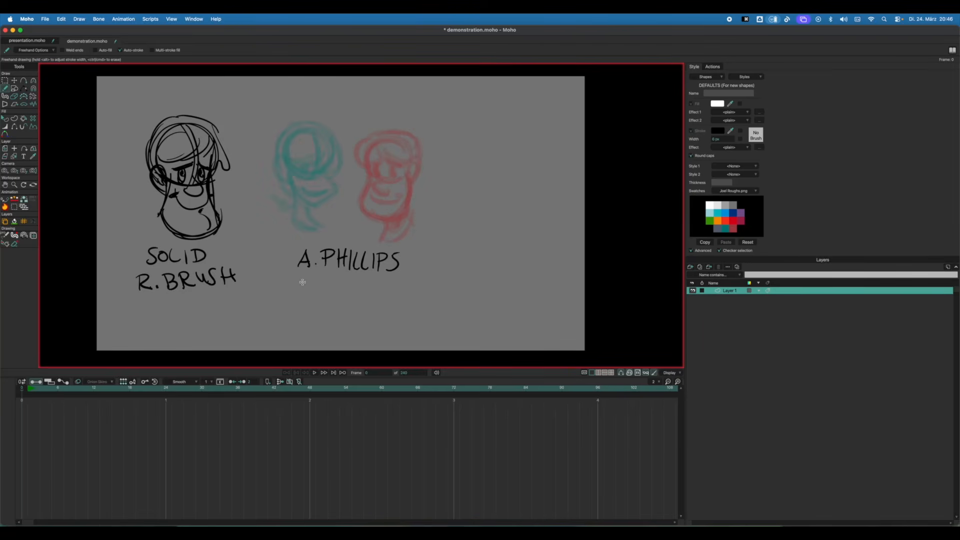
Handwrite "Alpha Solid Brush" on two lines beneath the artist's name.
mouse_move(303, 276)
left_mouse_down()
mouse_move(299, 293)
mouse_move(308, 286)
left_mouse_up()
left_click_drag(312, 278, 320, 300)
left_click_drag(320, 283, 399, 291)
left_click_drag(400, 275, 398, 292)
mouse_move(314, 303)
left_mouse_down()
mouse_move(314, 320)
mouse_move(332, 311)
mouse_move(372, 315)
left_mouse_up()
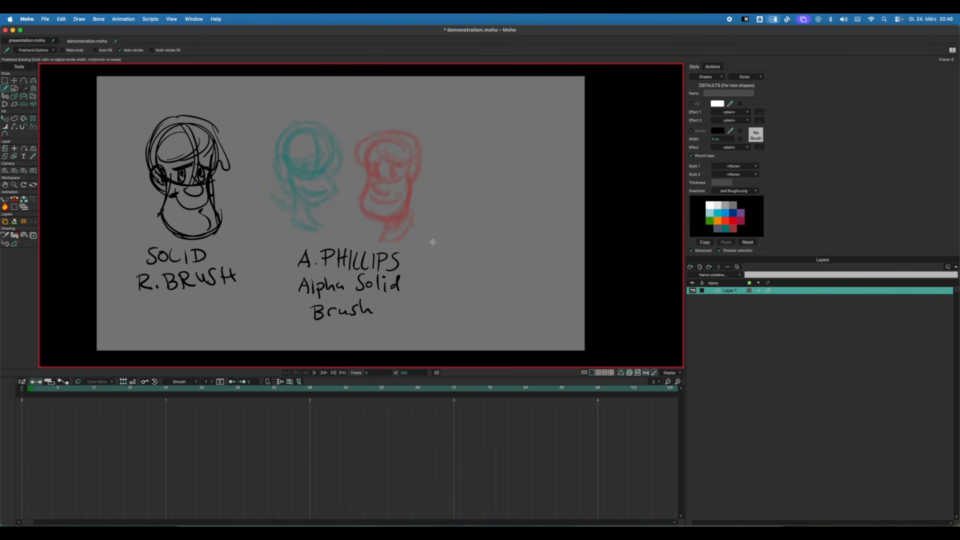
Move all heads and labels together toward the canvas's left edge, and return to Freehand drawing.
key("f")
key("t")
key("super+a")
left_click_drag(367, 308, 333, 309)
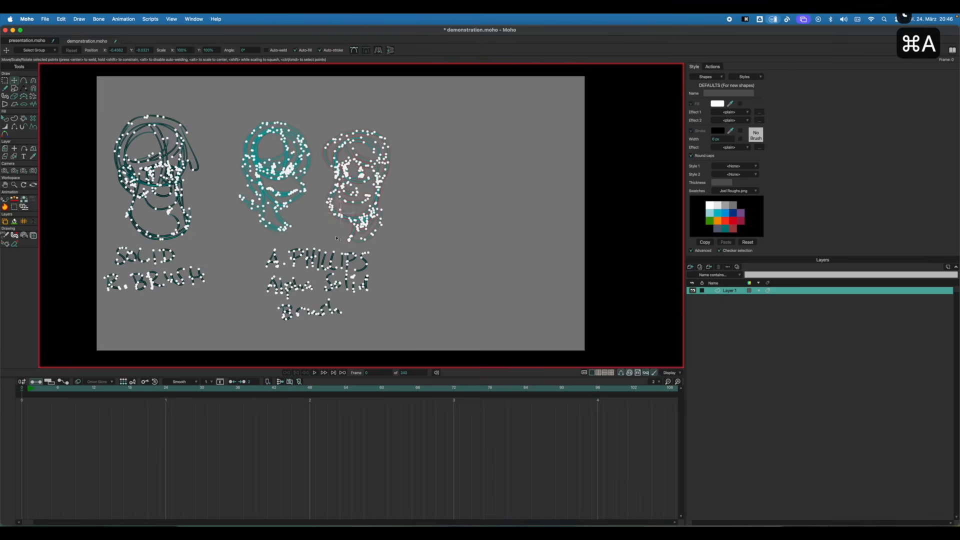
key("f")
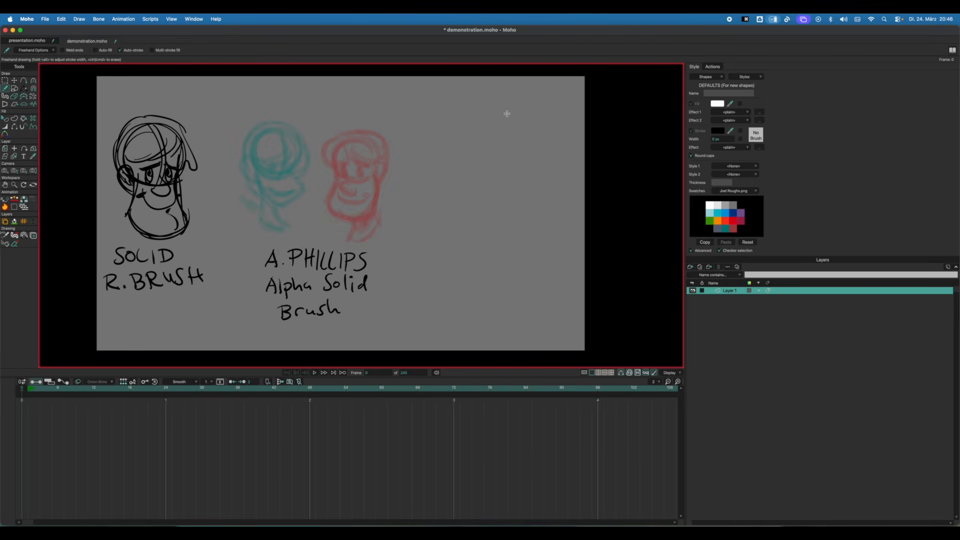
Set the default style for new shapes to Dry Pencil as Style 1 with a dark blue stroke.
left_click(734, 166)
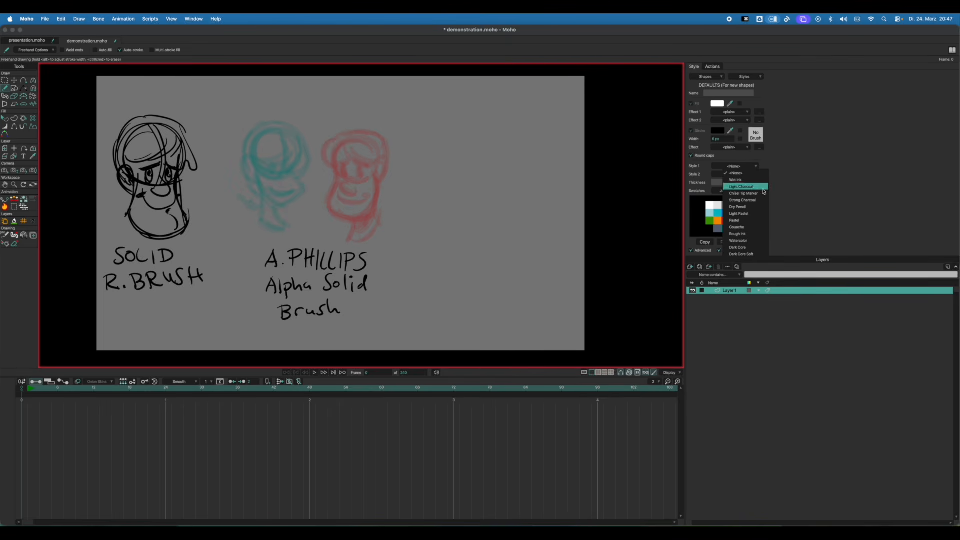
left_click(743, 207)
left_click(733, 215)
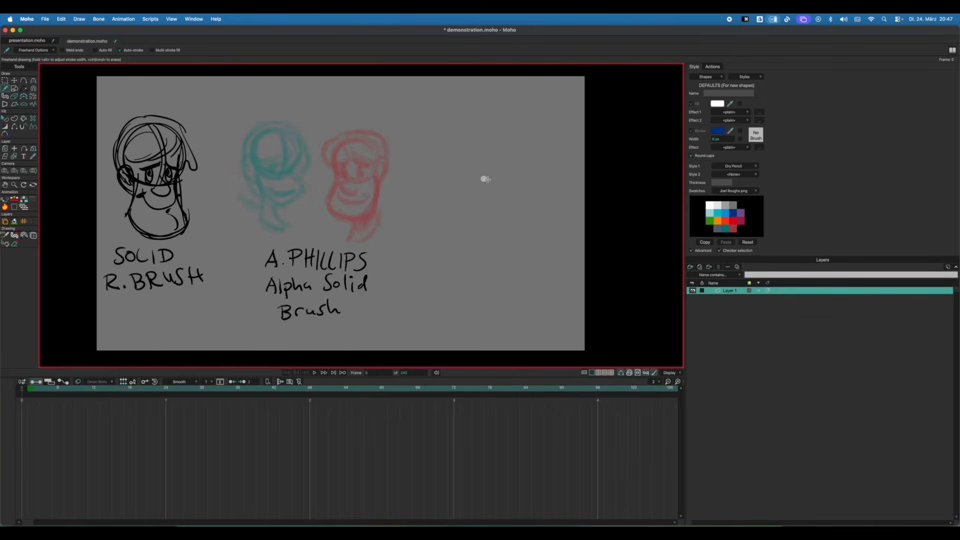
Test the Dry Pencil stroke with a blue circle and a short arc beside the red head, and remove both marks.
mouse_move(460, 180)
left_mouse_down()
mouse_move(464, 148)
mouse_move(514, 144)
left_mouse_up()
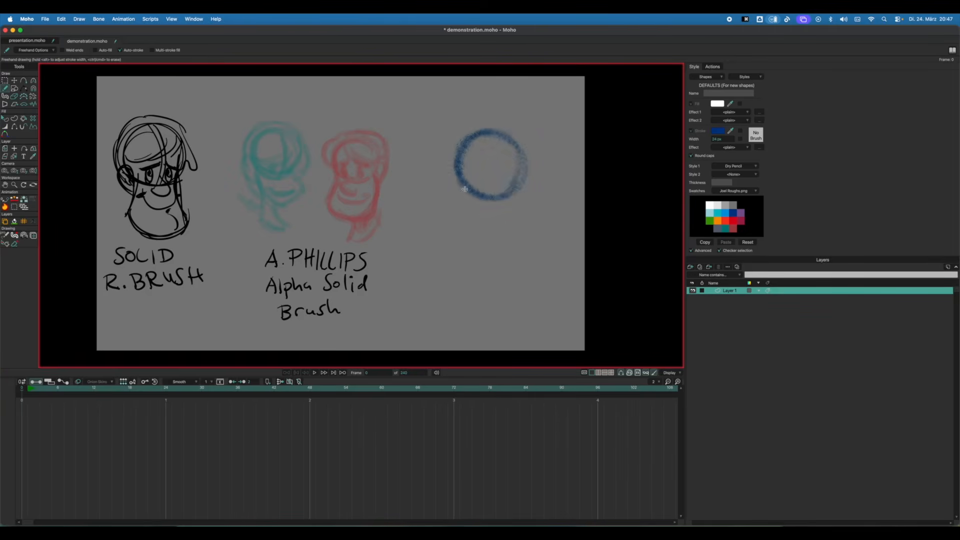
key("super+z")
key("super+z")
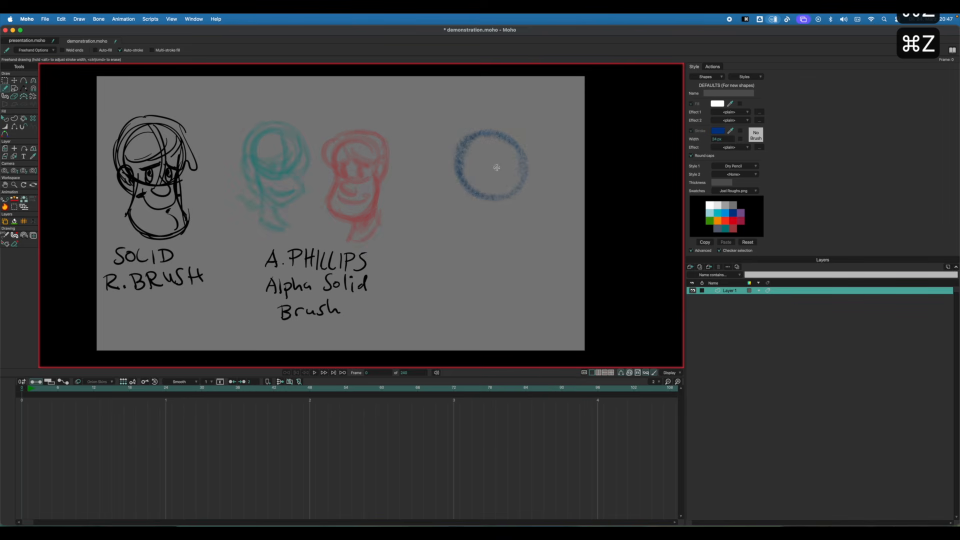
key("super+z")
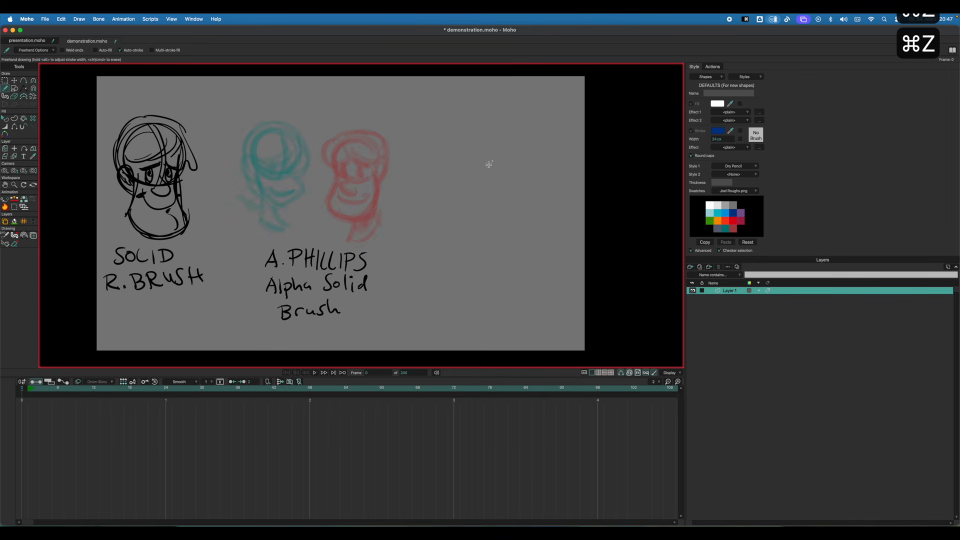
left_click_drag(497, 129, 505, 191)
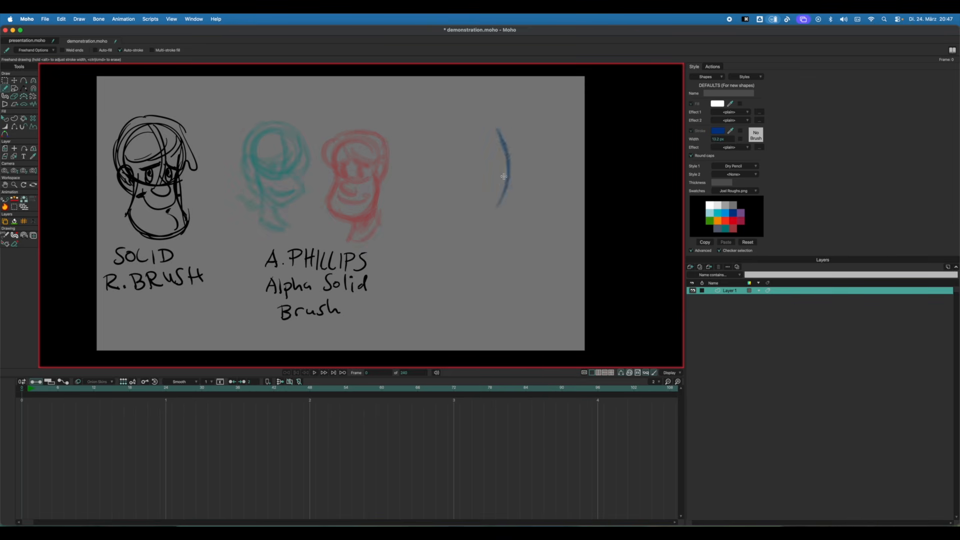
key("t")
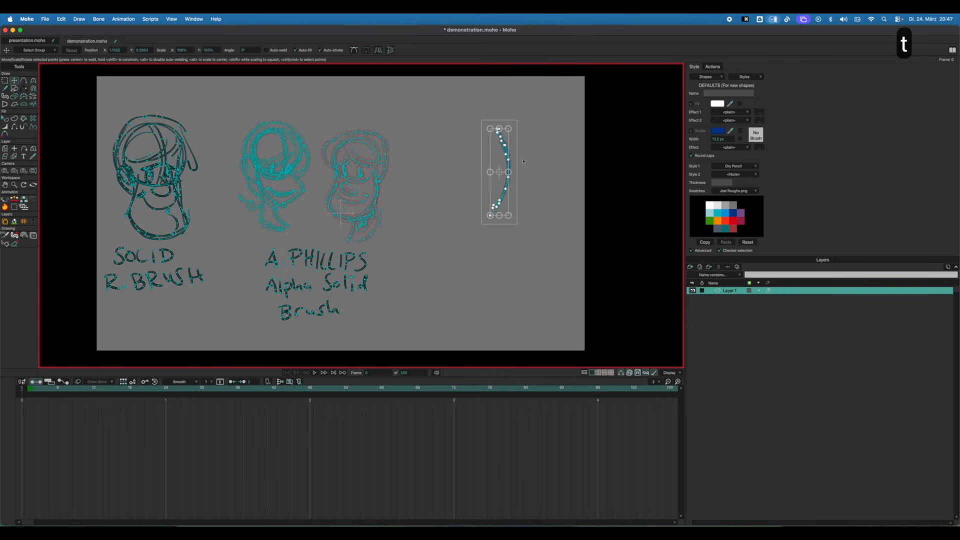
key("BackSpace")
key("f")
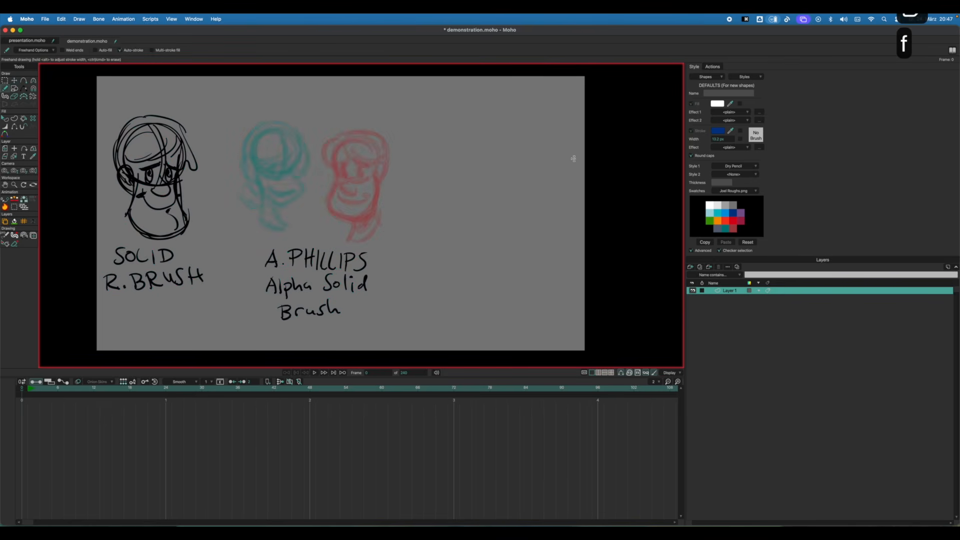
Edit the Dry Pencil style's brush and reduce its spacing to 19%.
left_click(752, 79)
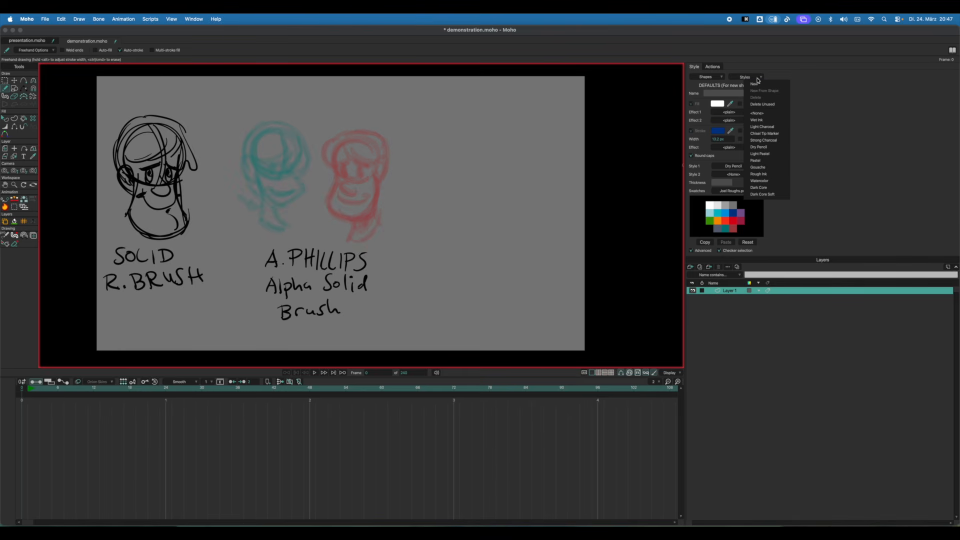
left_click(759, 147)
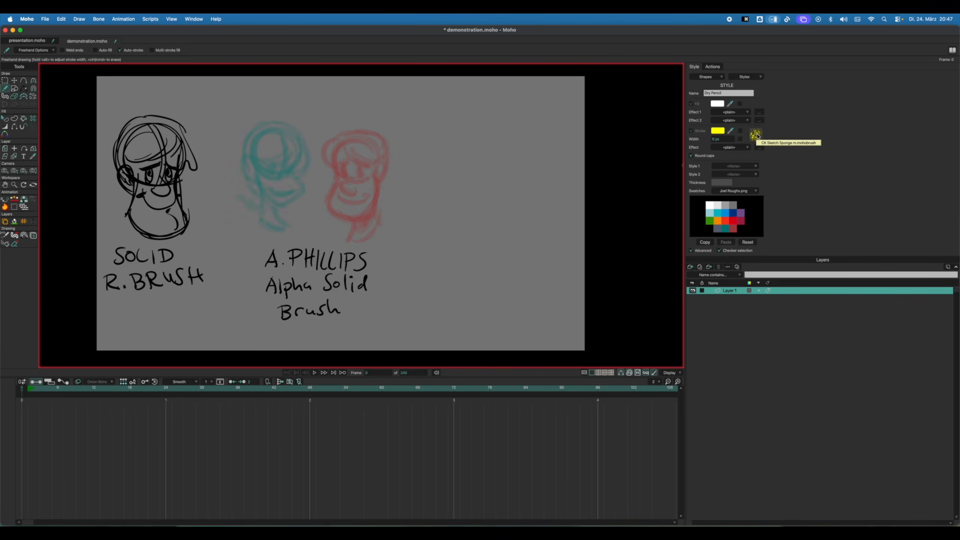
left_click(755, 135)
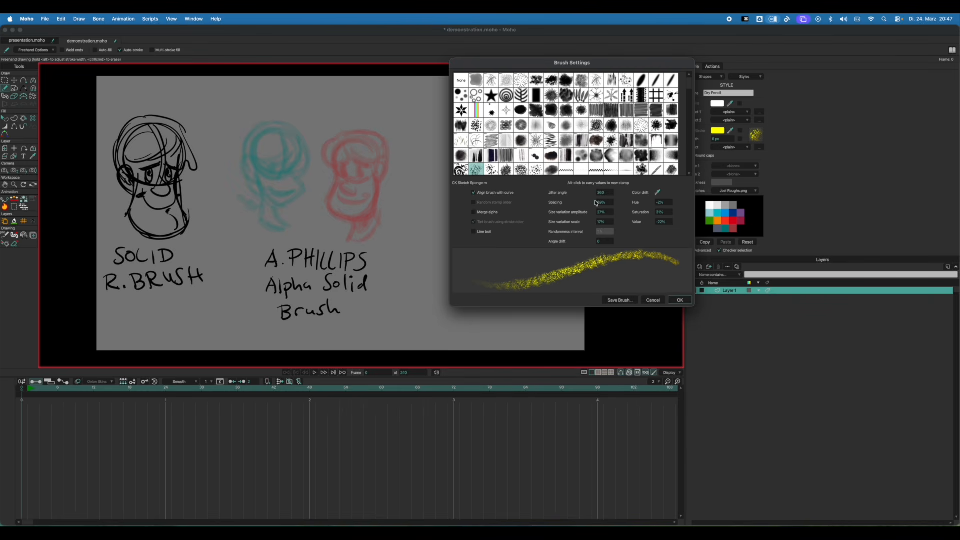
mouse_move(608, 203)
left_mouse_down()
mouse_move(330, 226)
mouse_move(392, 226)
mouse_move(363, 226)
mouse_move(372, 226)
left_mouse_up()
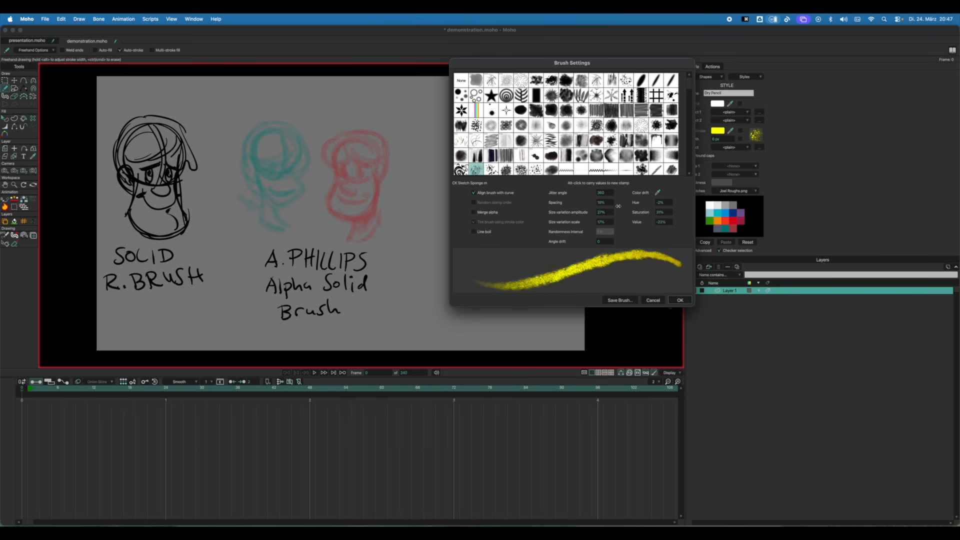
left_click(681, 301)
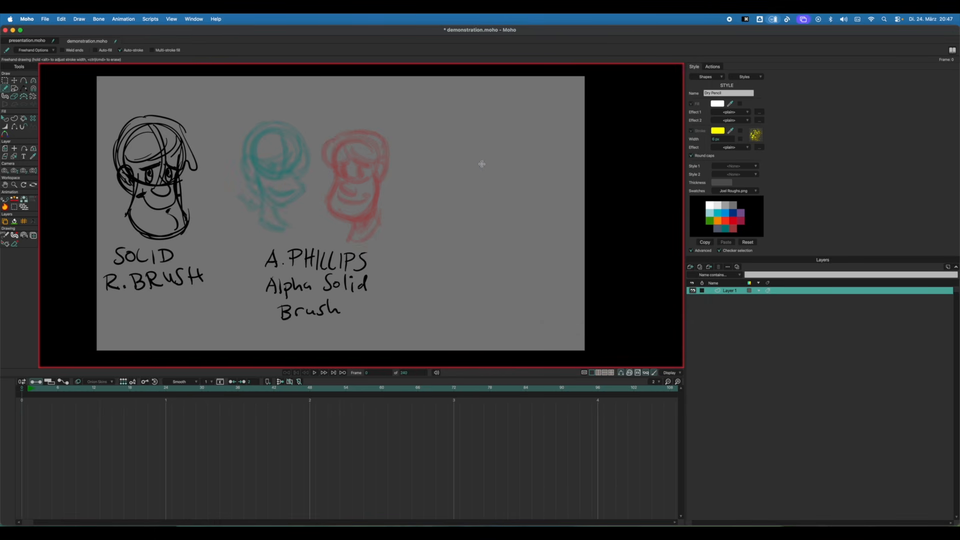
Try out the modified Dry Pencil brush with a blue test circle and undo it.
mouse_move(482, 155)
left_mouse_down()
mouse_move(509, 181)
mouse_move(446, 178)
mouse_move(492, 170)
left_mouse_up()
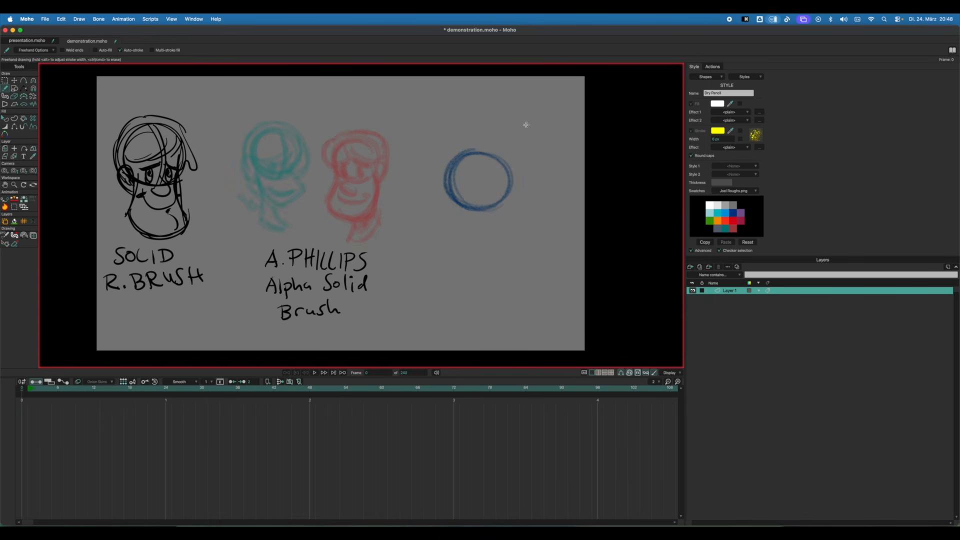
key("super+z")
key("super+z")
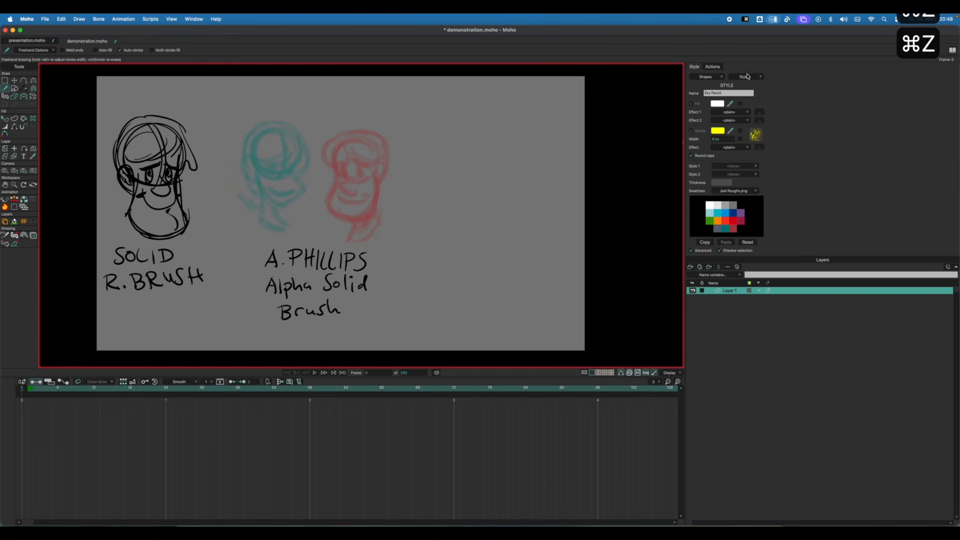
Stop editing the Dry Pencil style and return to the defaults for new shapes, keeping Dry Pencil as Style 1.
left_click(747, 76)
left_click(763, 119)
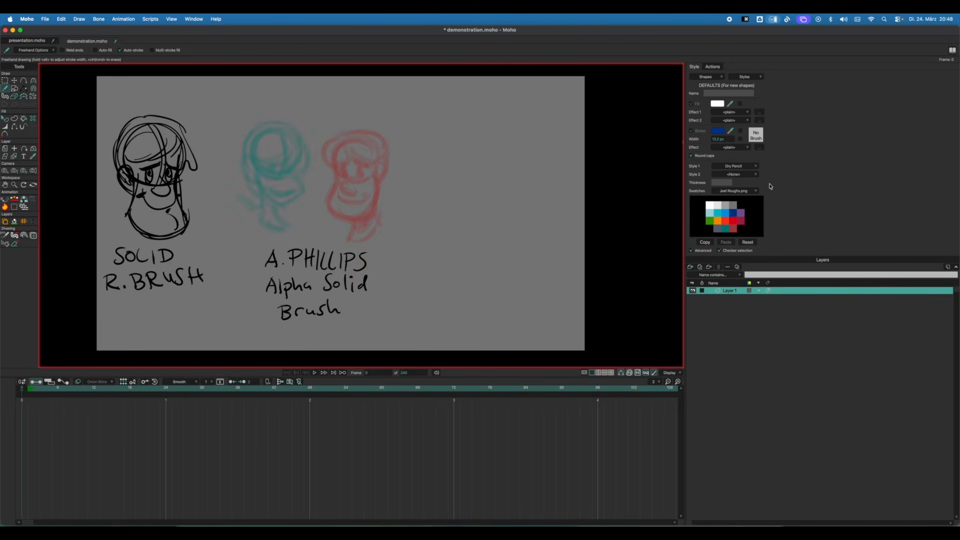
left_click(736, 166)
left_click(746, 126)
left_click(745, 76)
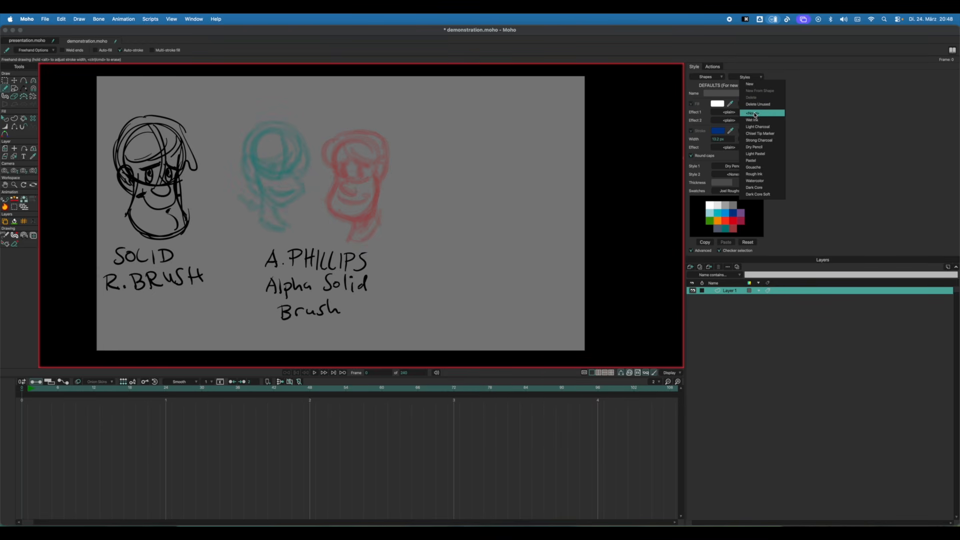
left_click(823, 116)
left_click(734, 167)
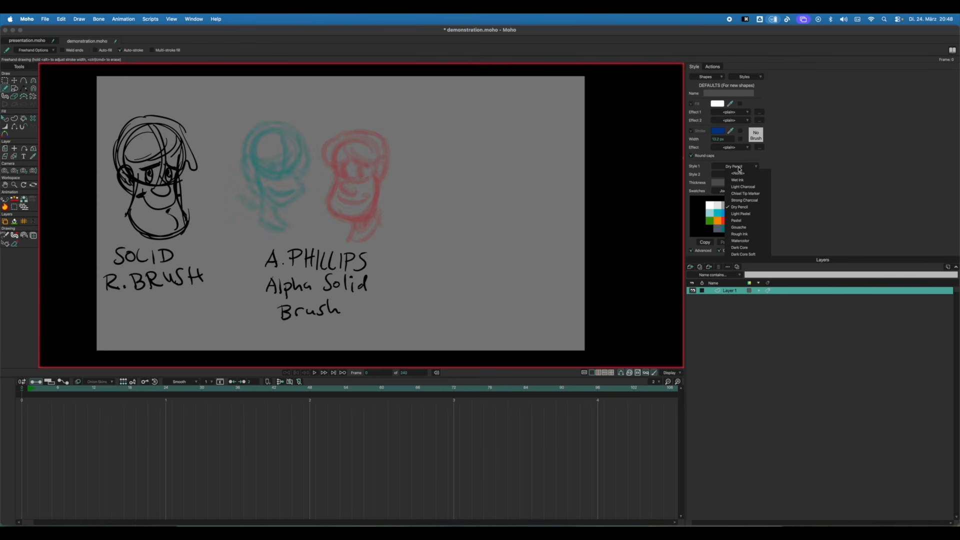
left_click(806, 174)
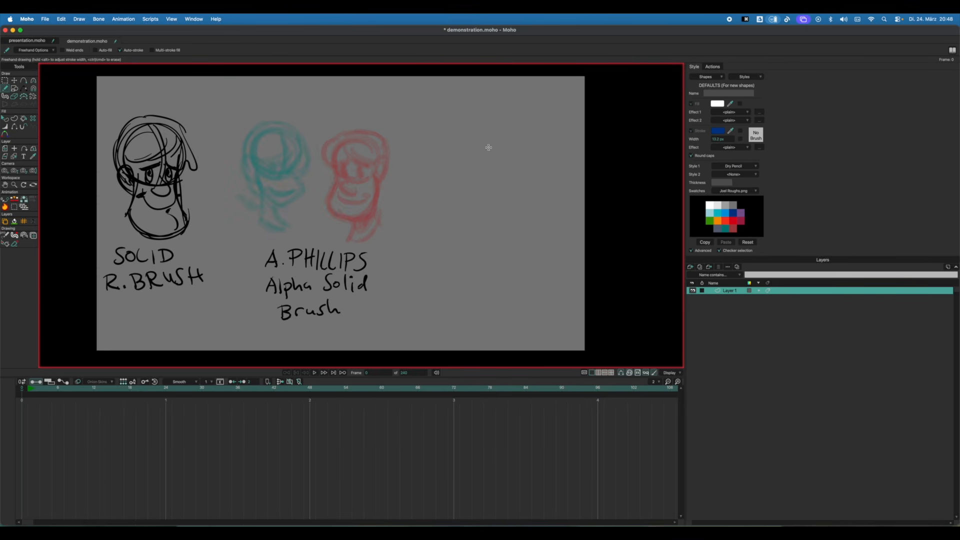
Try sketching a rough blue head with overlapping skull and jaw shapes, and delete those strokes.
mouse_move(477, 153)
left_mouse_down()
mouse_move(492, 183)
mouse_move(484, 135)
mouse_move(522, 137)
mouse_move(530, 158)
mouse_move(513, 177)
mouse_move(491, 156)
mouse_move(494, 140)
mouse_move(503, 134)
mouse_move(472, 182)
mouse_move(478, 215)
mouse_move(483, 223)
mouse_move(523, 189)
left_mouse_up()
left_click_drag(484, 227, 523, 185)
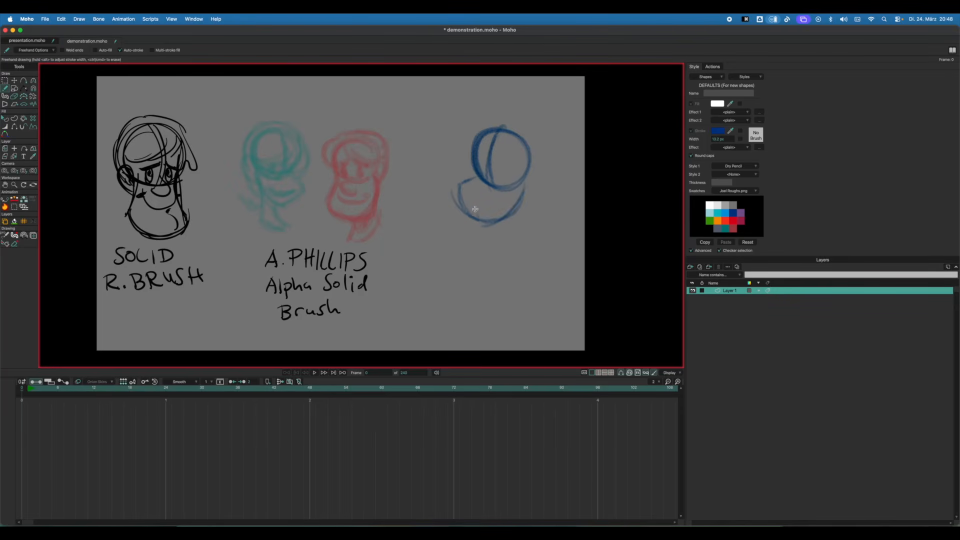
mouse_move(475, 210)
left_mouse_down()
mouse_move(527, 184)
mouse_move(514, 240)
left_mouse_up()
key("t")
mouse_move(523, 108)
left_mouse_down()
mouse_move(509, 268)
mouse_move(556, 168)
left_mouse_up()
key("Delete")
key("f")
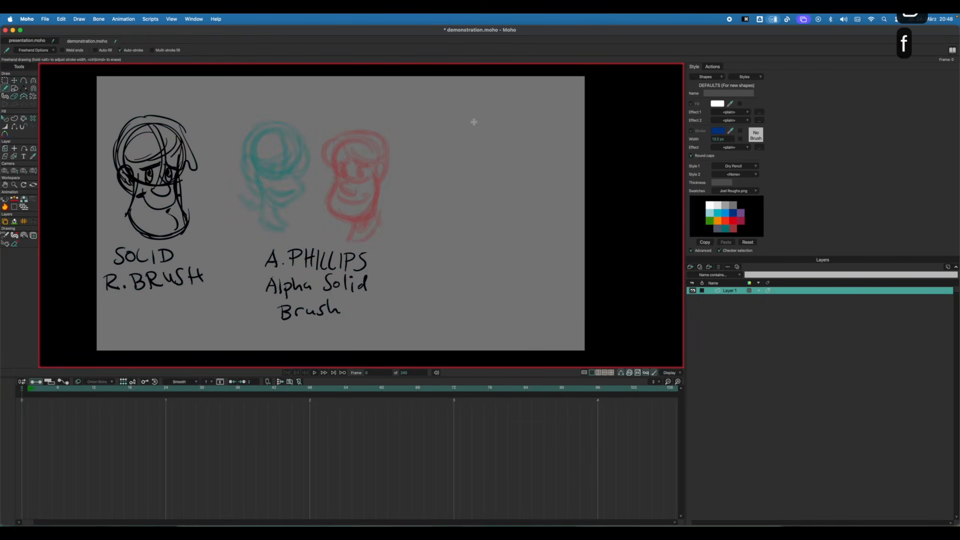
Sketch a rough blue Dry Pencil head to the right of the red head, with skull circle, jaw, ear and facial features.
mouse_move(482, 126)
left_mouse_down()
mouse_move(507, 153)
mouse_move(478, 129)
left_mouse_up()
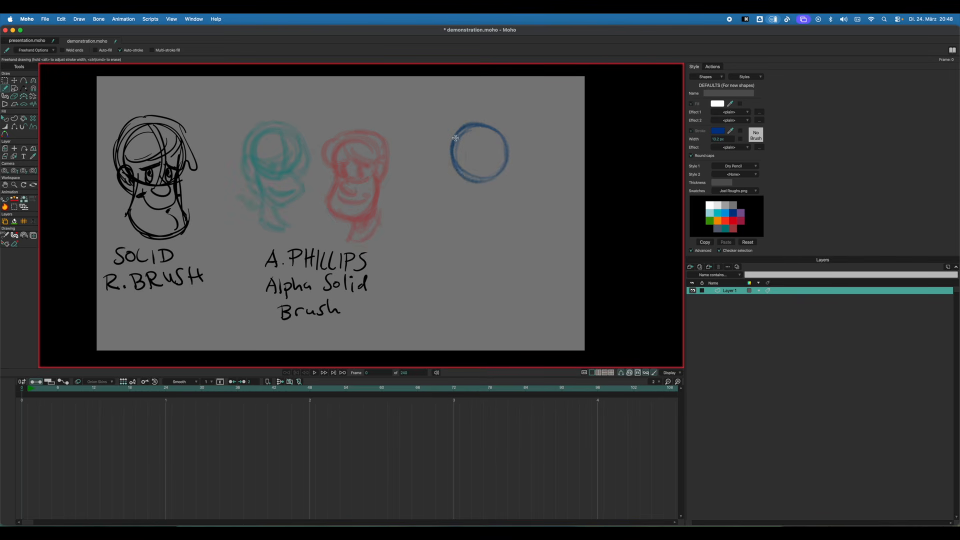
mouse_move(500, 175)
left_mouse_down()
mouse_move(514, 220)
mouse_move(498, 236)
left_mouse_up()
mouse_move(467, 178)
left_mouse_down()
mouse_move(469, 215)
mouse_move(487, 236)
mouse_move(500, 231)
left_mouse_up()
mouse_move(452, 161)
left_mouse_down()
mouse_move(464, 193)
mouse_move(511, 198)
mouse_move(470, 195)
mouse_move(486, 186)
mouse_move(475, 169)
mouse_move(480, 178)
mouse_move(498, 172)
mouse_move(486, 156)
mouse_move(502, 160)
mouse_move(454, 164)
mouse_move(508, 134)
mouse_move(505, 168)
left_mouse_up()
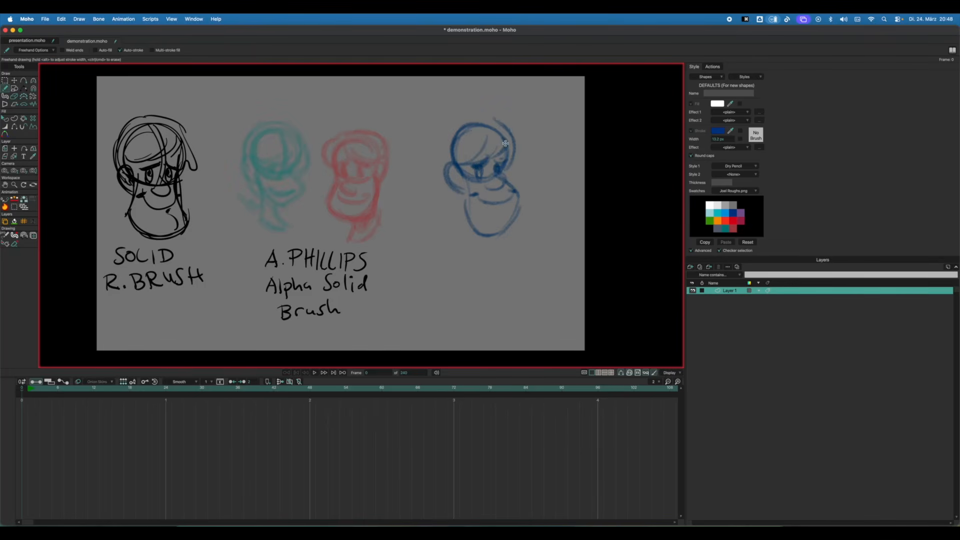
Add the outer hair contour around the blue head's skull and reinforce the jaw and cheek lines.
mouse_move(510, 129)
left_mouse_down()
mouse_move(481, 118)
mouse_move(447, 128)
mouse_move(446, 163)
left_mouse_up()
left_click_drag(452, 127, 448, 164)
left_click_drag(455, 171, 472, 224)
mouse_move(520, 216)
left_mouse_down()
mouse_move(525, 198)
mouse_move(515, 218)
mouse_move(494, 227)
mouse_move(524, 204)
left_mouse_up()
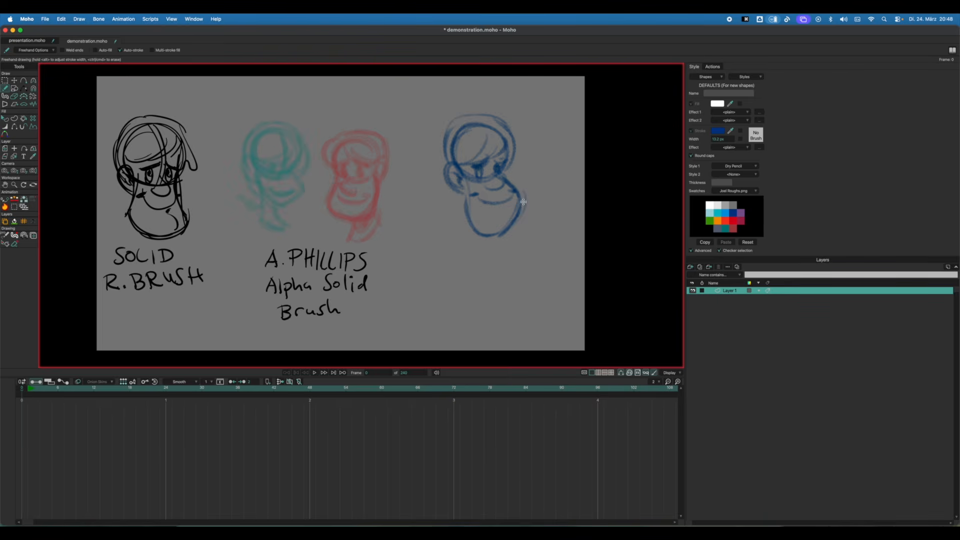
key("f")
key("f")
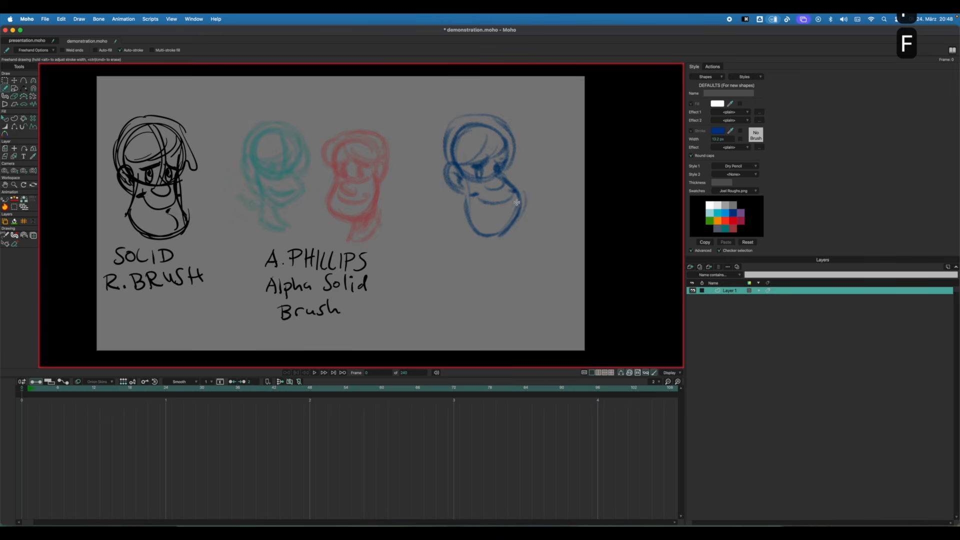
Handwrite "DRY PENCIL" on two lines beneath the blue head, shifting "DRY" slightly right above the second word.
mouse_move(455, 262)
left_mouse_down()
mouse_move(477, 276)
mouse_move(476, 263)
mouse_move(495, 275)
mouse_move(494, 266)
mouse_move(504, 283)
left_mouse_up()
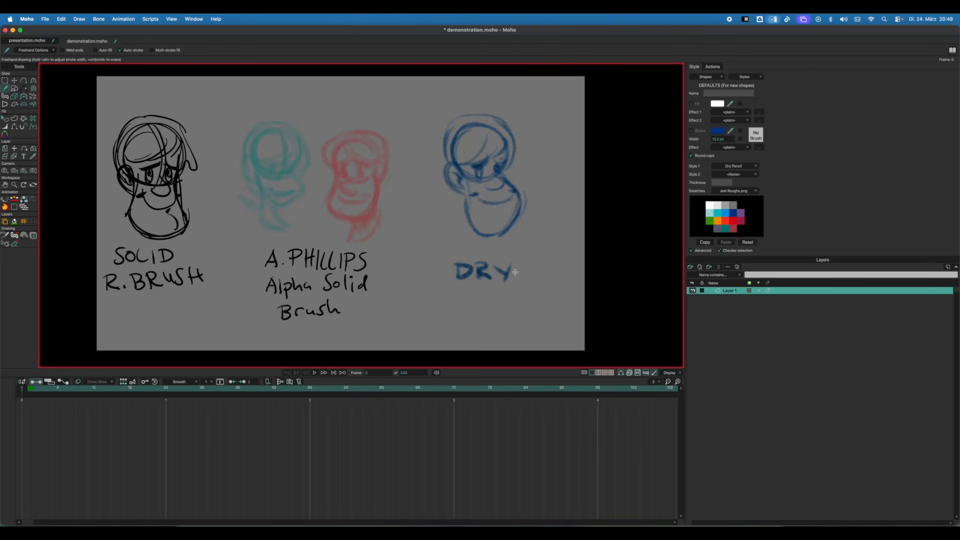
key("t")
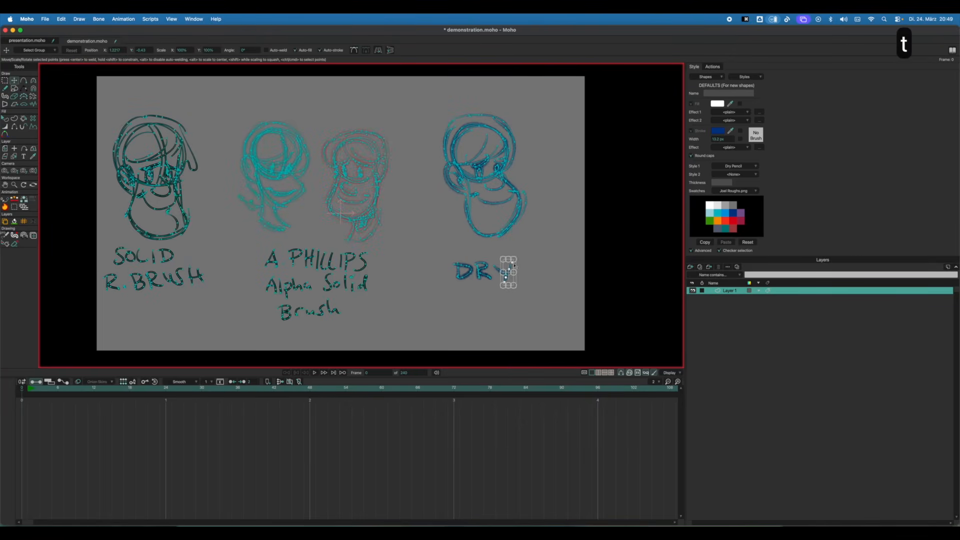
left_click_drag(512, 260, 505, 280)
key("f")
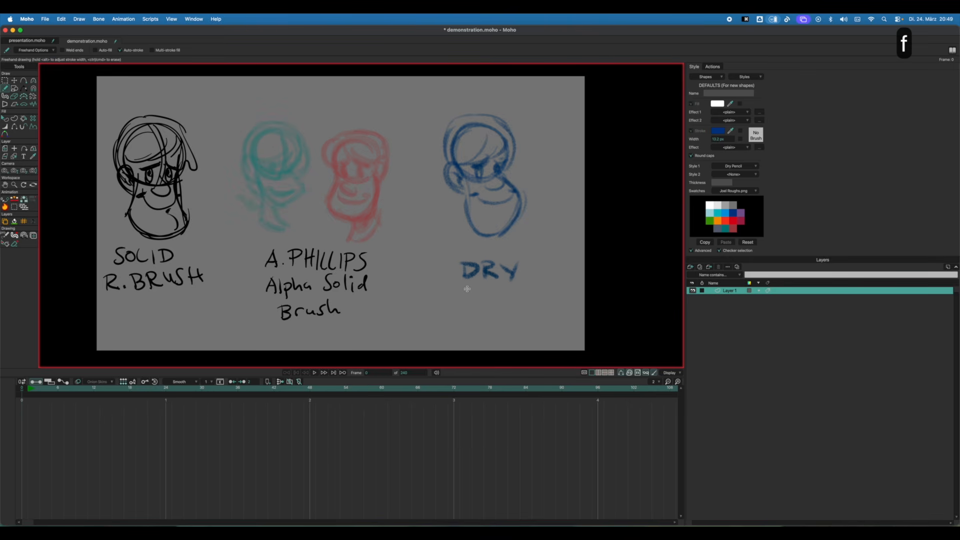
left_click_drag(450, 289, 451, 307)
mouse_move(450, 291)
left_mouse_down()
mouse_move(479, 306)
mouse_move(506, 289)
mouse_move(515, 305)
mouse_move(537, 291)
mouse_move(547, 305)
left_mouse_up()
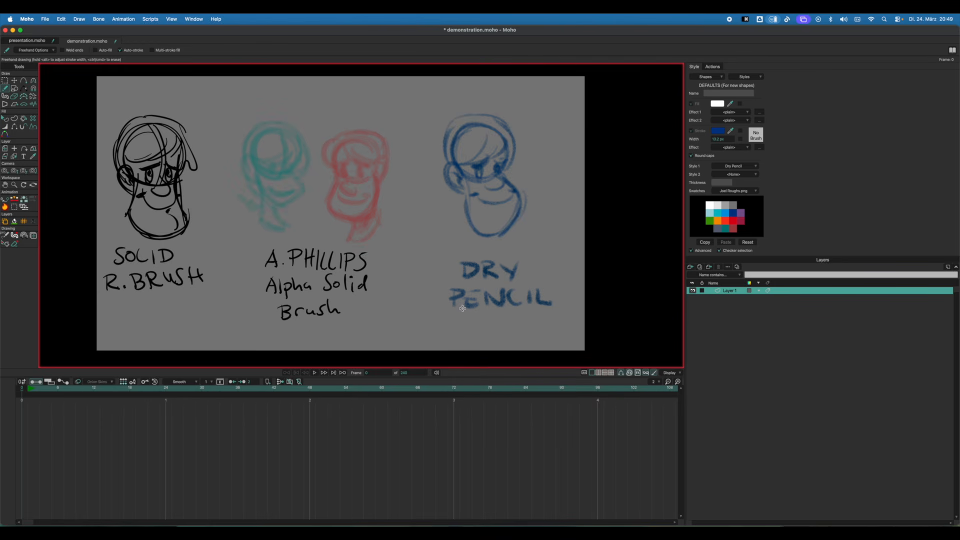
Switch to presentation.moho and advance from the sketchbrush title to the "Step II: The Rough Sketch" frame.
left_click_drag(401, 270, 431, 263)
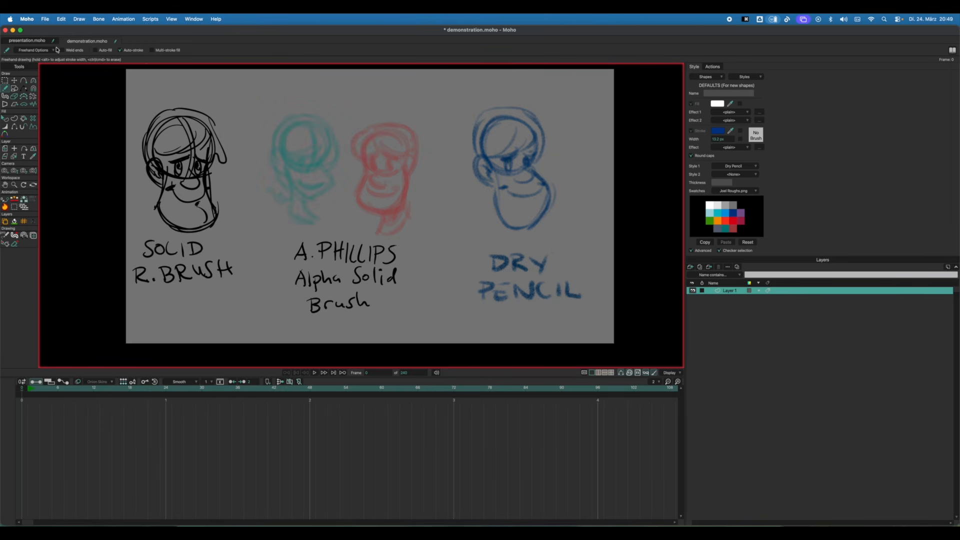
left_click_drag(510, 228, 505, 226)
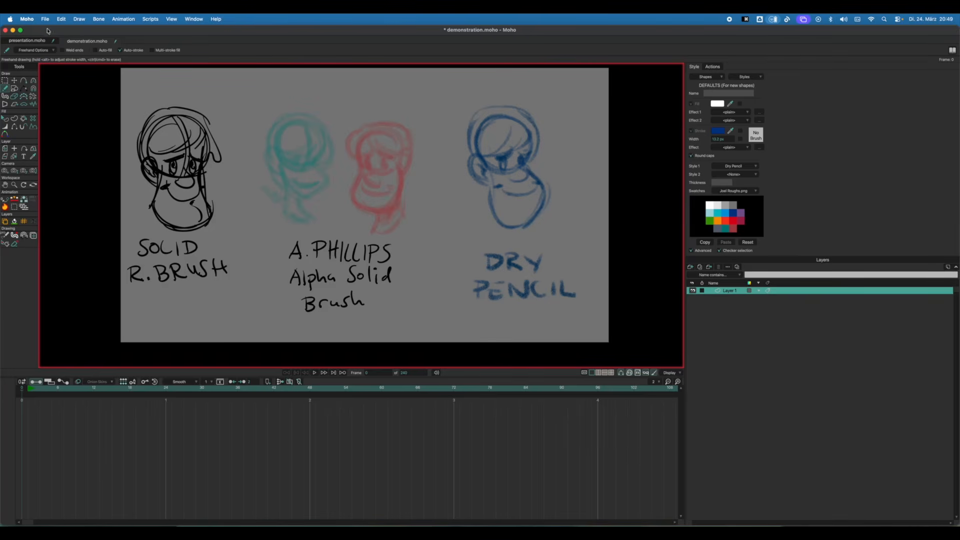
left_click(27, 40)
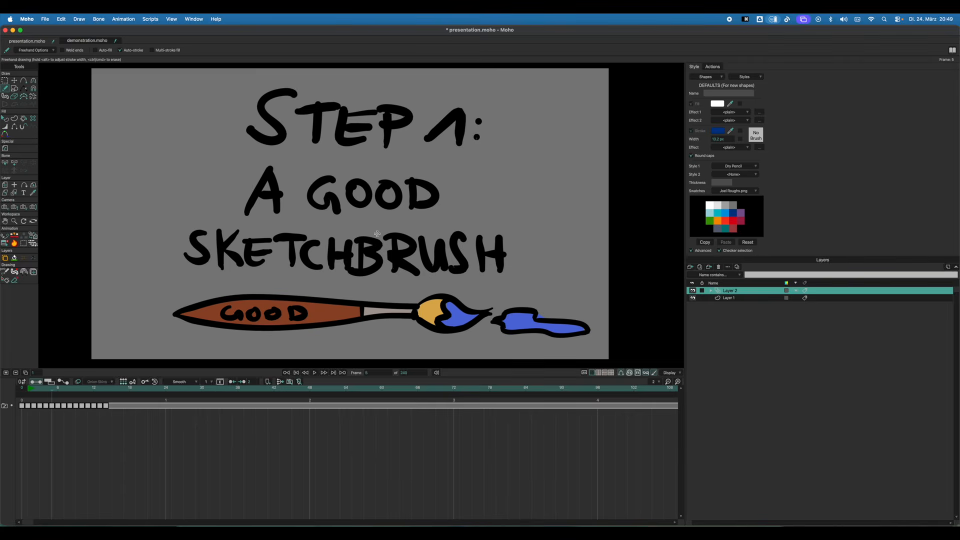
key("Right")
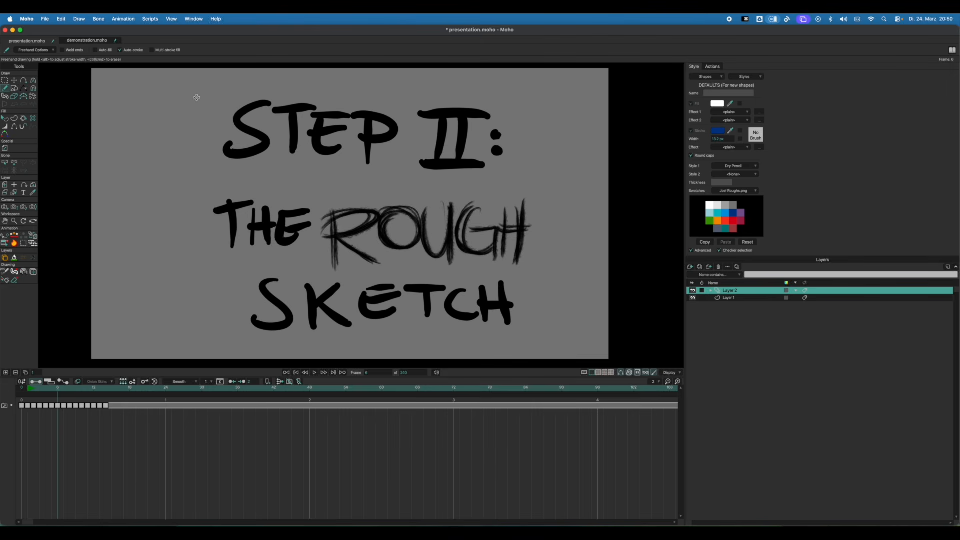
Switch to demonstration.moho, hide Layer 1 with the brush comparison heads, and add a new vector layer.
left_click(101, 43)
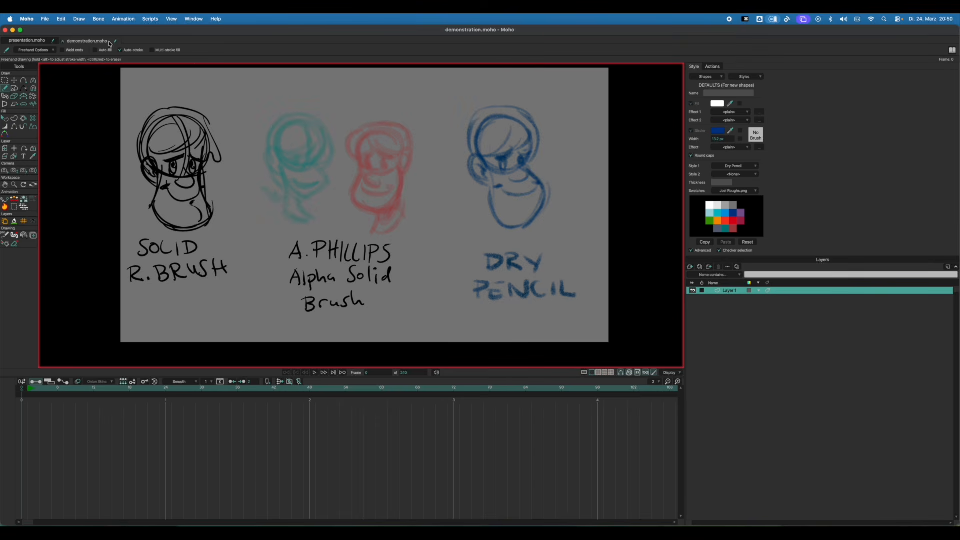
left_click(692, 291)
left_click(690, 267)
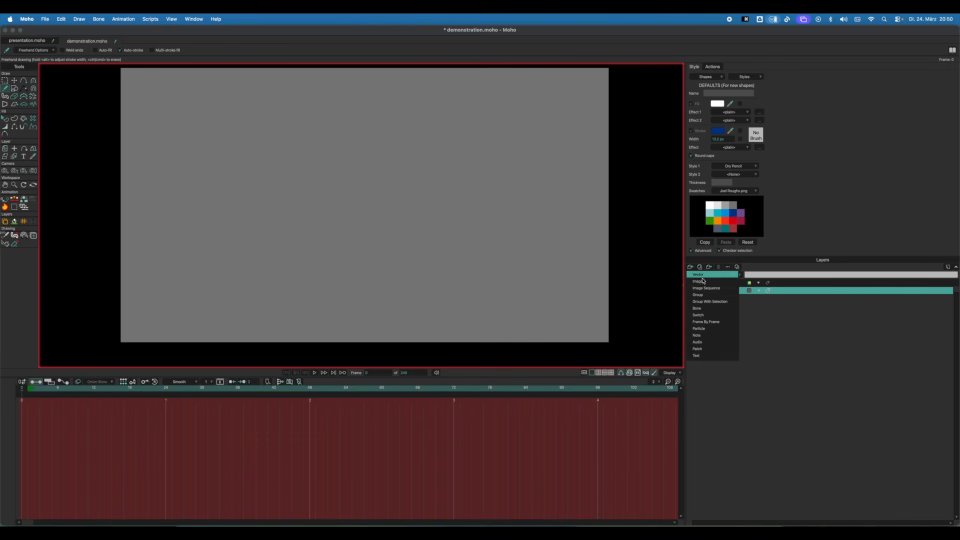
left_click(699, 275)
key("Return")
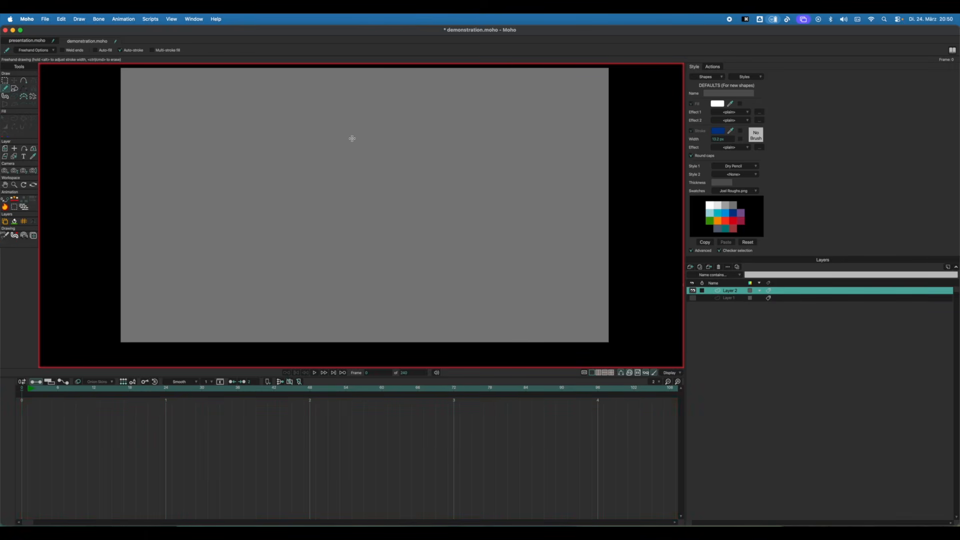
Enlarge the canvas area by reducing the timeline's height.
mouse_move(377, 152)
left_mouse_down()
mouse_move(368, 160)
mouse_move(381, 161)
left_mouse_up()
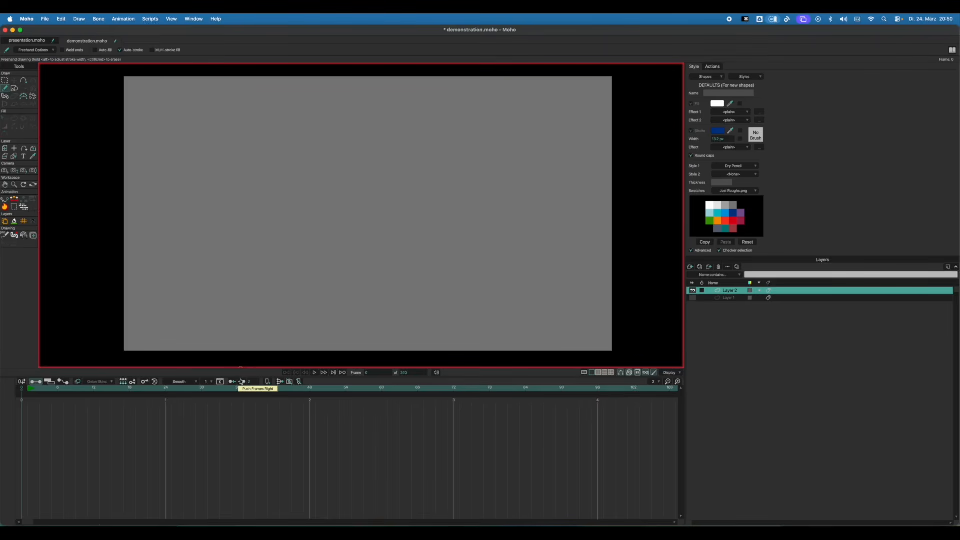
left_click_drag(240, 376, 239, 423)
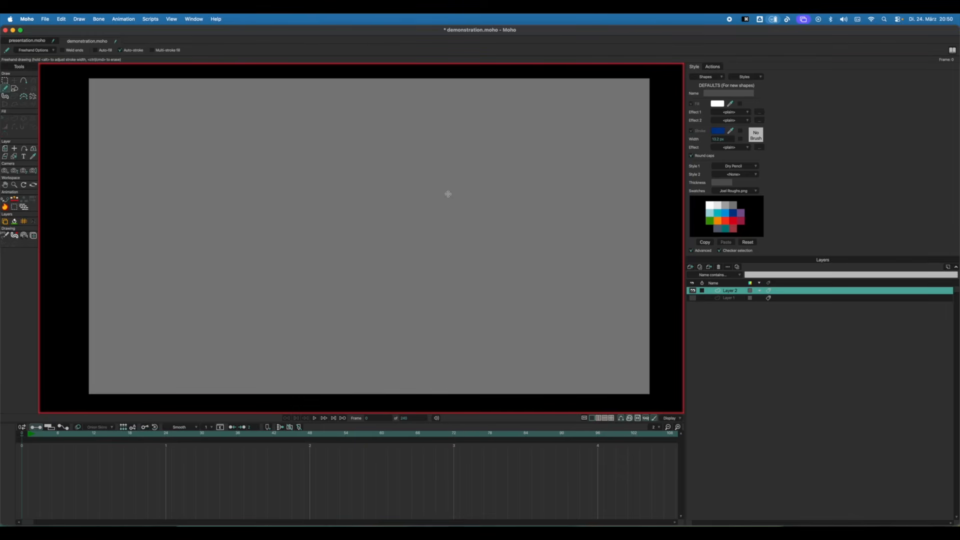
scroll(208, 135, "up", 2)
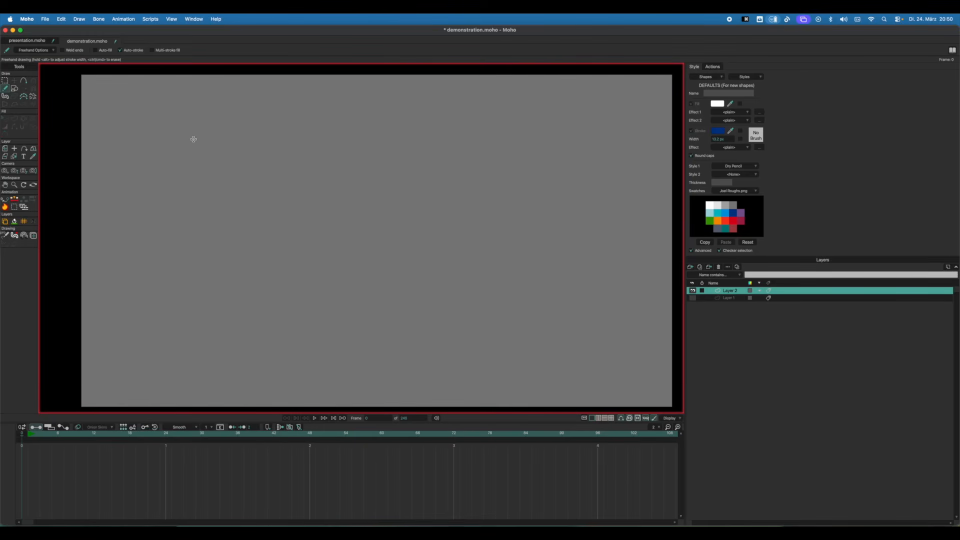
Sketch a tiny blue stick figure in the canvas's upper-left area, try scaling it up, and delete it.
mouse_move(161, 124)
left_mouse_down()
mouse_move(171, 126)
mouse_move(164, 142)
mouse_move(175, 153)
mouse_move(157, 178)
mouse_move(175, 174)
left_mouse_up()
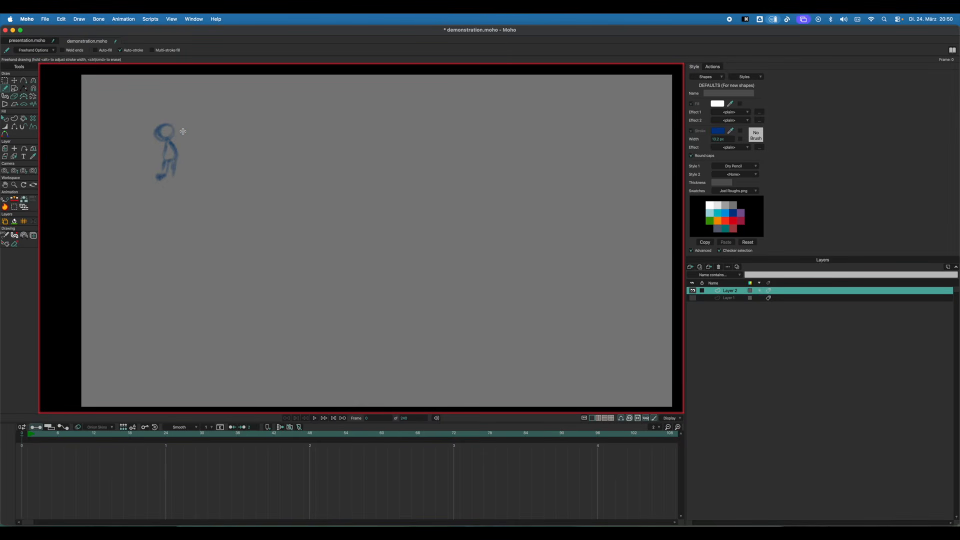
key("t")
mouse_move(192, 116)
left_mouse_down()
mouse_move(220, 146)
mouse_move(200, 120)
left_mouse_up()
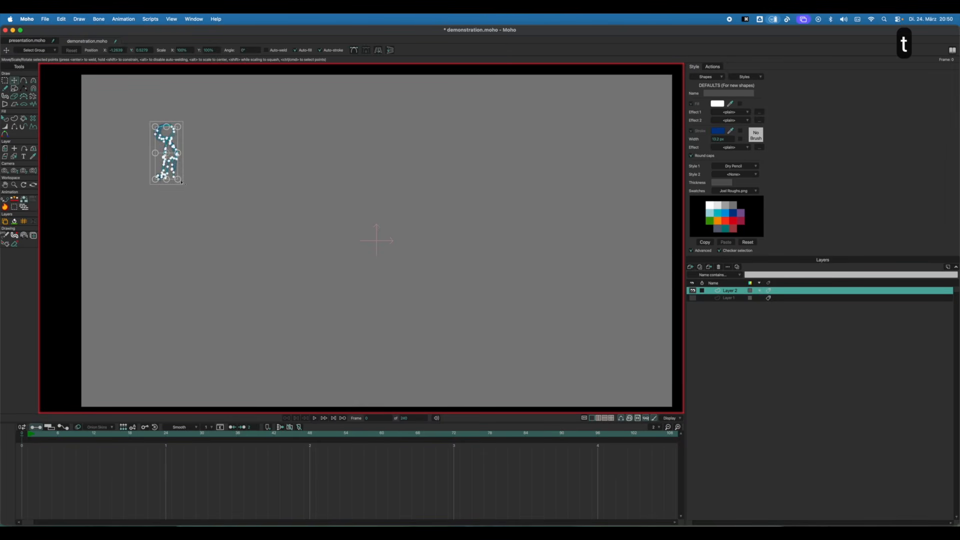
mouse_move(184, 183)
left_mouse_down()
mouse_move(339, 341)
mouse_move(235, 212)
left_mouse_up()
key("g")
key("Delete")
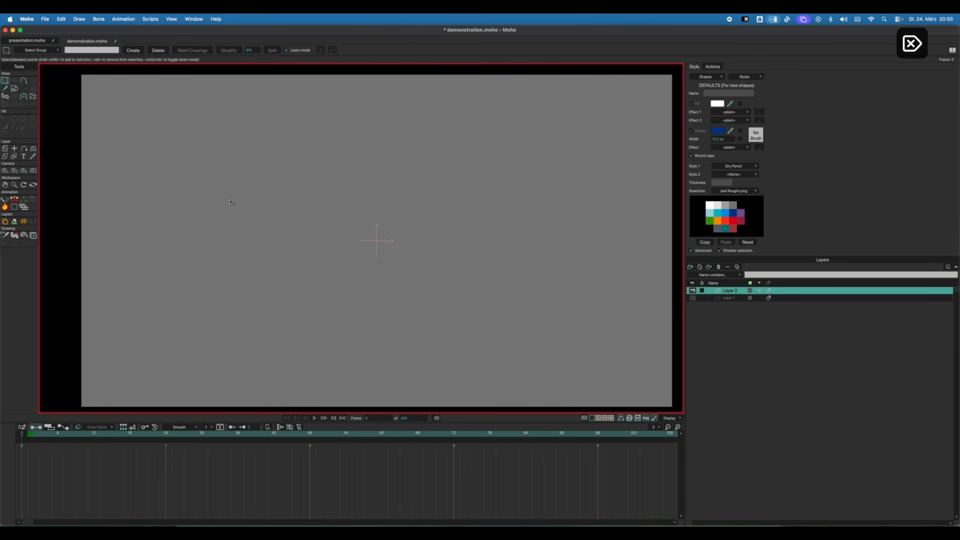
Sketch two larger simple blue figures side by side, select all their points, and delete them.
key("f")
mouse_move(187, 126)
left_mouse_down()
mouse_move(189, 159)
mouse_move(208, 131)
mouse_move(215, 146)
mouse_move(207, 154)
mouse_move(315, 253)
left_mouse_up()
key("t")
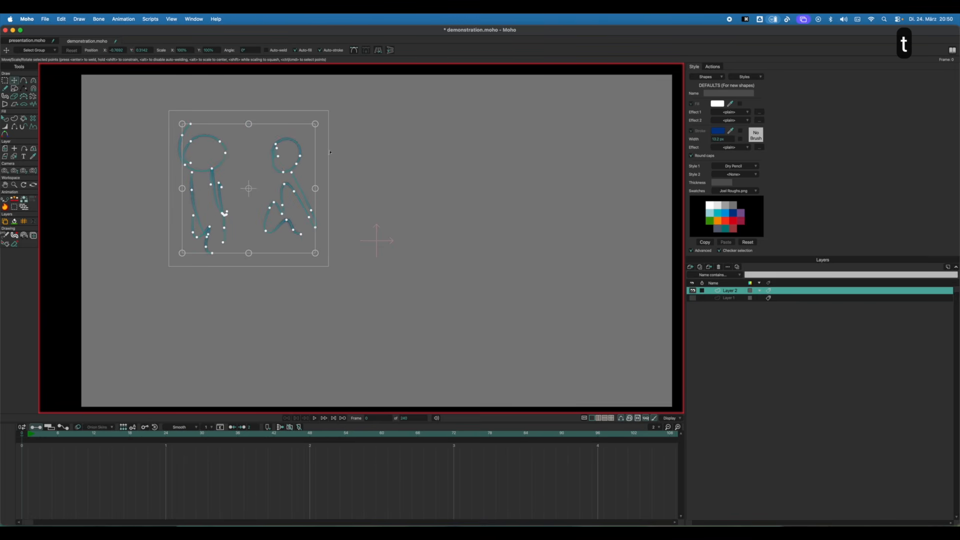
key("Delete")
left_click_drag(338, 180, 319, 203)
scroll(306, 200, "up", 2)
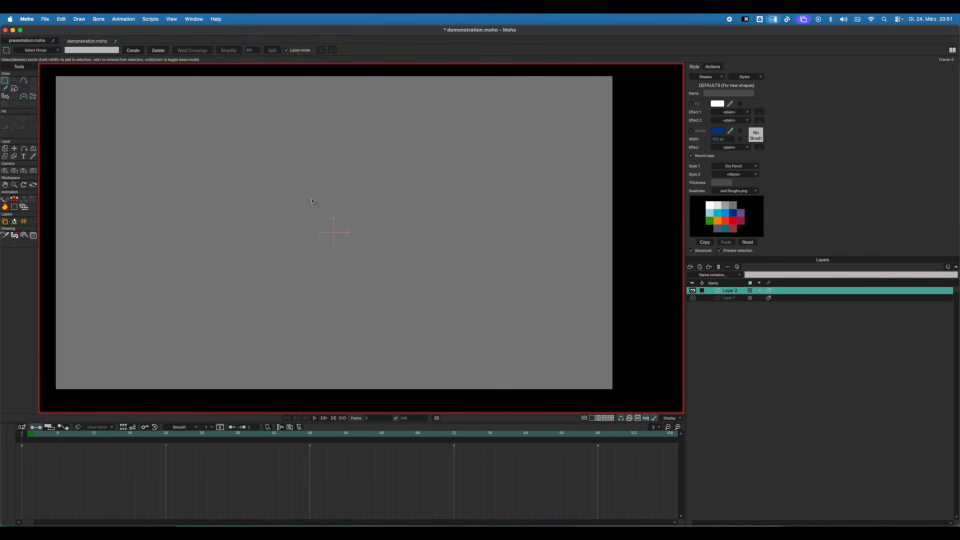
Sketch a loose blue Dry Pencil construction of a jumping Mario with head, cap, torso, limbs and a raised mushroom.
key("f")
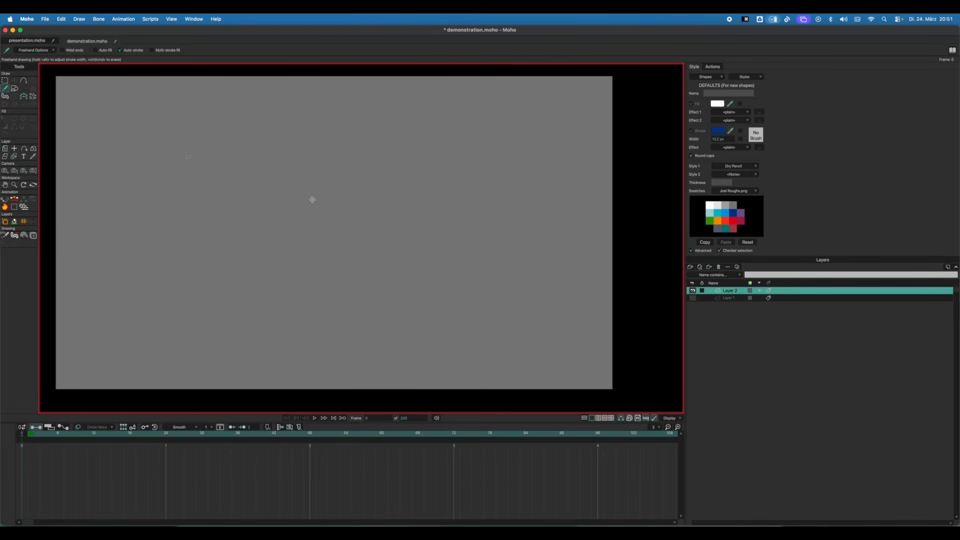
left_click_drag(269, 218, 327, 220)
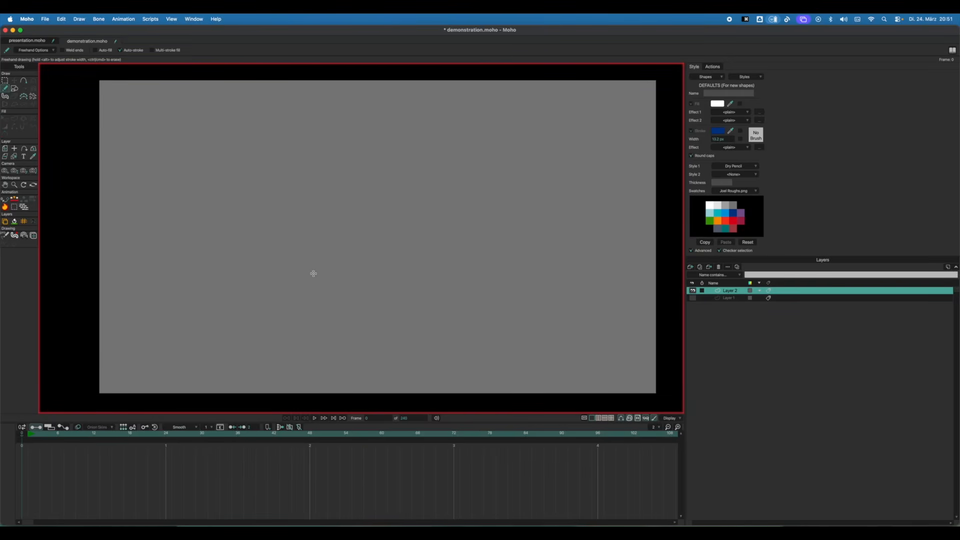
scroll(199, 155, "up", 3)
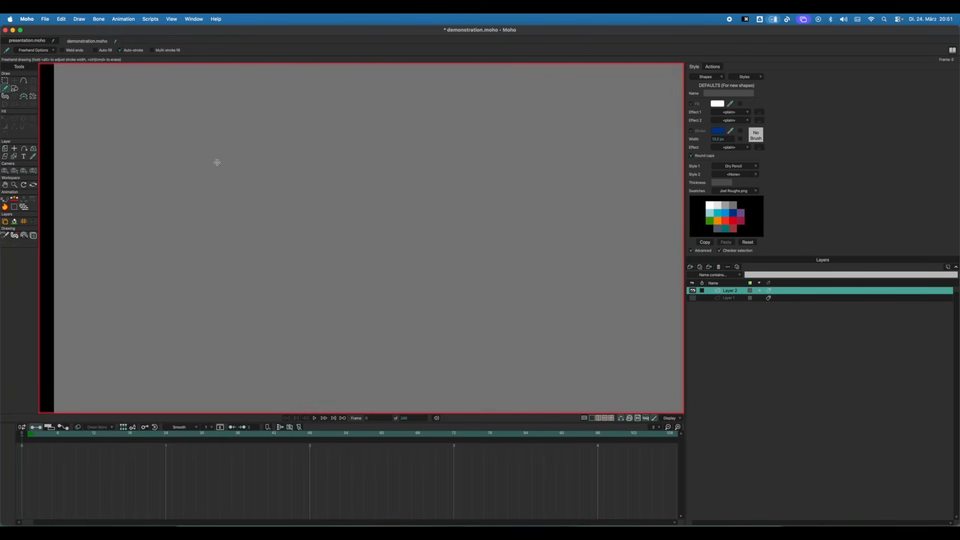
left_click_drag(216, 163, 253, 186)
left_click_drag(259, 132, 277, 192)
left_click_drag(300, 195, 327, 180)
left_click_drag(263, 170, 242, 179)
left_click_drag(270, 190, 253, 205)
left_click_drag(290, 153, 295, 142)
key("super+z")
Rough in the curved planet surface, two tilted blocks, small enemies and a scalloped cloud around the jumping figure.
mouse_move(385, 270)
left_mouse_down()
mouse_move(240, 248)
mouse_move(203, 285)
left_mouse_up()
left_click_drag(200, 214, 220, 211)
left_click_drag(346, 218, 376, 215)
left_click_drag(390, 256, 429, 261)
left_click_drag(372, 172, 417, 211)
left_click_drag(257, 215, 274, 196)
Build up Mario's head with heavier blue strokes for the cap, face and nose.
key("f")
scroll(275, 195, "down", 2)
scroll(274, 196, "up", 8)
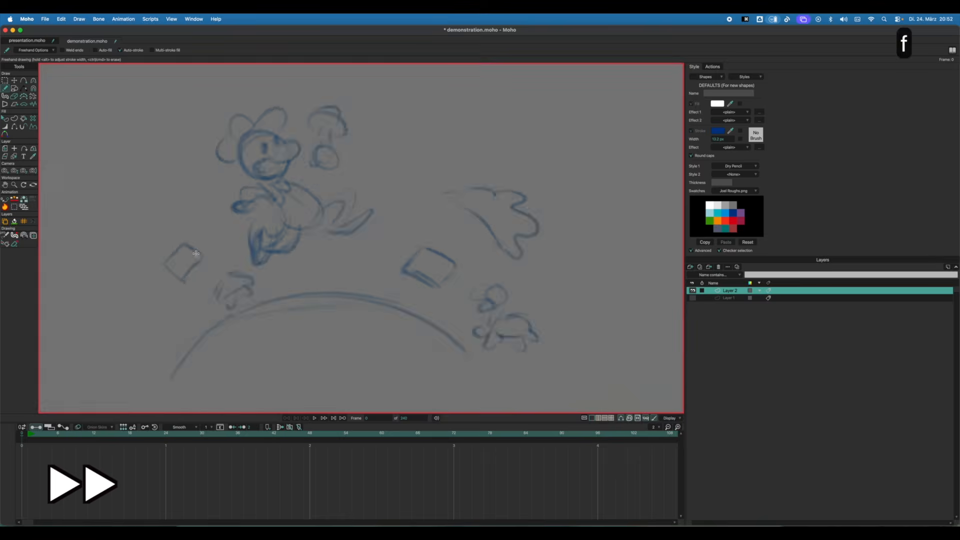
mouse_move(272, 117)
left_mouse_down()
mouse_move(300, 140)
mouse_move(257, 168)
left_mouse_up()
mouse_move(250, 120)
left_mouse_down()
mouse_move(256, 166)
mouse_move(197, 200)
left_mouse_up()
left_click_drag(250, 135, 292, 137)
Reinforce Mario's torso, legs, shoes, arms and raised mushroom with heavier blue strokes.
left_click_drag(310, 229, 297, 302)
mouse_move(280, 240)
left_mouse_down()
mouse_move(290, 286)
mouse_move(234, 295)
left_mouse_up()
left_click_drag(305, 220, 363, 205)
left_click_drag(372, 175, 365, 213)
mouse_move(339, 150)
left_mouse_down()
mouse_move(380, 130)
mouse_move(395, 157)
left_mouse_up()
mouse_move(259, 320)
left_mouse_down()
mouse_move(271, 274)
mouse_move(287, 340)
left_mouse_up()
left_click_drag(387, 200, 418, 233)
left_click_drag(447, 230, 387, 264)
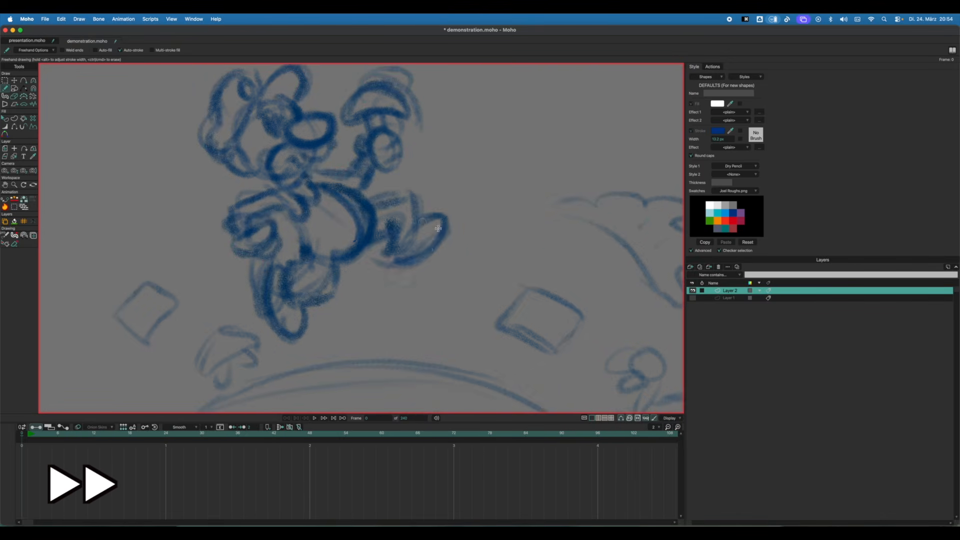
Add further blue strokes to strengthen the remaining rough shapes of the scene.
left_click_drag(340, 300, 431, 173)
left_click_drag(260, 240, 340, 225)
left_click_drag(295, 240, 283, 270)
On a new layer over the faded rough, draw Mario's face contour, eyes and nose in black Dry Pencil at 4.2 px.
left_click_drag(320, 191, 307, 145)
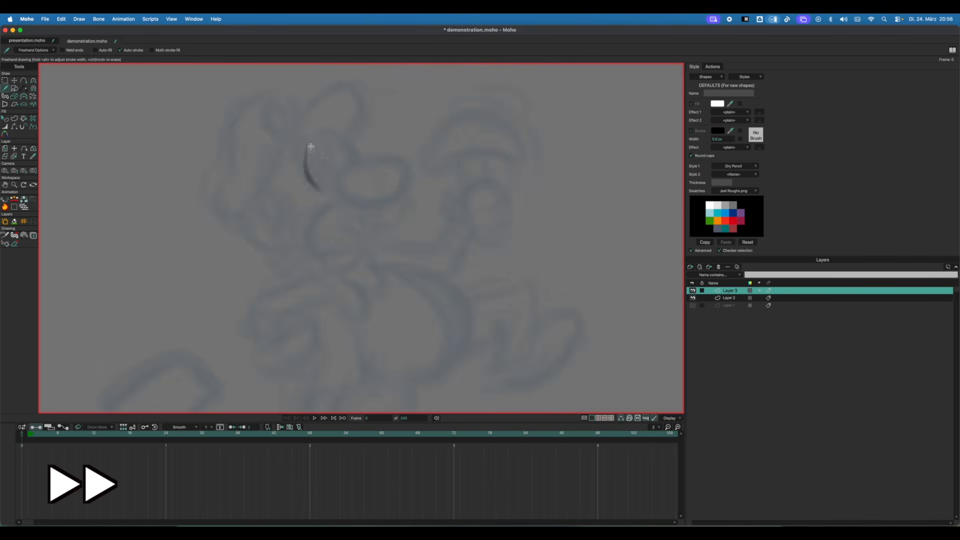
key("super+z")
key("f")
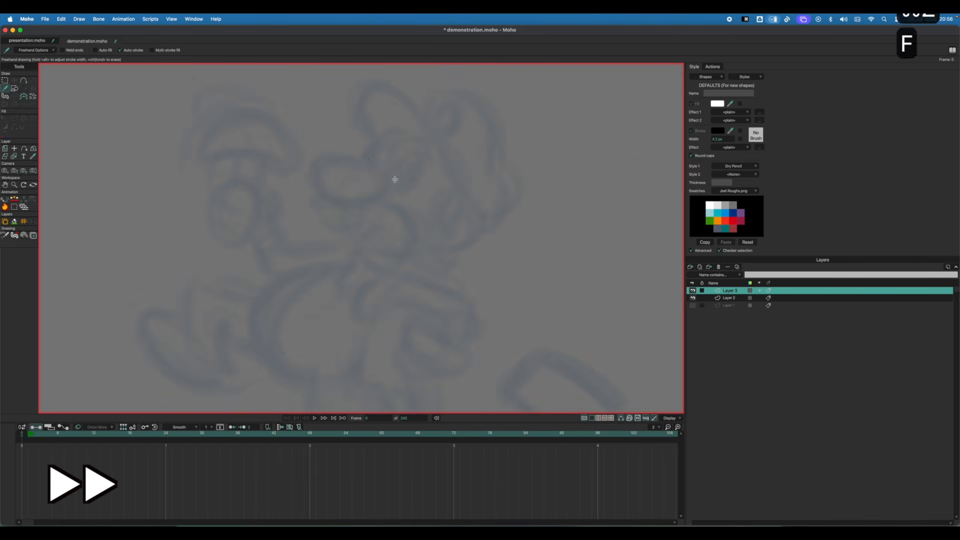
left_click_drag(375, 156, 378, 198)
left_click_drag(321, 210, 364, 240)
left_click_drag(375, 140, 415, 170)
left_click_drag(390, 157, 403, 172)
key("f")
left_click_drag(377, 238, 340, 255)
key("f")
Complete Mario's head with black lines for the cap, ear, hair, moustache, mouth and chin.
mouse_move(468, 210)
left_mouse_down()
mouse_move(443, 244)
mouse_move(396, 257)
left_mouse_up()
mouse_move(352, 170)
left_mouse_down()
mouse_move(354, 134)
mouse_move(417, 210)
left_mouse_up()
key("f")
left_click_drag(380, 295, 405, 315)
mouse_move(303, 149)
left_mouse_down()
mouse_move(317, 134)
mouse_move(320, 147)
left_mouse_up()
left_click_drag(428, 316, 422, 242)
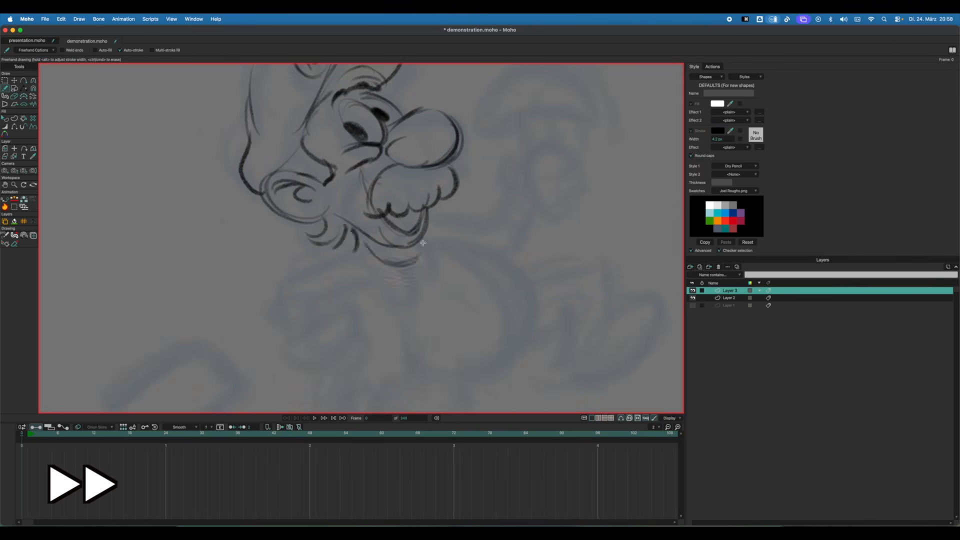
Draw Mario's bent arm with sleeve and clenched glove, and select the moustache points for transforming.
left_click_drag(291, 276, 348, 248)
left_click_drag(285, 284, 301, 324)
mouse_move(333, 303)
left_mouse_down()
mouse_move(368, 291)
mouse_move(270, 292)
left_mouse_up()
left_click_drag(227, 334, 235, 367)
mouse_move(413, 201)
left_mouse_down()
mouse_move(283, 150)
mouse_move(322, 243)
left_mouse_up()
key("Tab")
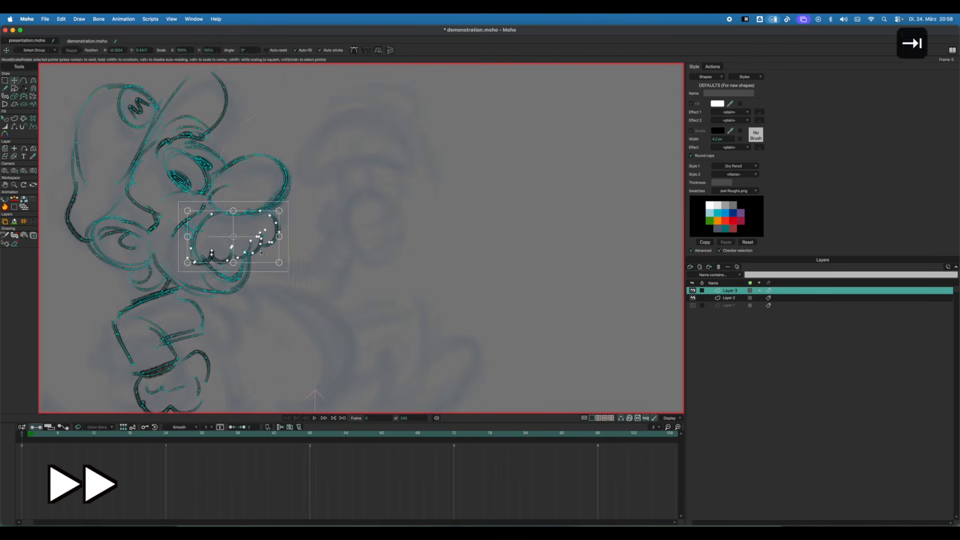
Draw Mario's belly, legs, raised hand with the mushroom, and the two tilted question-mark blocks in black.
key("f")
left_click_drag(373, 215, 315, 287)
left_click_drag(399, 250, 376, 218)
mouse_move(349, 225)
left_mouse_down()
mouse_move(371, 254)
mouse_move(364, 162)
left_mouse_up()
left_click_drag(350, 173, 365, 287)
left_click_drag(408, 155, 389, 165)
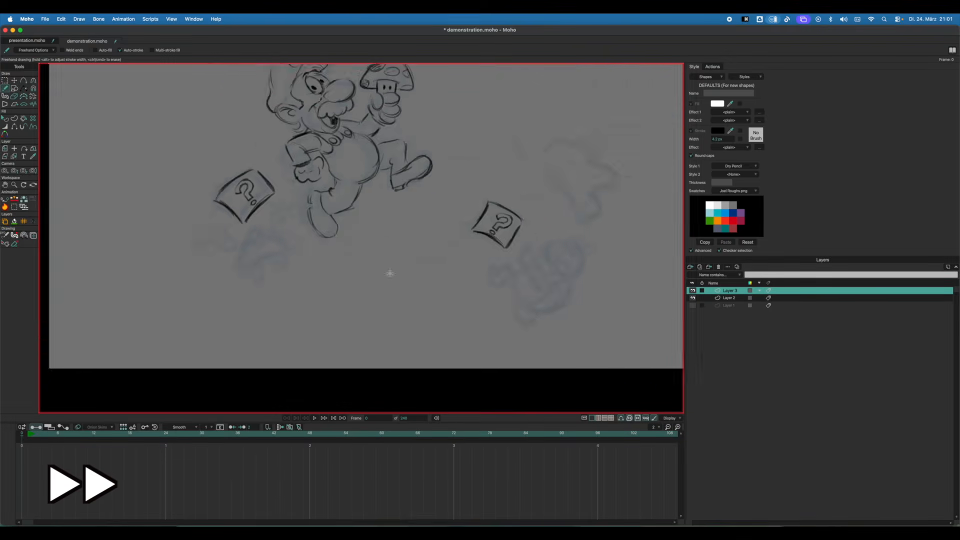
Draw the planet's curved surface and two rounded hills with eyes beneath Mario, undoing a stray line.
scroll(484, 356, "up", 3)
left_click_drag(85, 368, 600, 369)
key("super+z")
left_click_drag(340, 213, 398, 167)
left_click_drag(402, 215, 460, 240)
Delete the selected strokes and draw the large scalloped cloud to the right of Mario.
key("t")
scroll(505, 235, "down", 2)
key("Delete")
key("f")
left_click_drag(462, 165, 549, 220)
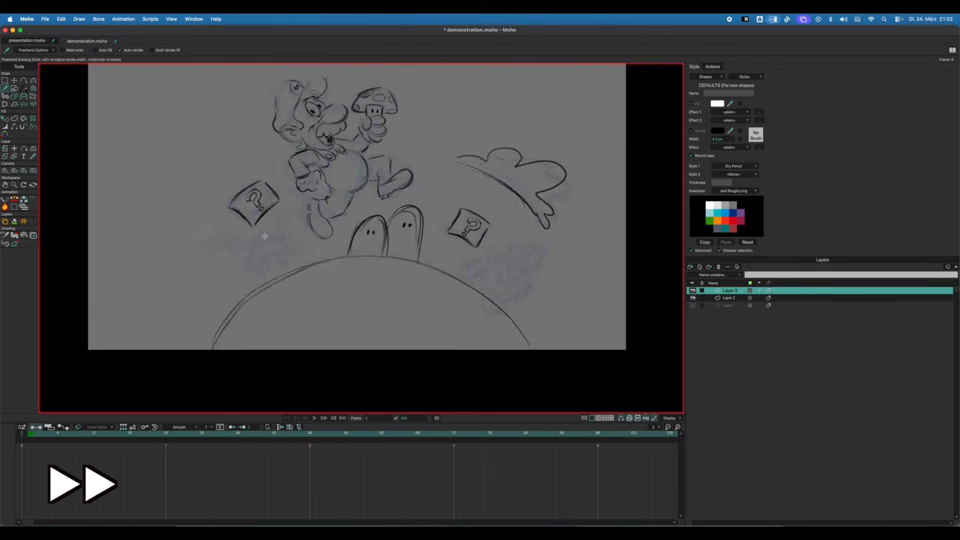
Draw the angry running Goomba with its feet and motion lines below the left question-mark block.
scroll(265, 235, "up", 3)
left_click_drag(345, 151, 385, 175)
left_click_drag(319, 179, 354, 177)
key("super+z")
left_click_drag(420, 188, 408, 230)
mouse_move(330, 245)
left_mouse_down()
mouse_move(354, 245)
mouse_move(325, 258)
left_mouse_up()
scroll(358, 269, "down", 3)
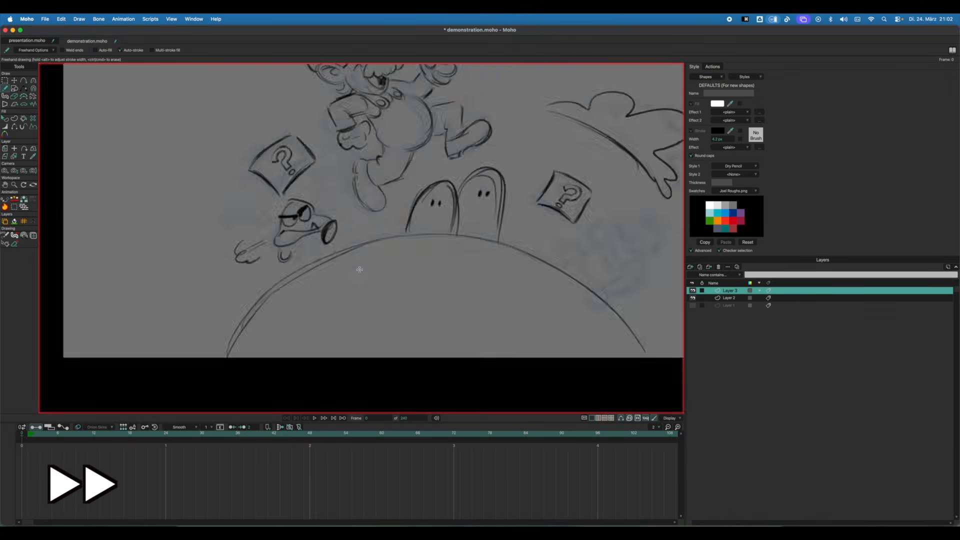
Draw the turtle enemy's head, body and striped shell on the planet's right slope, undoing an unwanted arm stroke.
scroll(466, 240, "up", 3)
left_click_drag(415, 210, 460, 225)
left_click_drag(458, 240, 467, 265)
key("f")
left_click_drag(270, 217, 338, 223)
left_click_drag(334, 300, 338, 324)
left_click_drag(388, 212, 440, 225)
key("super+z")
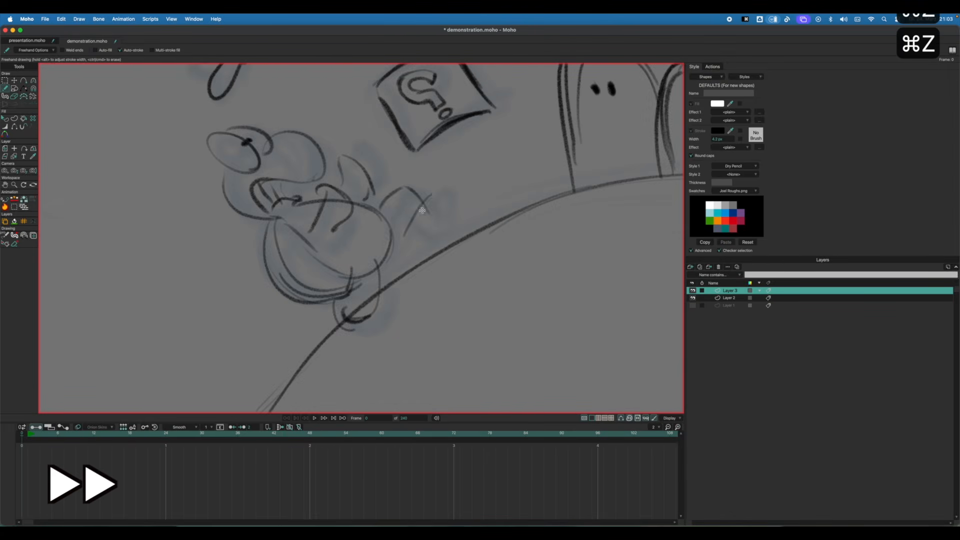
Complete the turtle's hands, shell shading and trailing lines, and add a small scalloped cloud at the far left.
key("f")
left_click_drag(364, 253, 382, 287)
key("f")
scroll(474, 246, "down", 1)
left_click_drag(212, 265, 226, 290)
left_click_drag(150, 316, 213, 362)
left_click_drag(142, 322, 210, 380)
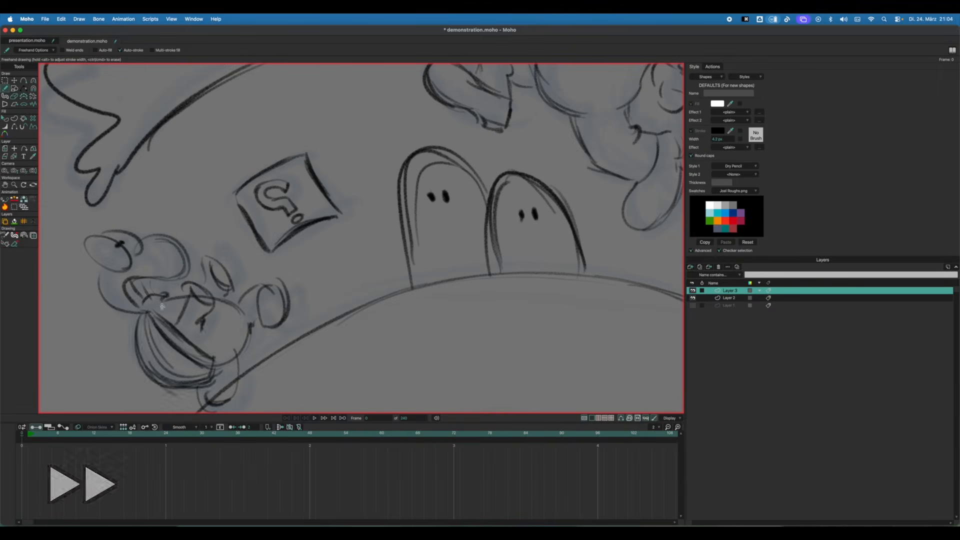
scroll(161, 327, "down", 2)
key("f")
scroll(315, 278, "down", 2)
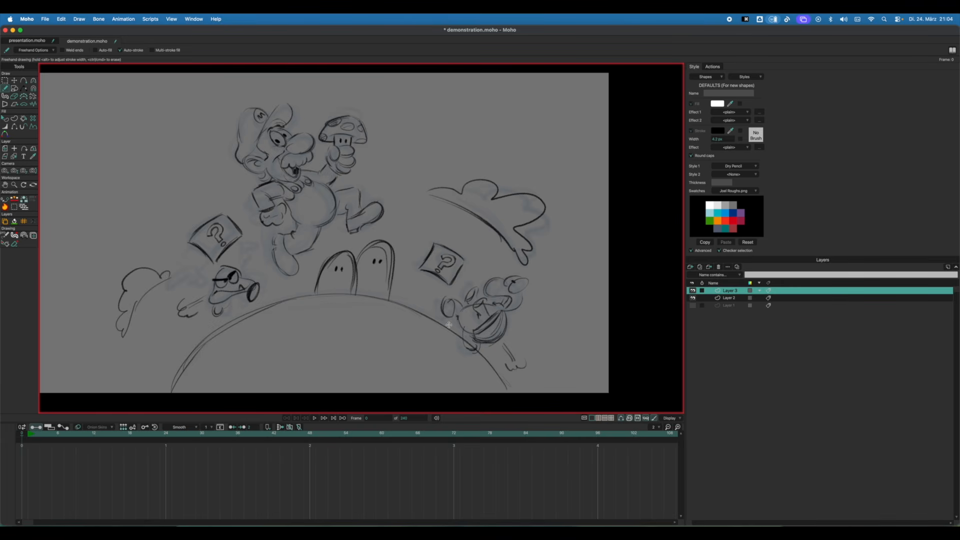
Select the points of Mario's belly and legs, try scaling them down, and undo the change.
left_click_drag(329, 211, 345, 196)
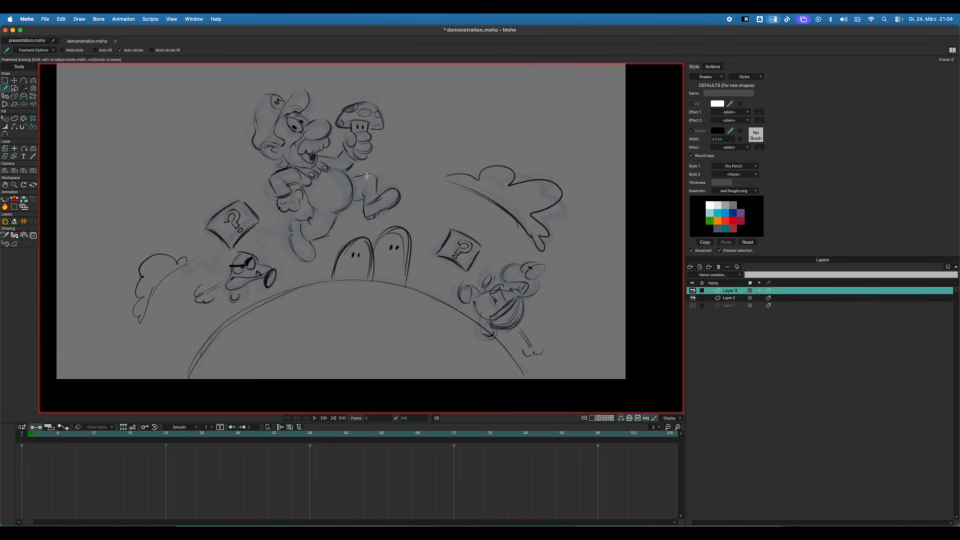
scroll(367, 176, "up", 2)
key("t")
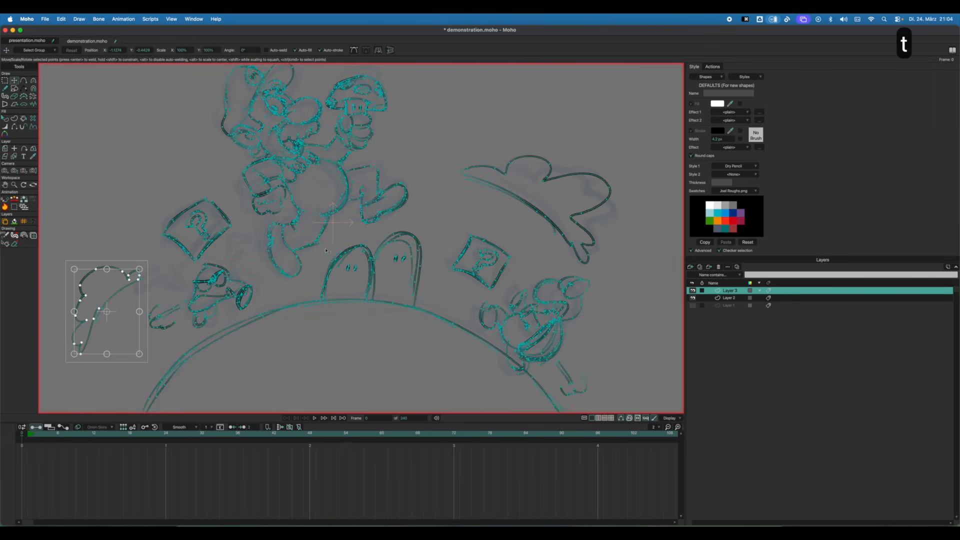
mouse_move(326, 250)
left_mouse_down()
mouse_move(257, 266)
mouse_move(273, 215)
mouse_move(332, 177)
mouse_move(425, 210)
mouse_move(330, 248)
left_mouse_up()
key("Tab")
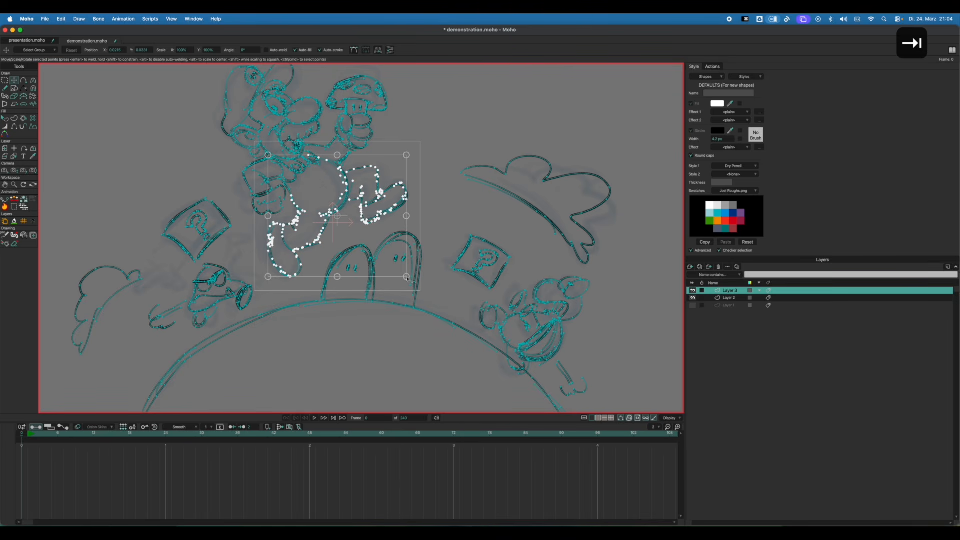
left_click_drag(407, 278, 380, 214)
key("f")
scroll(409, 208, "down", 3)
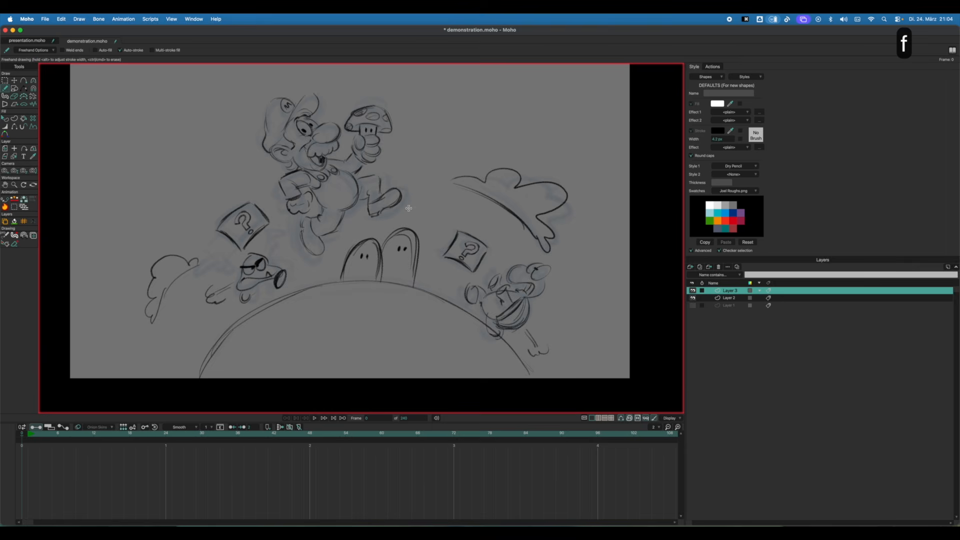
key("super+z")
key("super+z")
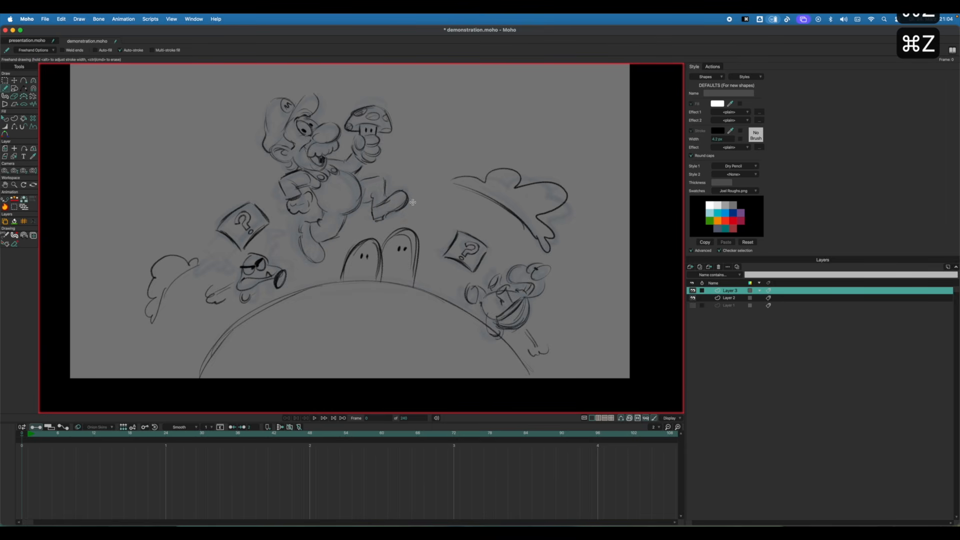
Return to transforming points and clear the selection on Mario's belly and legs.
left_click_drag(390, 177, 395, 170)
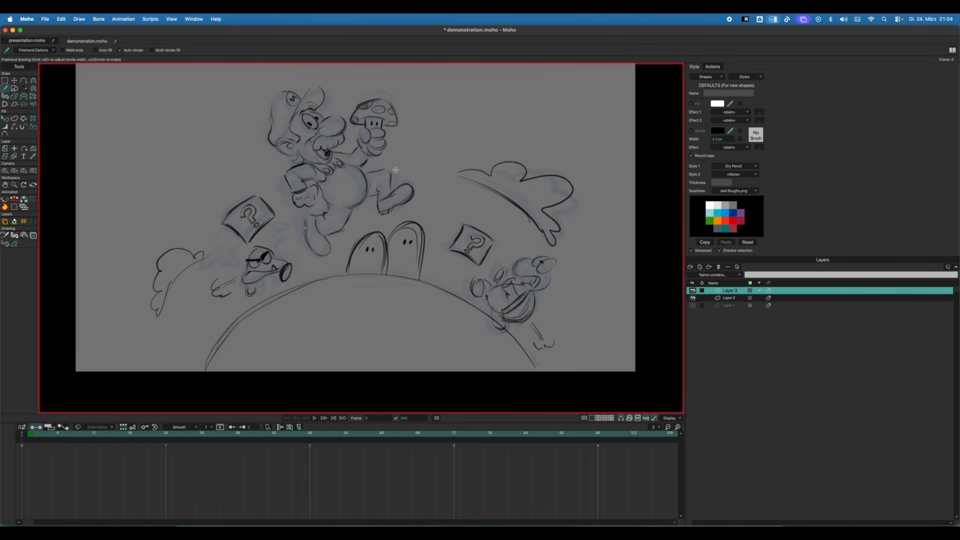
key("t")
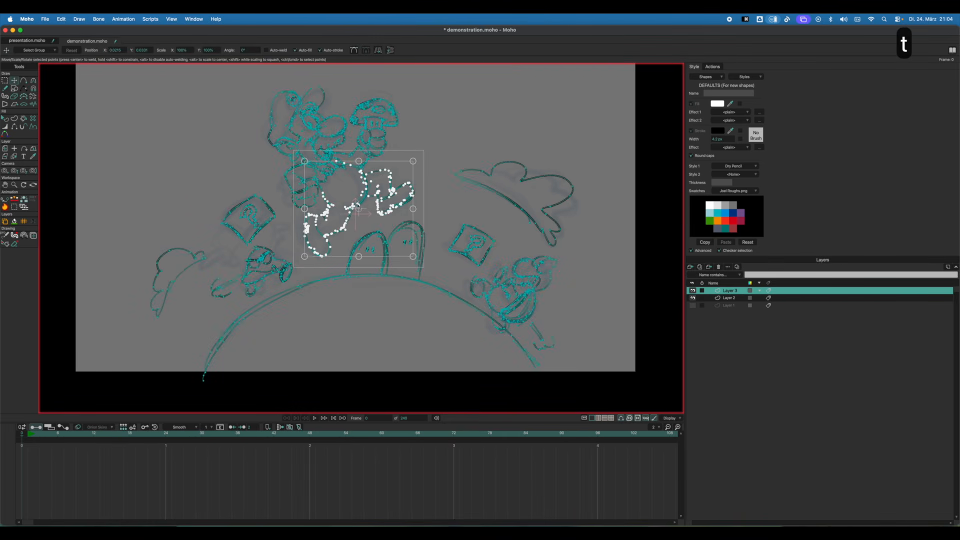
key("Escape")
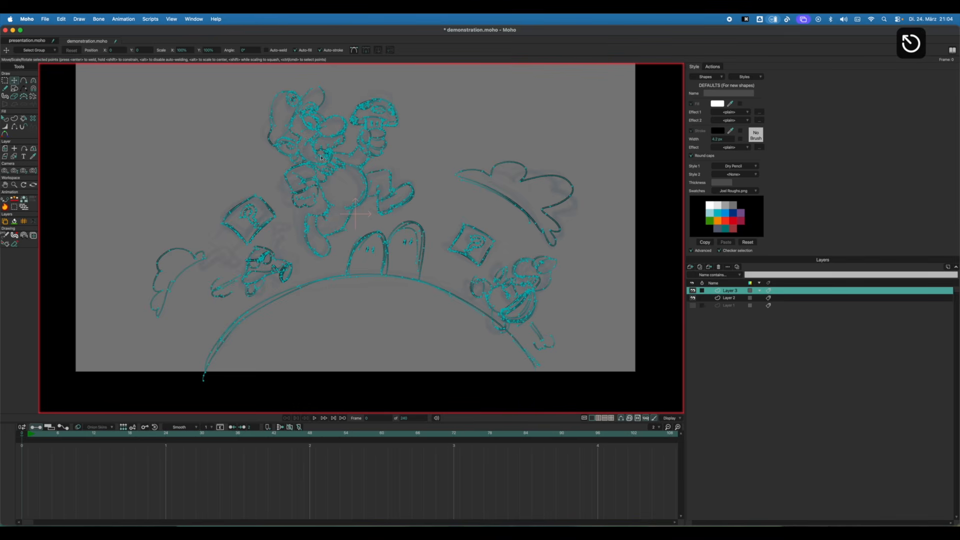
left_click_drag(357, 180, 345, 195)
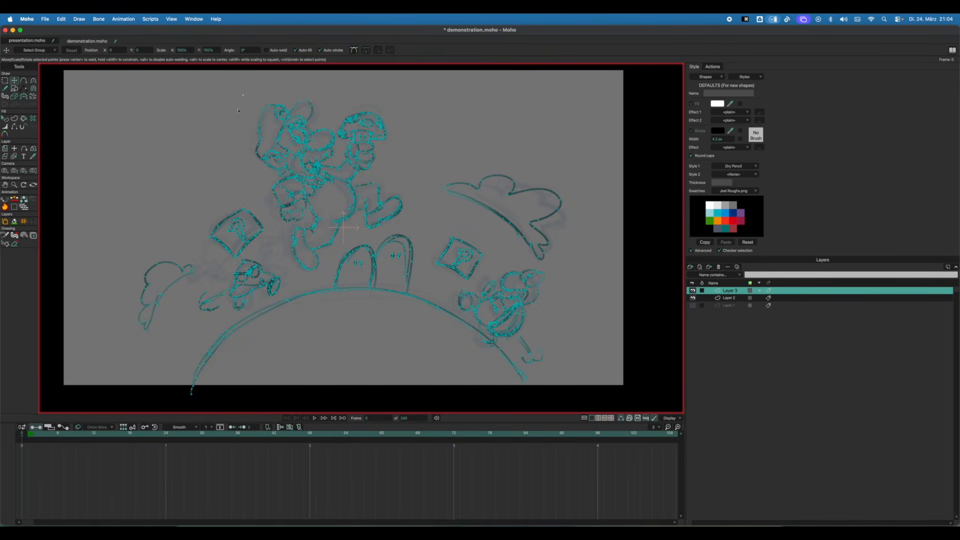
mouse_move(239, 111)
left_mouse_down()
mouse_move(249, 189)
mouse_move(332, 124)
mouse_move(260, 91)
left_mouse_up()
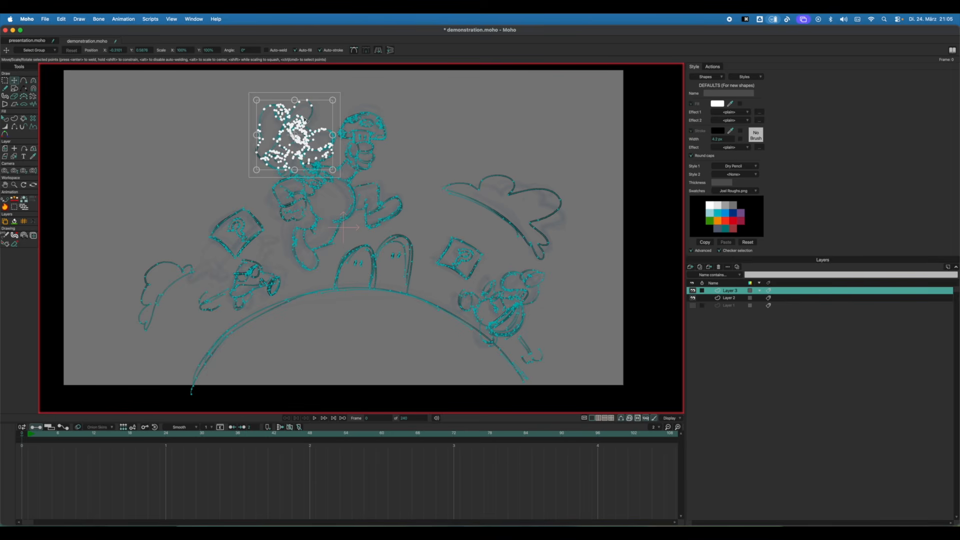
key("Tab")
left_click(212, 138)
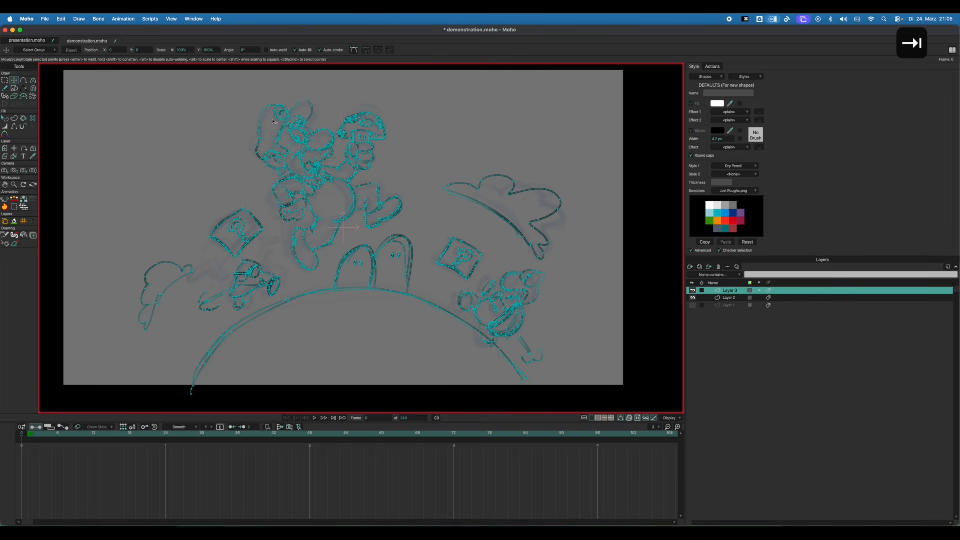
Lasso the points of Mario's head, extend the selection to connected points, try moving the head left, and undo the move.
mouse_move(241, 96)
left_mouse_down()
mouse_move(267, 166)
mouse_move(339, 150)
left_mouse_up()
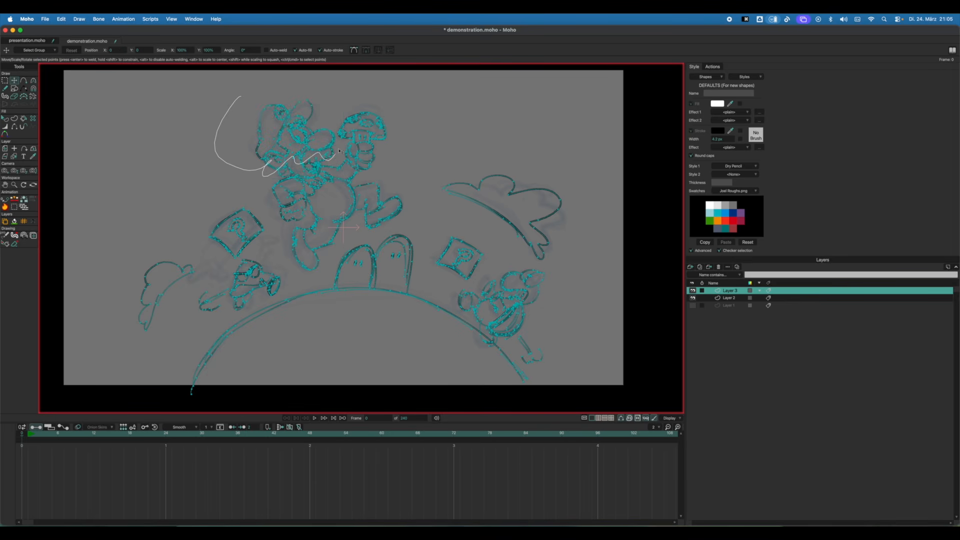
left_click_drag(324, 102, 253, 93)
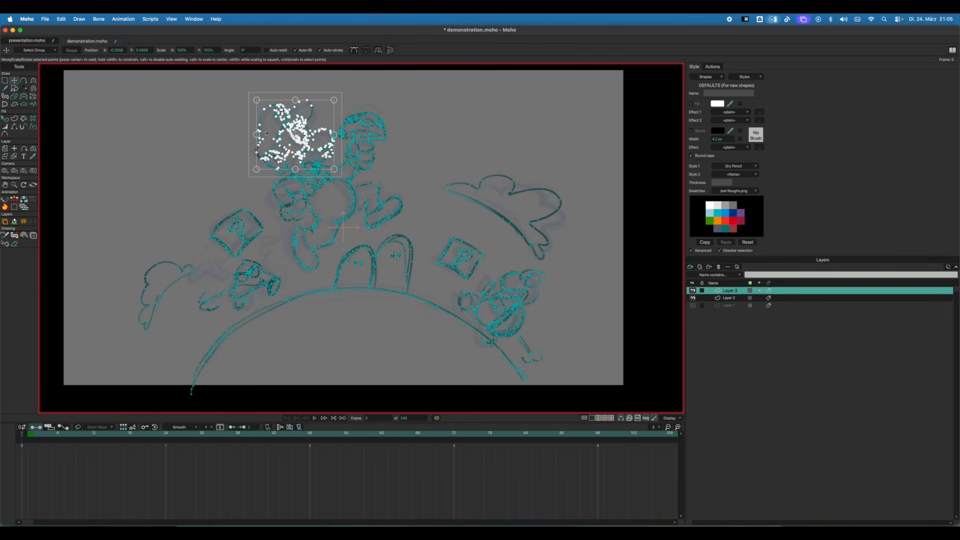
key("Tab")
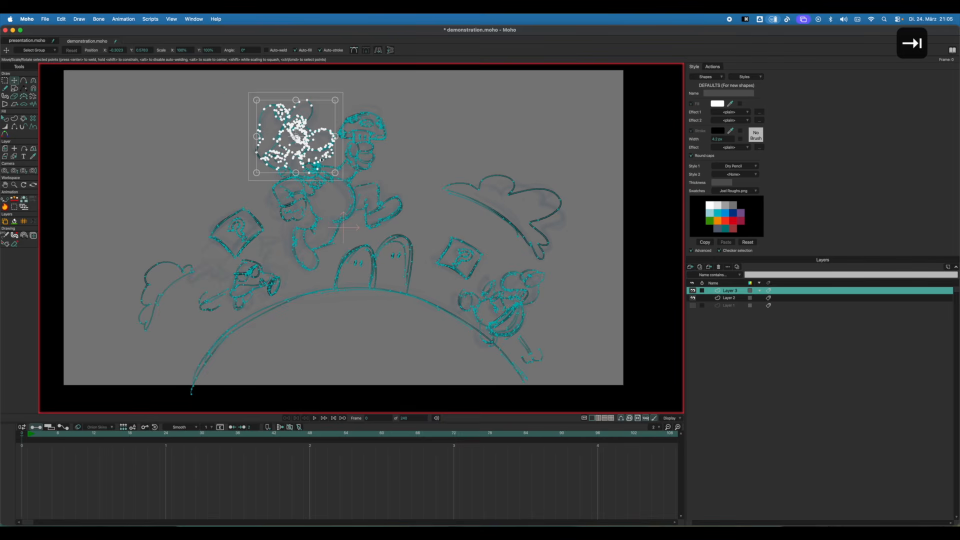
left_click_drag(323, 159, 257, 160)
key("super+z")
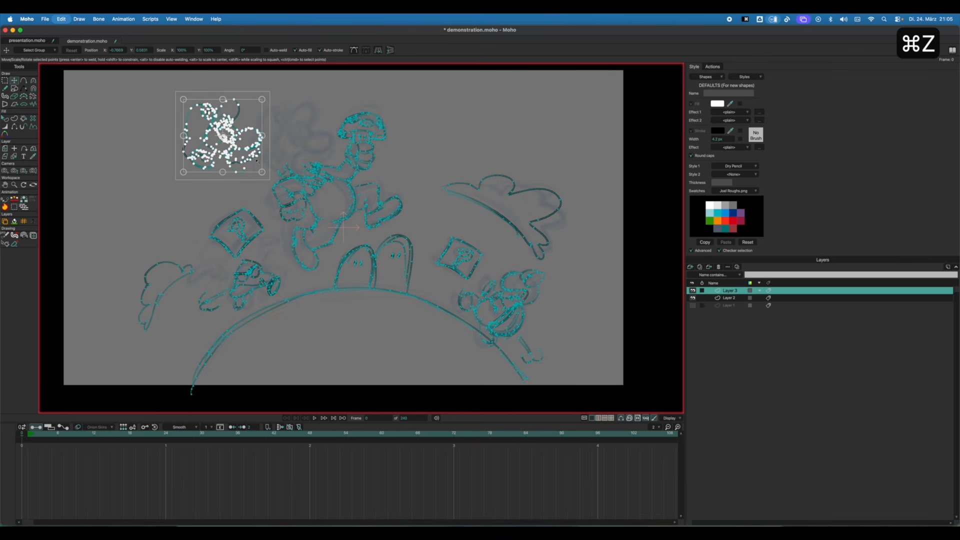
key("super+z")
Select the points of Mario's head, arms and mushroom, try moving them up away from the belly, and undo the move.
left_click_drag(222, 113, 290, 227)
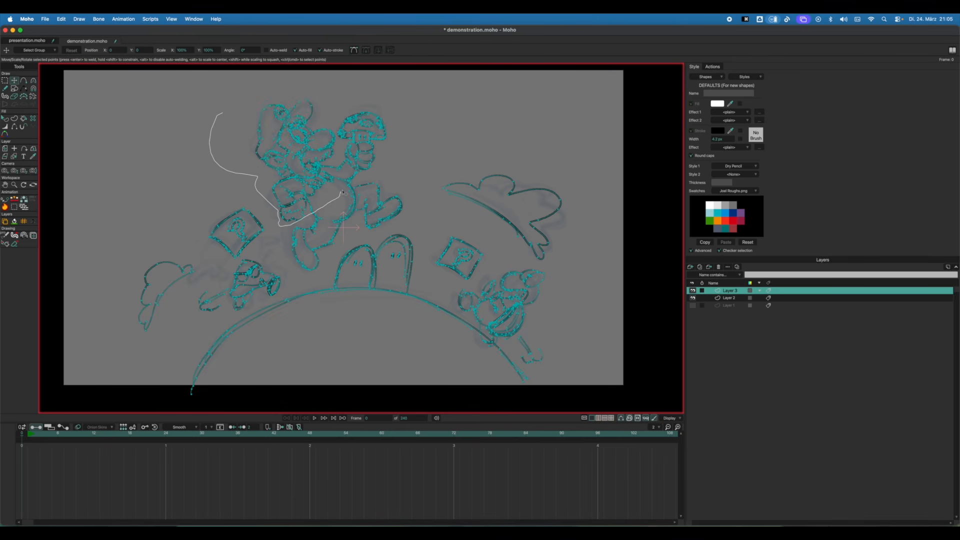
mouse_move(377, 169)
left_mouse_down()
mouse_move(352, 90)
mouse_move(260, 81)
left_mouse_up()
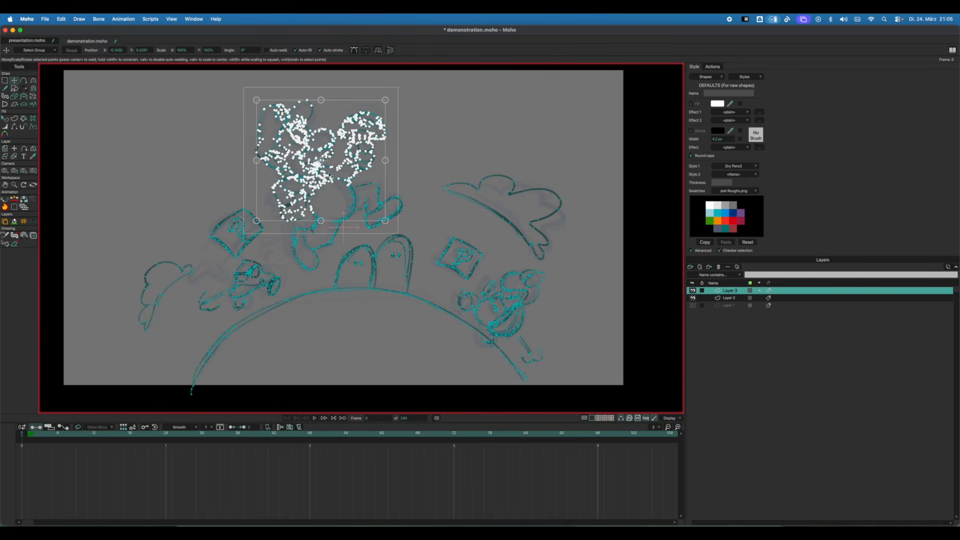
mouse_move(331, 177)
left_mouse_down()
mouse_move(273, 132)
mouse_move(353, 148)
mouse_move(431, 139)
mouse_move(341, 150)
left_mouse_up()
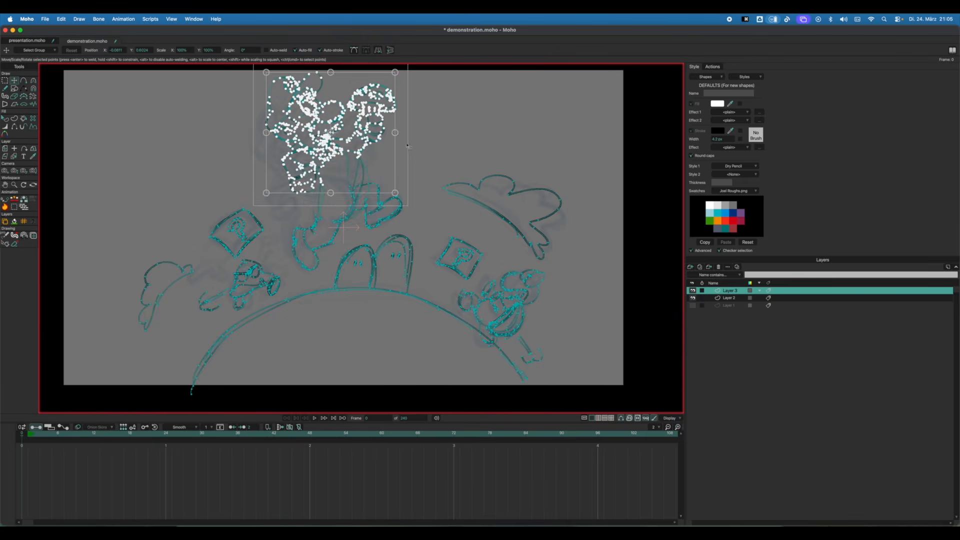
key("f")
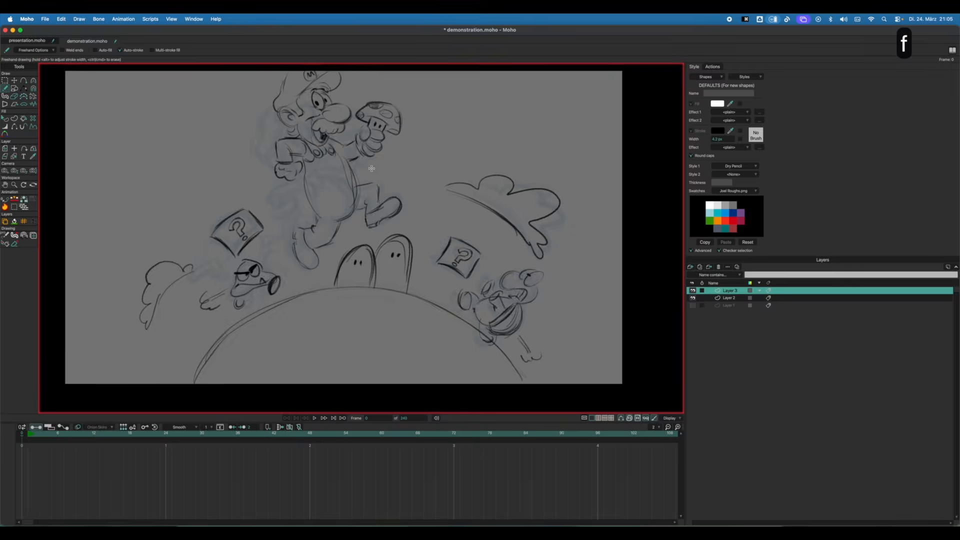
scroll(393, 201, "down", 2)
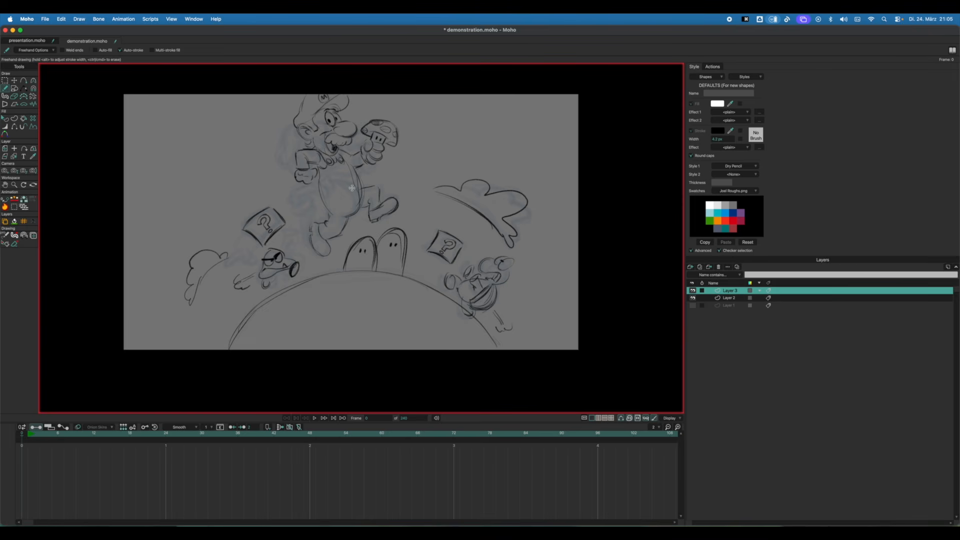
key("super+z")
key("super+z")
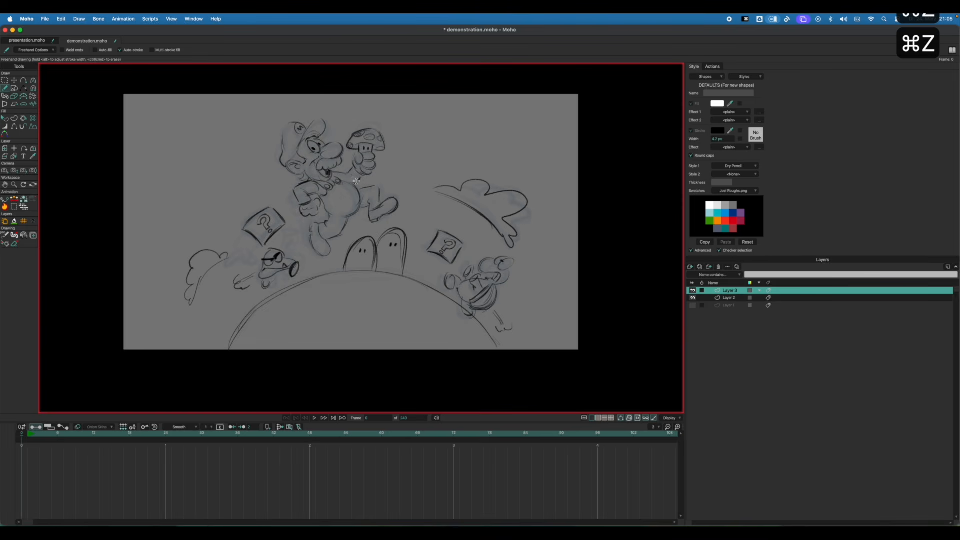
Flip the canvas view horizontally to check the drawing in mirror image.
key("f")
scroll(354, 176, "up", 3)
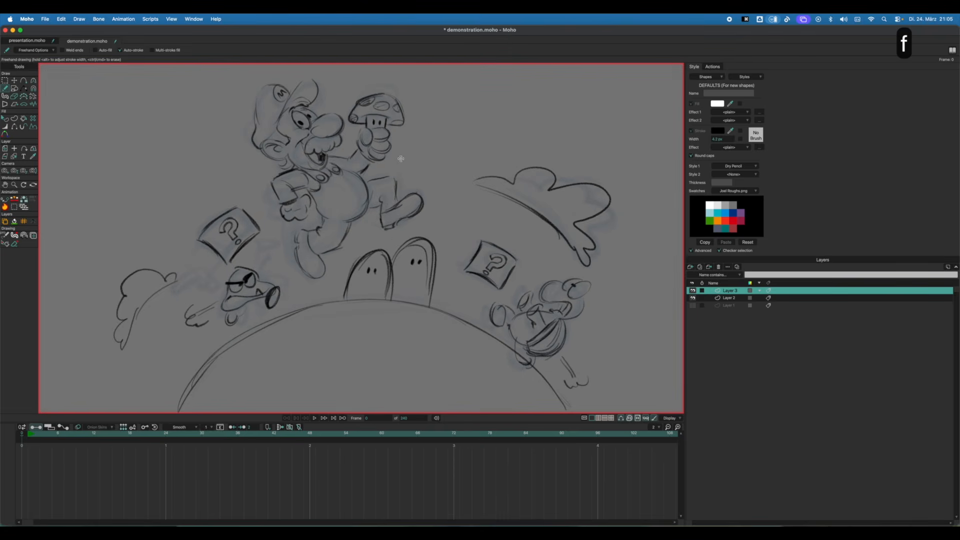
key("f")
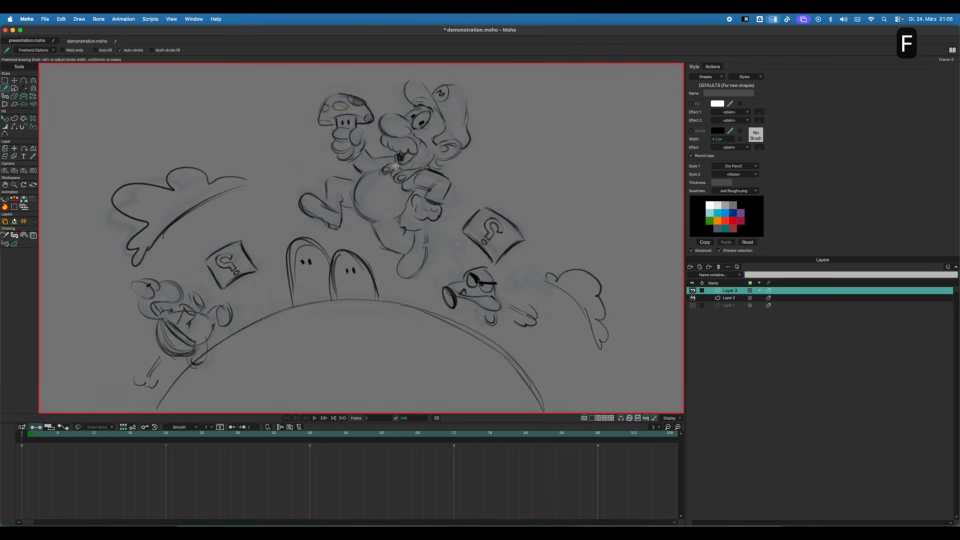
left_click_drag(407, 301, 359, 291)
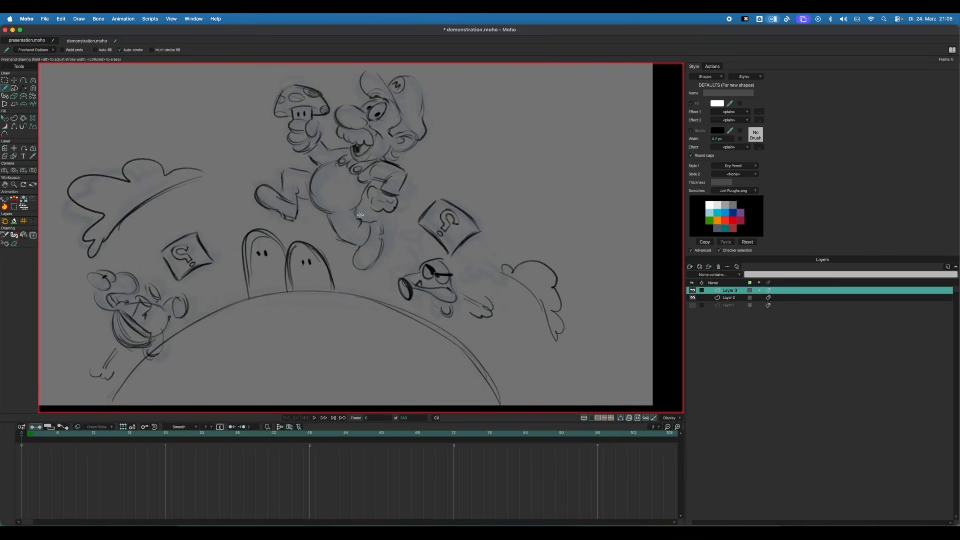
left_click_drag(360, 215, 366, 251)
Select Mario's head points with their connected points and try scaling the head up in the mirrored view.
key("r")
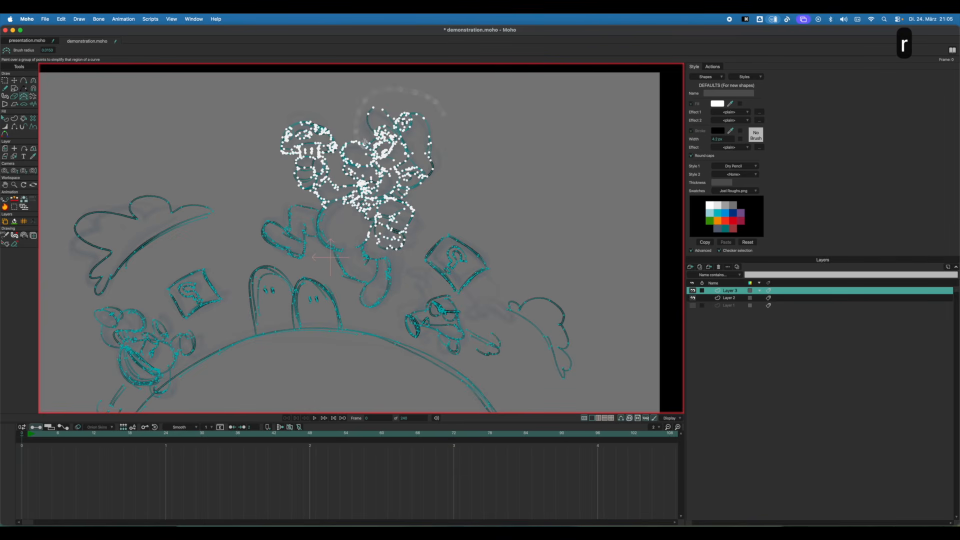
key("t")
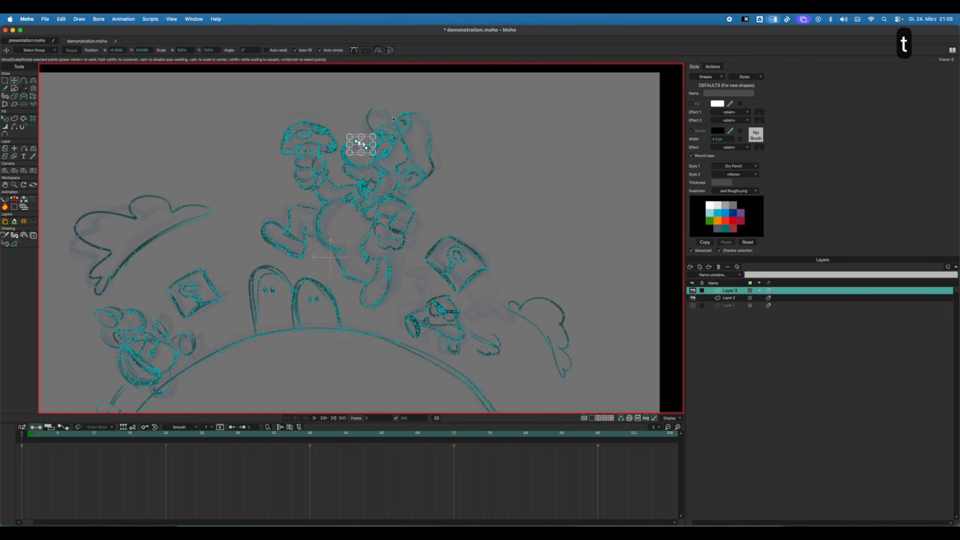
key("Escape")
mouse_move(383, 94)
left_mouse_down()
mouse_move(350, 152)
mouse_move(358, 178)
mouse_move(459, 188)
mouse_move(425, 101)
left_mouse_up()
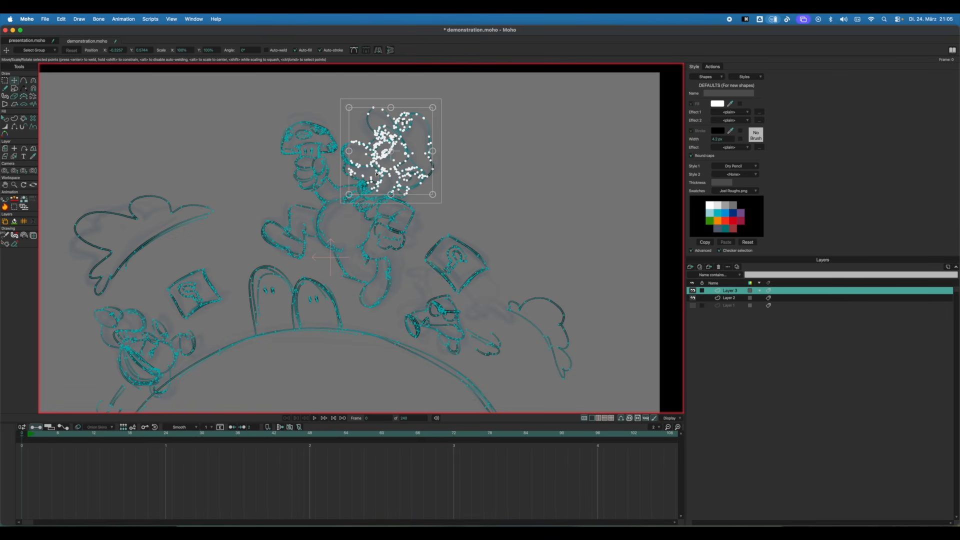
key("Tab")
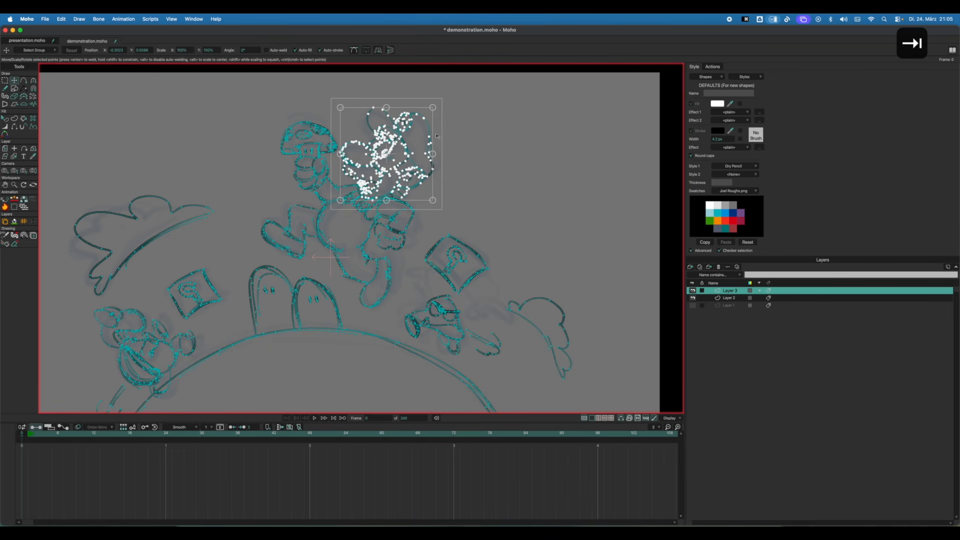
left_click_drag(436, 134, 453, 89)
left_click_drag(416, 133, 410, 136)
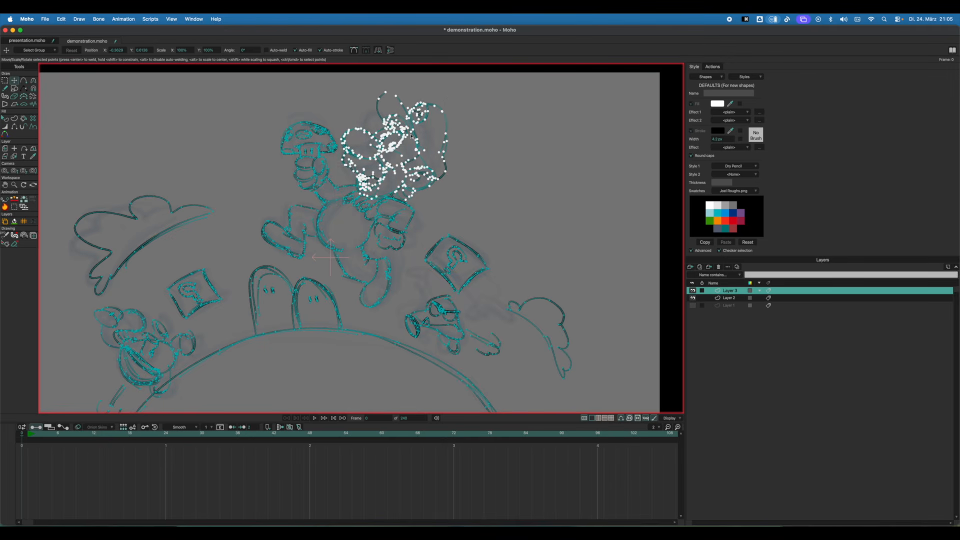
Flip the canvas view back to its normal orientation and undo the enlargement of Mario's head.
key("f")
key("shift+f")
scroll(453, 221, "down", 2)
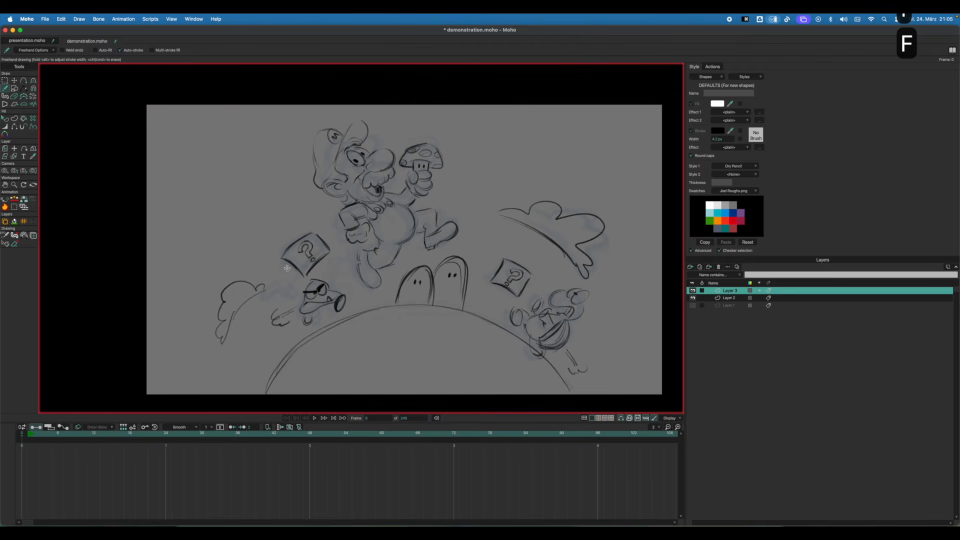
key("super+z")
key("super+z")
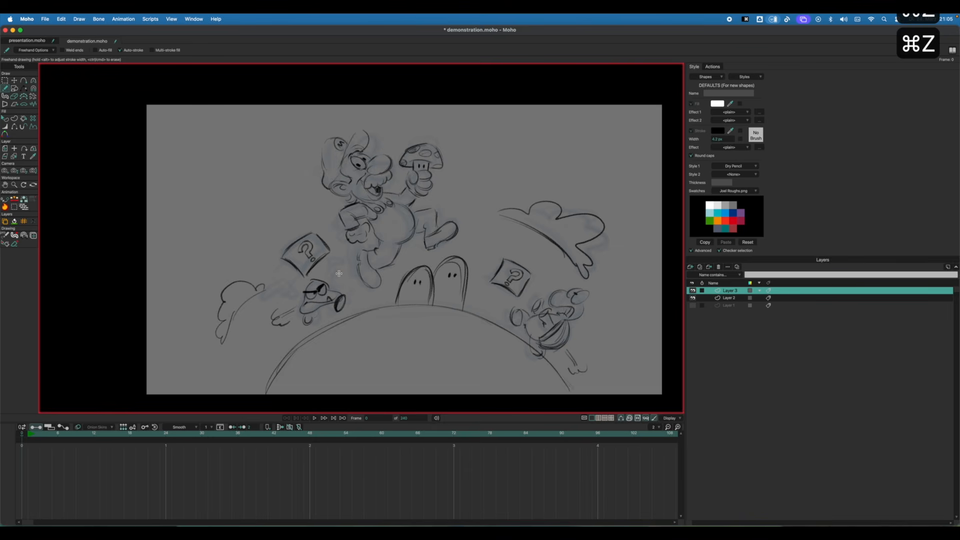
Select the points of Mario's legs and shoes, move them slightly up toward the body, and return to freehand drawing.
key("f")
left_click_drag(460, 227, 407, 199)
scroll(393, 216, "down", 2)
scroll(367, 206, "up", 1)
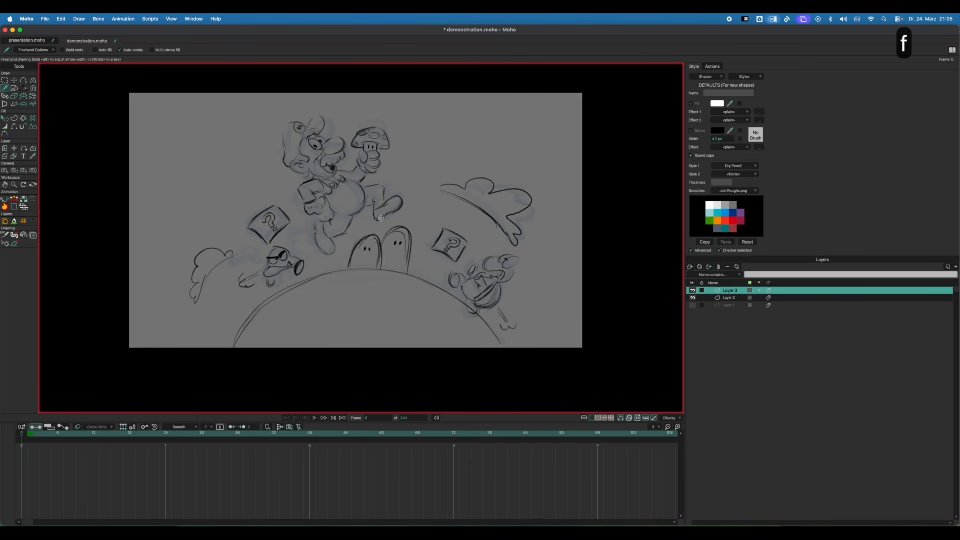
left_click_drag(323, 155, 315, 150)
scroll(352, 196, "up", 3)
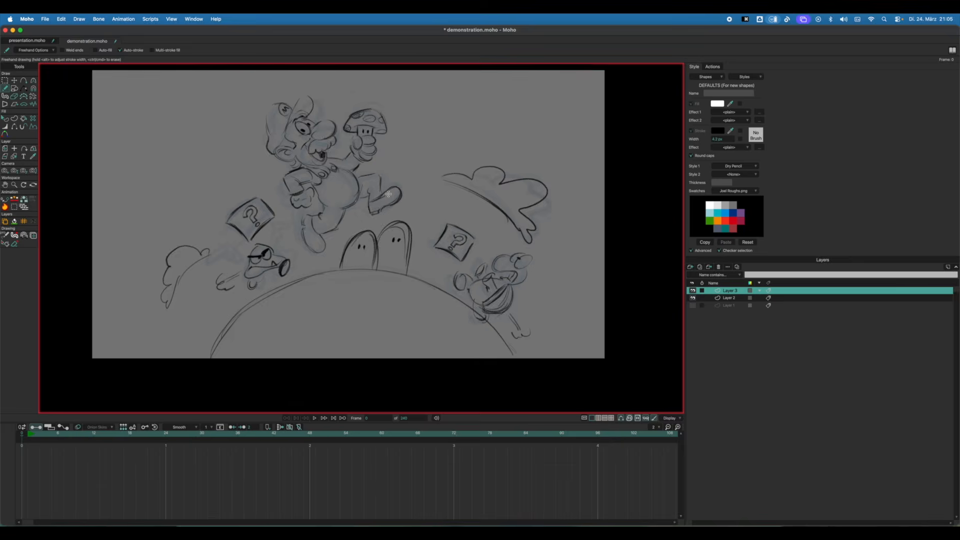
key("t")
mouse_move(319, 267)
left_mouse_down()
mouse_move(290, 222)
mouse_move(338, 184)
mouse_move(425, 208)
mouse_move(349, 225)
mouse_move(337, 242)
left_mouse_up()
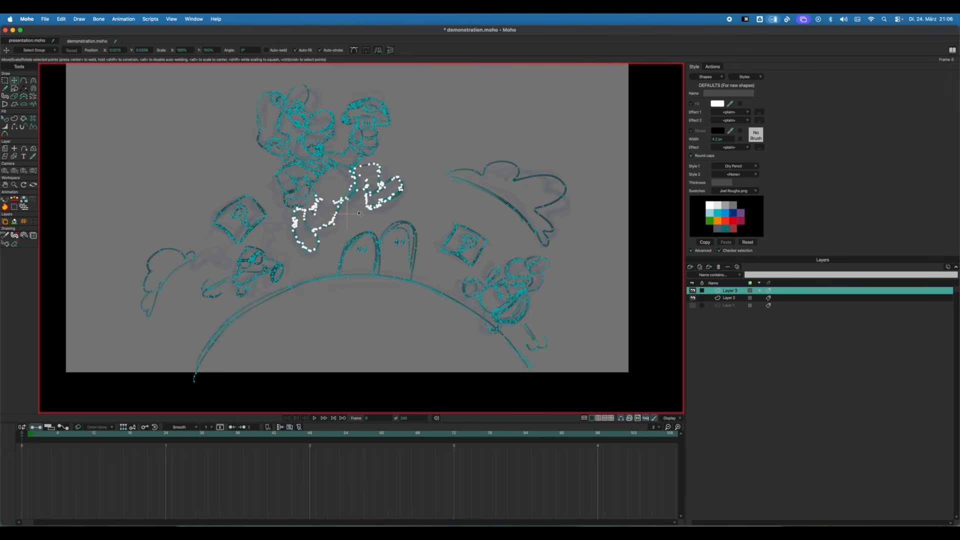
key("f")
scroll(356, 215, "down", 2)
scroll(356, 214, "down", 1)
scroll(375, 210, "up", 2)
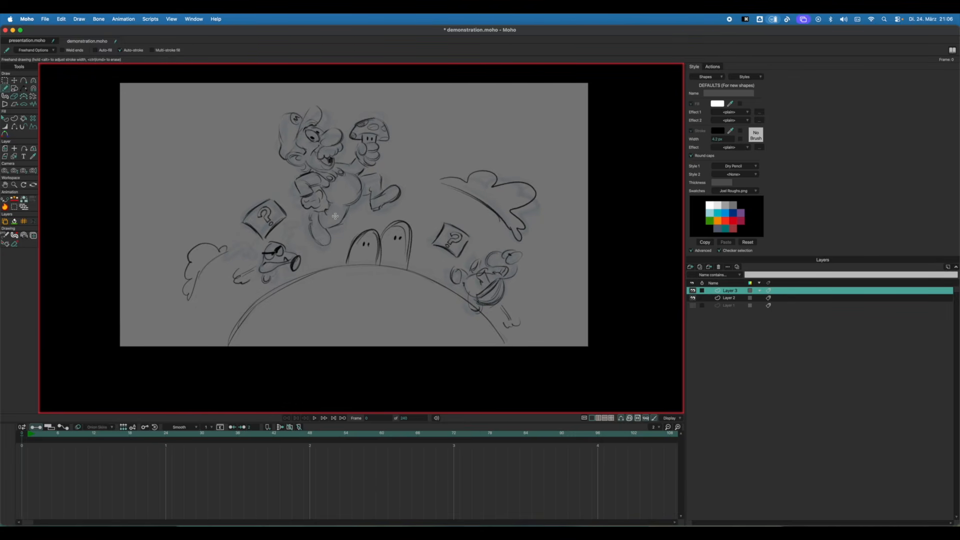
Try a few short freehand strokes in the empty area to the left of Mario's head and undo them all.
key("f")
left_click_drag(195, 156, 219, 182)
key("super+z")
mouse_move(220, 137)
left_mouse_down()
mouse_move(228, 180)
mouse_move(236, 175)
left_mouse_up()
left_click_drag(244, 147, 253, 173)
key("super+z")
key("super+z")
key("super+z")
key("super+z")
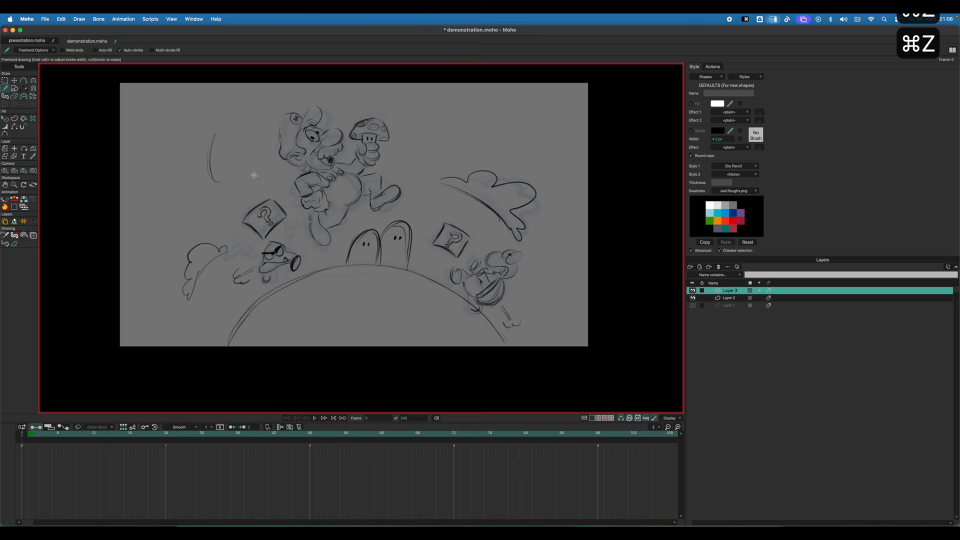
key("super+z")
key("super+z")
key("super+z")
key("super+z")
key("super+z")
key("super+z")
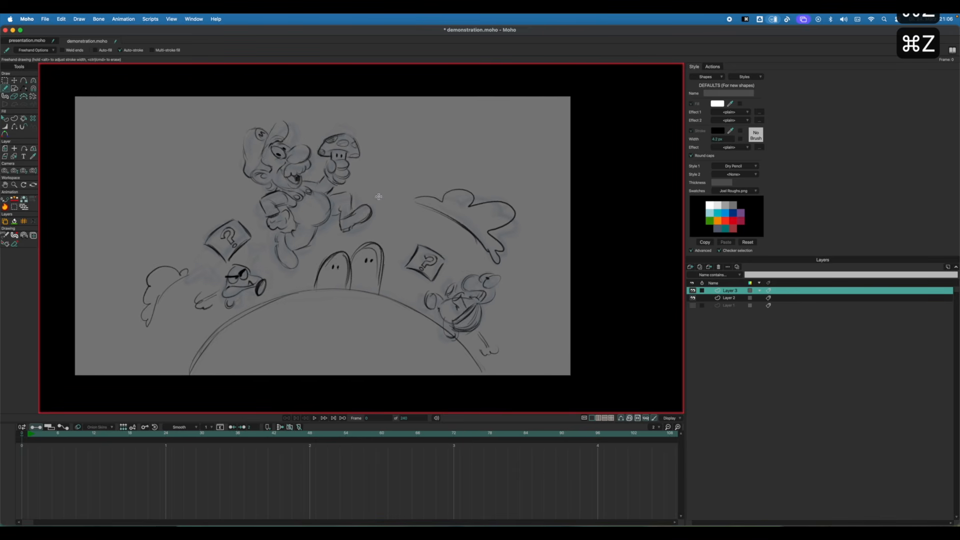
Switch to the Magnet tool and enlarge its radius of influence.
key("t")
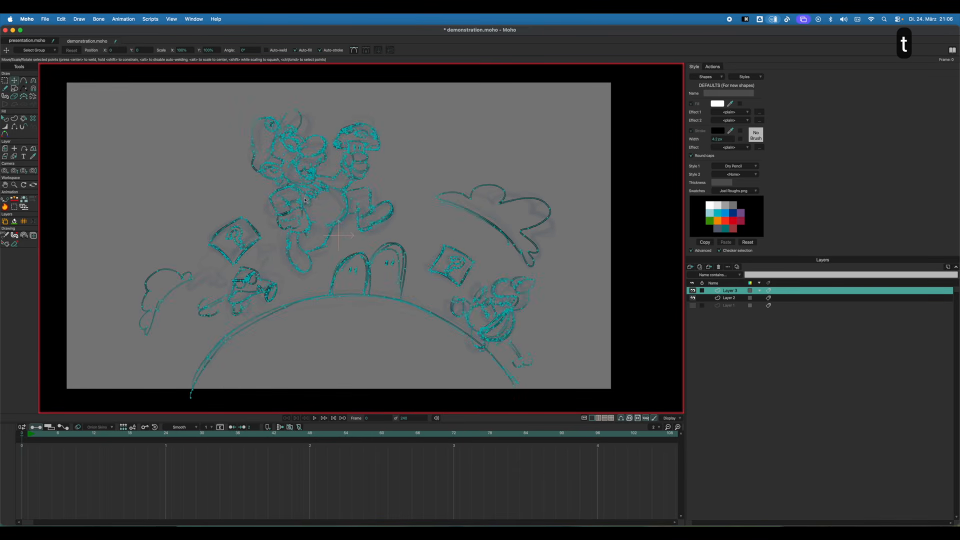
scroll(295, 200, "up", 2)
key("x")
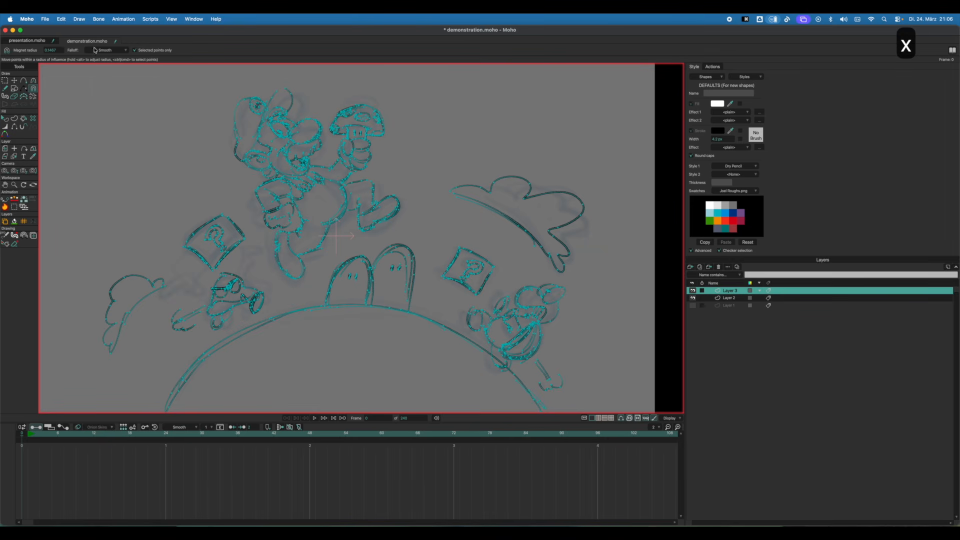
left_click_drag(208, 169, 229, 162, "alt")
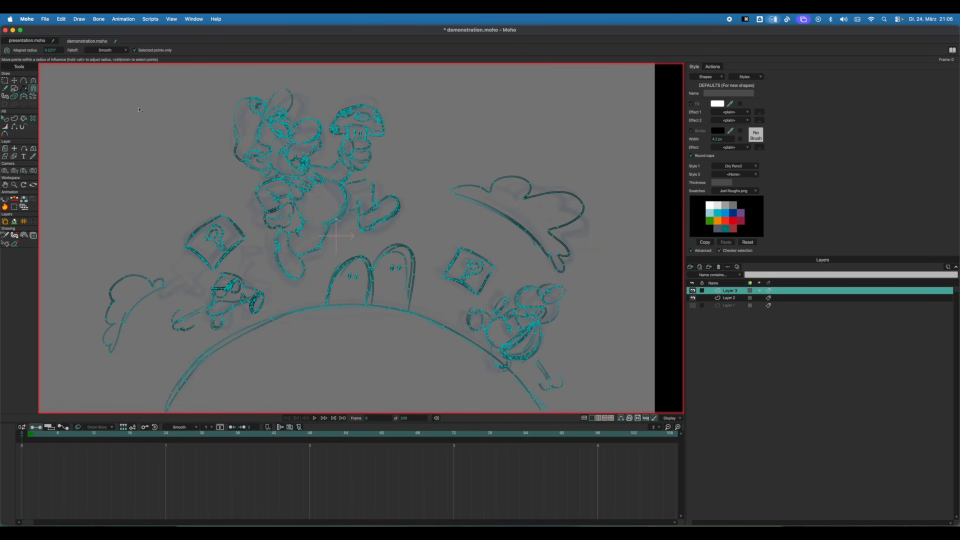
key("x")
left_click_drag(194, 138, 181, 154, "alt")
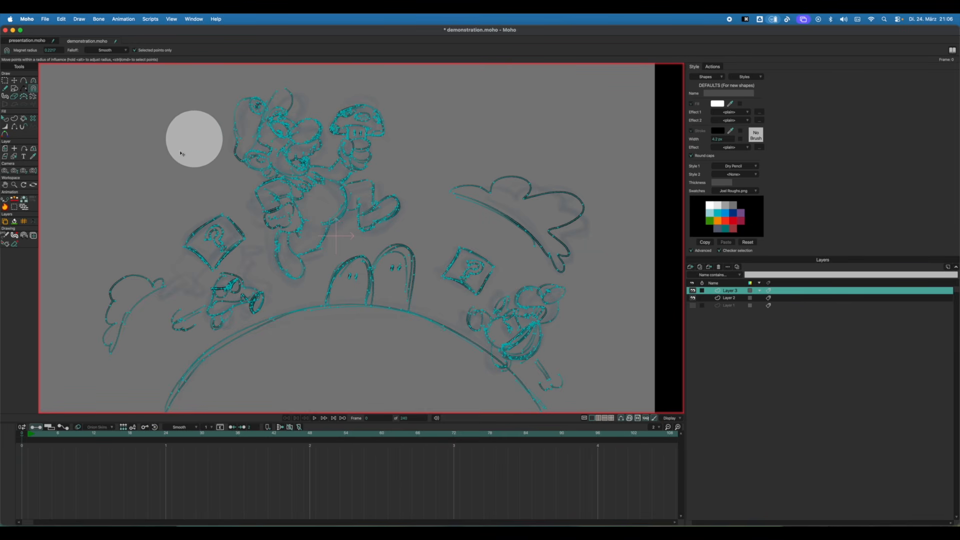
left_click_drag(181, 153, 261, 134, "alt")
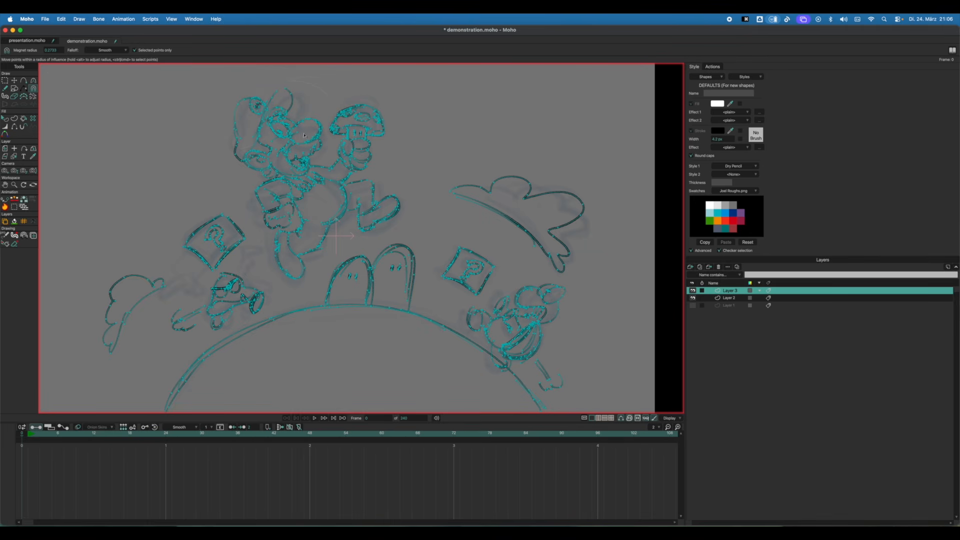
Select the points of Mario's head and pull them up and to the side with the Magnet tool, distorting the face.
mouse_move(225, 91)
left_mouse_down()
mouse_move(210, 145)
mouse_move(260, 176)
left_mouse_up()
mouse_move(327, 132)
left_mouse_down()
mouse_move(299, 85)
mouse_move(226, 90)
left_mouse_up()
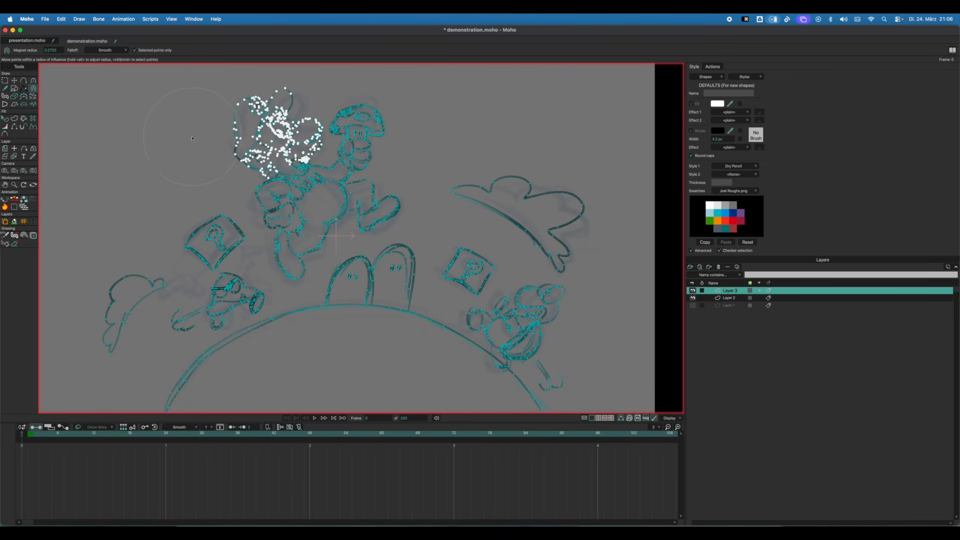
key("Tab")
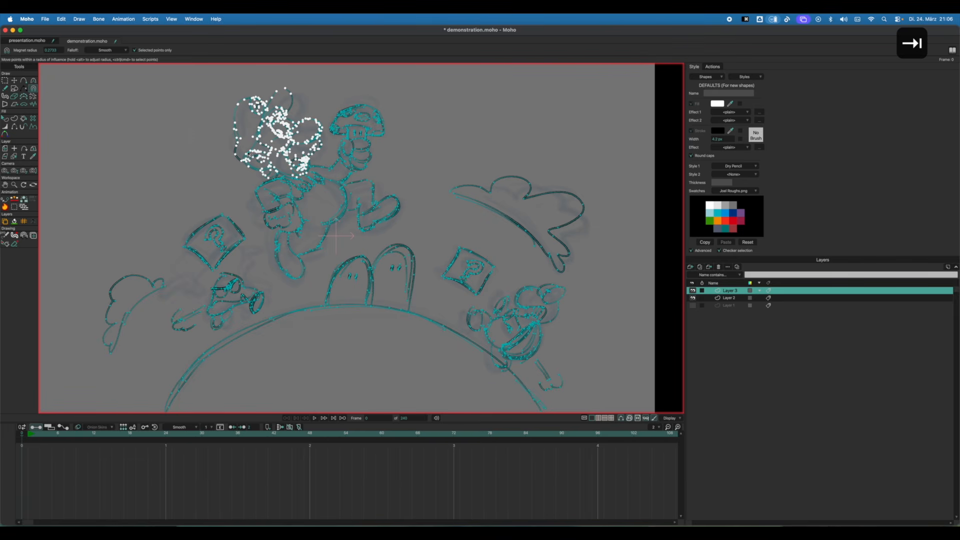
left_click_drag(295, 122, 313, 118)
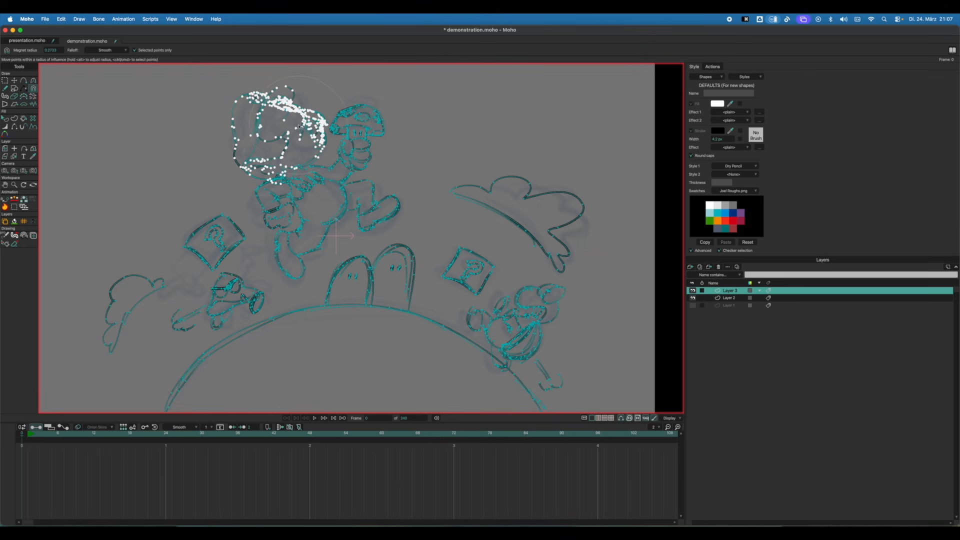
Return to freehand drawing and undo the Magnet distortion of Mario's head.
key("f")
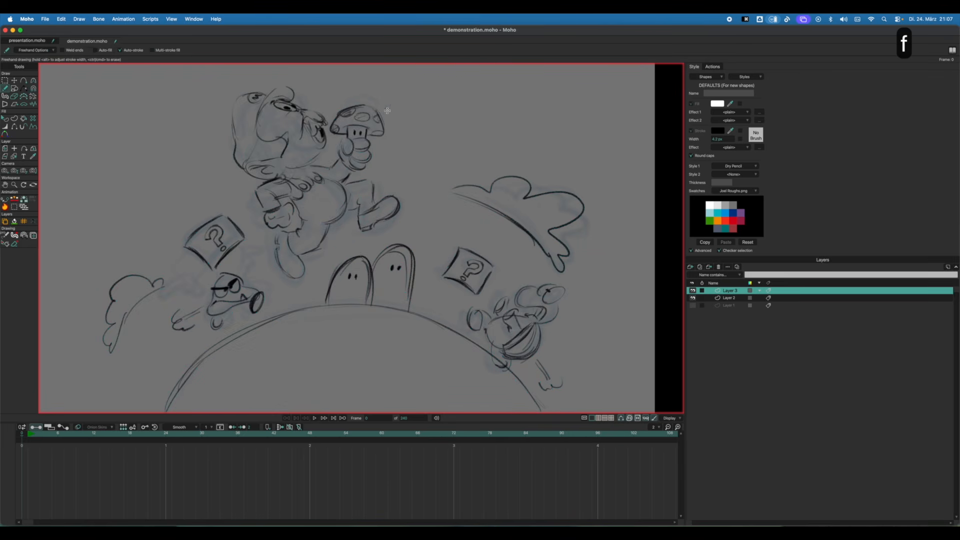
key("super+z")
key("super+z")
key("super+z")
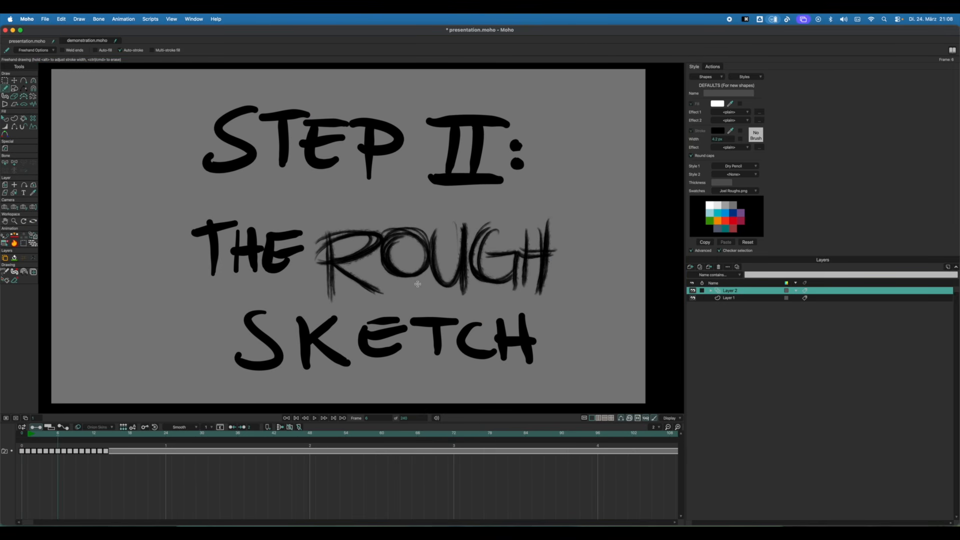
Advance the presentation document from the rough sketch slide through the big shapes and pyramid slides to the recommended tools slide.
key("Right")
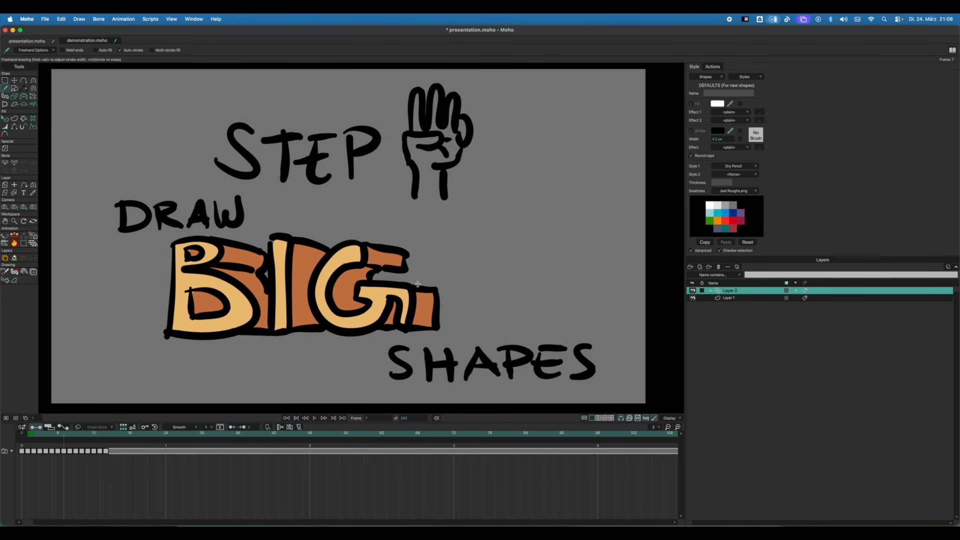
key("Right")
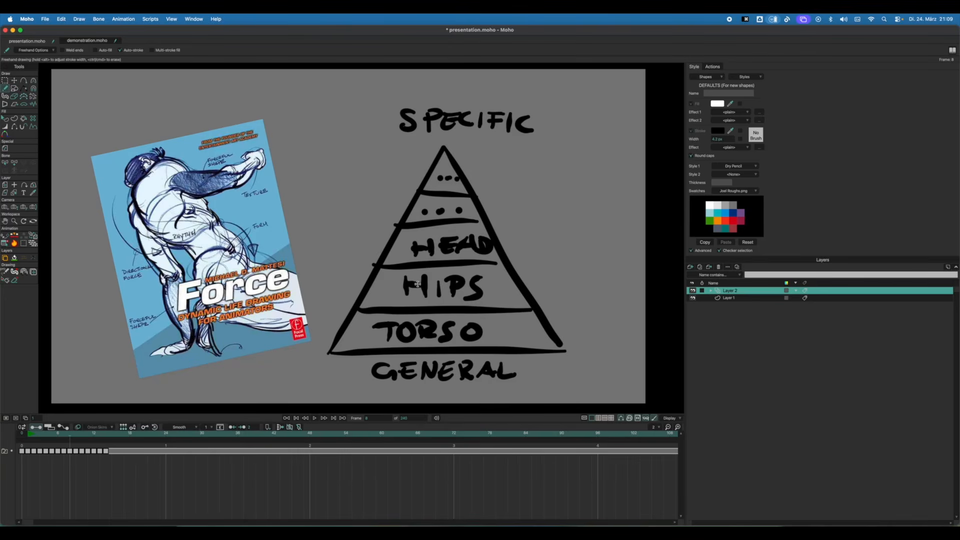
key("Right")
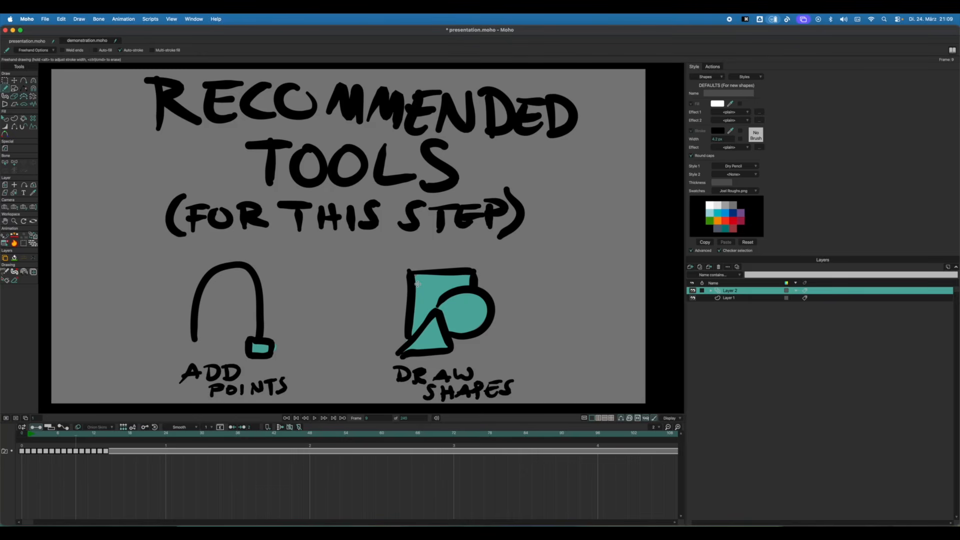
Point out the Add Point, Draw Shape and Transform Points tools by activating each one, and return to the Freehand tool.
left_click(23, 80)
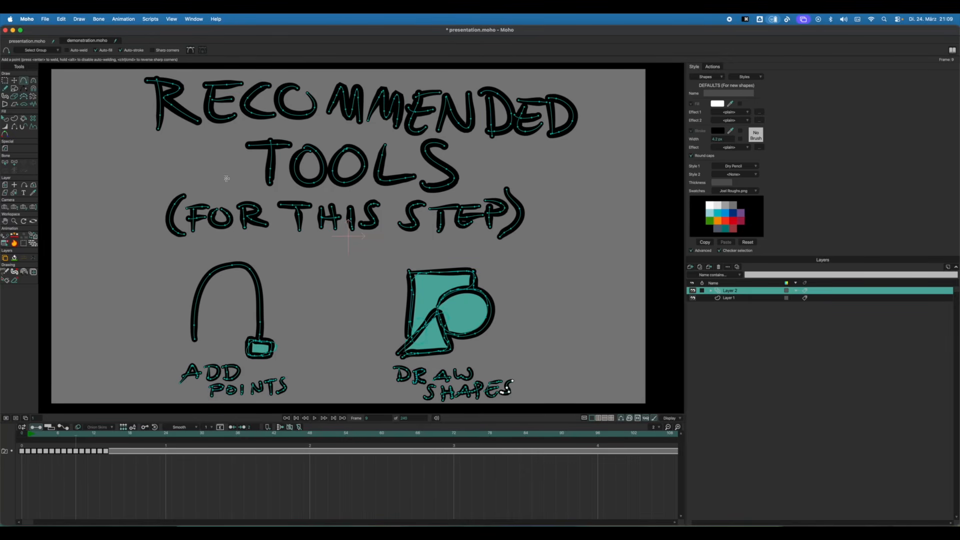
left_click(14, 87)
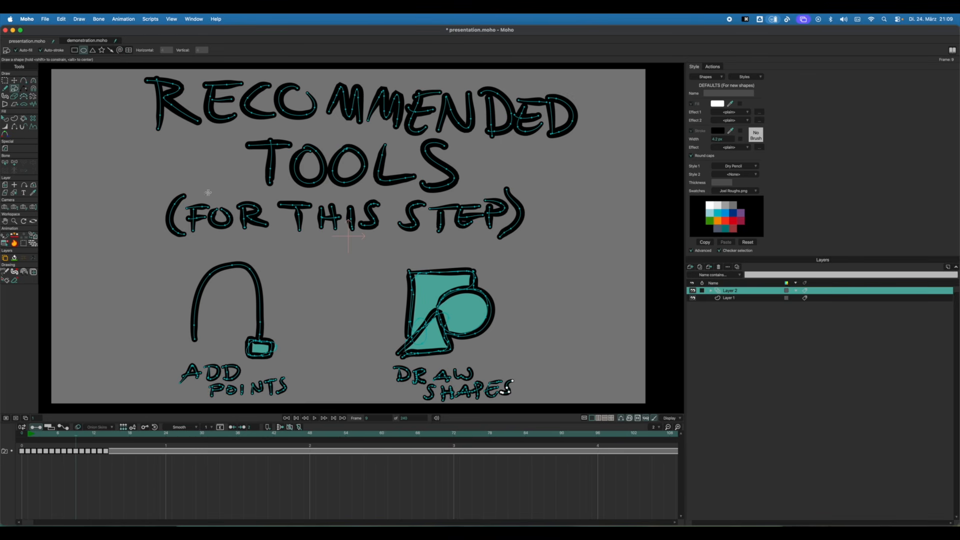
left_click(14, 80)
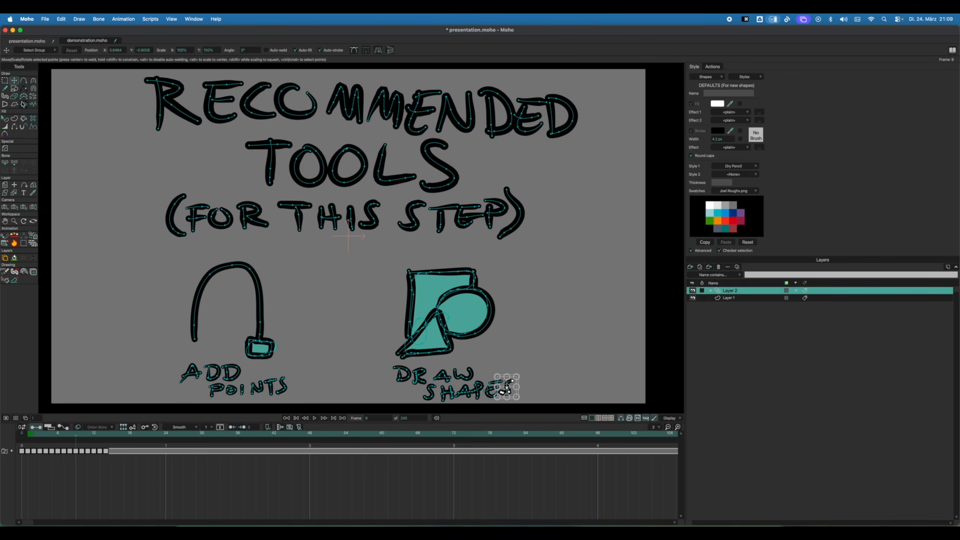
key("f")
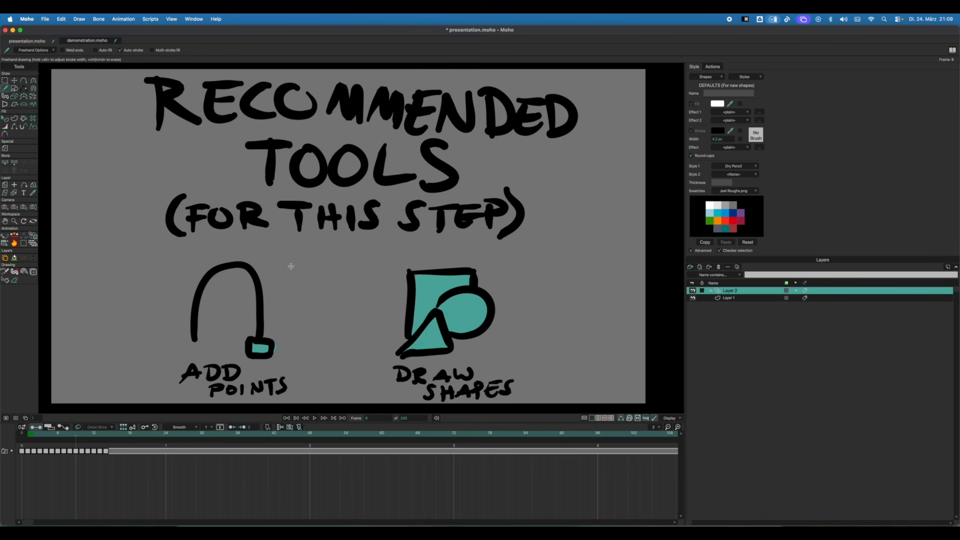
Advance the presentation to frame 10, the slide about keeping to black and white.
key("Right")
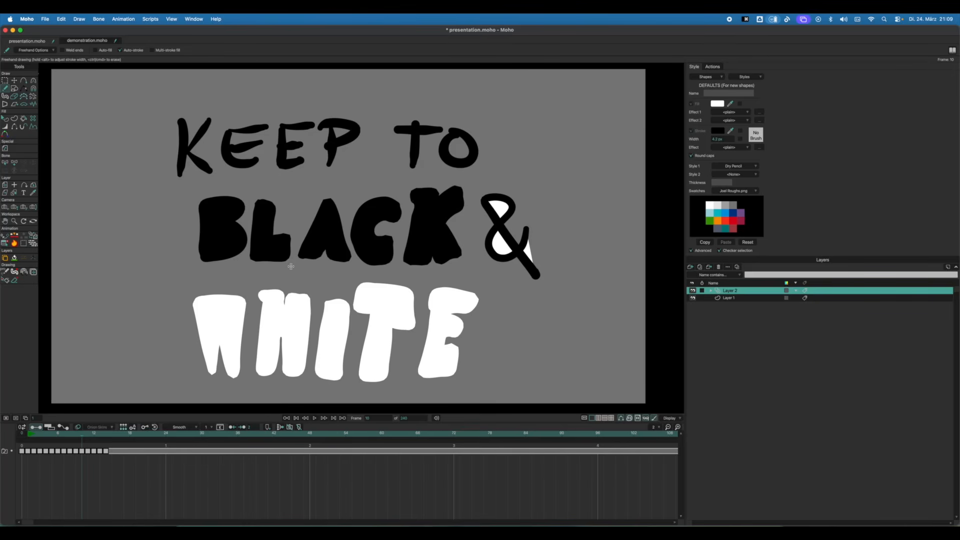
key("Right")
key("Left")
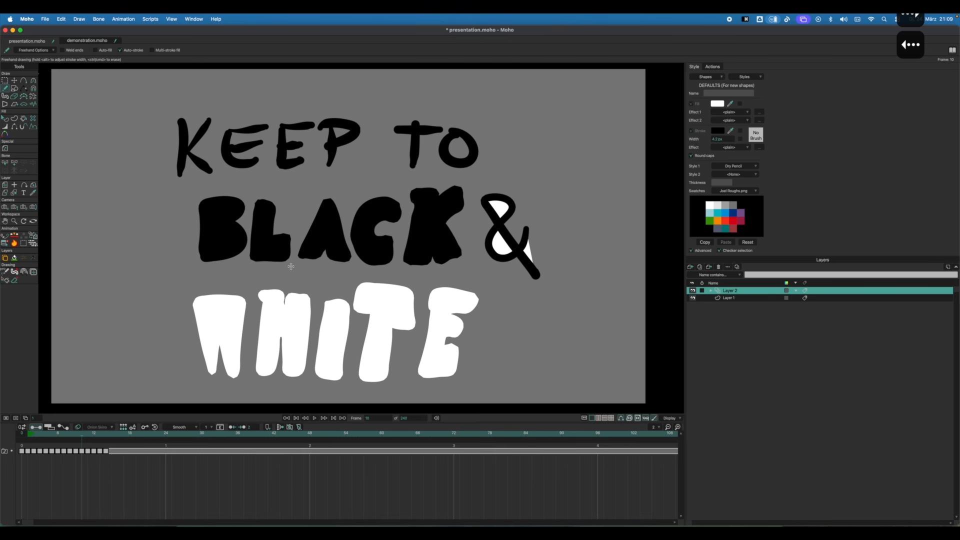
Switch to the demonstration document and lower the rough sketch layer's opacity to 25% in its layer settings.
left_click(89, 41)
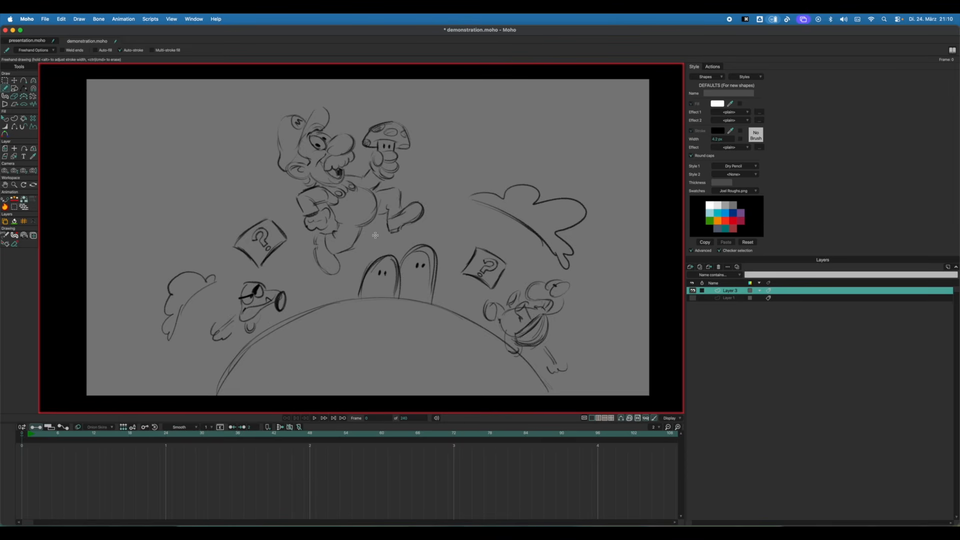
scroll(375, 235, "up", 5)
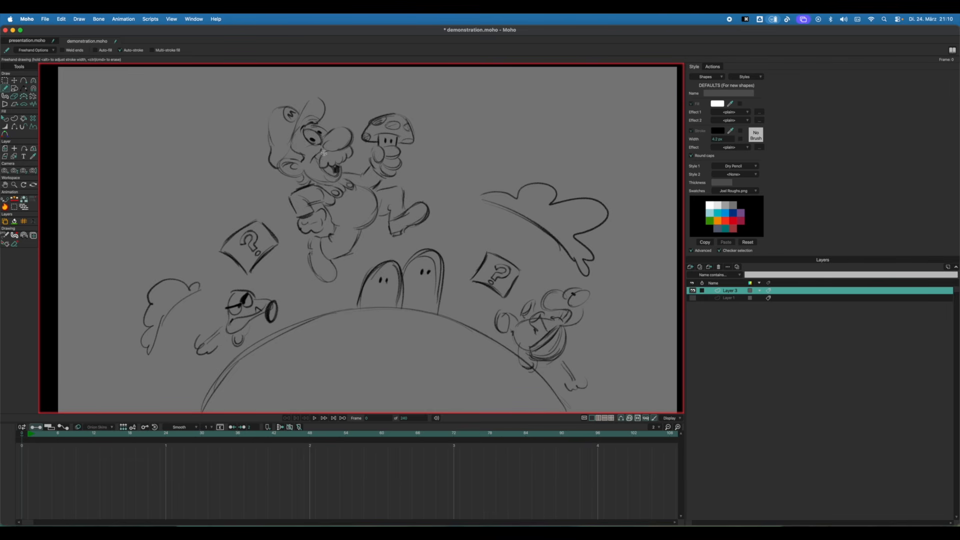
left_click(692, 291)
left_click(692, 291)
double_click(728, 292)
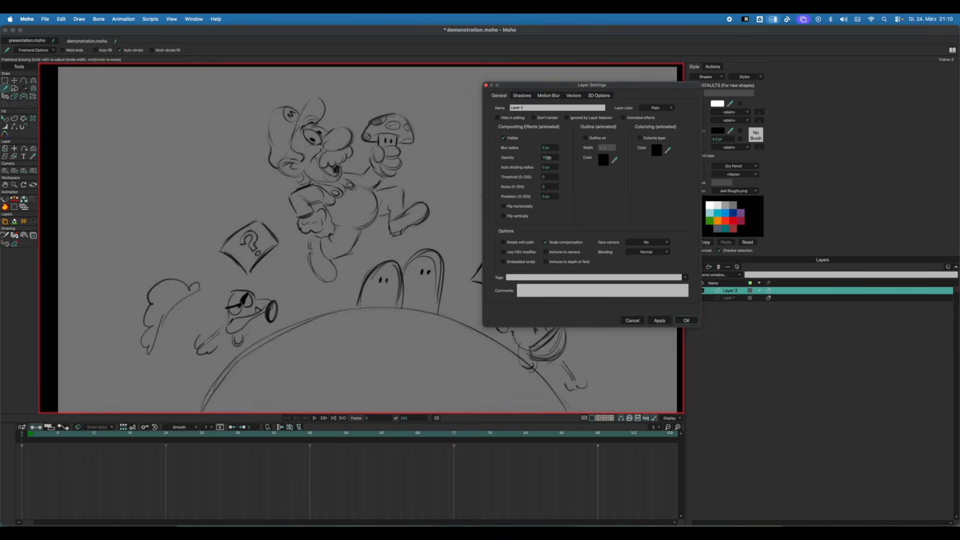
left_click_drag(548, 158, 285, 189)
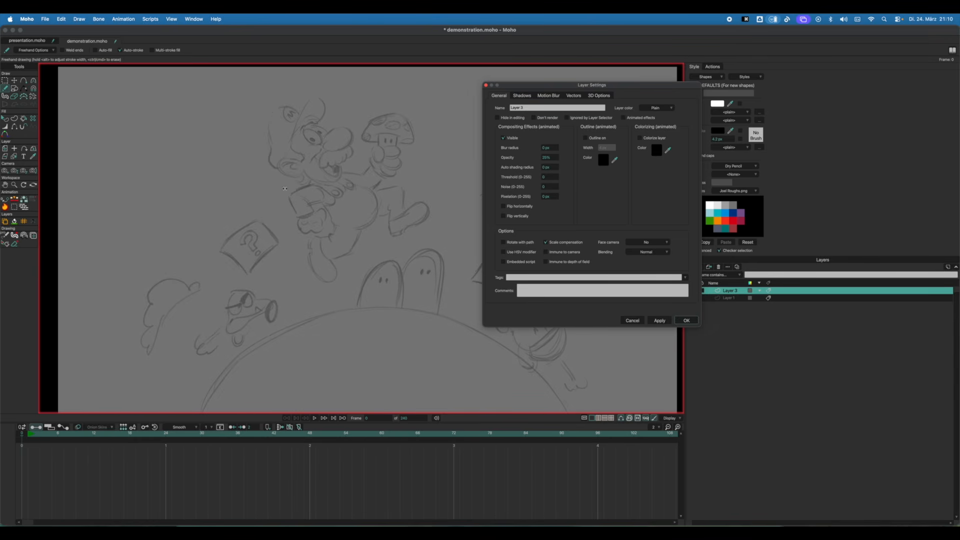
left_click(686, 320)
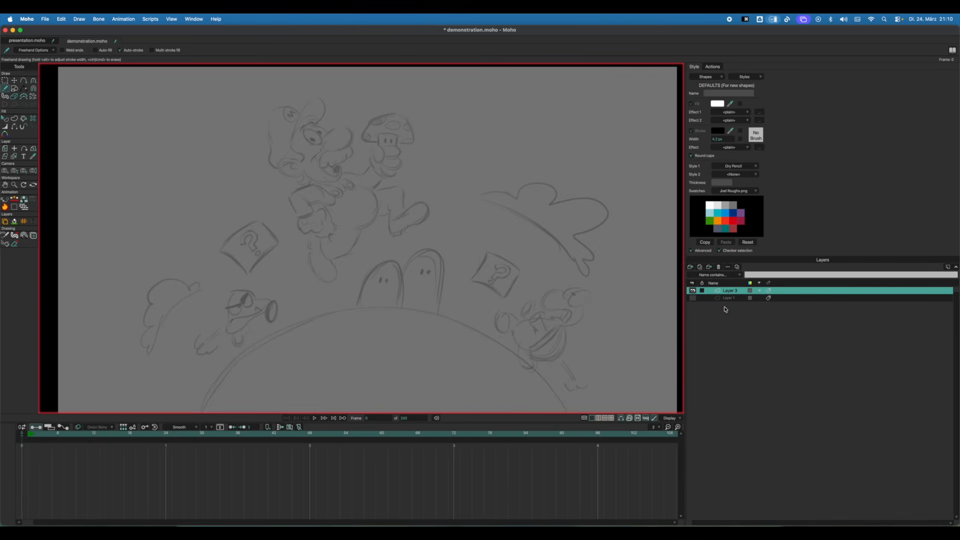
Add a new vector layer above the faded rough sketch and activate the Freehand tool for tracing Mario.
scroll(340, 136, "up", 3)
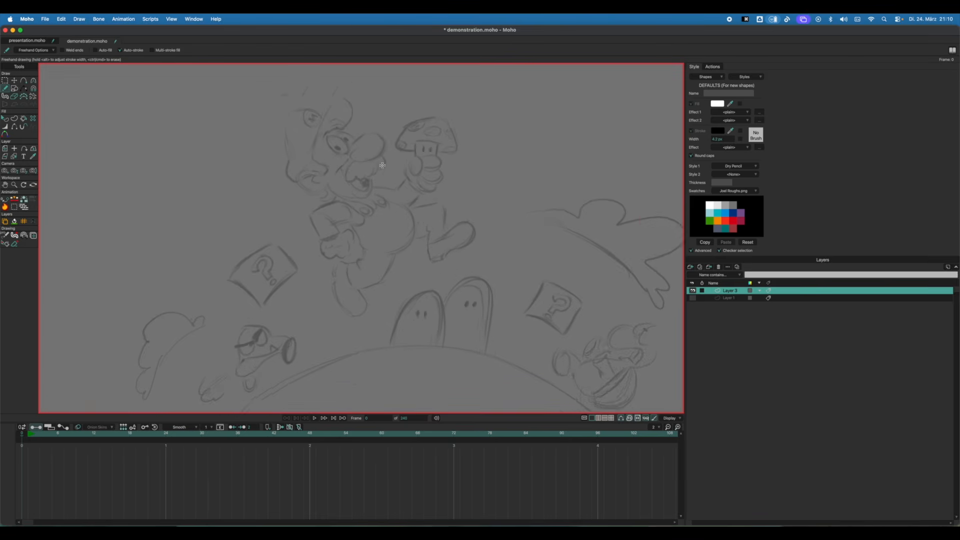
scroll(401, 204, "up", 2)
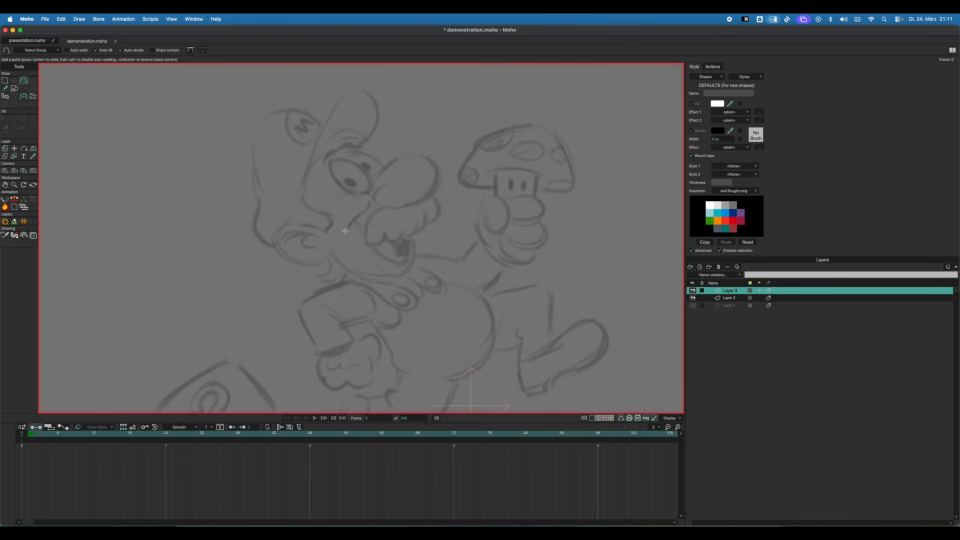
left_click(5, 88)
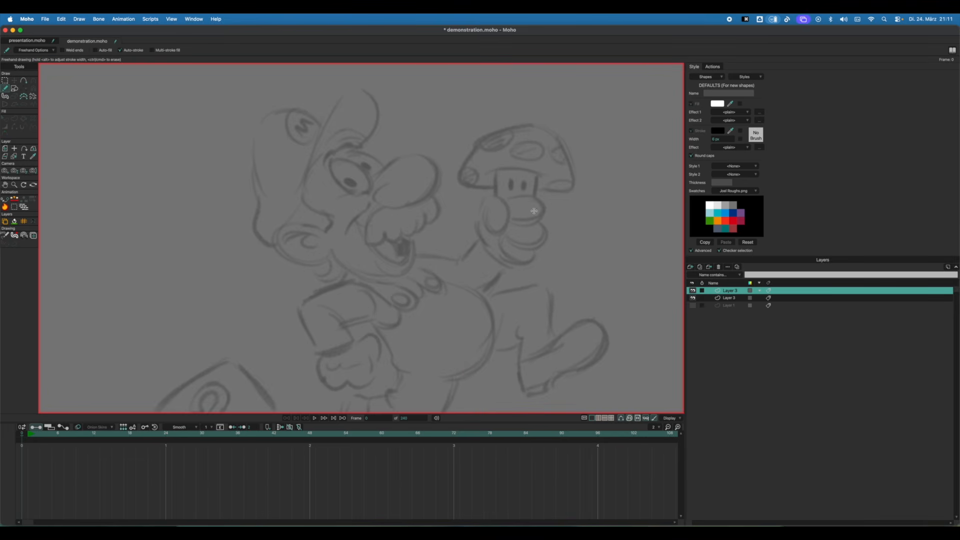
Try a small test mark and a freehand outline of Mario's brow and nose, and undo both.
scroll(317, 182, "left", 5)
mouse_move(145, 114)
left_mouse_down()
mouse_move(183, 190)
mouse_move(146, 114)
left_mouse_up()
key("super+z")
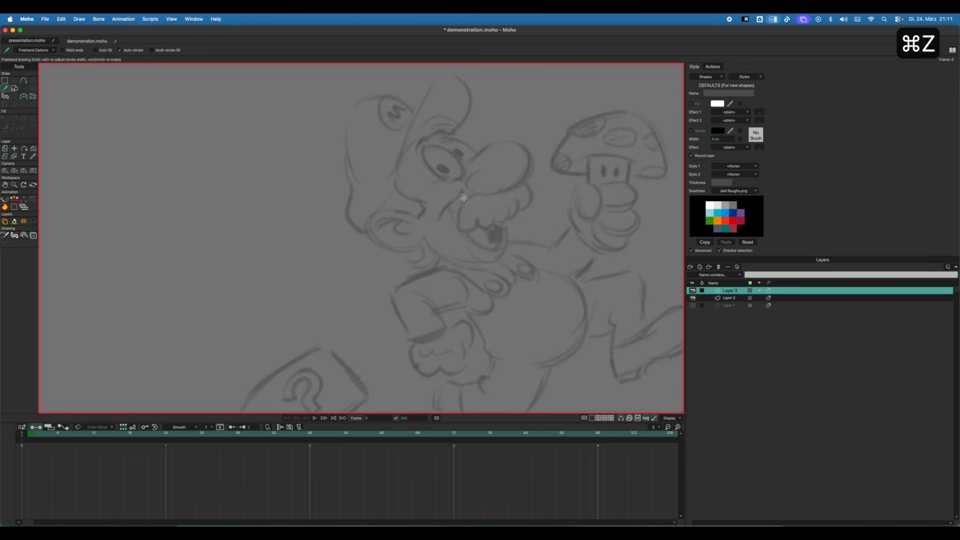
scroll(464, 198, "right", 3)
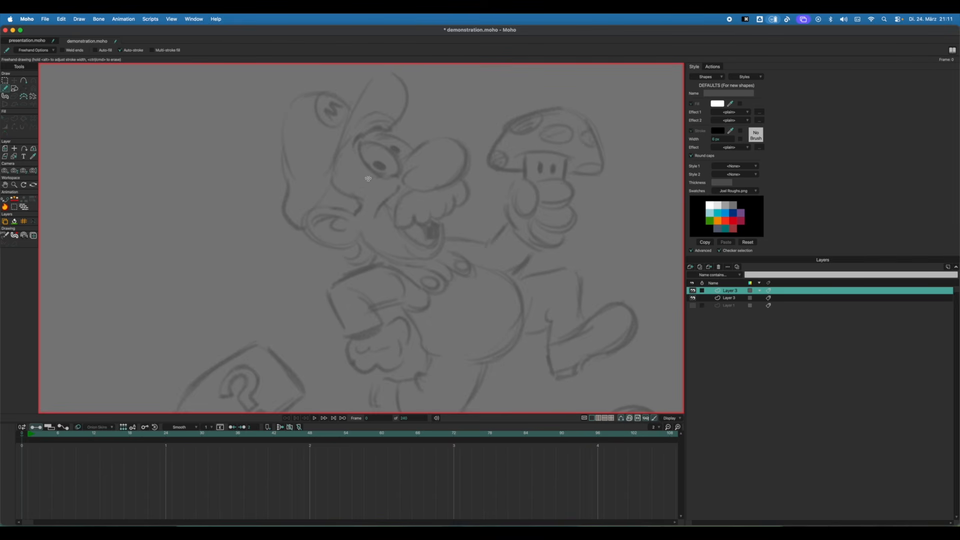
mouse_move(386, 130)
left_mouse_down()
mouse_move(412, 154)
mouse_move(448, 140)
mouse_move(404, 192)
mouse_move(414, 159)
left_mouse_up()
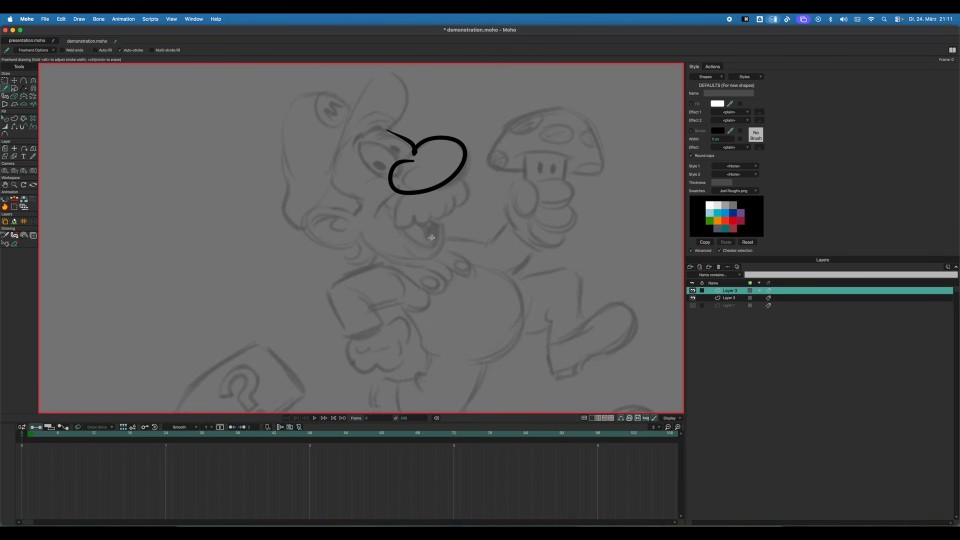
key("super+z")
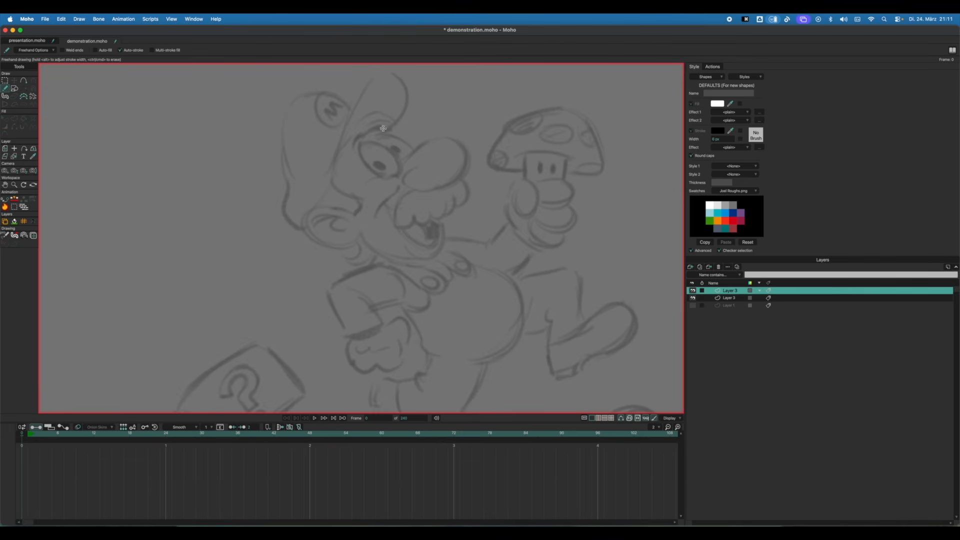
Trace Mario's head as big overlapping freehand shapes: the face outline, round nose, scalloped mustache and both eyes.
mouse_move(424, 156)
left_mouse_down()
mouse_move(404, 142)
mouse_move(347, 125)
mouse_move(308, 165)
mouse_move(332, 214)
mouse_move(373, 251)
mouse_move(425, 264)
mouse_move(445, 230)
mouse_move(414, 153)
left_mouse_up()
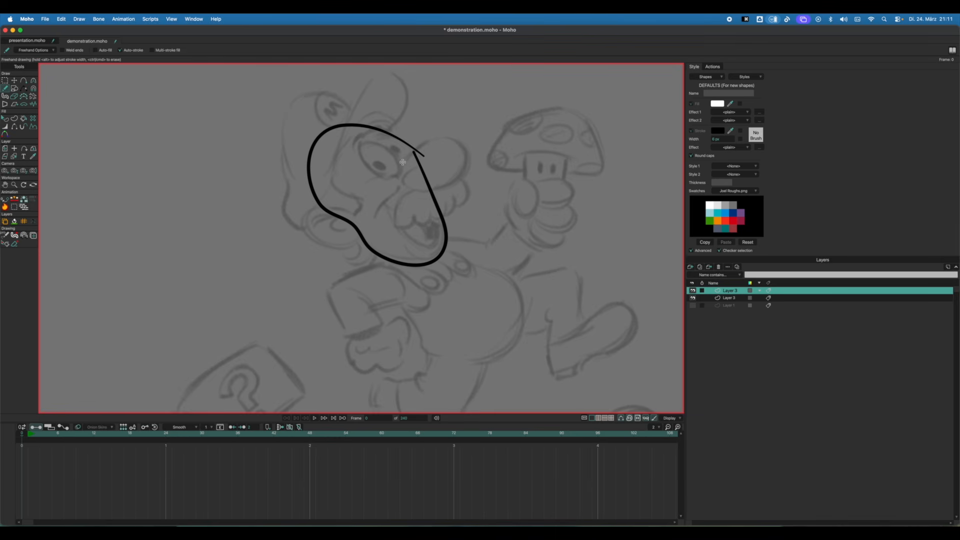
mouse_move(401, 162)
left_mouse_down()
mouse_move(440, 136)
mouse_move(463, 141)
mouse_move(469, 161)
mouse_move(440, 193)
mouse_move(414, 190)
mouse_move(404, 158)
left_mouse_up()
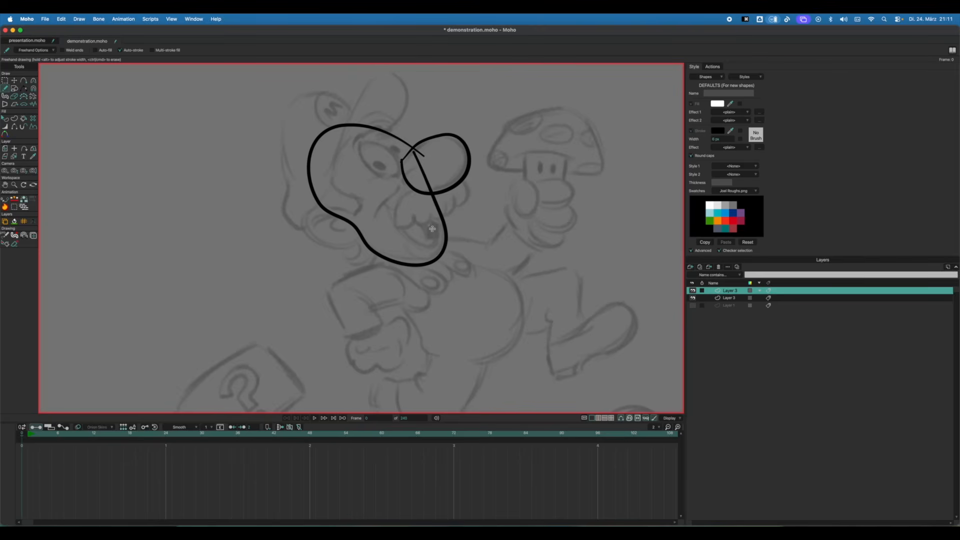
mouse_move(412, 189)
left_mouse_down()
mouse_move(396, 213)
mouse_move(422, 225)
mouse_move(434, 208)
mouse_move(464, 203)
mouse_move(465, 178)
mouse_move(403, 193)
left_mouse_up()
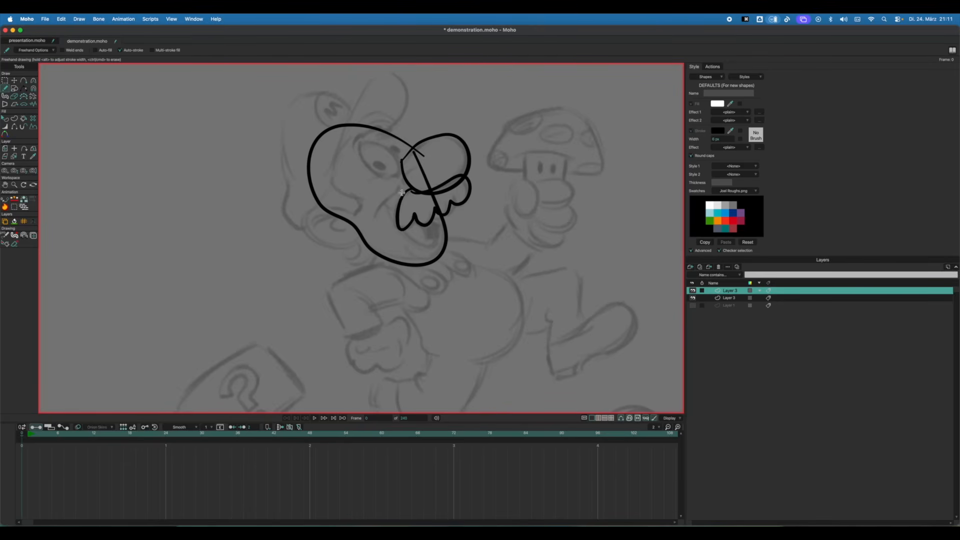
mouse_move(359, 143)
left_mouse_down()
mouse_move(367, 169)
mouse_move(360, 136)
mouse_move(408, 142)
mouse_move(379, 134)
left_mouse_up()
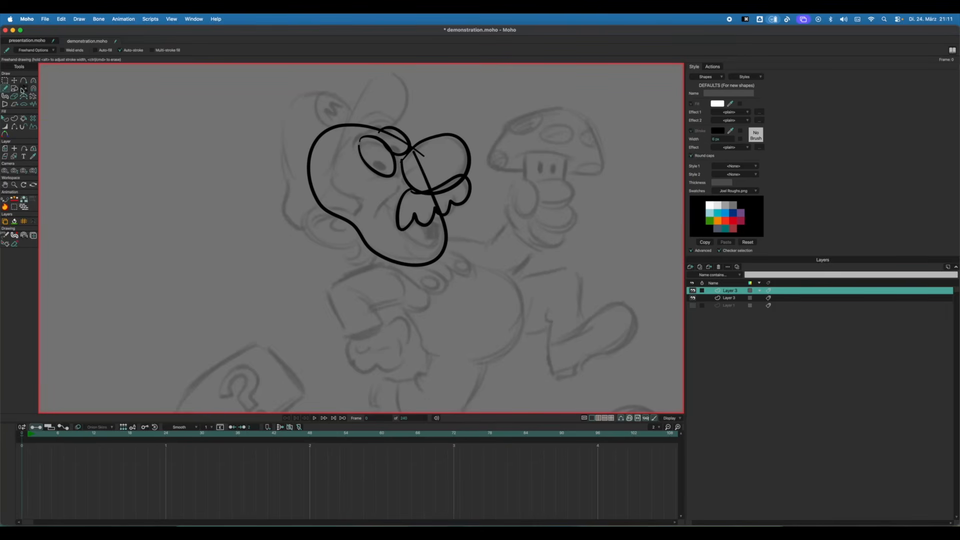
Trace Mario's cap with its brim, the sideburn, the ear and the hair at the neck with freehand outlines.
left_click(23, 89)
left_click(6, 89)
left_click_drag(356, 135, 329, 170)
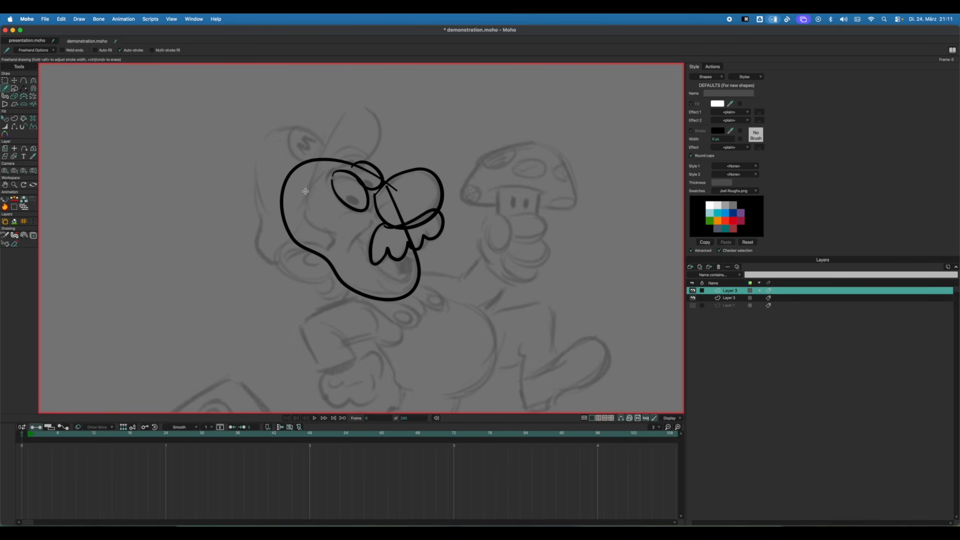
mouse_move(307, 189)
left_mouse_down()
mouse_move(339, 115)
mouse_move(384, 113)
mouse_move(365, 160)
mouse_move(321, 173)
mouse_move(307, 192)
mouse_move(313, 188)
mouse_move(307, 224)
mouse_move(276, 253)
mouse_move(255, 226)
mouse_move(250, 149)
mouse_move(307, 125)
mouse_move(326, 144)
left_mouse_up()
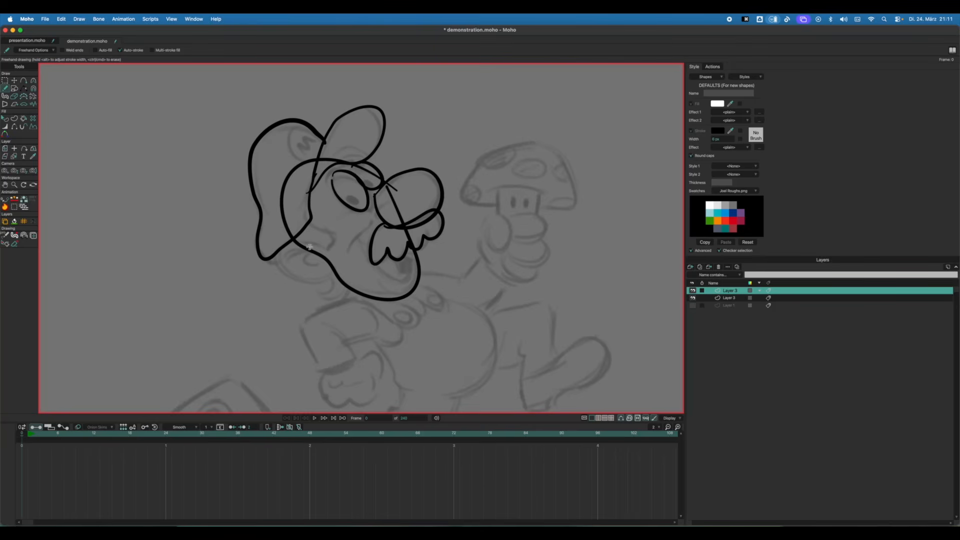
mouse_move(306, 245)
left_mouse_down()
mouse_move(320, 283)
mouse_move(331, 252)
mouse_move(300, 245)
mouse_move(357, 257)
left_mouse_up()
scroll(330, 250, "down", 3)
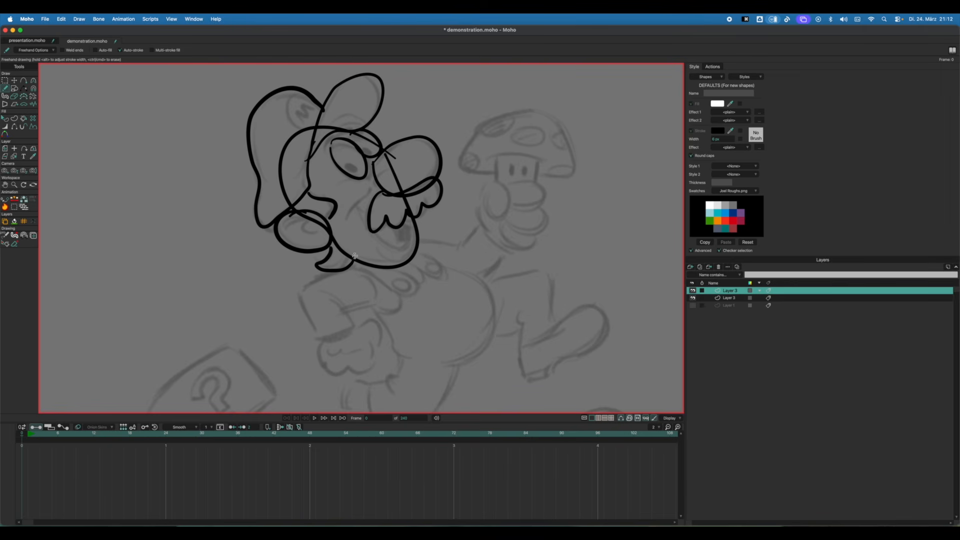
Try freehand outlines of Mario's bent sleeve below the head and undo the attempts.
scroll(341, 218, "down", 5)
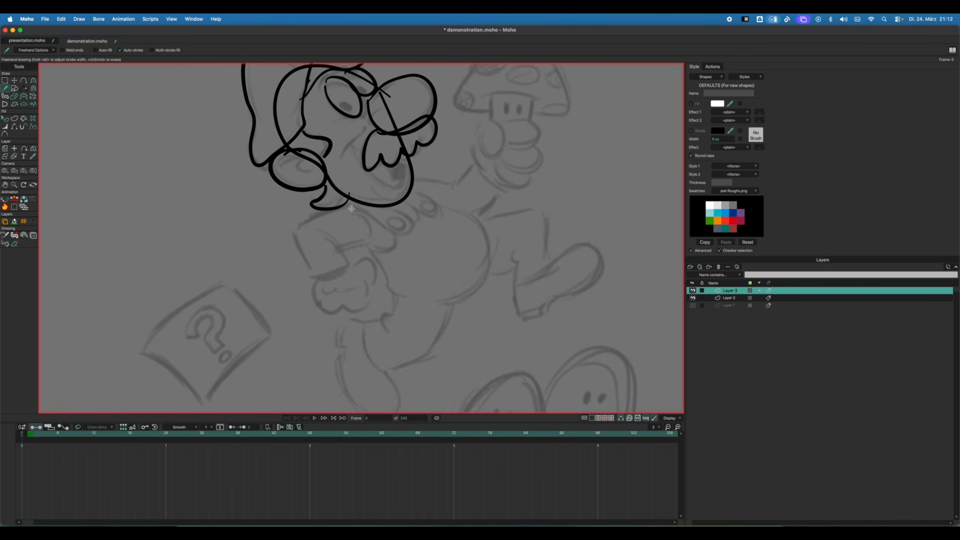
mouse_move(350, 208)
left_mouse_down()
mouse_move(300, 232)
mouse_move(315, 278)
mouse_move(330, 276)
mouse_move(347, 260)
mouse_move(339, 250)
mouse_move(367, 238)
mouse_move(310, 223)
mouse_move(298, 239)
mouse_move(314, 275)
mouse_move(337, 245)
left_mouse_up()
key("super+z")
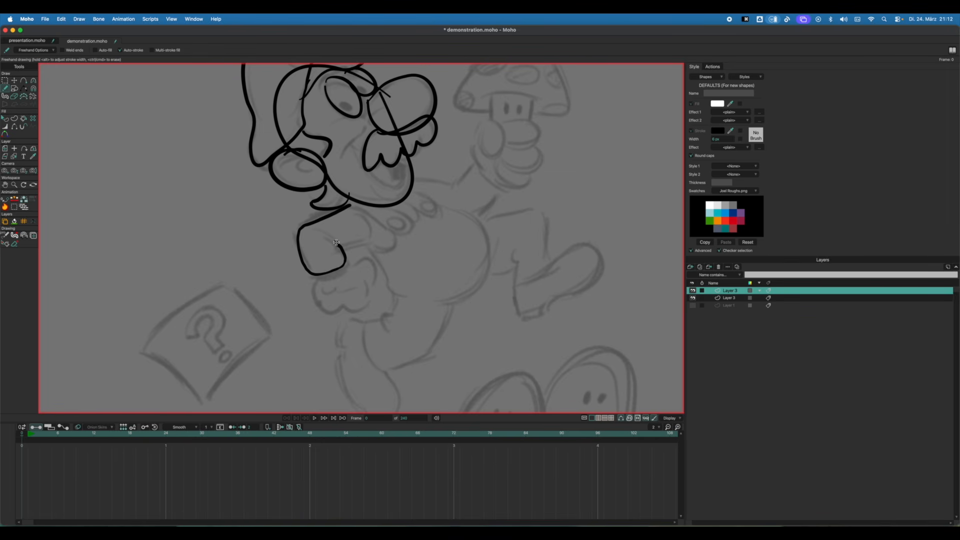
mouse_move(336, 242)
left_mouse_down()
mouse_move(342, 232)
mouse_move(343, 246)
left_mouse_up()
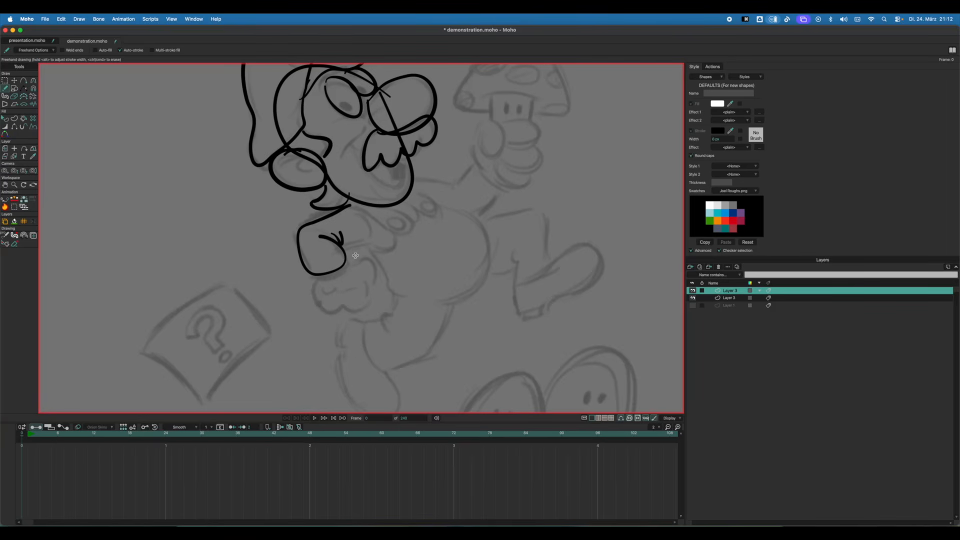
key("super+z")
key("super+z")
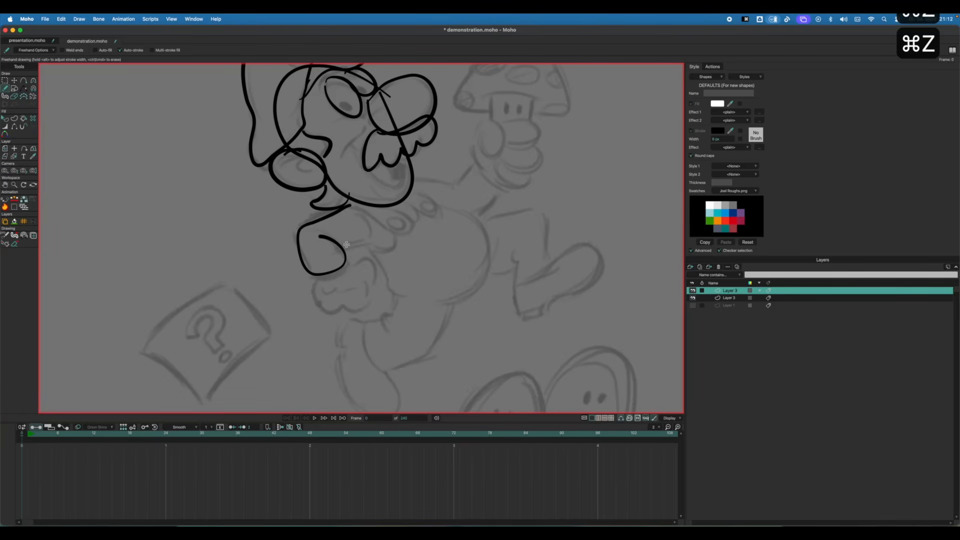
mouse_move(349, 202)
left_mouse_down()
mouse_move(308, 224)
mouse_move(297, 242)
mouse_move(311, 279)
mouse_move(349, 261)
mouse_move(346, 244)
mouse_move(372, 227)
mouse_move(364, 205)
mouse_move(338, 209)
left_mouse_up()
key("super+z")
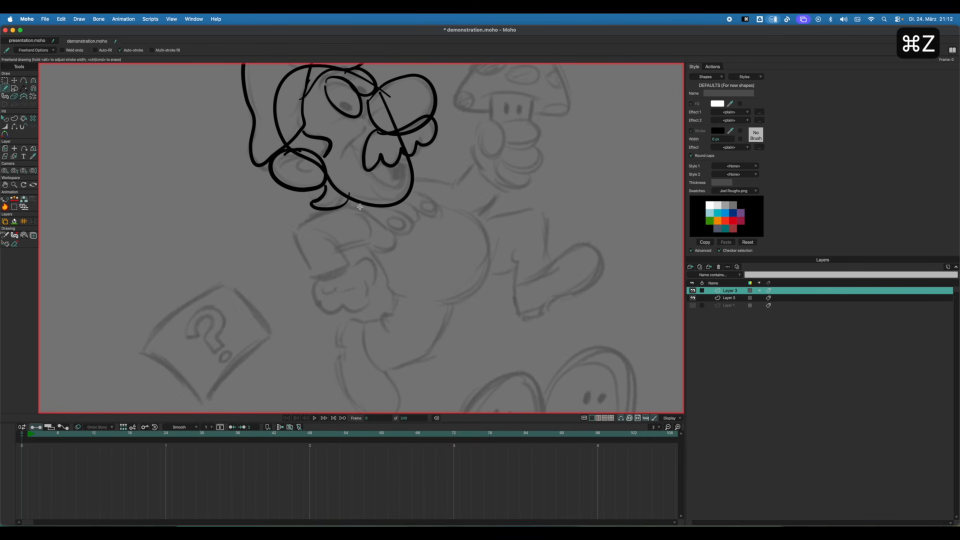
Trace Mario's bent sleeve and the gloved fist below it as closed, overlapping freehand outlines.
mouse_move(349, 205)
left_mouse_down()
mouse_move(299, 228)
mouse_move(310, 278)
mouse_move(336, 273)
mouse_move(347, 261)
mouse_move(340, 251)
mouse_move(371, 239)
mouse_move(348, 202)
left_mouse_up()
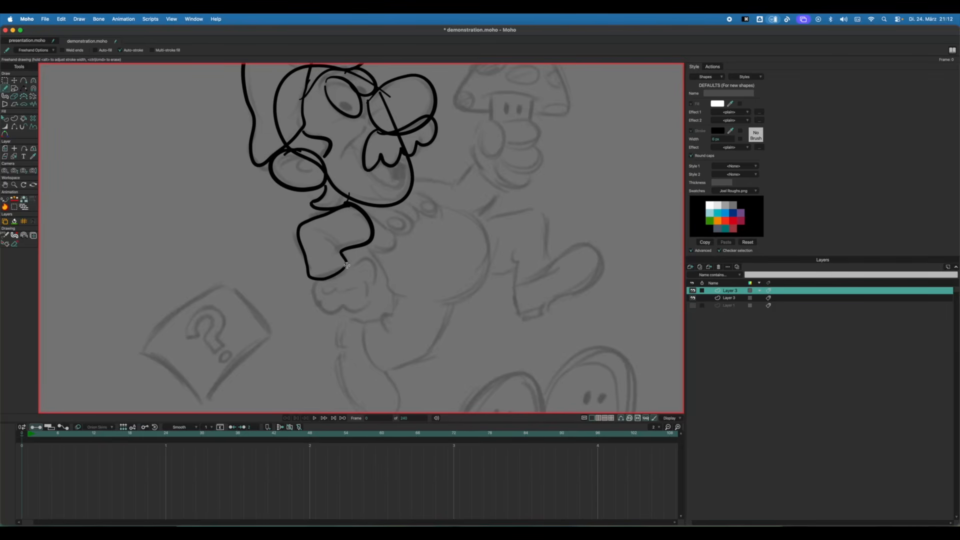
mouse_move(347, 265)
left_mouse_down()
mouse_move(376, 266)
mouse_move(371, 298)
mouse_move(339, 314)
mouse_move(312, 298)
mouse_move(312, 279)
mouse_move(348, 264)
left_mouse_up()
scroll(409, 210, "up", 2)
scroll(409, 210, "right", 2)
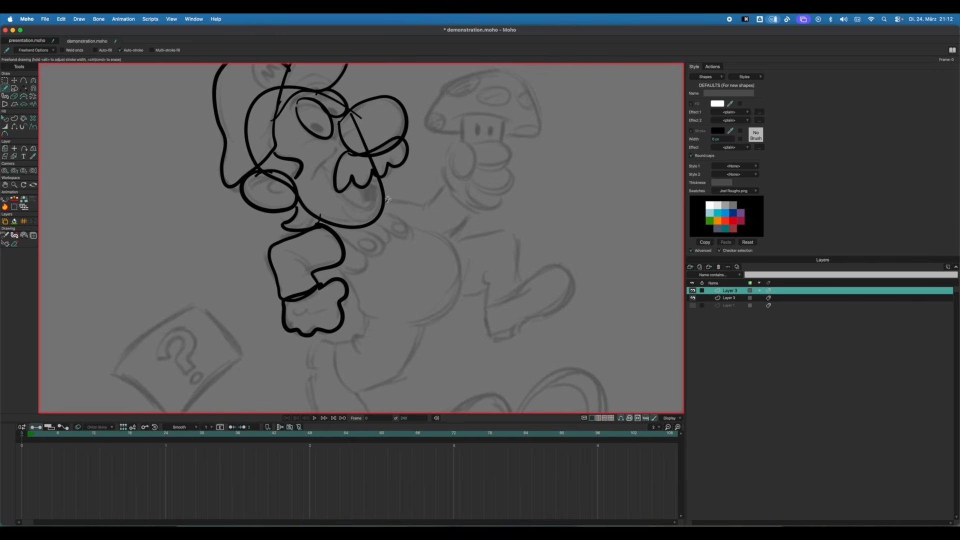
Try freehand outlines of Mario's outstretched arm reaching toward the mushroom and undo each attempt.
mouse_move(388, 199)
left_mouse_down()
mouse_move(440, 183)
mouse_move(469, 215)
mouse_move(451, 237)
mouse_move(386, 211)
left_mouse_up()
scroll(360, 241, "down", 2)
key("super+z")
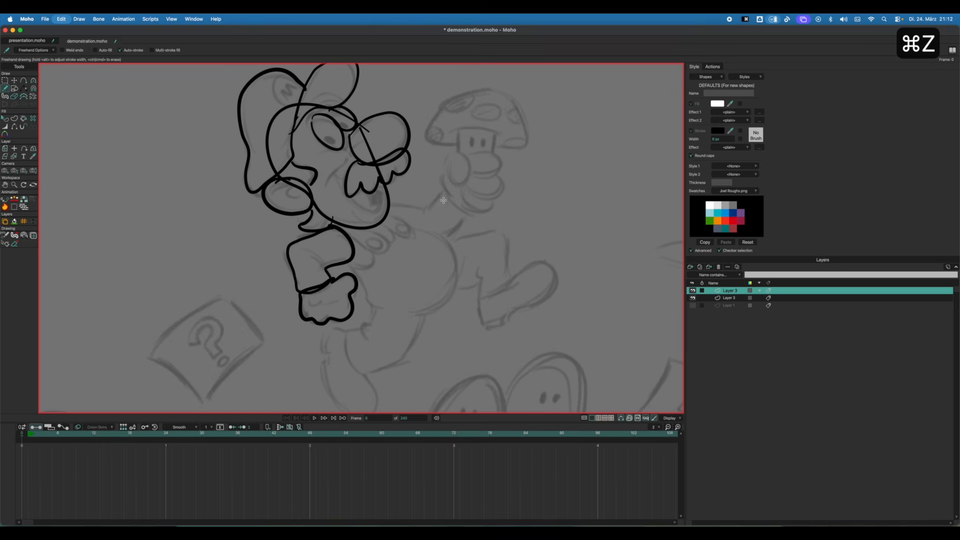
mouse_move(391, 203)
left_mouse_down()
mouse_move(447, 195)
mouse_move(463, 212)
mouse_move(456, 233)
mouse_move(417, 247)
left_mouse_up()
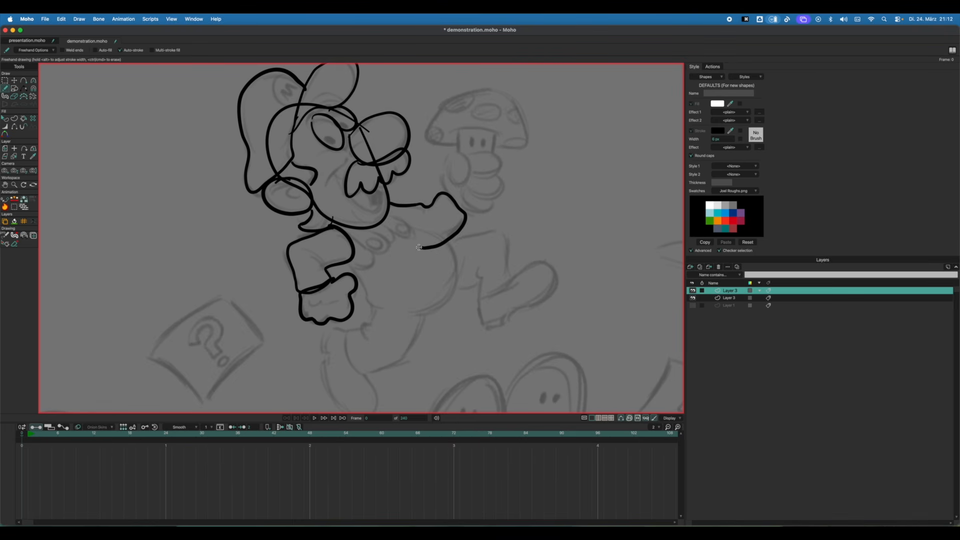
key("super+z")
mouse_move(393, 205)
left_mouse_down()
mouse_move(444, 192)
mouse_move(460, 217)
mouse_move(441, 236)
mouse_move(402, 221)
mouse_move(449, 206)
mouse_move(358, 177)
mouse_move(277, 197)
mouse_move(344, 166)
mouse_move(323, 190)
mouse_move(281, 206)
left_mouse_up()
key("super+z")
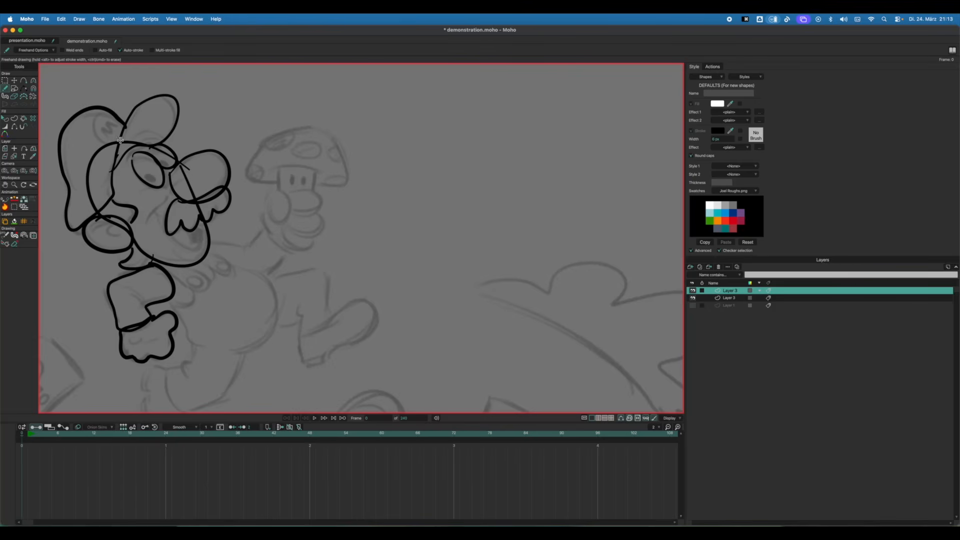
Draw example face parts separately in the empty area beside Mario: cap brim, cap, two eyes, nose, mustache and a large head oval.
mouse_move(420, 144)
left_mouse_down()
mouse_move(456, 127)
mouse_move(466, 137)
mouse_move(420, 150)
left_mouse_up()
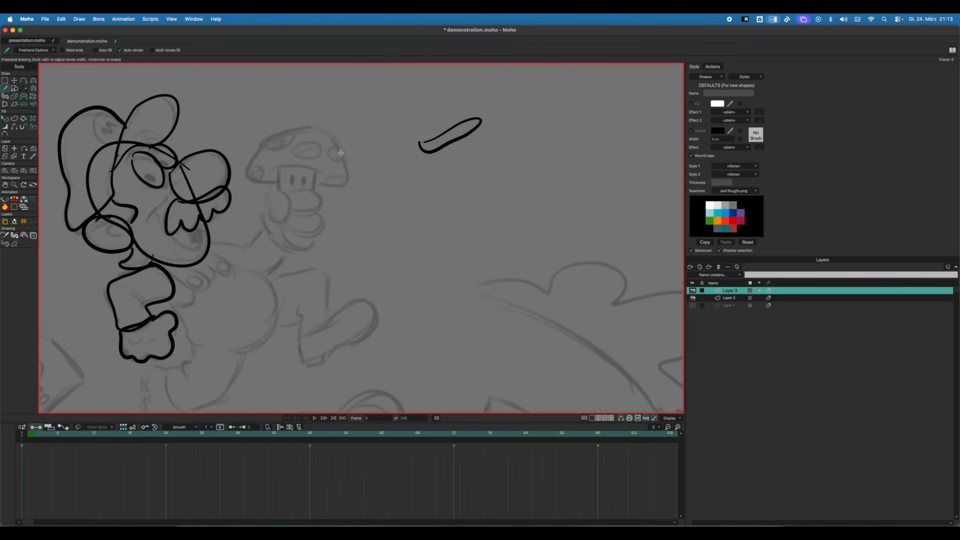
mouse_move(448, 181)
left_mouse_down()
mouse_move(431, 165)
mouse_move(388, 175)
mouse_move(408, 203)
mouse_move(456, 176)
left_mouse_up()
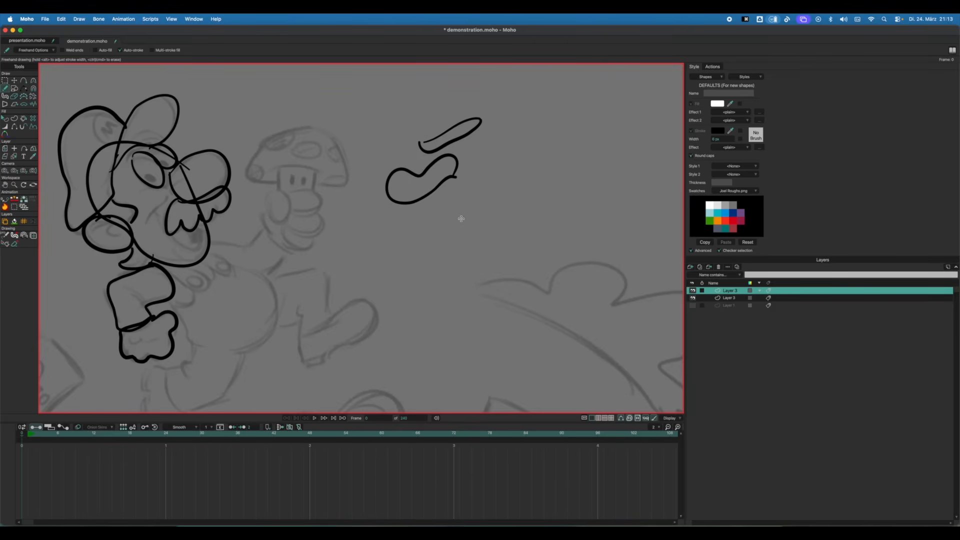
mouse_move(456, 195)
left_mouse_down()
mouse_move(448, 210)
mouse_move(459, 196)
mouse_move(473, 212)
mouse_move(475, 193)
mouse_move(502, 246)
mouse_move(487, 244)
mouse_move(476, 263)
mouse_move(520, 249)
mouse_move(538, 269)
mouse_move(519, 329)
left_mouse_up()
key("super+space")
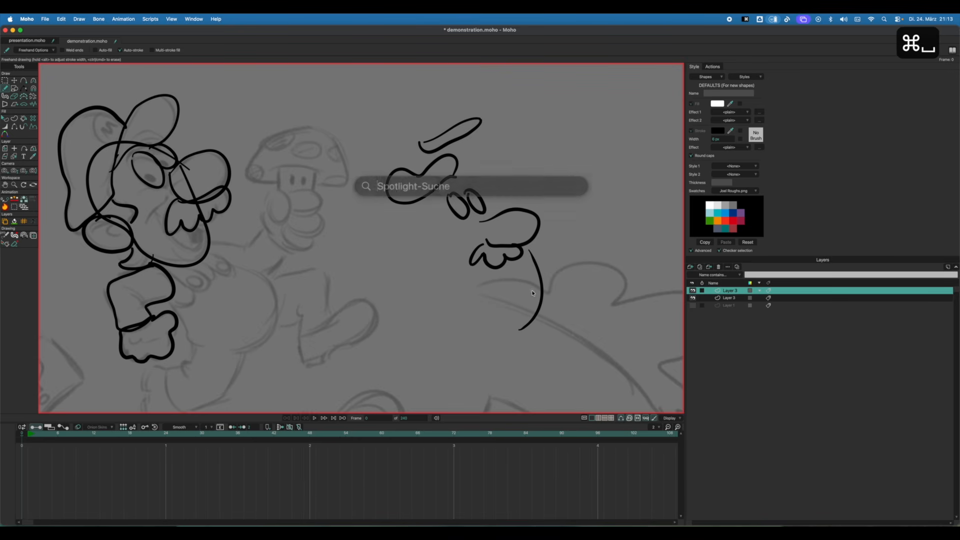
key("Escape")
key("super+z")
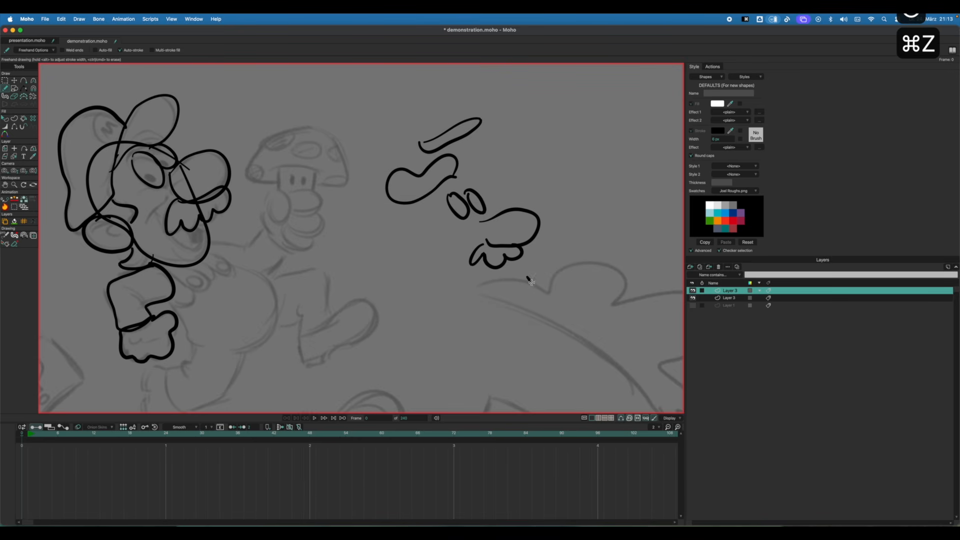
mouse_move(528, 275)
left_mouse_down()
mouse_move(540, 360)
mouse_move(431, 303)
mouse_move(472, 271)
mouse_move(549, 290)
left_mouse_up()
Move the example face parts apart into a vertical stack, from the brim above to the head oval below.
key("t")
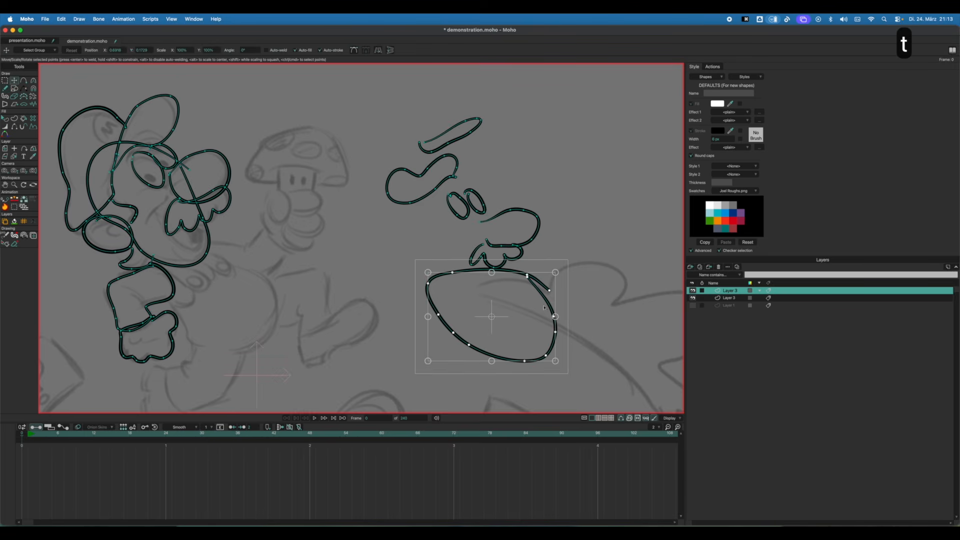
mouse_move(396, 370)
left_mouse_down()
mouse_move(549, 275)
mouse_move(572, 315)
mouse_move(539, 340)
left_mouse_up()
key("Tab")
mouse_move(522, 273)
left_mouse_down()
mouse_move(468, 266)
mouse_move(522, 244)
mouse_move(490, 278)
left_mouse_up()
mouse_move(538, 196)
left_mouse_down()
mouse_move(502, 202)
mouse_move(539, 247)
mouse_move(498, 244)
mouse_move(508, 236)
mouse_move(493, 246)
left_mouse_up()
key("Tab")
mouse_move(499, 189)
left_mouse_down()
mouse_move(475, 160)
mouse_move(367, 185)
mouse_move(475, 200)
mouse_move(472, 163)
left_mouse_up()
key("Tab")
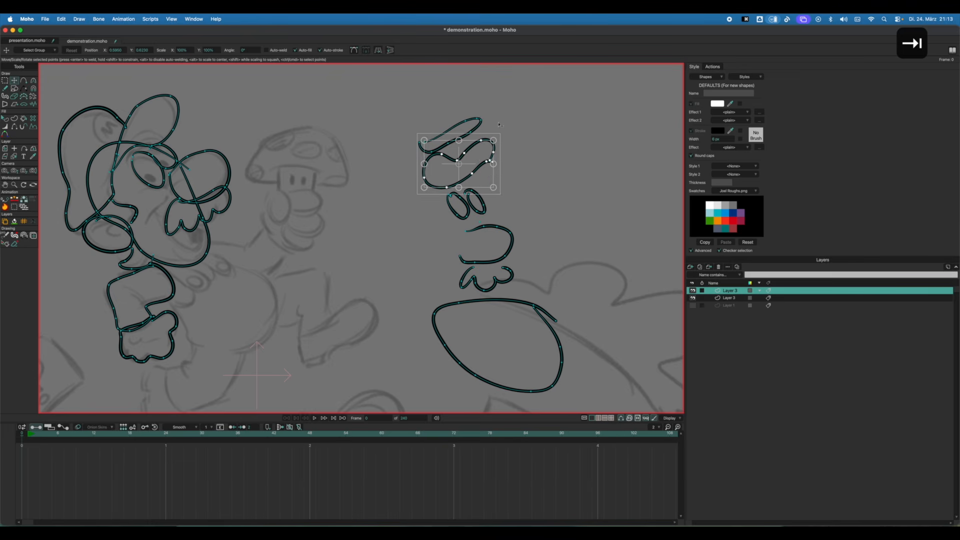
mouse_move(490, 106)
left_mouse_down()
mouse_move(421, 146)
mouse_move(482, 114)
mouse_move(471, 126)
mouse_move(480, 108)
left_mouse_up()
key("Tab")
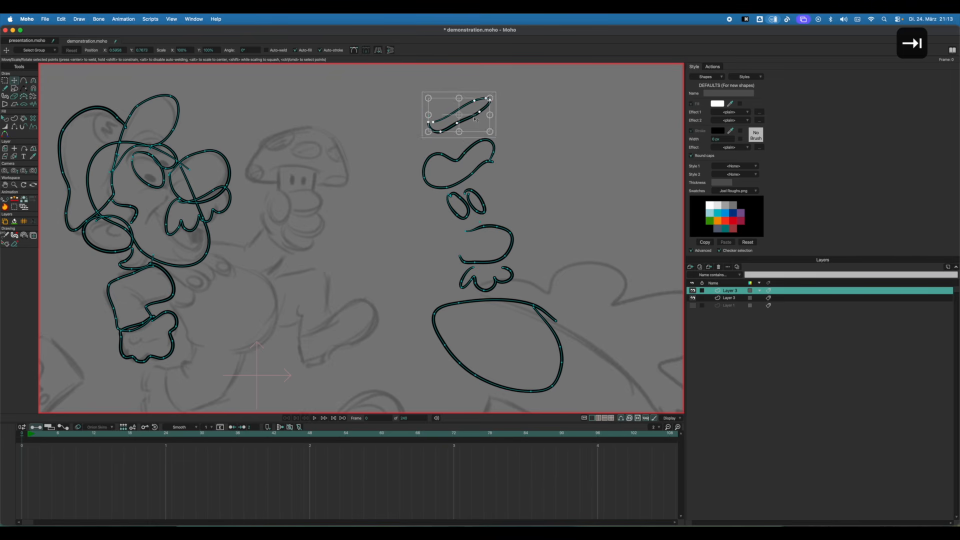
Draw five roughly horizontal freehand lines separating the stacked face parts from one another.
key("f")
left_click_drag(549, 196, 513, 185)
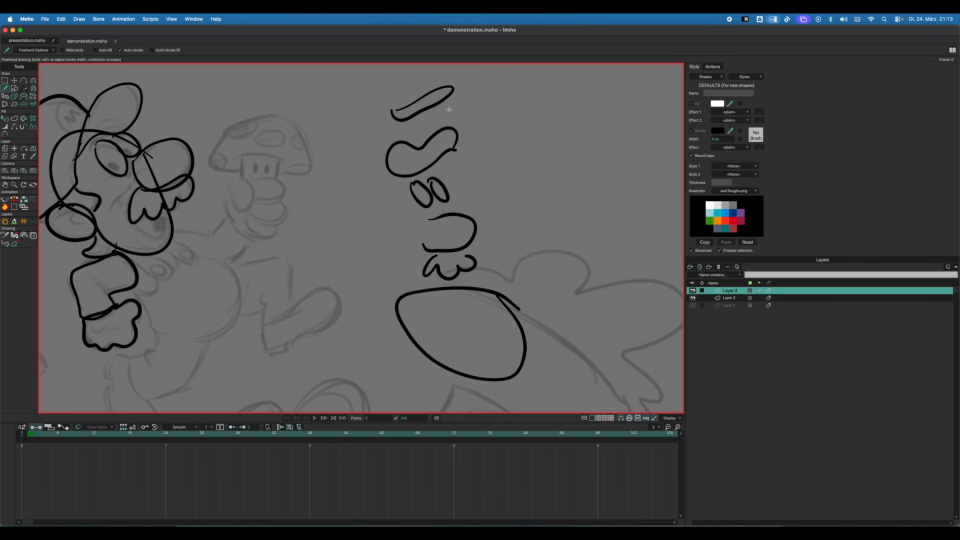
left_click_drag(370, 133, 470, 126)
left_click_drag(368, 181, 485, 172)
left_click_drag(377, 214, 513, 205)
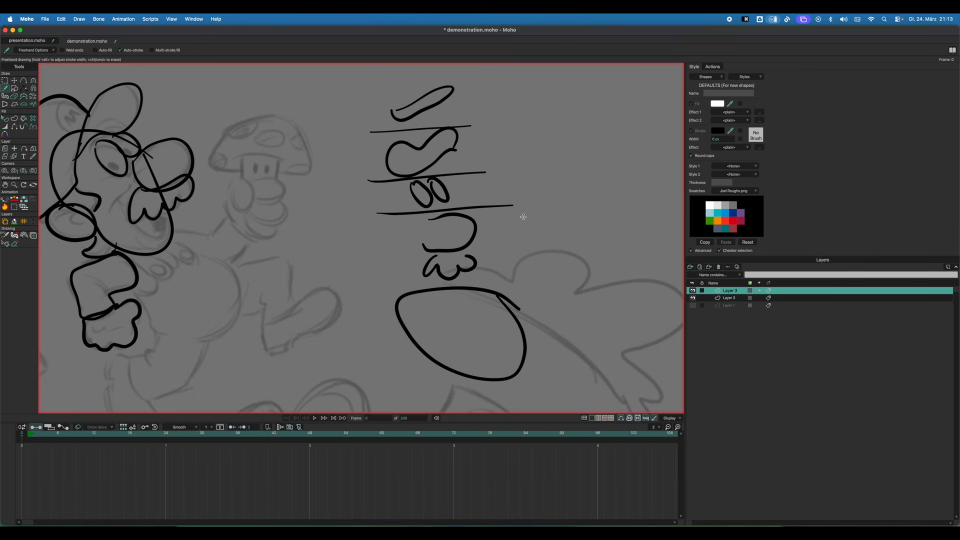
left_click_drag(376, 260, 497, 251)
mouse_move(370, 296)
left_mouse_down()
mouse_move(461, 283)
mouse_move(498, 259)
left_mouse_up()
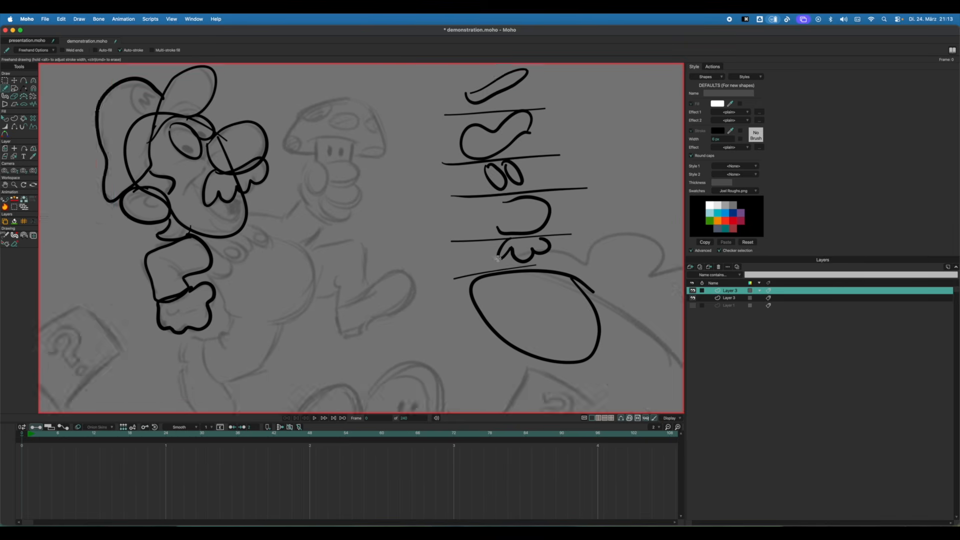
Select all the stacked example parts with their separator lines and delete them.
left_click_drag(398, 175, 358, 193)
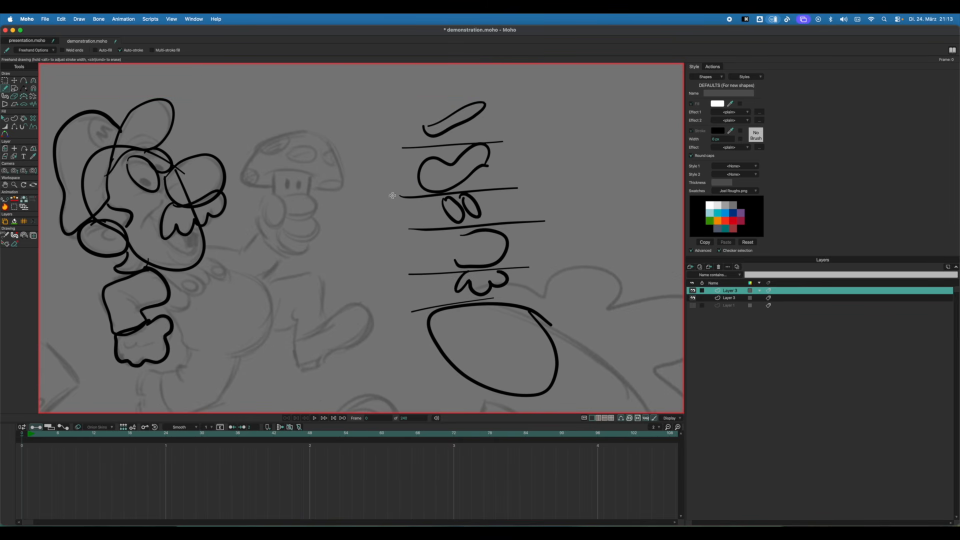
key("t")
mouse_move(515, 97)
left_mouse_down()
mouse_move(378, 149)
mouse_move(425, 273)
mouse_move(400, 366)
mouse_move(519, 408)
mouse_move(619, 315)
mouse_move(584, 137)
left_mouse_up()
key("Tab")
key("BackSpace")
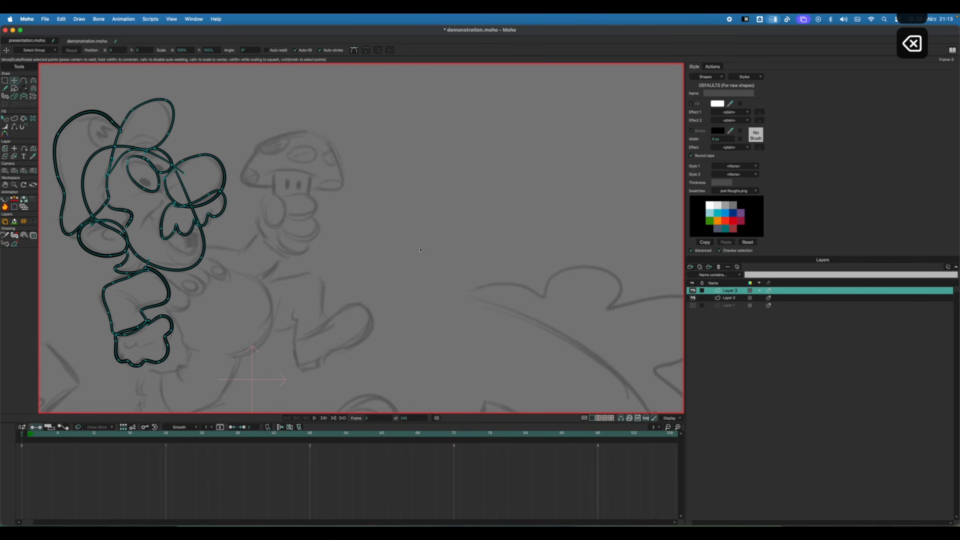
Draw a small elongated nose shape and a large head oval overlapping it, both freehand with Auto-fill enabled.
key("f")
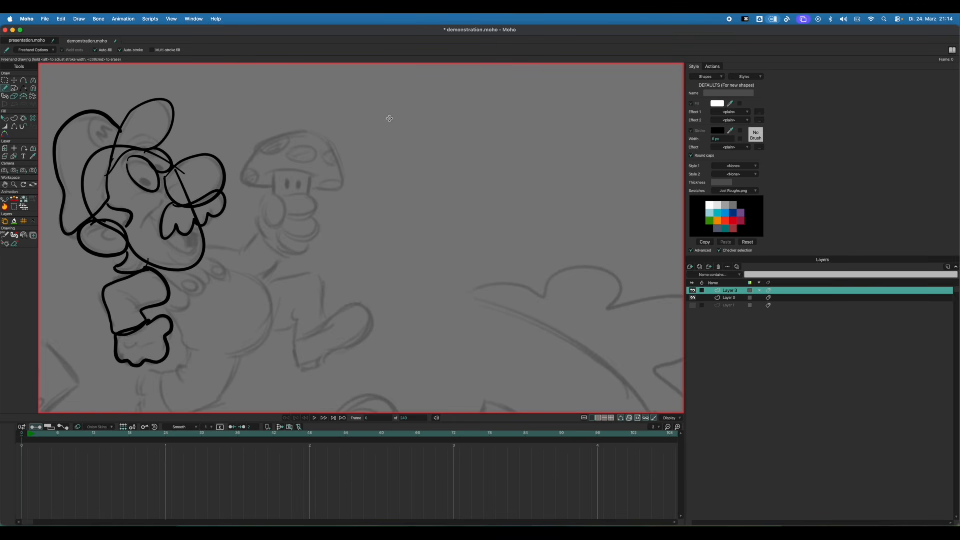
mouse_move(420, 157)
left_mouse_down()
mouse_move(508, 142)
mouse_move(421, 176)
left_mouse_up()
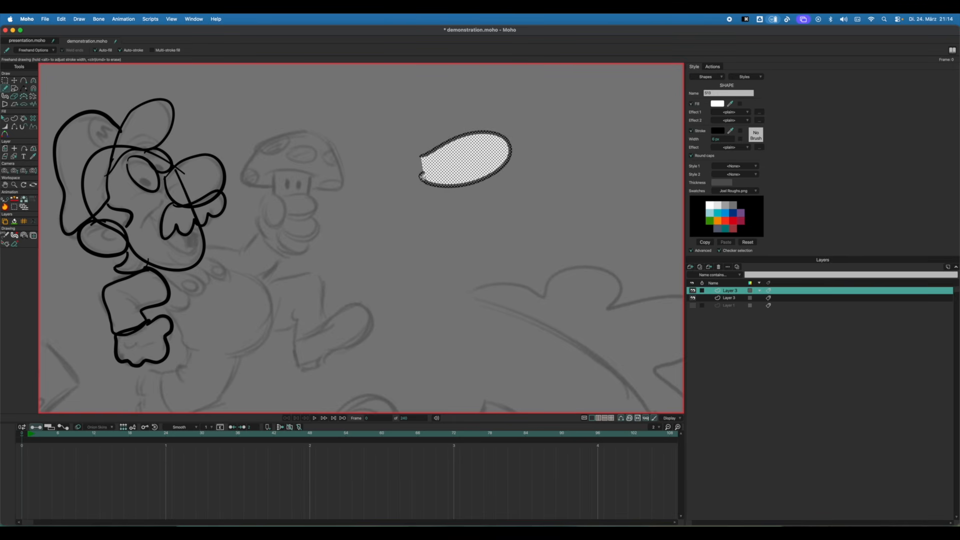
mouse_move(383, 247)
left_mouse_down()
mouse_move(388, 98)
mouse_move(471, 202)
mouse_move(384, 248)
left_mouse_up()
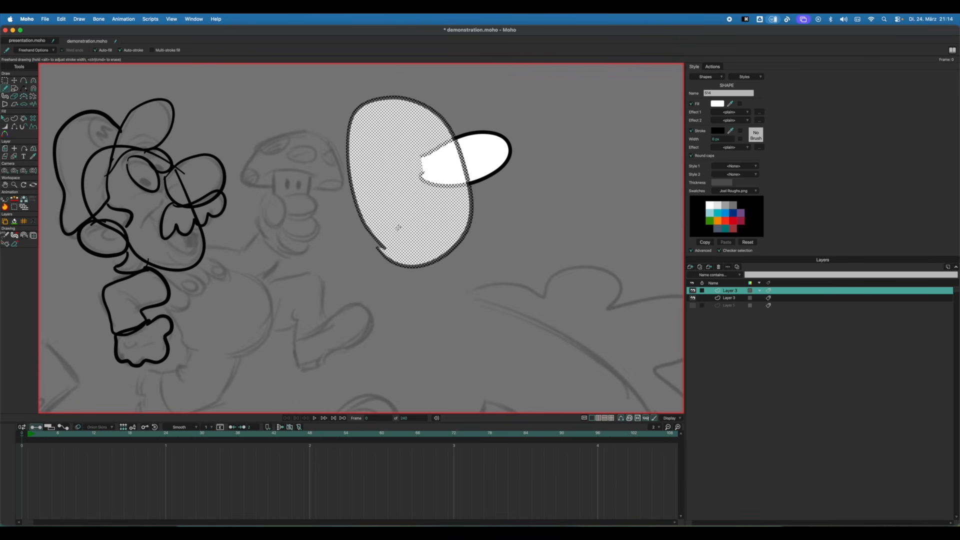
Select the small nose shape with the Select Shape tool and raise it in front of the large oval.
key("q")
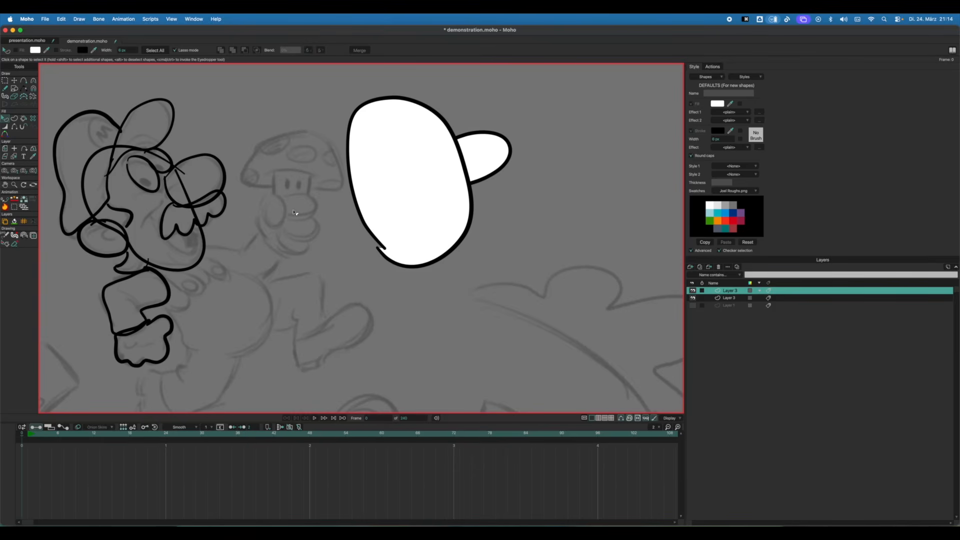
key("q")
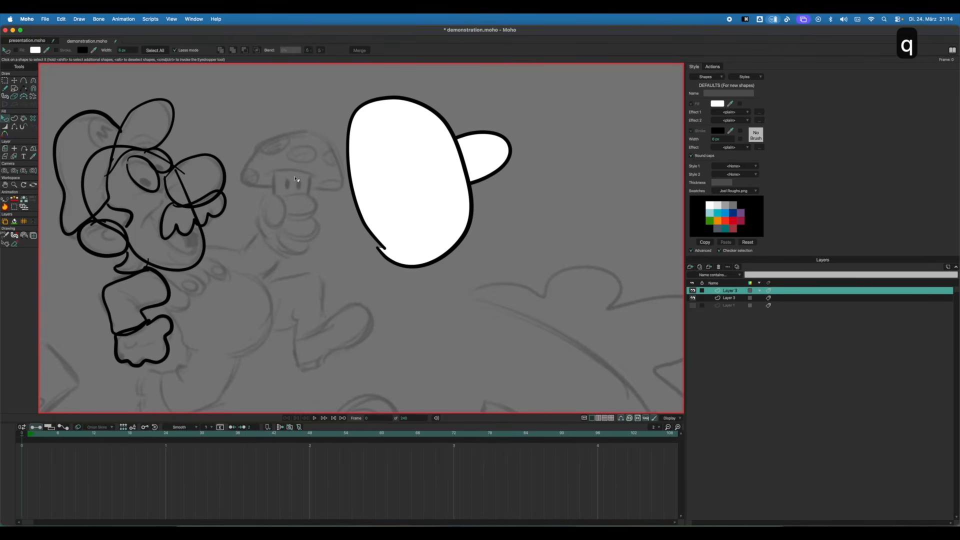
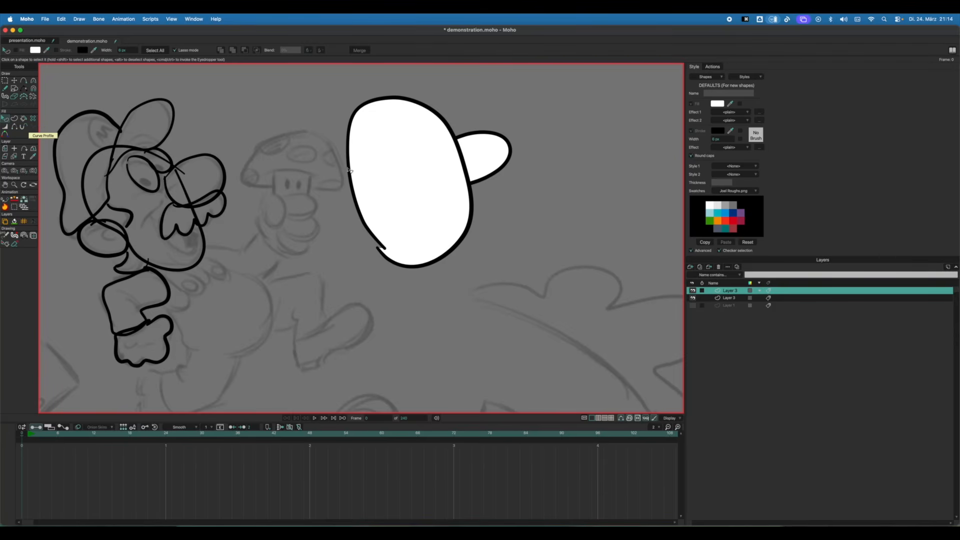
left_click(489, 162)
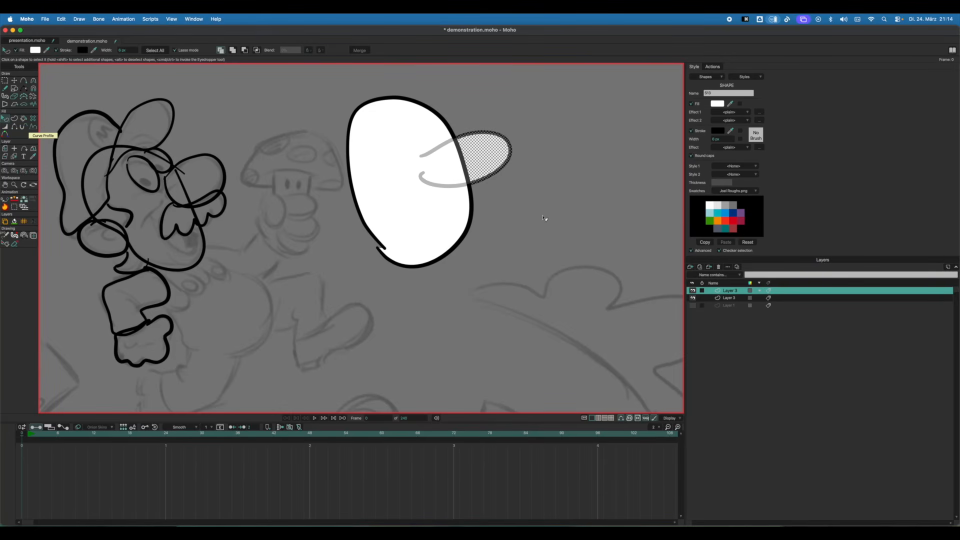
key("Up")
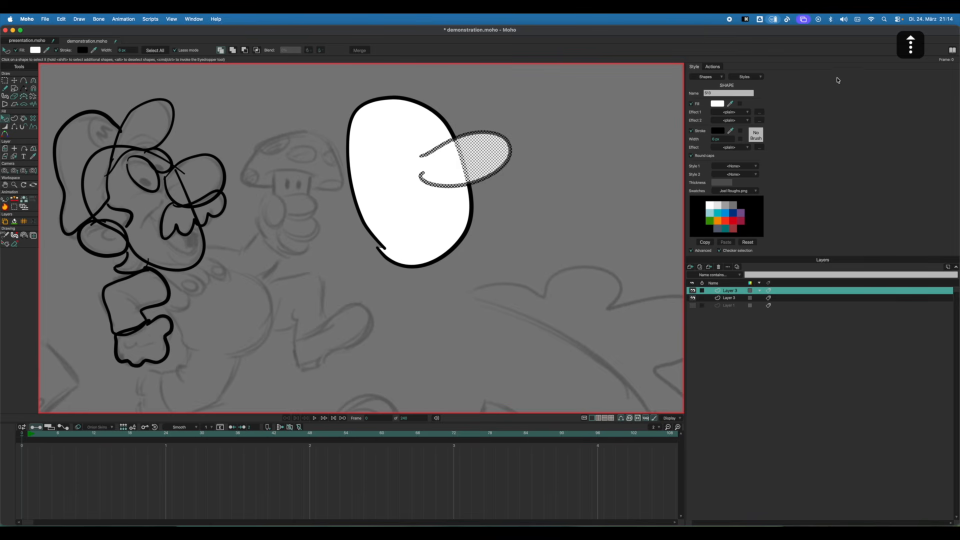
left_click(554, 181)
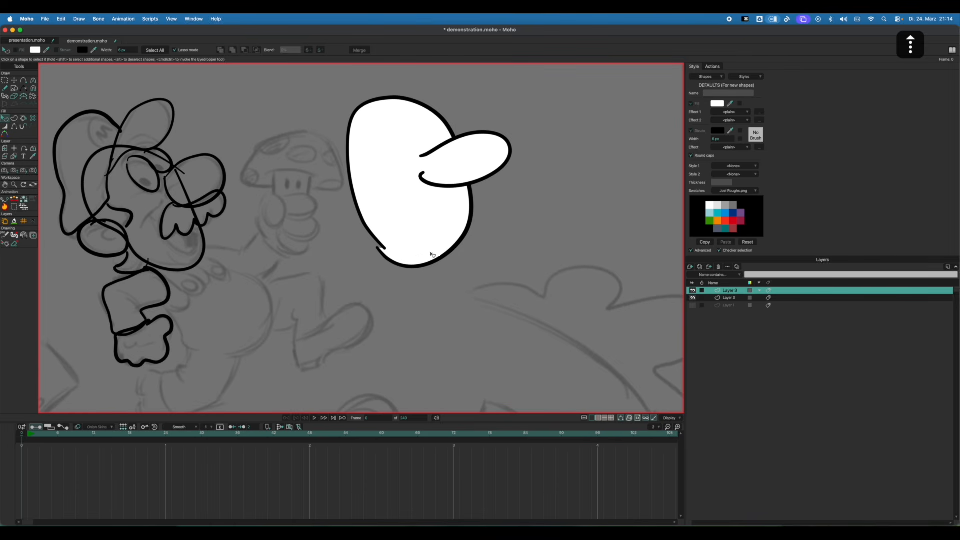
left_click(490, 156)
key("Down")
key("Up")
left_click(498, 217)
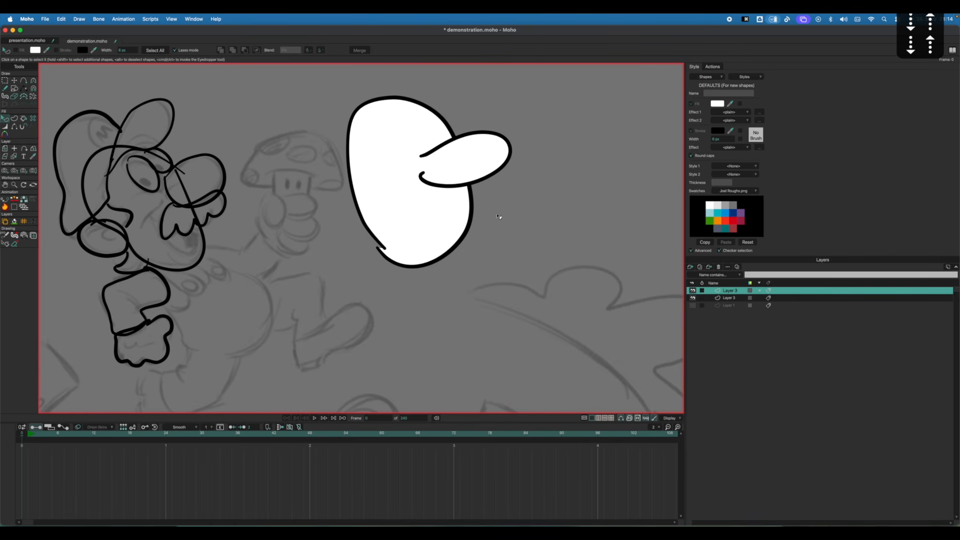
Select both white filled example shapes with the Transform Points tool and delete them.
key("t")
left_click_drag(484, 256, 534, 276)
mouse_move(570, 283)
left_mouse_down()
mouse_move(492, 326)
mouse_move(595, 161)
mouse_move(596, 170)
left_mouse_up()
key("Delete")
scroll(504, 196, "left", 5)
scroll(504, 196, "down", 3)
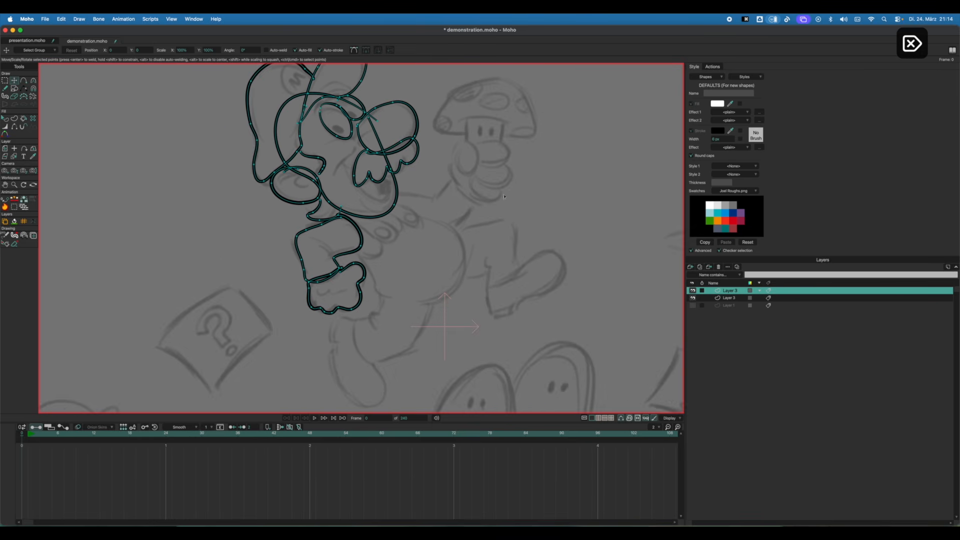
Select all of Mario's traced outlines on the layer and delete them, leaving only the faded rough sketch.
scroll(466, 203, "up", 3)
key("t")
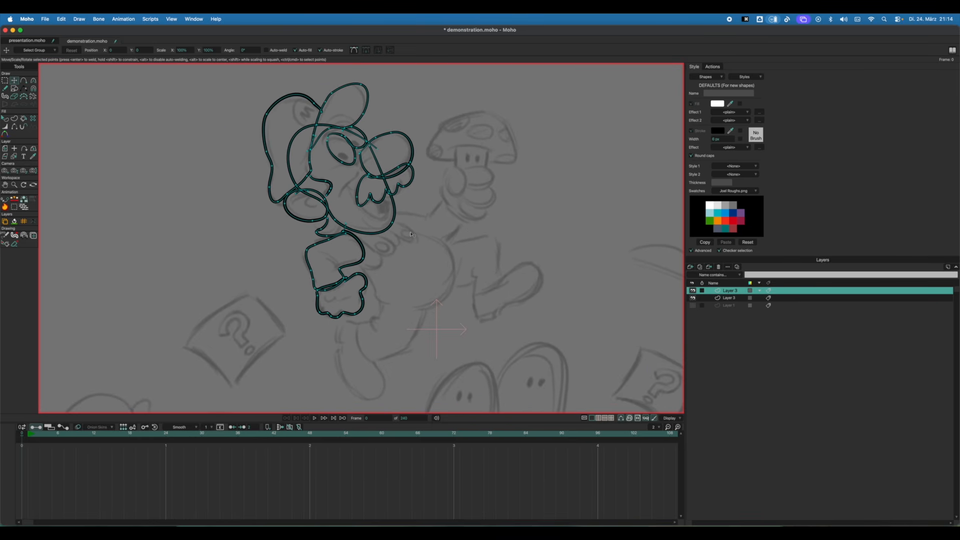
mouse_move(441, 214)
left_mouse_down()
mouse_move(195, 209)
mouse_move(467, 150)
mouse_move(441, 214)
left_mouse_up()
key("Delete")
scroll(418, 247, "right", 2)
scroll(418, 247, "up", 1)
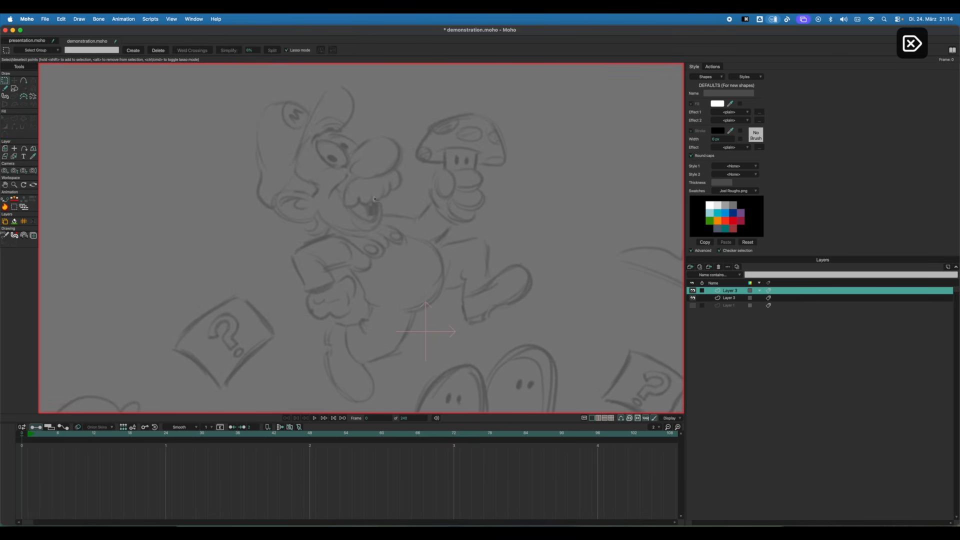
Trace Mario's torso and belly over the faded sketch as one closed, filled shape with the Add Point tool.
key("f")
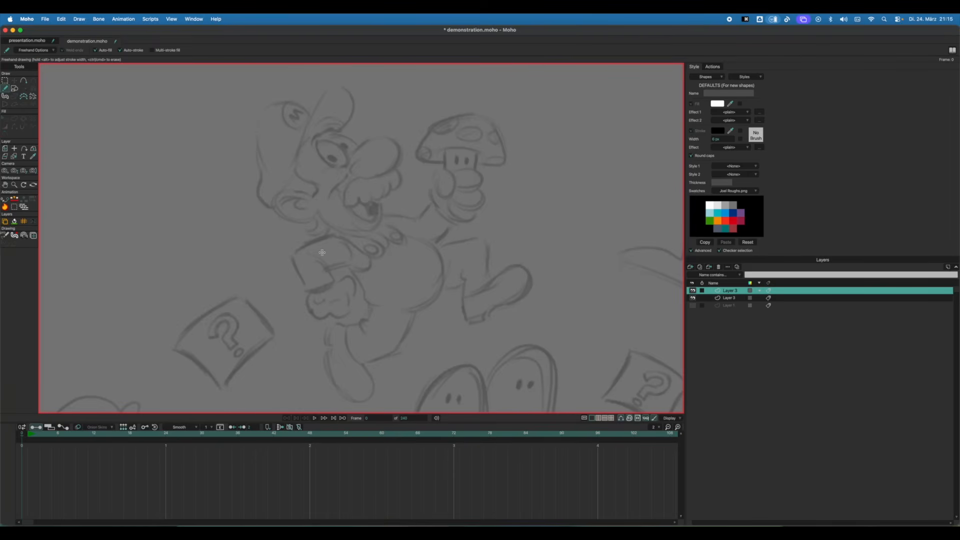
left_click_drag(290, 214, 265, 161)
left_click_drag(390, 195, 369, 221)
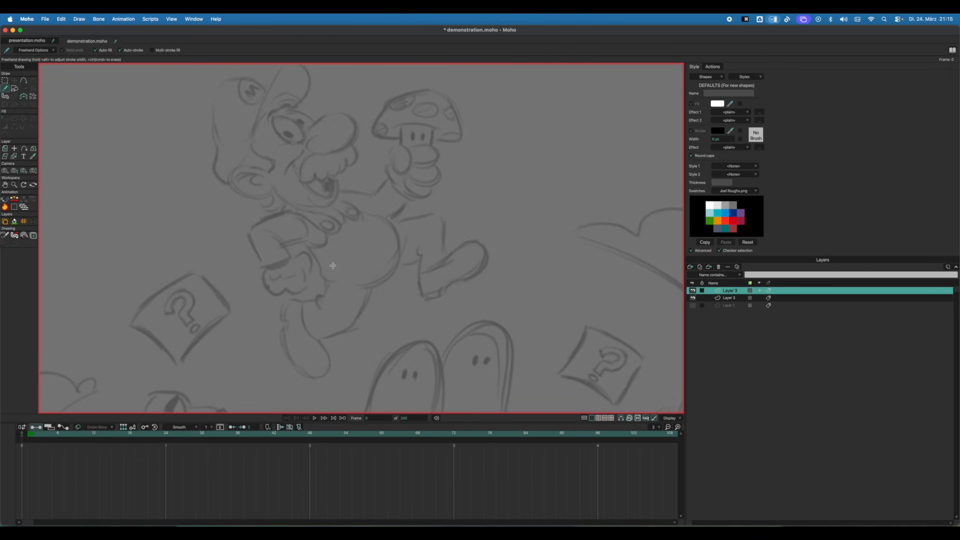
key("a")
scroll(333, 229, "up", 3)
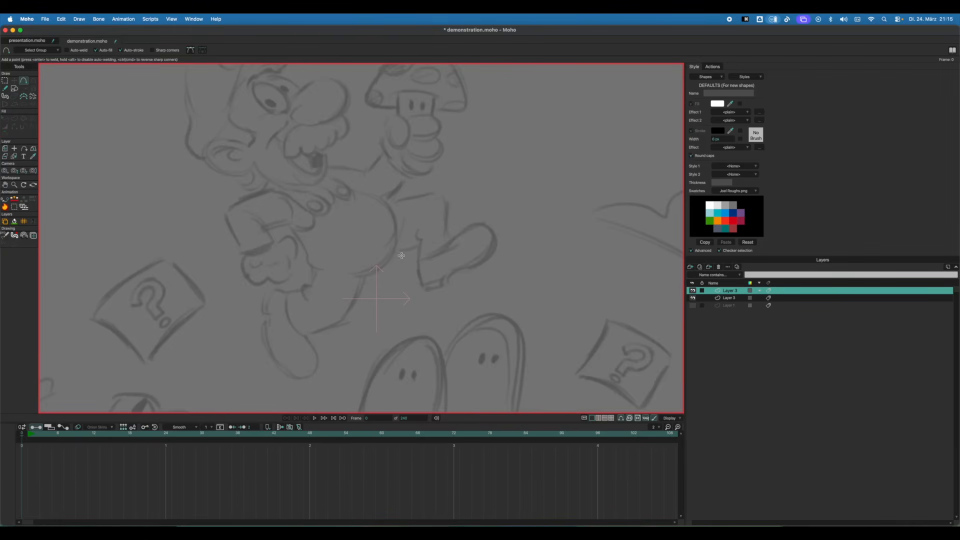
scroll(422, 300, "up", 2)
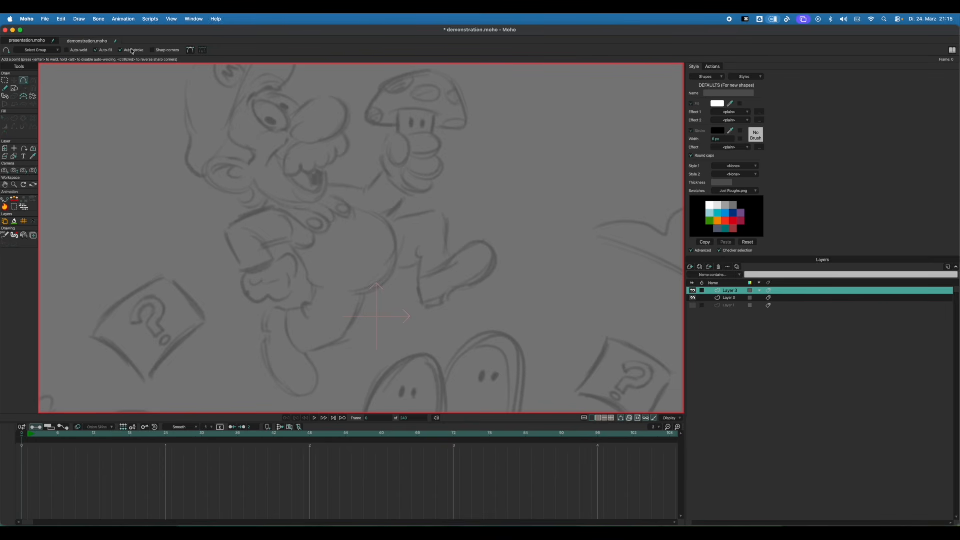
scroll(218, 111, "up", 2)
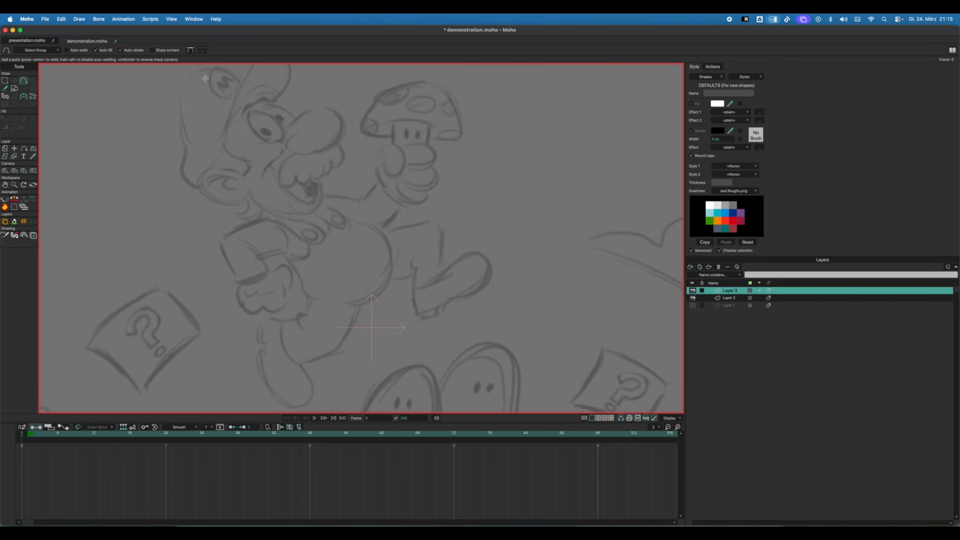
left_click(192, 51)
left_click(190, 52)
left_click(191, 52)
left_click(191, 53)
left_click_drag(289, 235, 279, 231)
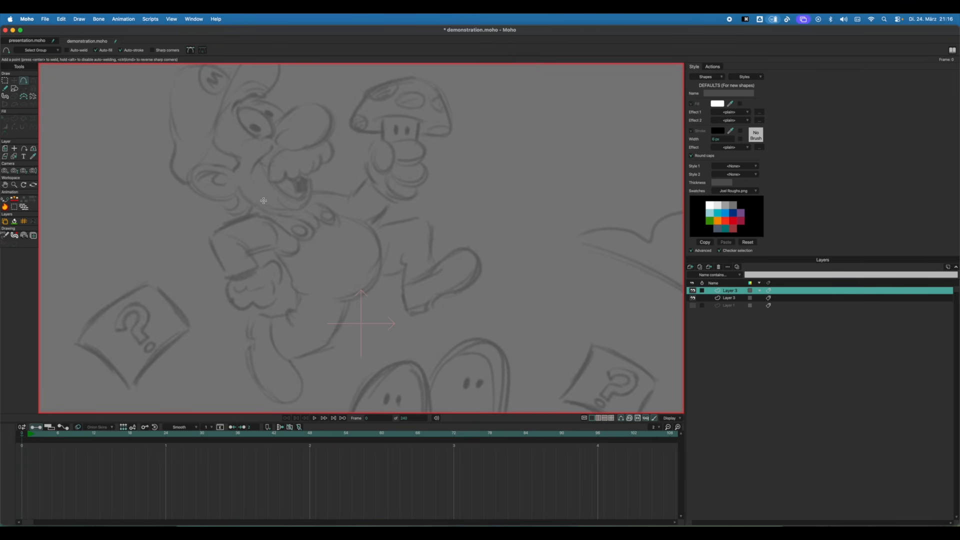
mouse_move(266, 195)
left_mouse_down()
mouse_move(258, 223)
mouse_move(301, 295)
mouse_move(352, 302)
mouse_move(372, 288)
mouse_move(373, 227)
mouse_move(312, 210)
mouse_move(296, 190)
mouse_move(271, 192)
left_mouse_up()
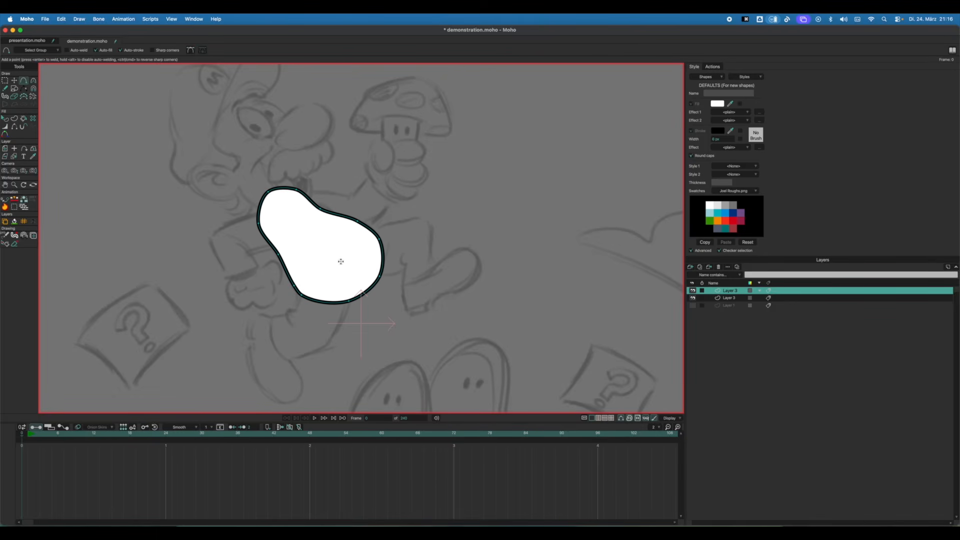
Move the drawing layer below the sketch layer so the sketch lines overlay the white torso shape.
key("f")
left_click_drag(311, 248, 315, 207)
key("a")
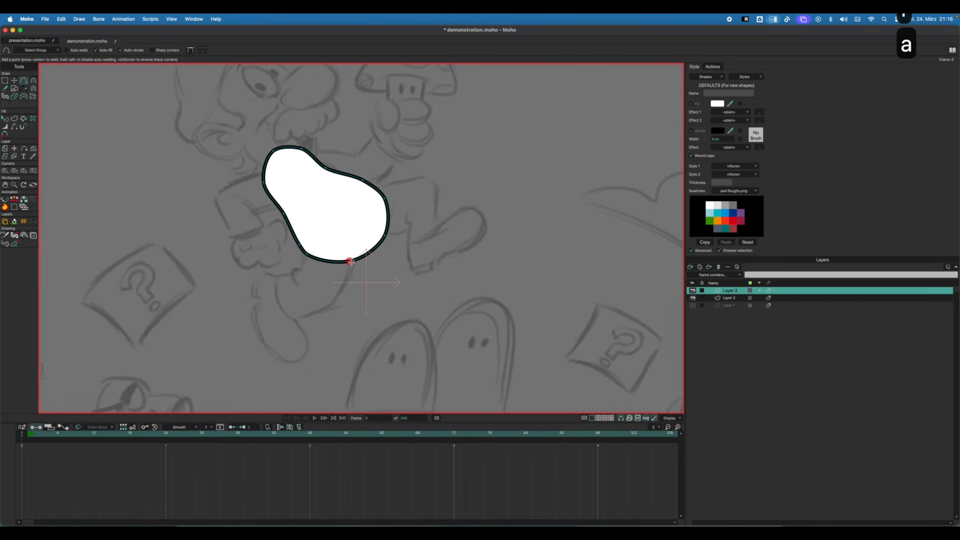
left_click_drag(725, 292, 728, 302)
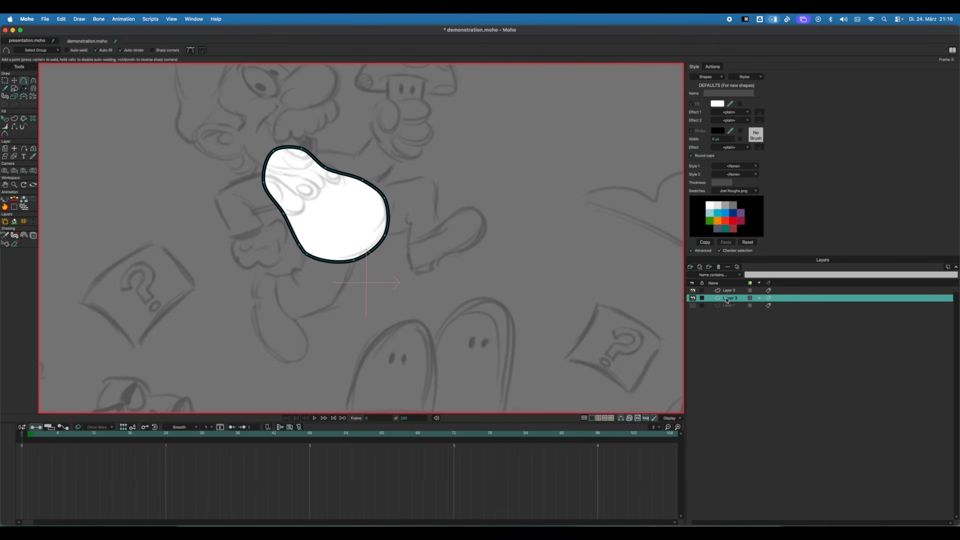
left_click(692, 298)
left_click(692, 297)
Check the sketch layer's settings without changing them and reselect the drawing layer beneath it.
double_click(724, 291)
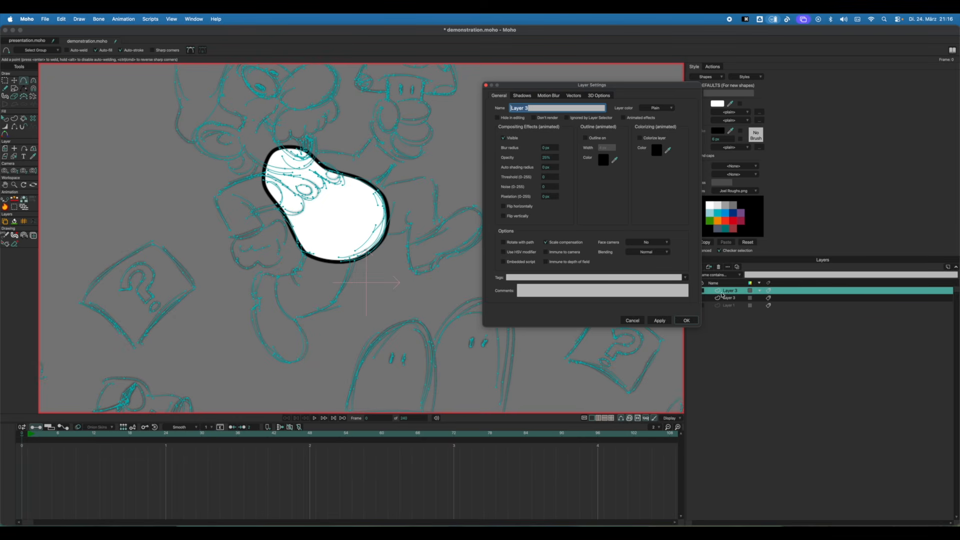
left_click(632, 320)
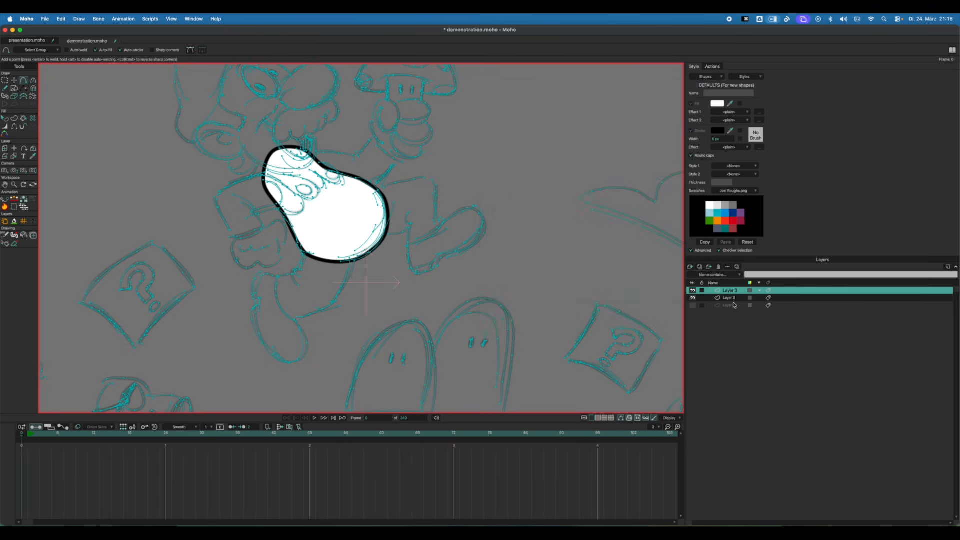
left_click(728, 297)
Begin Mario's front leg with Add Point, placing points from inside the belly down along the trouser hem.
left_click_drag(417, 214, 439, 253)
key("f")
mouse_move(330, 219)
left_mouse_down()
mouse_move(355, 210)
mouse_move(365, 194)
mouse_move(363, 211)
left_mouse_up()
scroll(338, 235, "up", 2)
scroll(338, 235, "up", 2)
scroll(364, 197, "down", 1)
scroll(365, 198, "up", 1)
key("a")
scroll(390, 200, "down", 3)
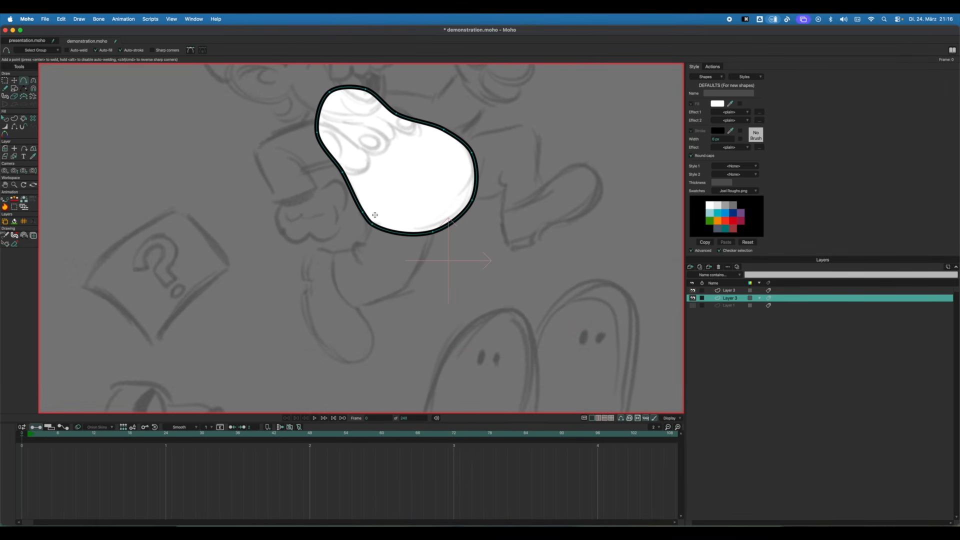
mouse_move(375, 216)
left_mouse_down()
mouse_move(365, 253)
mouse_move(366, 241)
mouse_move(335, 255)
mouse_move(361, 241)
mouse_move(346, 257)
mouse_move(336, 251)
left_mouse_up()
left_click_drag(335, 251, 348, 302)
Extend the leg curve with stray points across the surrounding sketch and remove them again by deleting and undoing.
mouse_move(371, 303)
left_mouse_down()
mouse_move(360, 309)
mouse_move(385, 299)
mouse_move(414, 343)
mouse_move(466, 279)
left_mouse_up()
mouse_move(480, 367)
left_mouse_down()
mouse_move(531, 346)
mouse_move(544, 258)
left_mouse_up()
mouse_move(637, 216)
left_mouse_down()
mouse_move(584, 143)
mouse_move(517, 189)
mouse_move(537, 215)
mouse_move(505, 227)
left_mouse_up()
mouse_move(503, 223)
left_mouse_down()
mouse_move(569, 211)
mouse_move(578, 200)
mouse_move(551, 249)
mouse_move(496, 250)
mouse_move(504, 291)
mouse_move(601, 293)
left_mouse_up()
key("Delete")
key("Delete")
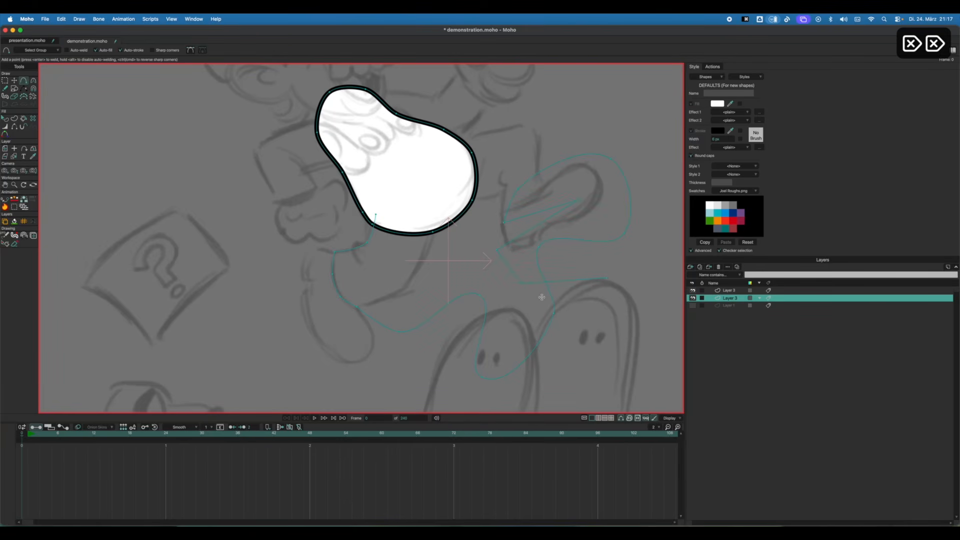
key("super+z")
key("super+z")
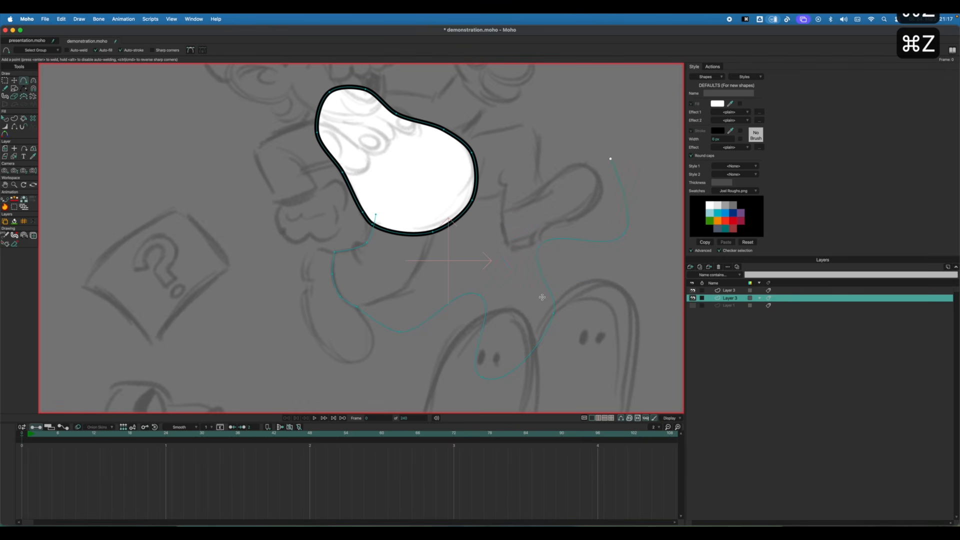
key("super+z")
Close the leg shape so its upper end overlaps the belly, and sharpen the lowest hem point with the Curvature tool.
mouse_move(356, 306)
left_mouse_down()
mouse_move(403, 289)
mouse_move(433, 246)
mouse_move(435, 211)
mouse_move(396, 200)
mouse_move(406, 208)
mouse_move(375, 216)
left_mouse_up()
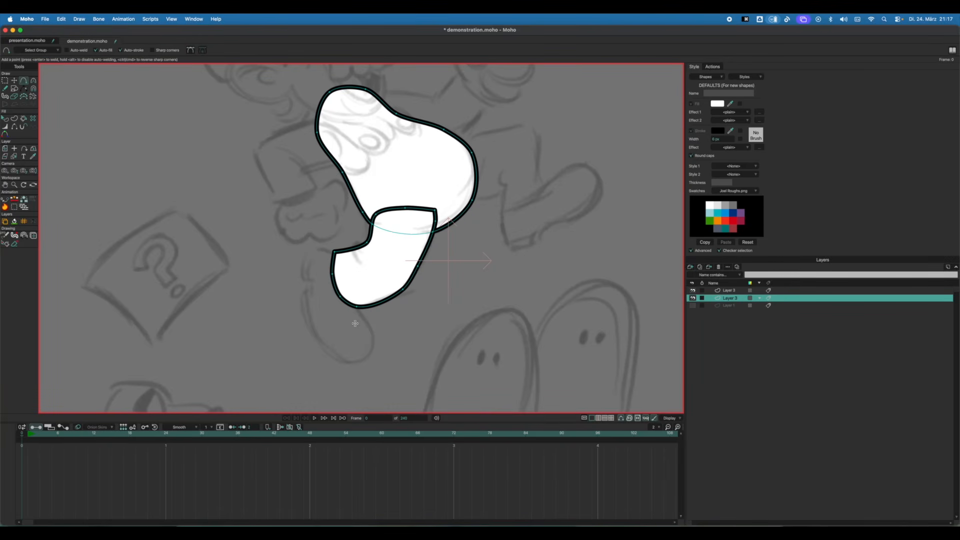
key("c")
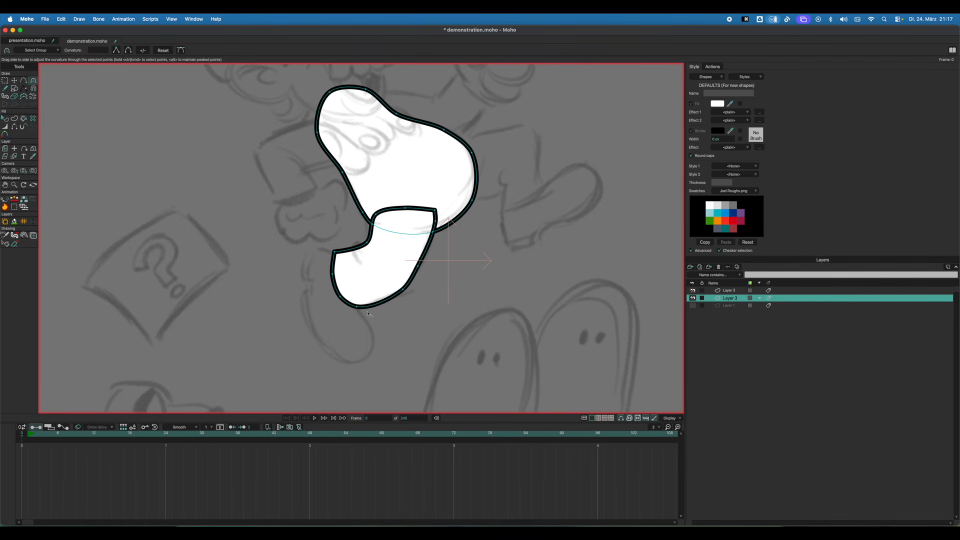
key("c")
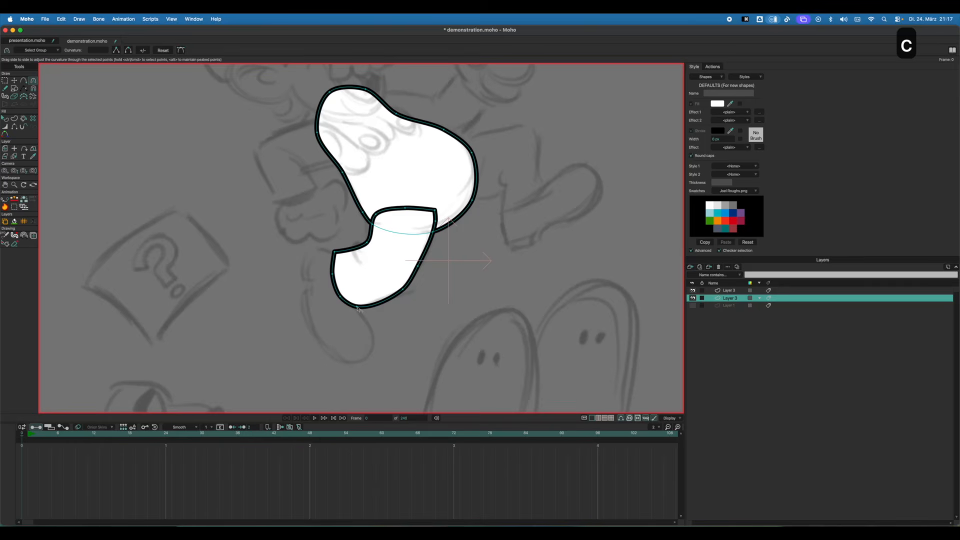
left_click(358, 307)
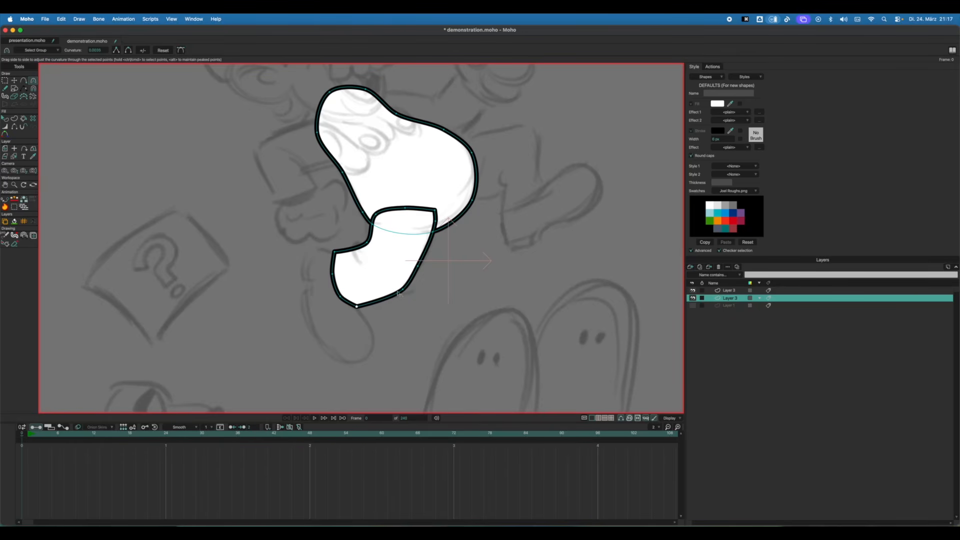
Hide the leg's upper outline edges where they overlap the belly using the Hide Edge tool.
key("h")
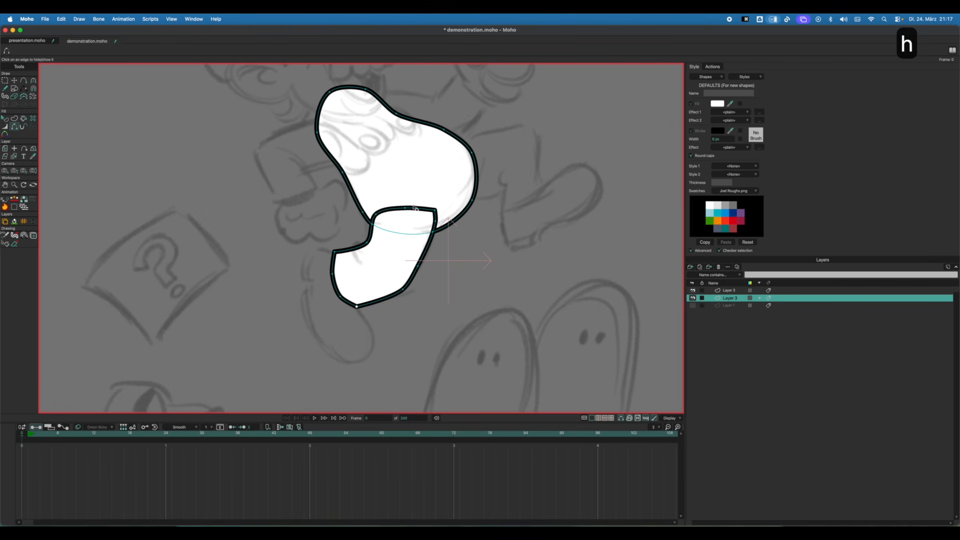
left_click(395, 209)
left_click(419, 207)
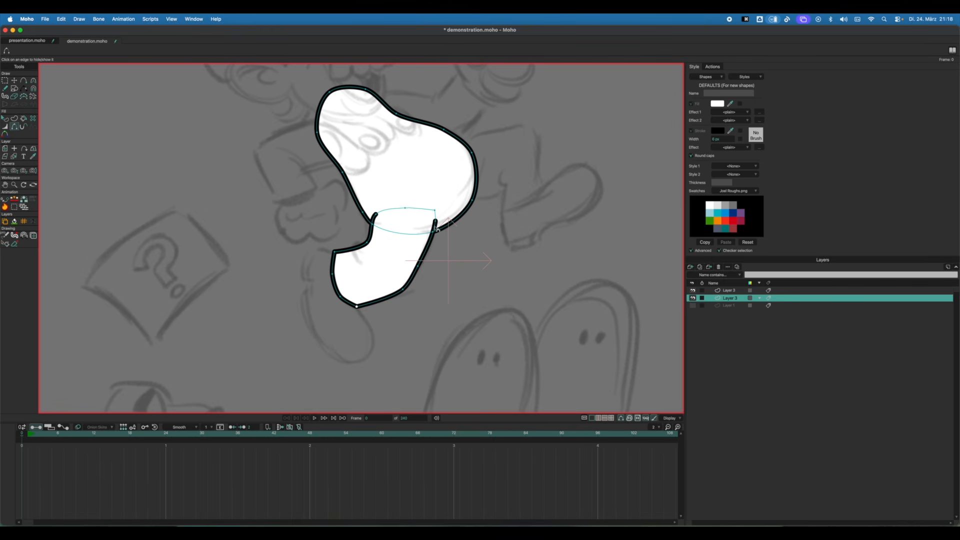
left_click(435, 228)
key("super+z")
Move the leg outline's open end points onto the belly contour and adjust the stroke width there with Line Width.
key("t")
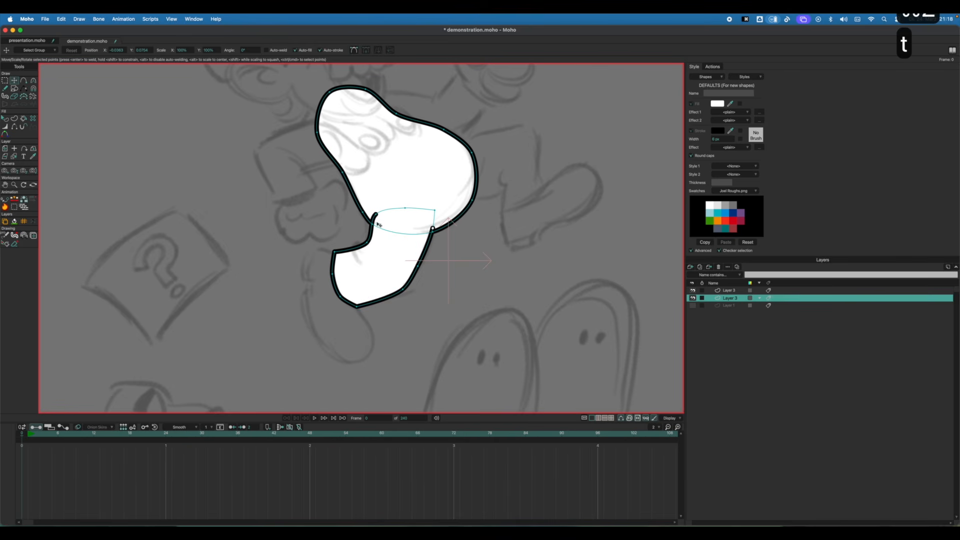
left_click_drag(376, 215, 376, 220)
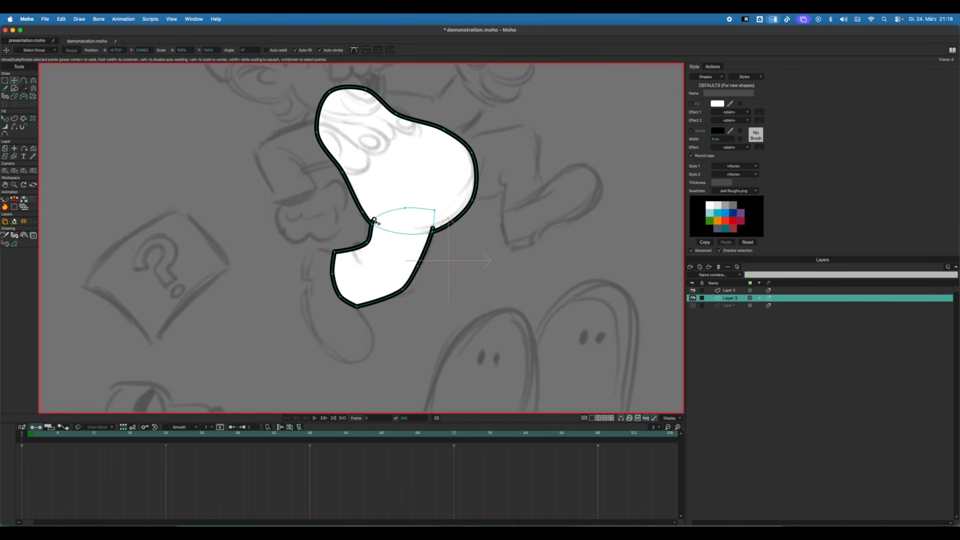
key("w")
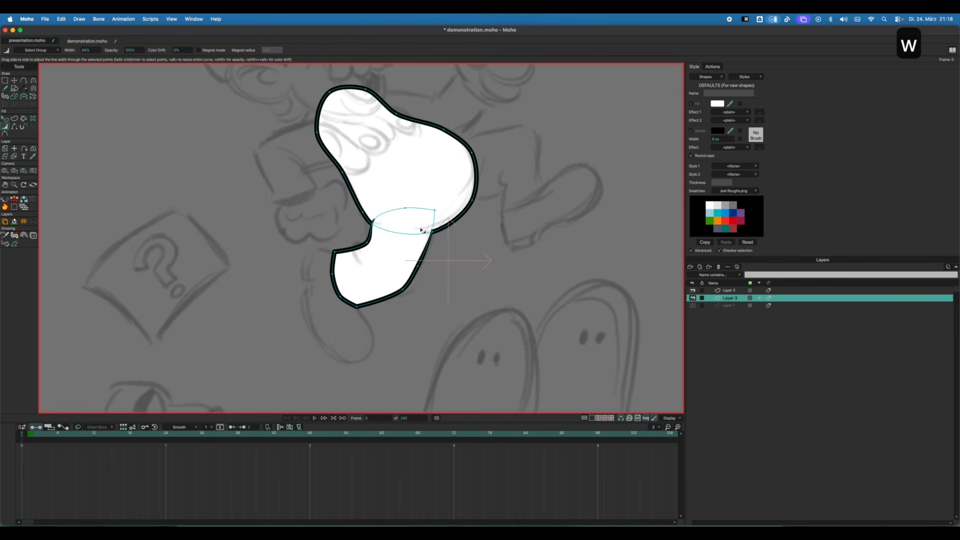
left_click_drag(420, 228, 424, 228)
Nudge the point on the leg's outer edge with Transform Points to refine its contour.
key("f")
left_click_drag(499, 230, 469, 242)
scroll(470, 242, "down", 3)
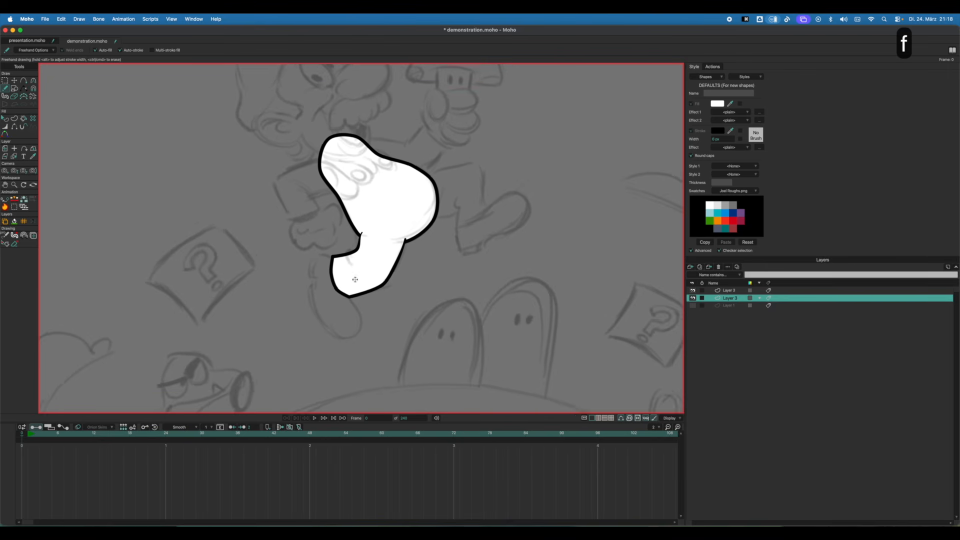
scroll(356, 285, "up", 3)
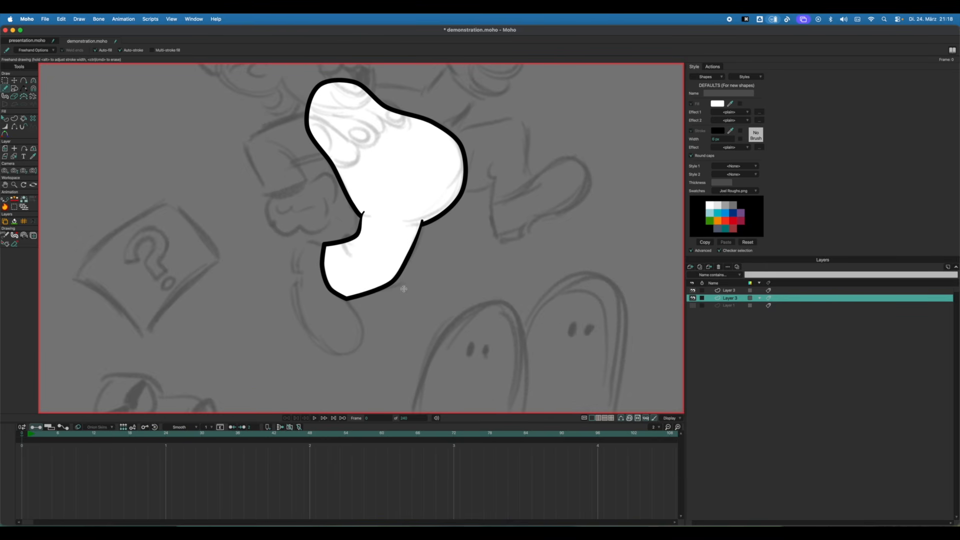
key("t")
left_click_drag(407, 261, 408, 258)
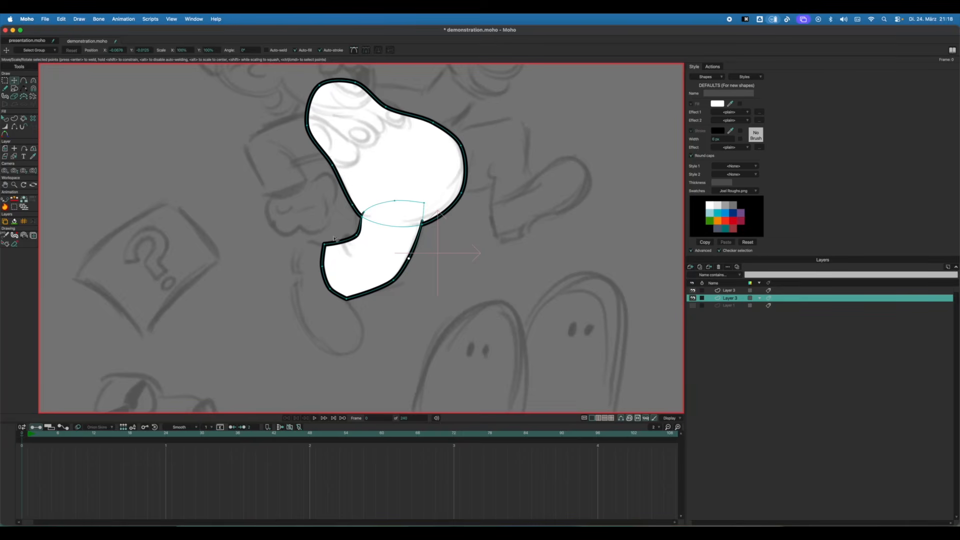
Examine how the leg joins the belly and inspect the line width and curvature at the trouser hem point.
key("f")
scroll(391, 245, "down", 2)
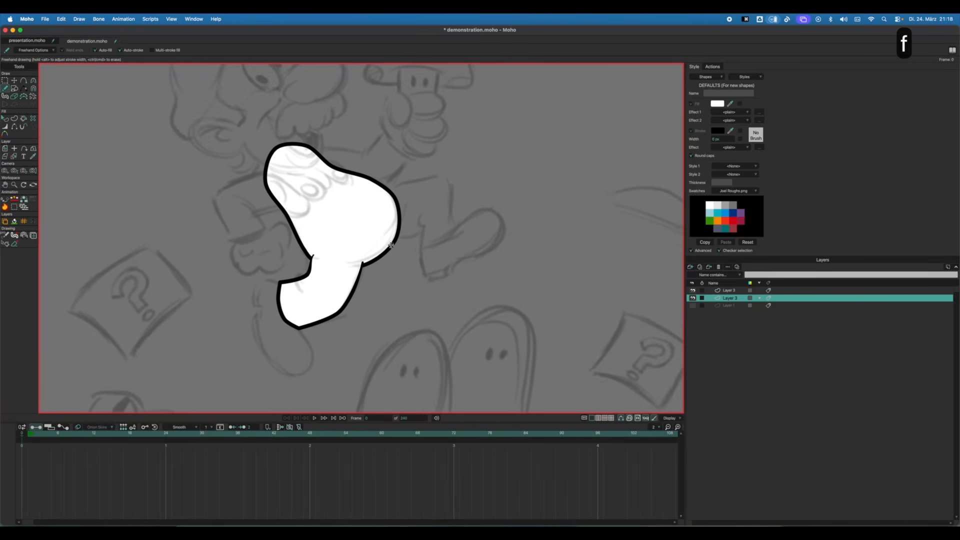
scroll(390, 245, "down", 2)
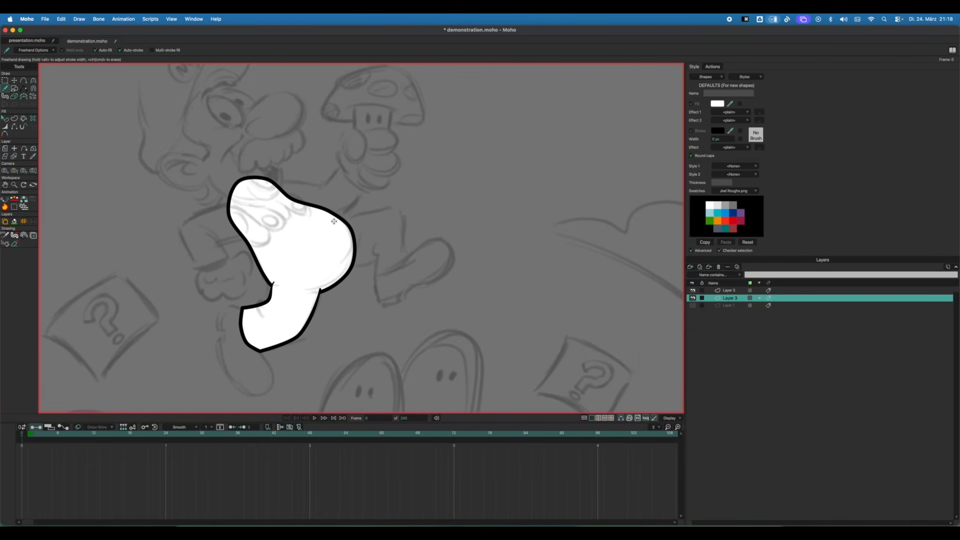
scroll(281, 288, "up", 3)
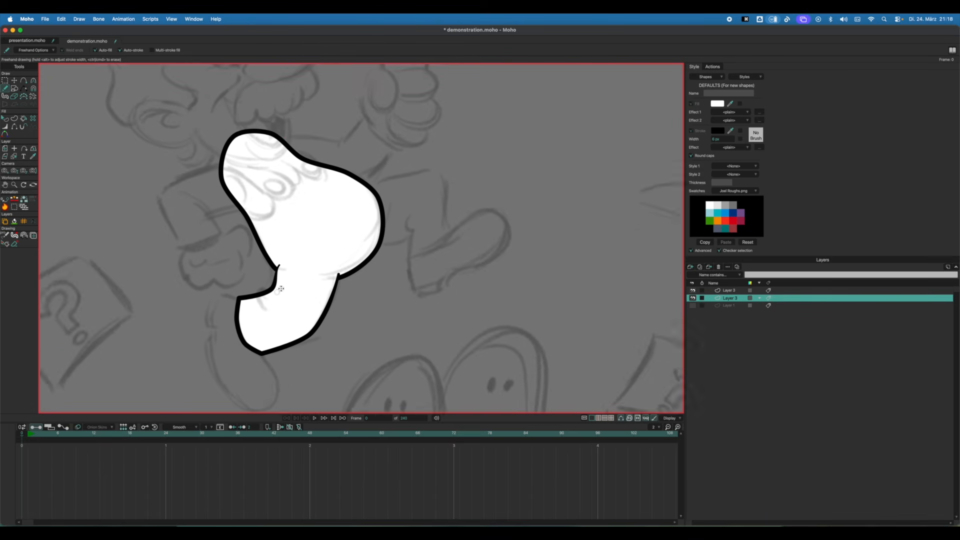
scroll(281, 288, "down", 3)
scroll(281, 288, "left", 3)
key("w")
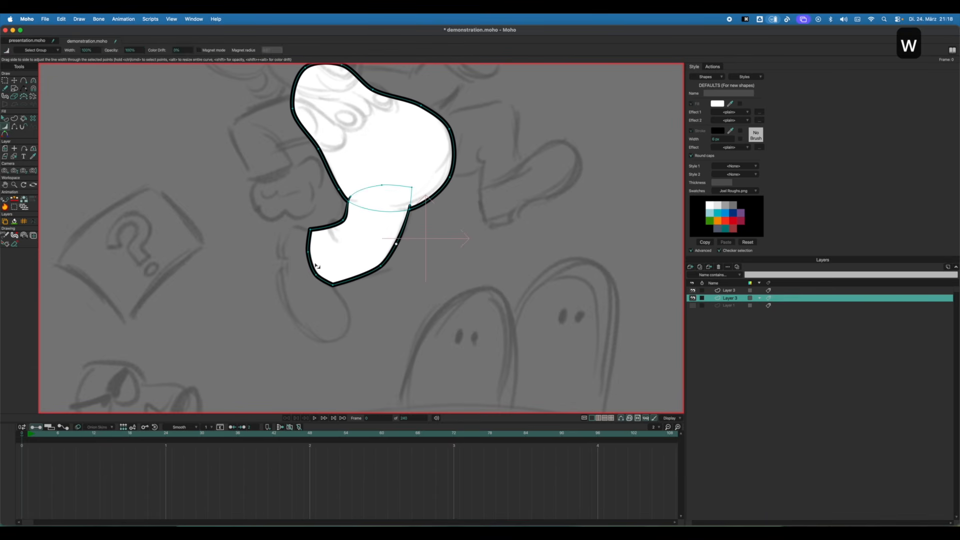
key("c")
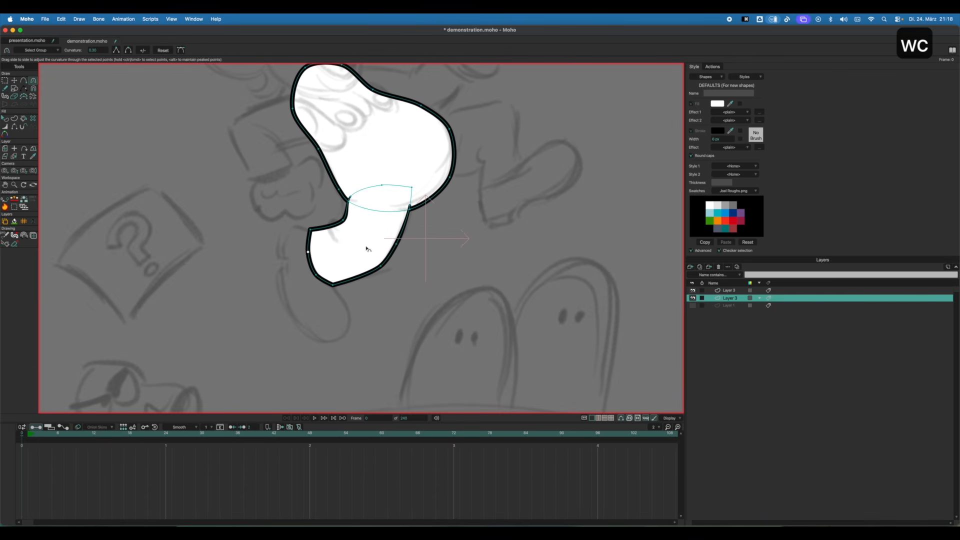
key("f")
scroll(338, 243, "left", 2)
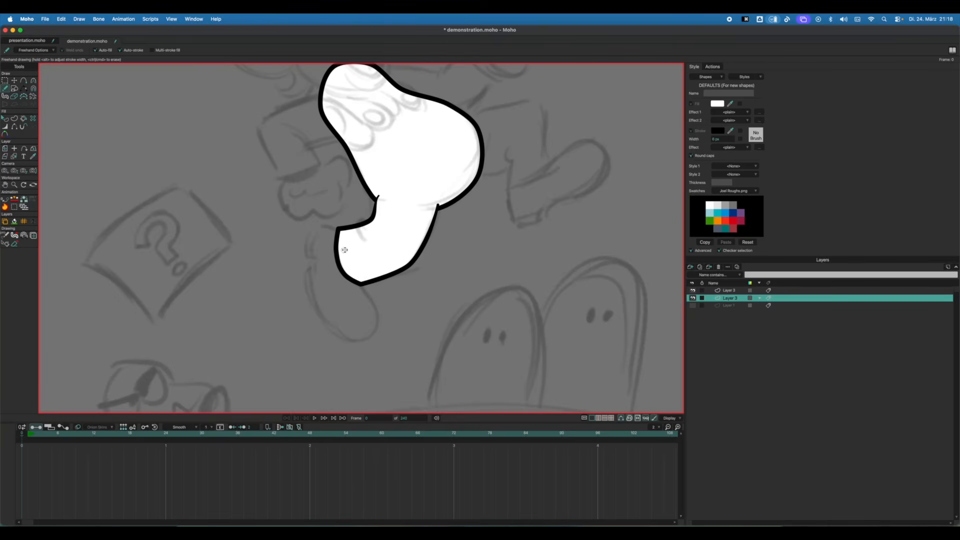
Trace Mario's shoe as a filled shape overlapping the trouser hem, with a small heel notch and no outline on the overlapping edge.
key("f")
key("a")
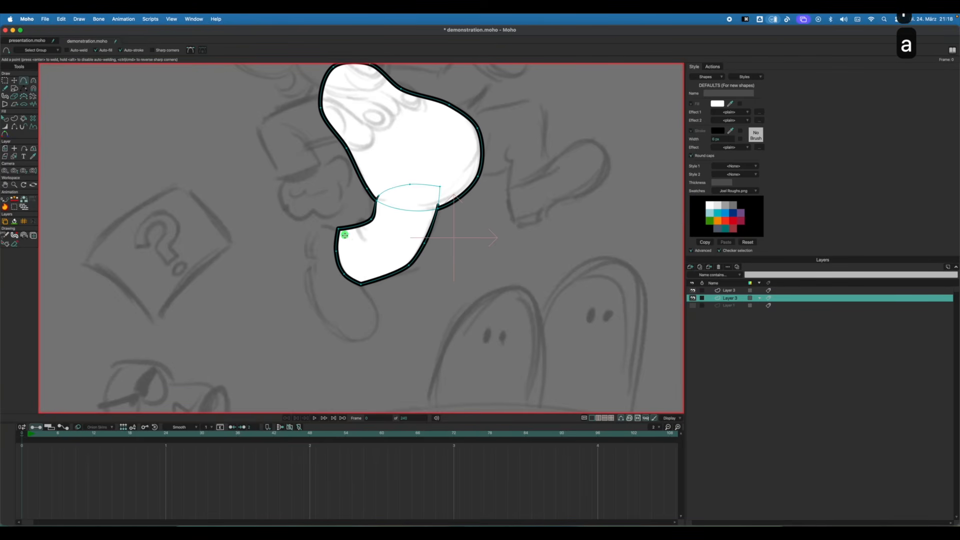
mouse_move(329, 227)
left_mouse_down()
mouse_move(306, 270)
mouse_move(316, 308)
mouse_move(333, 338)
mouse_move(356, 344)
mouse_move(372, 336)
mouse_move(380, 313)
mouse_move(347, 260)
left_mouse_up()
Select the shoe shape and send it behind the leg so the trouser hem overlaps it.
key("q")
scroll(428, 278, "up", 3)
scroll(420, 292, "down", 1)
left_click(419, 293)
scroll(457, 271, "down", 2)
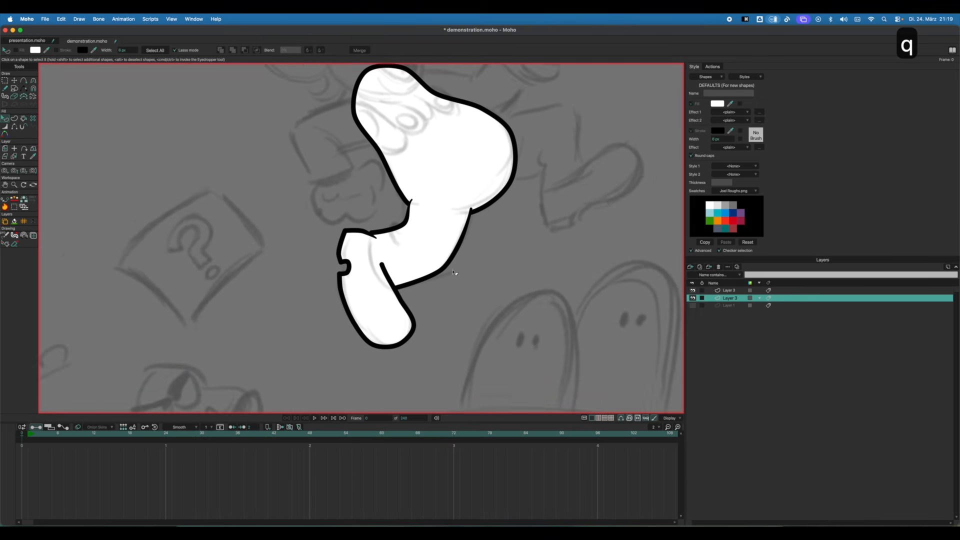
left_click_drag(456, 271, 395, 283)
left_click(326, 310)
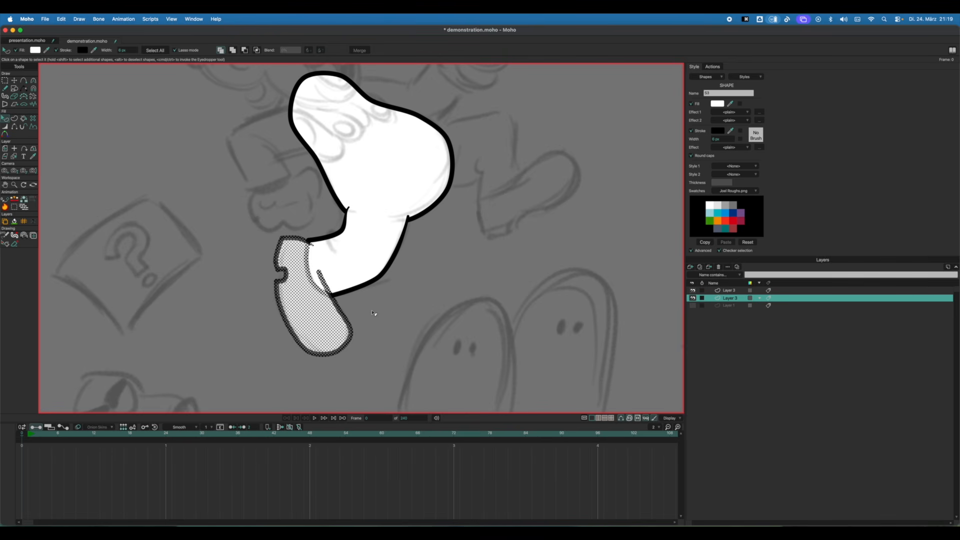
key("shift+Page_Down")
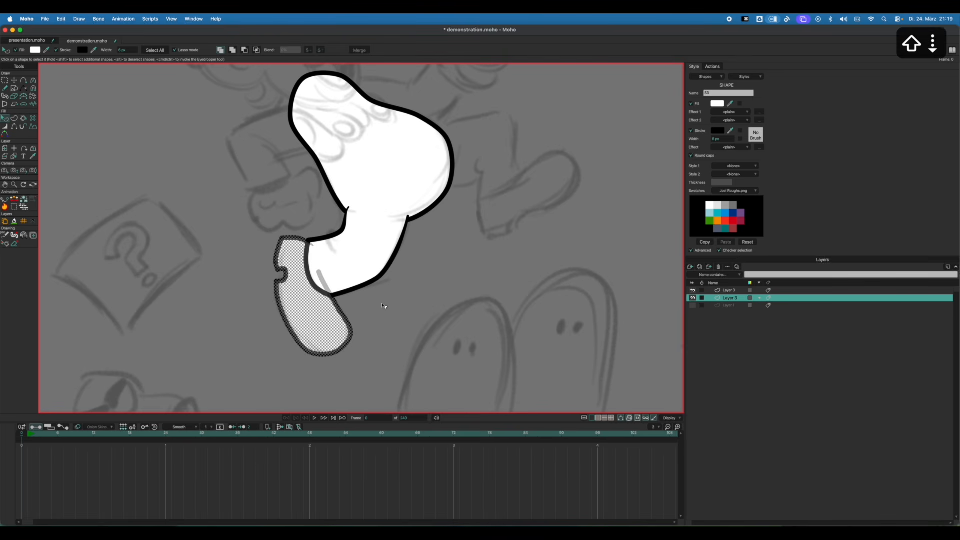
left_click(383, 306)
key("f")
Trace Mario's bent arm from shoulder to cuff as a closed filled shape overlapping the belly's upper side.
scroll(250, 304, "down", 1)
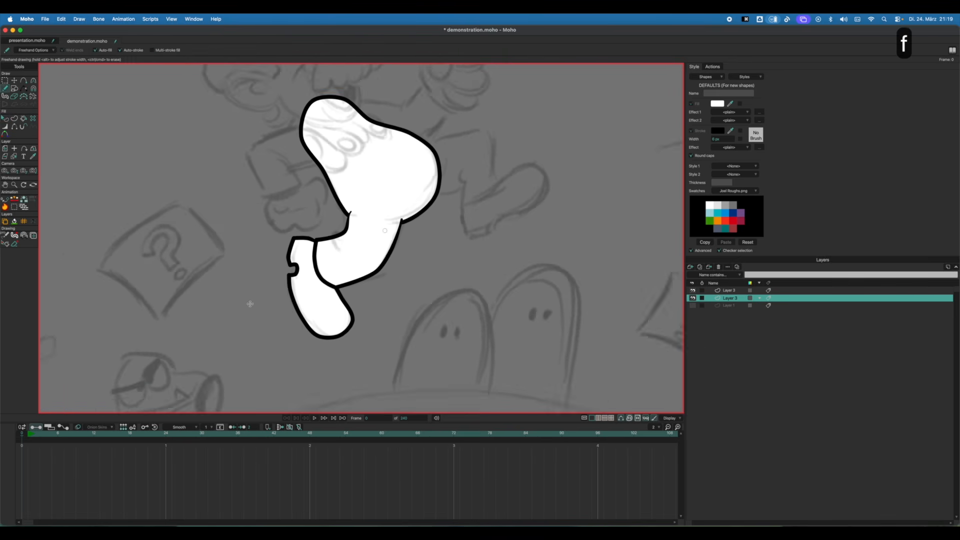
scroll(250, 303, "down", 1)
left_click_drag(374, 248, 318, 296)
mouse_move(226, 300)
left_mouse_down()
mouse_move(241, 307)
mouse_move(258, 289)
mouse_move(262, 299)
left_mouse_up()
mouse_move(300, 272)
left_mouse_down()
mouse_move(273, 296)
mouse_move(300, 313)
left_mouse_up()
left_click_drag(312, 232, 368, 238)
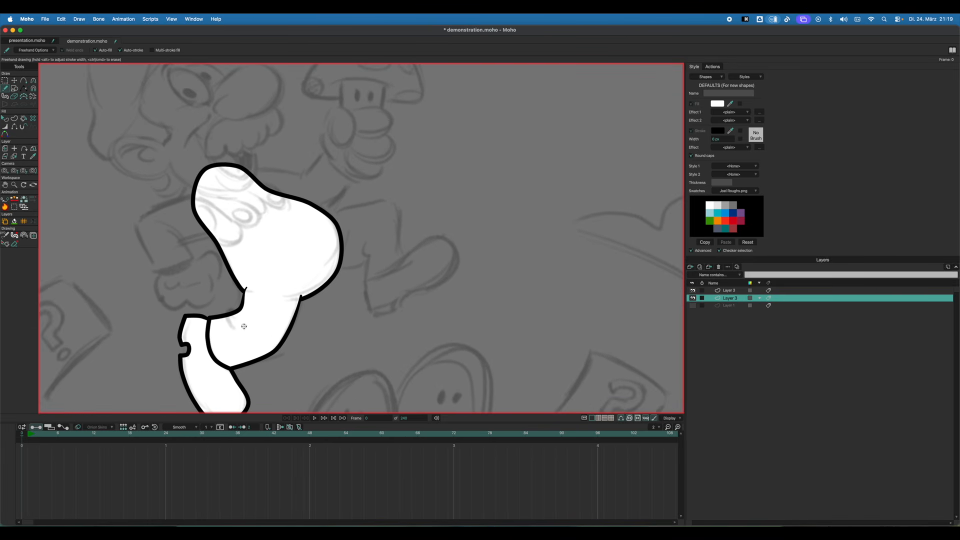
mouse_move(325, 240)
left_mouse_down()
mouse_move(304, 268)
mouse_move(329, 239)
left_mouse_up()
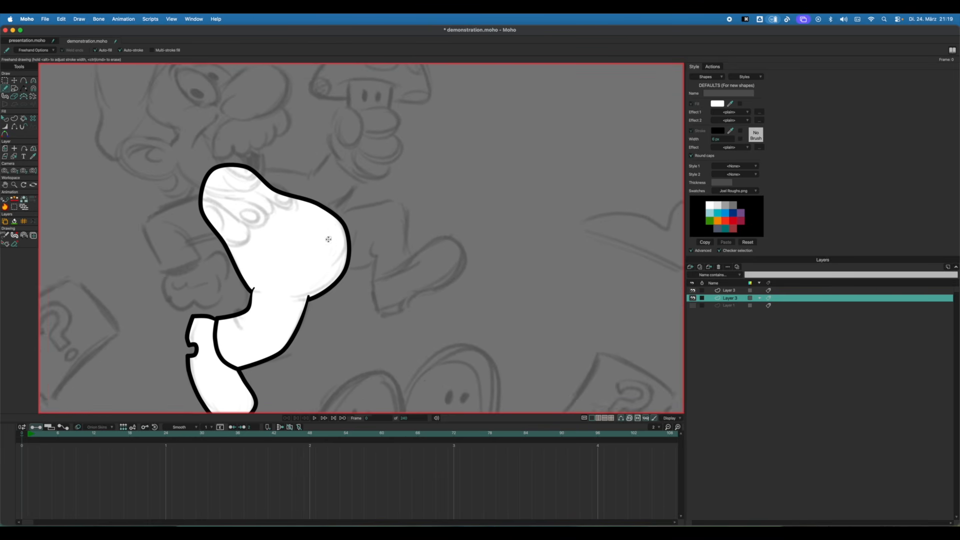
key("a")
left_click_drag(274, 188, 331, 185)
left_click_drag(271, 217, 306, 195)
left_click(283, 220)
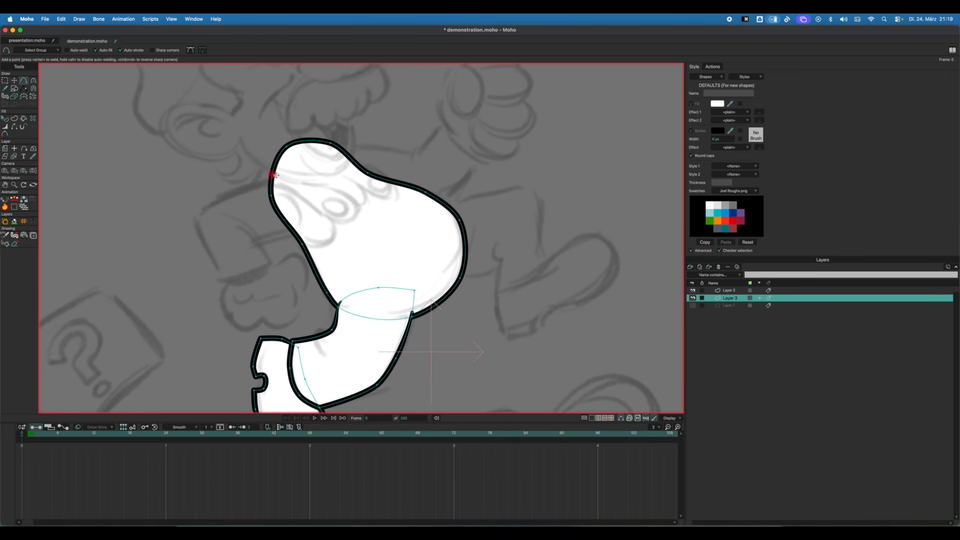
mouse_move(353, 212)
left_mouse_down()
mouse_move(374, 244)
mouse_move(348, 253)
left_mouse_up()
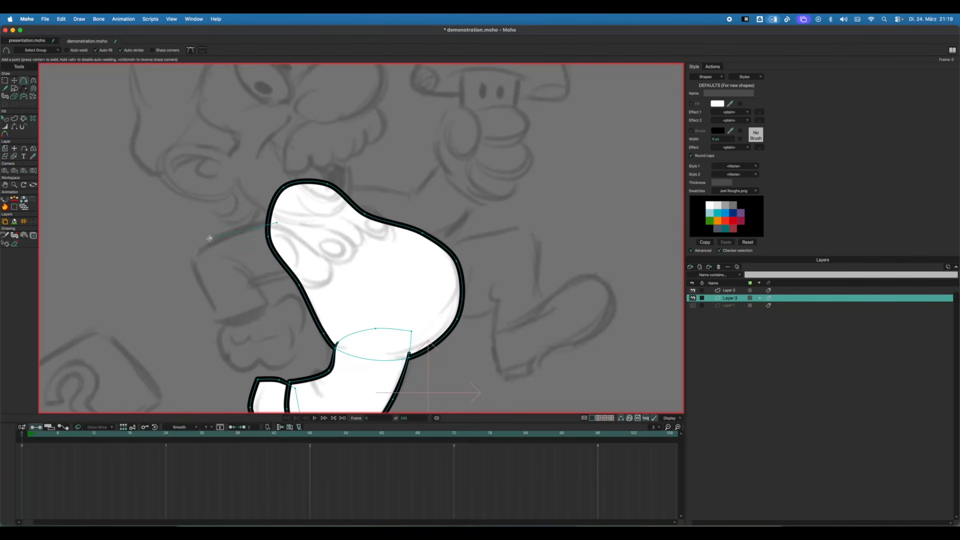
left_click_drag(209, 238, 238, 226)
left_click_drag(199, 272, 218, 322)
left_click_drag(290, 271, 298, 270)
left_click_drag(299, 269, 292, 240)
left_click_drag(291, 240, 277, 222)
Sharpen the arm's armpit and cuff corners with Curvature and nudge the arm's points into place.
key("t")
left_click(299, 270)
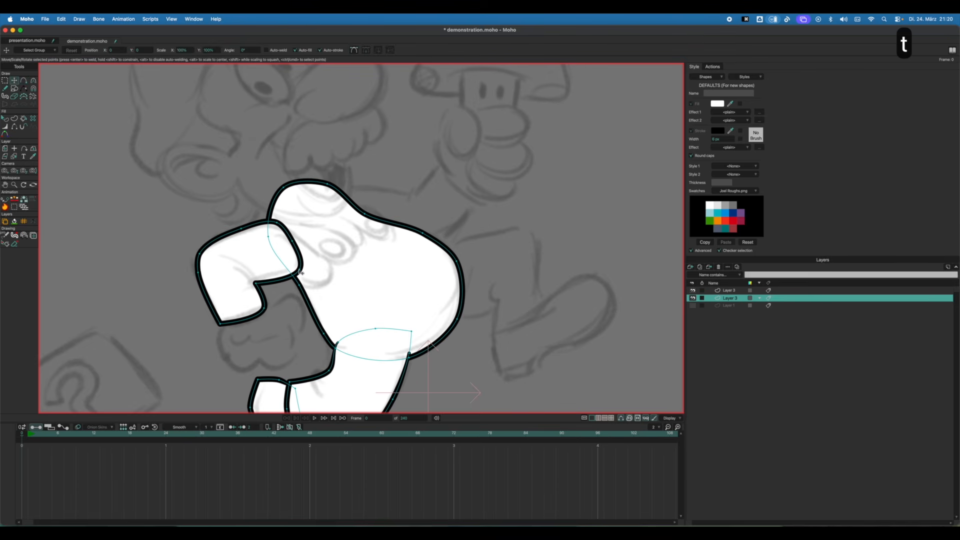
key("c")
left_click_drag(302, 275, 264, 306)
key("t")
key("c")
left_click_drag(264, 306, 50, 423)
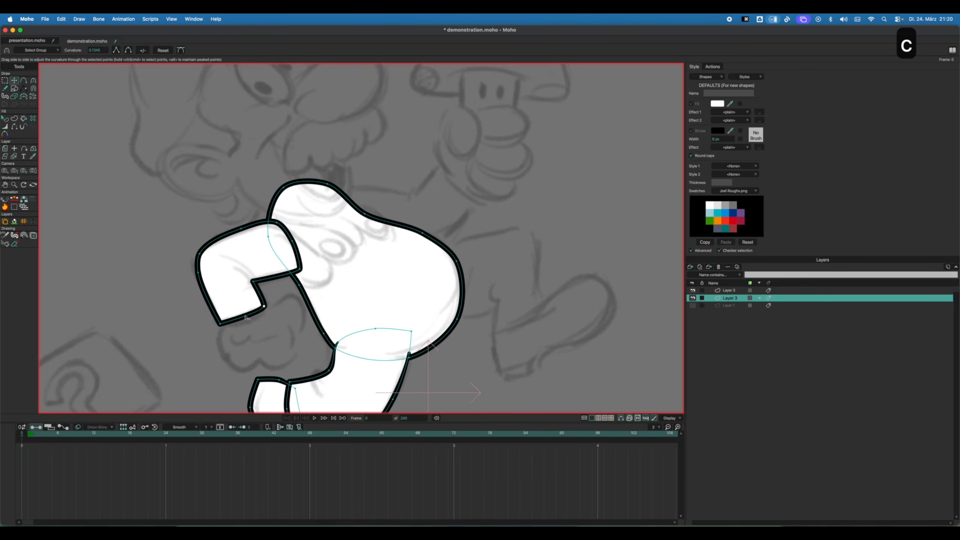
key("c")
left_click_drag(246, 317, 277, 305)
key("t")
left_click_drag(302, 270, 276, 224)
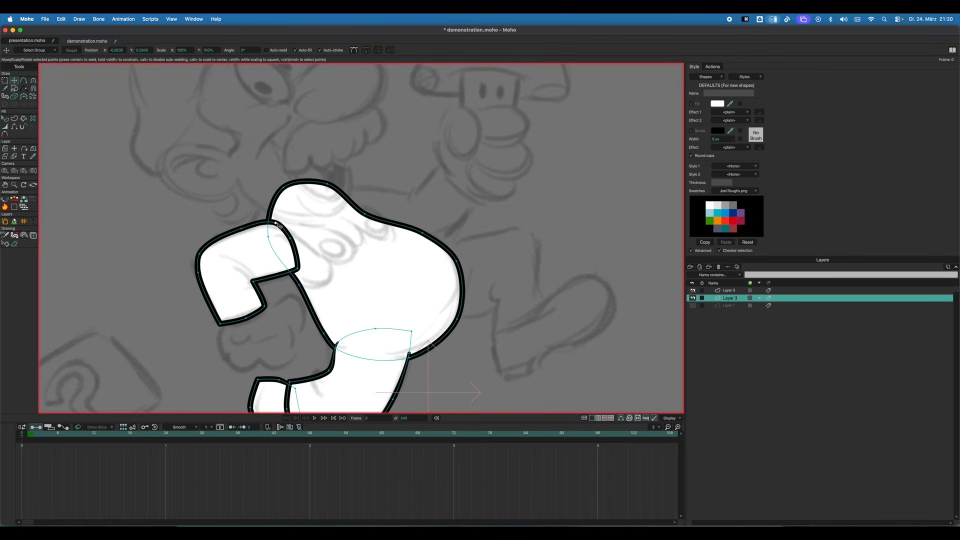
Hide the arm's edge inside the belly and refine the stroke at its open ends with Transform Points and Line Width.
key("h")
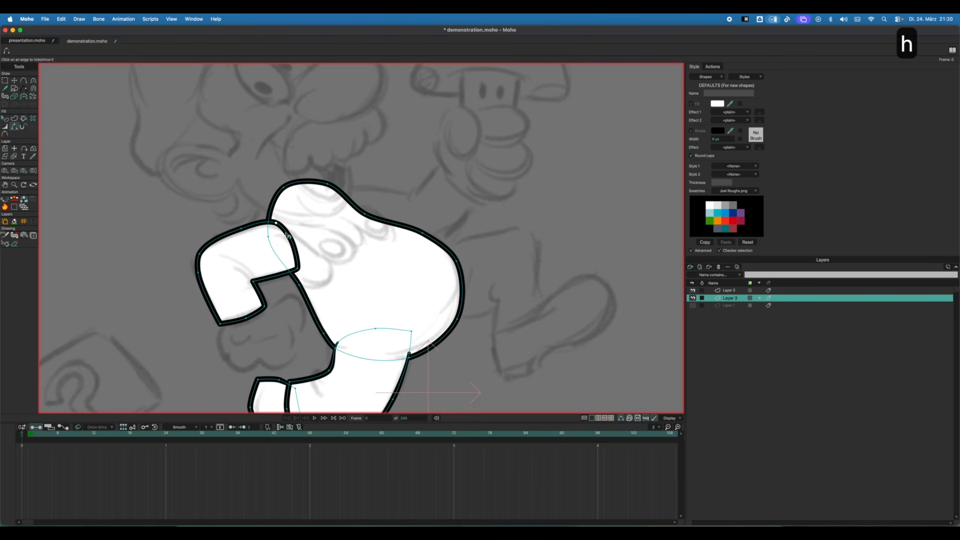
left_click(297, 255)
key("c")
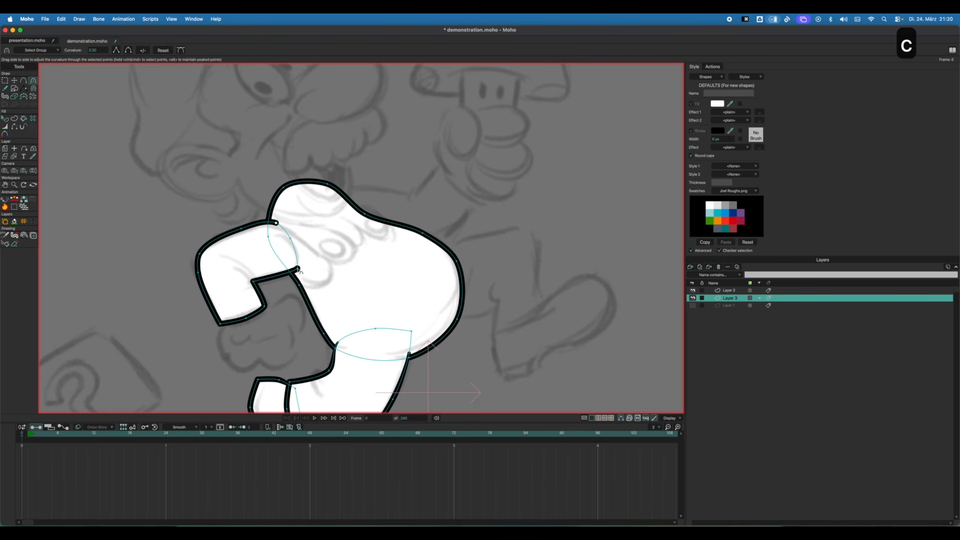
left_click_drag(299, 269, 258, 274)
key("t")
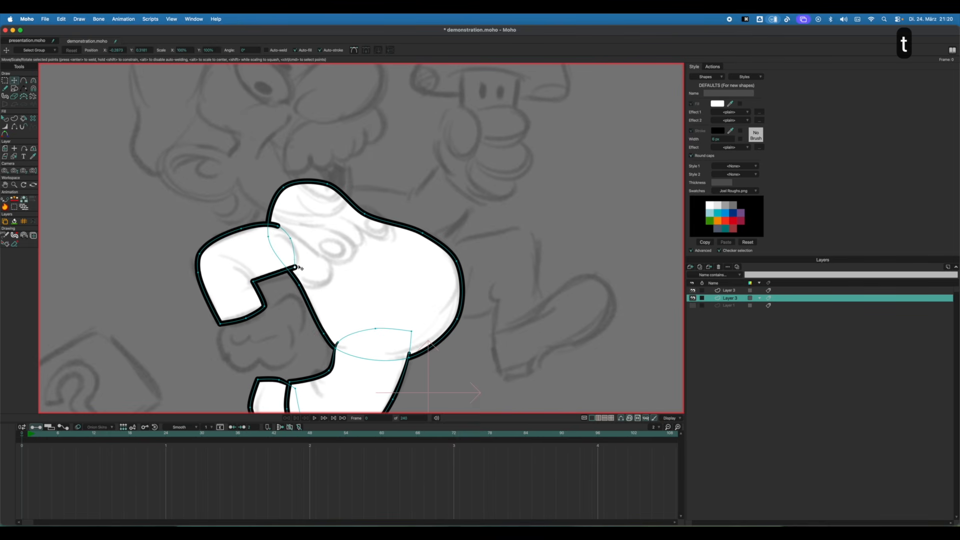
key("w")
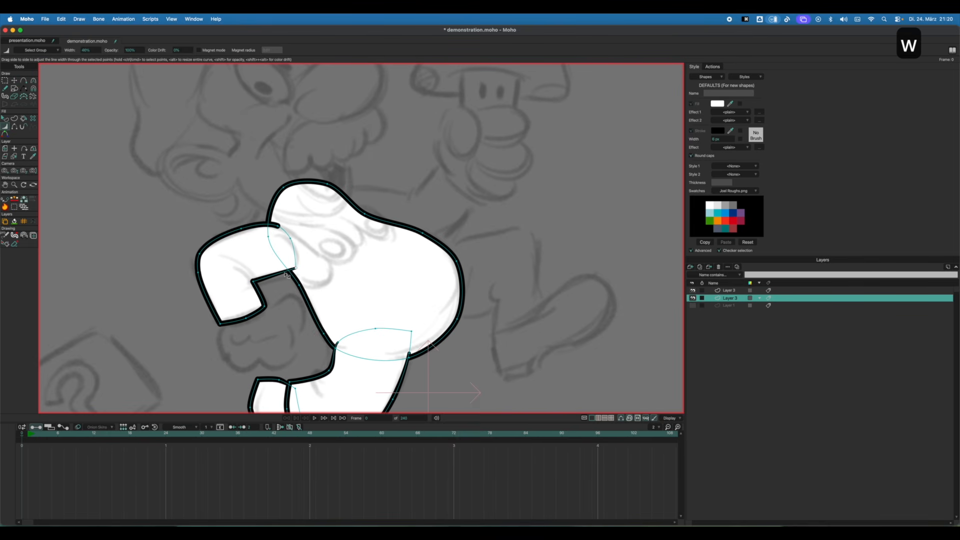
key("f")
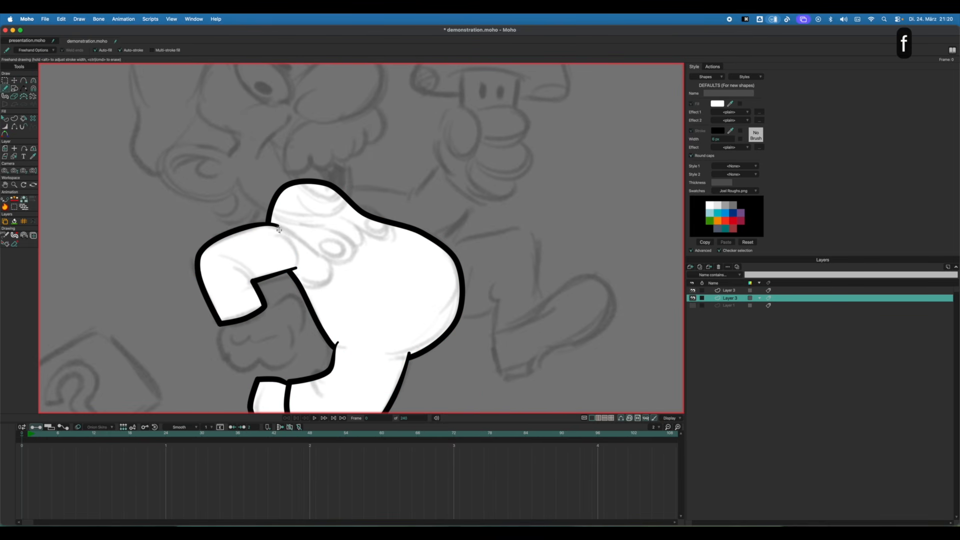
Nudge the open end point at the top of the shoulder with Transform Points.
scroll(300, 222, "down", 3)
scroll(300, 222, "left", 3)
scroll(234, 268, "down", 2)
scroll(278, 217, "up", 3)
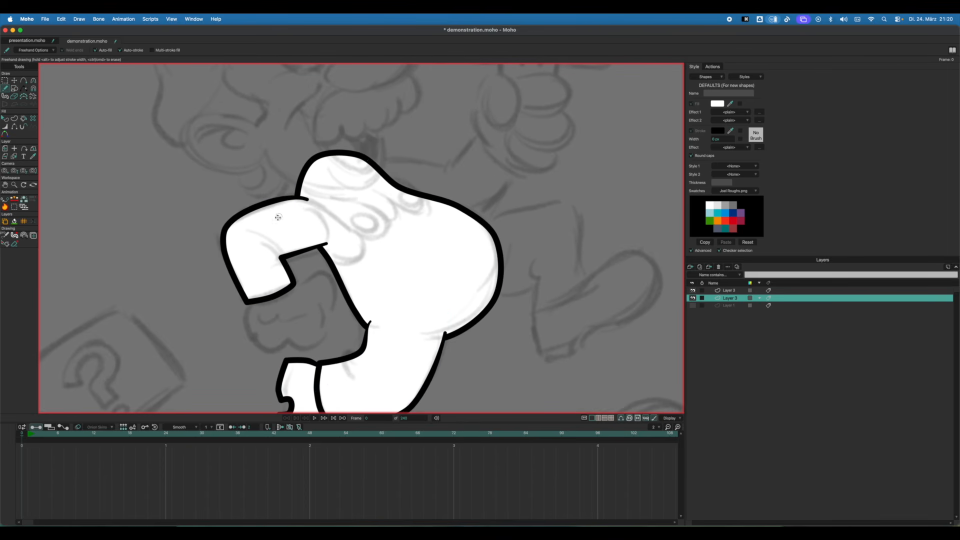
key("t")
left_click_drag(310, 196, 267, 209)
key("f")
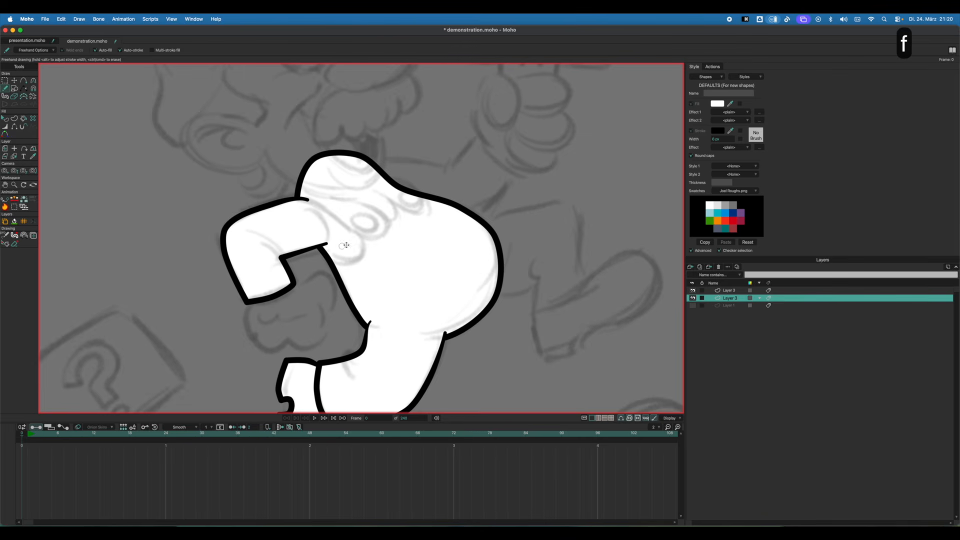
Trace Mario's clenched hand with thumb and finger bumps as a closed filled shape overlapping the sleeve cuff.
scroll(296, 273, "down", 5)
scroll(297, 273, "up", 6)
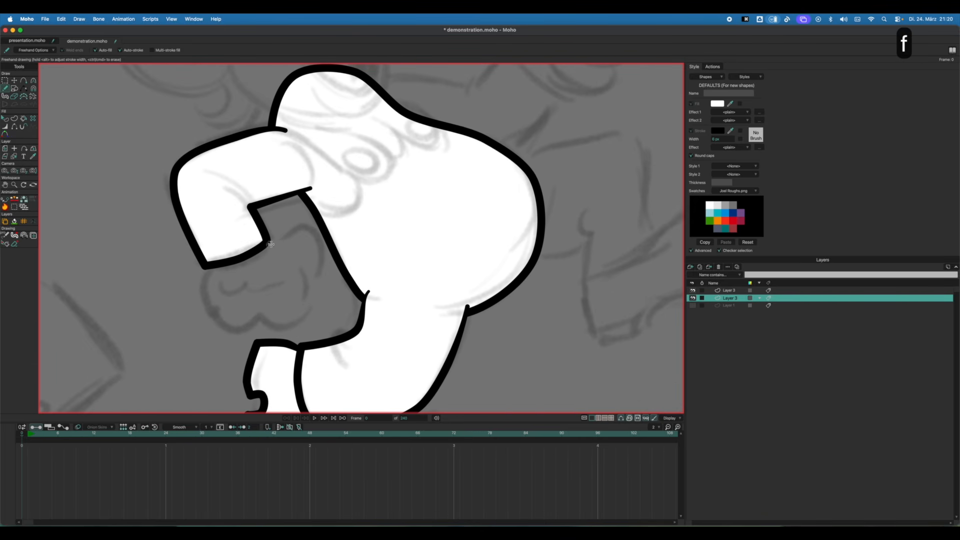
key("a")
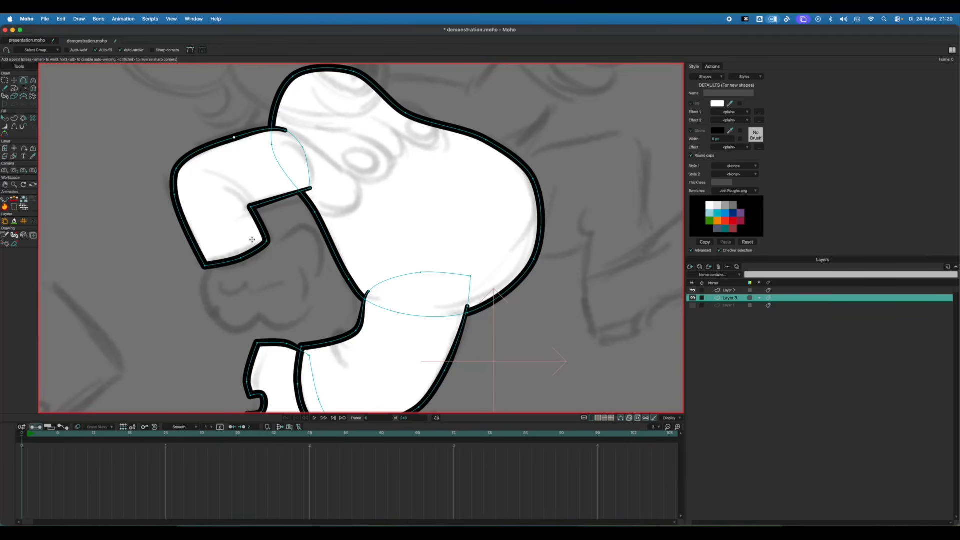
left_click_drag(279, 243, 302, 228)
left_click_drag(206, 266, 251, 240)
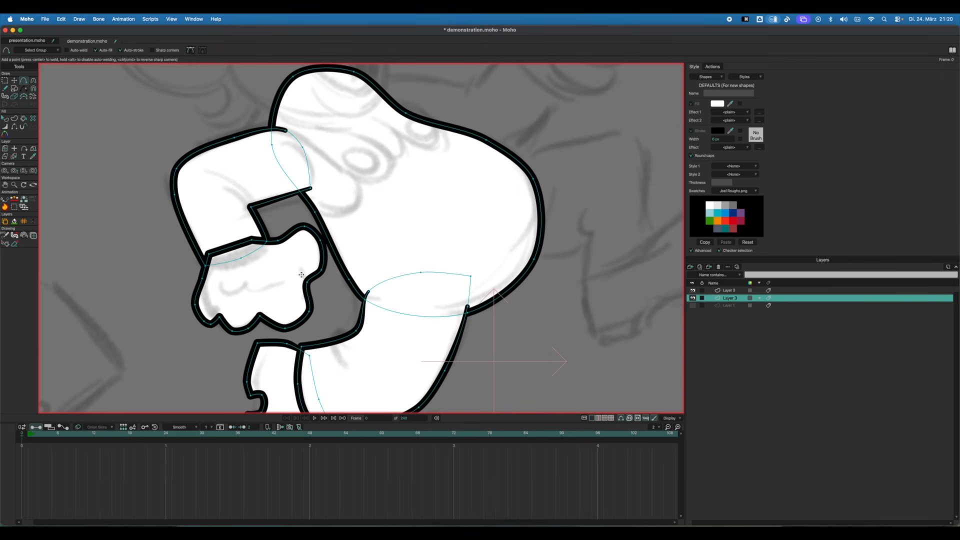
Adjust the finger and thumb points of the hand with Transform Points and Curvature to match the sketch.
key("q")
key("t")
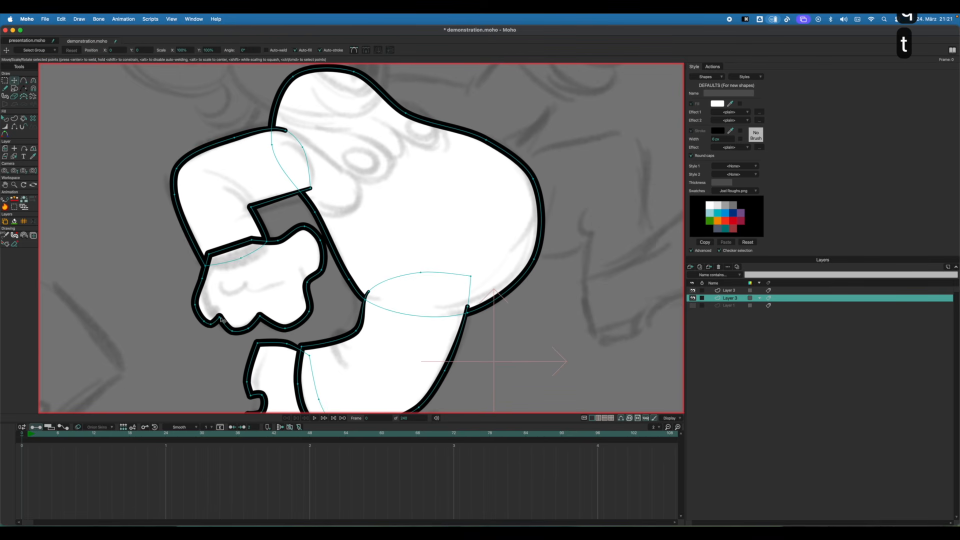
left_click_drag(220, 317, 304, 313)
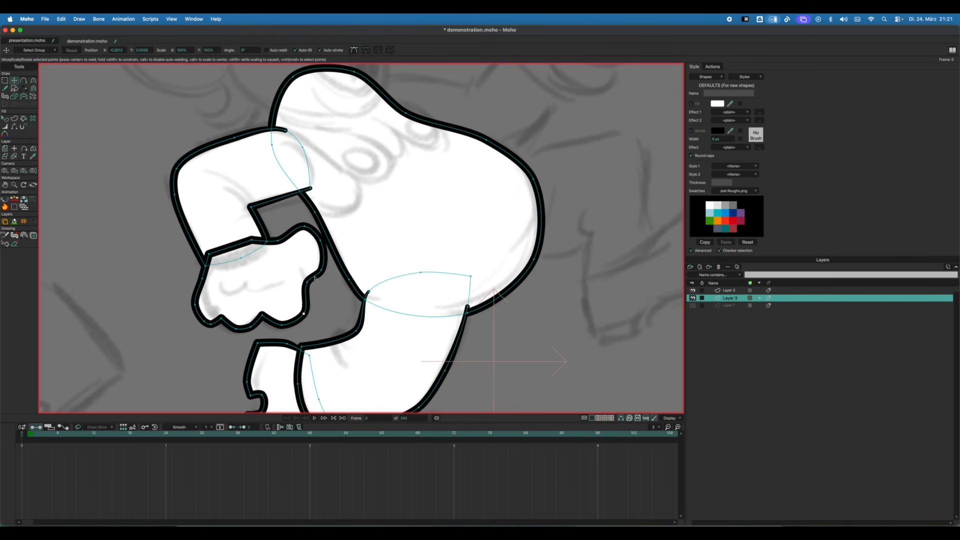
left_click_drag(310, 281, 283, 244)
key("c")
key("t")
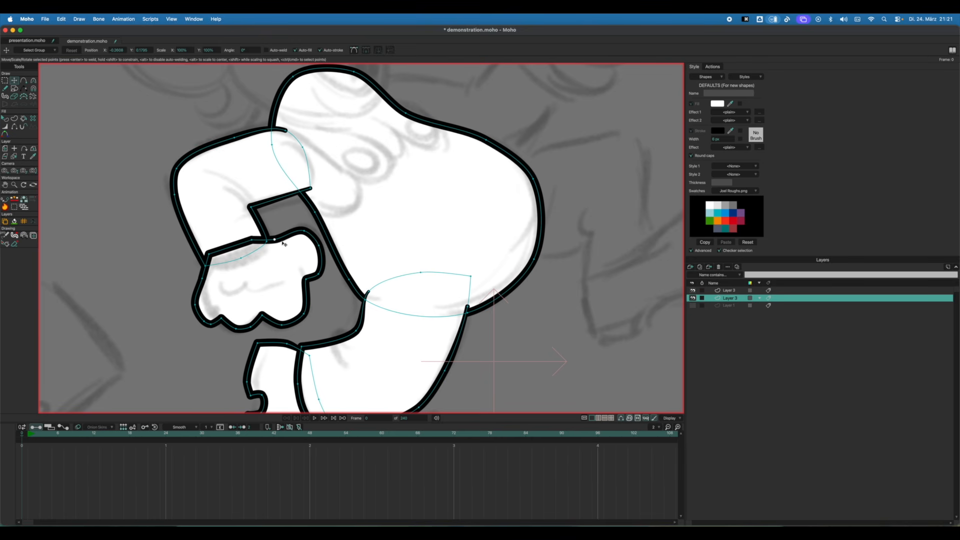
Select the hand shape and send it behind the sleeve cuff.
key("q")
left_click(297, 278)
key("shift+Down")
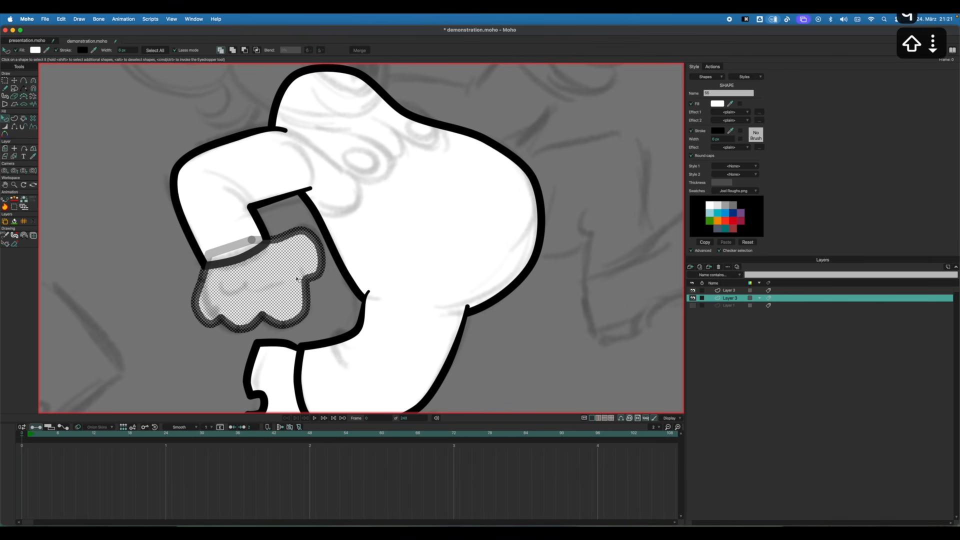
key("f")
key("q")
left_click(168, 275)
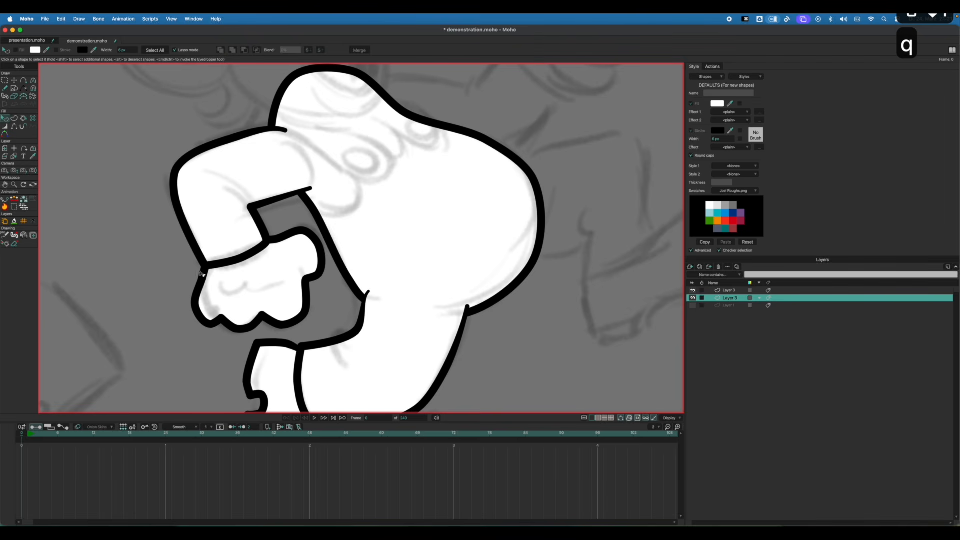
Nudge the points on the hand's outer edge with Transform Points to refine its contour below the cuff.
scroll(356, 230, "down", 5)
scroll(295, 261, "up", 2)
scroll(385, 237, "up", 2)
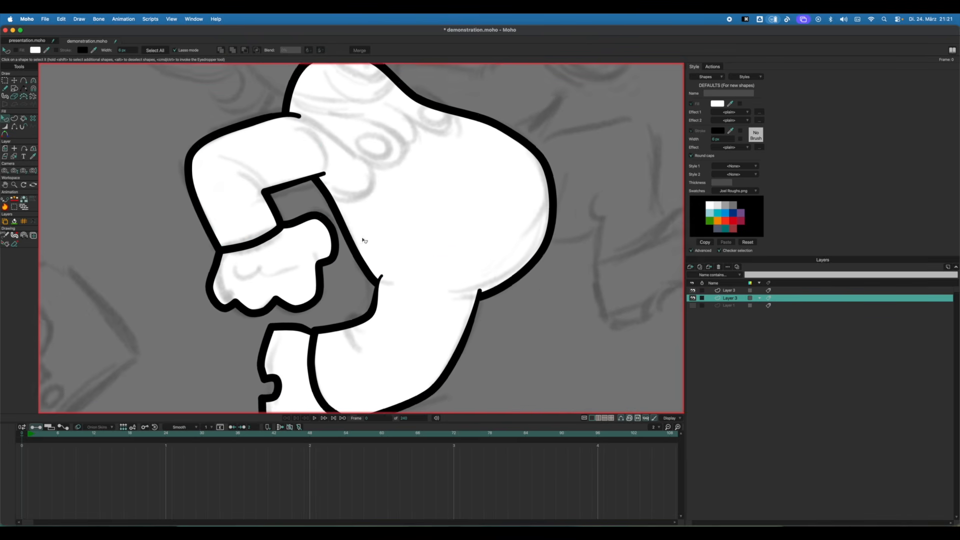
key("t")
mouse_move(217, 305)
left_mouse_down()
mouse_move(214, 289)
mouse_move(254, 315)
mouse_move(225, 306)
mouse_move(218, 291)
left_mouse_up()
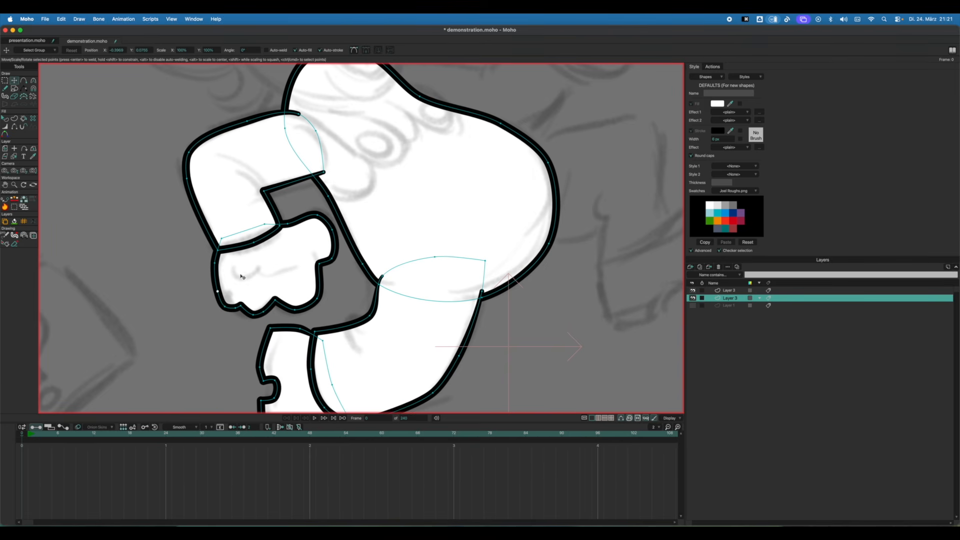
key("f")
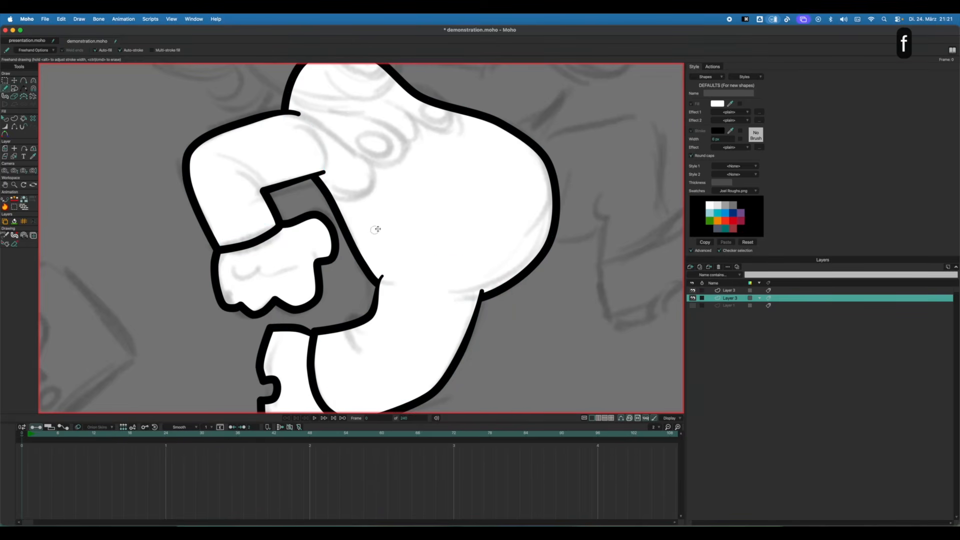
Trace Mario's raised back leg with its trouser hem as a closed filled shape overlapping the belly.
scroll(373, 201, "down", 2)
scroll(390, 204, "down", 3)
mouse_move(435, 197)
left_mouse_down()
mouse_move(317, 272)
mouse_move(340, 242)
left_mouse_up()
scroll(325, 265, "down", 2)
key("a")
scroll(340, 242, "up", 4)
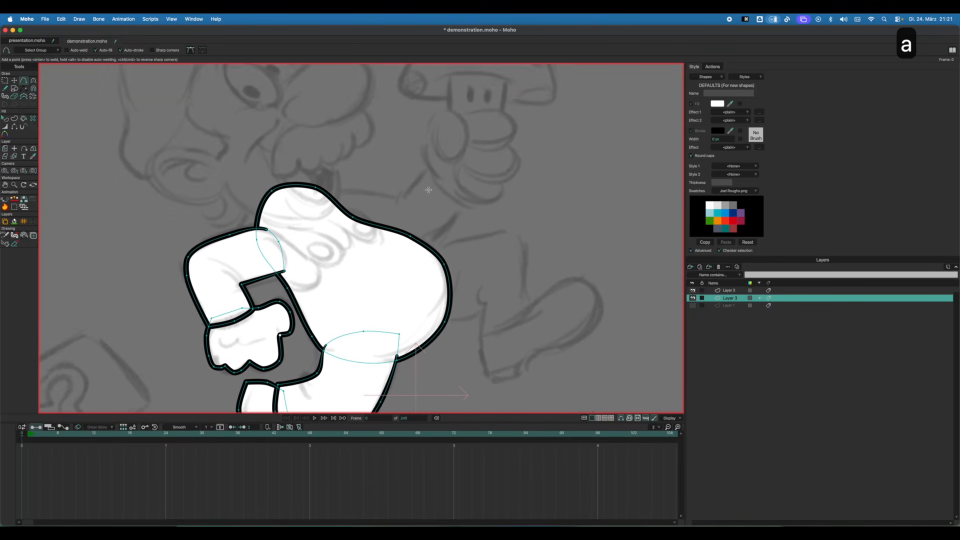
left_click_drag(448, 189, 374, 169)
mouse_move(317, 208)
left_mouse_down()
mouse_move(376, 183)
mouse_move(358, 188)
left_mouse_up()
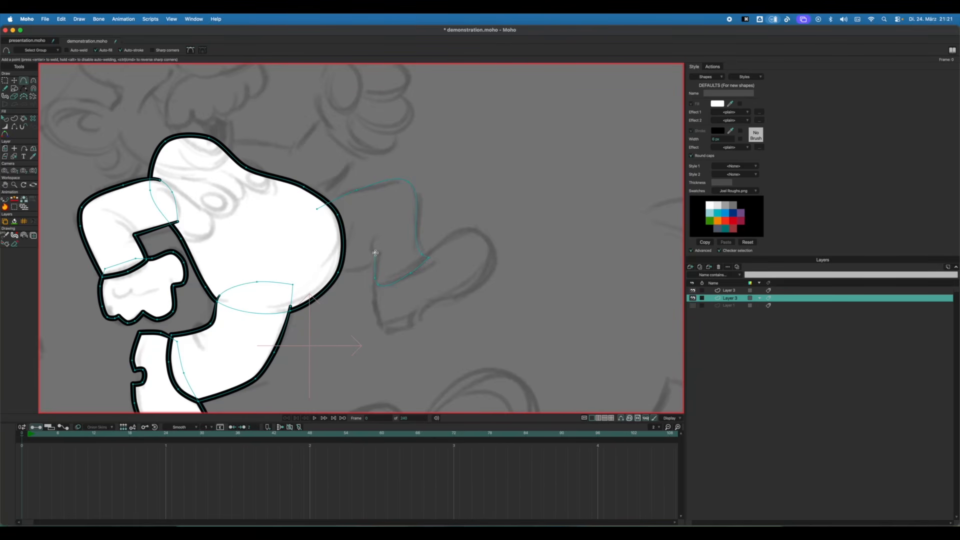
left_click(317, 282)
left_click(319, 243)
left_click(320, 217)
left_click_drag(320, 217, 314, 210)
Refine the back leg's hem and knee points with Curvature and Transform Points.
key("c")
key("t")
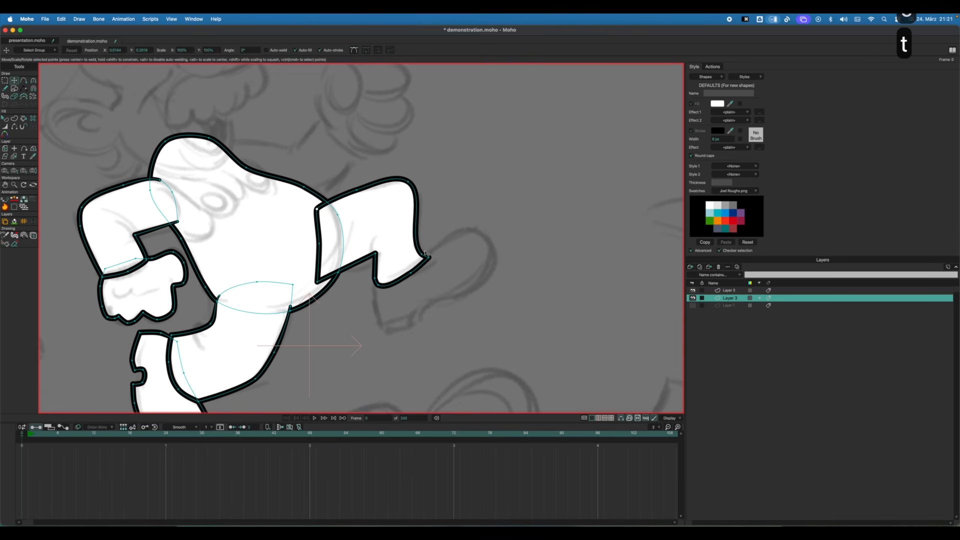
left_click_drag(421, 255, 177, 353)
key("c")
key("t")
left_click_drag(375, 284, 375, 269)
Select the back leg shape, send it behind the belly, and deselect it.
key("q")
left_click(384, 239)
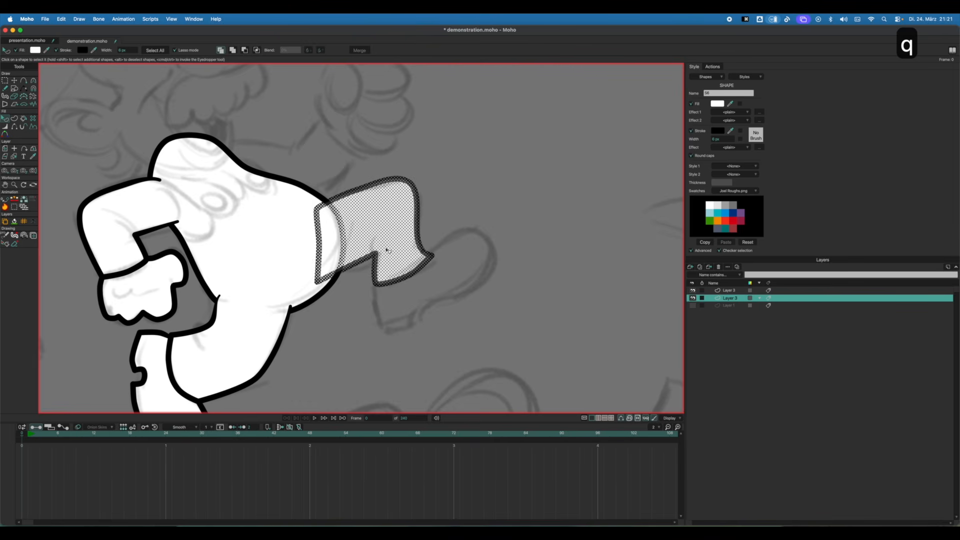
key("shift+Down")
key("a")
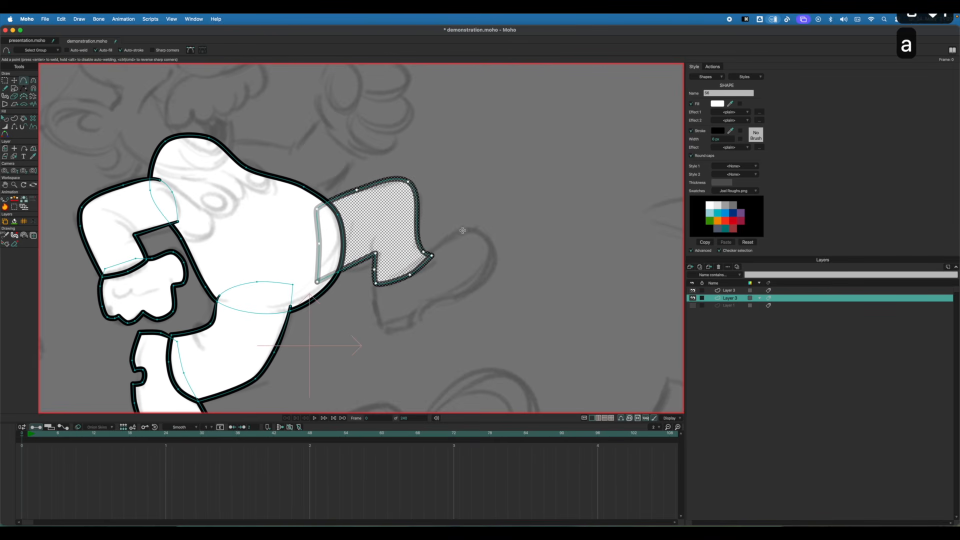
key("Escape")
left_click_drag(460, 257, 473, 234)
scroll(469, 231, "down", 3)
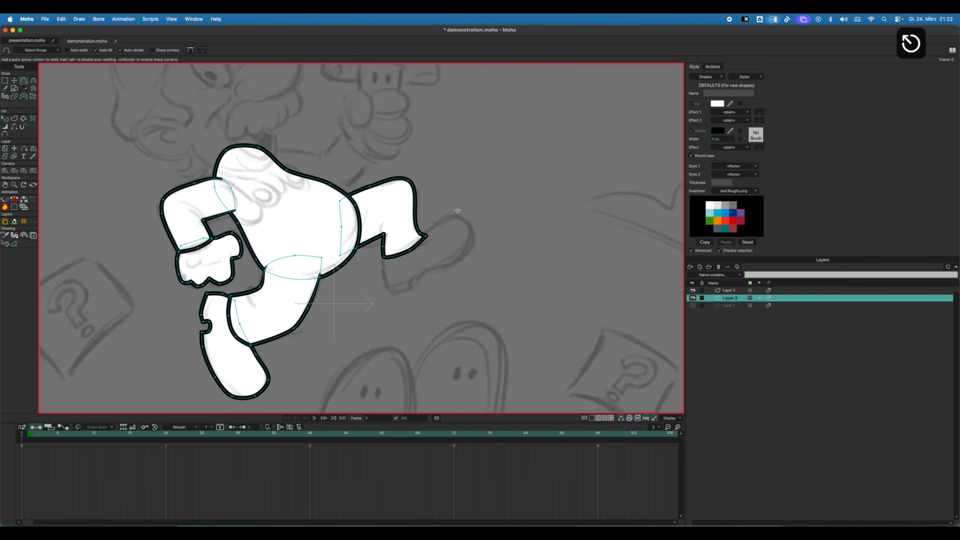
Refine the hem of Mario's back trouser leg by repositioning its corner and lower-edge points with Transform Points.
scroll(458, 210, "up", 3)
key("r")
key("t")
mouse_move(425, 230)
left_mouse_down()
mouse_move(430, 219)
mouse_move(442, 230)
mouse_move(423, 254)
mouse_move(429, 219)
left_mouse_up()
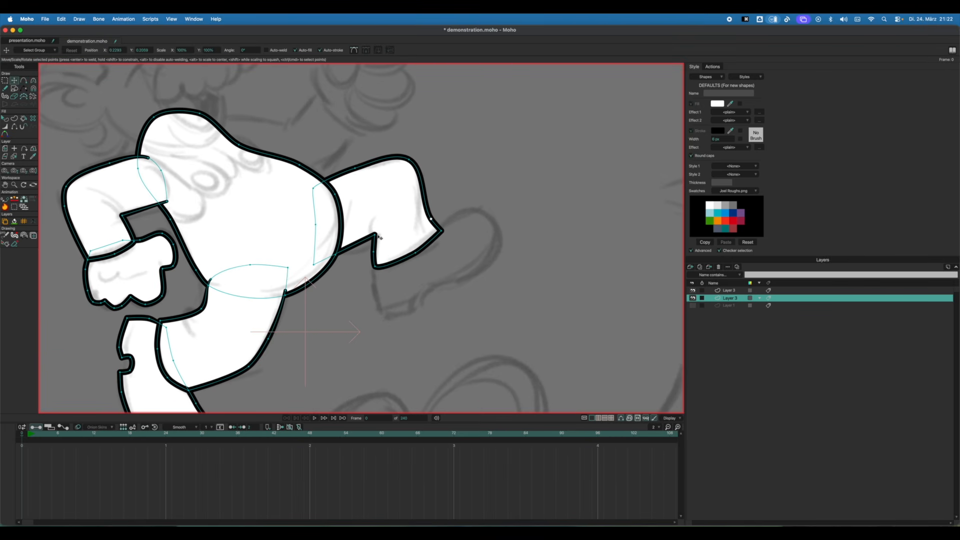
left_click_drag(378, 236, 378, 249)
left_click_drag(376, 266, 417, 251)
scroll(419, 250, "down", 2)
Trace Mario's back shoe, including its heel notch, as a closed filled shape overlapping the trouser hem.
key("a")
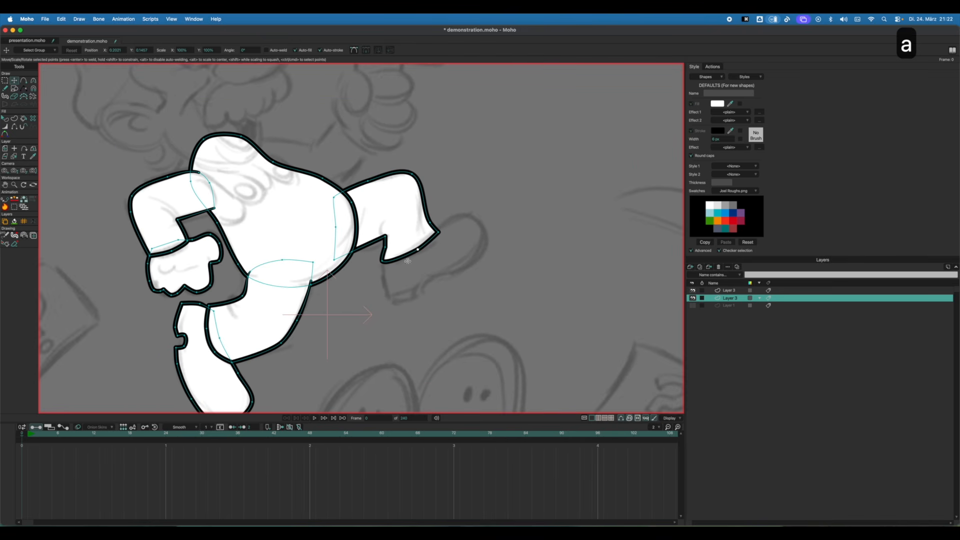
scroll(408, 260, "up", 5)
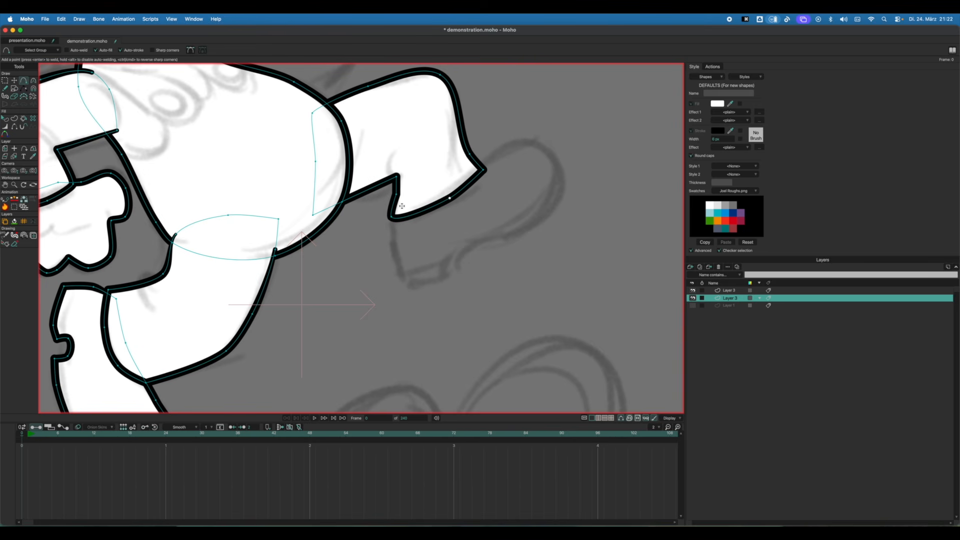
mouse_move(402, 205)
left_mouse_down()
mouse_move(393, 236)
mouse_move(402, 280)
left_mouse_up()
left_click_drag(509, 144, 397, 216)
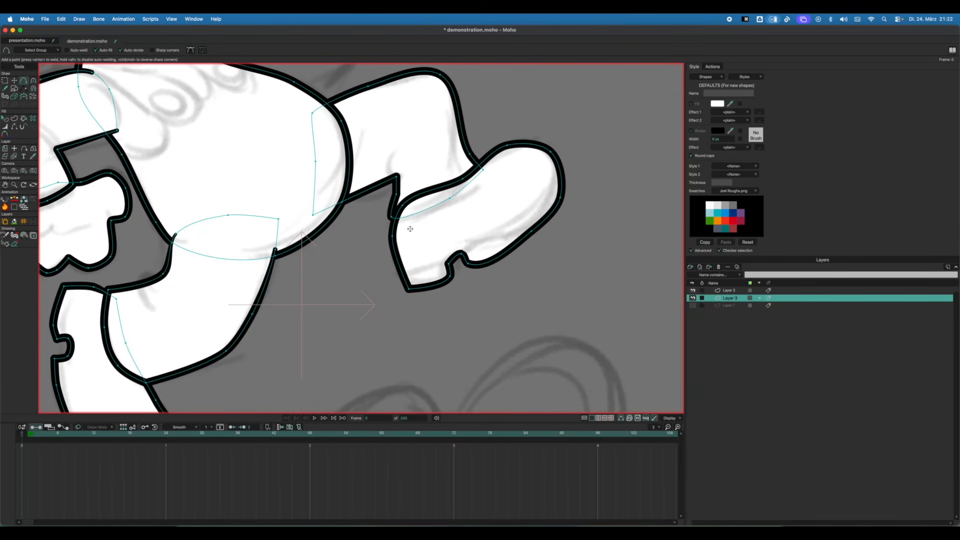
Select the back shoe shape, send it behind the trouser leg, and deselect it.
key("q")
left_click(481, 232)
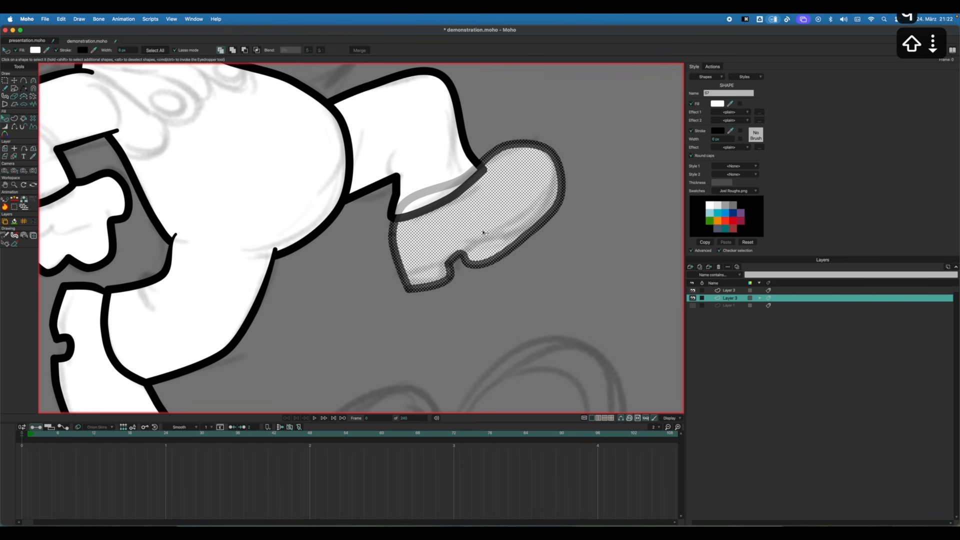
key("f")
key("Escape")
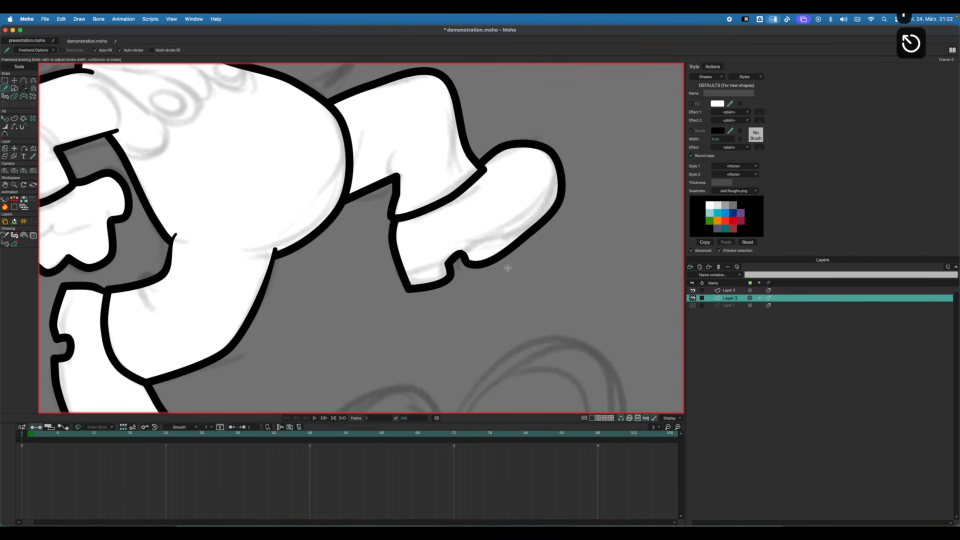
Try tracing the front eye of the big-nosed character's sketch with Freehand strokes without Auto-fill, undoing each attempt.
key("c")
scroll(364, 236, "right", 10)
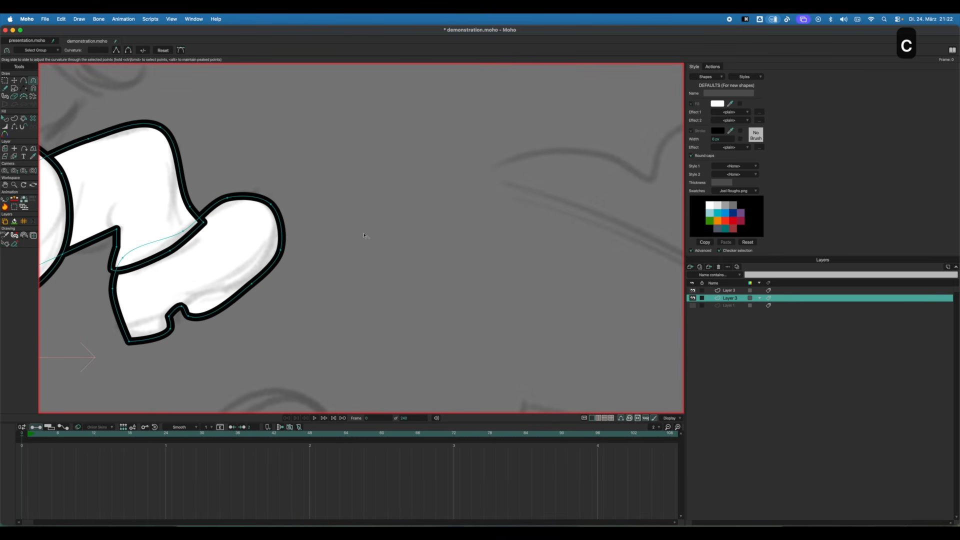
key("f")
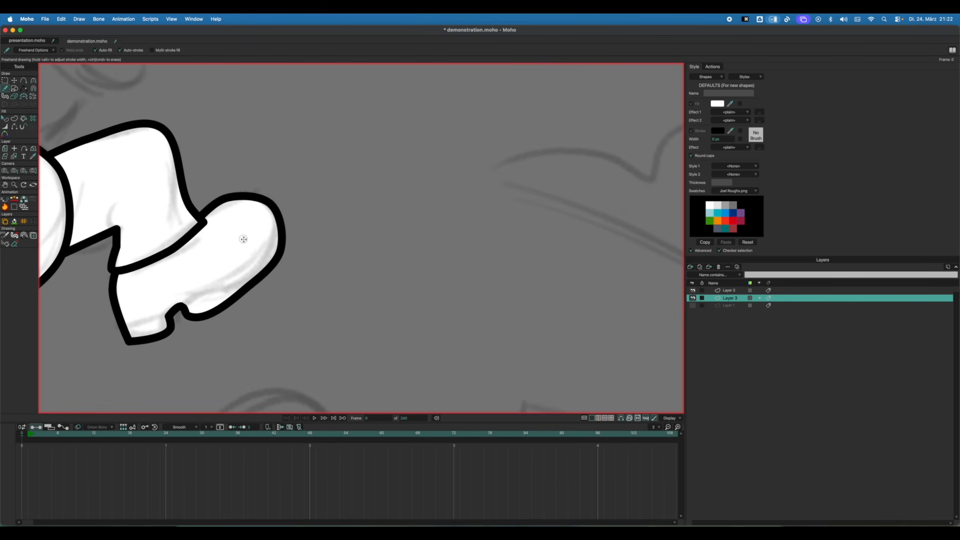
left_click_drag(369, 156, 346, 166)
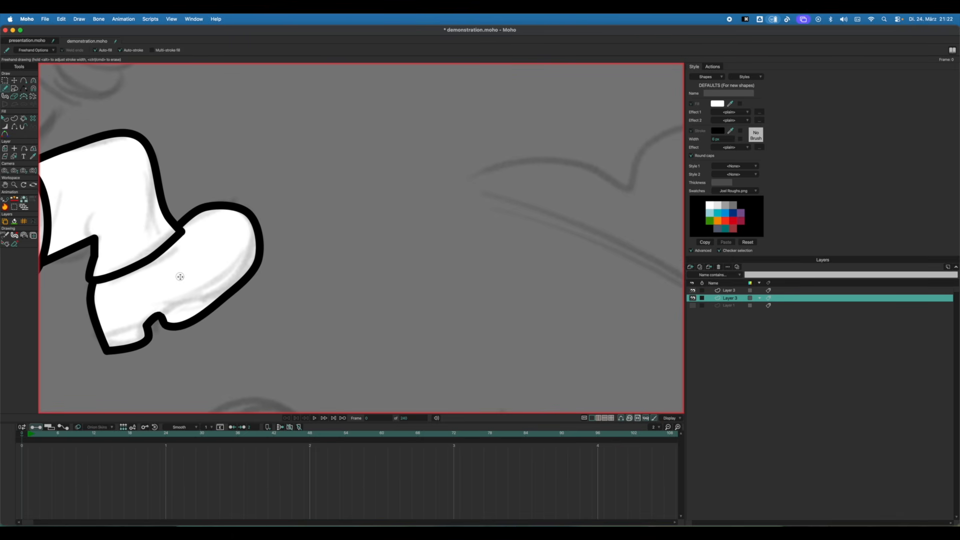
left_click_drag(461, 172, 302, 222)
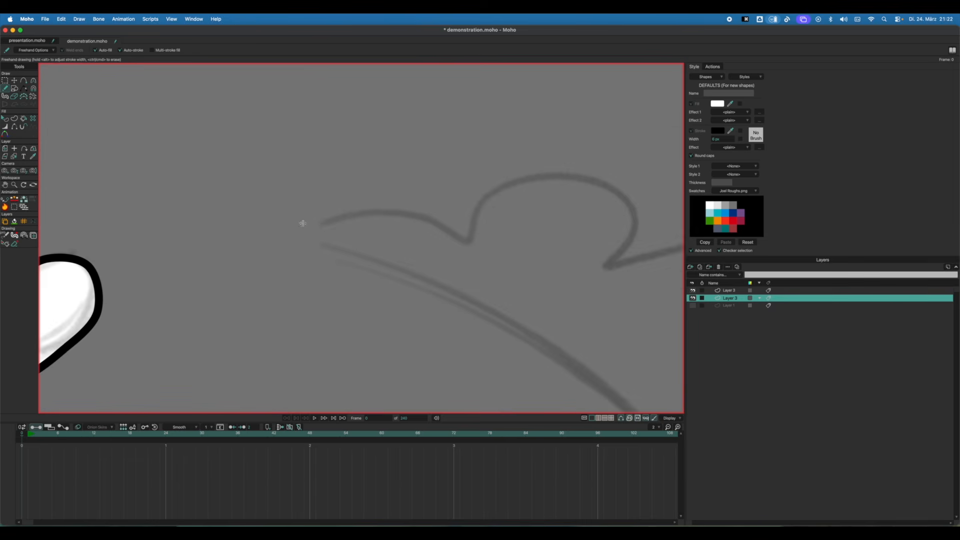
left_click_drag(495, 252, 434, 153)
left_click_drag(308, 390, 341, 233)
left_click_drag(67, 354, 214, 285)
scroll(214, 285, "down", 1)
mouse_move(442, 238)
left_mouse_down()
mouse_move(242, 212)
mouse_move(320, 162)
left_mouse_up()
scroll(494, 197, "up", 1)
left_click_drag(495, 197, 469, 181)
left_click_drag(472, 234, 507, 121)
mouse_move(477, 244)
left_mouse_down()
mouse_move(495, 206)
mouse_move(403, 299)
mouse_move(501, 194)
mouse_move(488, 195)
mouse_move(406, 274)
mouse_move(481, 229)
mouse_move(515, 192)
mouse_move(435, 225)
mouse_move(421, 100)
mouse_move(426, 138)
left_mouse_up()
key("f")
scroll(416, 170, "up", 2)
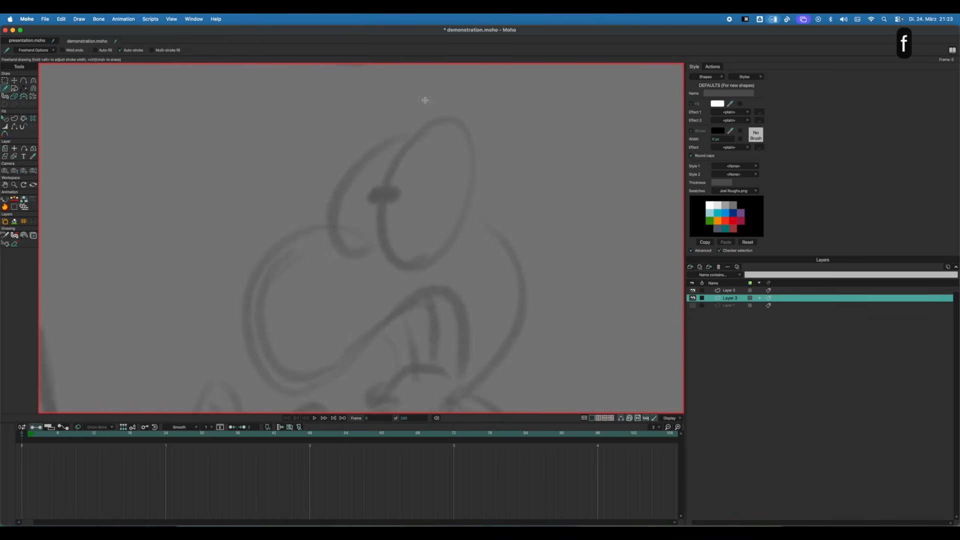
mouse_move(444, 118)
left_mouse_down()
mouse_move(384, 183)
mouse_move(442, 239)
left_mouse_up()
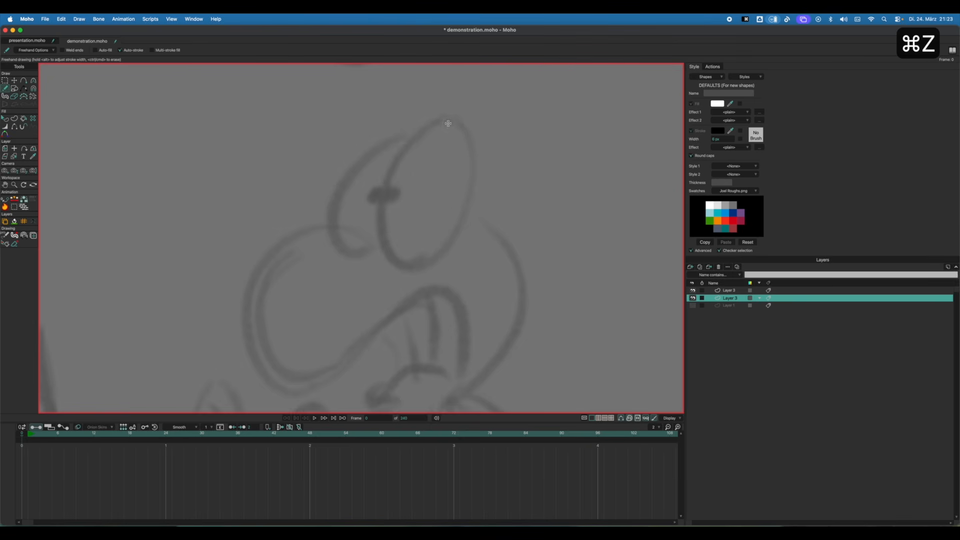
mouse_move(447, 123)
left_mouse_down()
mouse_move(395, 252)
mouse_move(469, 150)
mouse_move(452, 167)
left_mouse_up()
key("cmd+z")
mouse_move(440, 131)
left_mouse_down()
mouse_move(380, 244)
mouse_move(467, 150)
left_mouse_up()
key("cmd+z")
mouse_move(438, 121)
left_mouse_down()
mouse_move(394, 160)
mouse_move(440, 260)
left_mouse_up()
key("super+z")
mouse_move(437, 128)
left_mouse_down()
mouse_move(445, 257)
mouse_move(396, 171)
mouse_move(433, 273)
left_mouse_up()
key("super+z")
key("super+z")
left_click_drag(412, 140, 443, 265)
key("super+z")
left_click_drag(406, 143, 433, 271)
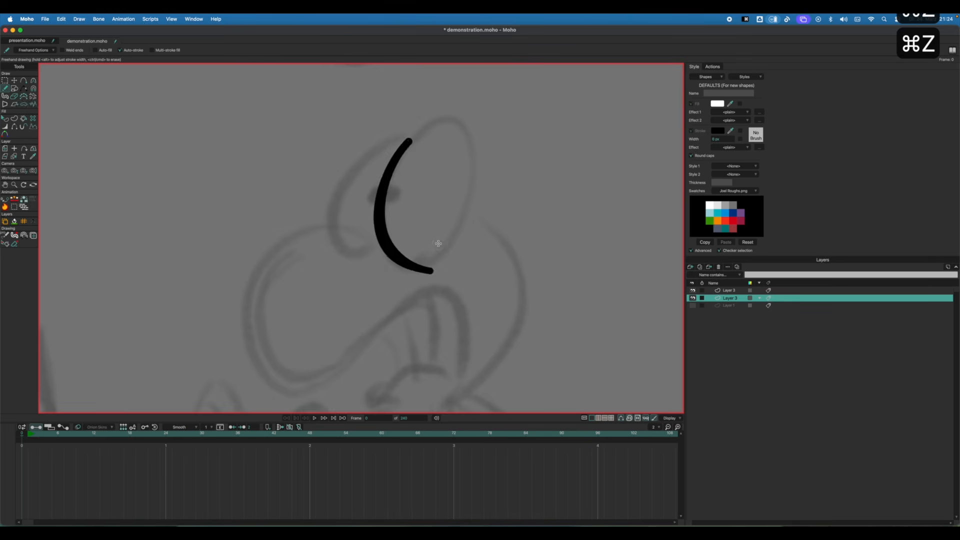
key("super+z")
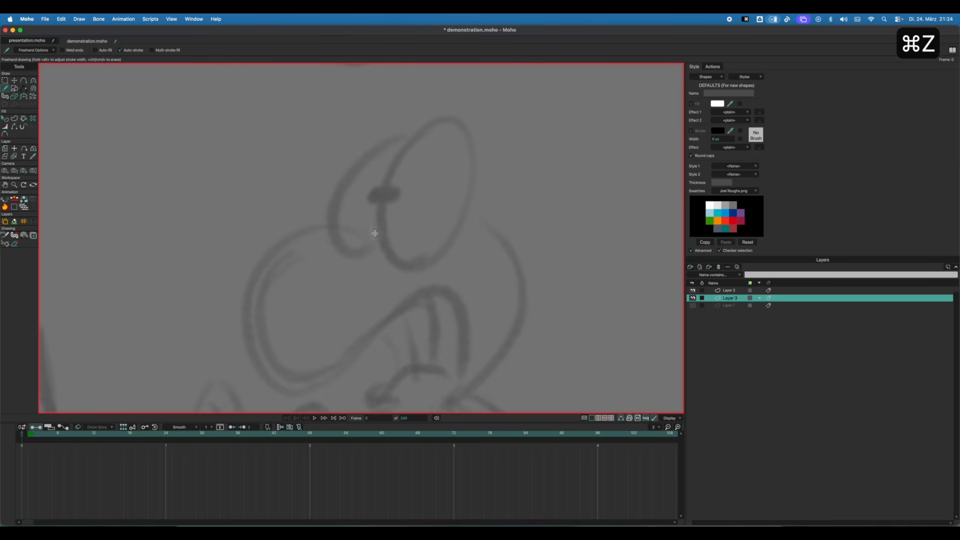
Draw a filled oval over the character's front eye and move its points onto the sketched outline.
left_click(15, 88)
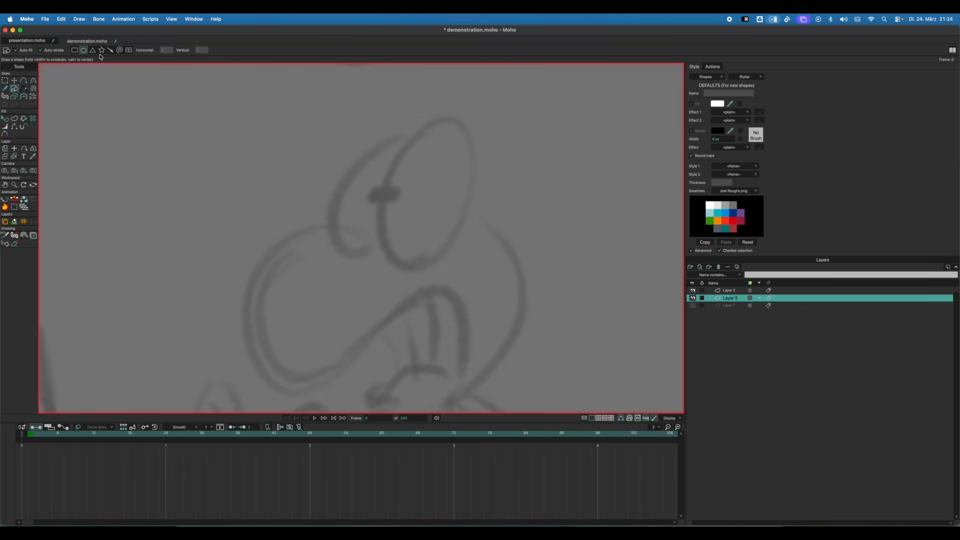
mouse_move(373, 102)
left_mouse_down()
mouse_move(398, 131)
mouse_move(399, 243)
left_mouse_up()
key("t")
left_click_drag(438, 152, 446, 208)
key("Escape")
left_click_drag(443, 136, 452, 134)
left_click_drag(414, 258, 408, 264)
left_click_drag(389, 186, 387, 192)
Sharpen the oval eye's upper tip with Curvature and fine-tune its tip and side points with Transform Points.
key("c")
mouse_move(441, 127)
left_mouse_down()
mouse_move(430, 128)
mouse_move(448, 127)
left_mouse_up()
key("t")
left_click_drag(402, 188, 403, 190)
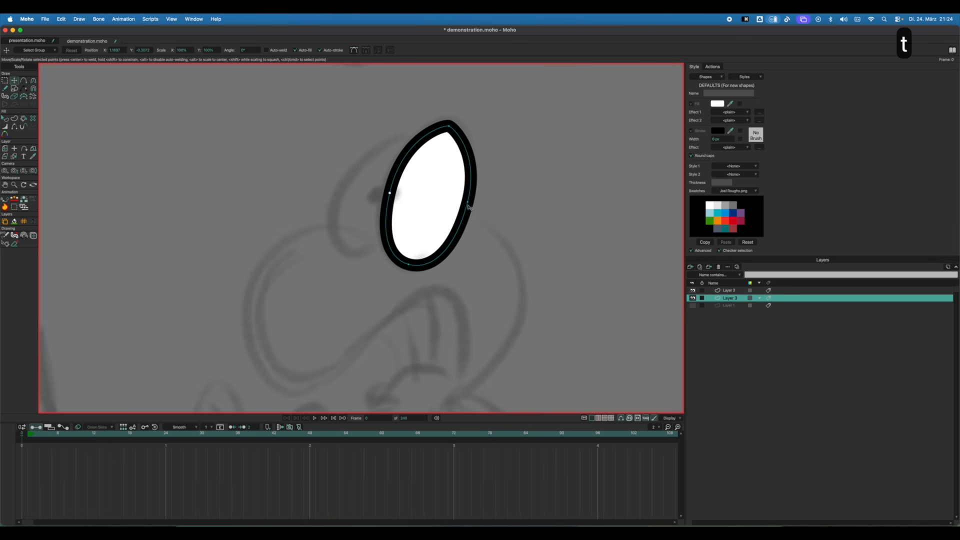
left_click_drag(468, 205, 466, 197)
left_click_drag(449, 127, 447, 128)
left_click_drag(469, 197, 473, 190)
scroll(472, 191, "down", 5)
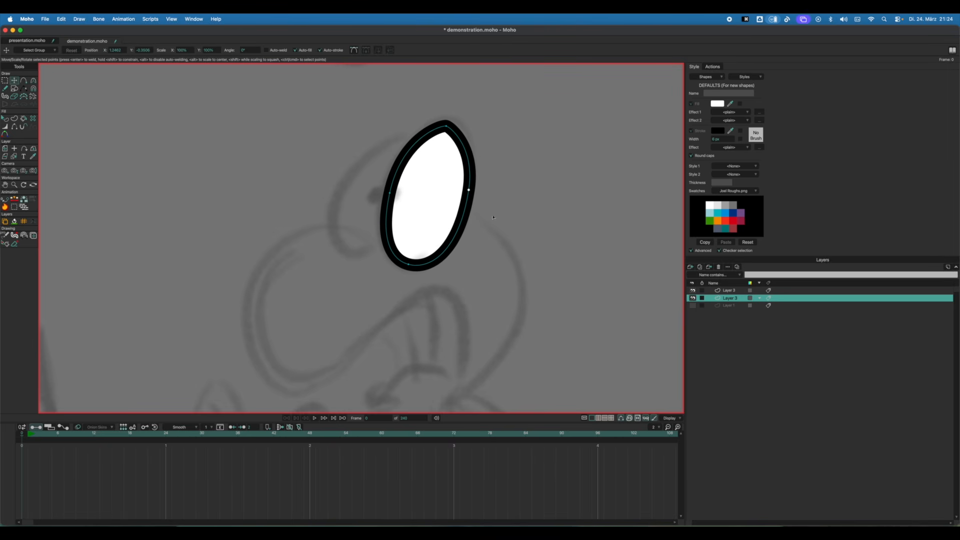
Select the oval eye's points and delete the shape.
scroll(476, 260, "down", 3)
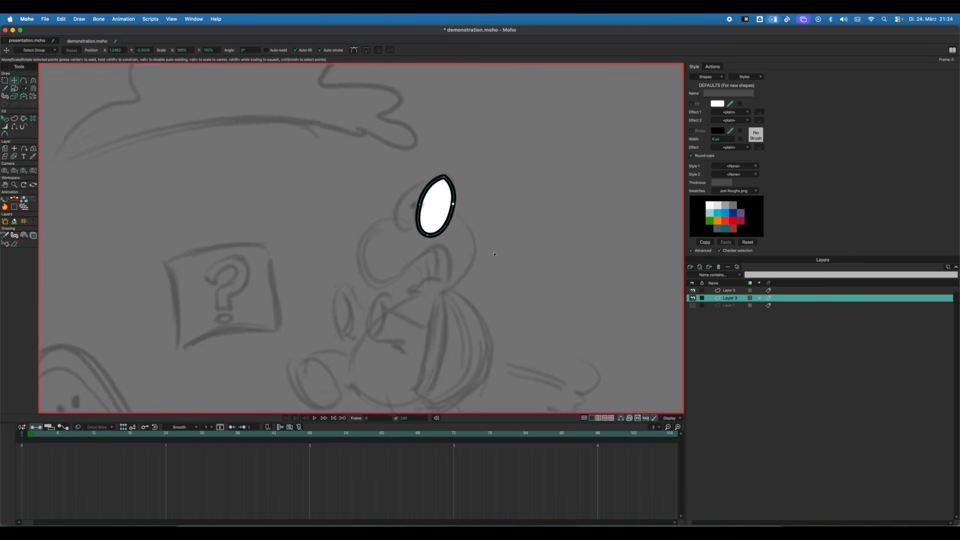
left_click_drag(456, 216, 475, 280)
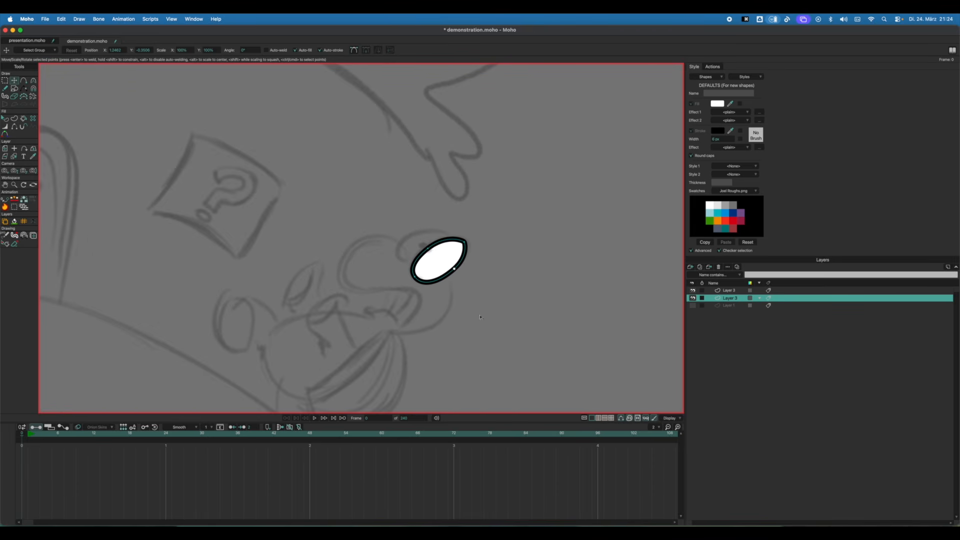
scroll(504, 278, "down", 5)
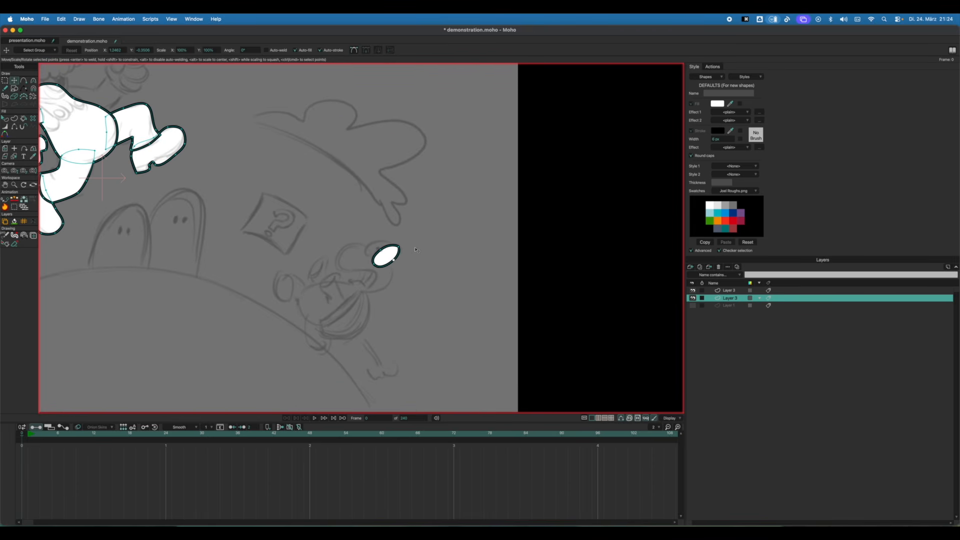
key("t")
left_click_drag(408, 236, 417, 255)
scroll(417, 255, "up", 2)
left_click_drag(477, 250, 485, 278)
key("BackSpace")
Start tracing the character's big nose with Add Point, placing the first point beside the eyes.
scroll(405, 290, "up", 6)
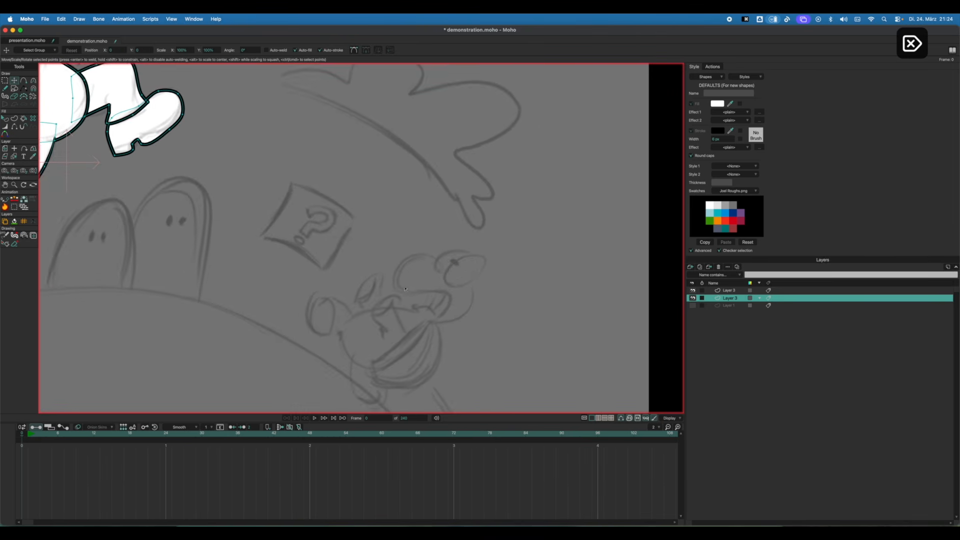
key("a")
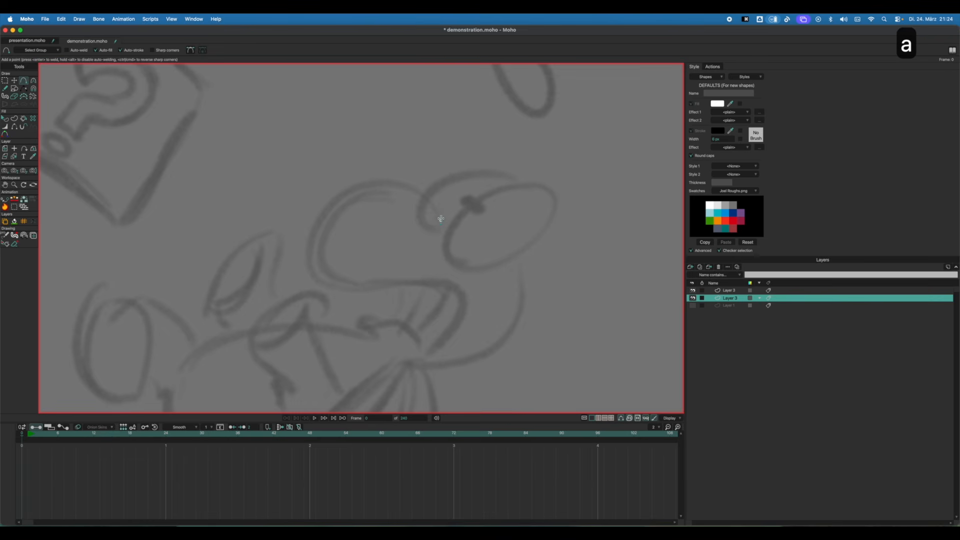
key("super+z")
key("a")
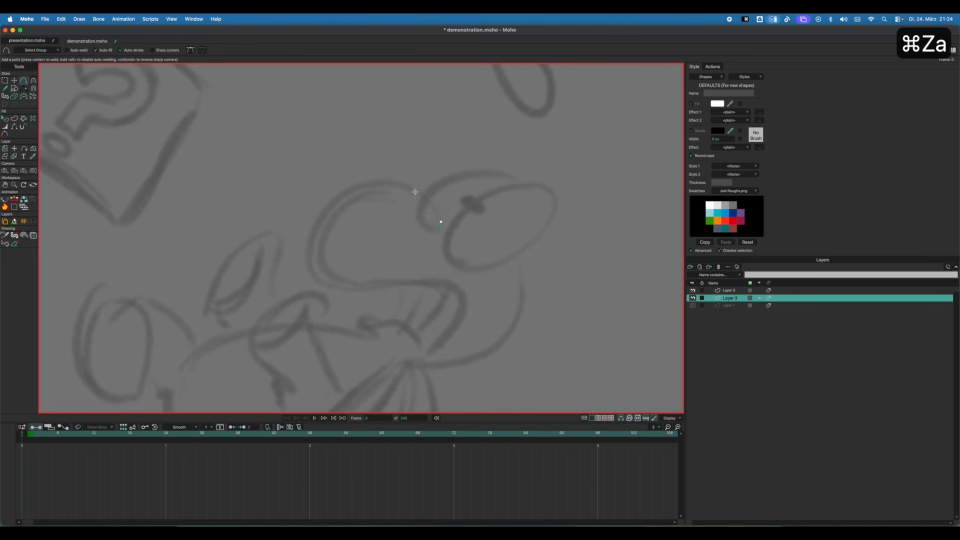
Undo the last point and trace a closed outline of the small character's head, following its nose, open mouth and jaw.
key("super+z")
key("a")
left_click_drag(439, 224, 380, 181)
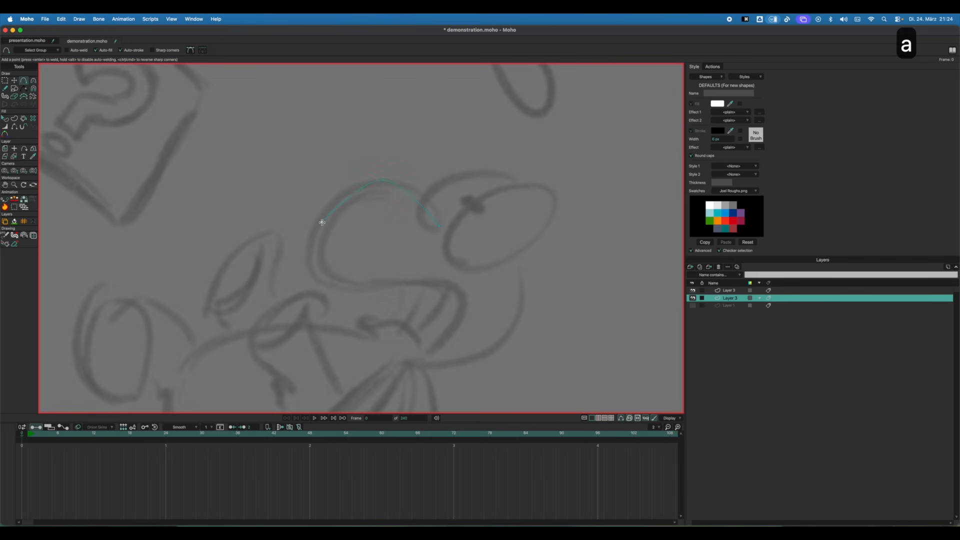
left_click_drag(321, 222, 317, 235)
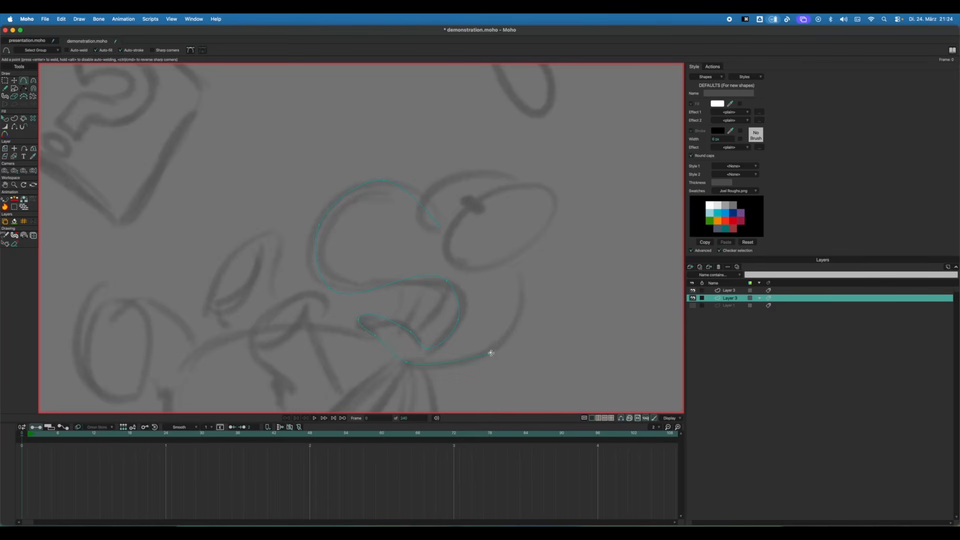
left_click_drag(489, 224, 441, 228)
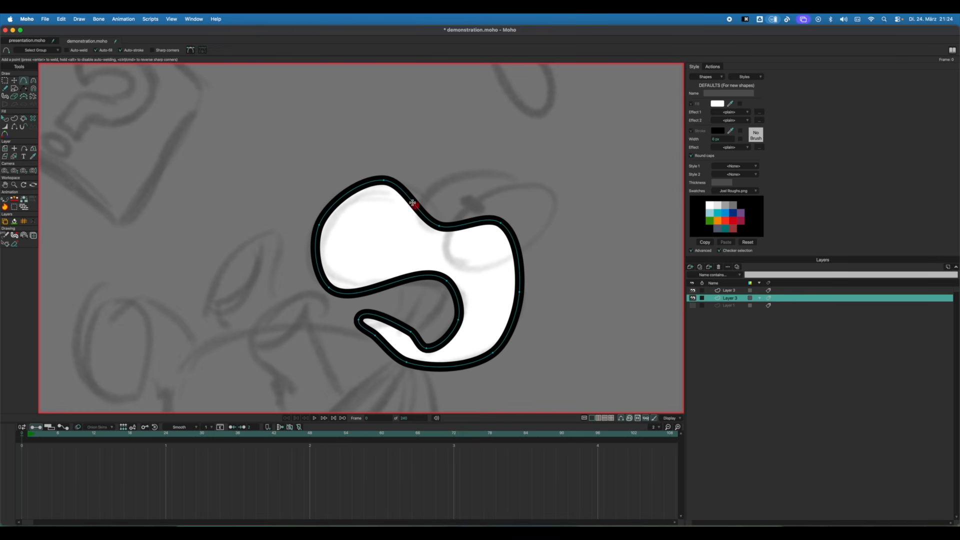
Move the outline points along the nose and inner mouth onto the sketch and adjust the curvature at the mouth's tip.
key("t")
left_click_drag(384, 181, 402, 187)
left_click_drag(439, 226, 442, 221)
left_click_drag(321, 229, 327, 232)
key("c")
left_click_drag(448, 282, 441, 284)
left_click_drag(368, 326, 350, 334)
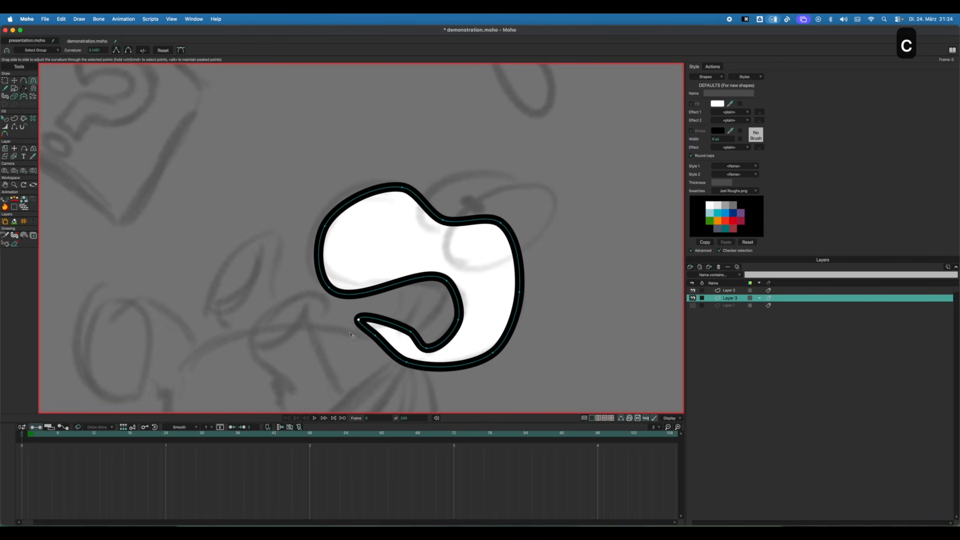
key("t")
left_click_drag(410, 332, 458, 316)
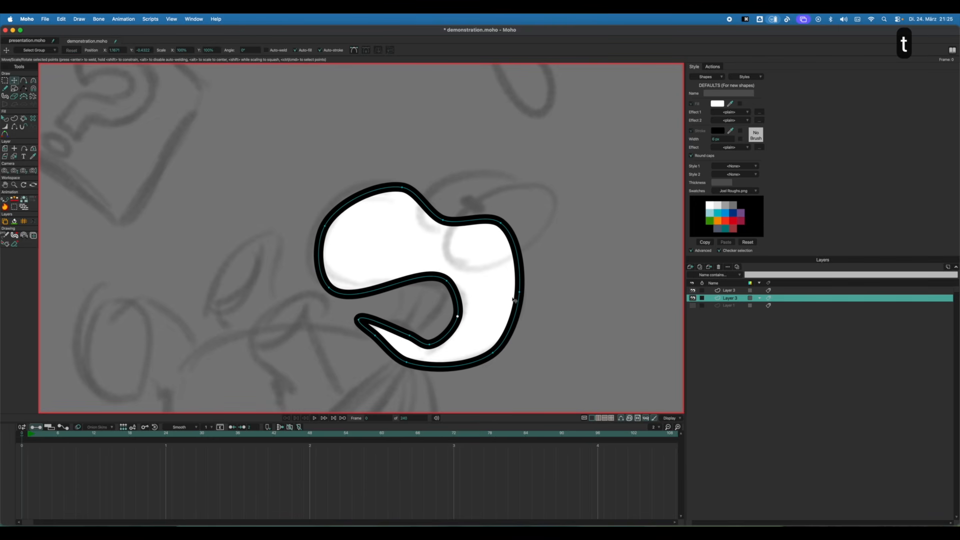
Pull the points along the back of the head, the jaw and the lip inward to fit the sketch.
left_click_drag(518, 293, 514, 298)
left_click_drag(500, 223, 499, 232)
left_click_drag(493, 353, 494, 345)
left_click_drag(406, 361, 411, 360)
left_click_drag(370, 336, 371, 339)
left_click_drag(359, 321, 419, 327)
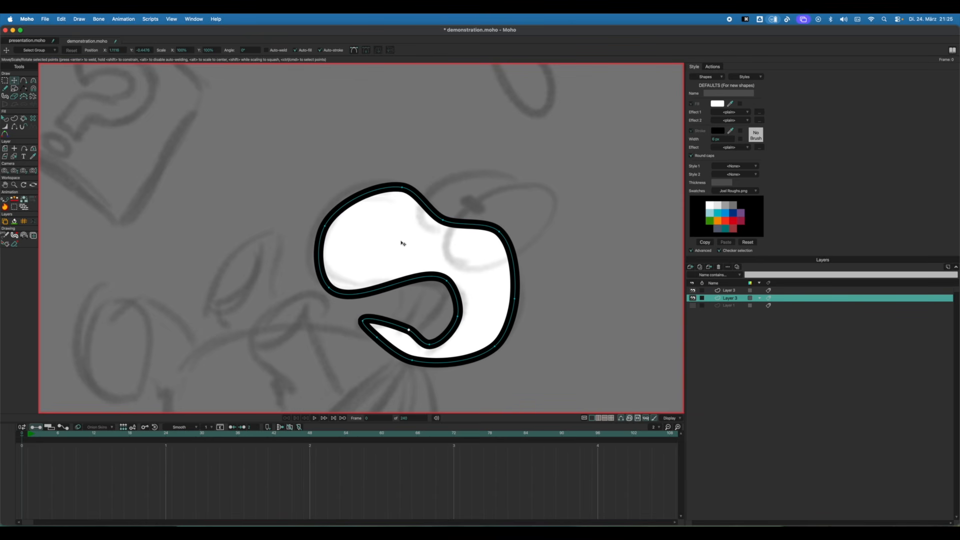
Sharpen the curvature at the tip of the small character's lower lip.
scroll(402, 243, "up", 2)
key("c")
left_click_drag(367, 343, 412, 345)
key("t")
Refine the rounded nose and the dip beside it by moving their points and adjusting the curvature.
scroll(421, 238, "down", 2)
mouse_move(341, 244)
left_mouse_down()
mouse_move(351, 234)
mouse_move(339, 238)
left_mouse_up()
mouse_move(402, 213)
left_mouse_down()
mouse_move(391, 217)
mouse_move(400, 211)
left_mouse_up()
key("c")
left_click(337, 237)
key("t")
key("c")
key("t")
left_click_drag(441, 241, 441, 240)
left_click(401, 211)
key("c")
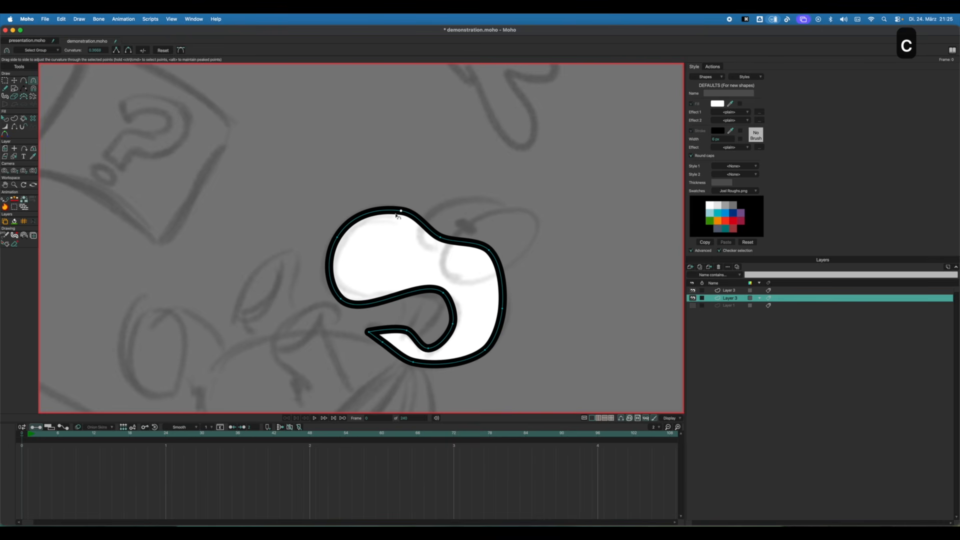
key("t")
Delete the traced head shape of the small character.
scroll(452, 239, "down", 4)
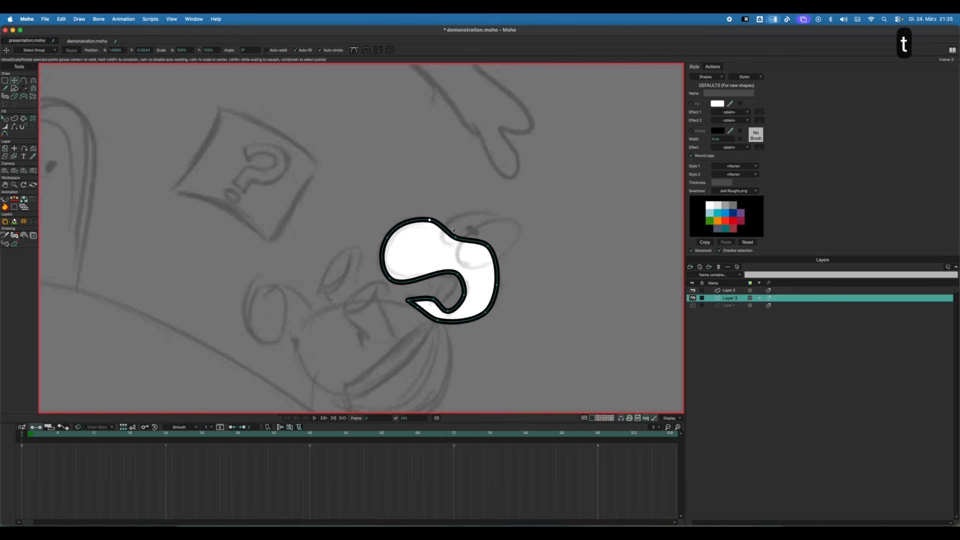
mouse_move(476, 210)
left_mouse_down()
mouse_move(505, 334)
mouse_move(500, 215)
left_mouse_up()
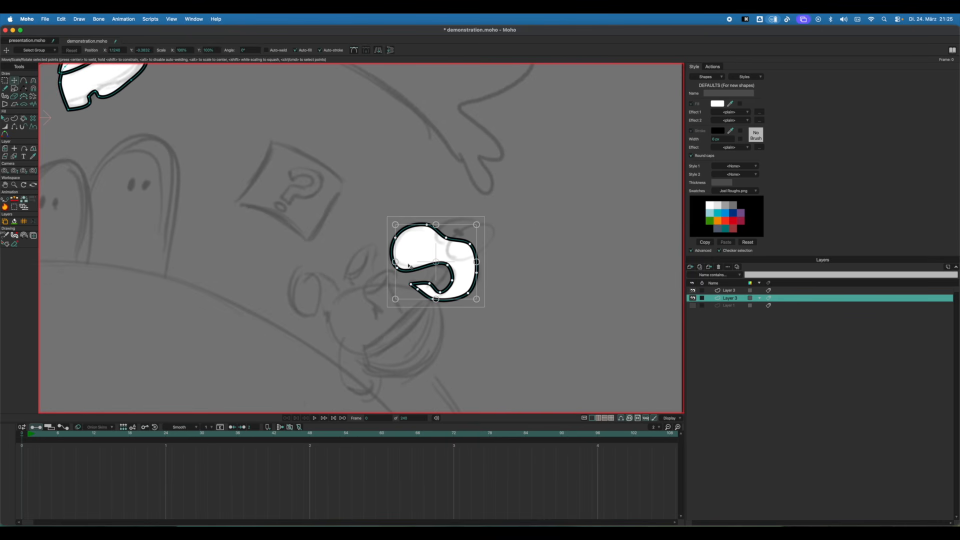
key("BackSpace")
Select the whole outline of the running character's raised rear foot and delete it.
left_click_drag(408, 266, 643, 391)
mouse_move(316, 116)
left_mouse_down()
mouse_move(426, 215)
mouse_move(346, 140)
left_mouse_up()
scroll(383, 173, "up", 1)
key("f")
scroll(421, 232, "up", 2)
mouse_move(367, 249)
left_mouse_down()
mouse_move(395, 250)
mouse_move(431, 193)
mouse_move(420, 209)
mouse_move(515, 147)
left_mouse_up()
scroll(425, 203, "down", 2)
key("t")
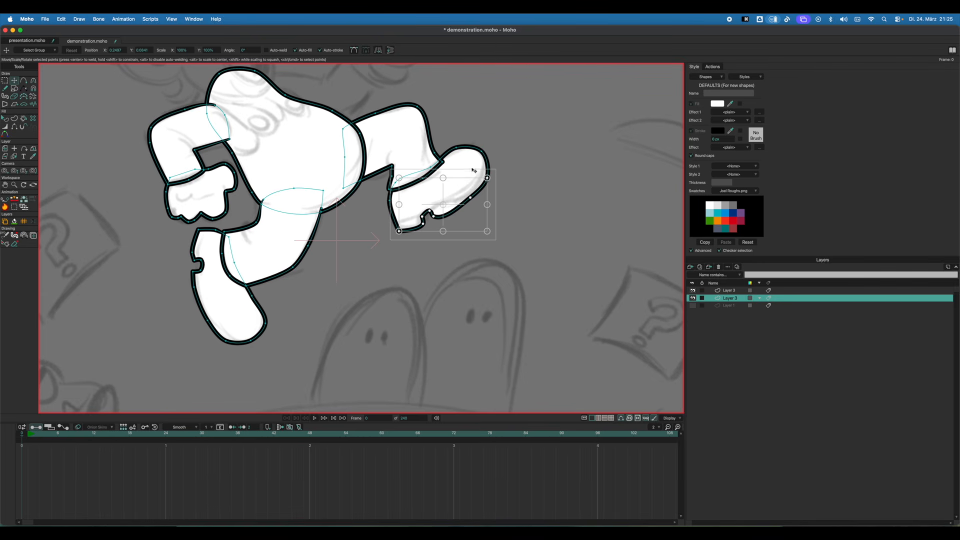
key("BackSpace")
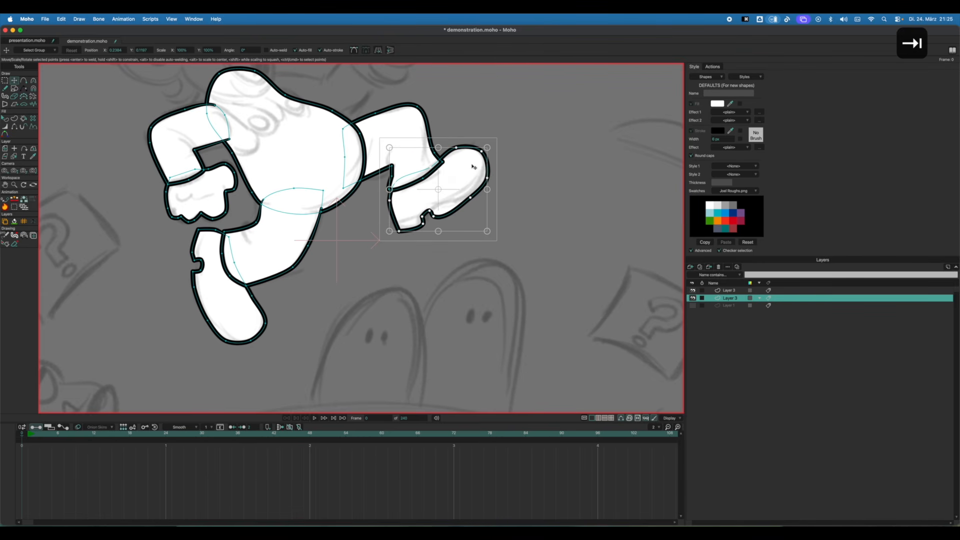
Copy the running character's lower foot and place the duplicate, moved and rotated, at the end of the raised rear leg.
mouse_move(289, 357)
left_mouse_down()
mouse_move(195, 300)
mouse_move(270, 345)
mouse_move(471, 258)
mouse_move(512, 197)
mouse_move(506, 186)
left_mouse_up()
key("super+c")
key("super+v")
left_click_drag(452, 232, 436, 187)
left_click_drag(470, 158, 502, 158)
left_click_drag(468, 185, 466, 185)
Fit the pasted foot's heel to the sketch with the Magnet tool and send the foot behind the leg.
key("x")
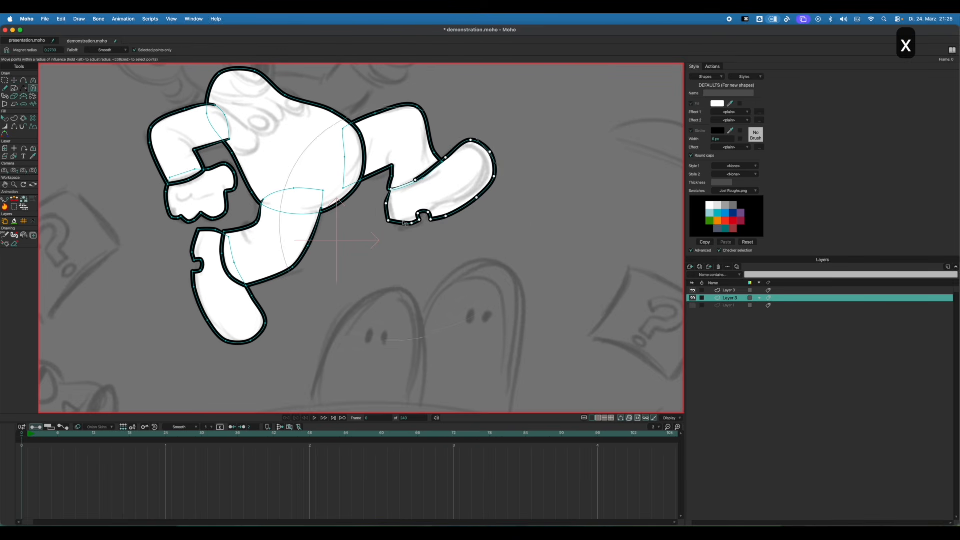
left_click_drag(388, 220, 399, 228)
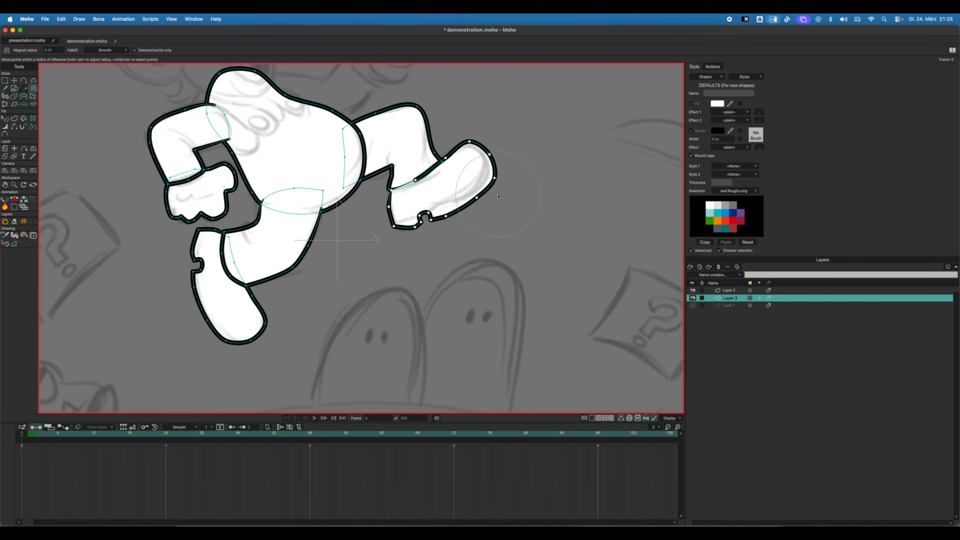
key("t")
key("q")
left_click(466, 192)
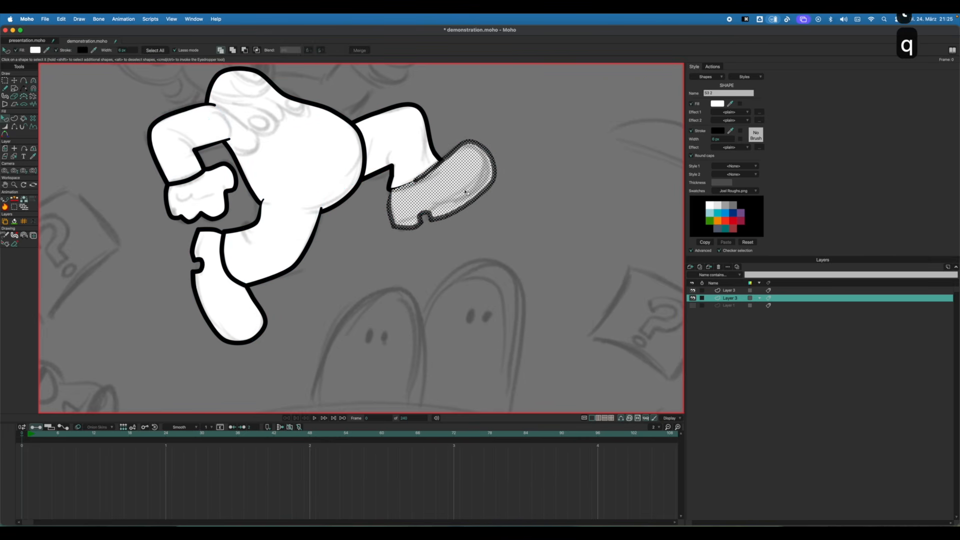
key("f")
scroll(380, 235, "up", 5)
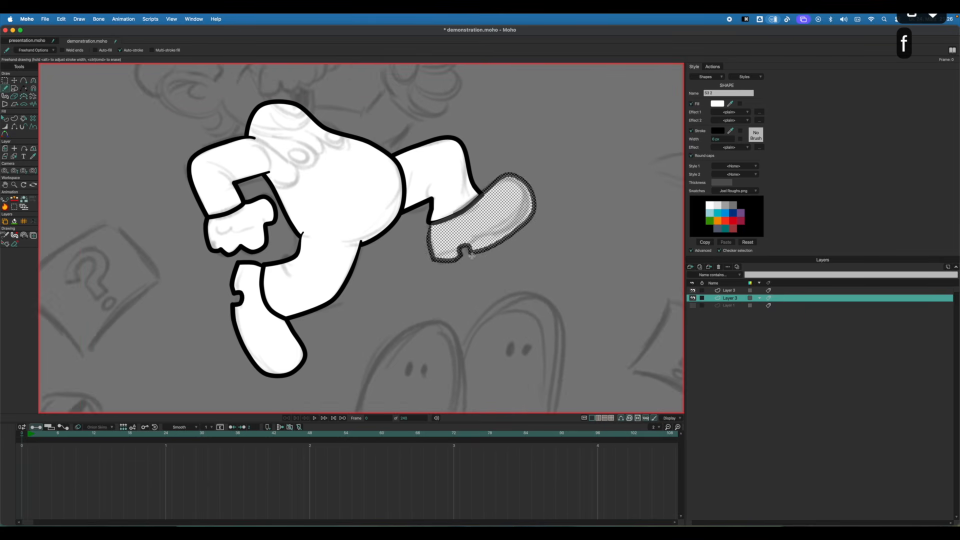
key("Escape")
Trace the raised arm as a closed shape overlapping the torso and send it behind the torso.
key("a")
scroll(384, 215, "up", 3)
scroll(382, 209, "down", 1)
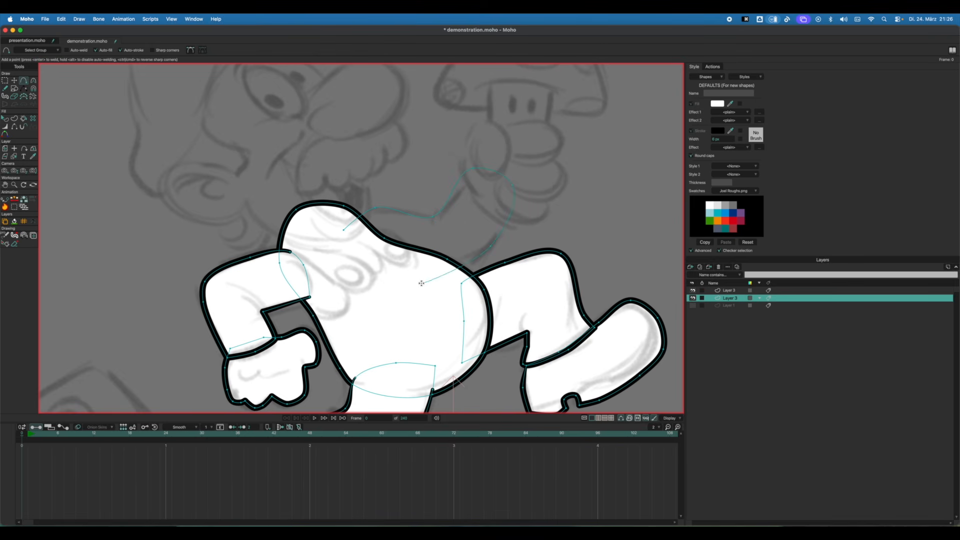
mouse_move(421, 283)
left_mouse_down()
mouse_move(385, 270)
mouse_move(344, 229)
left_mouse_up()
key("q")
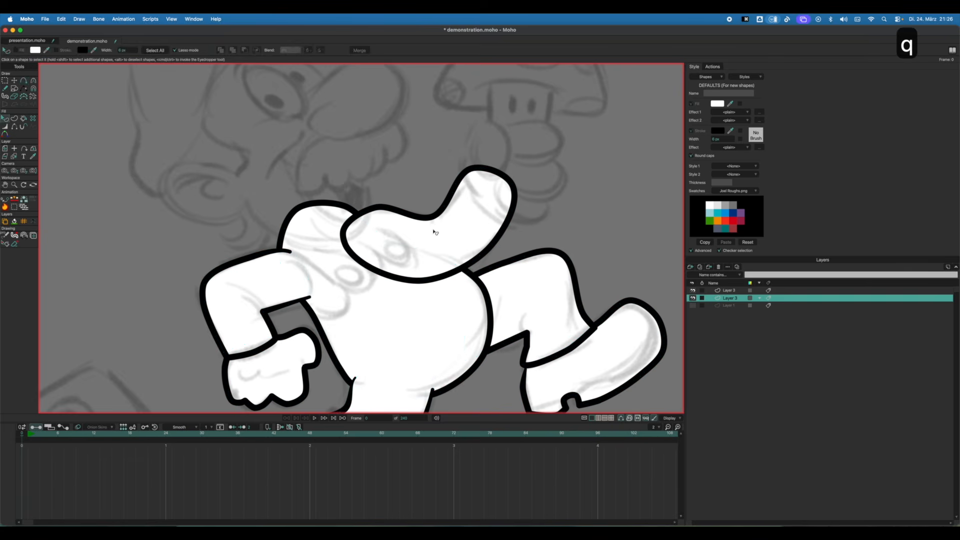
left_click(453, 235)
key("shift+Down")
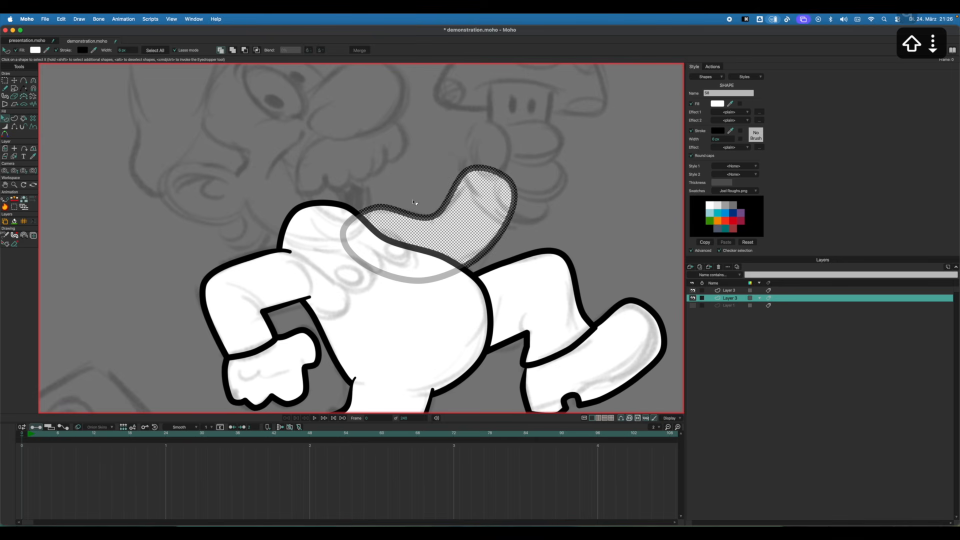
Adjust the raised arm's elbow curvature and move its wrist, underside and shoulder points to match the sketch.
key("w")
key("c")
key("Escape")
left_click_drag(433, 218, 351, 224)
key("t")
left_click_drag(472, 169, 520, 187)
left_click_drag(490, 246, 487, 249)
left_click_drag(411, 286, 414, 288)
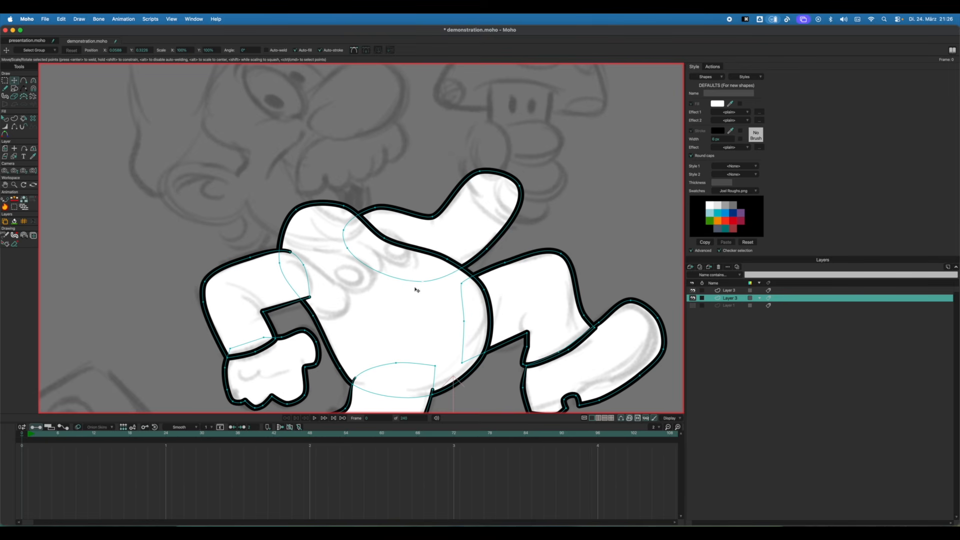
left_click_drag(484, 254, 483, 255)
left_click_drag(412, 287, 407, 283)
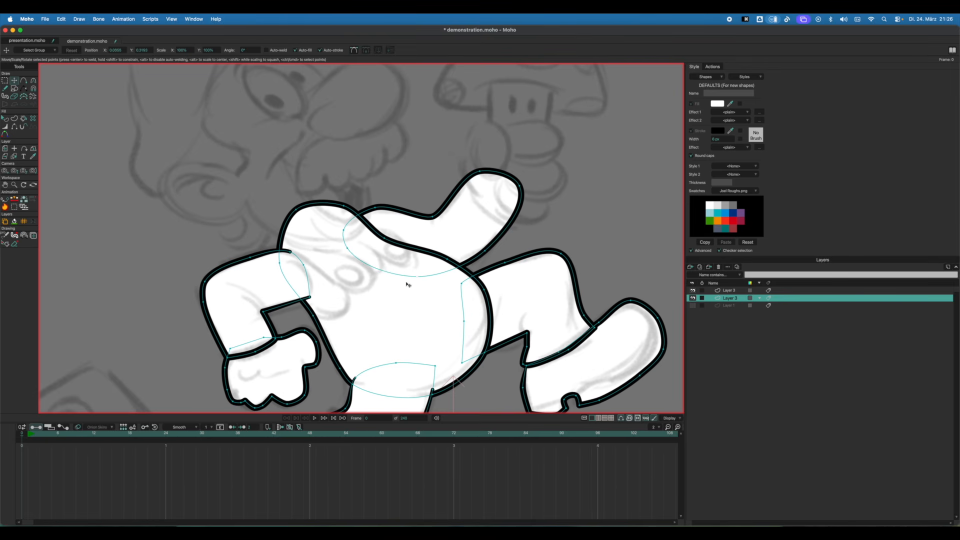
left_click_drag(340, 238, 344, 237)
left_click_drag(375, 208, 371, 211)
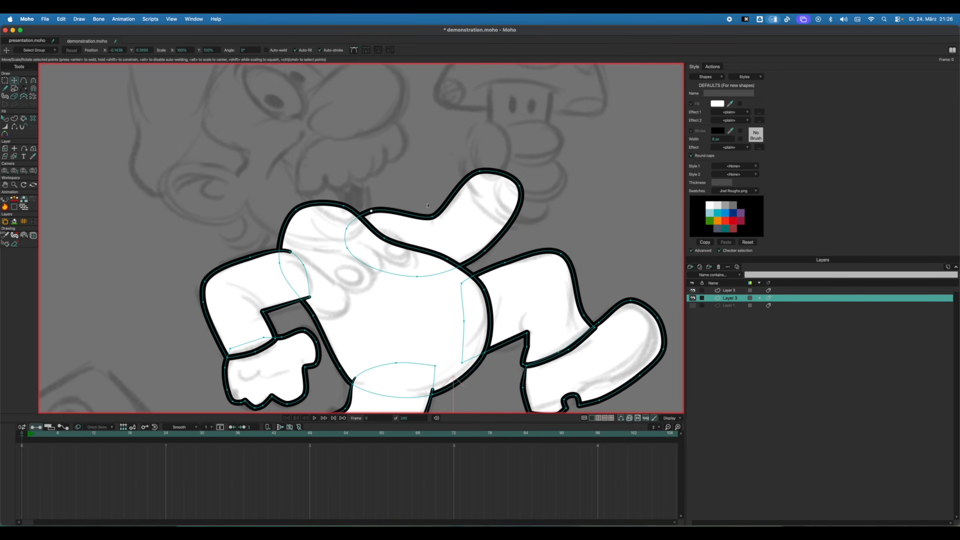
Reshape the wrist end of the raised arm into a straight cuff with two sharp corners.
left_click_drag(437, 214, 438, 215)
mouse_move(479, 171)
left_mouse_down()
mouse_move(527, 190)
mouse_move(489, 168)
left_mouse_up()
key("c")
key("t")
key("c")
left_click_drag(428, 170, 400, 170)
key("t")
left_click_drag(489, 168, 486, 166)
left_click_drag(539, 197, 489, 201)
Trace a closed palm shape over the cuff of the raised arm and pull its thumb-side point slightly inward.
key("f")
scroll(540, 177, "down", 2)
scroll(428, 188, "down", 3)
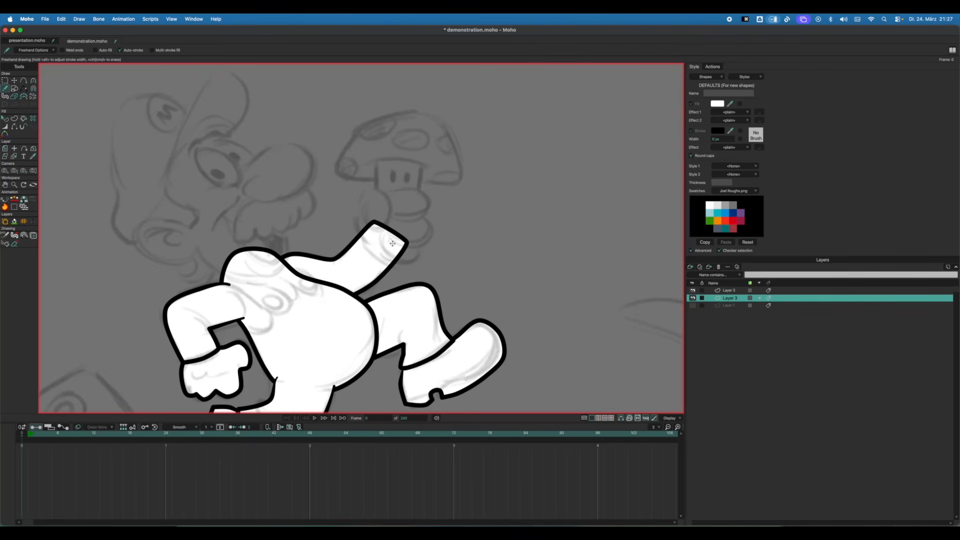
key("a")
scroll(374, 270, "up", 4)
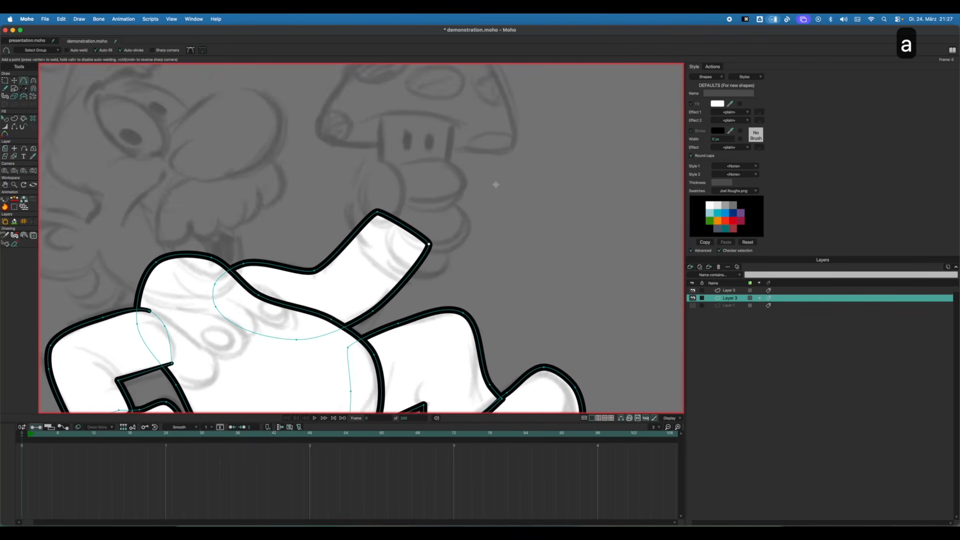
left_click_drag(185, 94, 196, 99)
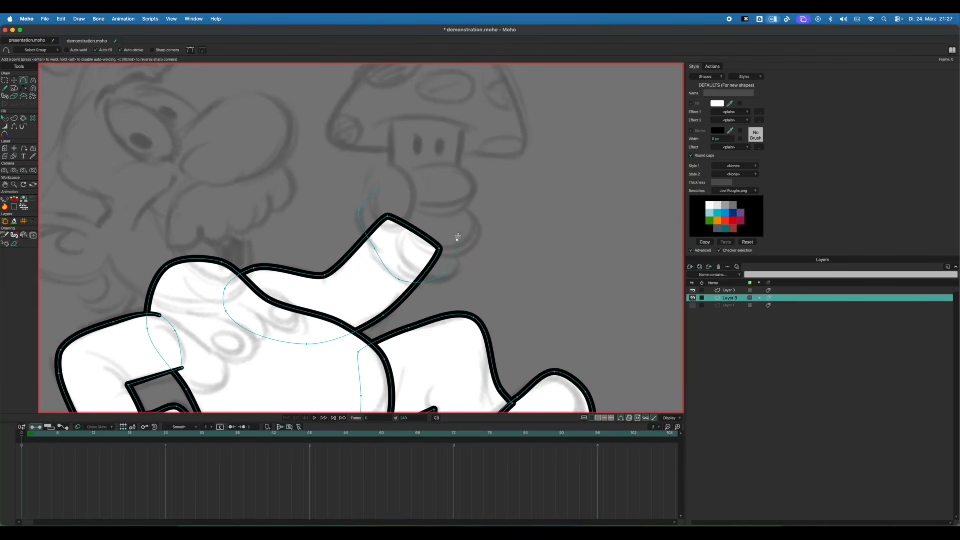
left_click(384, 192)
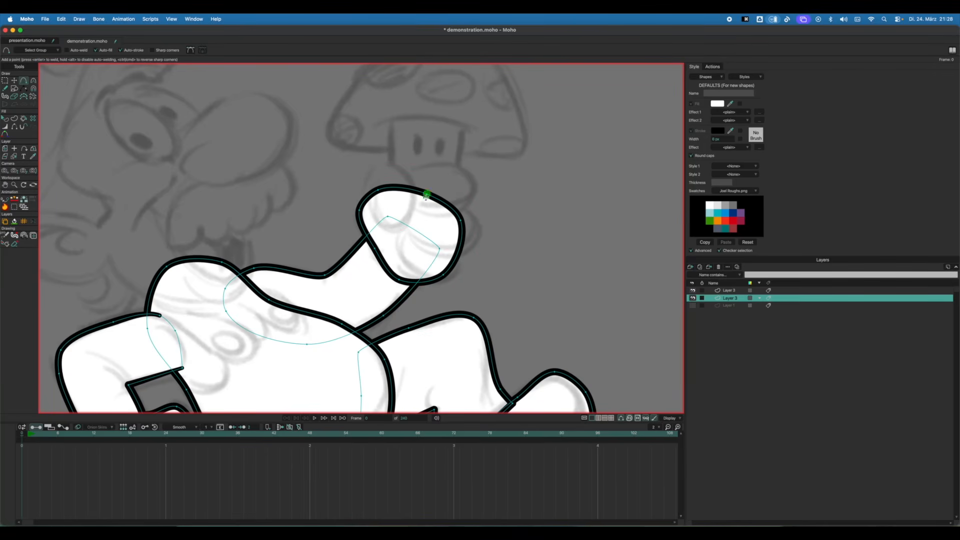
key("q")
key("t")
left_click_drag(359, 211, 365, 208)
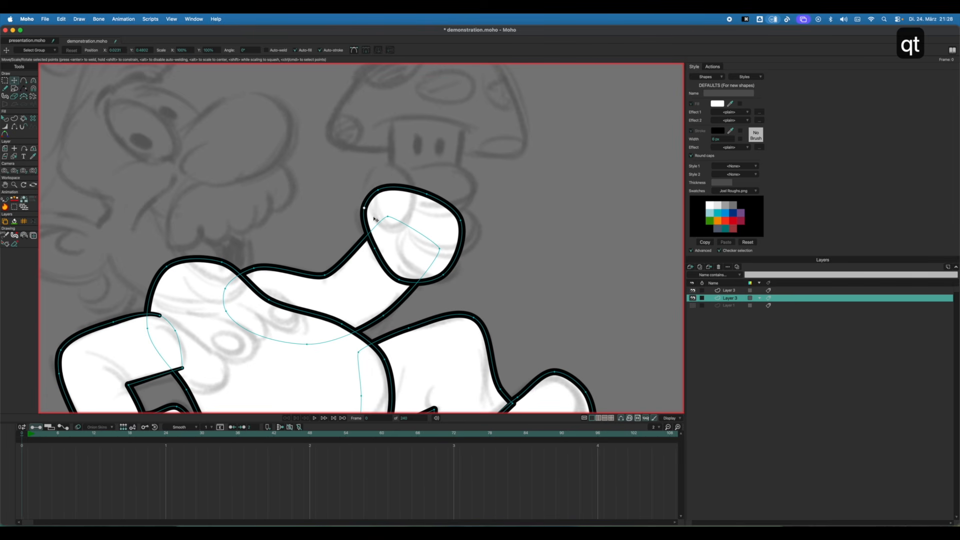
Draw an upright ellipse for the thumb and a wide ellipse for the top finger above the palm.
key("s")
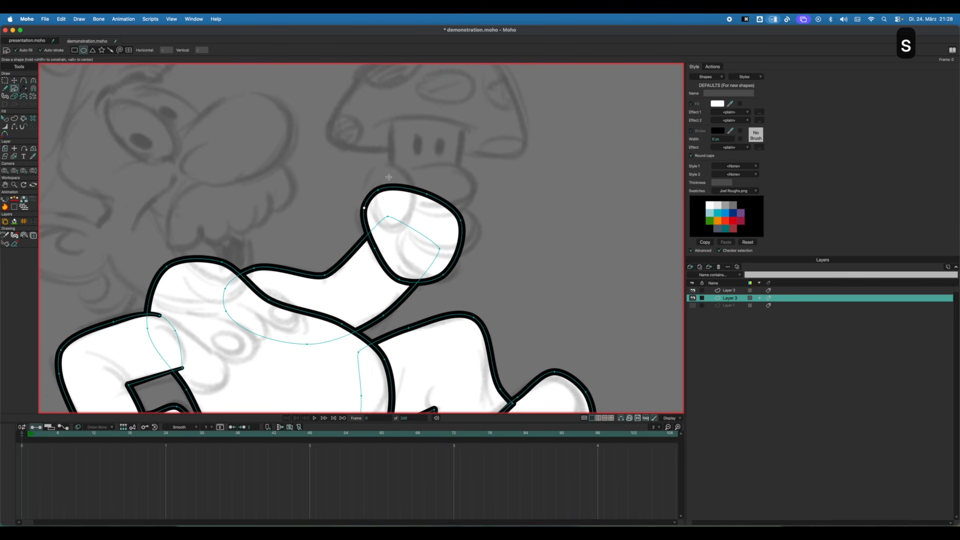
mouse_move(369, 167)
left_mouse_down()
mouse_move(411, 228)
mouse_move(406, 212)
left_mouse_up()
key("t")
mouse_move(418, 171)
left_mouse_down()
mouse_move(410, 167)
mouse_move(480, 208)
mouse_move(472, 214)
left_mouse_up()
key("s")
key("t")
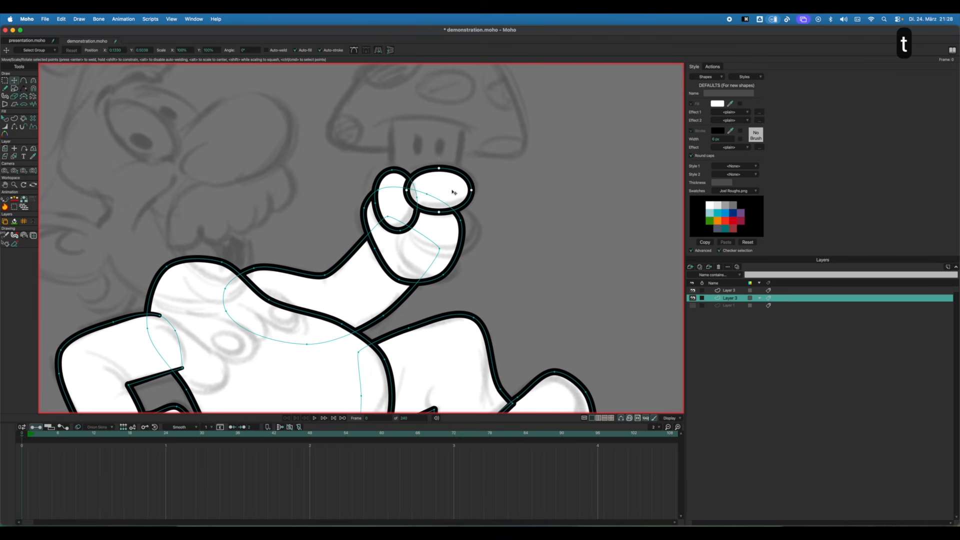
Draw a second finger ellipse directly below the top finger and lower it in the stacking order.
key("s")
left_click_drag(408, 208, 460, 229)
key("t")
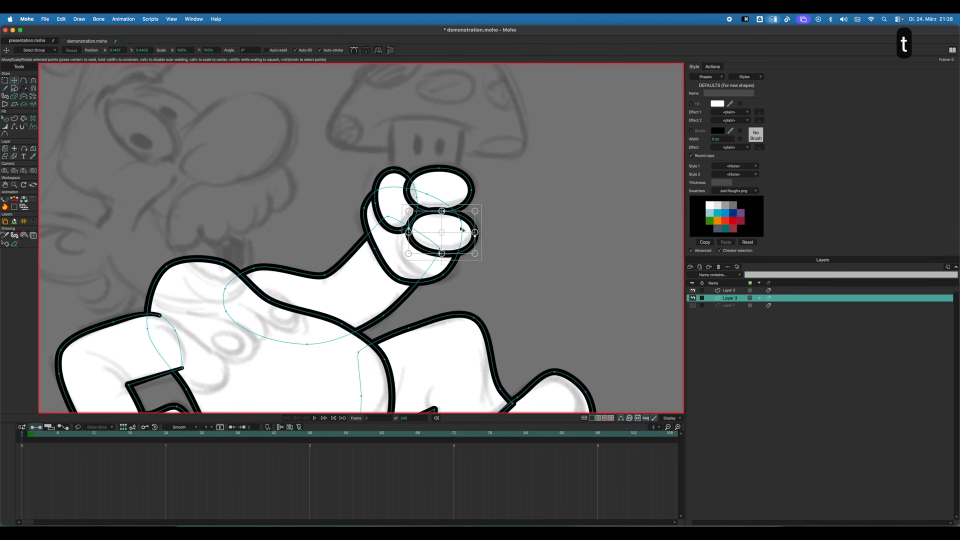
key("Escape")
key("w")
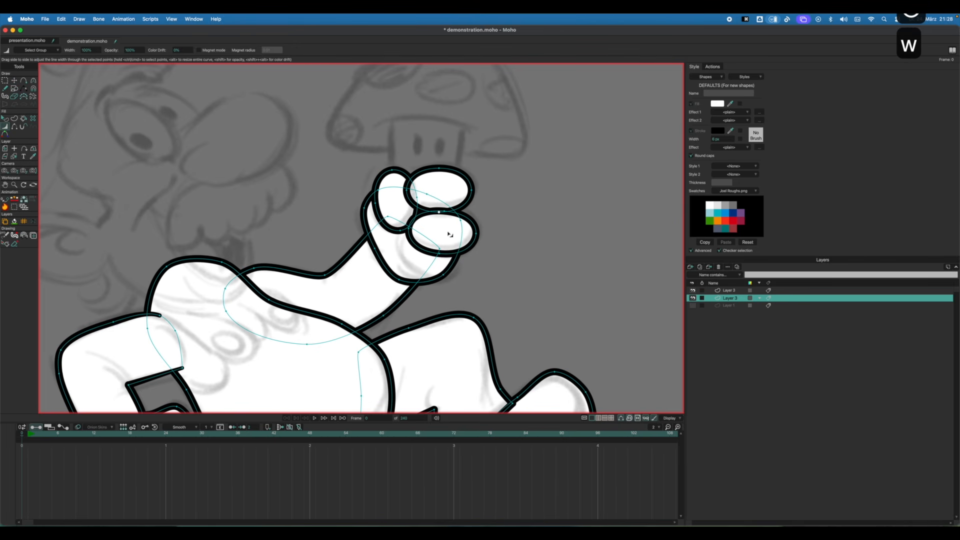
key("q")
left_click(454, 235)
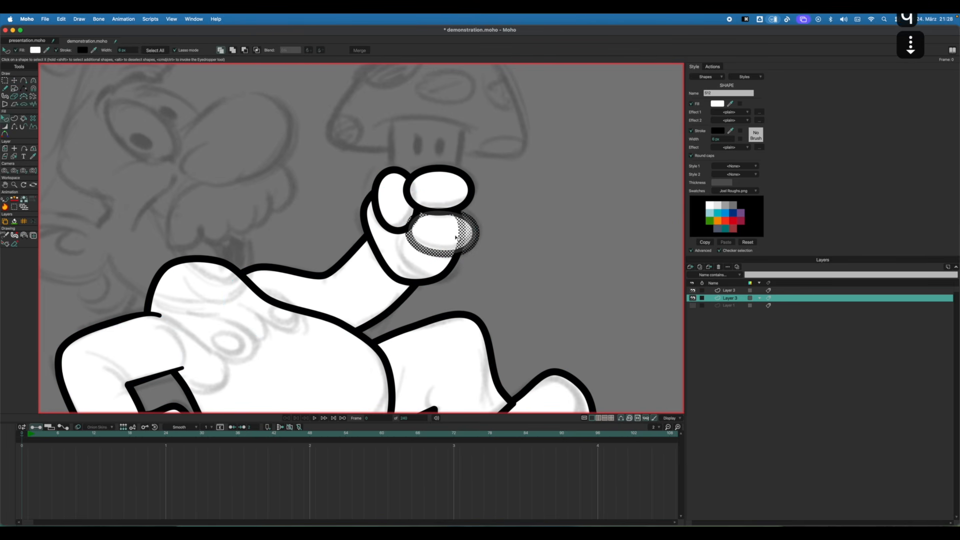
left_click(506, 224)
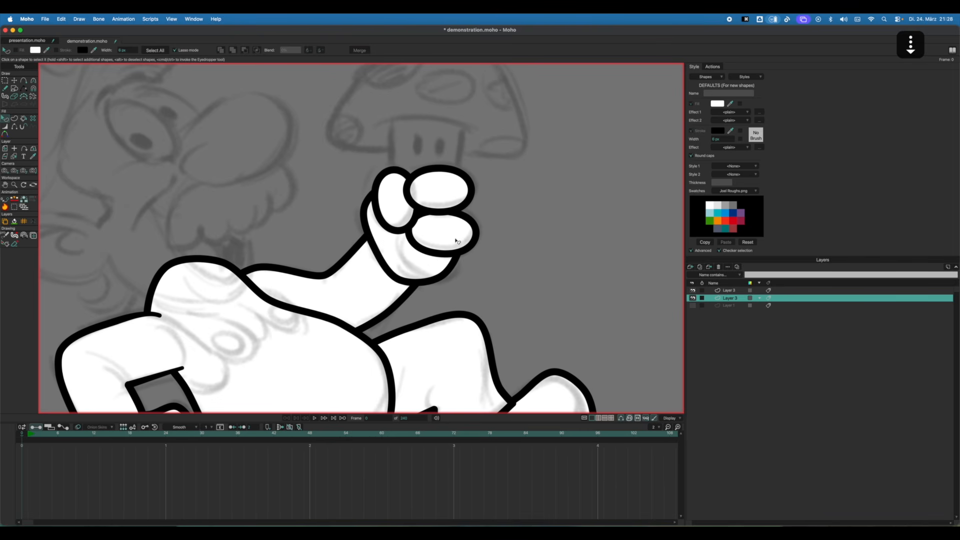
Duplicate the second finger, angle the copy at the palm's lower edge as a third finger, and place it behind the second.
key("t")
key("cmd+v")
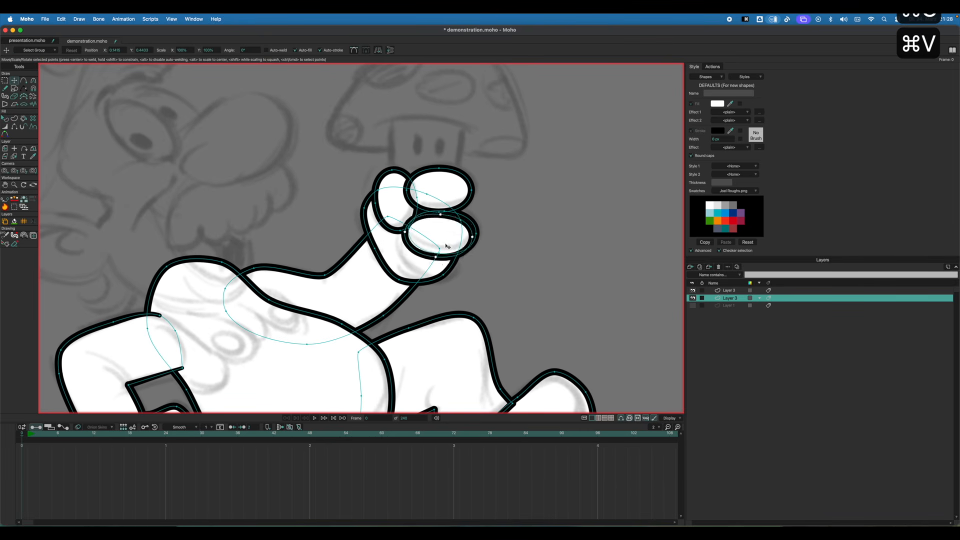
left_click_drag(453, 240, 429, 267)
key("q")
left_click(429, 266)
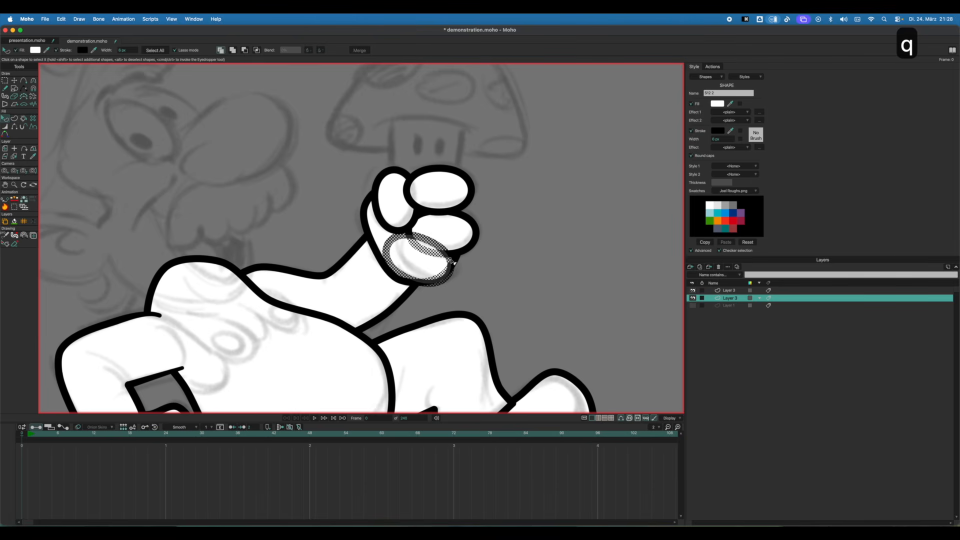
left_click(492, 251)
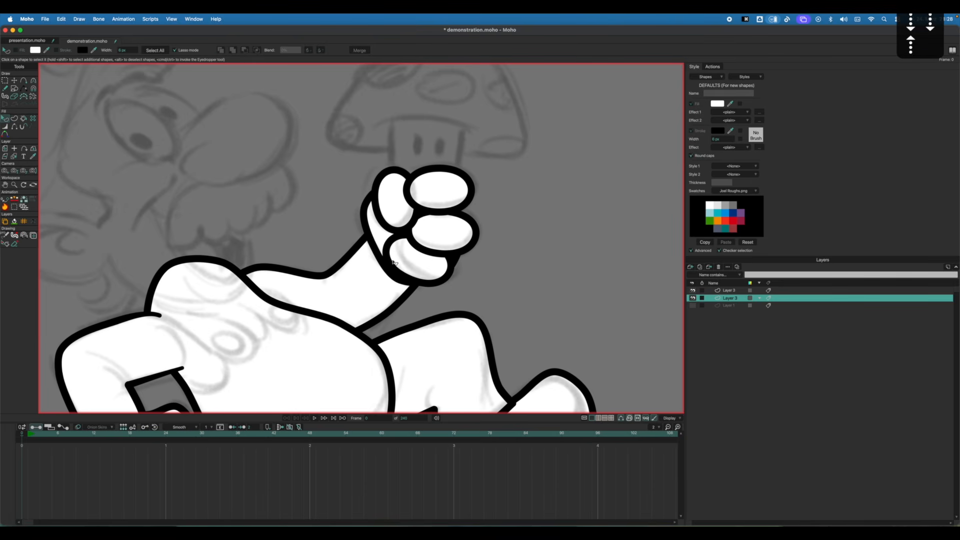
Reshape the raised hand's three fingers by moving their outer points and refining the curvature to follow the sketch.
key("r")
key("t")
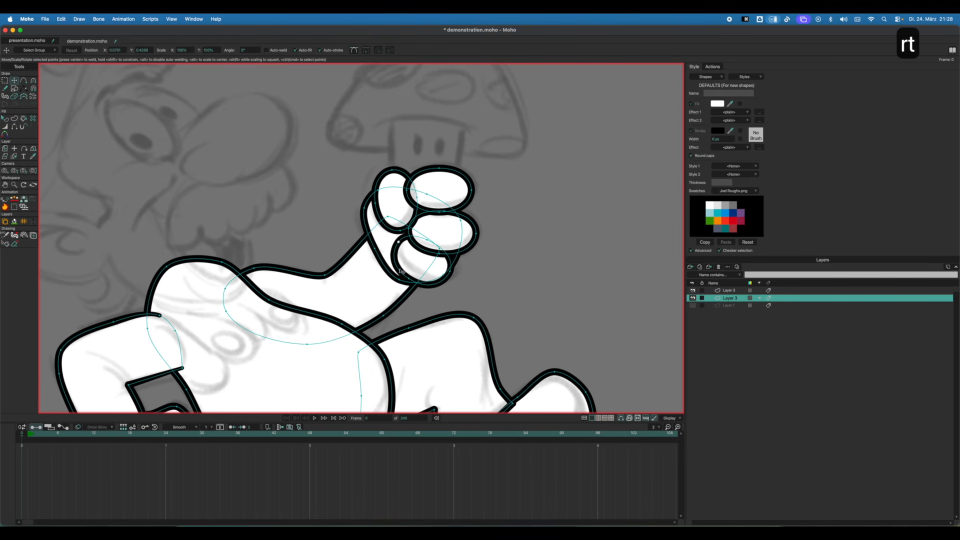
left_click_drag(449, 271, 460, 267)
left_click_drag(476, 233, 441, 208)
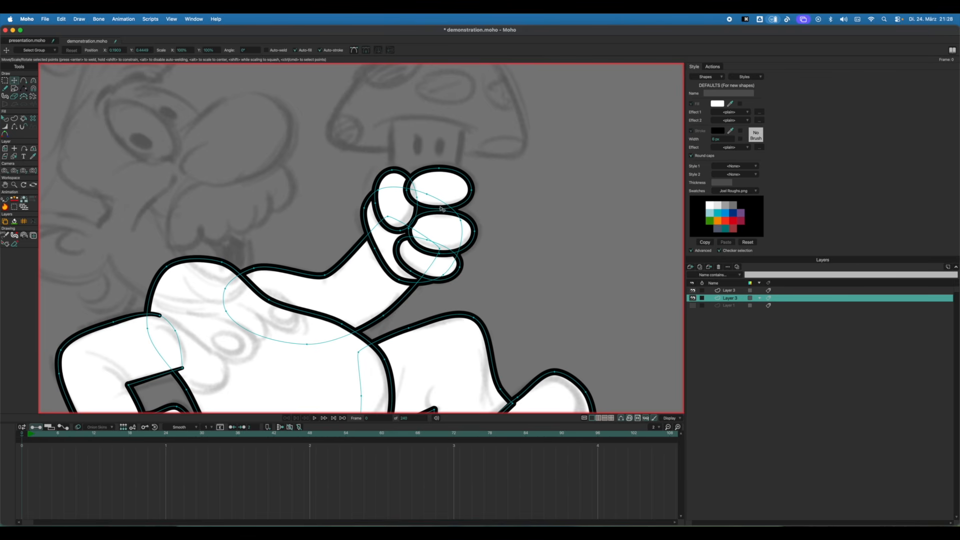
left_click(406, 199)
key("c")
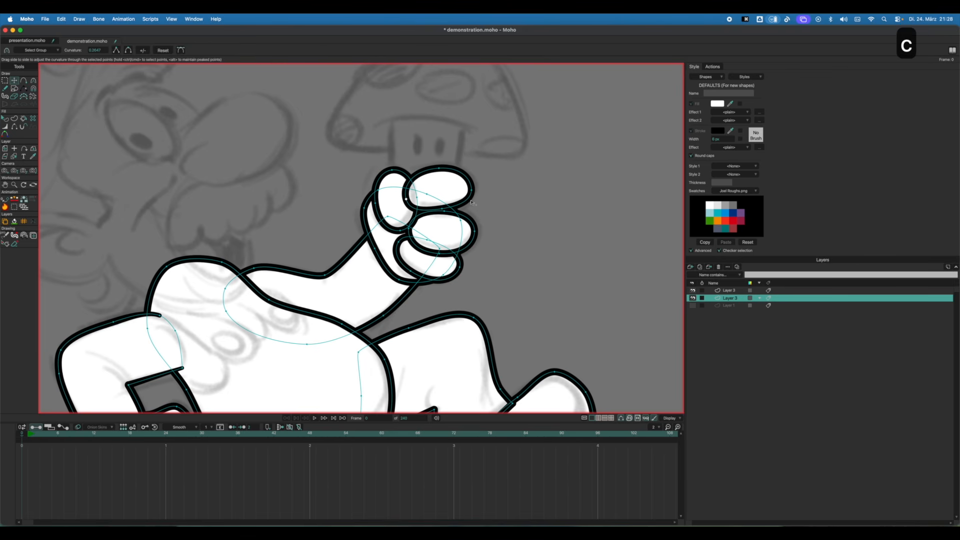
key("t")
left_click_drag(471, 191, 443, 212)
left_click_drag(474, 231, 476, 223)
key("c")
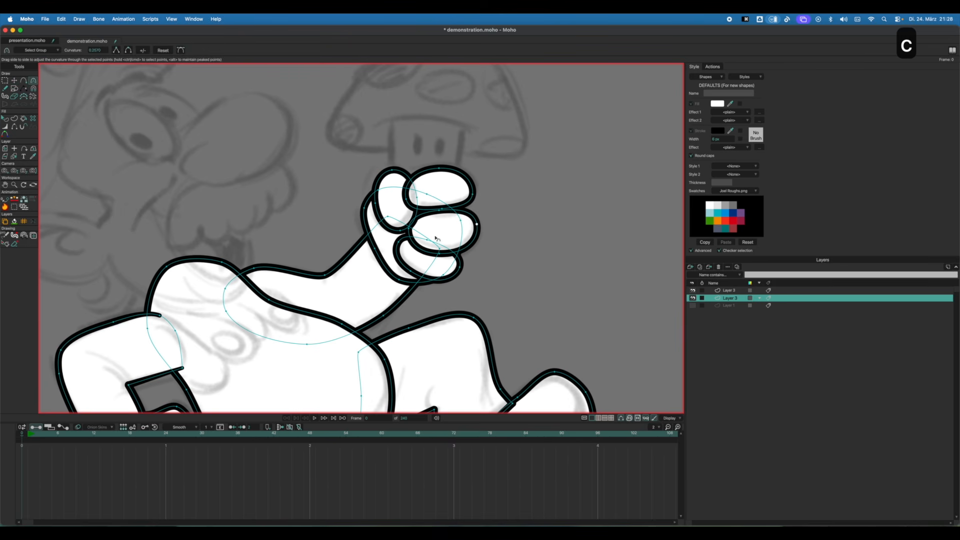
Move the third finger's outer point slightly up and outward and adjust that point's curvature.
key("t")
left_click_drag(459, 266, 465, 258)
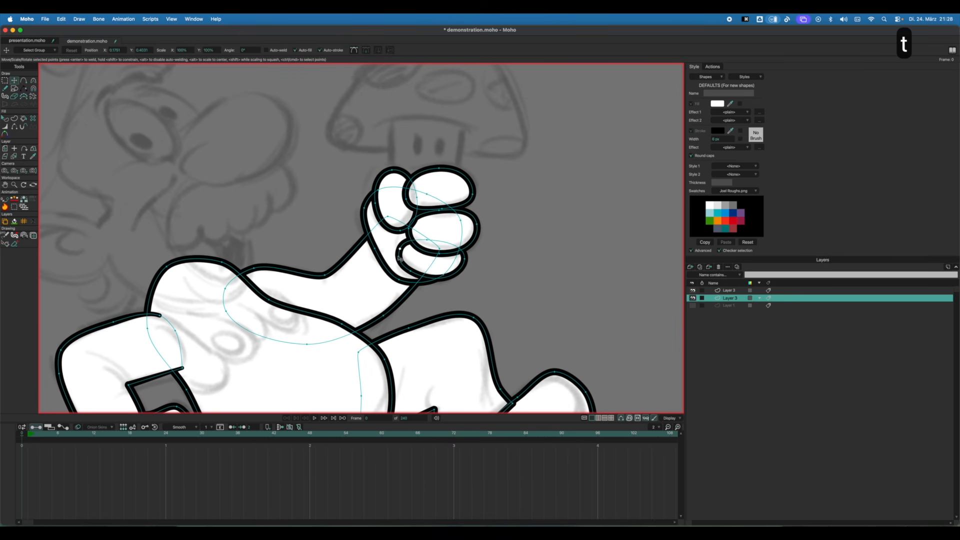
left_click(464, 259)
key("c")
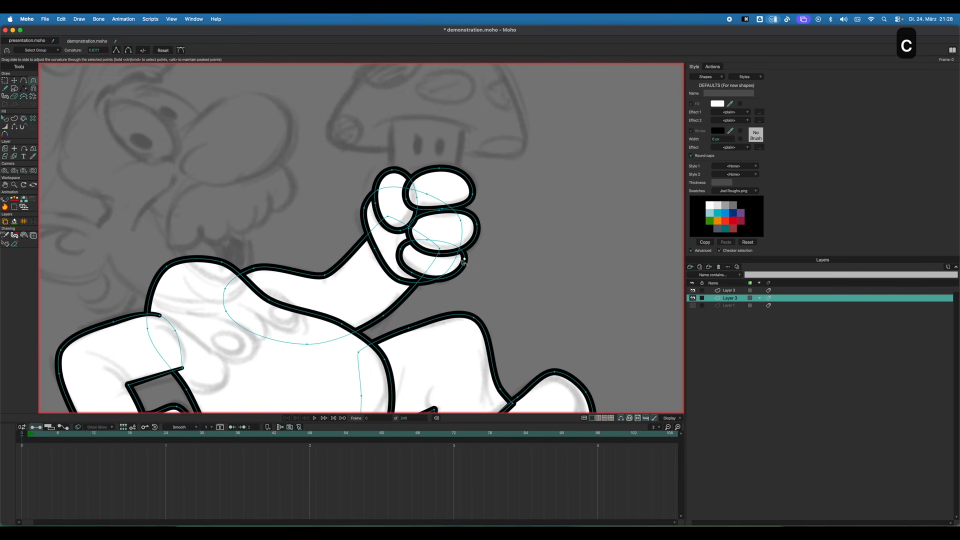
left_click_drag(464, 260, 450, 255)
scroll(378, 213, "up", 3)
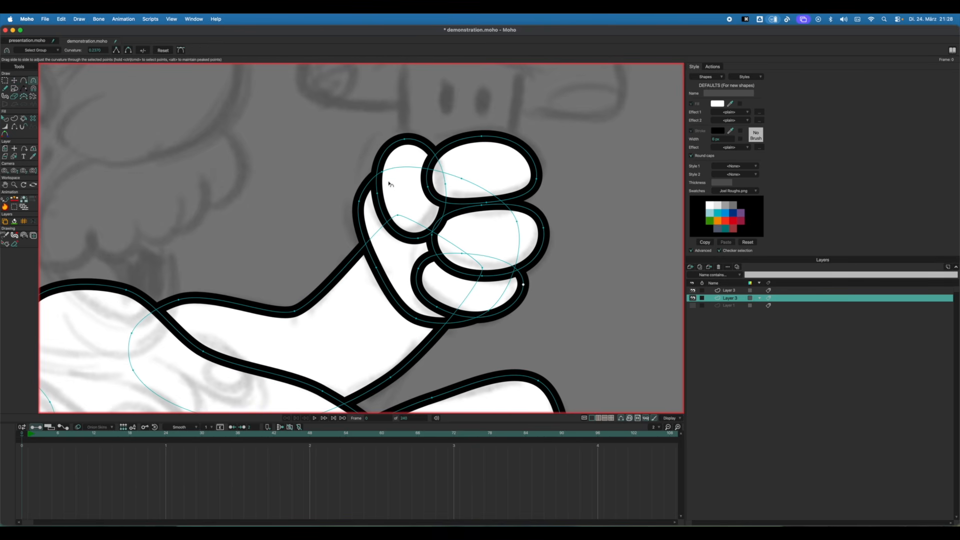
key("t")
left_click(404, 196)
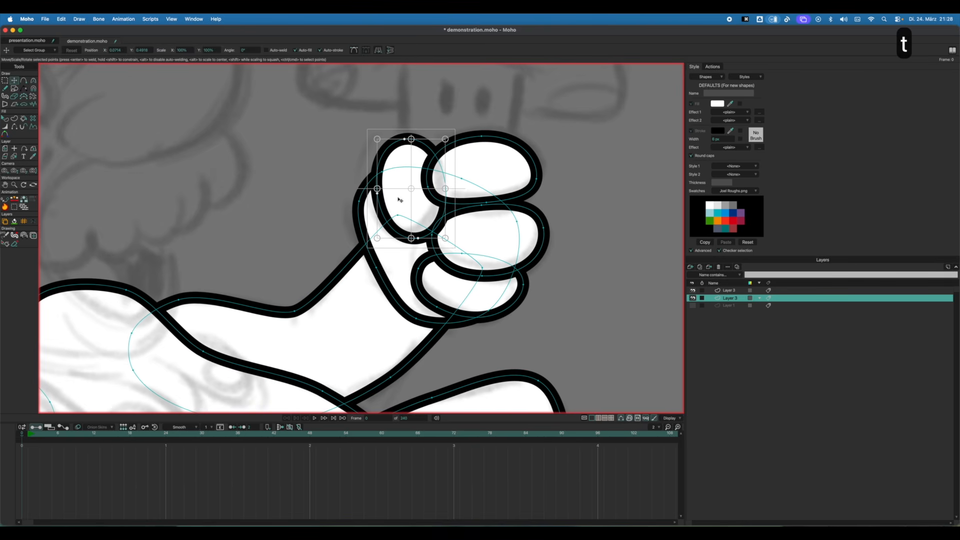
left_click_drag(400, 200, 549, 150)
key("super+z")
key("f")
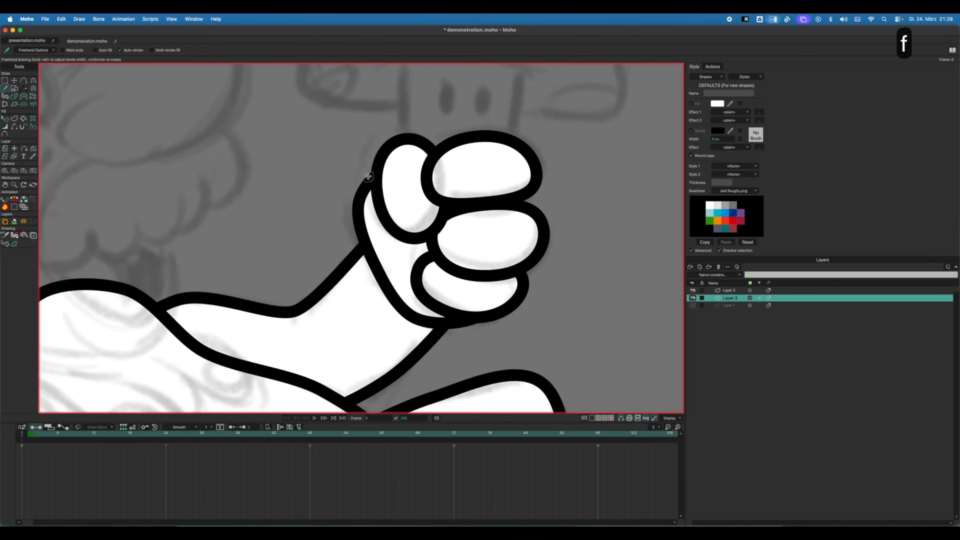
Duplicate the thumb ellipse, offset the copy slightly toward the wrist side, and keep it behind the original thumb.
left_click(5, 81)
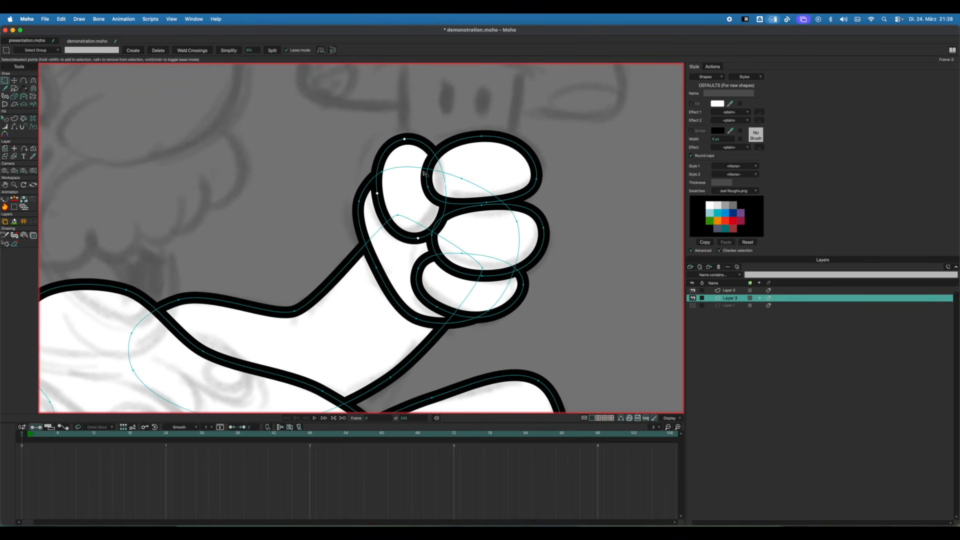
key("t")
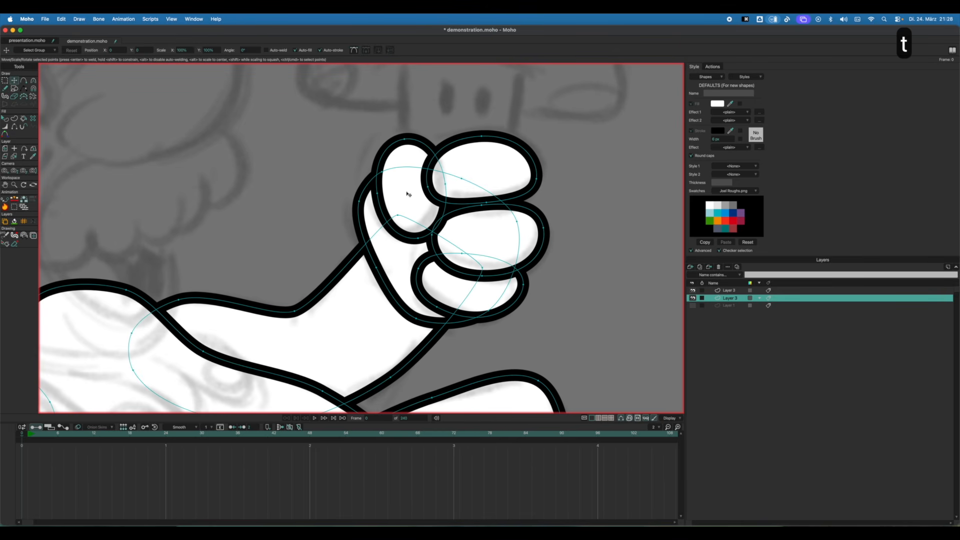
left_click_drag(407, 191, 400, 203)
key("super+v")
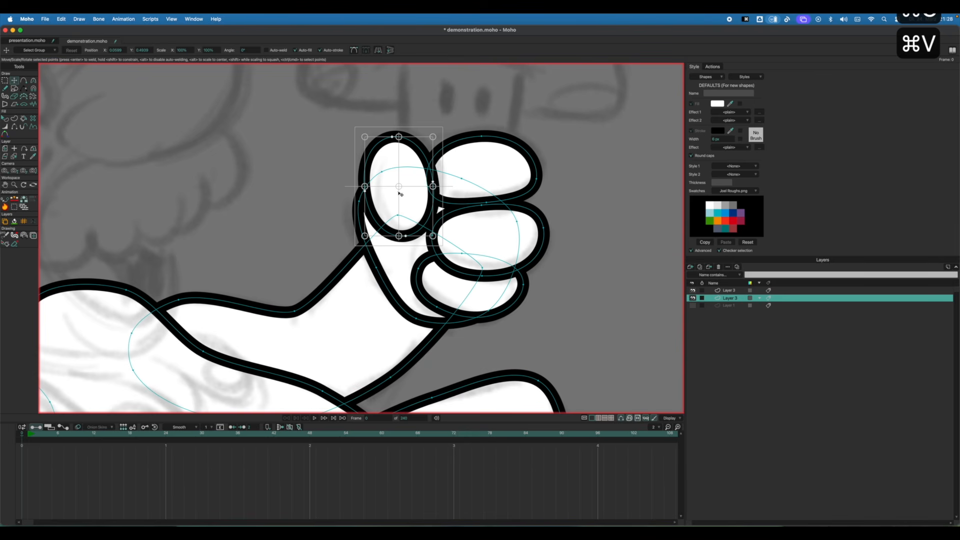
left_click_drag(449, 150, 452, 155)
mouse_move(402, 187)
left_mouse_down()
mouse_move(414, 184)
mouse_move(408, 190)
mouse_move(410, 173)
left_mouse_up()
key("super+z")
key("super+z")
key("super+z")
key("super+z")
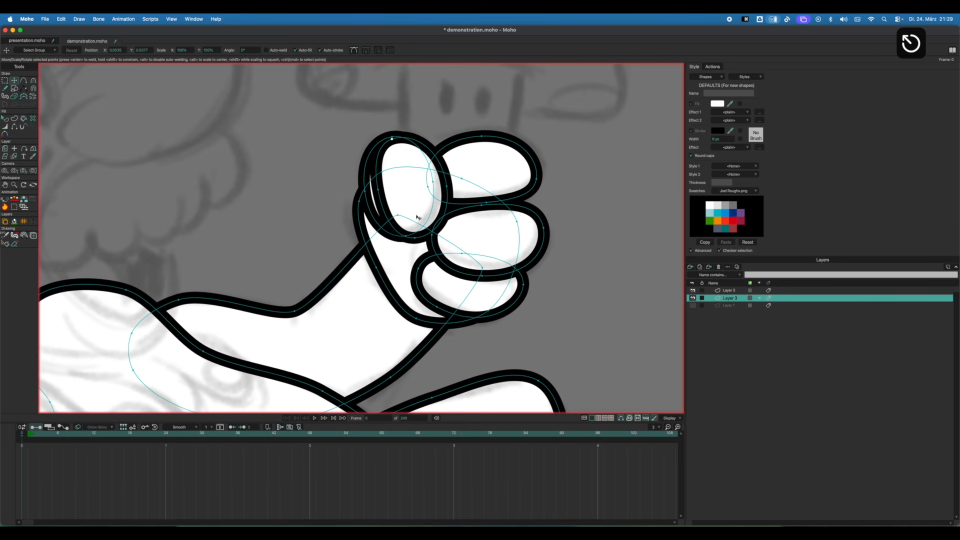
Hide the thumb copy's edge over the palm and adjust the position and line width of its remaining open end.
key("g")
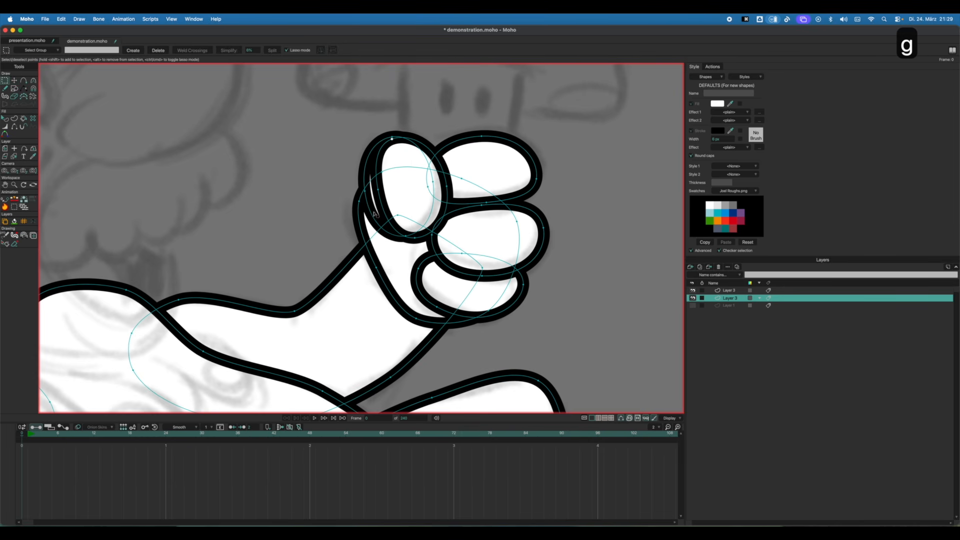
key("h")
left_click(373, 216)
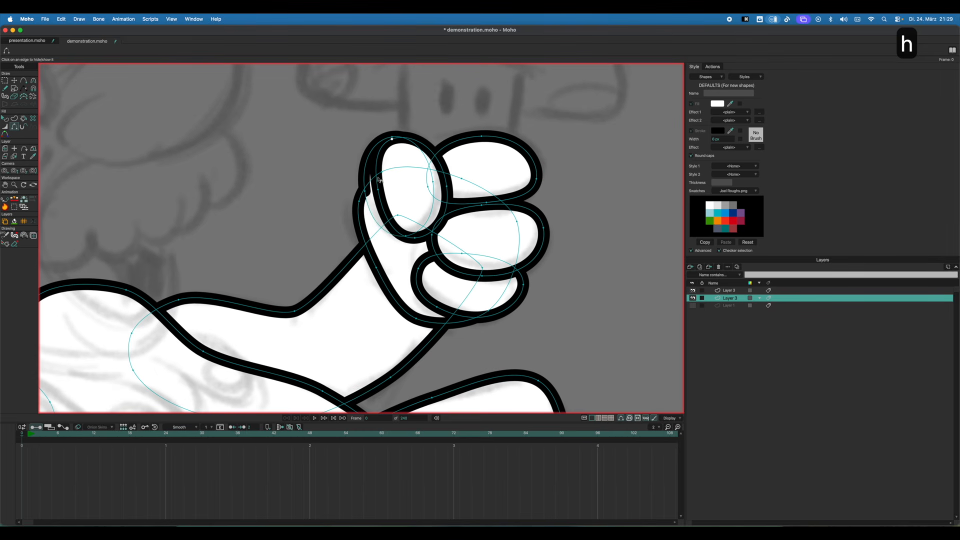
key("t")
key("w")
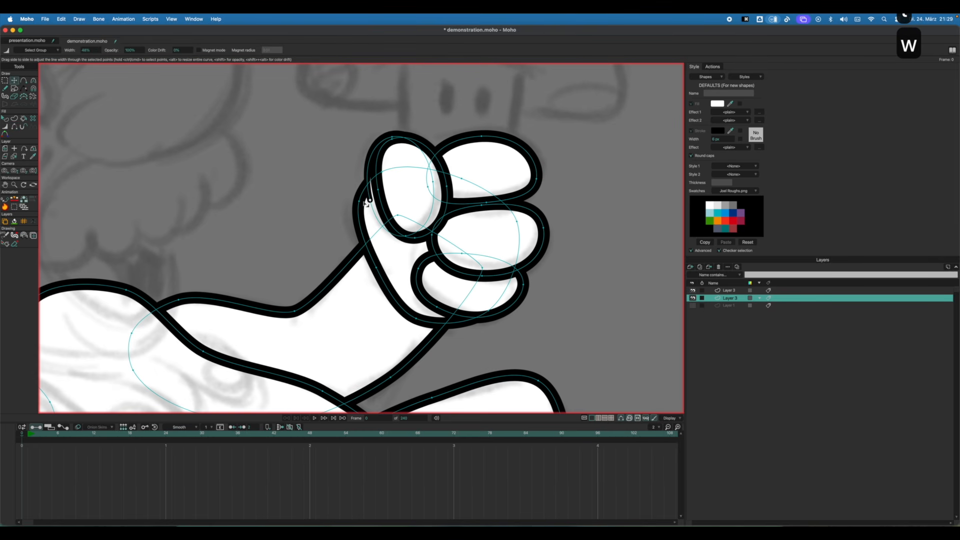
key("t")
Draw a large ellipse over the sketched face as the base shape of the head.
scroll(417, 207, "down", 6)
scroll(327, 243, "up", 3)
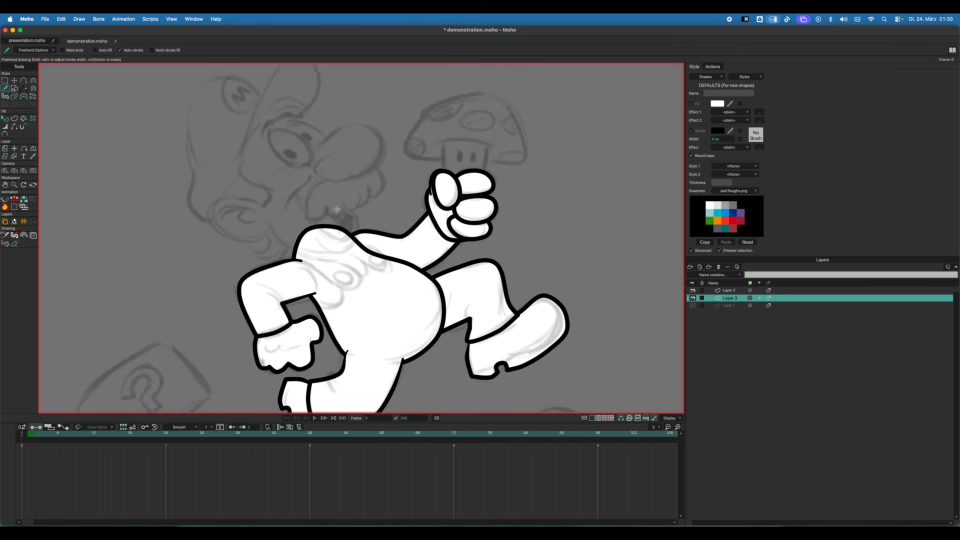
left_click_drag(296, 154, 285, 193)
key("a")
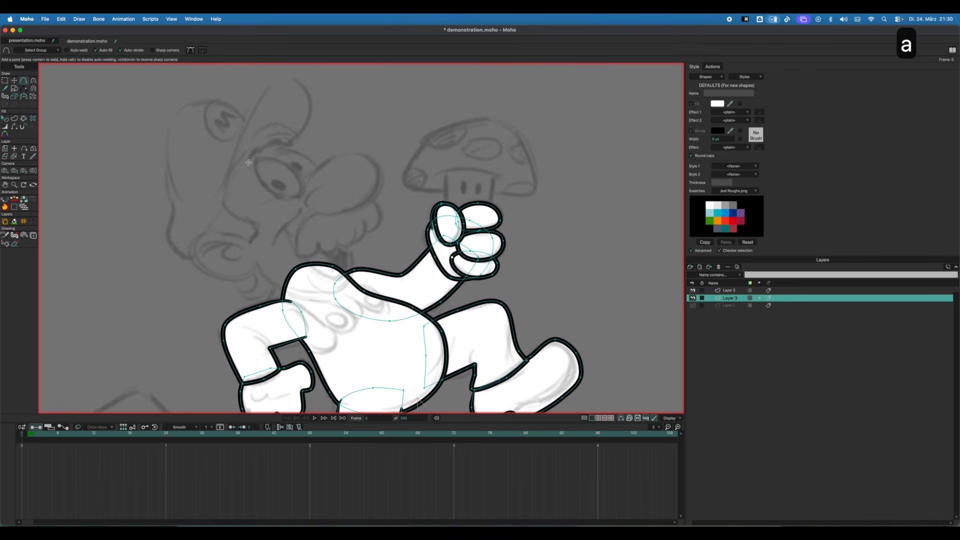
left_click(14, 88)
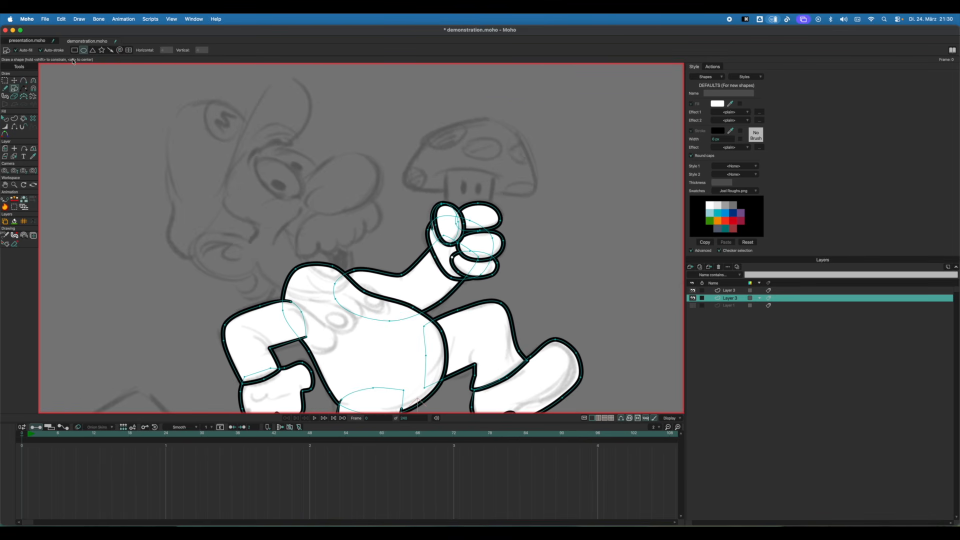
mouse_move(212, 140)
left_mouse_down()
mouse_move(357, 279)
mouse_move(308, 279)
mouse_move(345, 271)
mouse_move(338, 280)
left_mouse_up()
Reshape the head ellipse into a tilted oval by moving its points to follow the sketched forehead and chin.
key("t")
key("Escape")
left_click_drag(308, 210, 322, 194)
left_click_drag(257, 141, 231, 158)
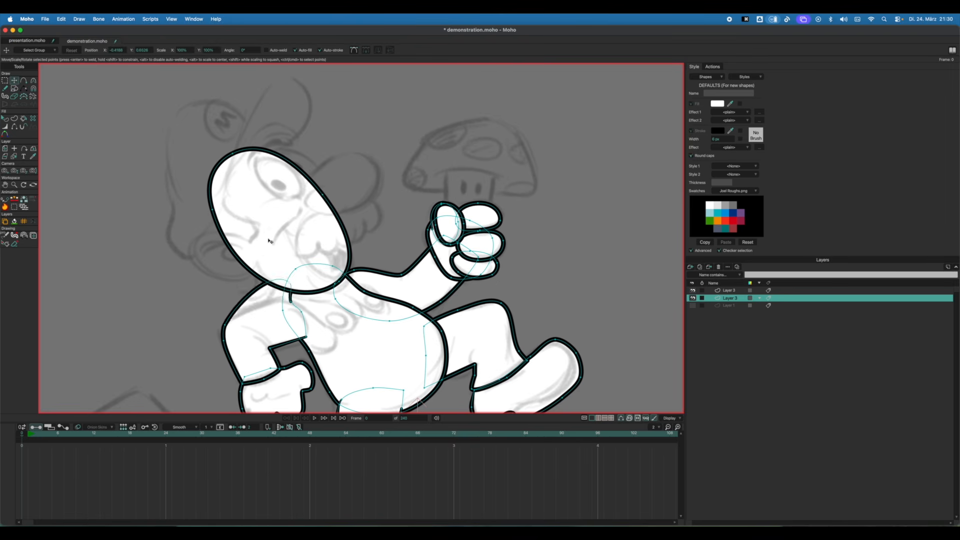
key("super+z")
key("super+z")
key("super+z")
key("super+z")
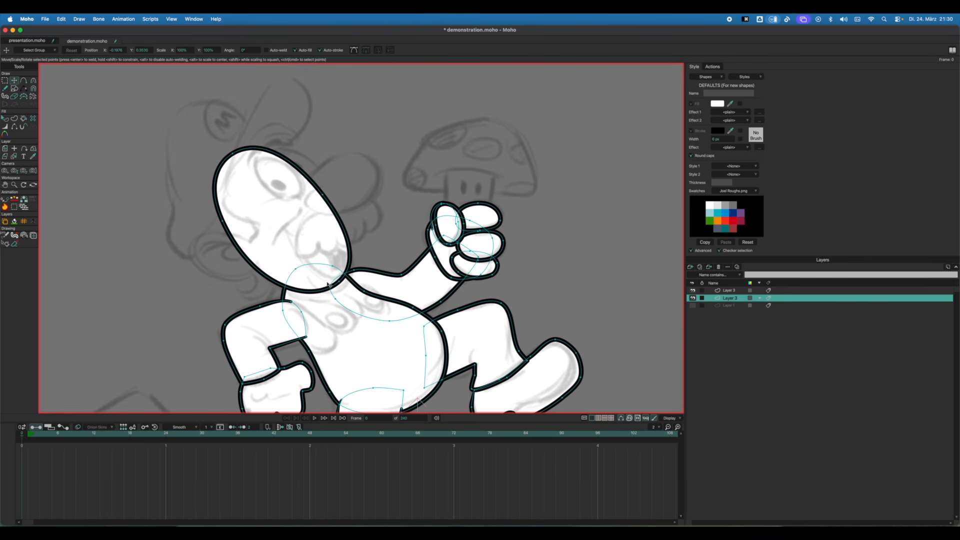
mouse_move(338, 287)
left_mouse_down()
mouse_move(304, 256)
mouse_move(327, 283)
left_mouse_up()
left_click_drag(323, 195, 315, 189)
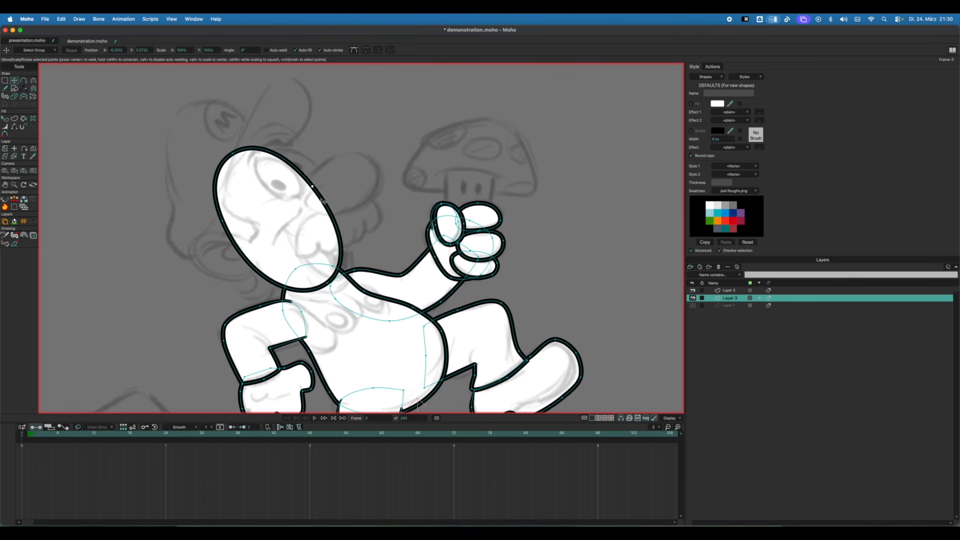
Trace the large nose as a closed rounded shape overlapping the front edge of the head.
key("a")
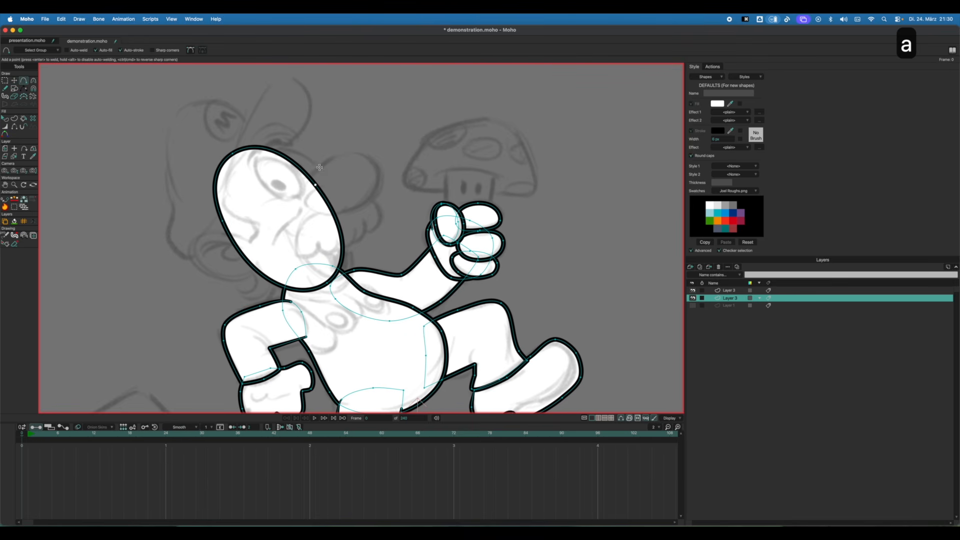
left_click_drag(302, 187, 365, 155)
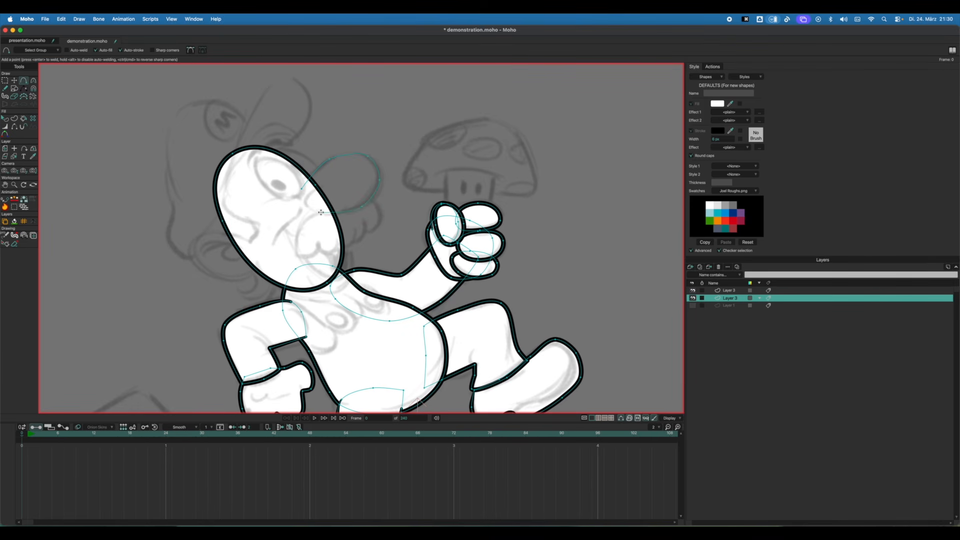
left_click_drag(302, 191, 302, 189)
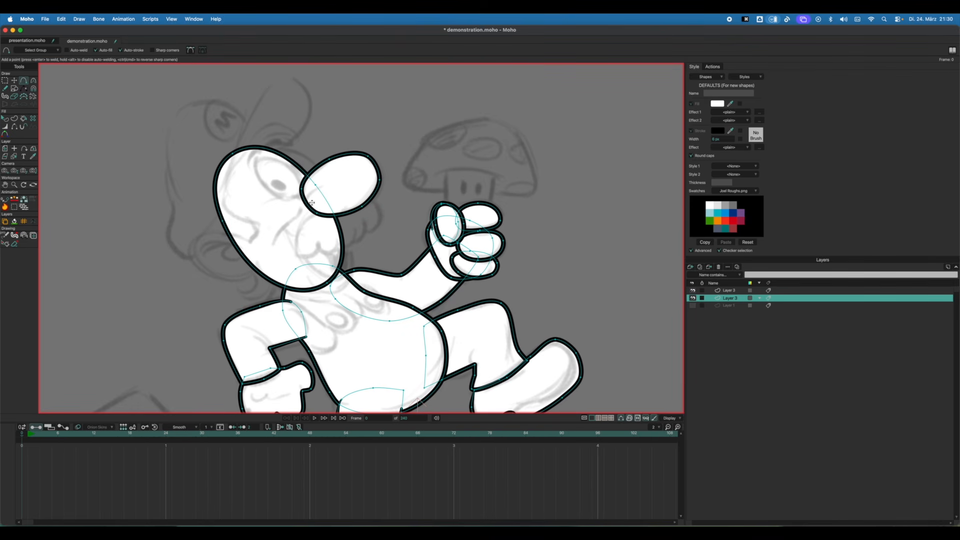
Hide the nose outline's edge on the face side and refine the line width and position of its lower open end.
key("h")
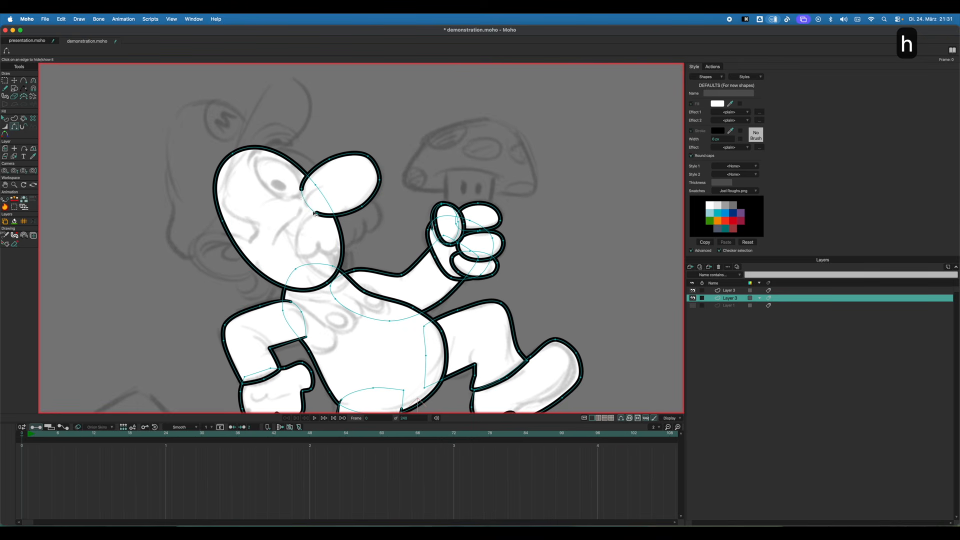
key("w")
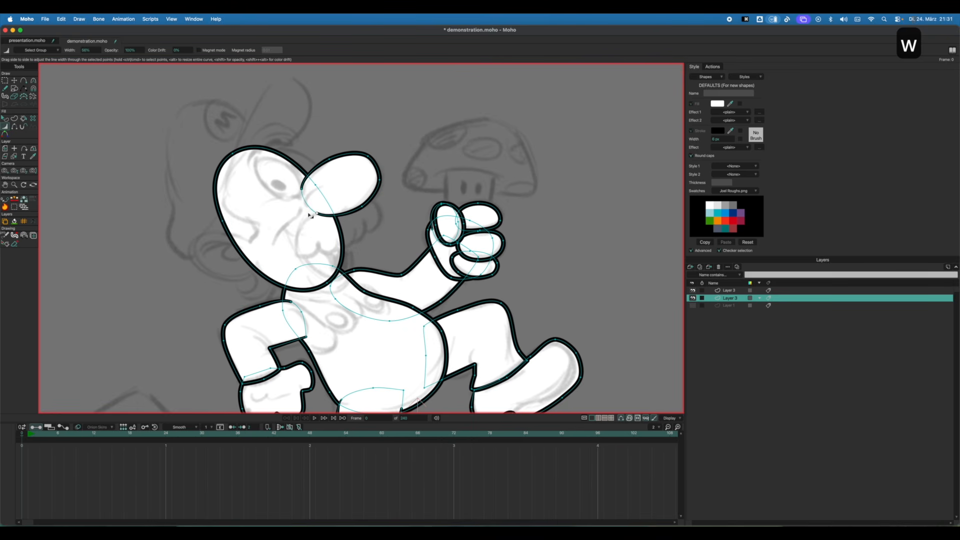
key("t")
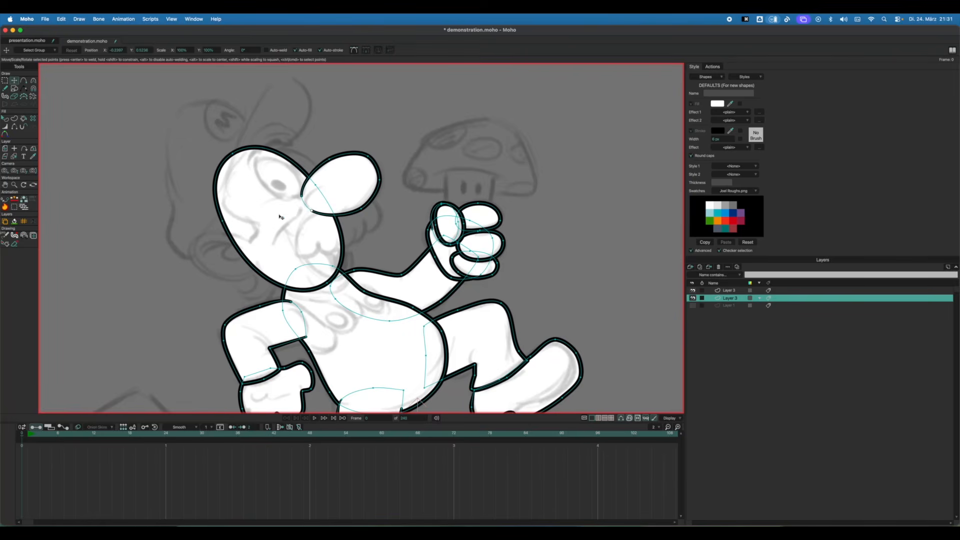
key("f")
key("t")
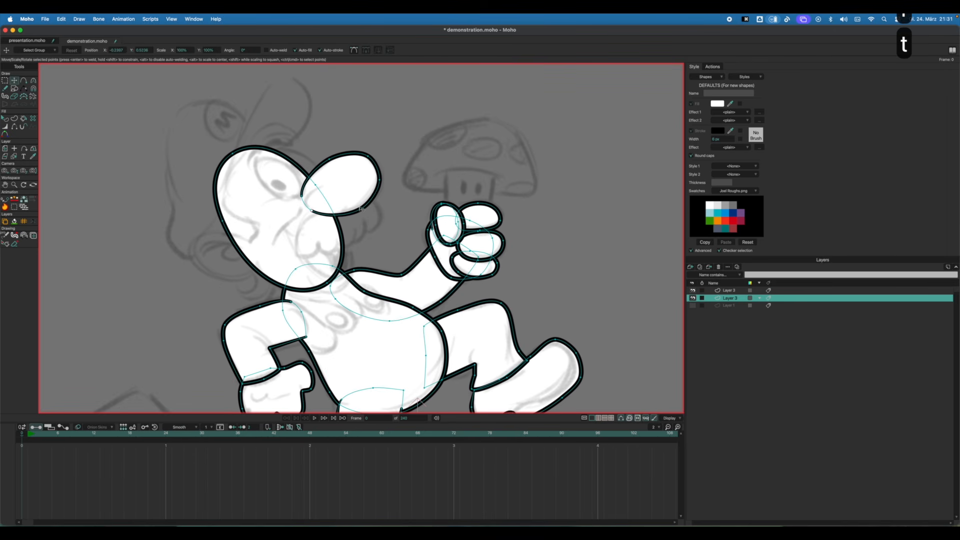
Trace the moustache below the nose as a closed shape with a scalloped lower edge.
key("a")
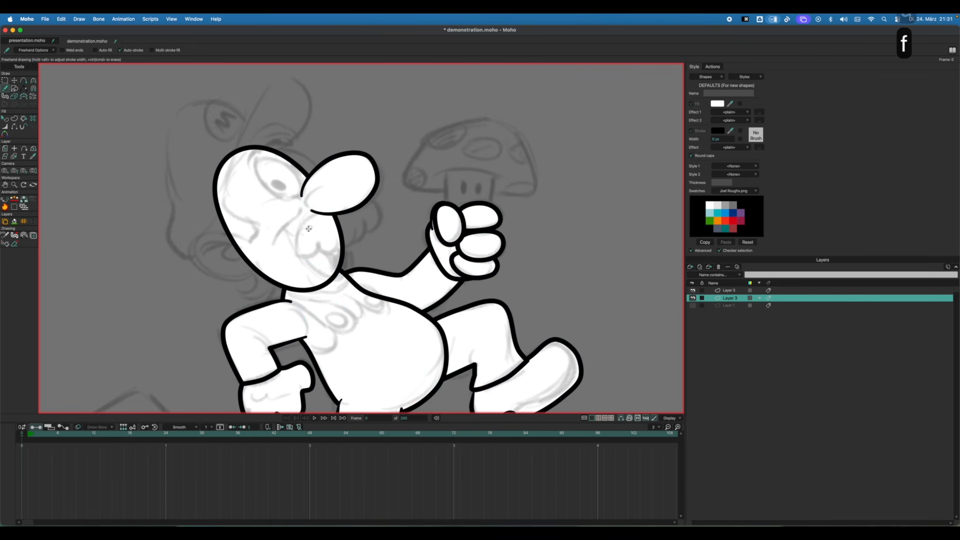
scroll(311, 231, "up", 5)
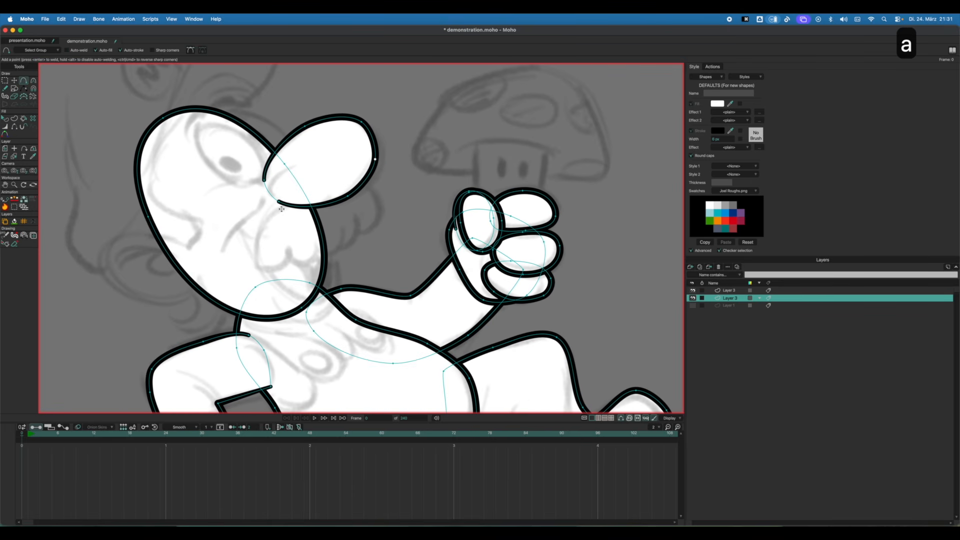
left_click_drag(258, 256, 255, 258)
left_click(262, 270)
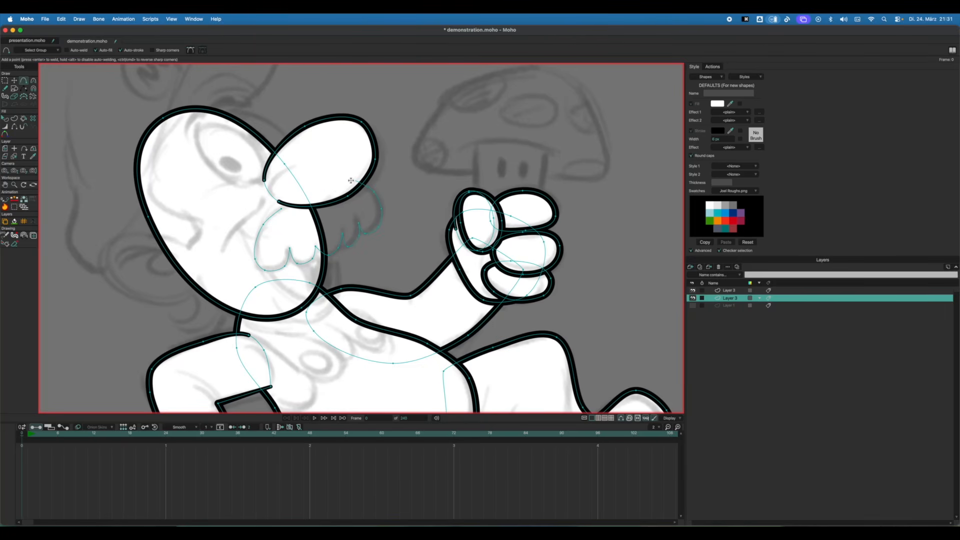
left_click_drag(351, 180, 278, 202)
Lower the moustache in the stacking order to place it behind the nose.
key("q")
left_click(350, 235)
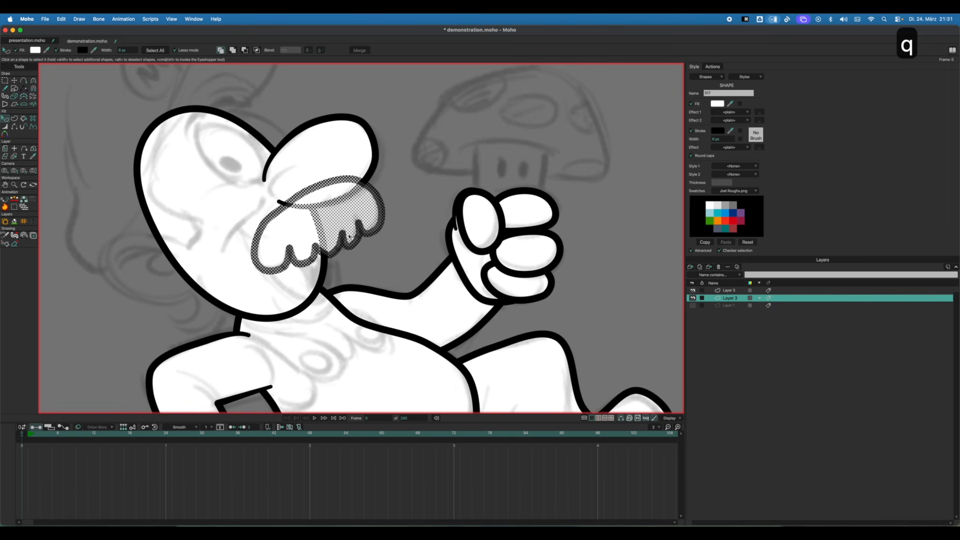
key("f")
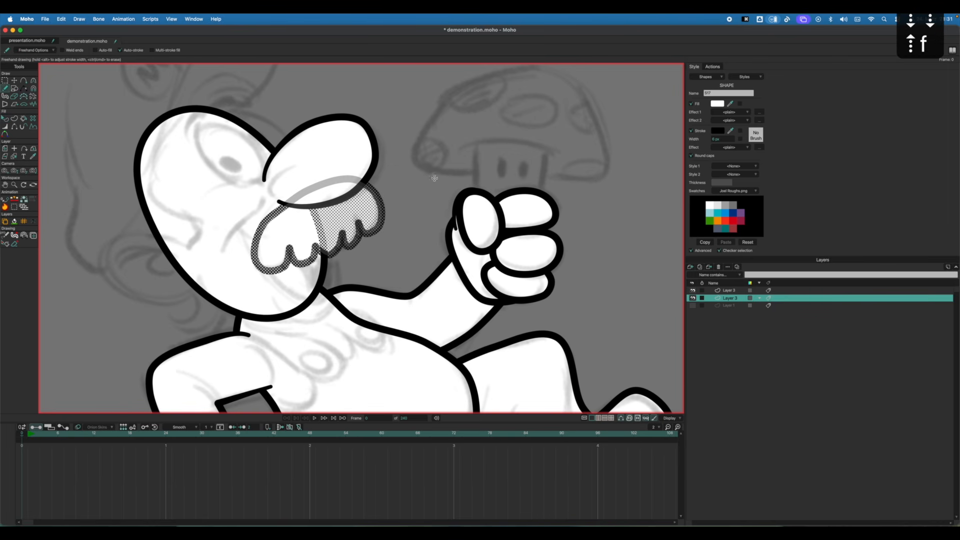
key("t")
key("super+z")
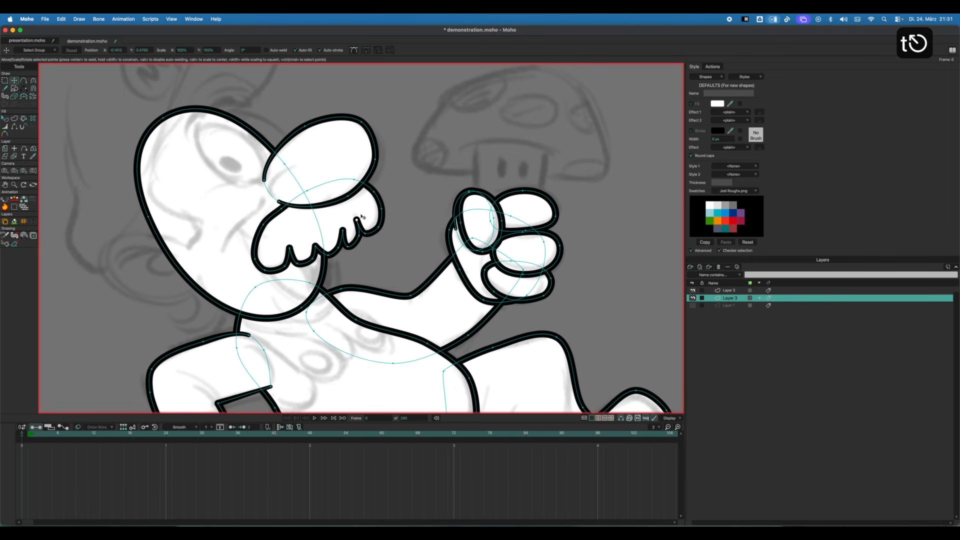
Refine the moustache outline by repositioning its notch points, thinning the line at the notches, and nudging the rounded face-side end inward.
left_click_drag(357, 218, 344, 230)
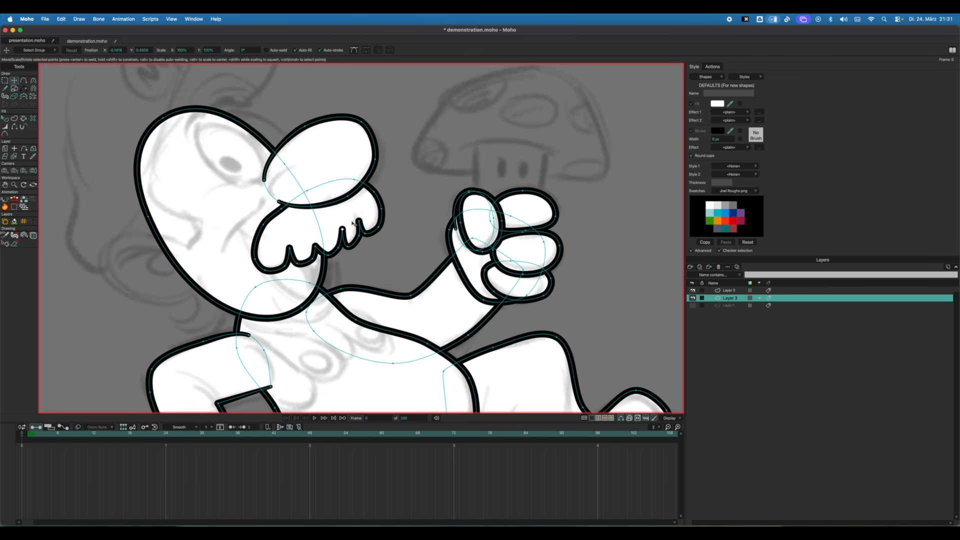
key("w")
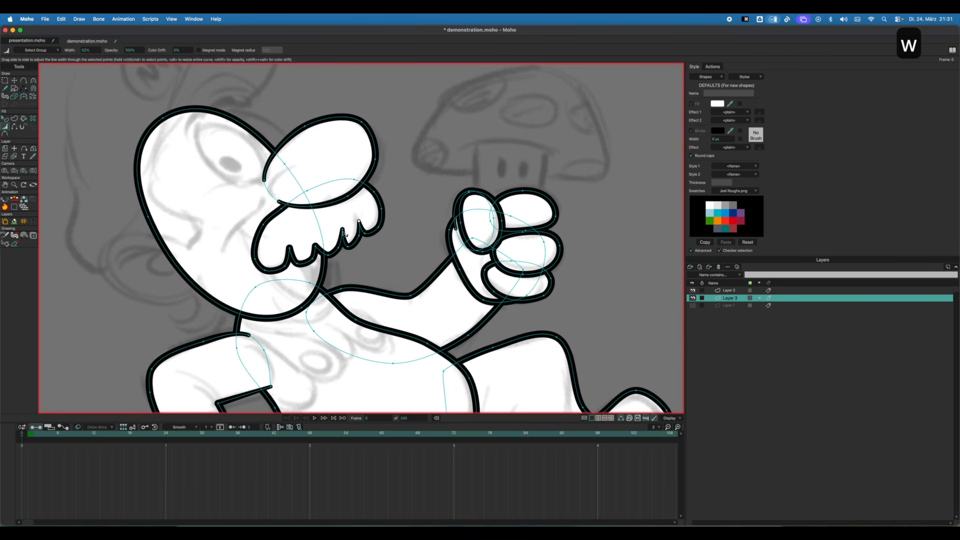
left_click_drag(344, 233, 333, 236)
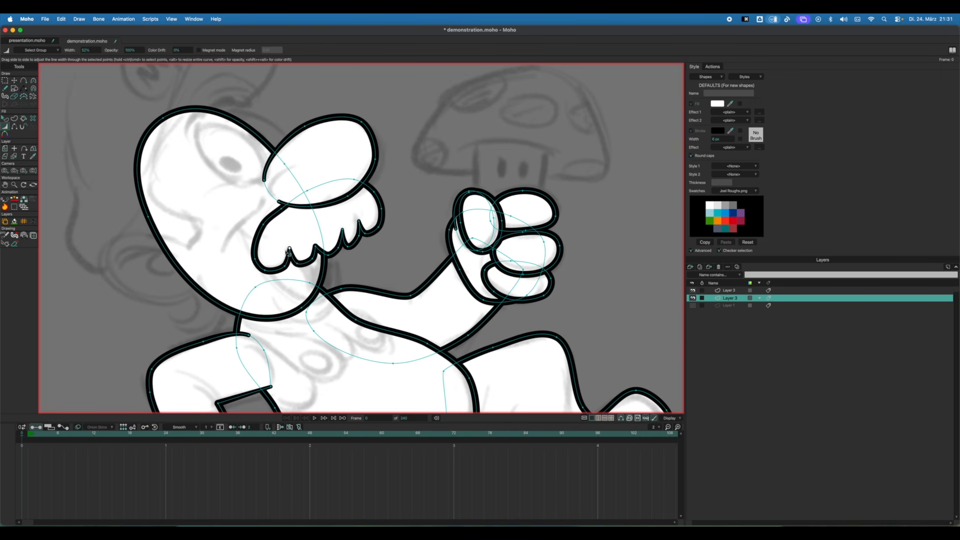
key("t")
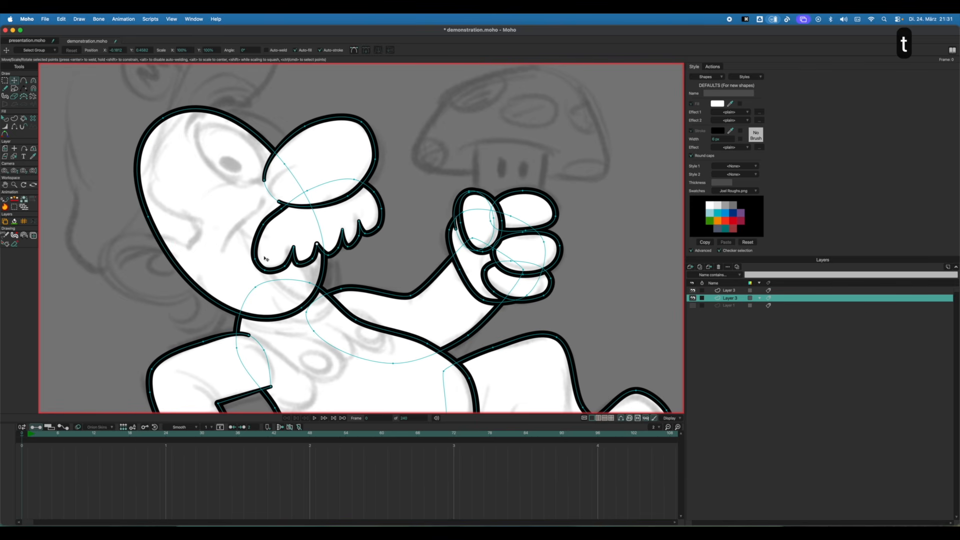
left_click_drag(265, 258, 287, 212)
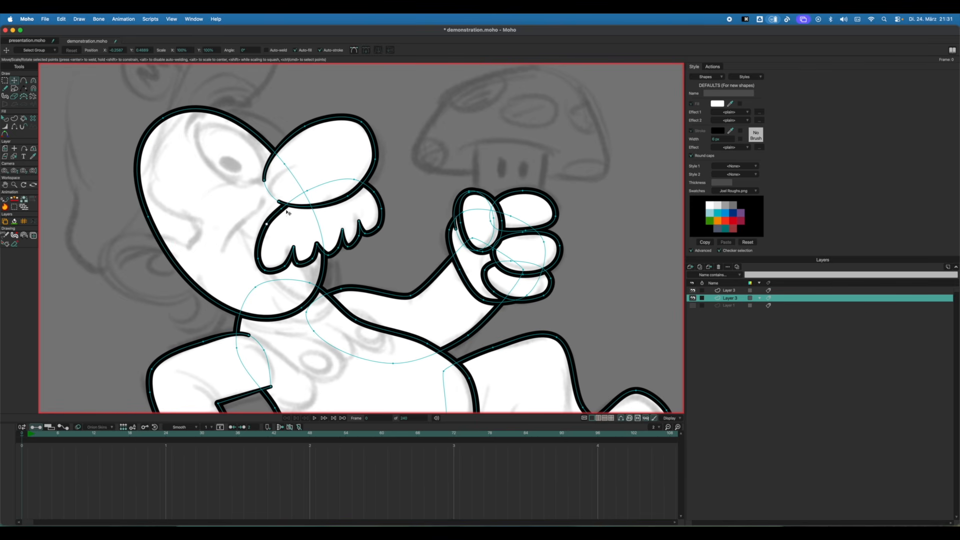
Trace the lower jaw as a closed rounded shape below the moustache, overlapping the front lower edge of the head.
key("f")
scroll(254, 254, "up", 2)
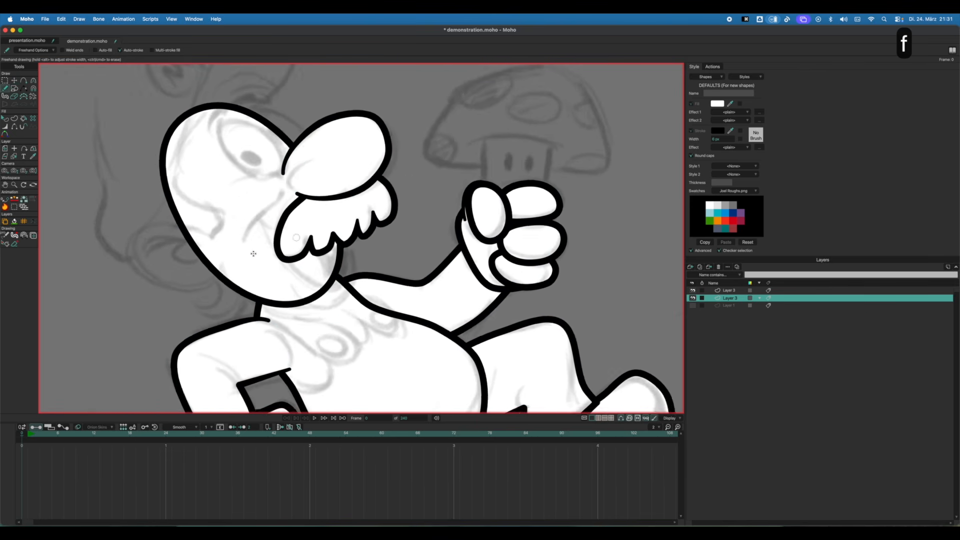
scroll(254, 253, "down", 3)
scroll(358, 241, "up", 3)
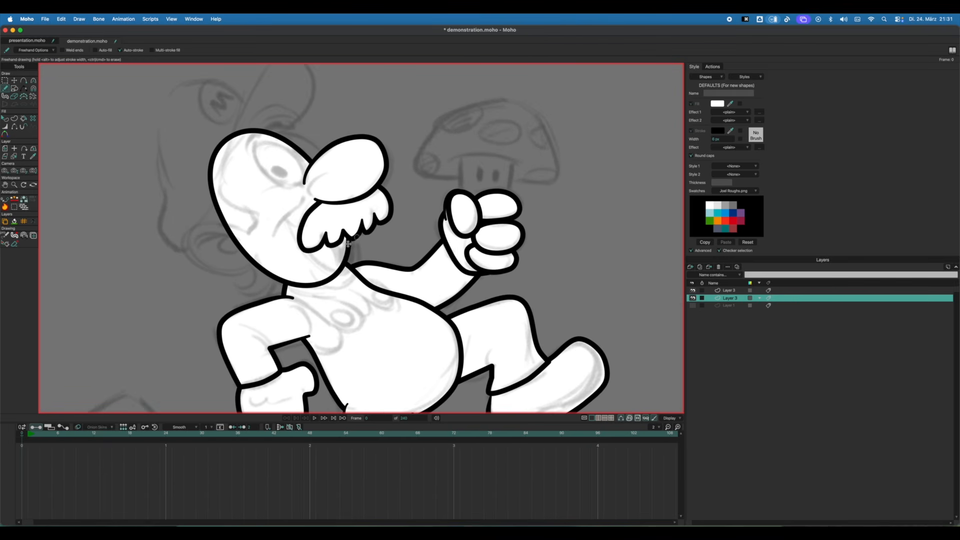
scroll(279, 251, "down", 2)
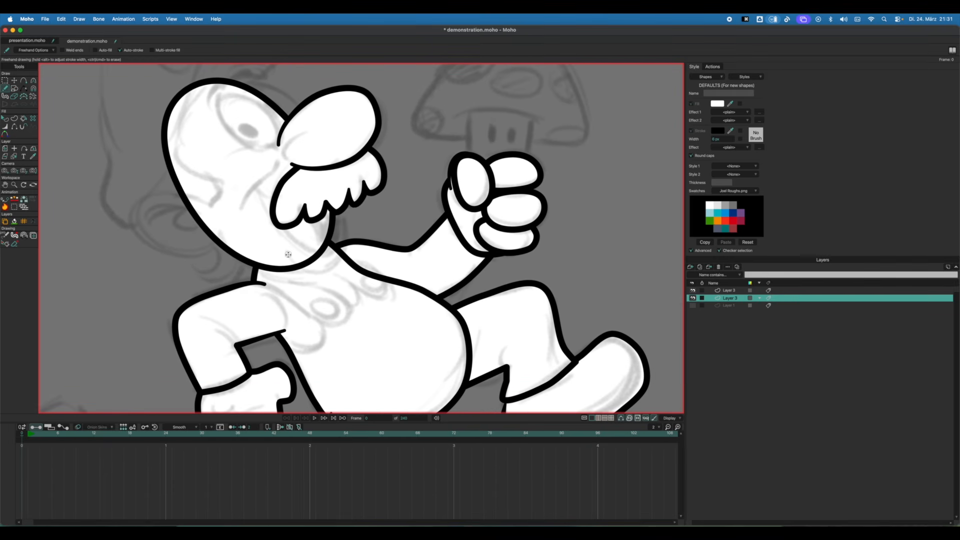
key("a")
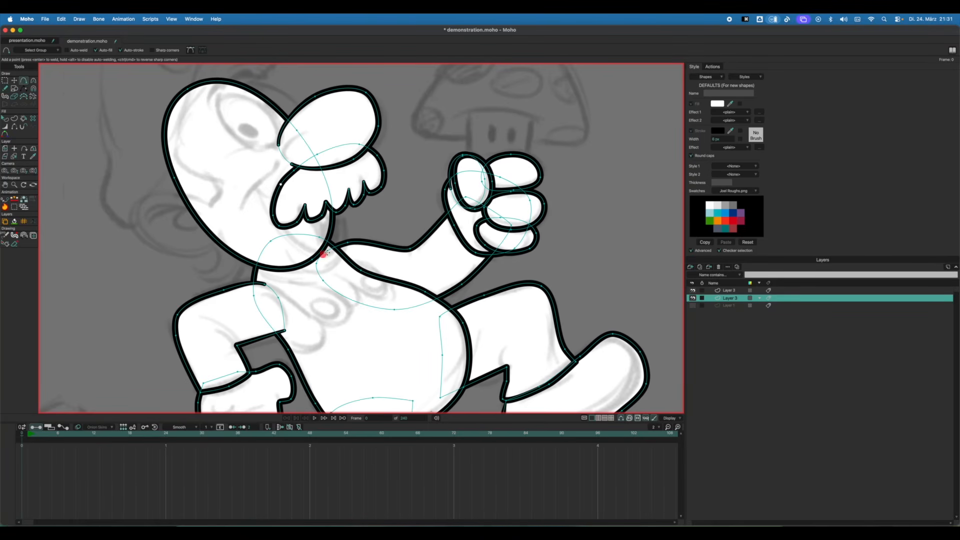
scroll(328, 252, "up", 3)
mouse_move(269, 254)
left_mouse_down()
mouse_move(285, 283)
mouse_move(332, 271)
left_mouse_up()
mouse_move(345, 223)
left_mouse_down()
mouse_move(320, 178)
mouse_move(328, 172)
mouse_move(277, 182)
mouse_move(261, 206)
left_mouse_up()
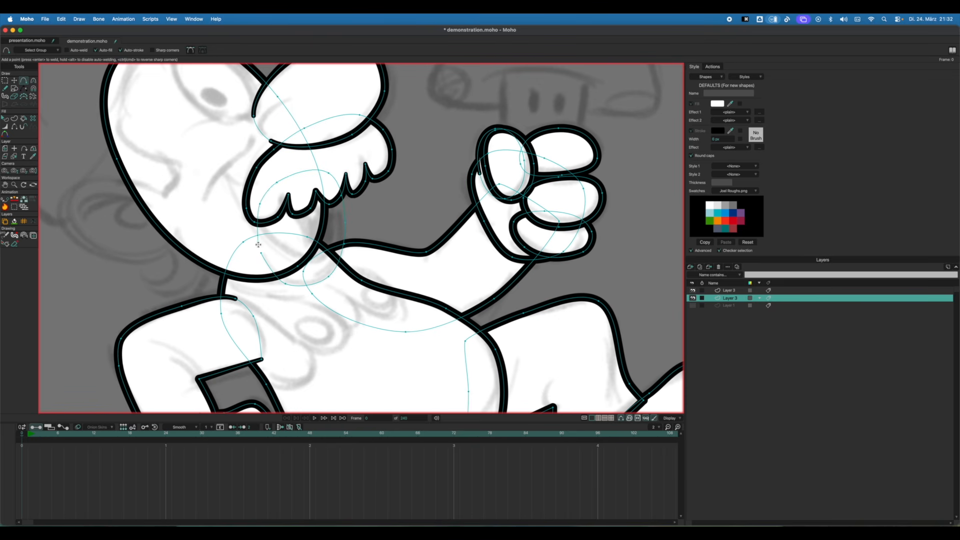
left_click_drag(258, 244, 261, 253)
key("t")
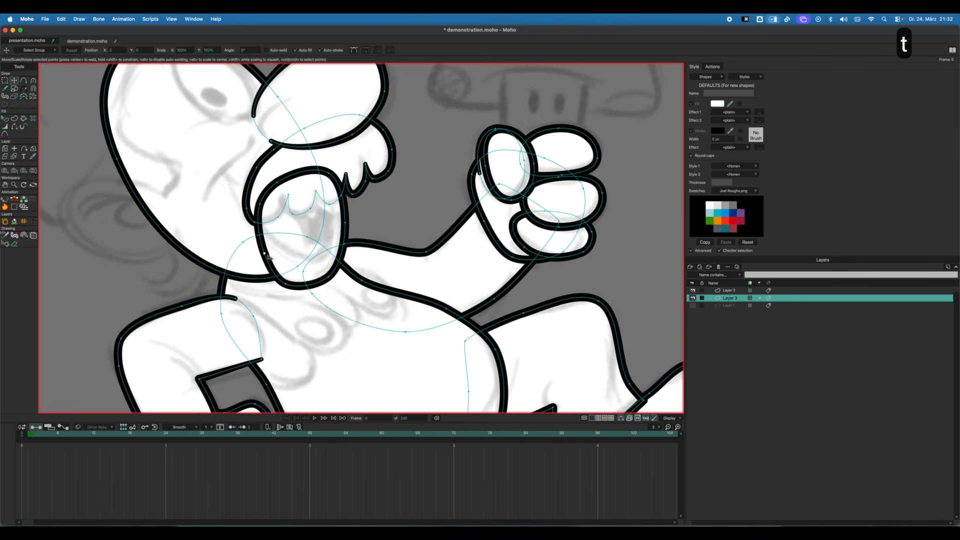
Lower the jaw shape in the stacking order to place it behind the moustache.
key("q")
left_click(324, 248)
key("Down")
key("Down")
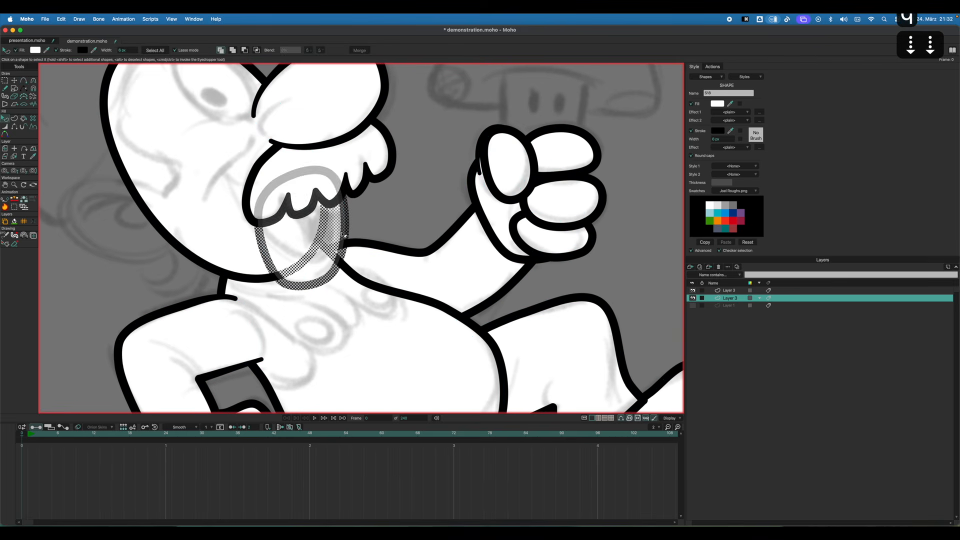
left_click(379, 206)
key("t")
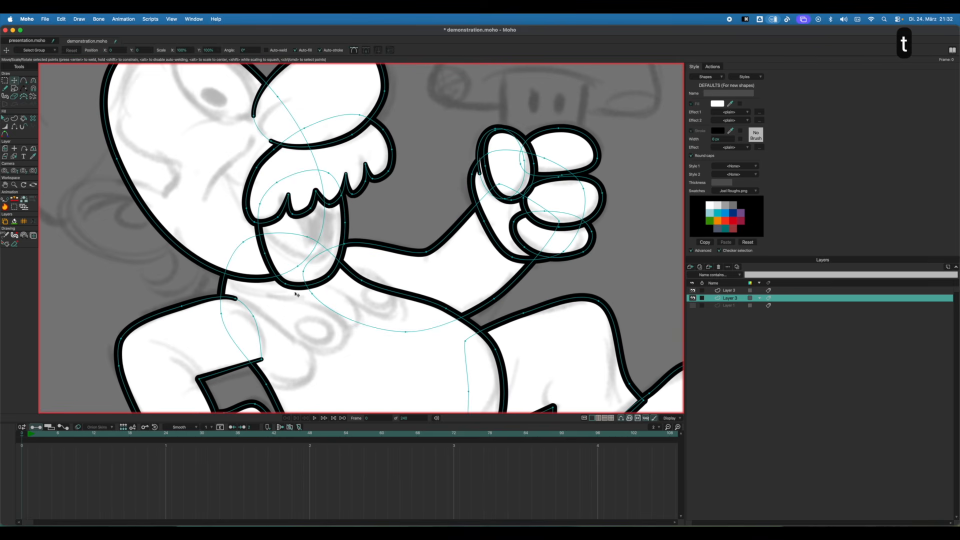
key("Escape")
Raise the bottom point of the jaw and hide its upper outline edge on the face side.
mouse_move(297, 288)
left_mouse_down()
mouse_move(305, 258)
mouse_move(295, 279)
left_mouse_up()
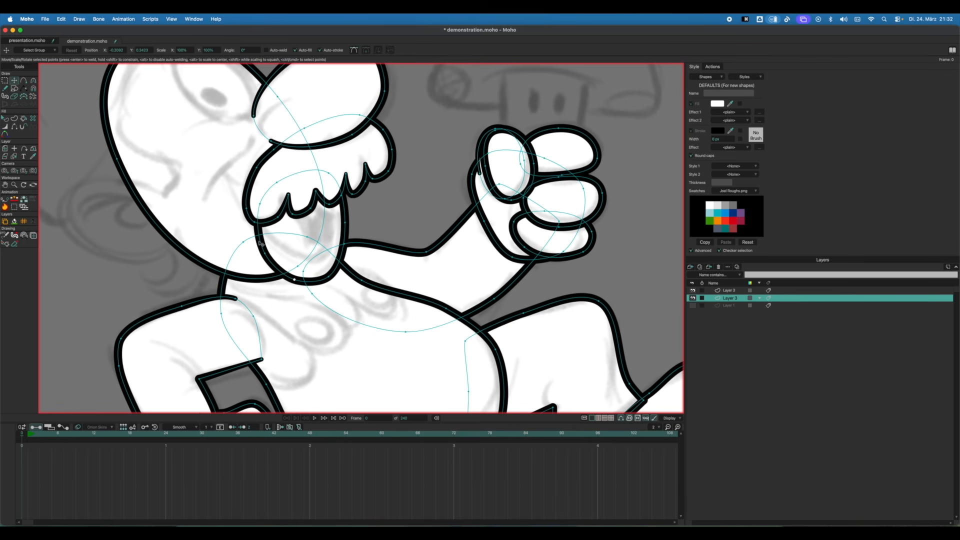
key("h")
left_click(263, 239)
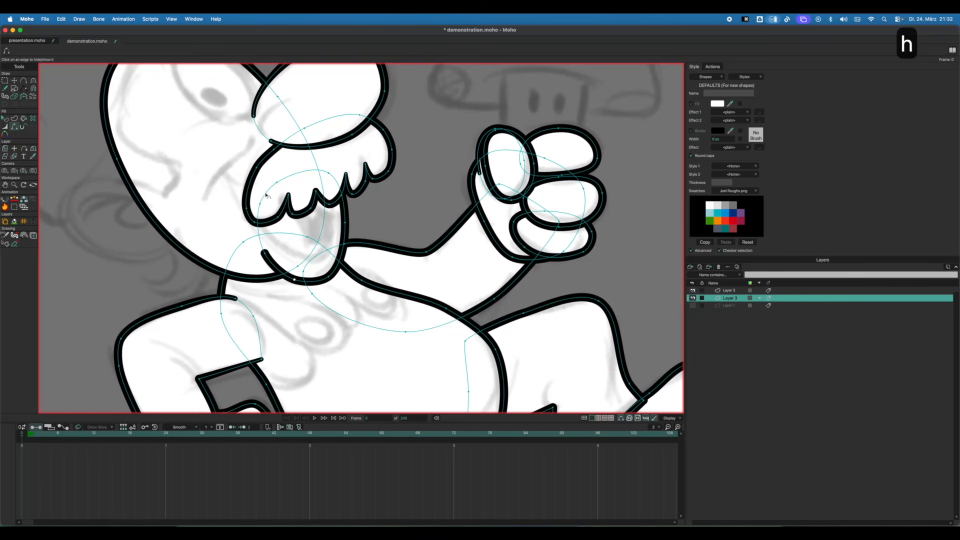
key("z")
left_click(247, 195)
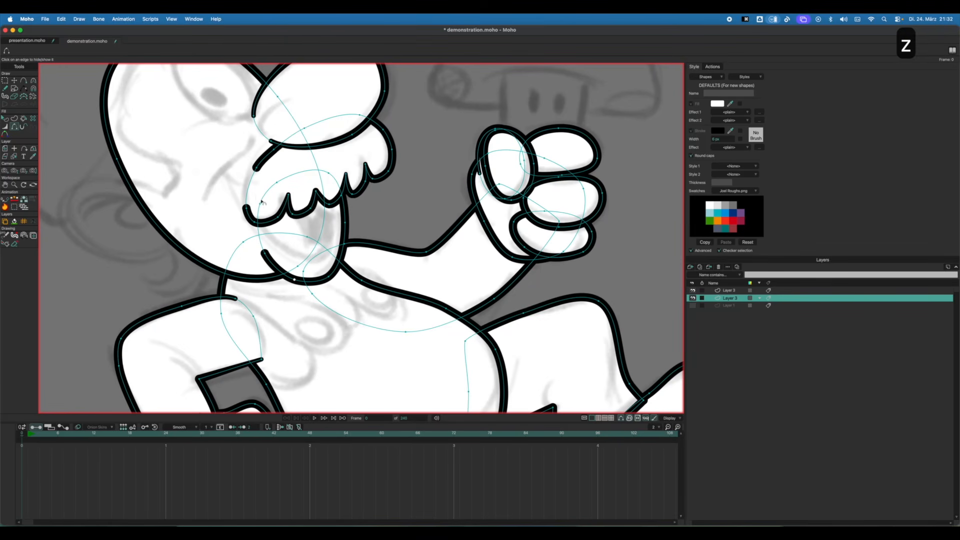
key("super+z")
Adjust the open face-side end of the jaw line and taper its line width.
key("super+t")
key("t")
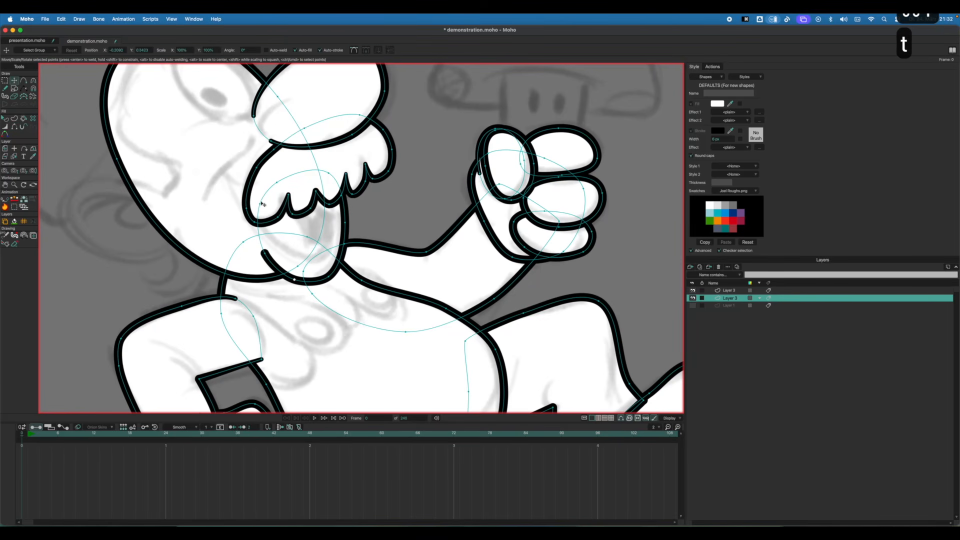
mouse_move(262, 253)
left_mouse_down()
mouse_move(271, 237)
mouse_move(268, 257)
mouse_move(250, 271)
left_mouse_up()
key("w")
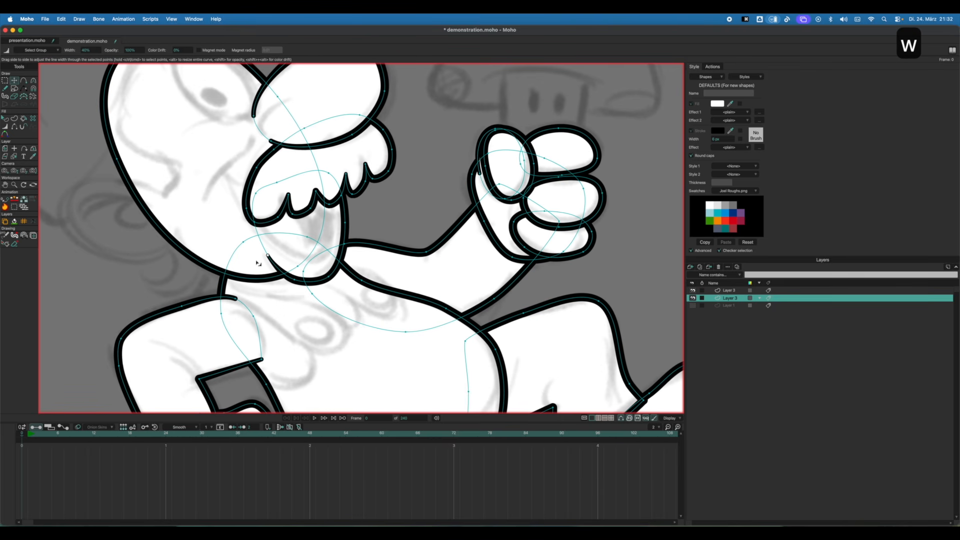
key("t")
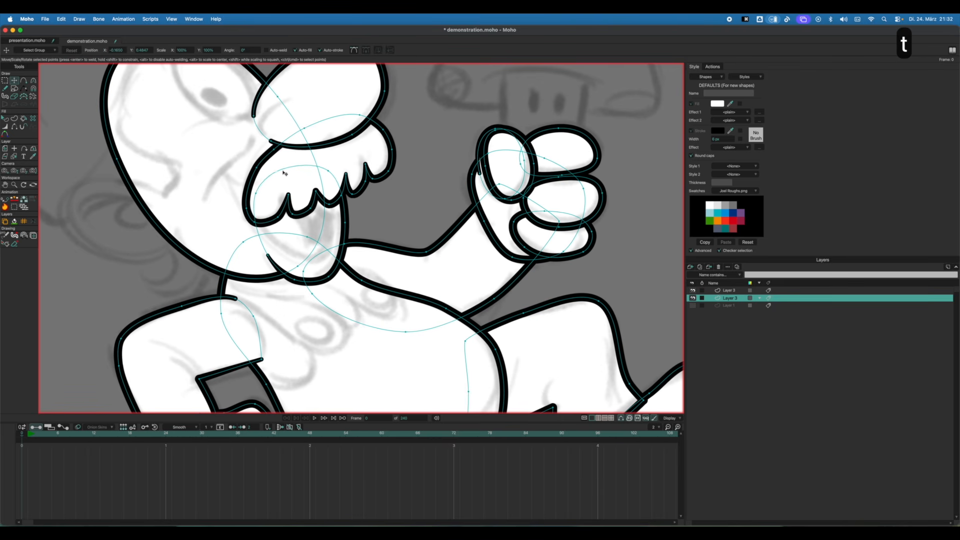
Draw an oval for the ear over the back edge of the head.
key("f")
scroll(310, 185, "down", 5)
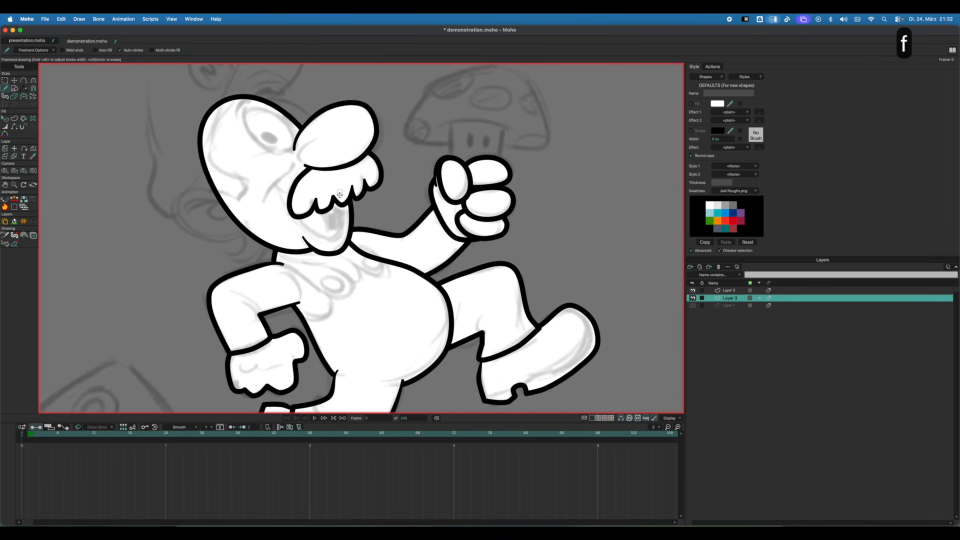
left_click_drag(312, 216, 317, 268)
scroll(190, 274, "down", 2)
scroll(190, 275, "up", 3)
left_click_drag(280, 242, 321, 219)
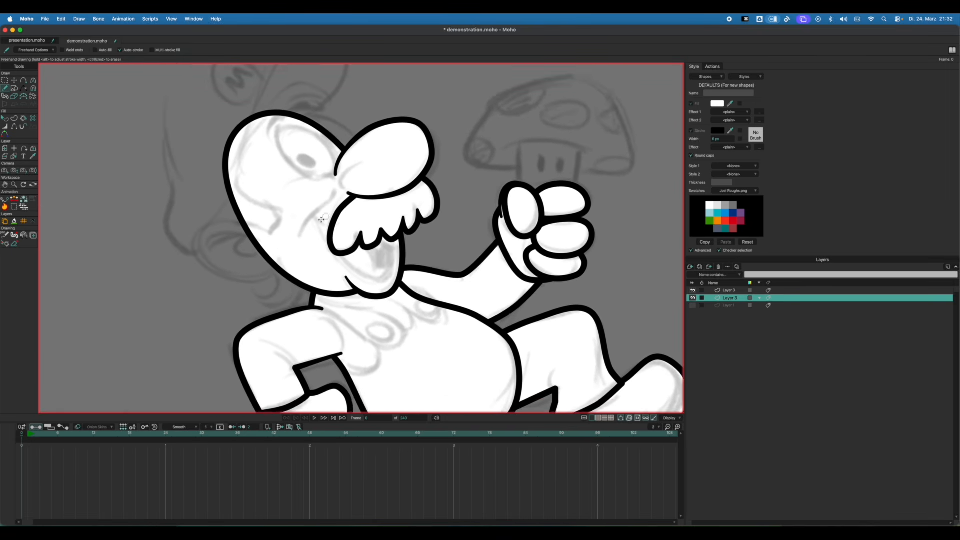
scroll(219, 276, "down", 2)
scroll(261, 253, "up", 3)
left_click_drag(275, 256, 298, 246)
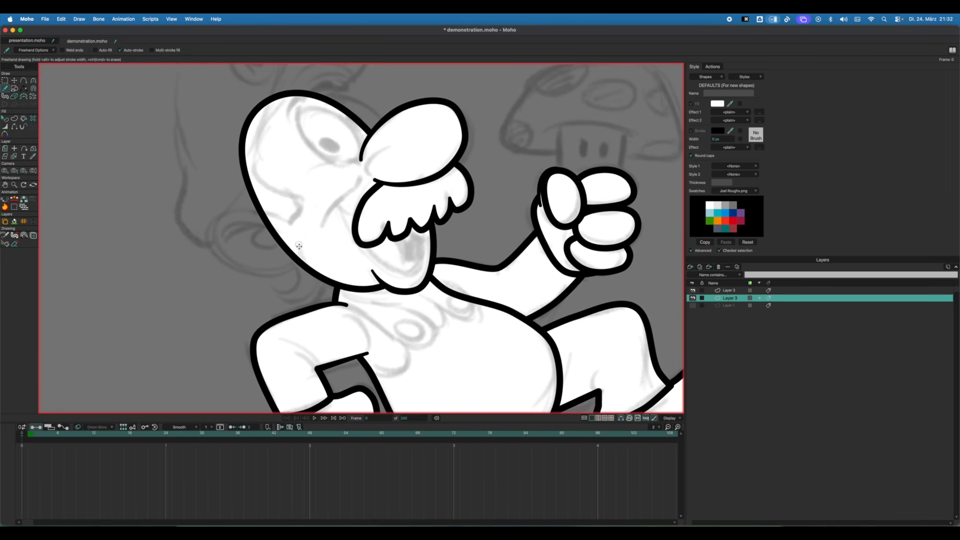
key("s")
left_click_drag(193, 224, 281, 289)
Reposition the ear oval's points to match the sketched ear, tilting it into the head.
key("t")
left_click_drag(283, 227, 215, 234)
key("Escape")
left_click_drag(239, 272, 248, 268)
mouse_move(267, 216)
left_mouse_down()
mouse_move(266, 242)
mouse_move(283, 221)
left_mouse_up()
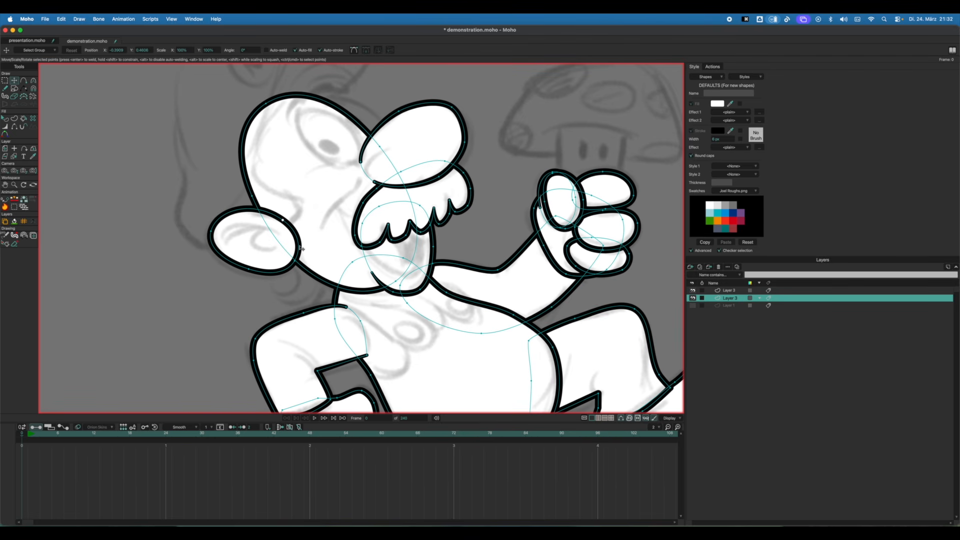
Hide the ear outline's edge on the face side and refine the position of its two open ends.
key("h")
left_click(299, 240)
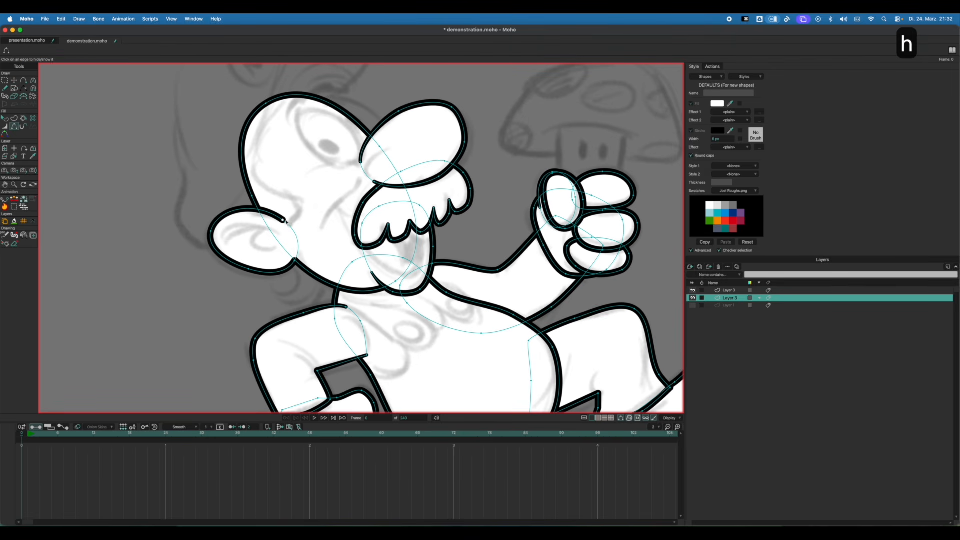
key("t")
left_click_drag(283, 220, 286, 223)
left_click_drag(218, 233, 299, 278)
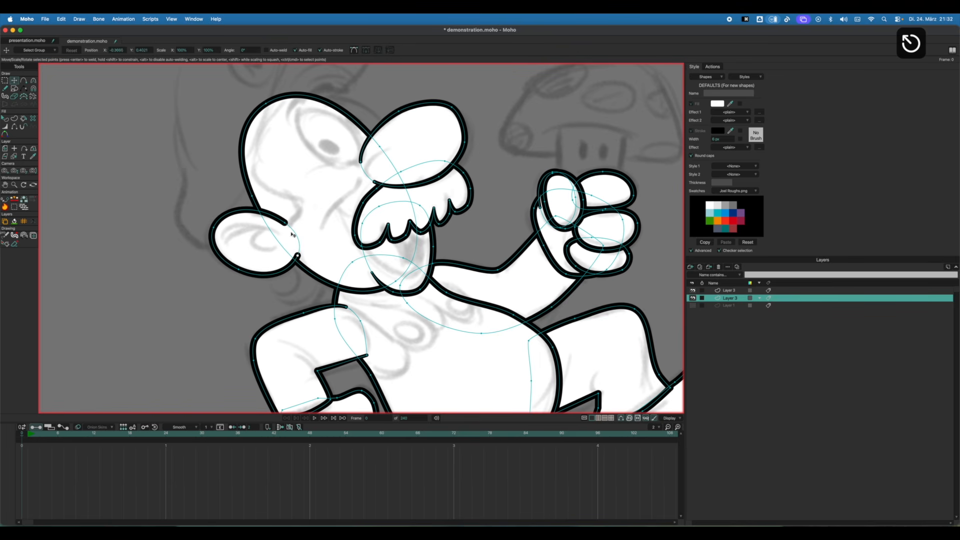
key("w")
key("f")
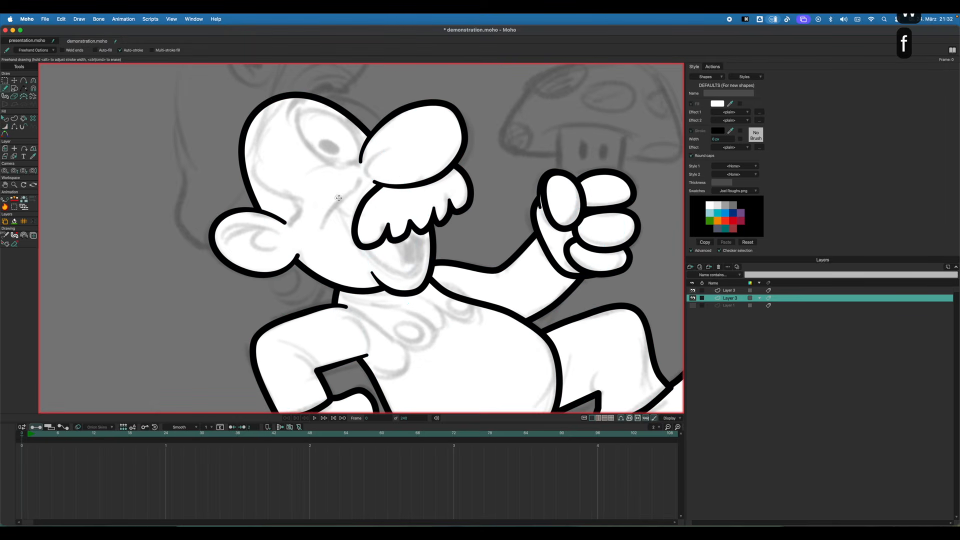
Draw an oval for the near eye over the sketched eye beside the nose.
scroll(308, 195, "down", 2)
scroll(311, 190, "down", 3)
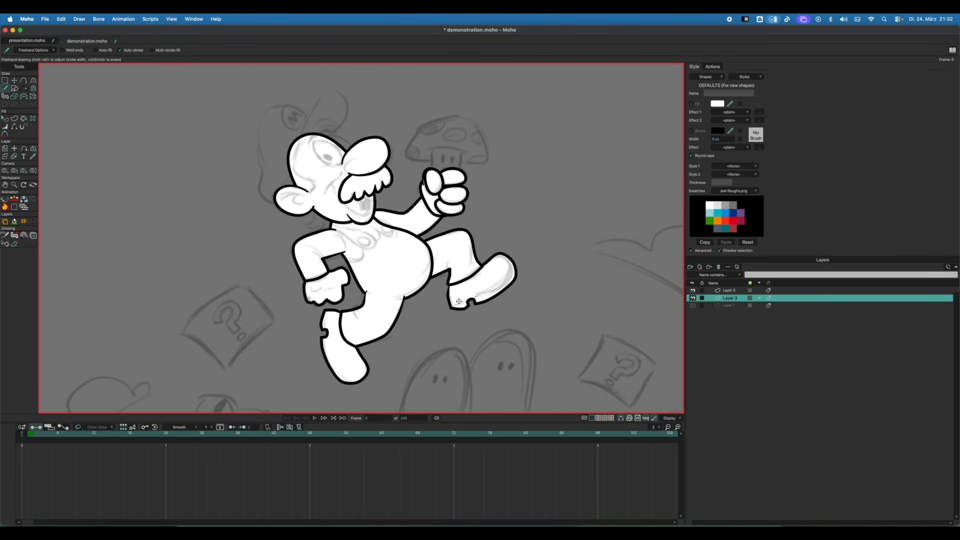
scroll(324, 173, "up", 4)
scroll(317, 200, "left", 2)
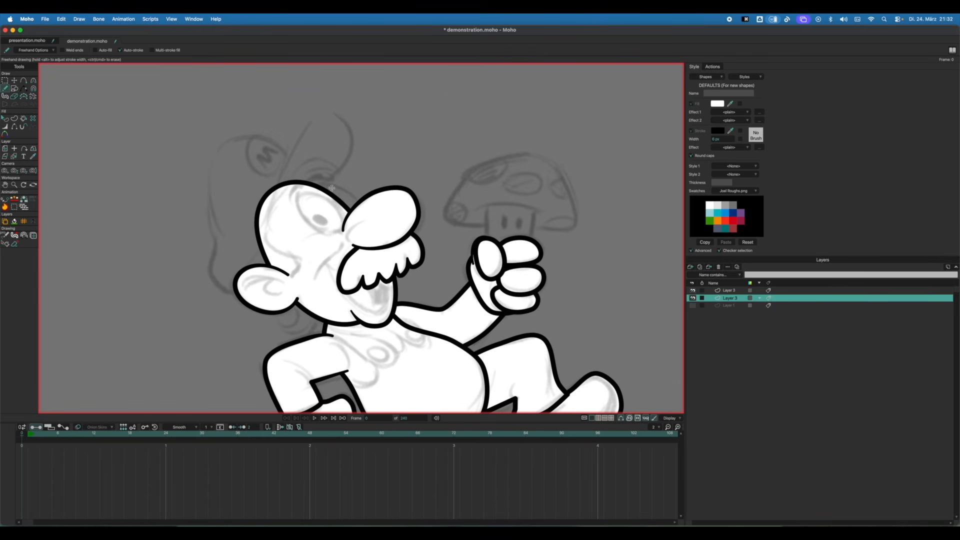
key("f")
scroll(262, 228, "up", 3)
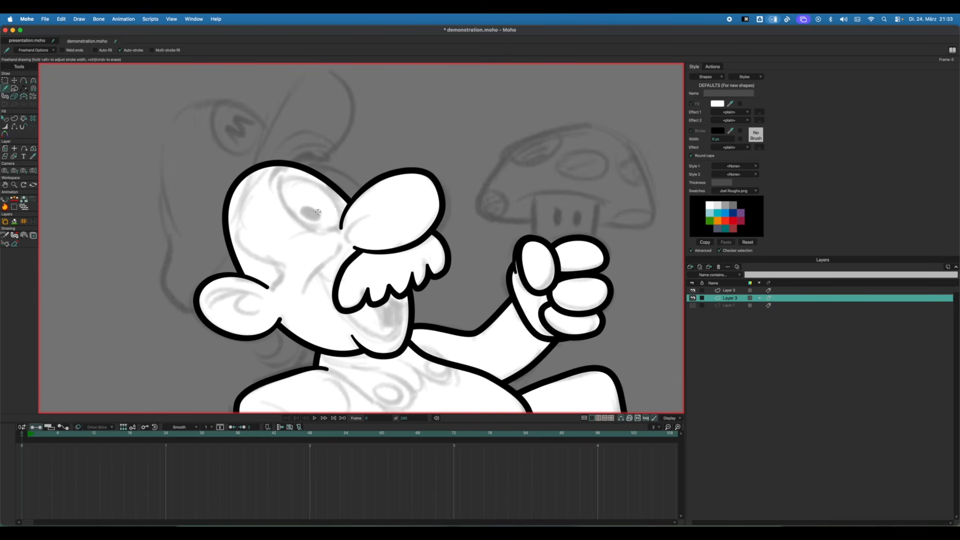
left_click(13, 88)
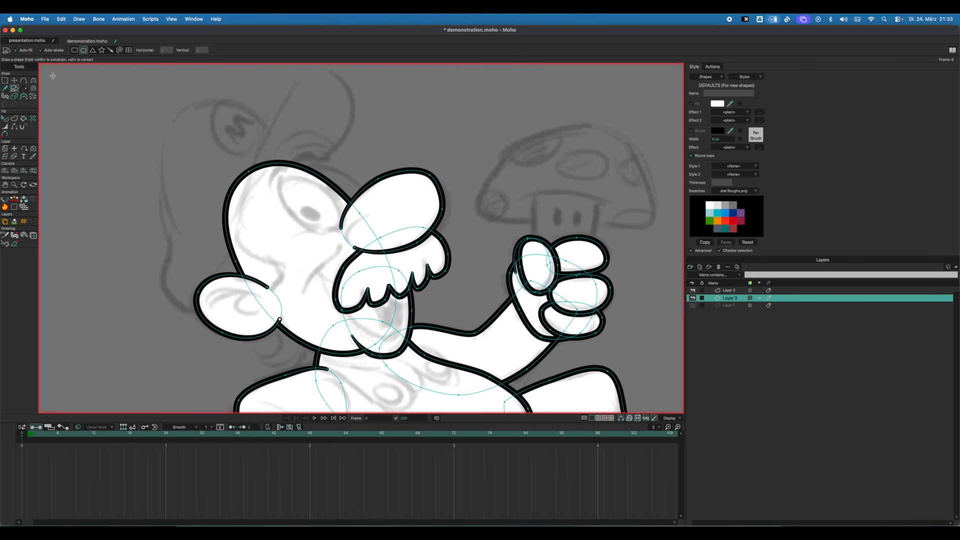
mouse_move(280, 189)
left_mouse_down()
mouse_move(347, 243)
mouse_move(289, 180)
mouse_move(290, 208)
mouse_move(330, 229)
left_mouse_up()
Reshape the near eye into a tilted oval by repositioning its points and adjusting their curvature to follow the sketch.
key("t")
key("Escape")
left_click(286, 212)
left_click_drag(320, 185, 284, 176)
key("c")
left_click_drag(285, 176, 325, 193)
key("t")
left_click_drag(331, 233, 335, 230)
left_click_drag(324, 191, 329, 192)
left_click_drag(298, 219, 296, 216)
left_click_drag(289, 183, 285, 180)
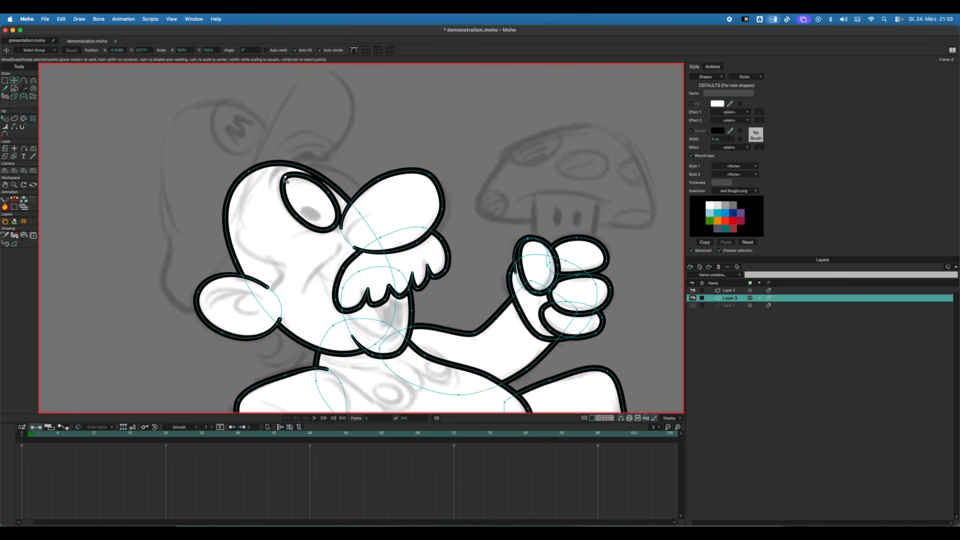
Duplicate the near eye as the far eye, place the copy above the nose bridge, and lower it behind the nose and near eye.
left_click(324, 200)
key("super+c")
key("super+v")
left_click_drag(318, 212, 351, 200)
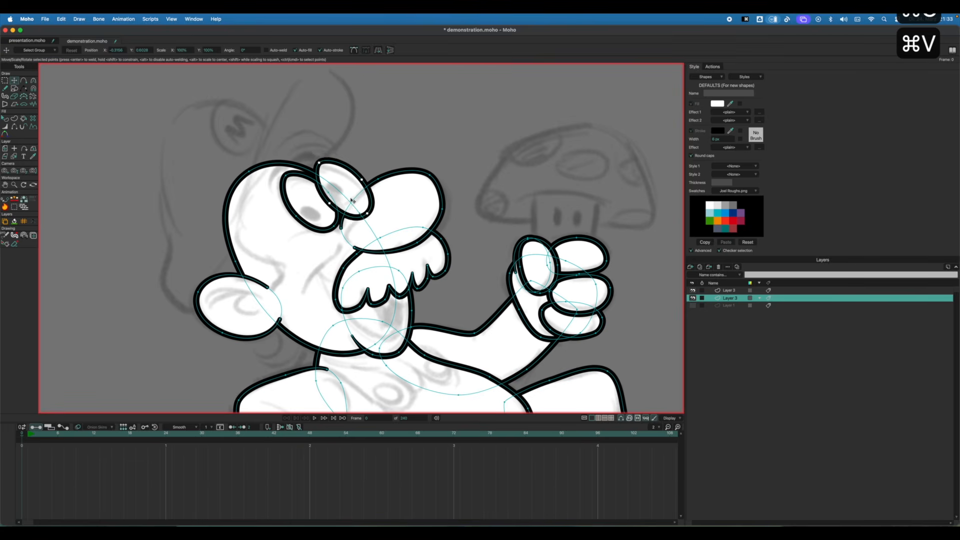
key("q")
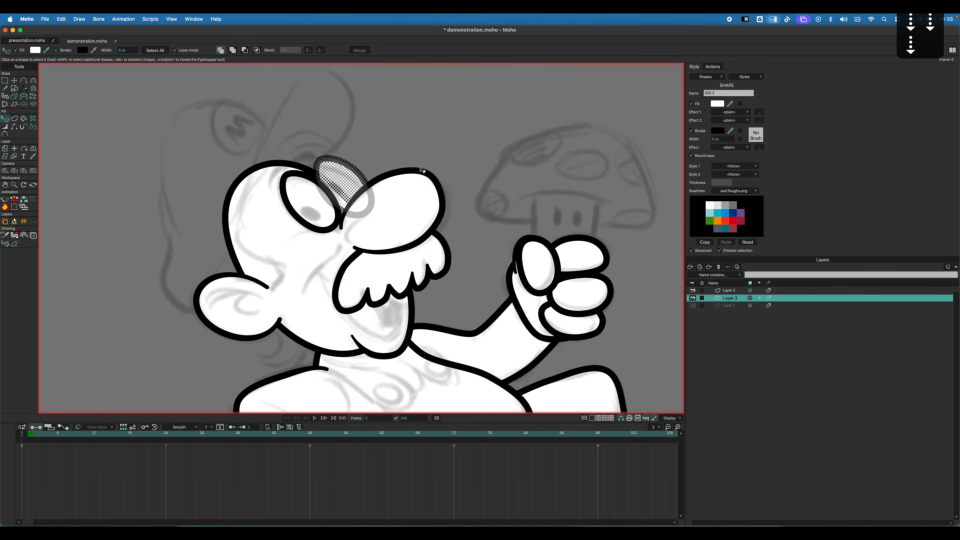
left_click(429, 142)
Reposition the far eye's upper outline points so it sits lower behind the near eye and nose.
key("t")
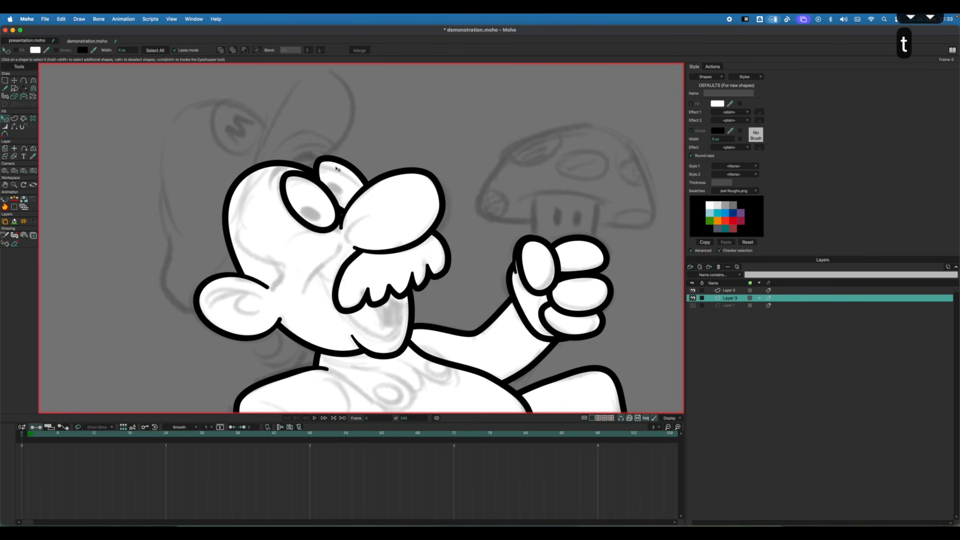
left_click_drag(358, 174, 323, 208)
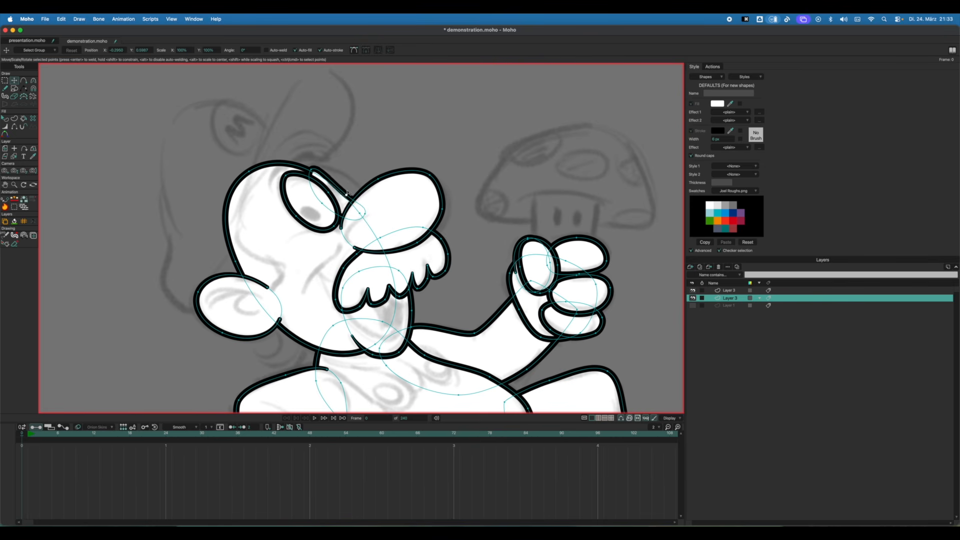
key("f")
scroll(352, 183, "down", 4)
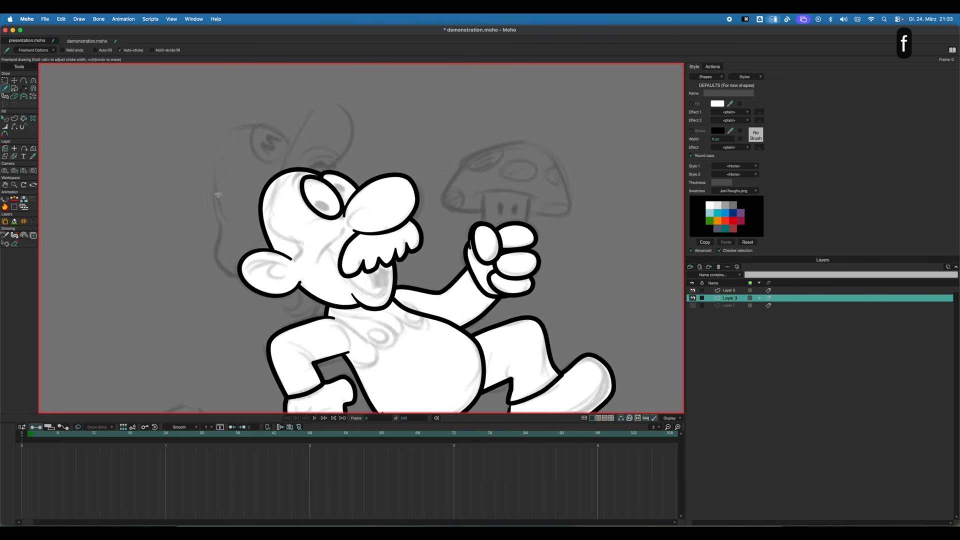
Draw the back of the cap as a closed shape along the sketch, from the forehead around to behind the ear.
left_click_drag(305, 178, 285, 202)
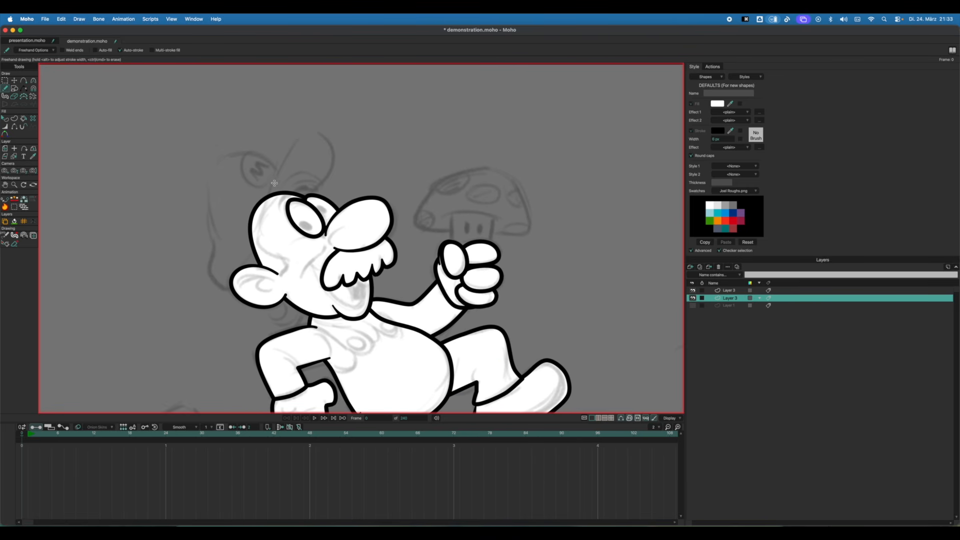
scroll(274, 182, "down", 2)
scroll(285, 228, "up", 3)
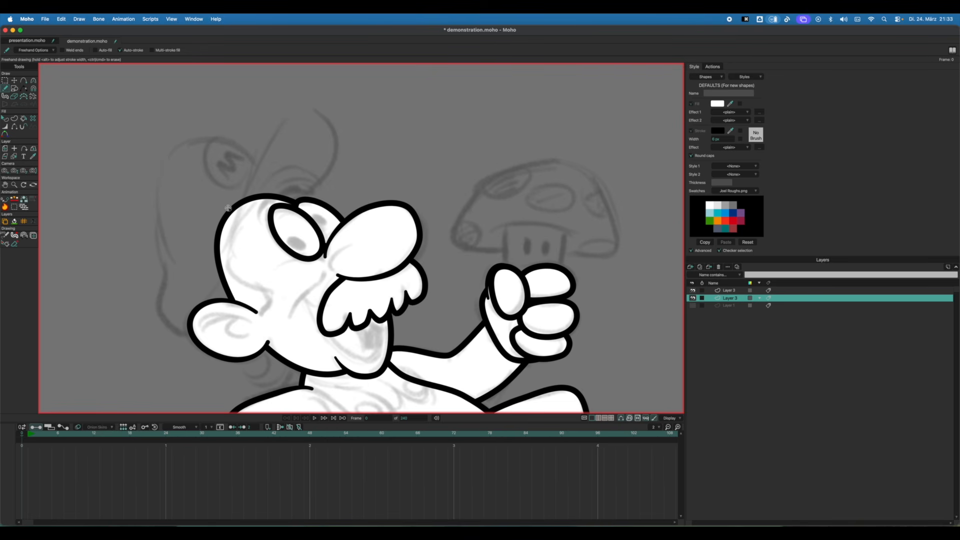
key("a")
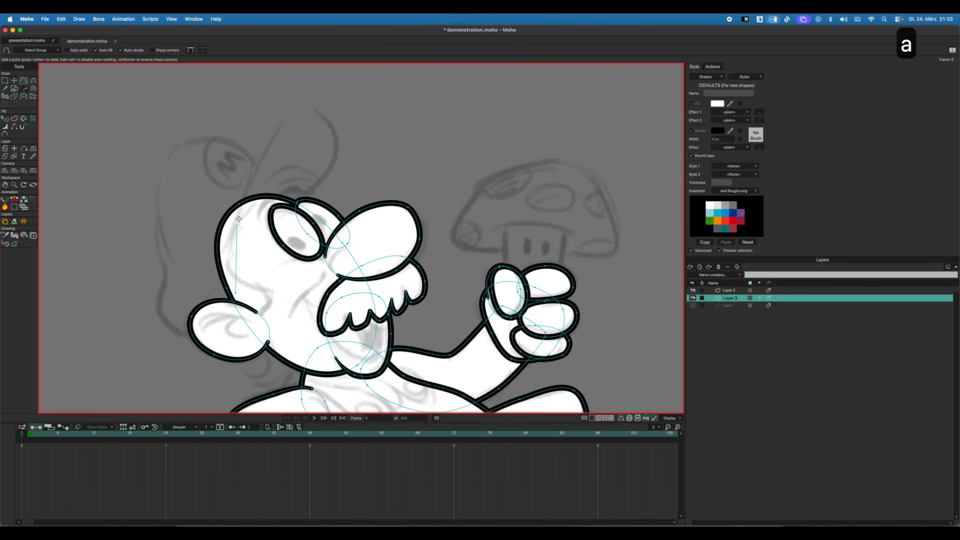
left_click_drag(239, 218, 254, 164)
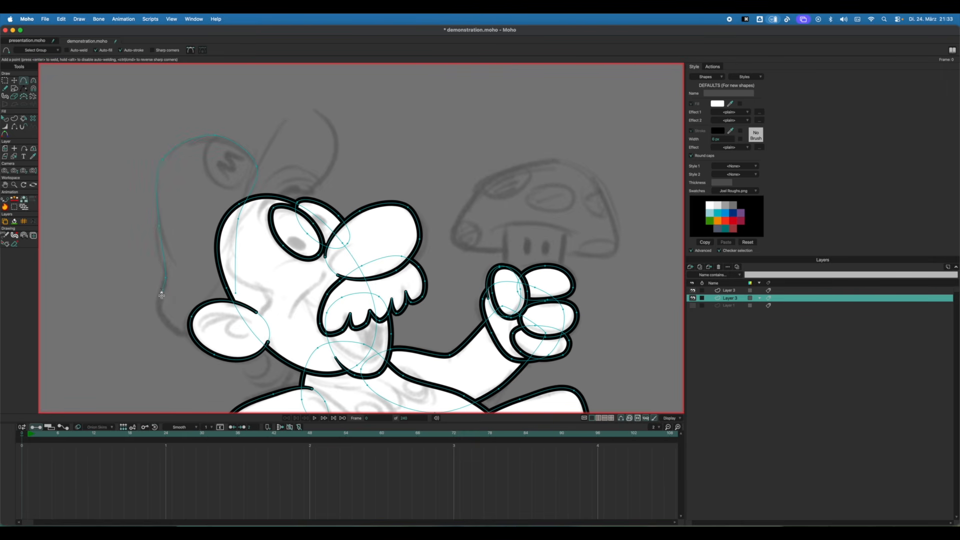
left_click_drag(228, 330, 235, 292)
Lower the cap's back shape in the stacking order so it sits behind the ear.
key("q")
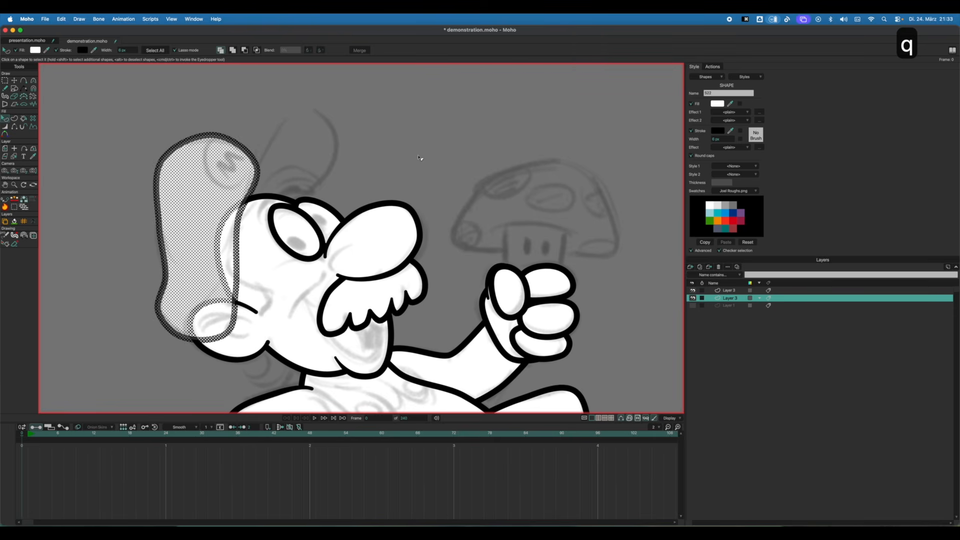
key("Down")
key("Down")
left_click(423, 175)
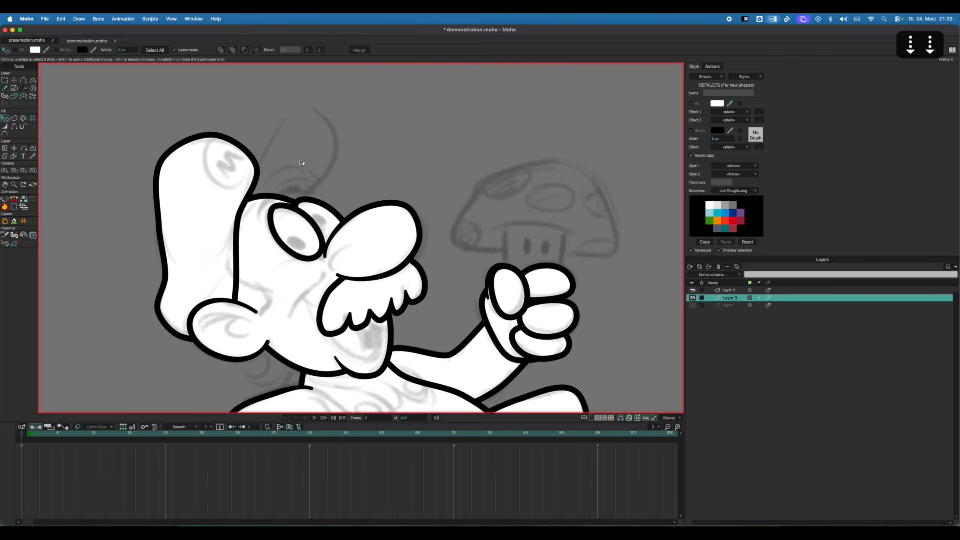
Refine the cap back's upper front bulge and its edge along the forehead by repositioning their points.
key("t")
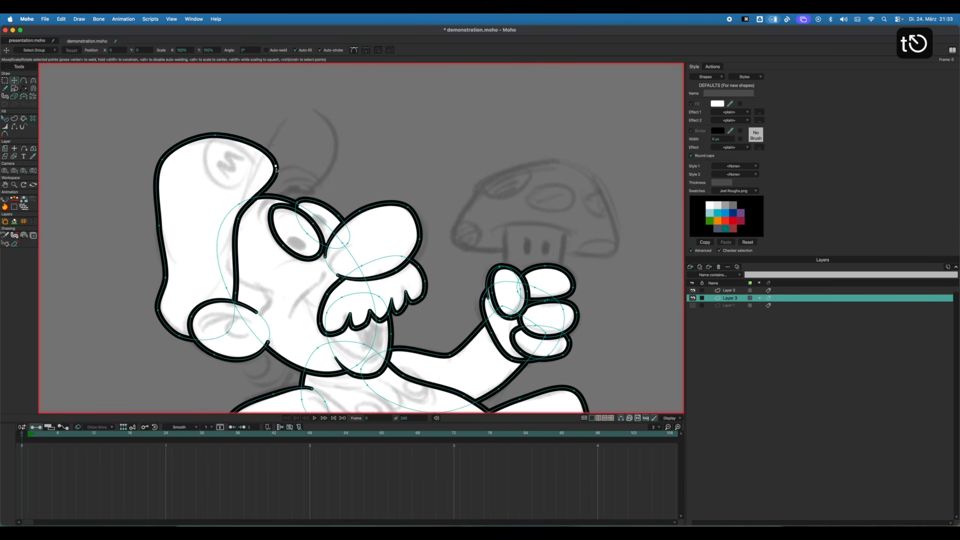
left_click_drag(276, 169, 263, 178)
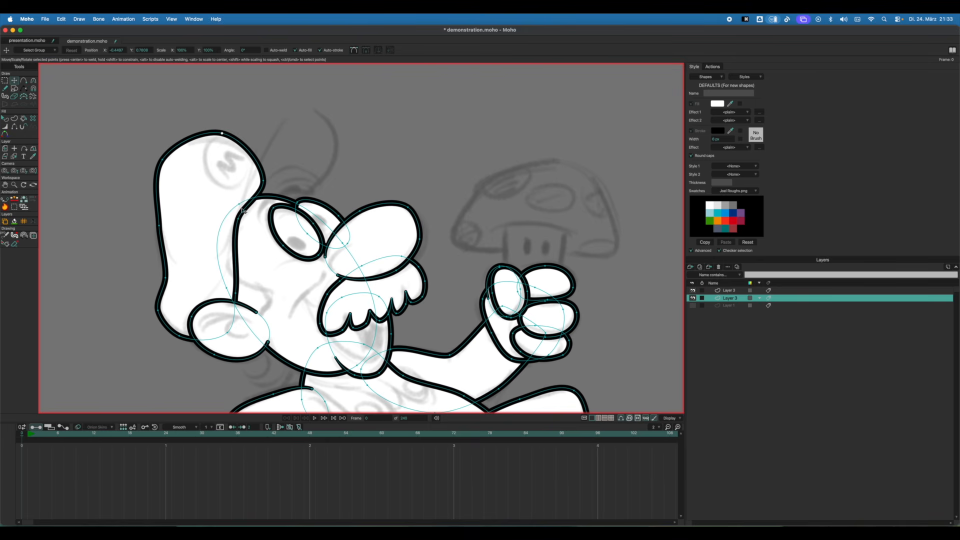
left_click_drag(241, 214, 238, 224)
left_click_drag(254, 184, 242, 195)
Draw the cap's upturned brim as a closed shape following the sketch above the eyes.
key("a")
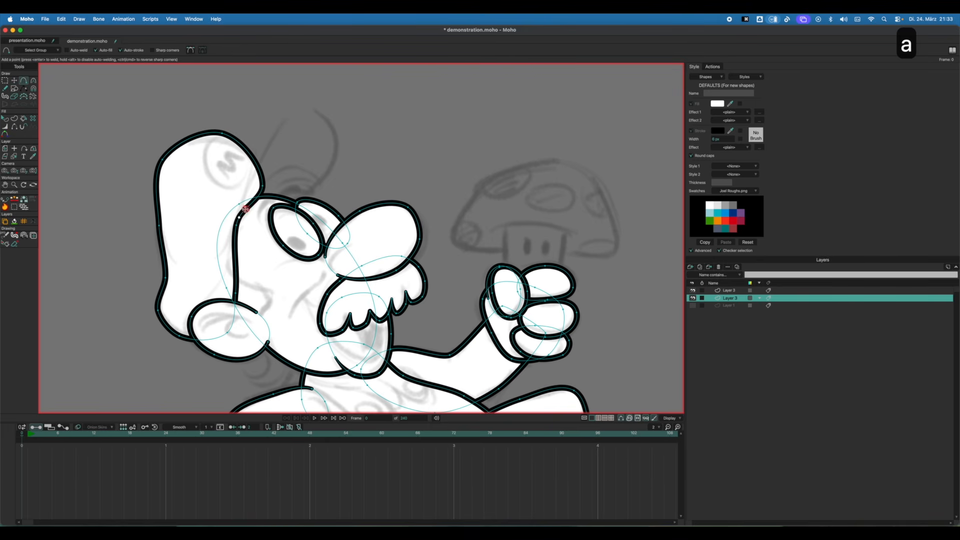
key("super+z")
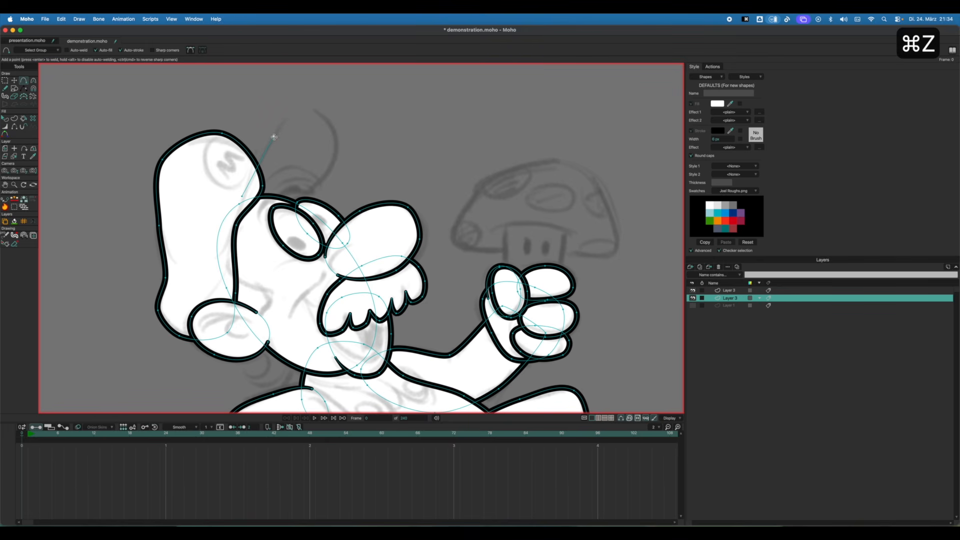
mouse_move(274, 136)
left_mouse_down()
mouse_move(307, 105)
mouse_move(334, 130)
left_mouse_up()
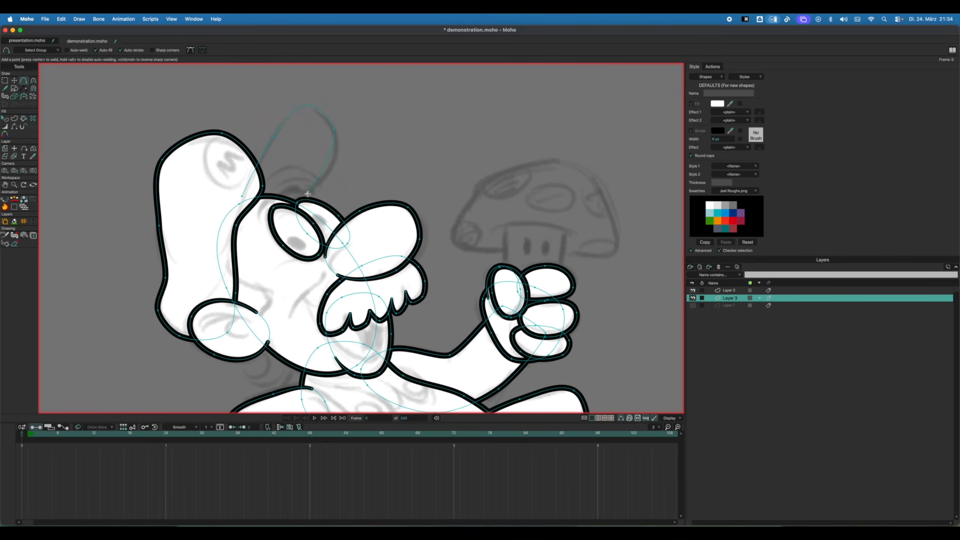
left_click(241, 199)
Fit the brim's lower edge to the forehead by repositioning its points and adding one more point along that edge.
key("t")
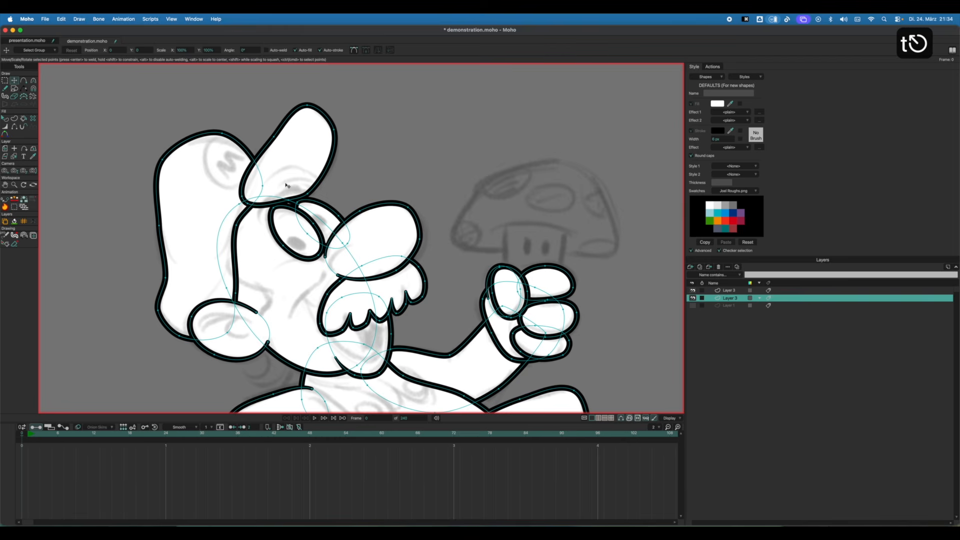
scroll(295, 161, "up", 3)
scroll(295, 162, "up", 2)
left_click_drag(194, 211, 216, 199)
left_click_drag(287, 184, 255, 197)
key("a")
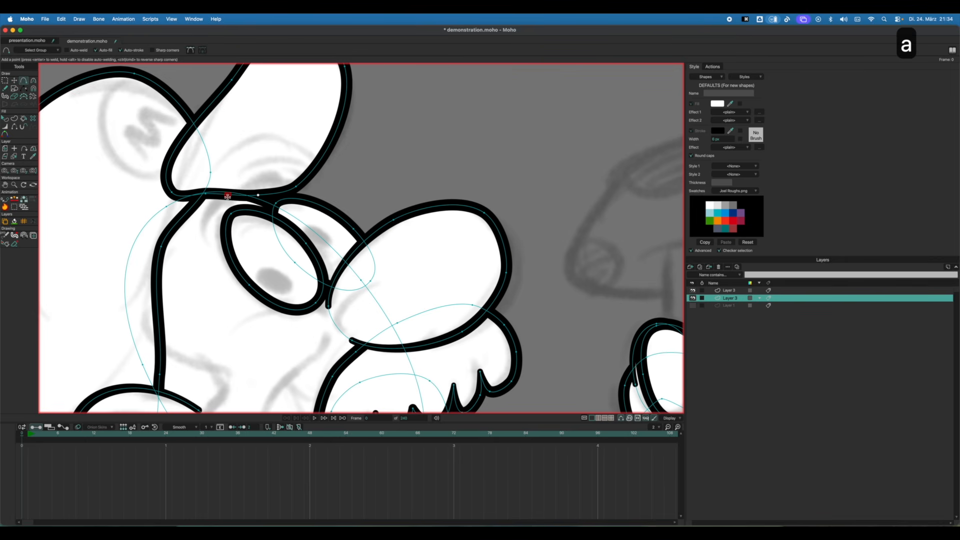
left_click(228, 193)
Reposition the brim's lower back corner and sharpen its curvature into a point.
key("t")
left_click(171, 198)
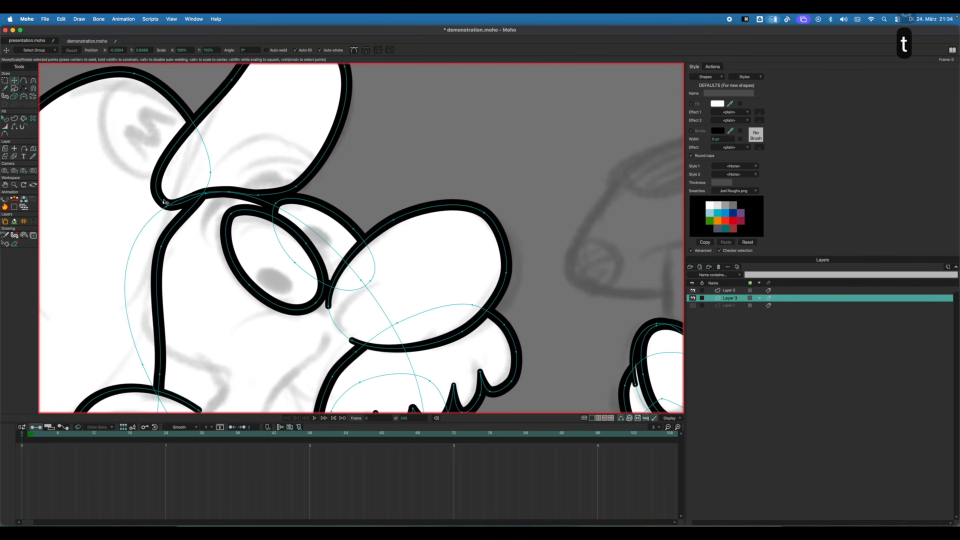
key("c")
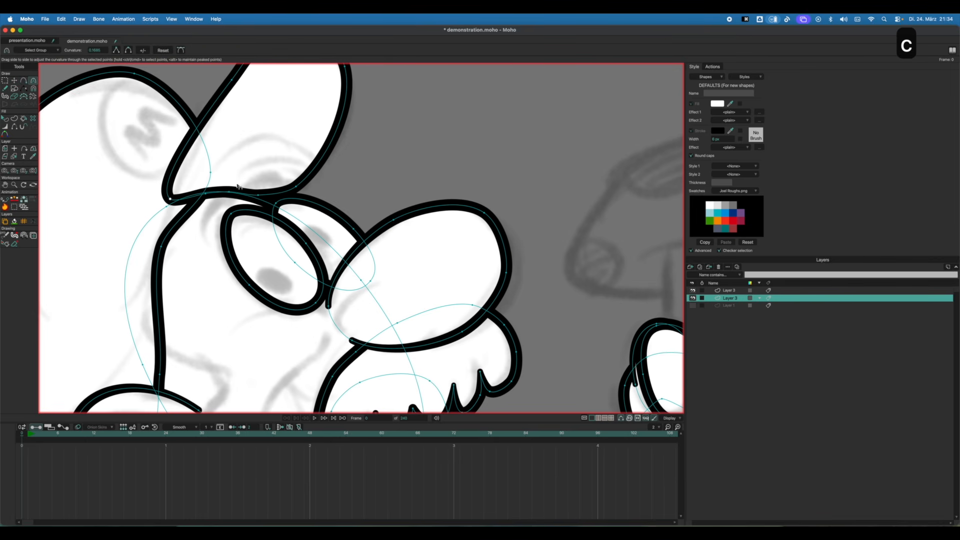
left_click_drag(178, 200, 155, 243)
Refine the brim's lower edge, rounded tip and long back edge by nudging their points to the sketch.
key("t")
left_click_drag(206, 194, 207, 195)
left_click_drag(295, 187, 297, 186)
scroll(300, 160, "up", 5)
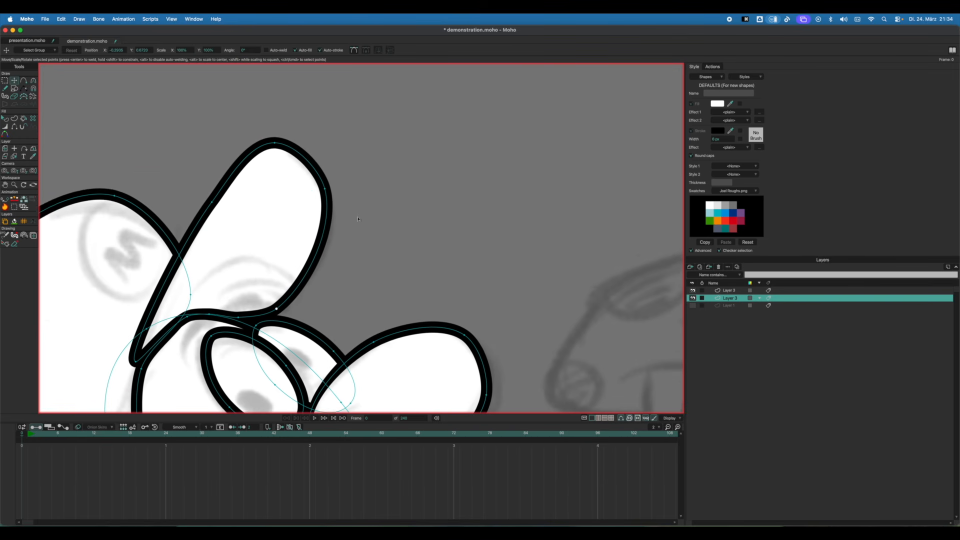
mouse_move(268, 143)
left_mouse_down()
mouse_move(278, 189)
mouse_move(266, 226)
mouse_move(269, 156)
left_mouse_up()
mouse_move(210, 197)
left_mouse_down()
mouse_move(223, 204)
mouse_move(214, 205)
left_mouse_up()
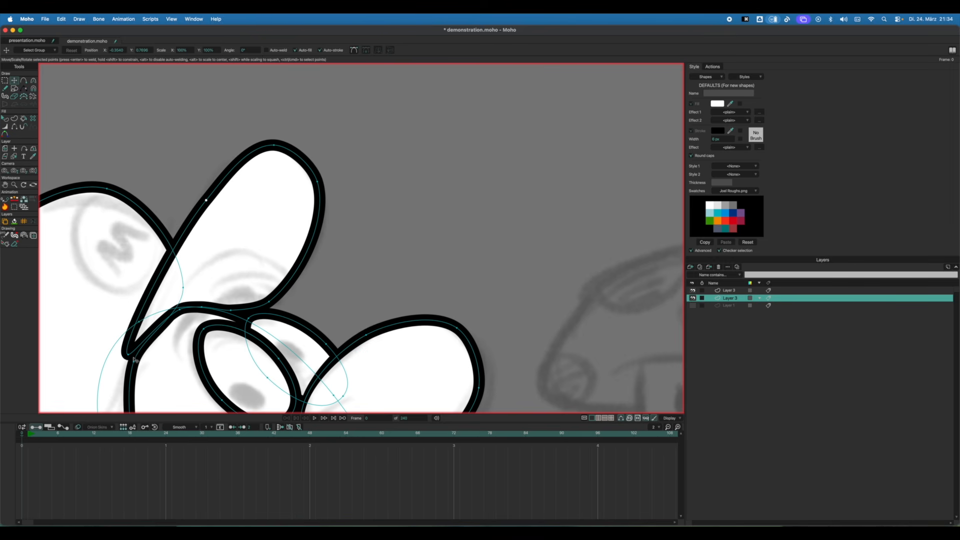
Extend the brim's pointed back corner down along the head and adjust the adjoining lower edge to follow the forehead.
left_click_drag(131, 355, 80, 400)
key("c")
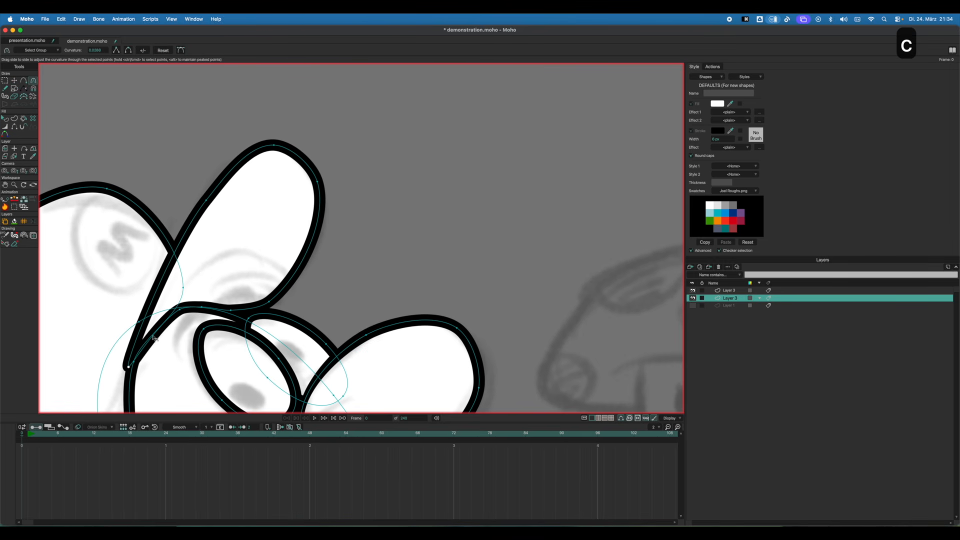
key("t")
mouse_move(179, 309)
left_mouse_down()
mouse_move(172, 308)
mouse_move(247, 314)
mouse_move(82, 360)
left_mouse_up()
key("c")
Adjust the brim's front lower corner above the far eye and the front edge near its tip.
key("t")
mouse_move(245, 309)
left_mouse_down()
mouse_move(323, 294)
mouse_move(283, 292)
left_mouse_up()
left_click_drag(317, 182, 319, 182)
Fine-tune the positions of the brim's back corner point and rounded tip point.
scroll(374, 215, "down", 2)
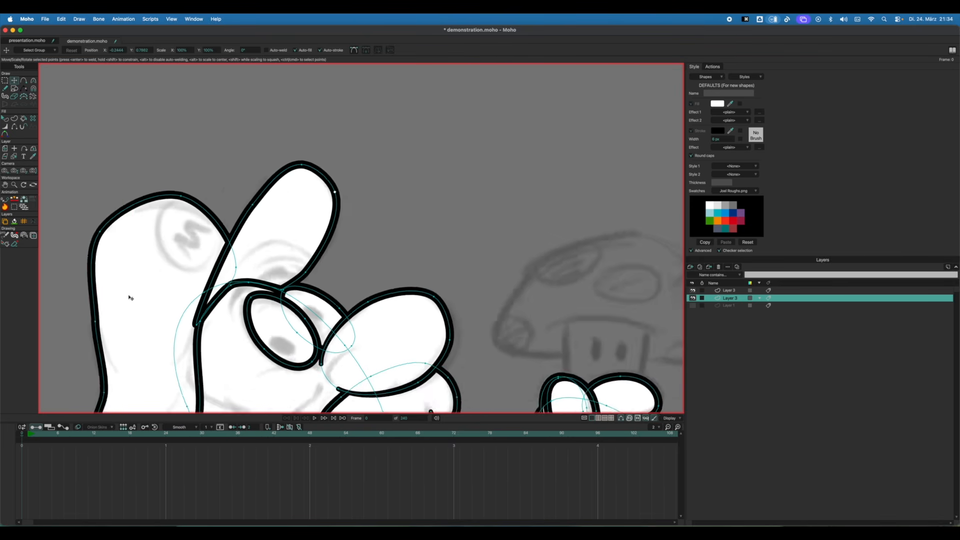
scroll(129, 298, "down", 5)
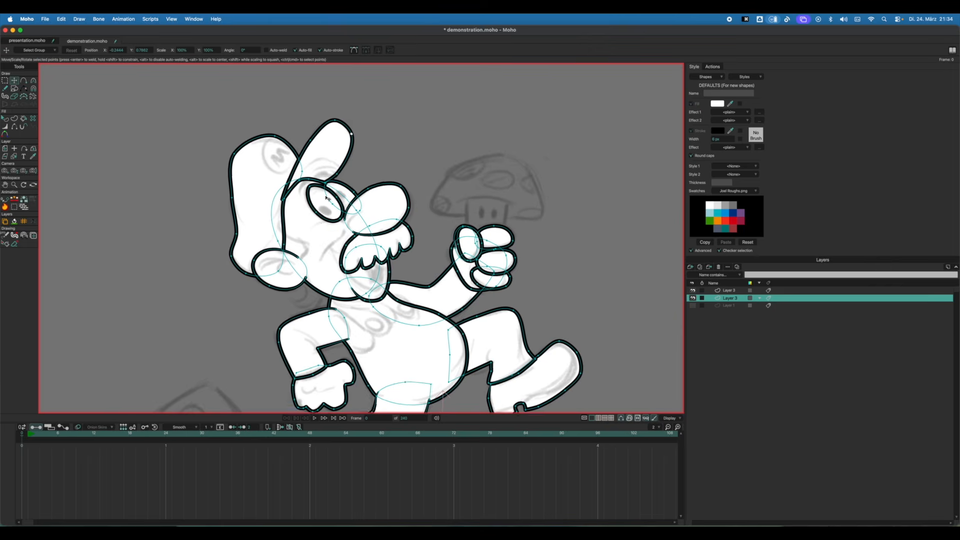
scroll(325, 198, "up", 5)
key("t")
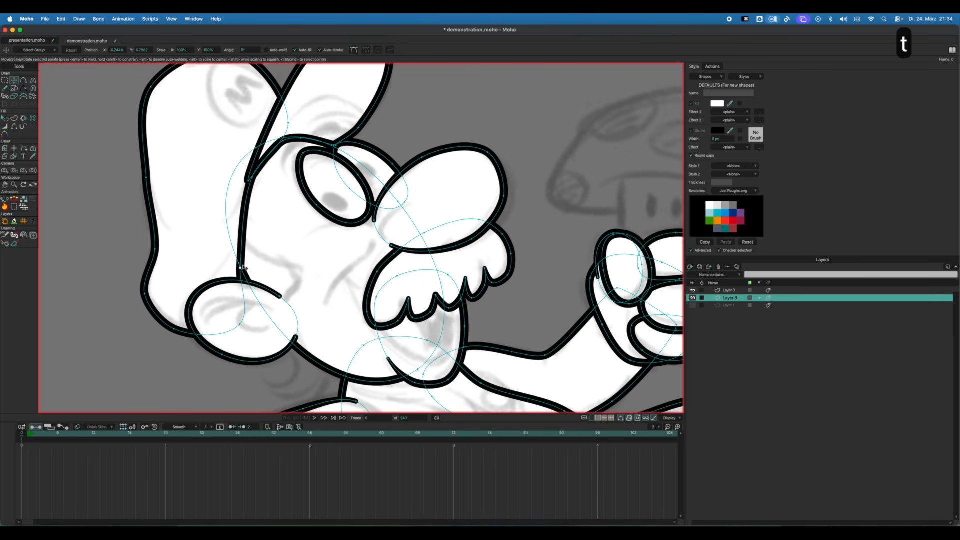
left_click_drag(252, 179, 249, 179)
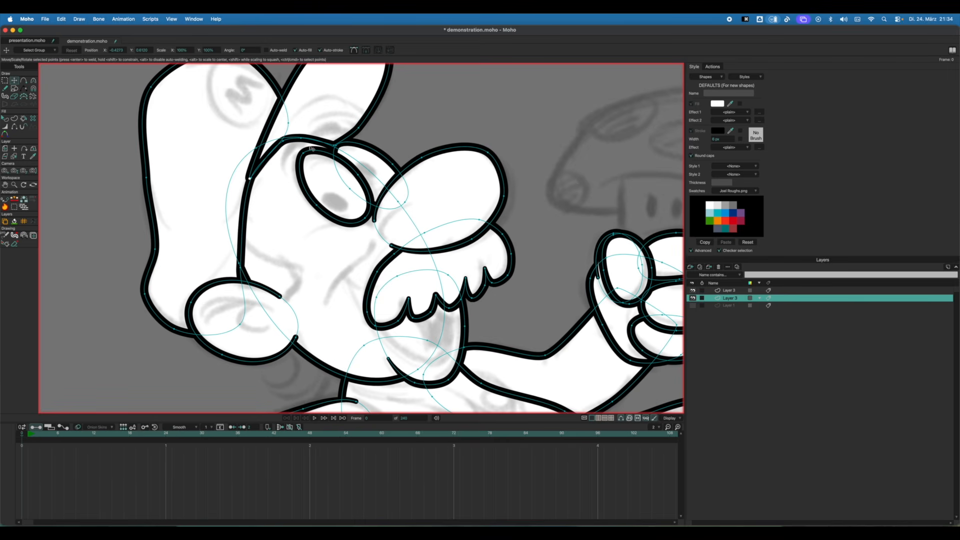
scroll(311, 149, "down", 5)
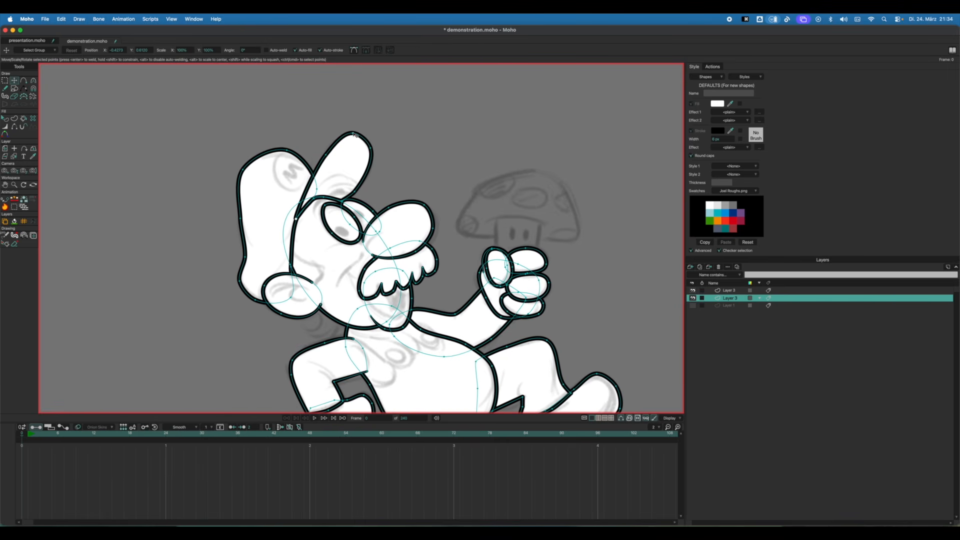
left_click_drag(354, 134, 357, 136)
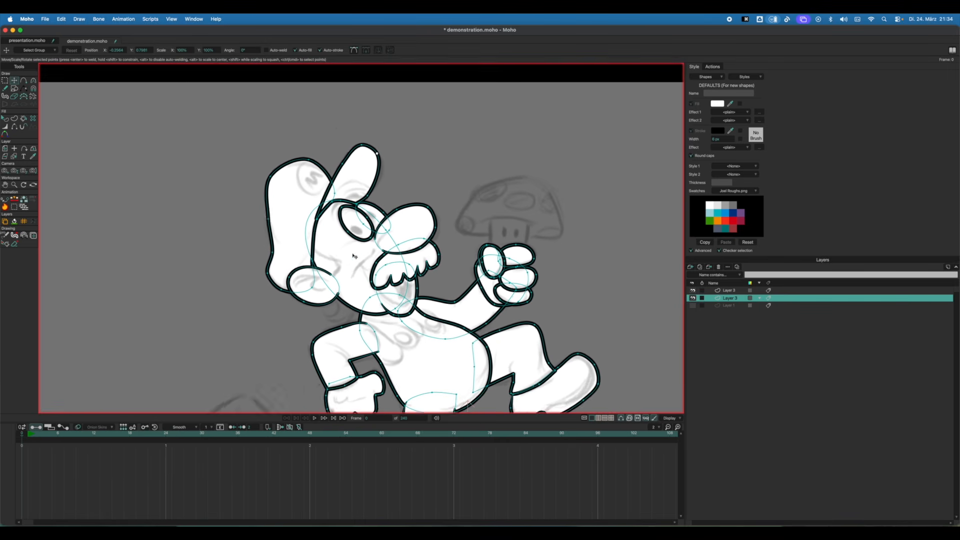
Mirror the canvas view to check the character's proportions, and flip it back to the original orientation.
scroll(353, 256, "down", 2)
key("f")
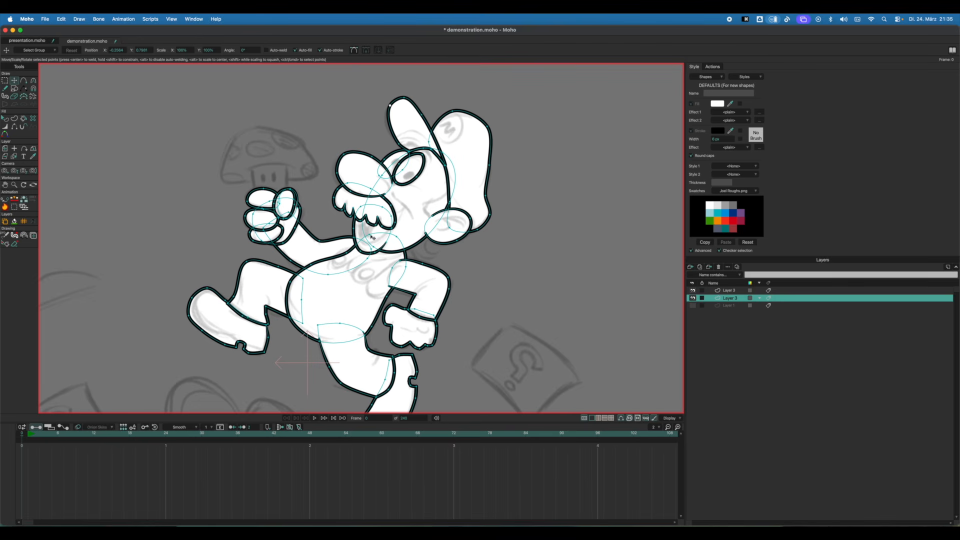
key("f")
key("f")
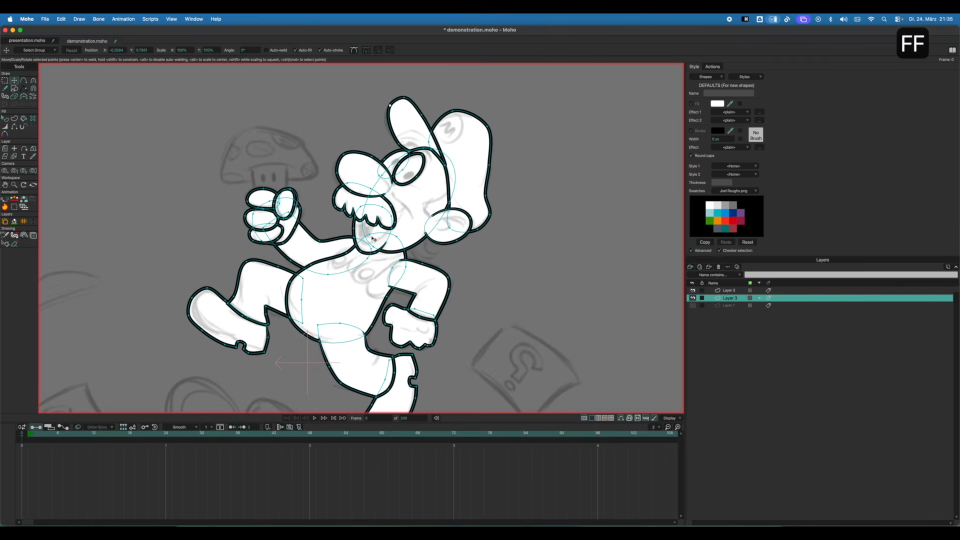
key("f")
key("f")
key("f")
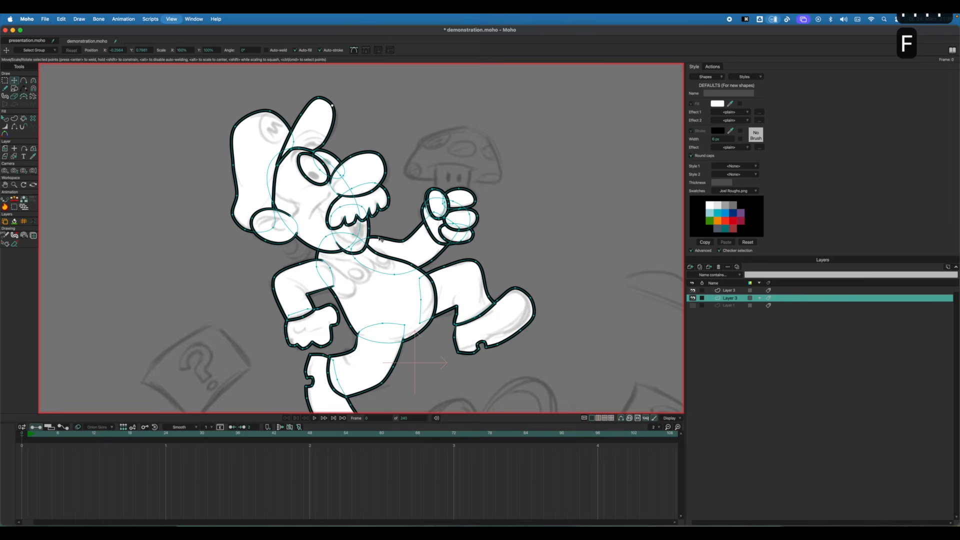
Draw the sketched hair tuft below the ear as a closed curved shape reaching behind the jaw.
scroll(378, 238, "up", 3)
scroll(349, 204, "up", 5)
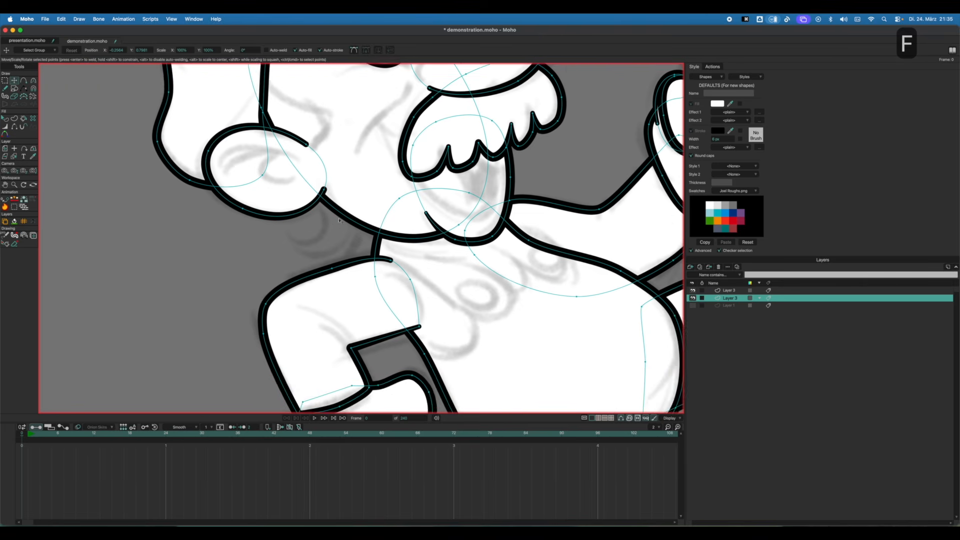
key("a")
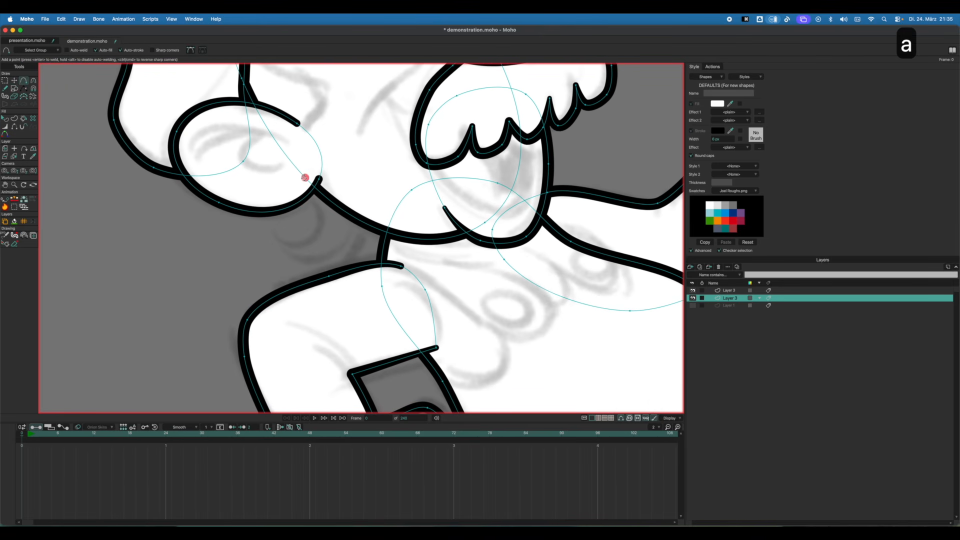
left_click_drag(320, 215, 286, 242)
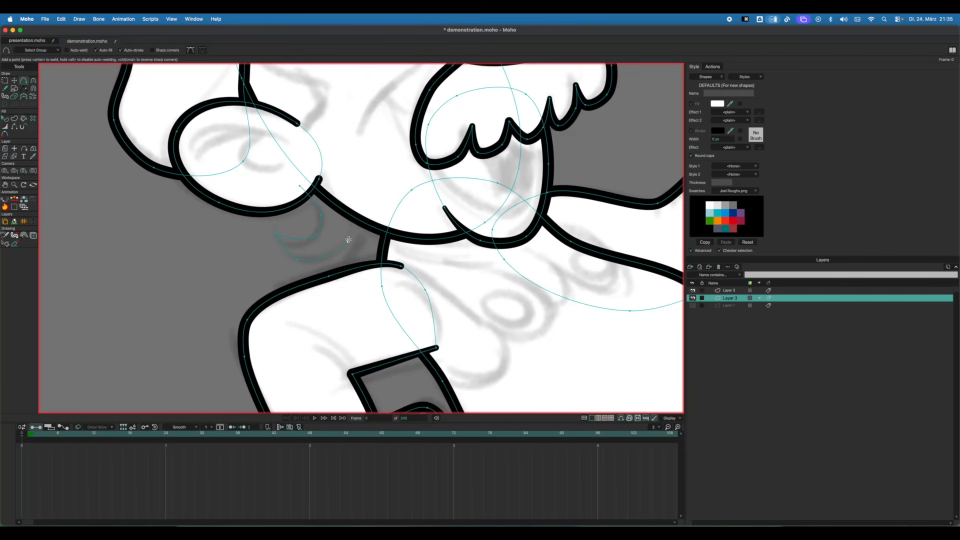
left_click(310, 179)
Lower the hair tuft in the stacking order behind the ear and head.
key("q")
left_click(340, 224)
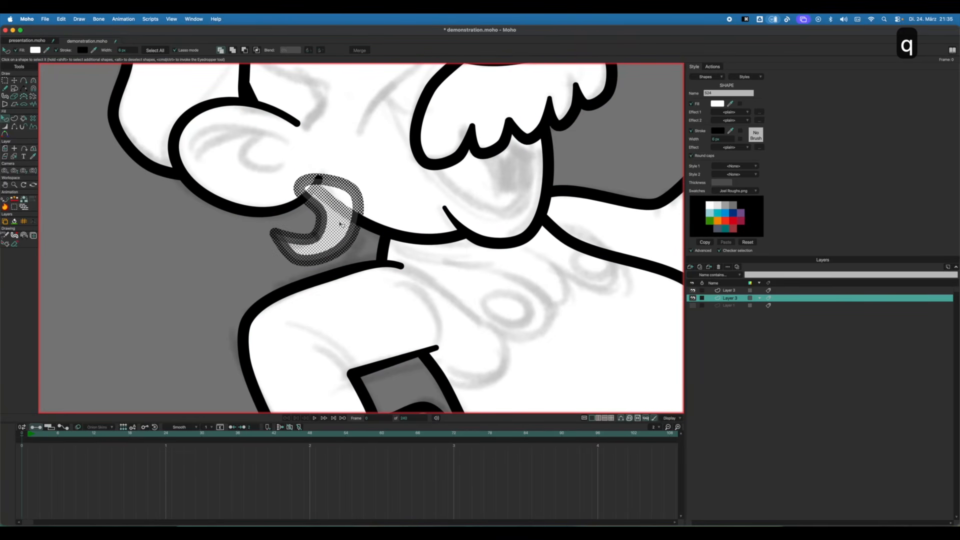
key("t")
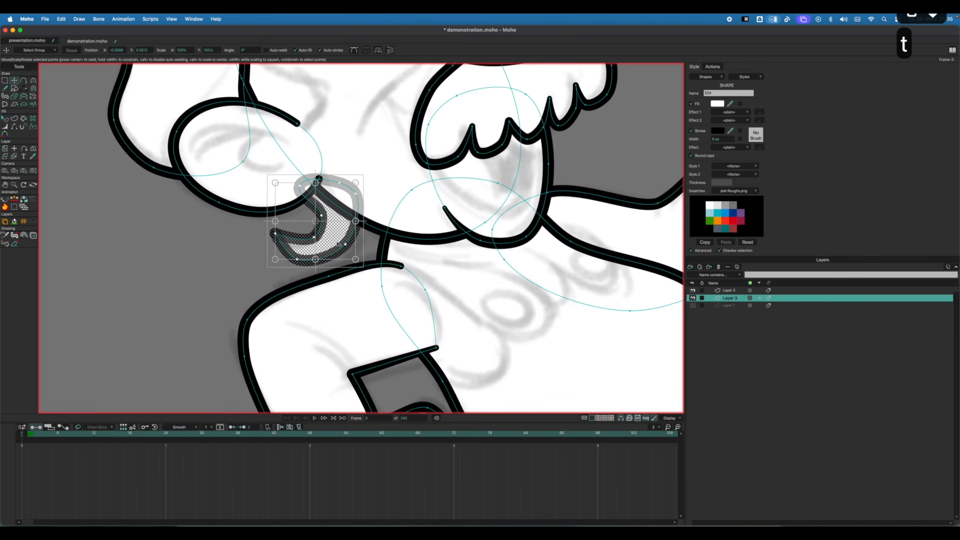
Duplicate the hair tuft below the ear and place a smaller, rotated copy beside it beneath the jaw.
key("super+c")
key("super+v")
left_click_drag(340, 245, 380, 248)
key("super+z")
key("super+z")
key("super+z")
key("super+z")
key("super+z")
key("super+z")
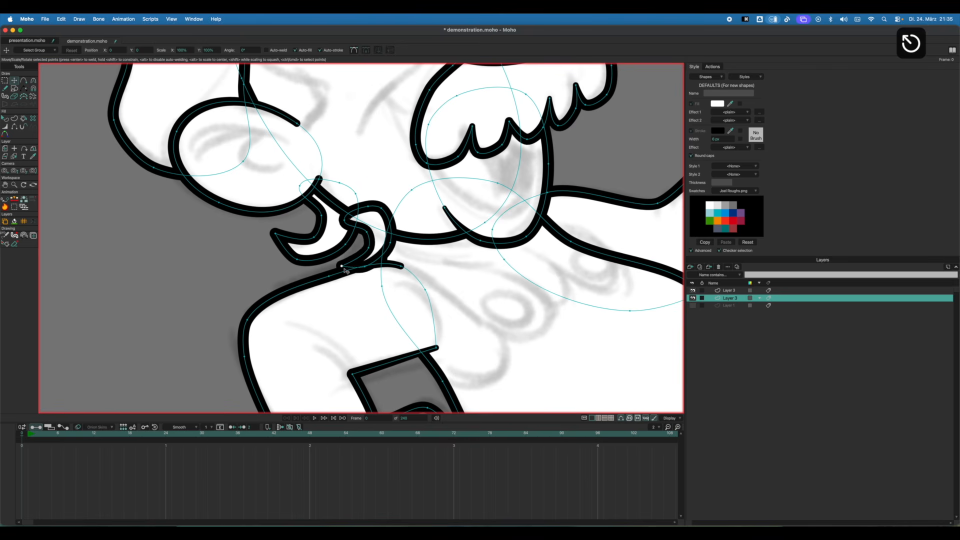
Lower the copied hair tuft in the stacking order behind the head, and delete the stray dot drawn beside the arm.
key("q")
left_click(383, 253)
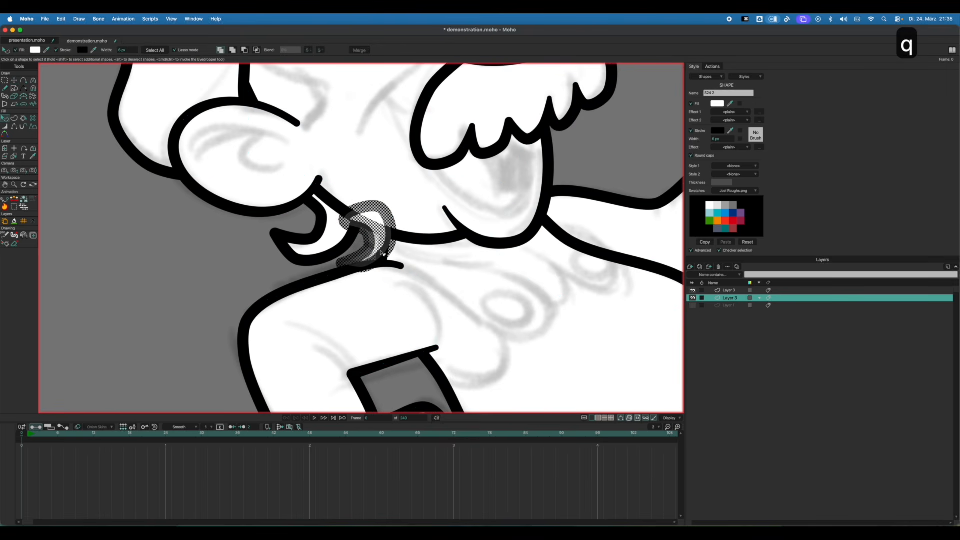
key("shift+Down")
key("f")
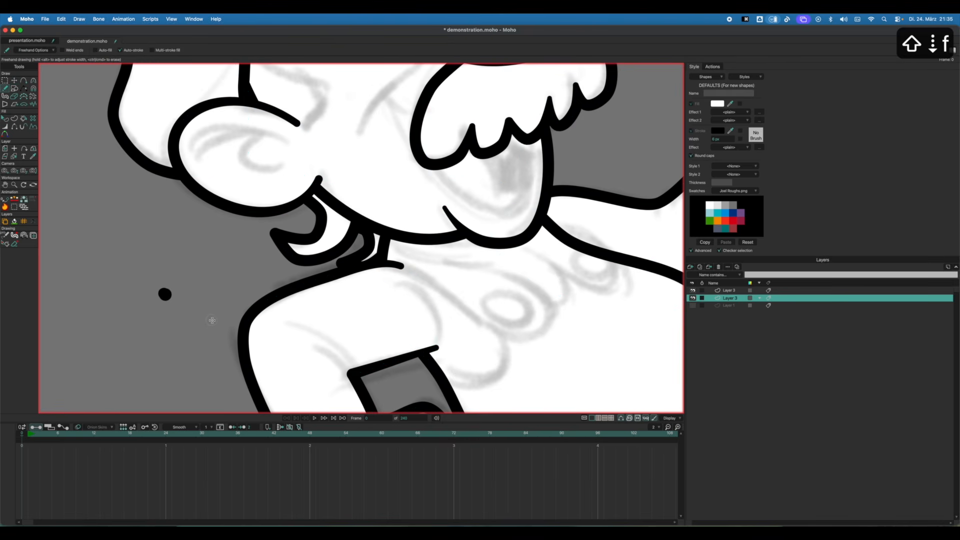
key("t")
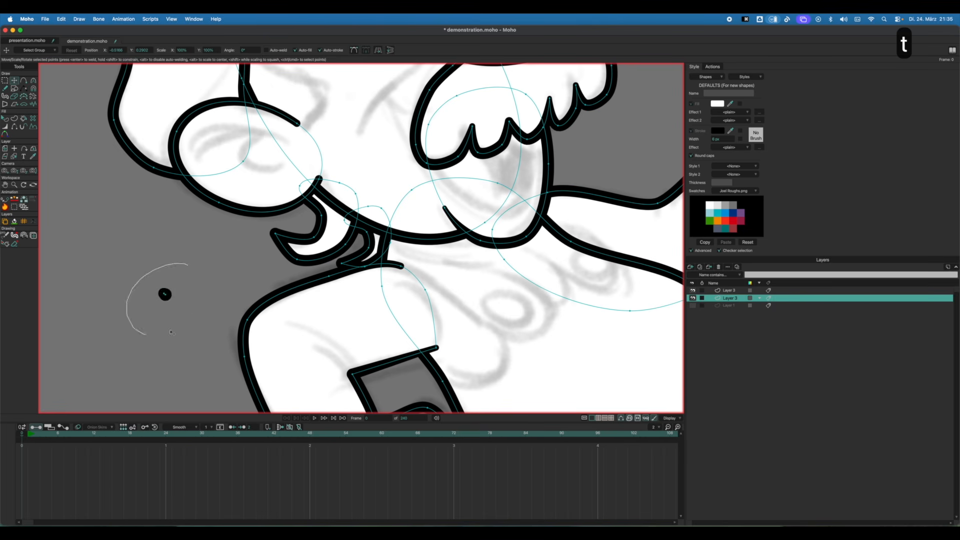
key("BackSpace")
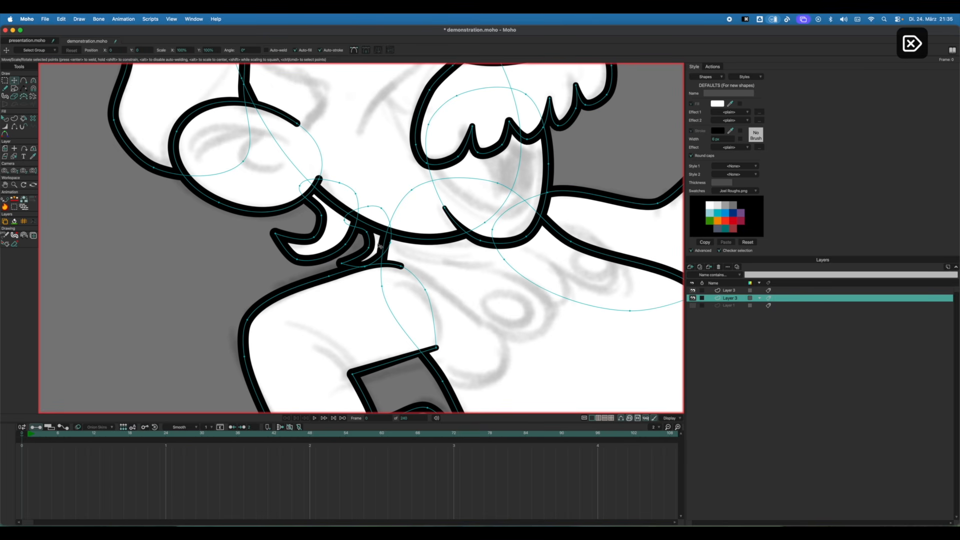
Fine-tune the curve and tip points of the smaller hair tuft beneath the jaw.
double_click(376, 248)
key("Escape")
left_click(374, 249)
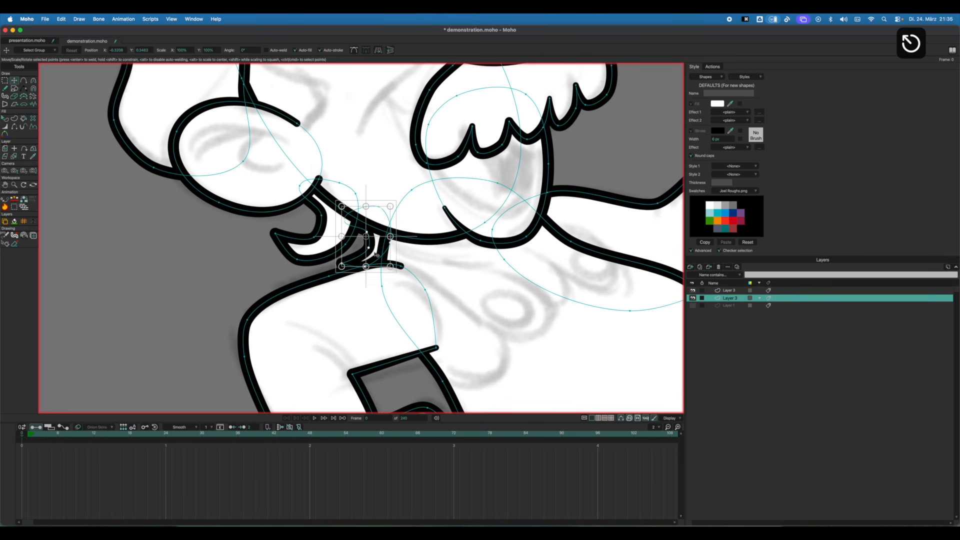
left_click_drag(374, 249, 338, 266)
key("Escape")
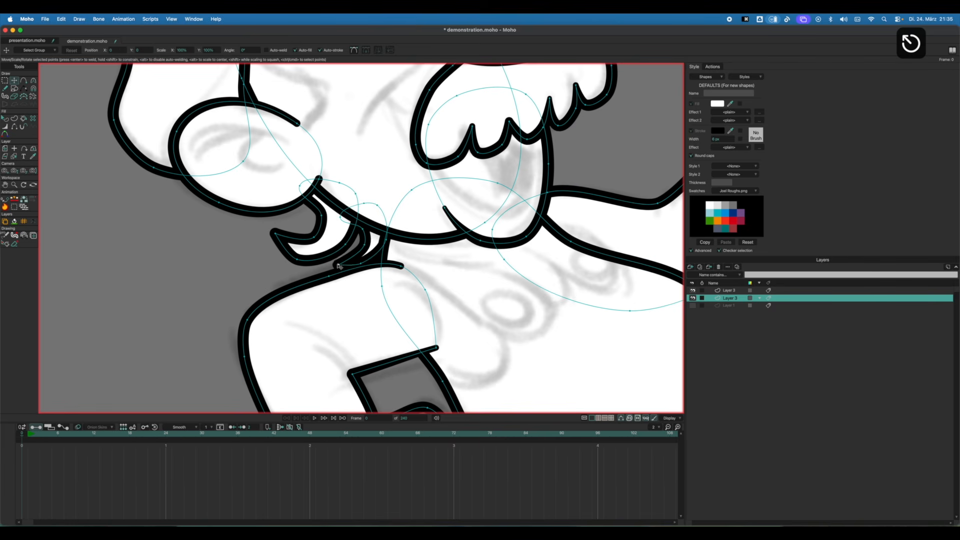
Trace the sketched mushroom above the raised fist as one closed filled shape, with its stem reaching down into the hand.
scroll(314, 244, "down", 10)
key("f")
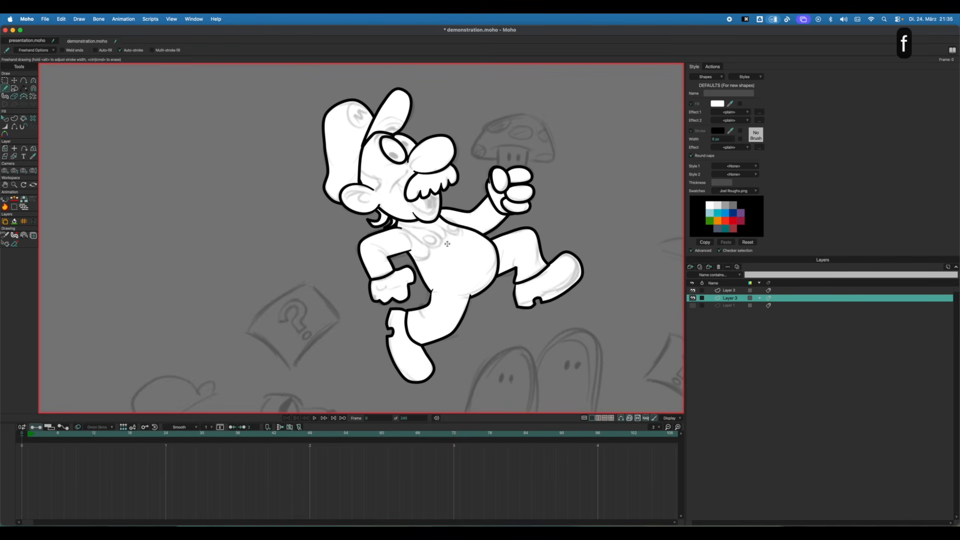
scroll(534, 105, "up", 8)
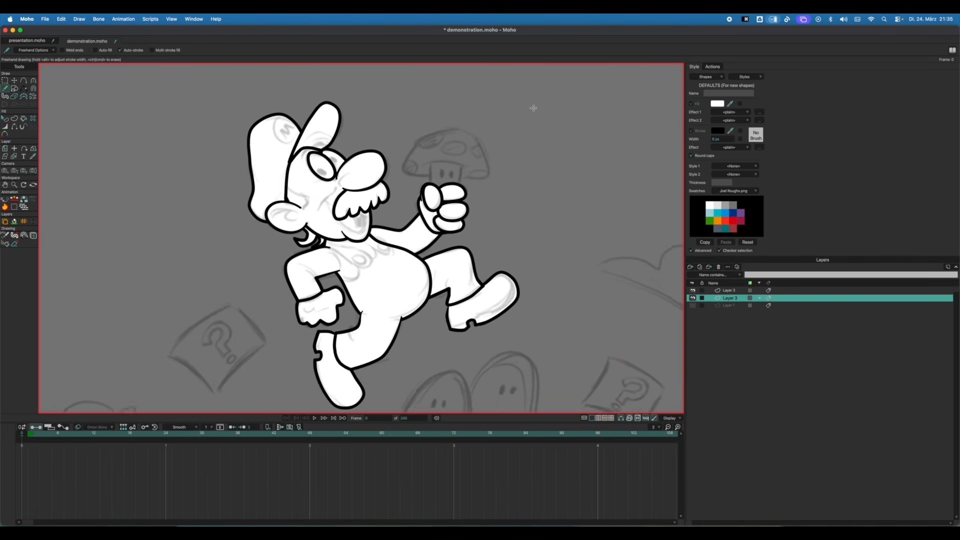
scroll(399, 243, "up", 5)
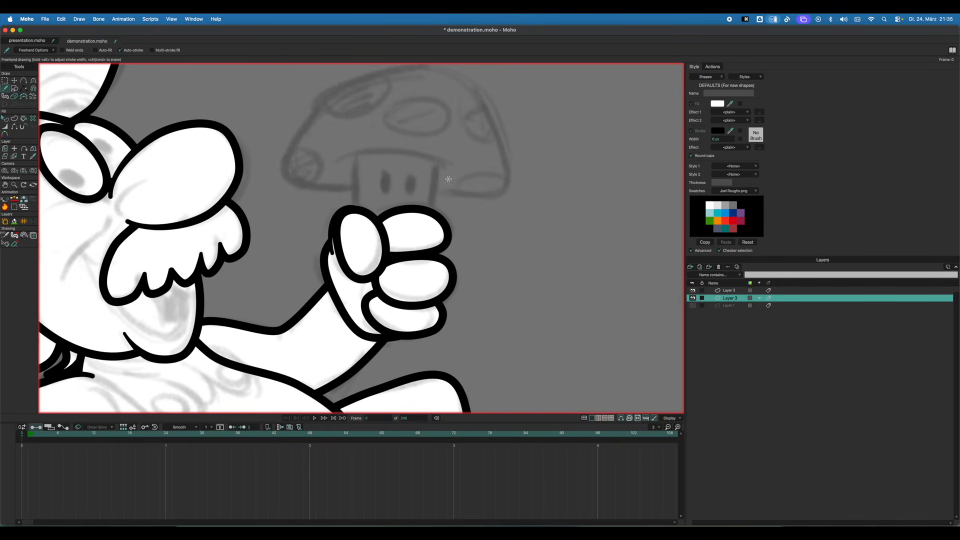
left_click_drag(402, 245, 385, 252)
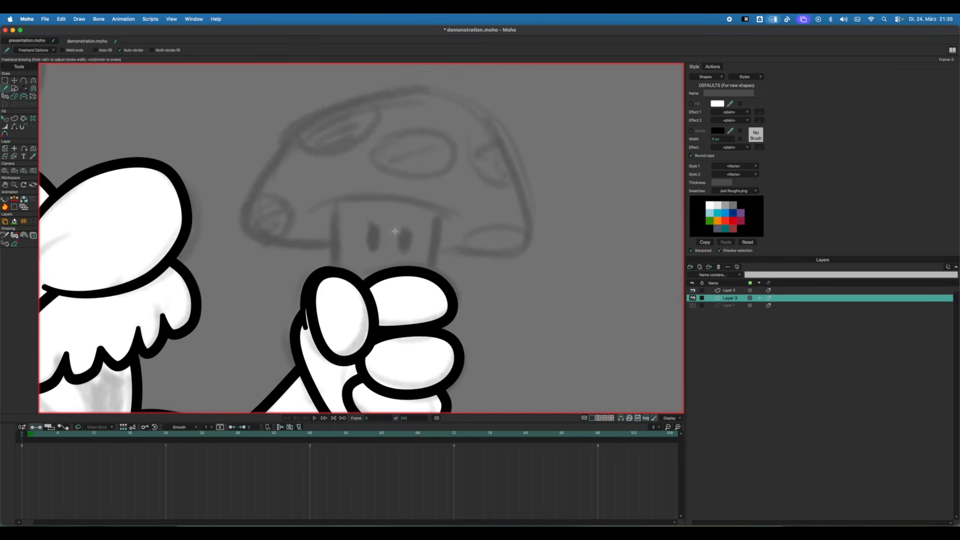
key("a")
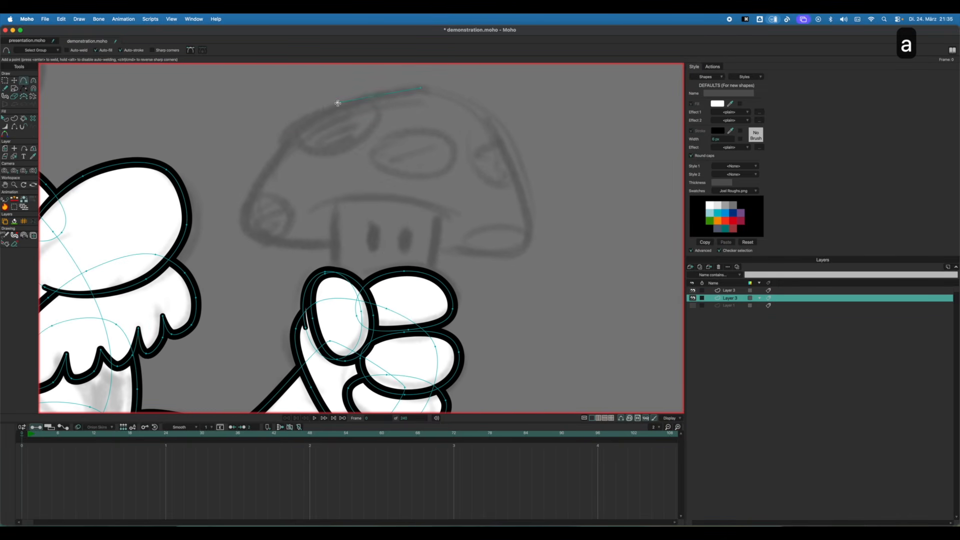
left_click_drag(268, 155, 264, 173)
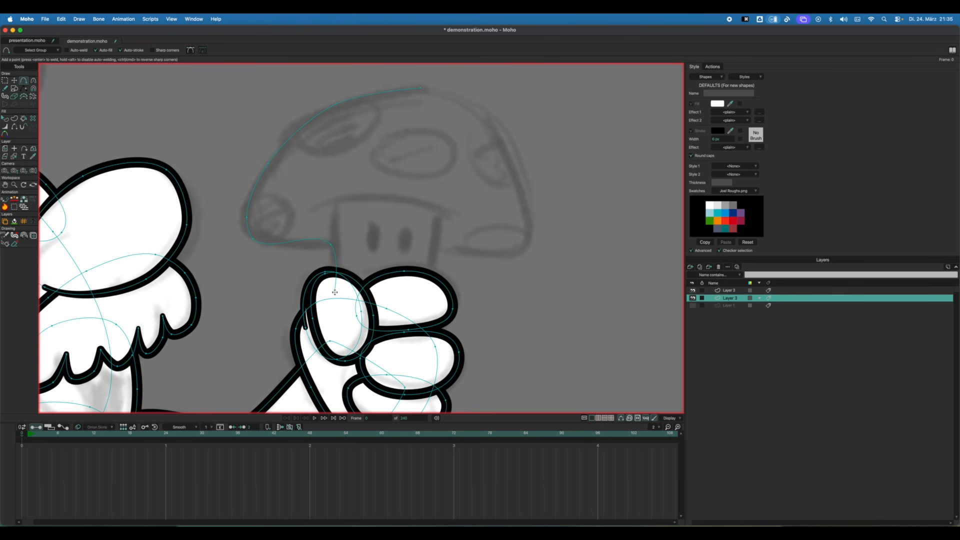
left_click_drag(334, 292, 427, 300)
left_click(426, 89)
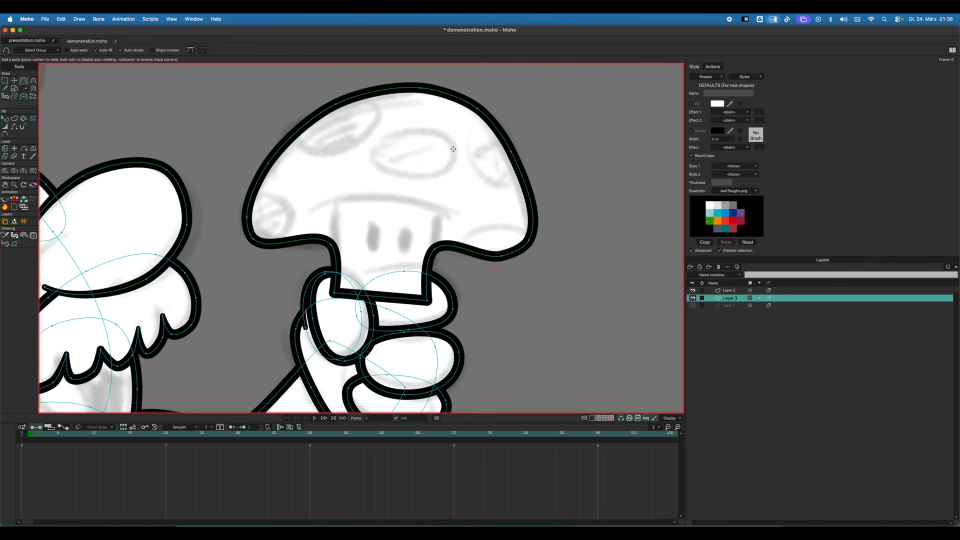
Sharpen the two corners where the mushroom's stem meets its cap.
key("c")
left_click_drag(435, 250, 101, 293)
left_click_drag(331, 244, 17, 280)
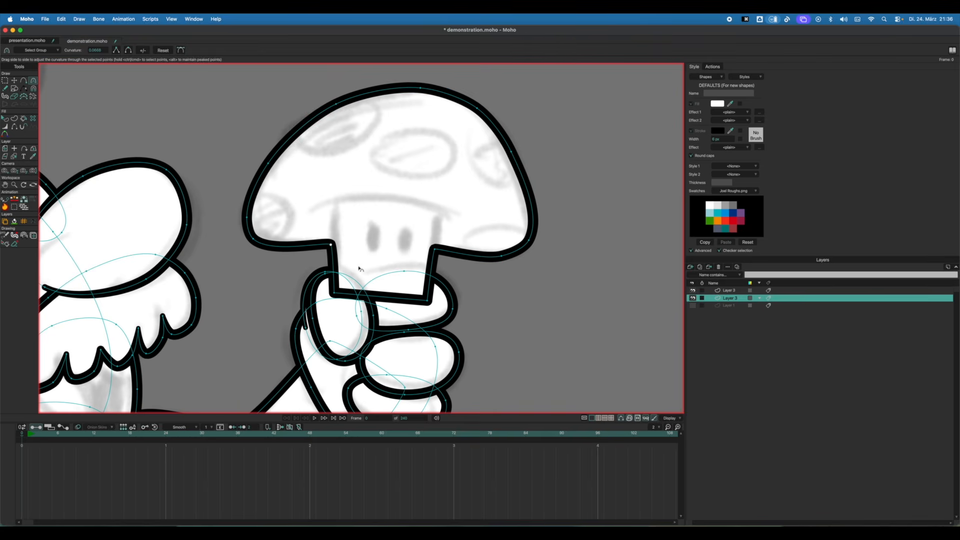
Lower the mushroom in the stacking order behind the fingers, and delete the stray dot beside it.
key("q")
left_click(407, 239)
key("shift+Down")
key("f")
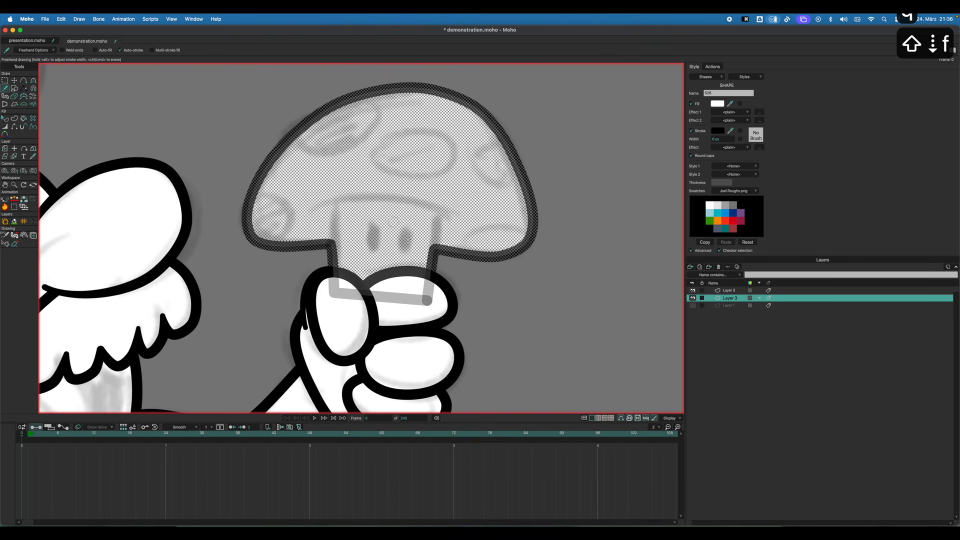
left_click(598, 221)
scroll(497, 236, "down", 3)
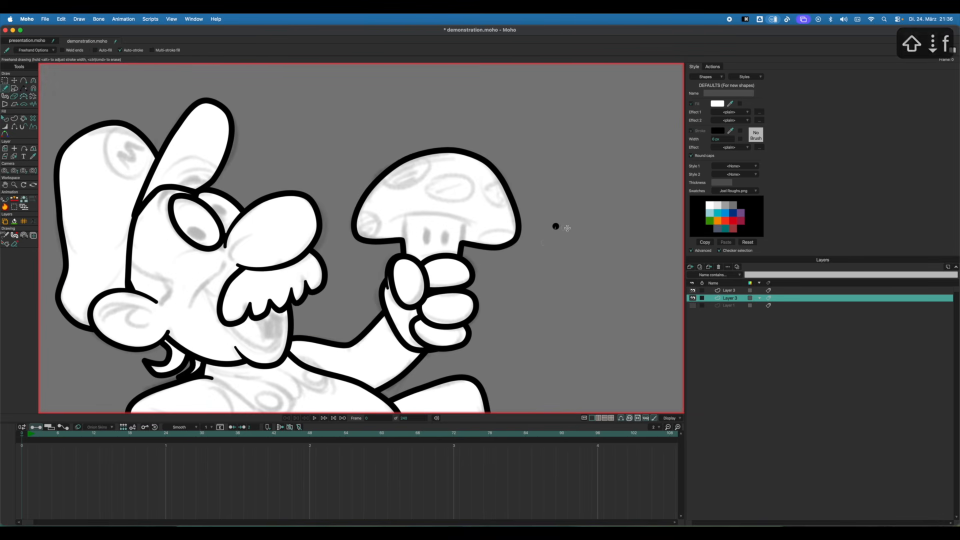
key("t")
key("Delete")
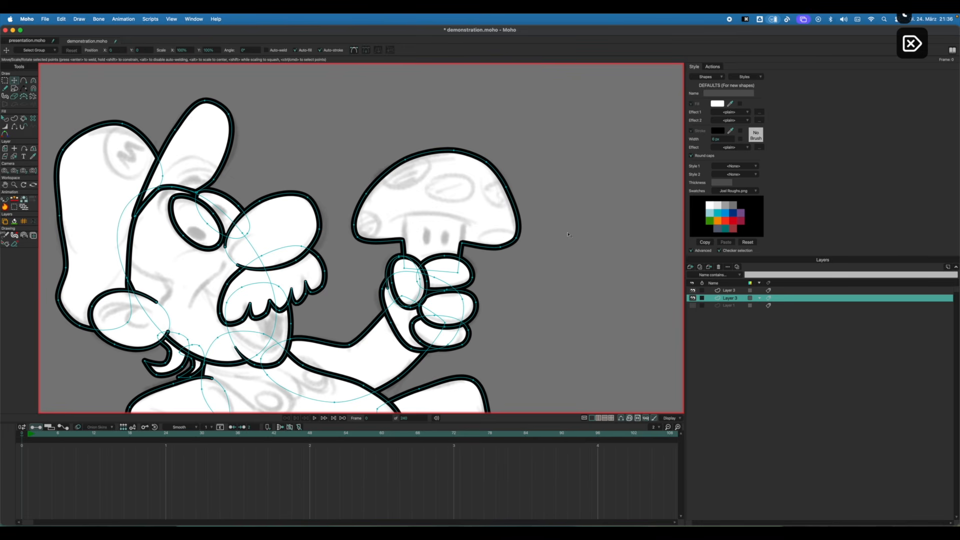
Hide the rough sketch layer and review the whole character's clean line art.
scroll(440, 233, "down", 5)
left_click_drag(354, 292, 361, 196)
key("f")
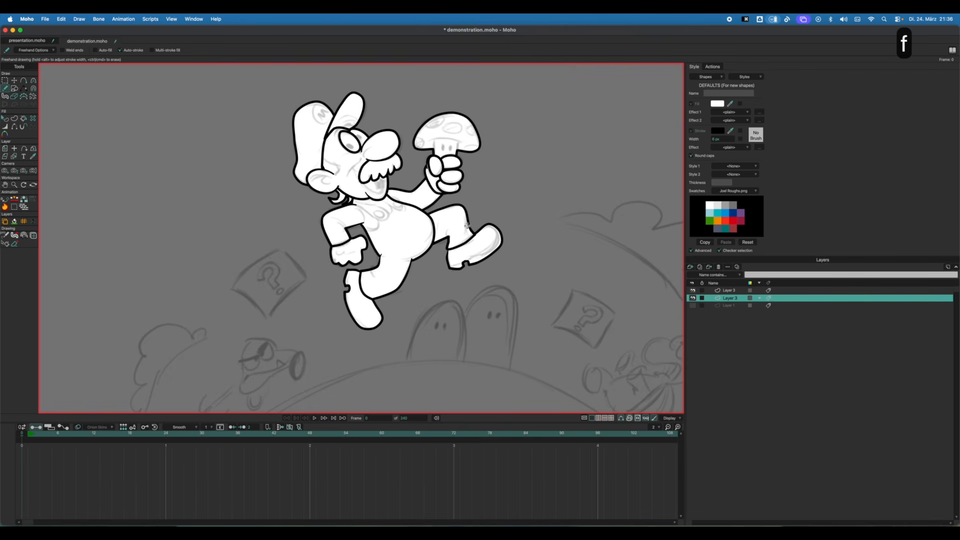
scroll(550, 191, "right", 2)
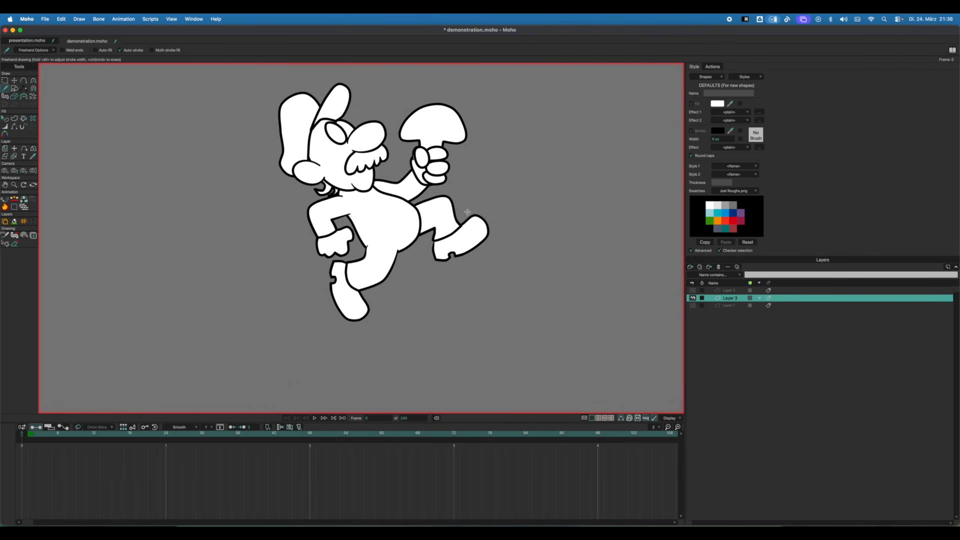
scroll(482, 227, "down", 2)
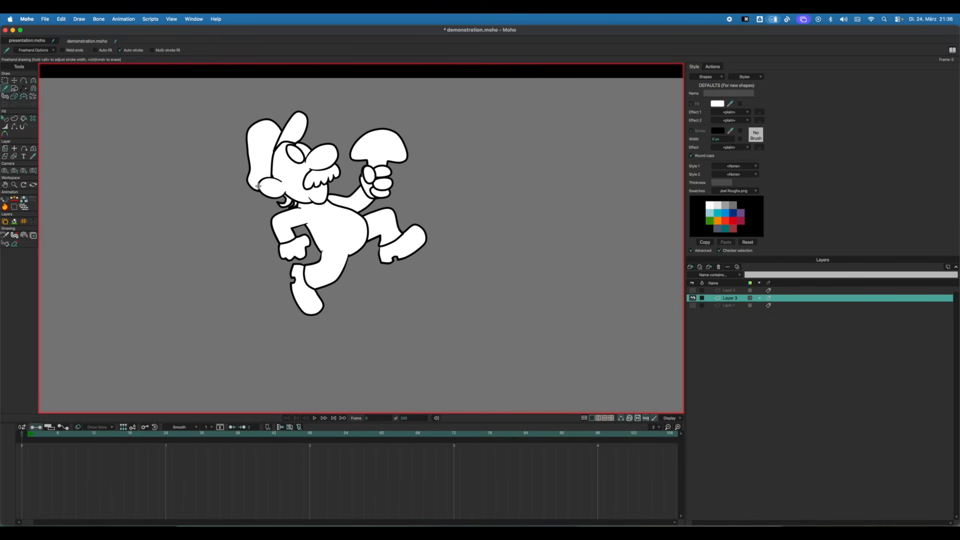
Nudge the curve point at the back of the head just above the ear.
scroll(258, 186, "up", 10)
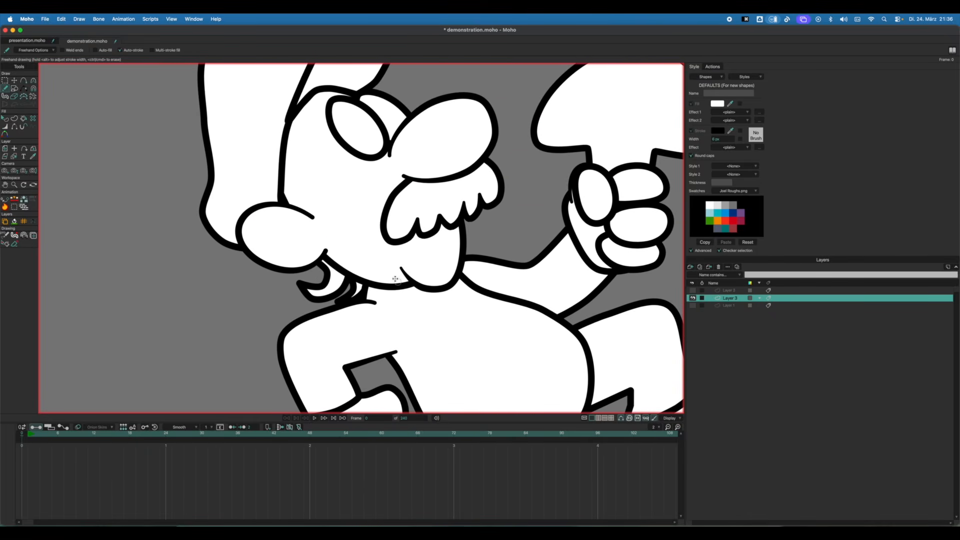
scroll(395, 278, "up", 4)
key("t")
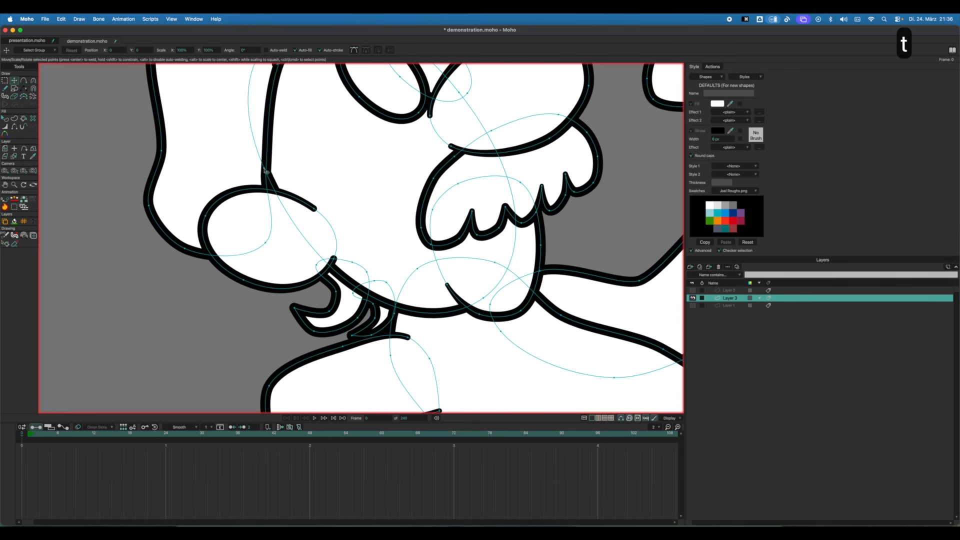
left_click_drag(264, 169, 261, 175)
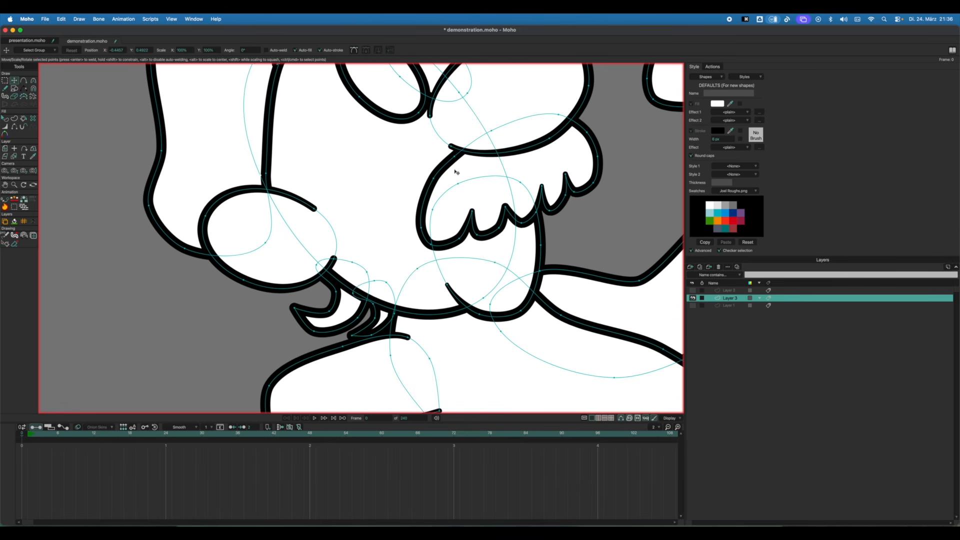
Refine the rounded tip of the raised cap brim by repositioning its points.
scroll(456, 172, "down", 8)
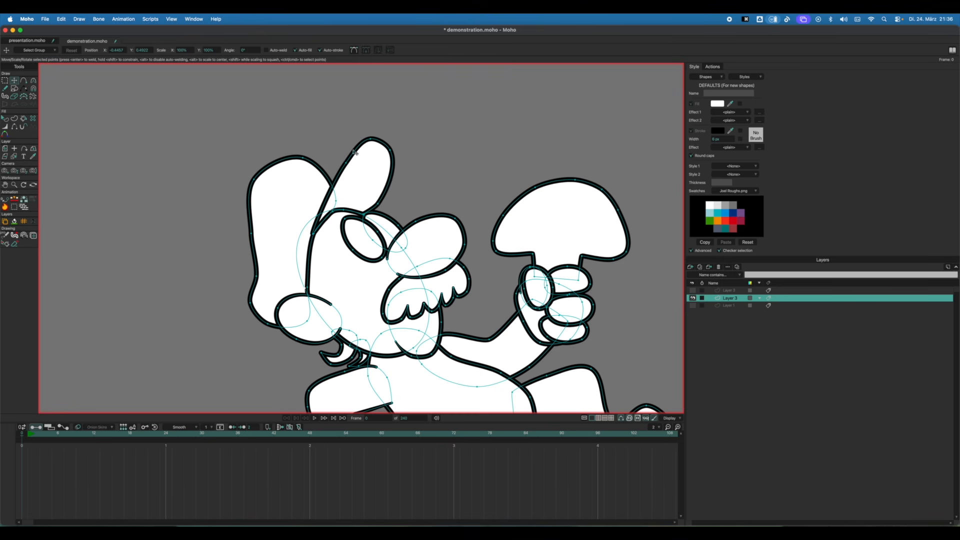
left_click_drag(353, 151, 386, 144)
key("d")
key("f")
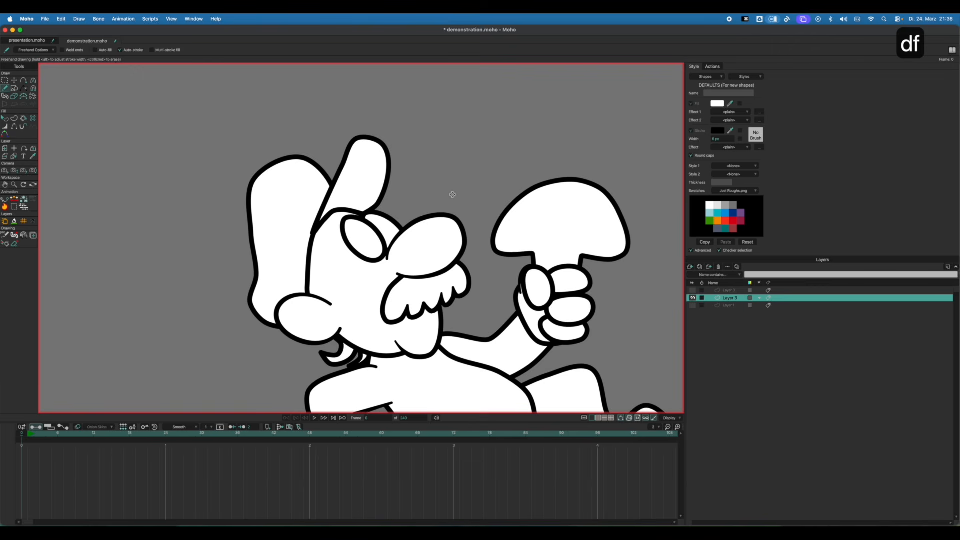
Adjust the points along the top of the mushroom cap for a smoother dome, and save the file.
scroll(453, 210, "down", 5)
scroll(456, 253, "down", 5)
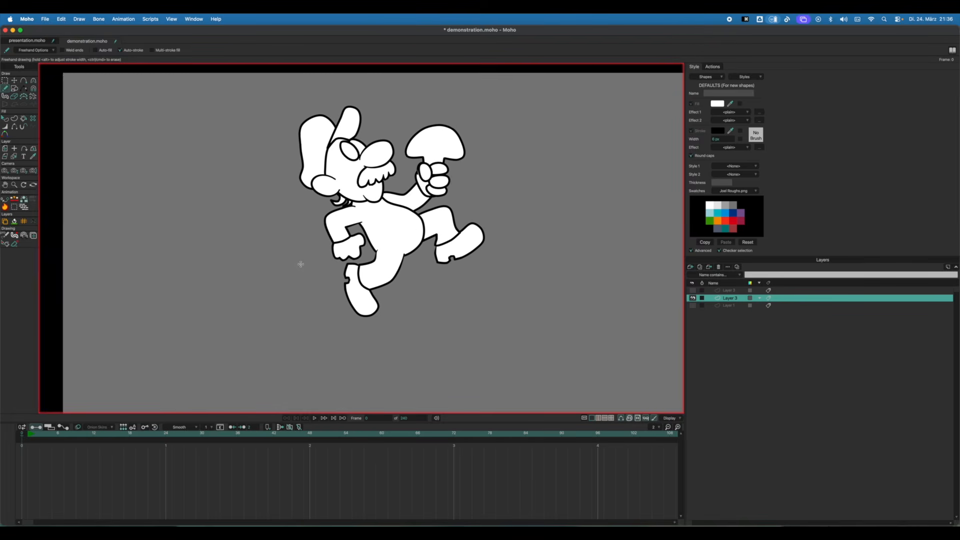
scroll(364, 259, "up", 5)
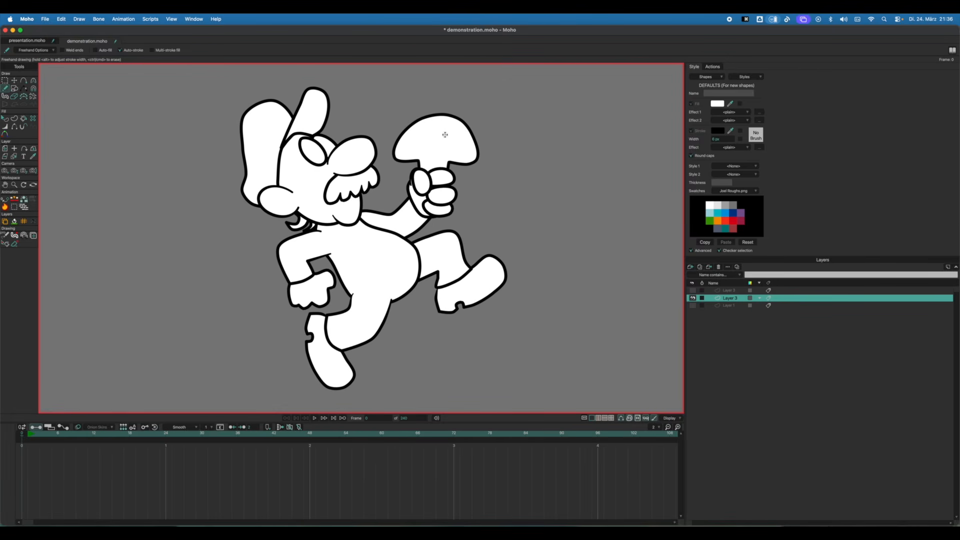
key("t")
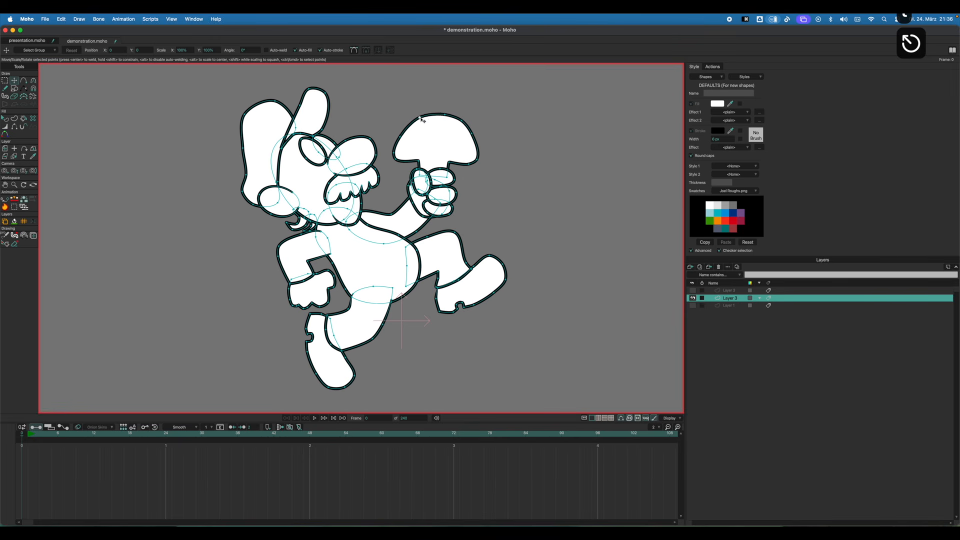
left_click(444, 115)
left_click_drag(464, 120, 466, 122)
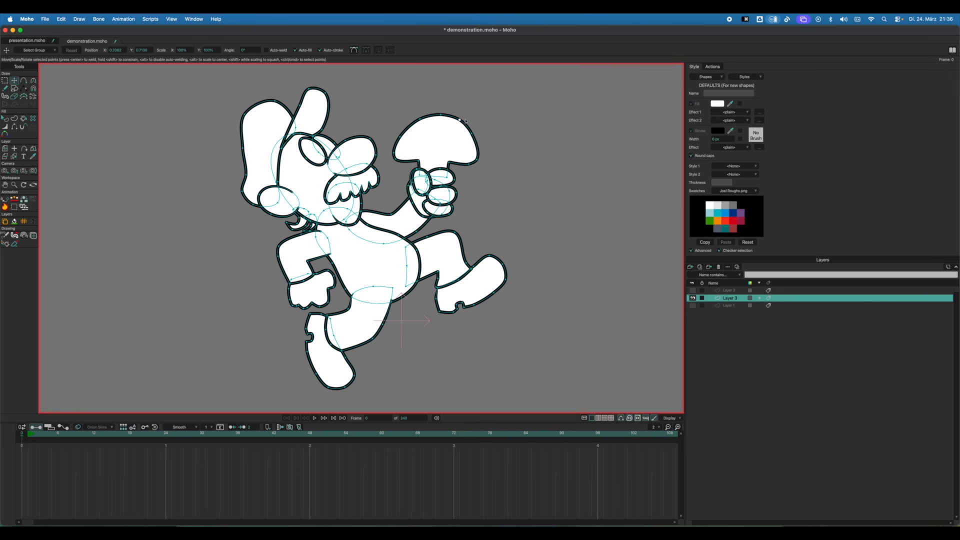
key("cmd+s")
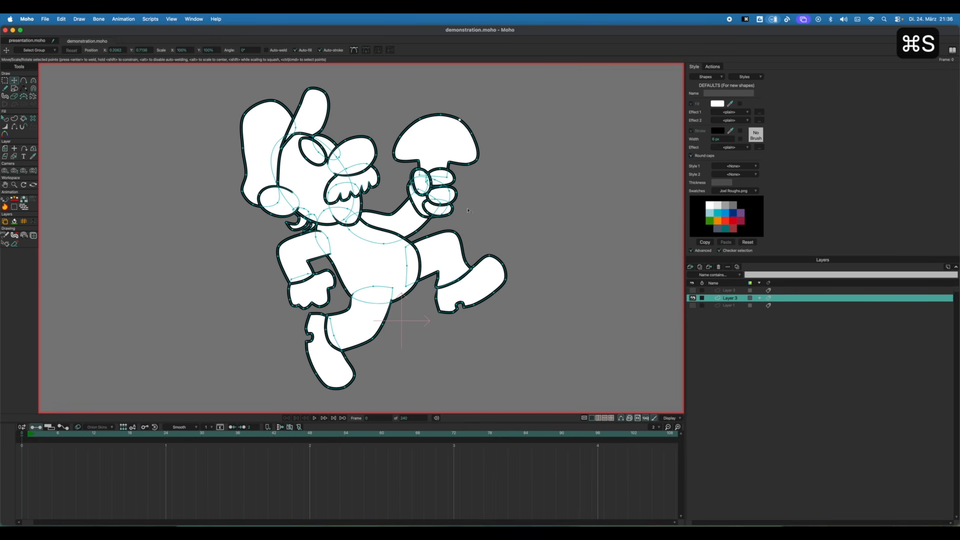
key("f")
Switch to the presentation.moho document and advance to the details and colors slide at frame 11.
left_click(27, 40)
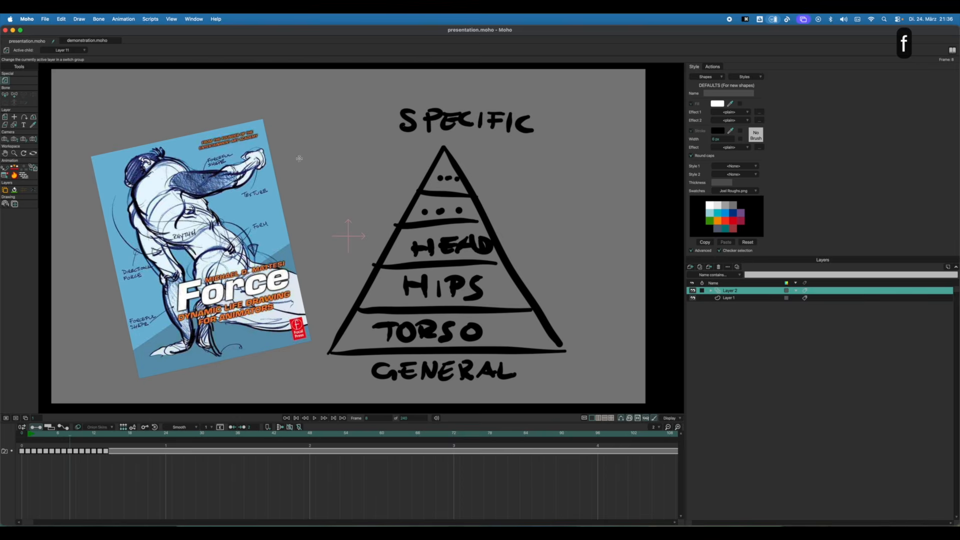
key("Right")
key("Right")
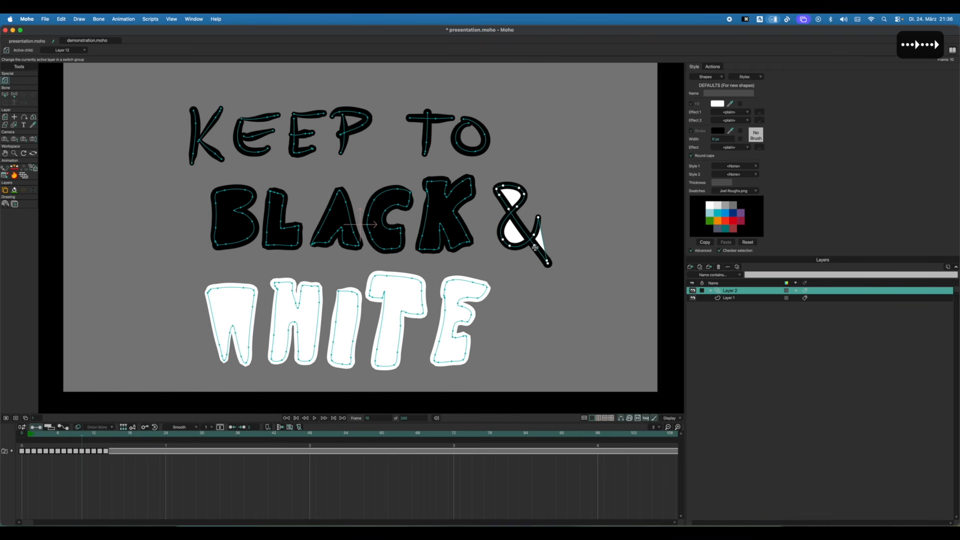
key("Right")
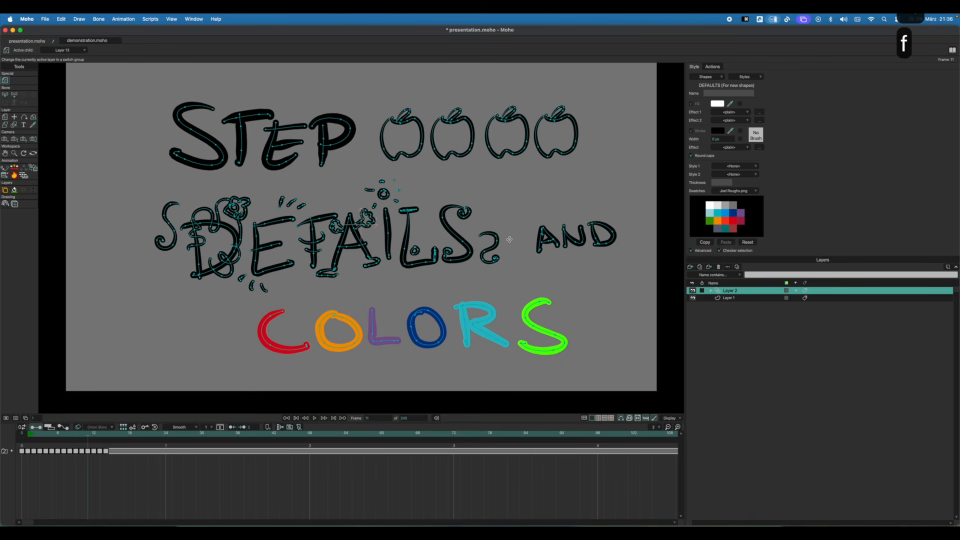
scroll(477, 274, "down", 2)
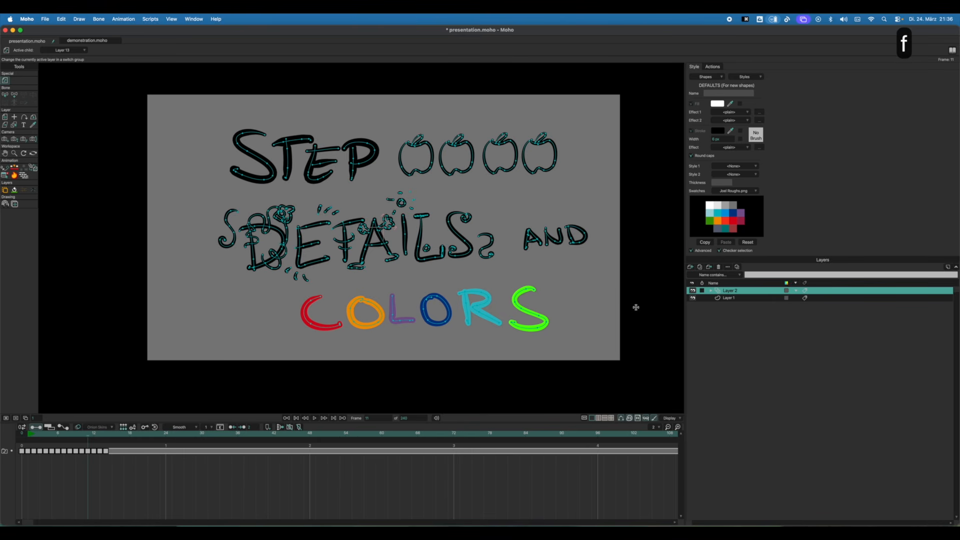
left_click(731, 298)
left_click(731, 291)
left_click(732, 299)
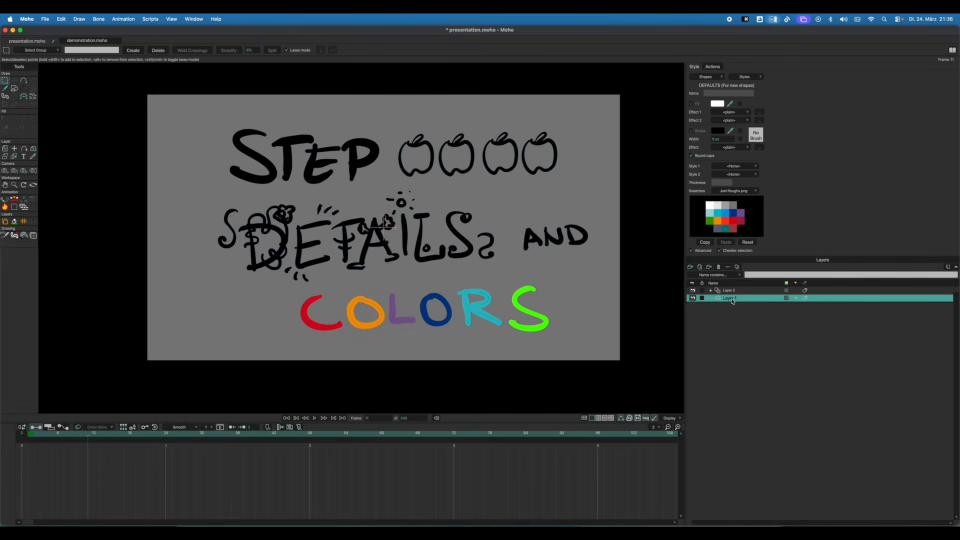
left_click(731, 291)
key("f")
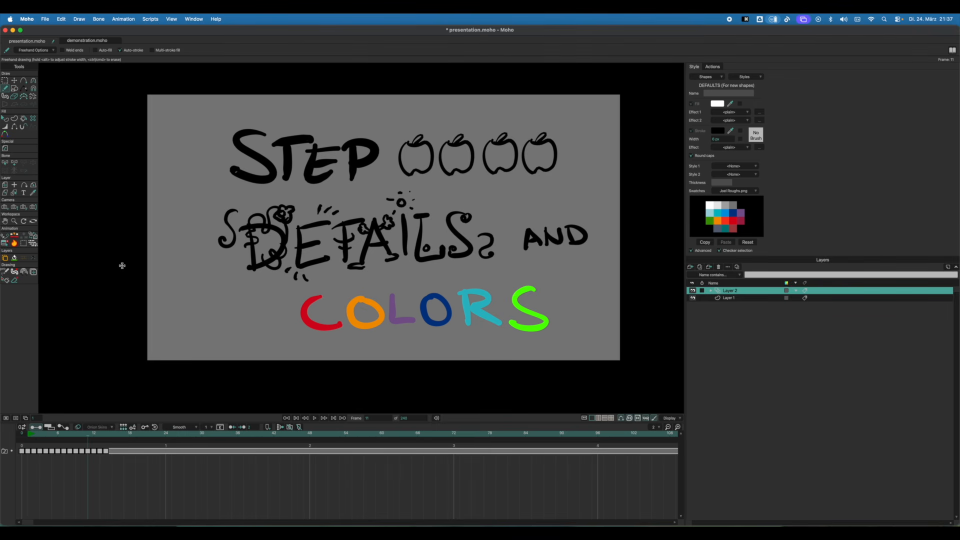
key("Right")
key("Left")
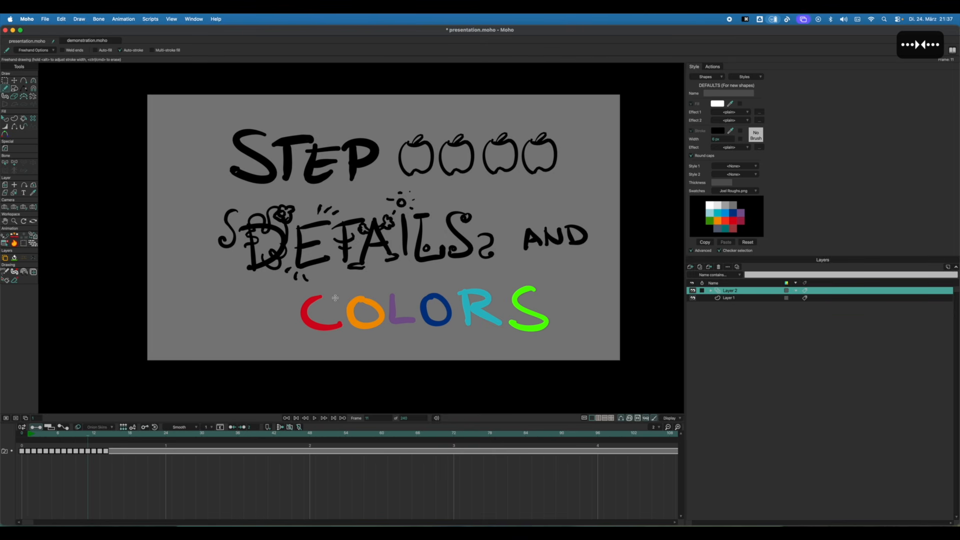
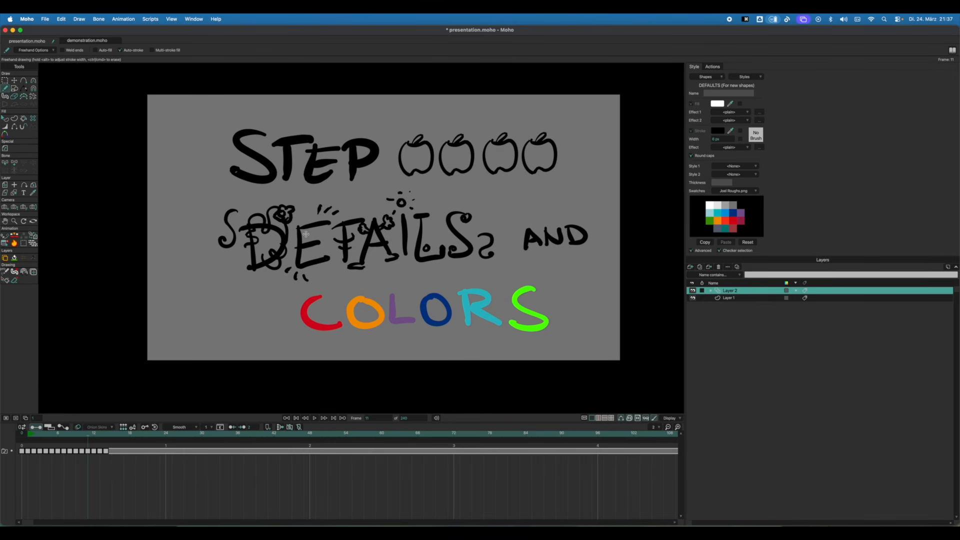
Switch to the demonstration.moho document and show the rough sketch layer over the character's clean shapes.
left_click(88, 41)
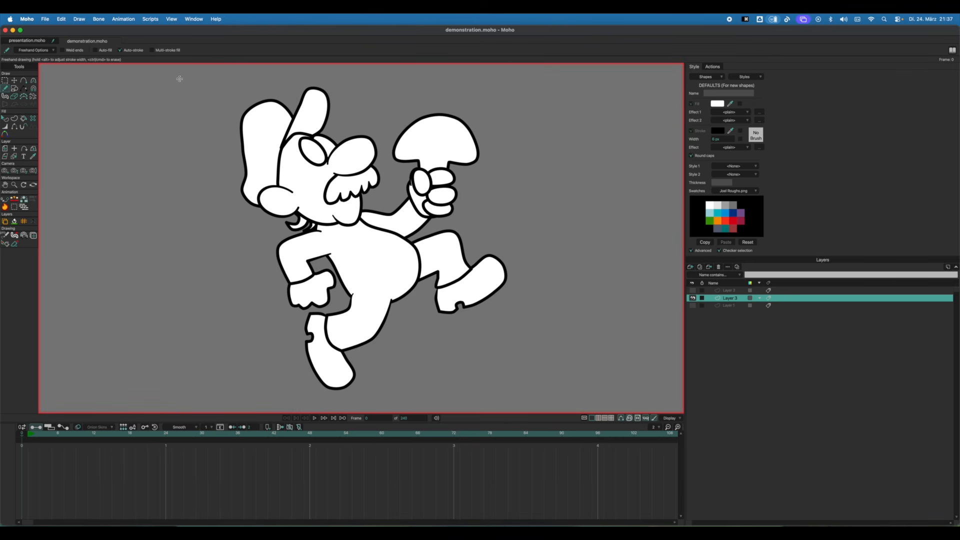
scroll(352, 205, "up", 3)
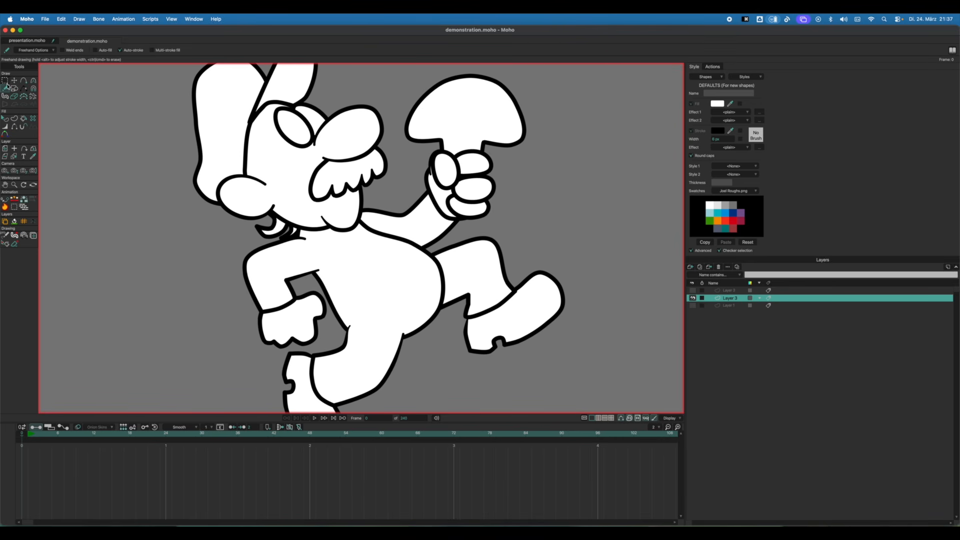
left_click_drag(153, 141, 198, 185)
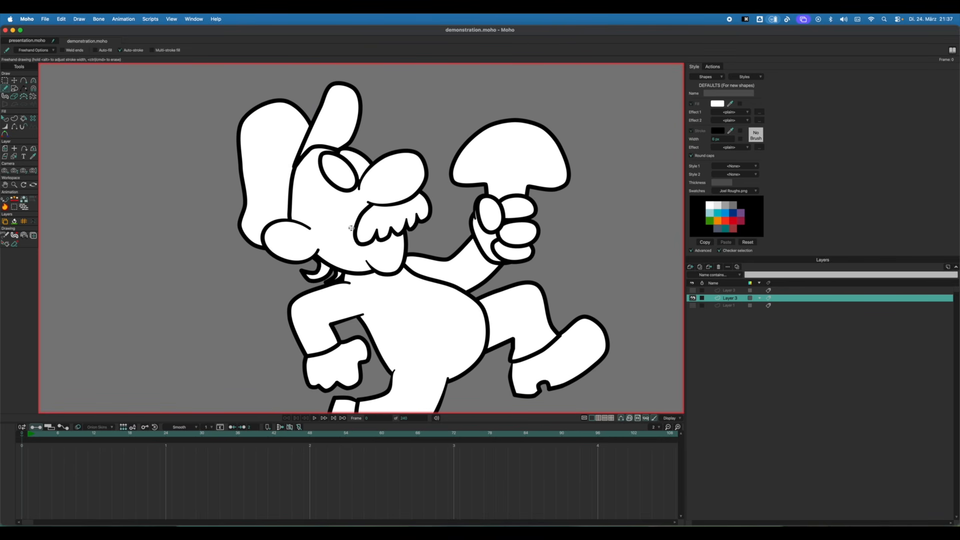
left_click(691, 290)
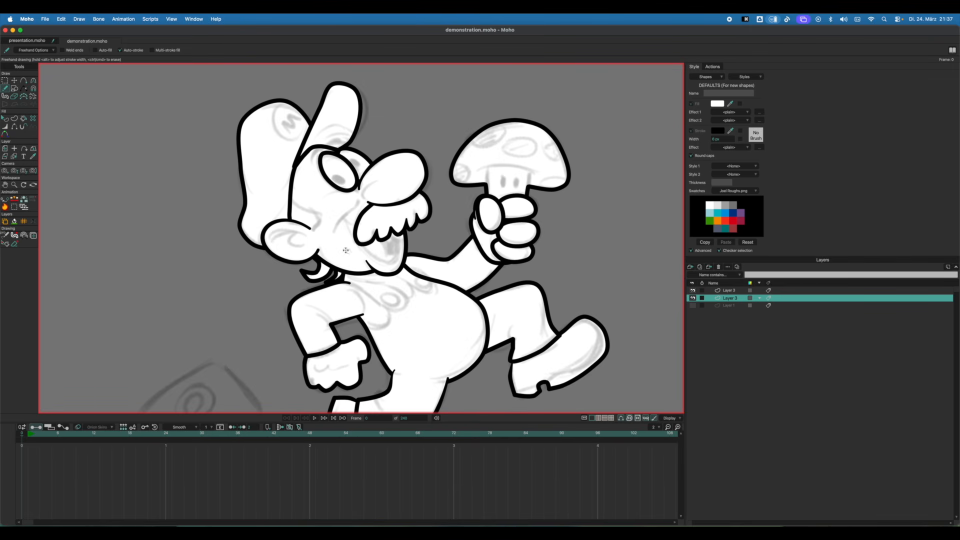
scroll(329, 230, "up", 3)
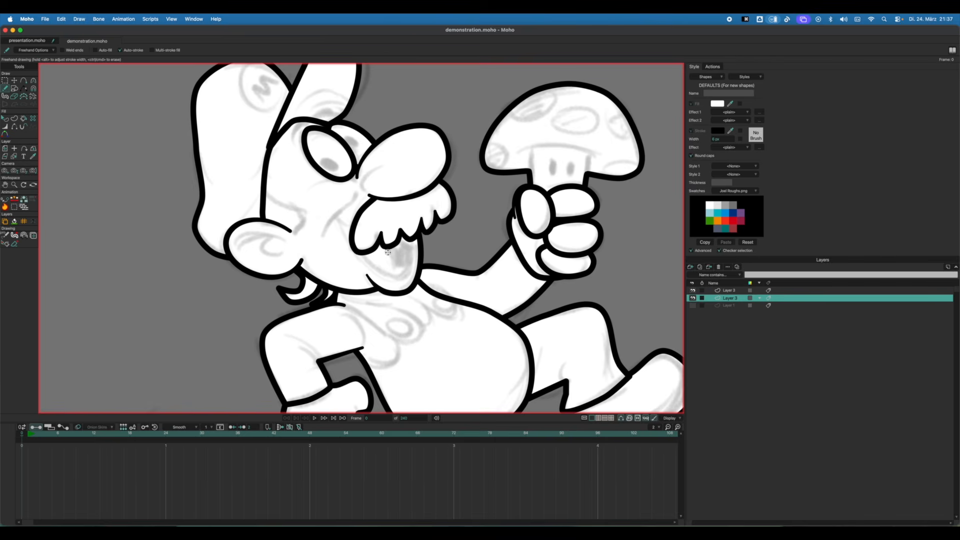
key("f")
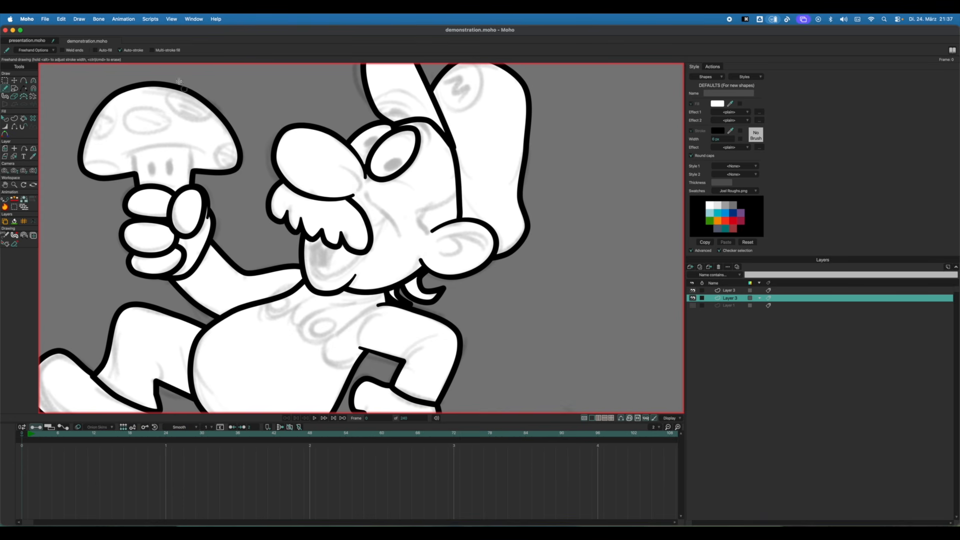
scroll(366, 214, "up", 5)
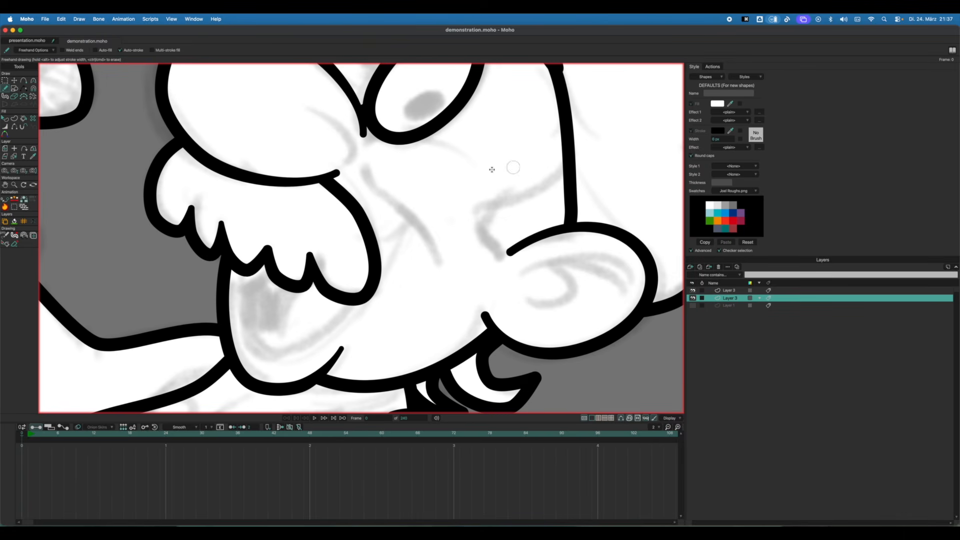
mouse_move(307, 107)
left_mouse_down()
mouse_move(344, 132)
mouse_move(345, 162)
mouse_move(329, 172)
left_mouse_up()
scroll(368, 158, "down", 3)
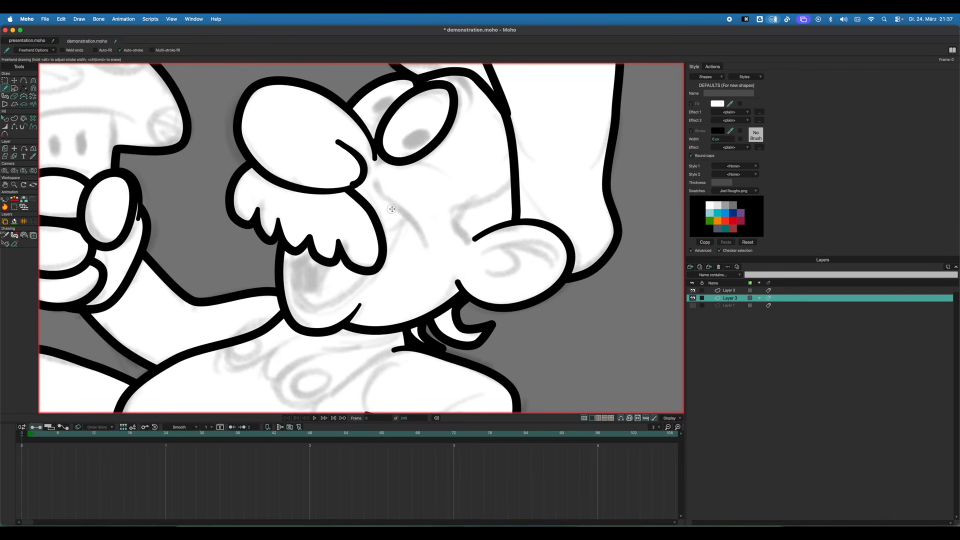
key("cmd+z")
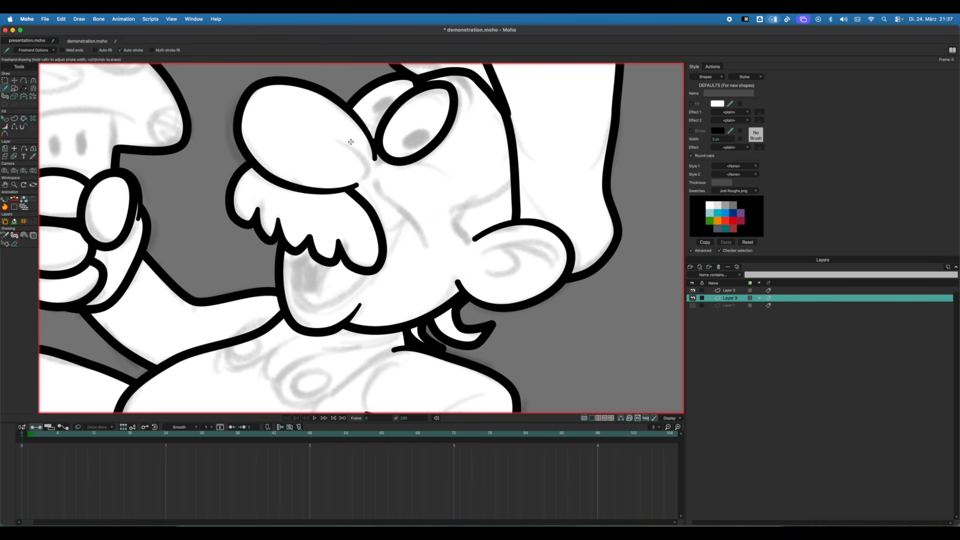
Draw the curved nostril line at the base of the nose with a 3 px freehand stroke.
mouse_move(351, 141)
left_mouse_down()
mouse_move(356, 181)
mouse_move(361, 174)
left_mouse_up()
key("super+z")
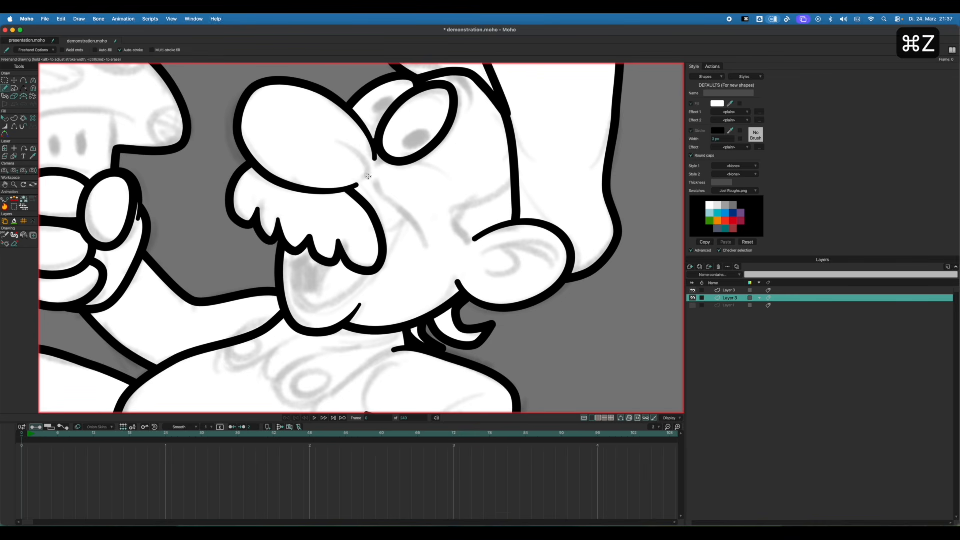
left_click(34, 50)
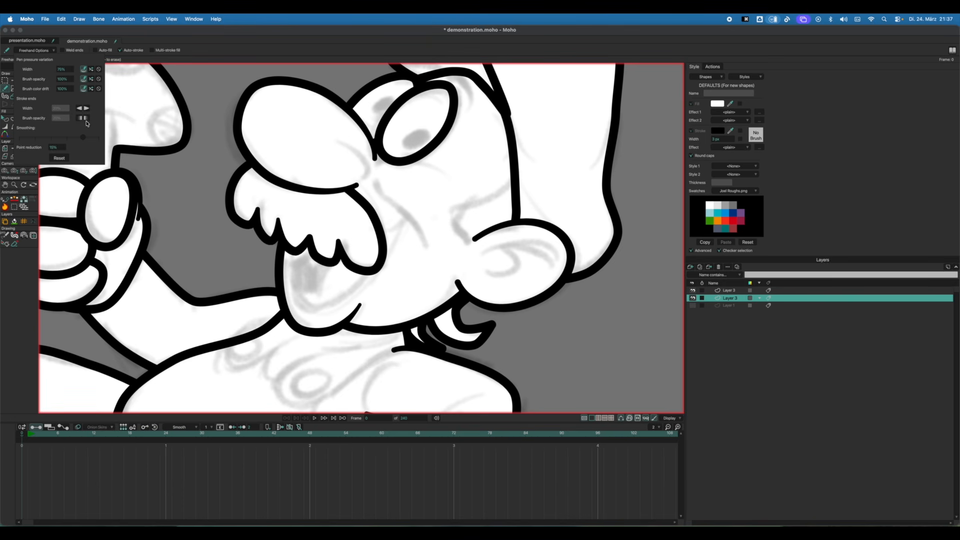
left_click(48, 51)
key("f")
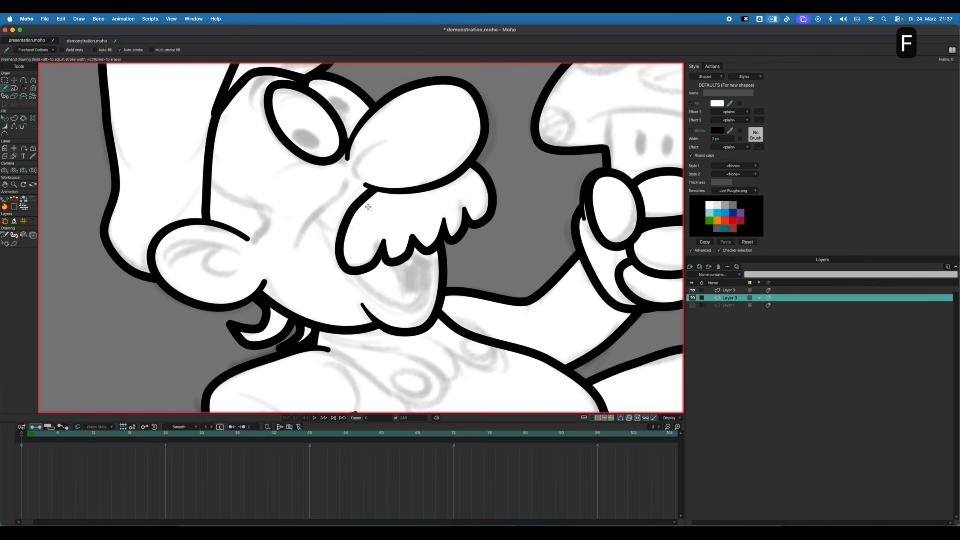
scroll(361, 195, "up", 3)
mouse_move(394, 116)
left_mouse_down()
mouse_move(361, 136)
mouse_move(350, 165)
mouse_move(379, 182)
mouse_move(354, 165)
mouse_move(359, 149)
left_mouse_up()
key("t")
key("f")
scroll(398, 186, "down", 3)
scroll(184, 244, "down", 3)
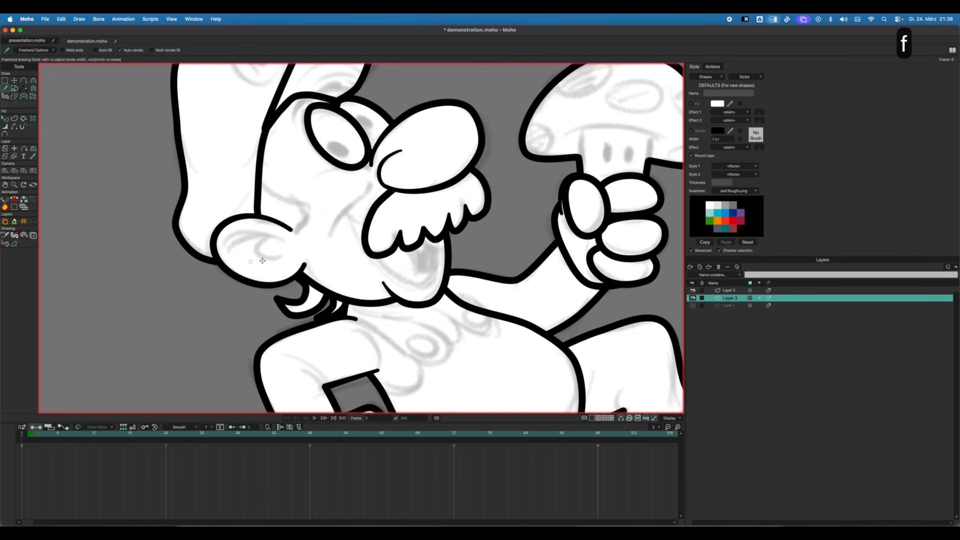
Draw the arched fold line inside the upper part of the ear, following the sketch.
scroll(378, 274, "up", 5)
scroll(380, 198, "down", 5)
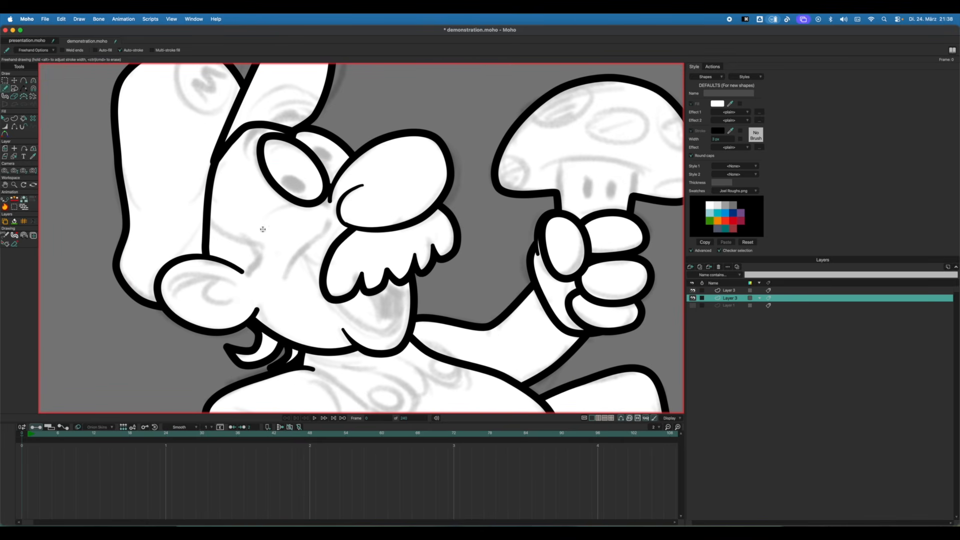
scroll(232, 234, "up", 1)
key("f")
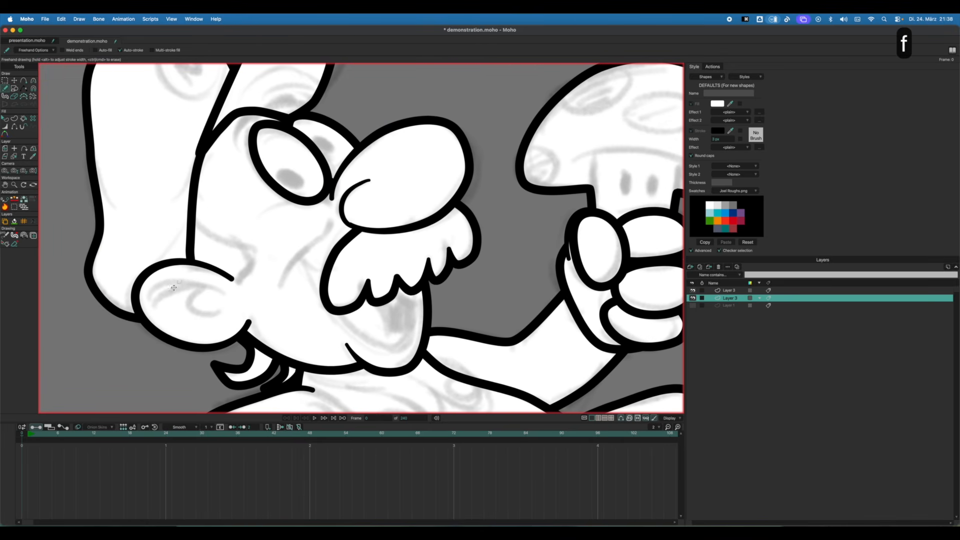
scroll(173, 288, "up", 2)
mouse_move(398, 257)
left_mouse_down()
mouse_move(365, 242)
mouse_move(291, 239)
mouse_move(256, 265)
left_mouse_up()
Delete the surplus point from the ear's fold line and reposition its ends and middle to follow the sketch.
key("t")
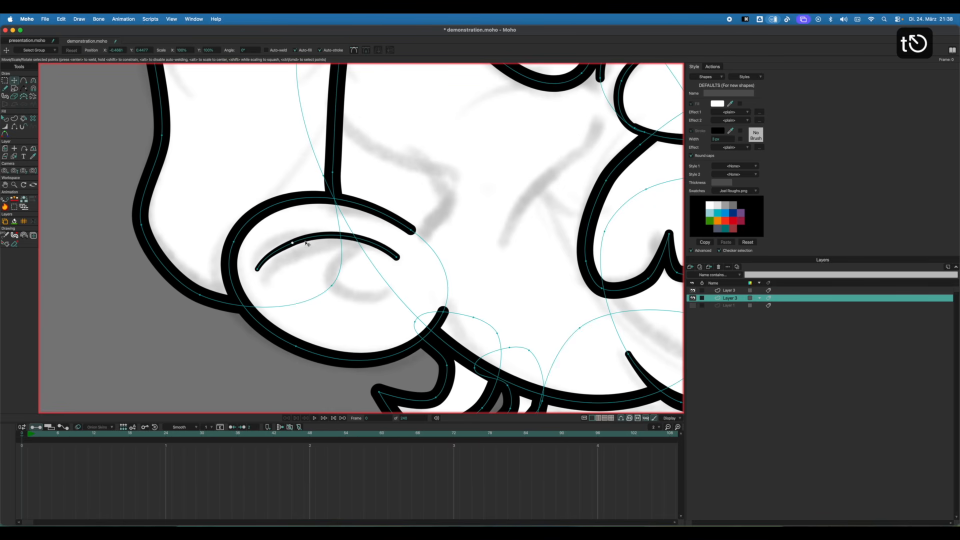
mouse_move(397, 258)
left_mouse_down()
mouse_move(385, 245)
mouse_move(399, 269)
mouse_move(204, 281)
mouse_move(318, 266)
left_mouse_up()
key("BackSpace")
key("c")
key("t")
left_click_drag(400, 263, 405, 263)
left_click_drag(299, 249, 300, 255)
left_click_drag(262, 266, 265, 277)
Adjust the curvature of the ear's fold line and draw the small curl beneath it.
key("c")
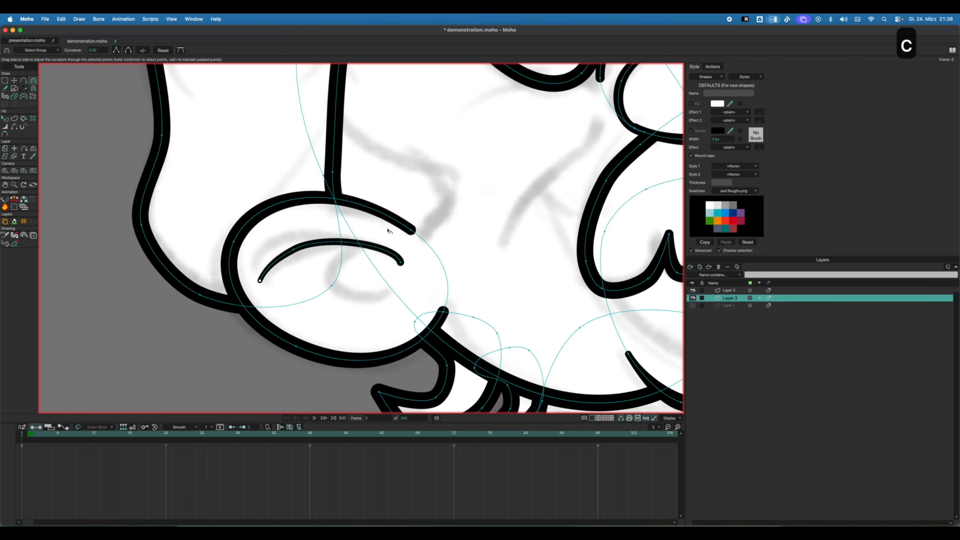
left_click(180, 50)
mouse_move(395, 248)
left_mouse_down()
mouse_move(343, 253)
mouse_move(327, 271)
mouse_move(336, 289)
mouse_move(387, 292)
left_mouse_up()
key("f")
scroll(525, 248, "down", 8)
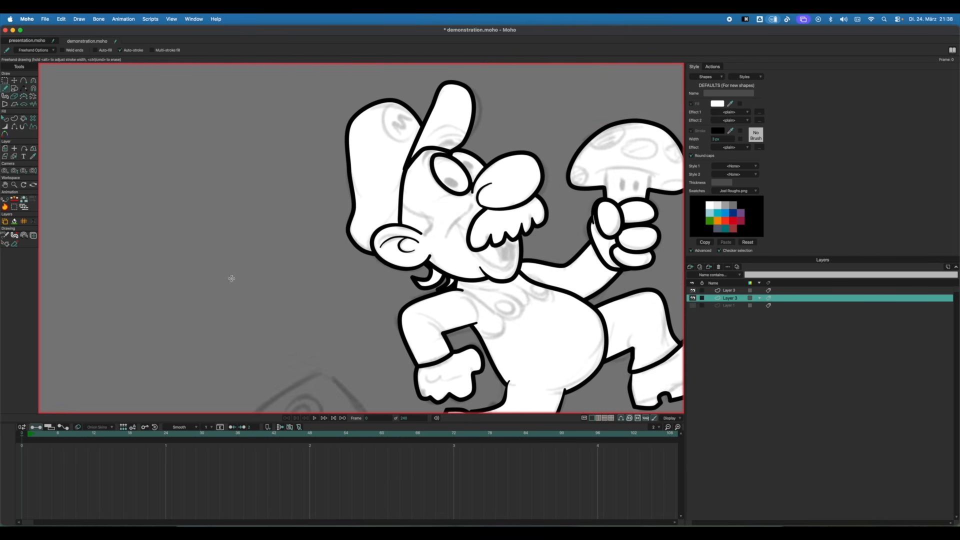
Draw a solid pupil in each eye with freehand auto-fill enabled and the fill color set to black.
key("f")
scroll(399, 203, "up", 8)
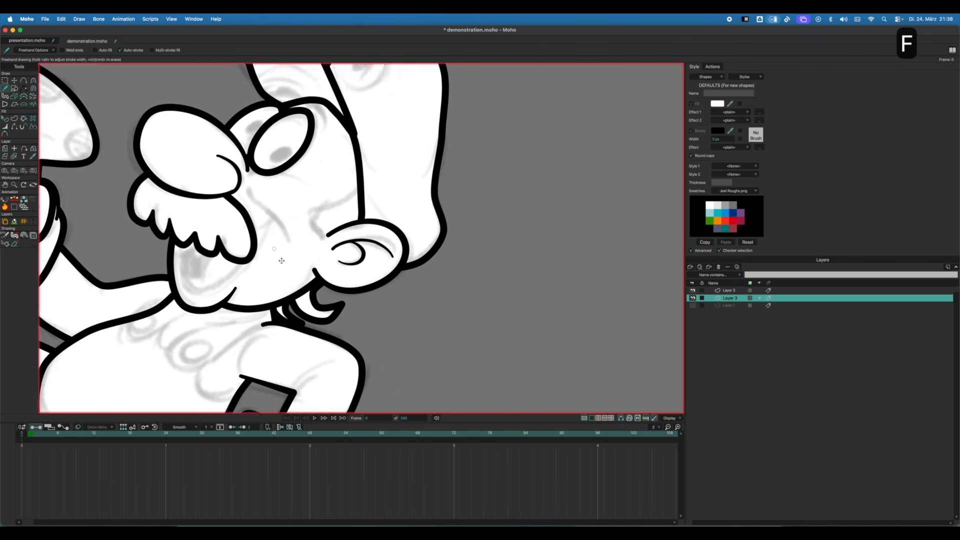
scroll(399, 203, "up", 6)
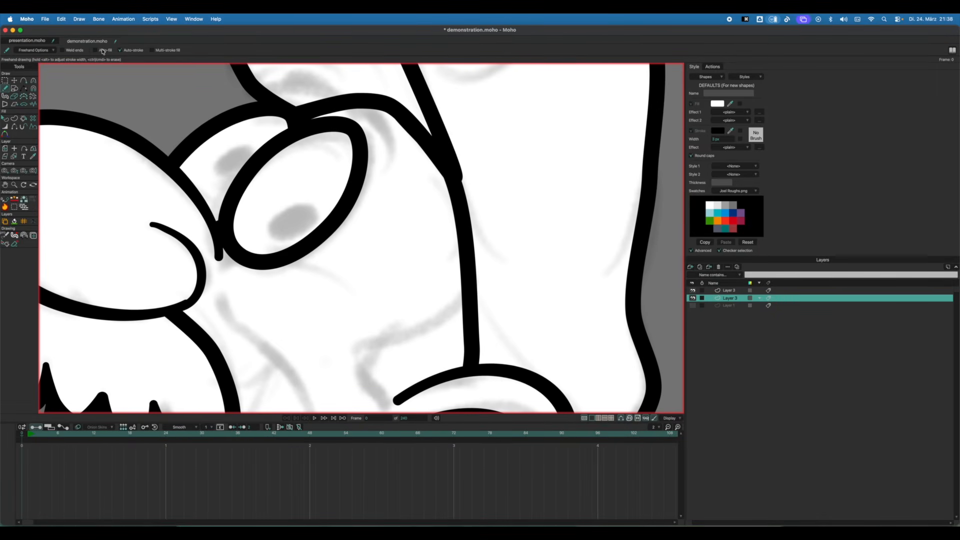
left_click(15, 89)
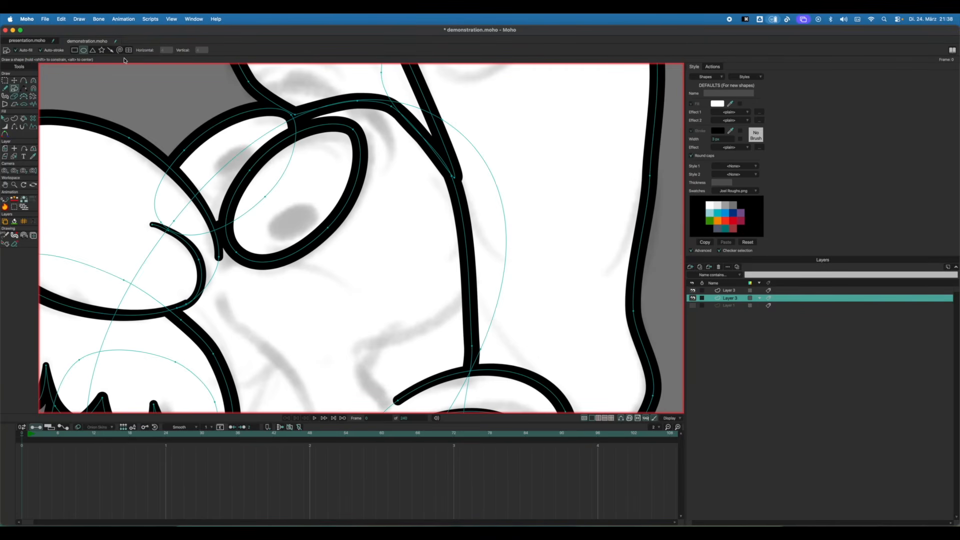
left_click(5, 88)
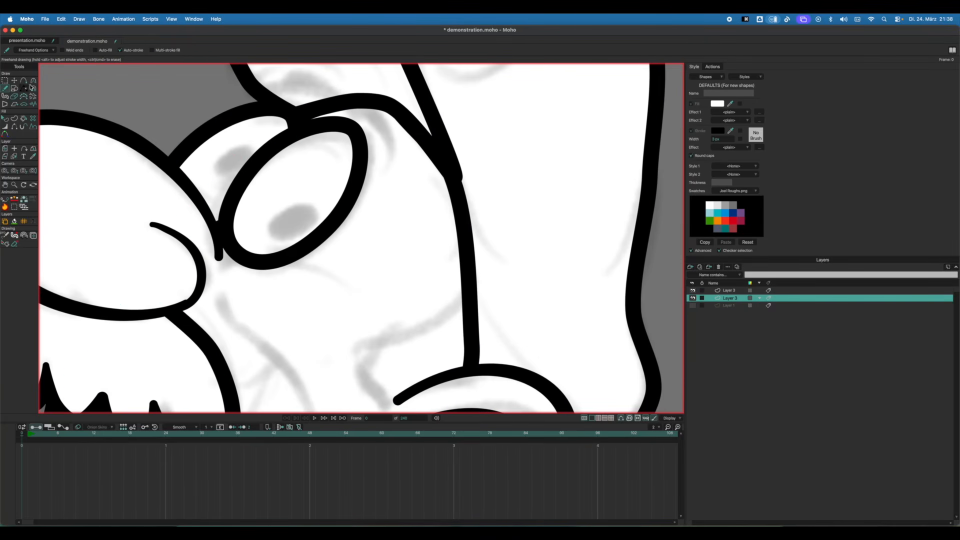
left_click(105, 51)
left_click_drag(732, 101, 715, 132)
mouse_move(300, 197)
left_mouse_down()
mouse_move(290, 199)
mouse_move(287, 231)
mouse_move(313, 200)
mouse_move(299, 194)
left_mouse_up()
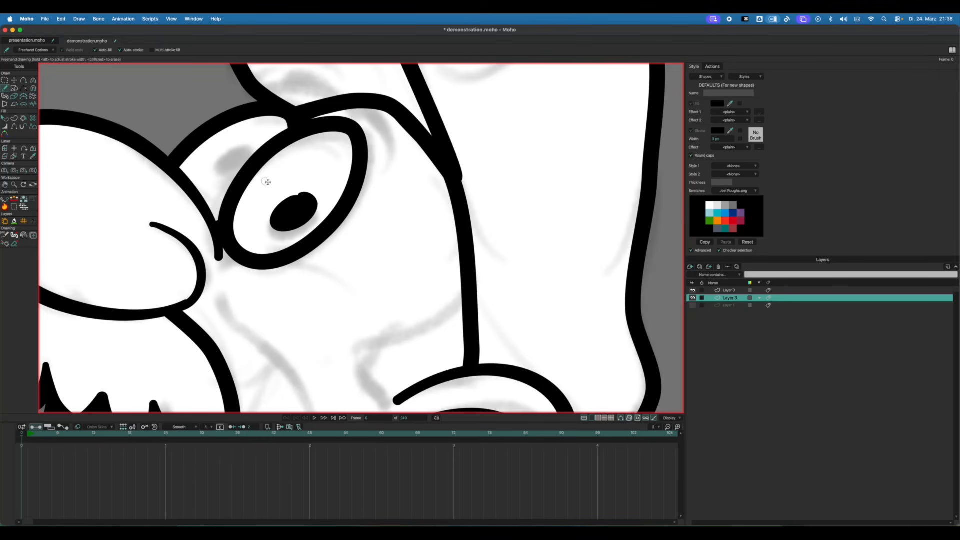
mouse_move(240, 154)
left_mouse_down()
mouse_move(217, 162)
mouse_move(223, 178)
mouse_move(239, 154)
left_mouse_up()
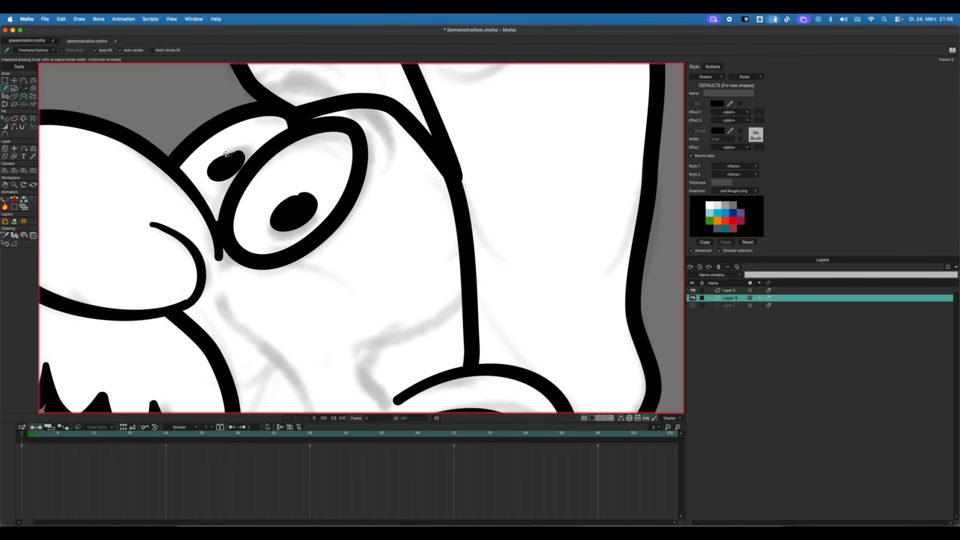
scroll(365, 213, "down", 4)
Draw the open mouth below the mustache as a black-filled freehand shape, extending its corner into the cheek.
left_click_drag(242, 205, 64, 276)
key("f")
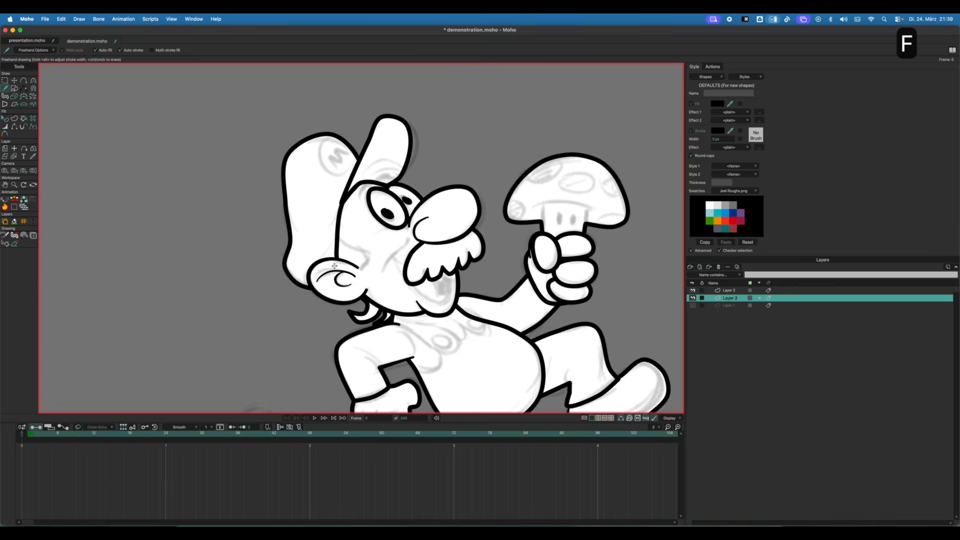
left_click_drag(346, 280, 235, 231)
left_click_drag(342, 210, 382, 204)
scroll(382, 203, "up", 5)
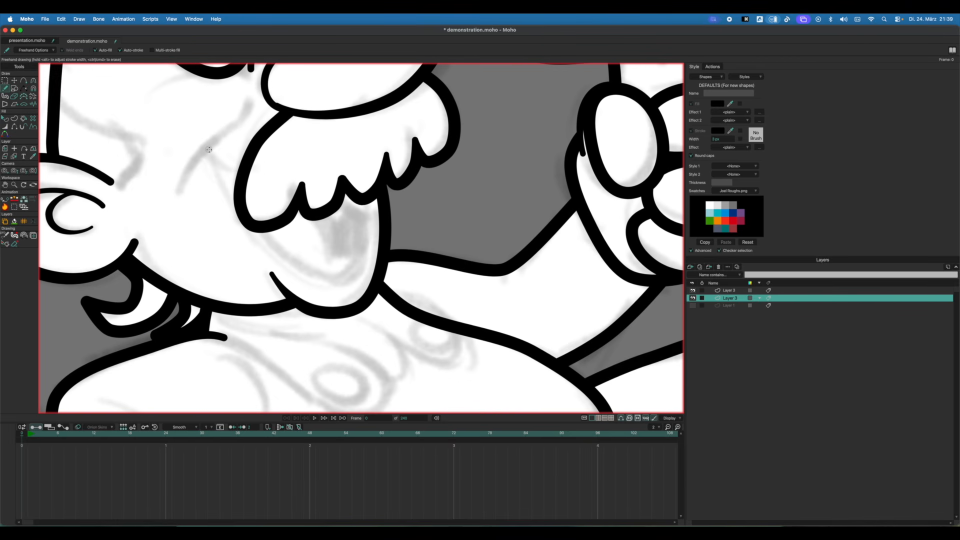
mouse_move(211, 155)
left_mouse_down()
mouse_move(259, 189)
mouse_move(297, 198)
mouse_move(366, 182)
mouse_move(378, 217)
mouse_move(338, 289)
mouse_move(306, 280)
mouse_move(271, 251)
mouse_move(210, 152)
left_mouse_up()
Reshape the black mouth's cheek-side edge with the Magnet tool and point moves so that it runs in a smooth curve.
key("t")
left_click(238, 215)
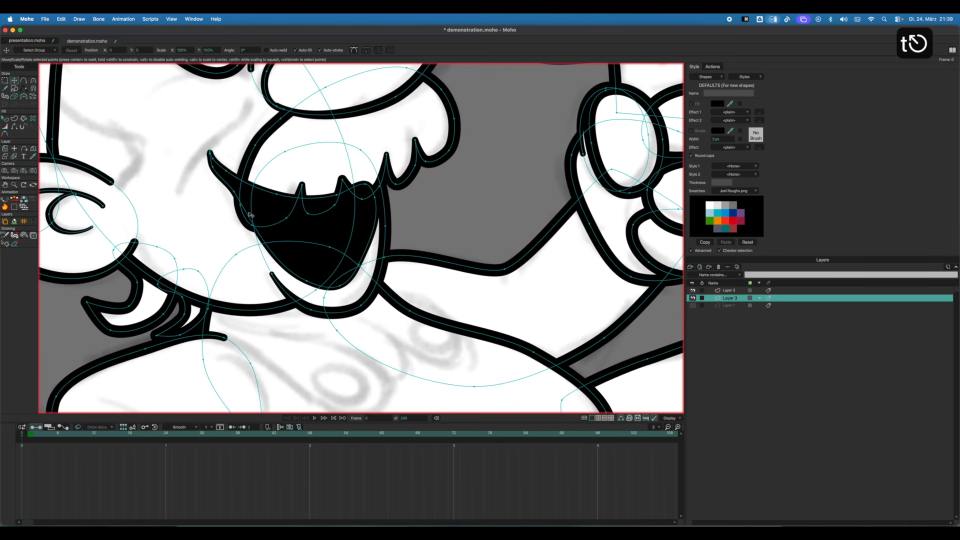
left_click(292, 238)
key("c")
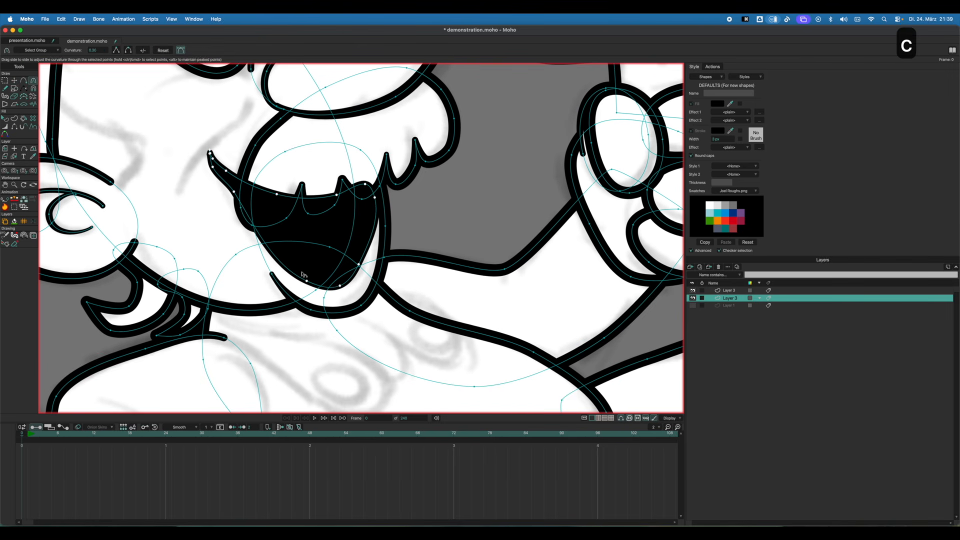
key("x")
left_click(250, 209)
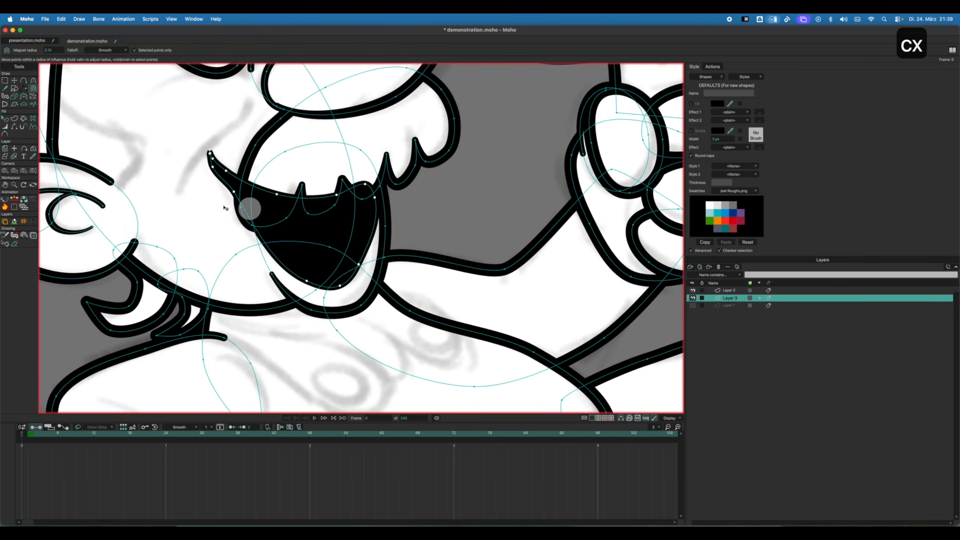
mouse_move(223, 205)
left_mouse_down()
mouse_move(181, 208)
mouse_move(227, 210)
left_mouse_up()
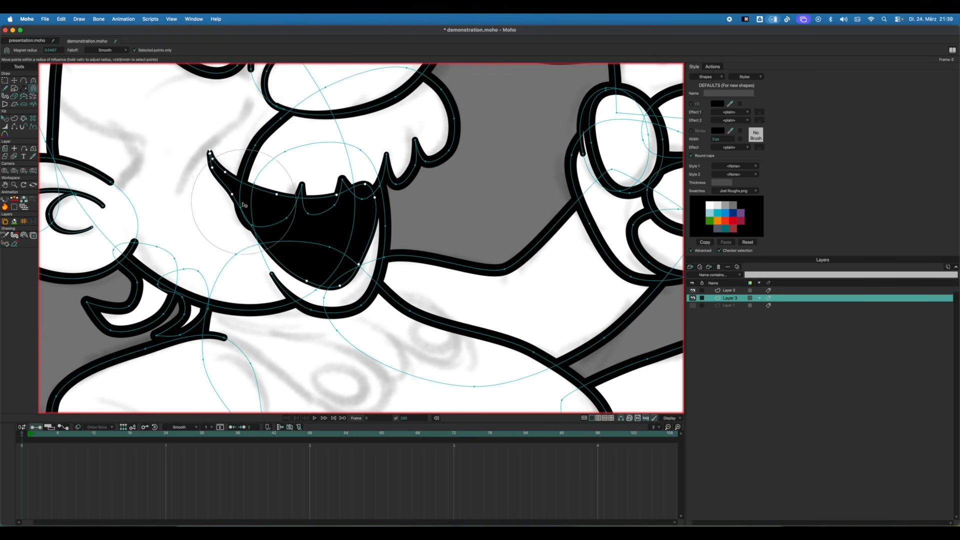
key("t")
key("super+z")
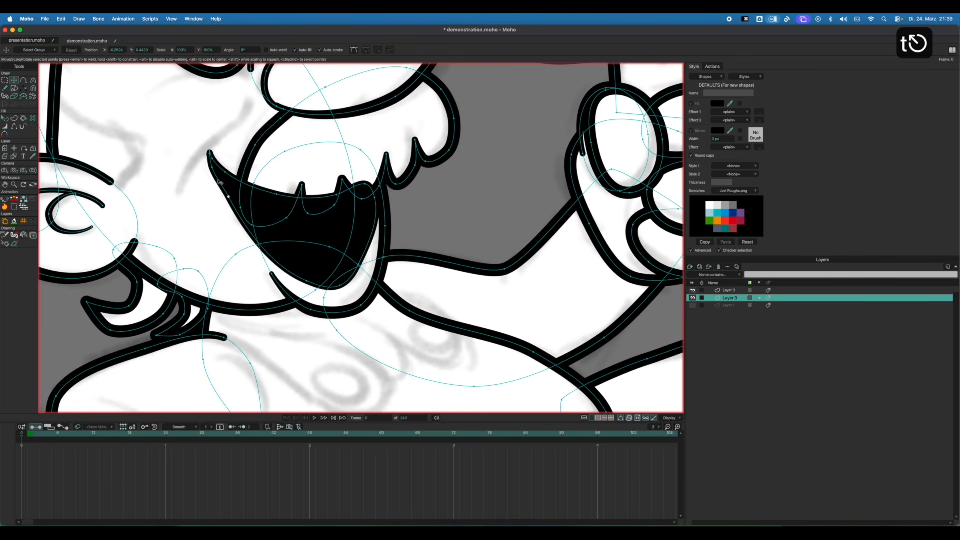
Refine the point near the mouth's cheek corner, sharpen the upper corner under the mustache and raise the bottom edge slightly.
left_click_drag(214, 175, 226, 174)
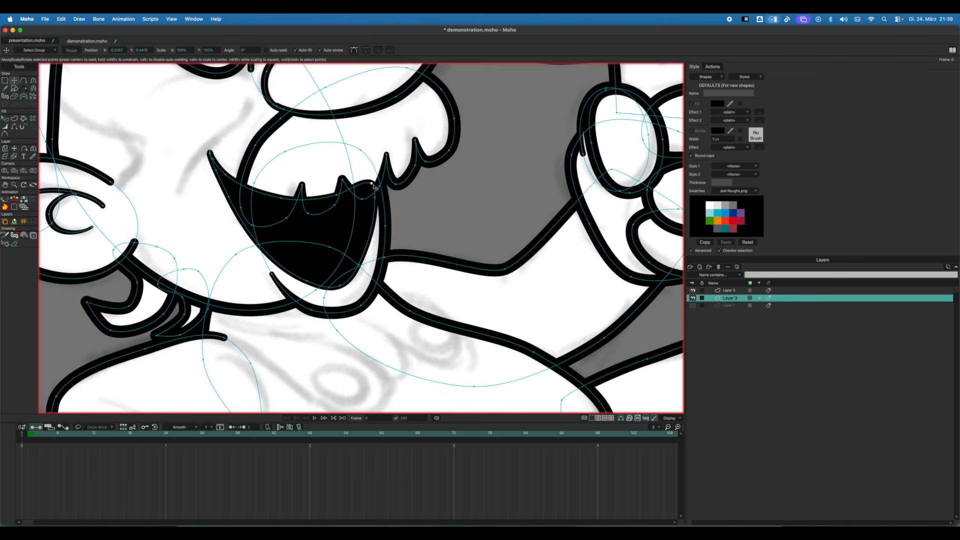
key("c")
key("t")
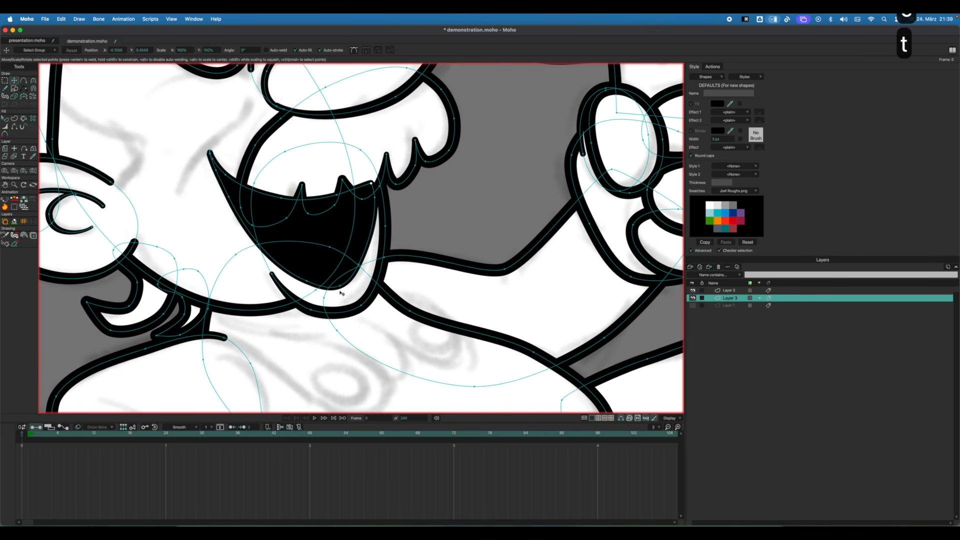
mouse_move(346, 286)
left_mouse_down()
mouse_move(302, 261)
mouse_move(298, 269)
mouse_move(347, 280)
left_mouse_up()
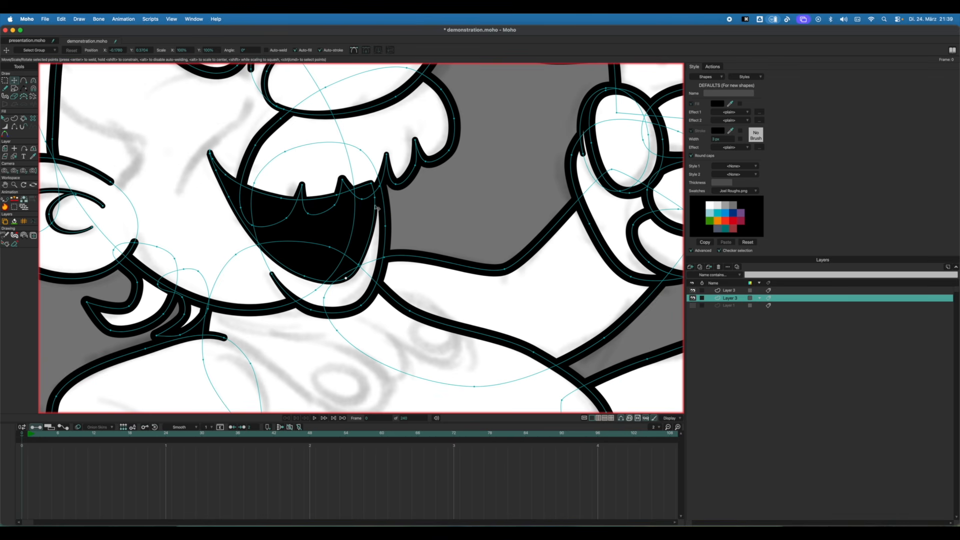
Select the black mouth shape and lower it in the stacking order until it sits behind the mustache.
key("q")
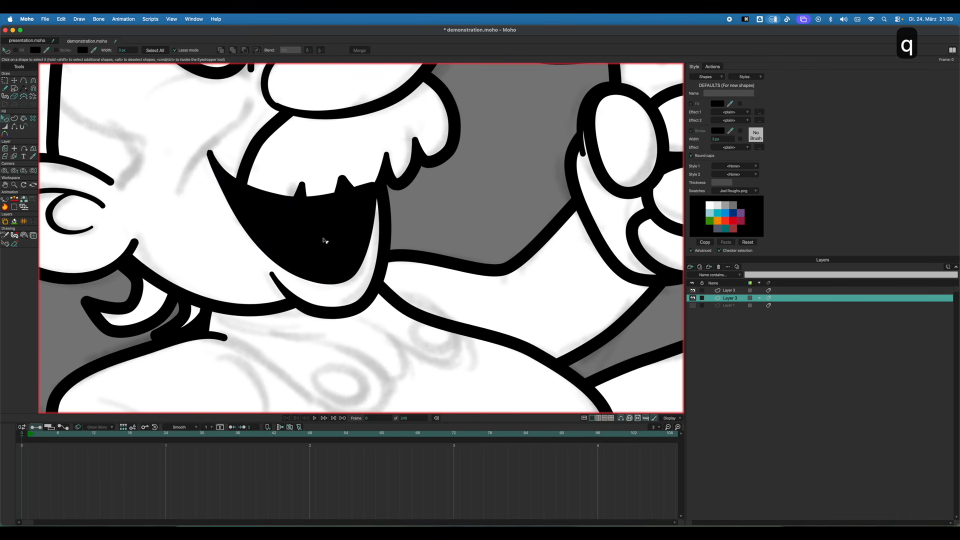
left_click(341, 241)
key("Page_Down")
key("Page_Down")
key("Page_Down")
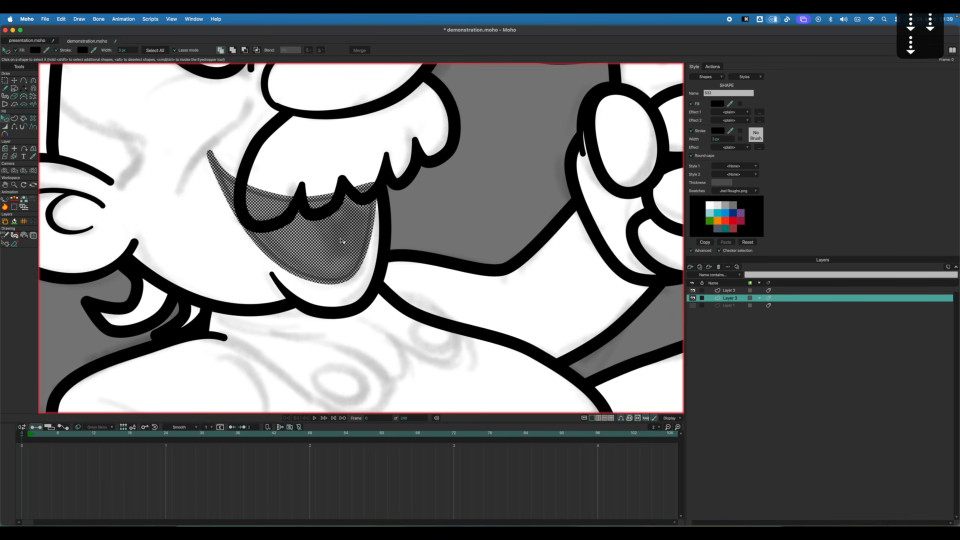
Set the fill color to white and draw a rounded tongue freehand inside the lower part of the mouth.
key("f")
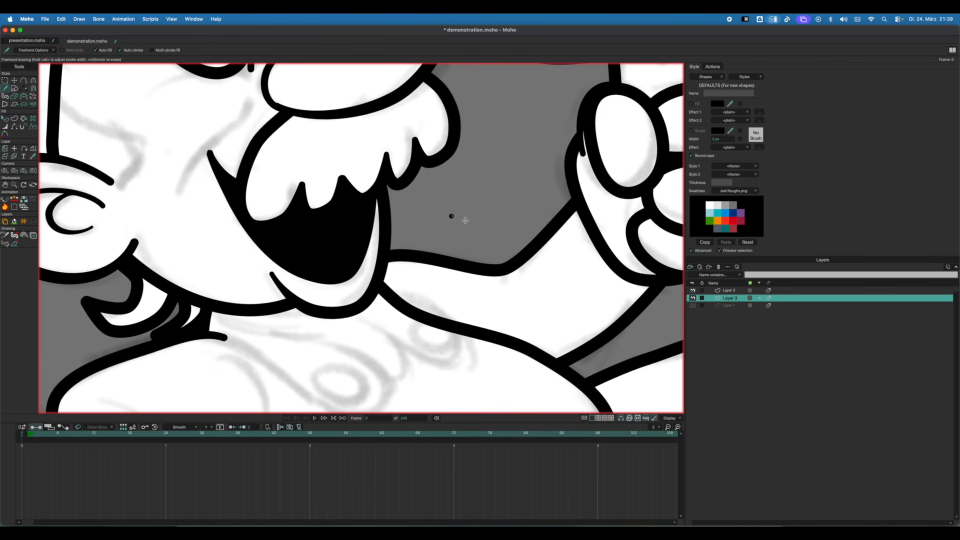
key("super+z")
scroll(274, 272, "up", 6)
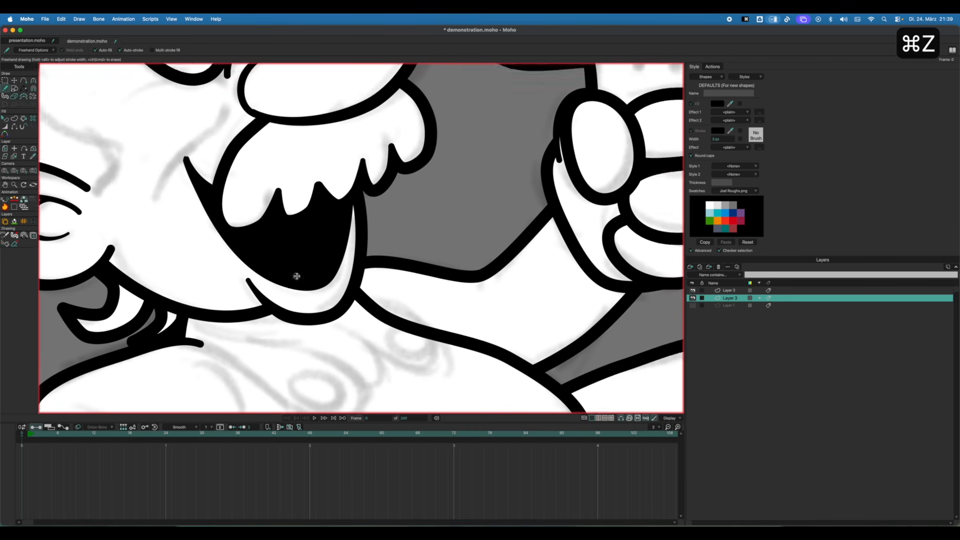
key("f")
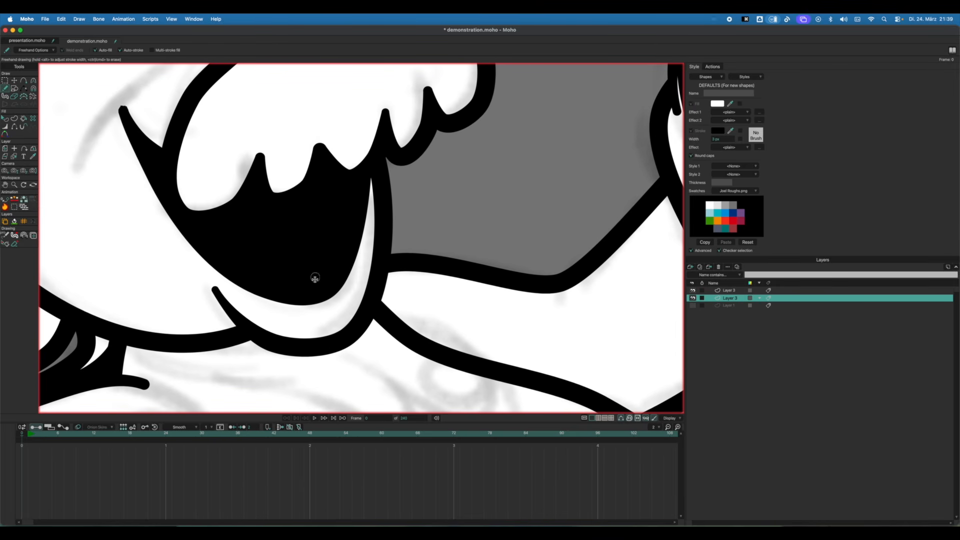
mouse_move(265, 229)
left_mouse_down()
mouse_move(268, 290)
mouse_move(211, 257)
mouse_move(230, 236)
mouse_move(286, 238)
mouse_move(313, 283)
mouse_move(266, 292)
mouse_move(222, 269)
mouse_move(189, 231)
mouse_move(209, 220)
left_mouse_up()
key("super+z")
scroll(325, 251, "down", 3)
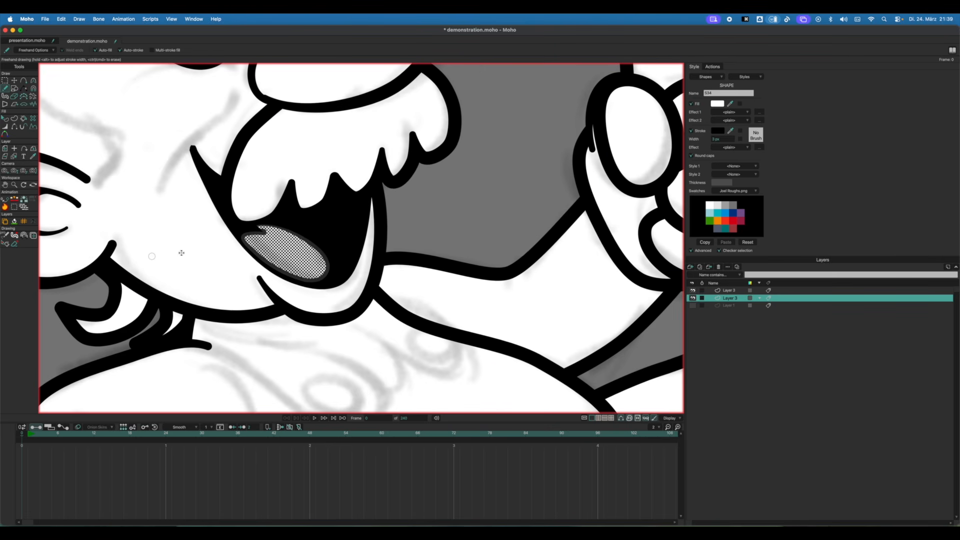
scroll(369, 265, "down", 3)
key("f")
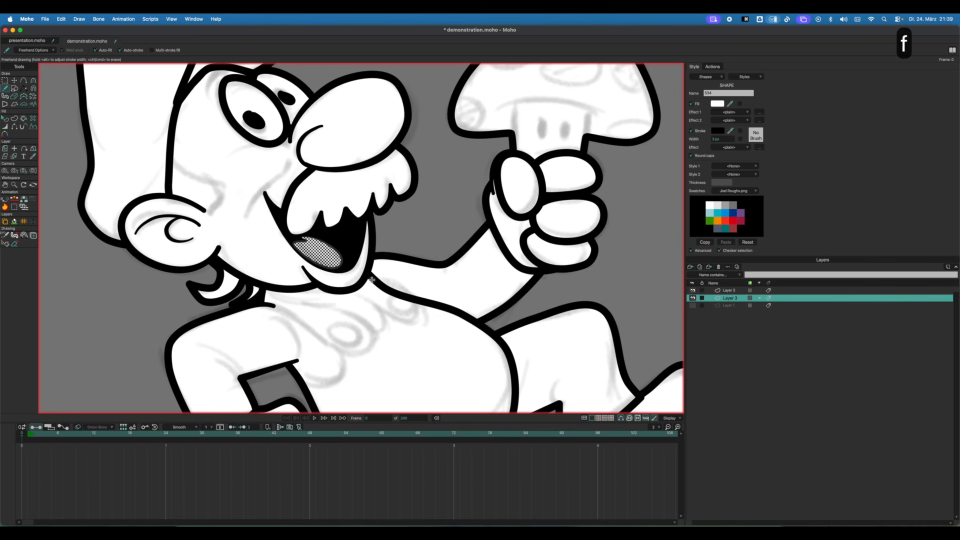
key("t")
key("super+z")
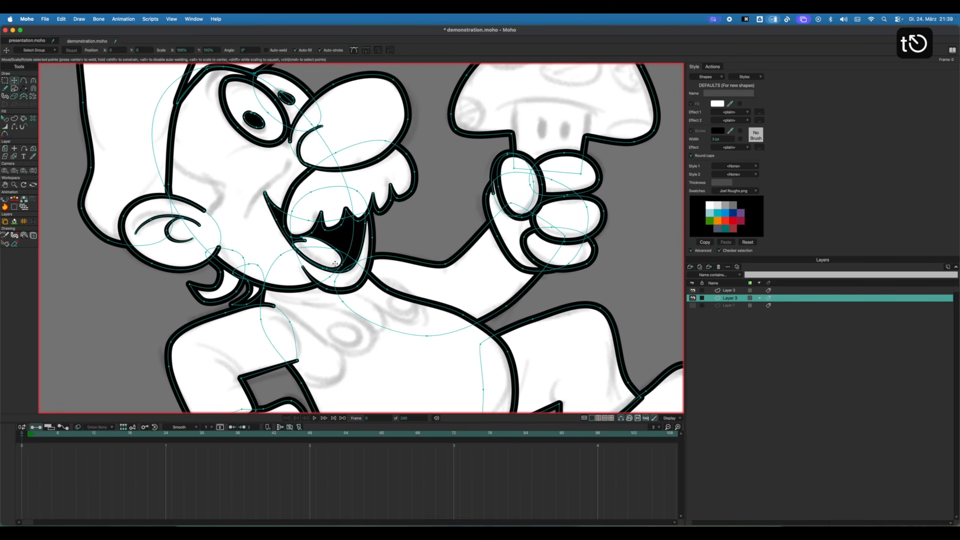
key("f")
scroll(381, 246, "up", 2)
scroll(381, 245, "up", 2)
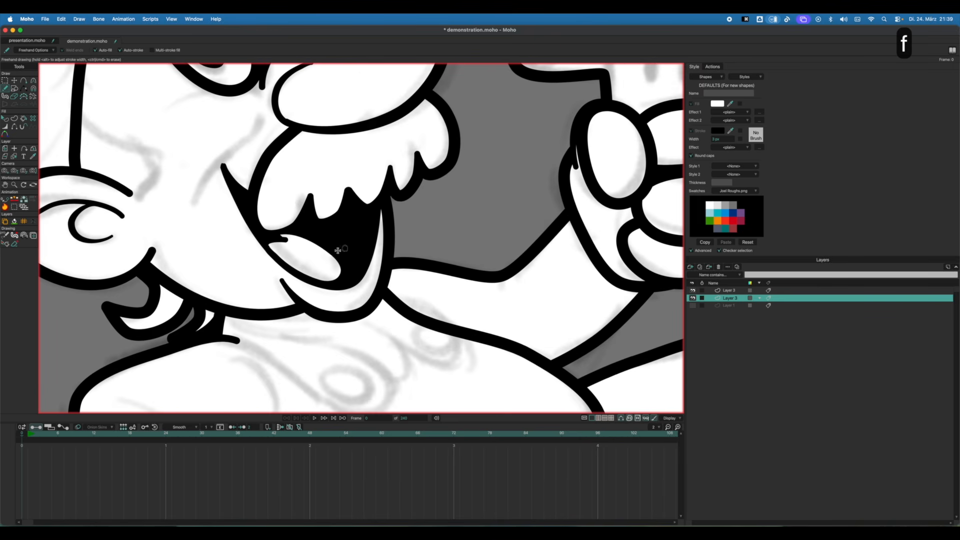
Select all points of the white tongue shape and delete it from the mouth.
key("t")
key("super+a")
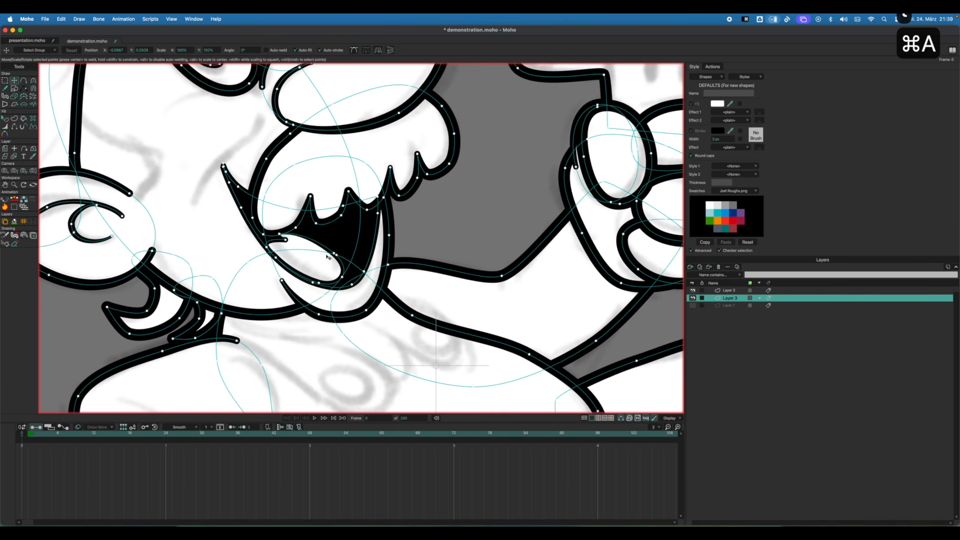
key("Escape")
left_click(326, 266)
key("Return")
key("Delete")
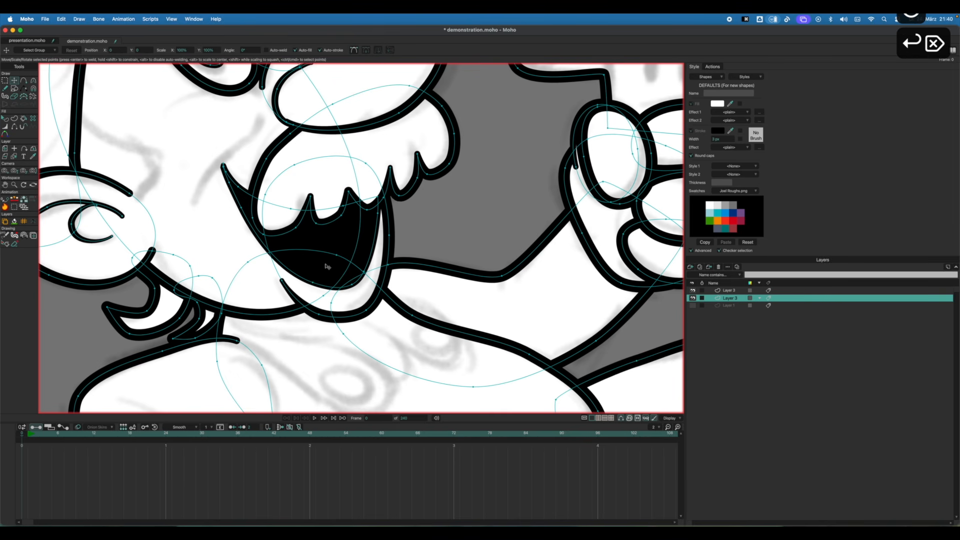
Draw a white-filled freehand tongue with a bumpy upper edge, letting its lower part extend beyond the mouth's outline.
key("f")
scroll(350, 254, "up", 3)
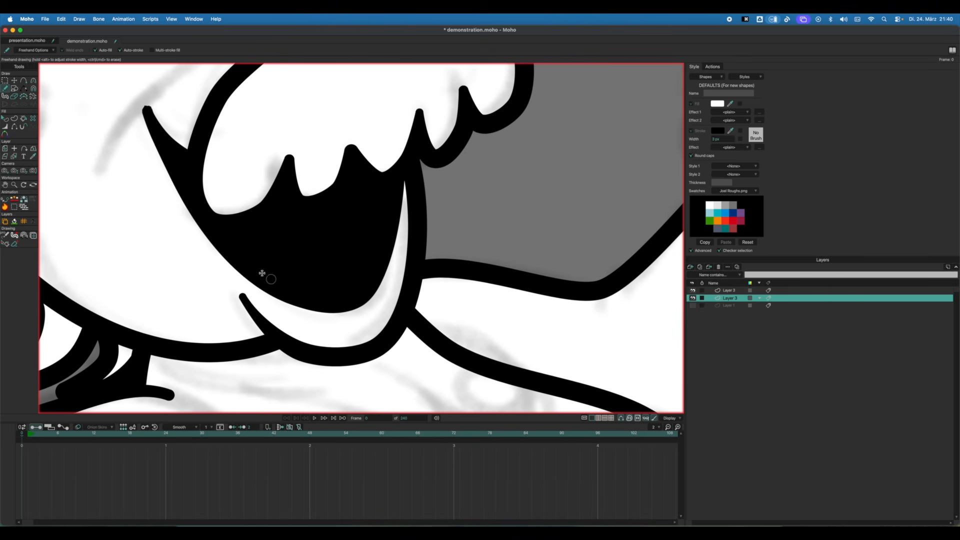
mouse_move(207, 281)
left_mouse_down()
mouse_move(217, 240)
mouse_move(284, 243)
mouse_move(283, 227)
mouse_move(318, 226)
mouse_move(351, 249)
mouse_move(372, 285)
mouse_move(341, 331)
mouse_move(245, 323)
mouse_move(194, 268)
left_mouse_up()
left_click_drag(348, 266, 130, 311)
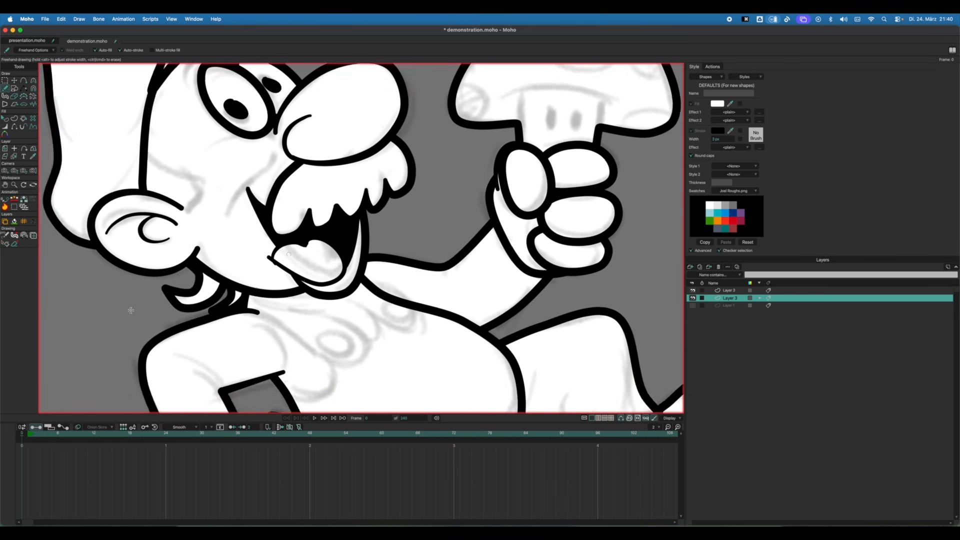
left_click_drag(350, 246, 306, 285)
Select the tongue and shift it in the stacking order so that it lies directly above the black mouth shape.
key("q")
left_click(288, 301)
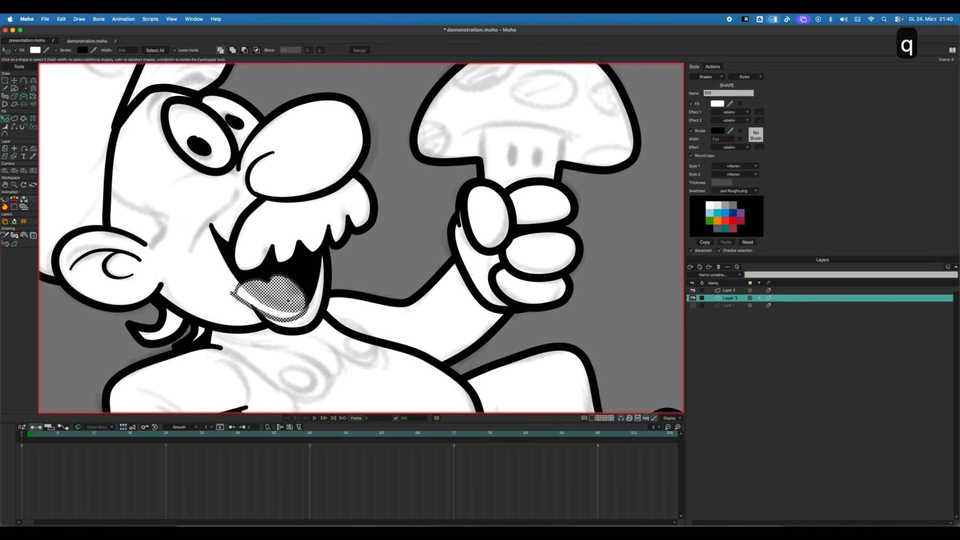
scroll(286, 286, "down", 3)
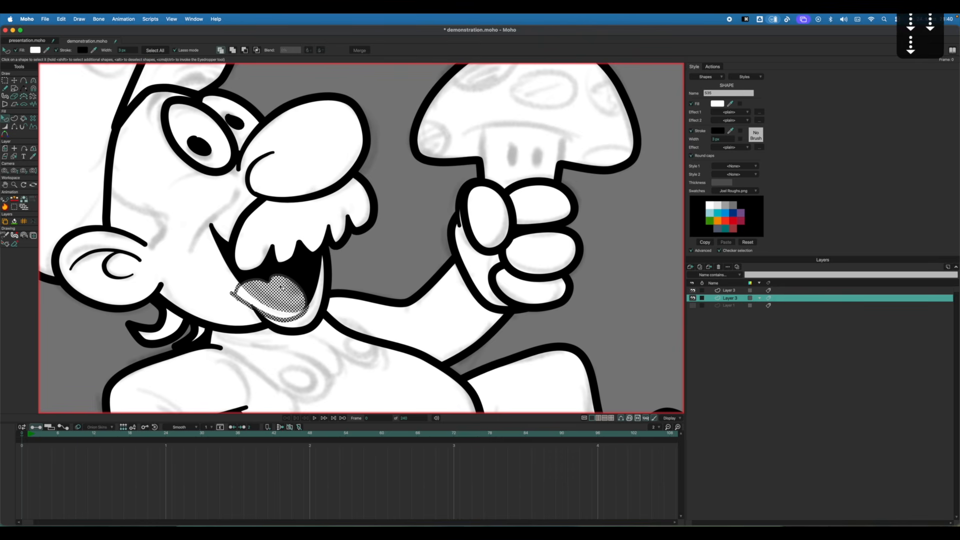
key("Down")
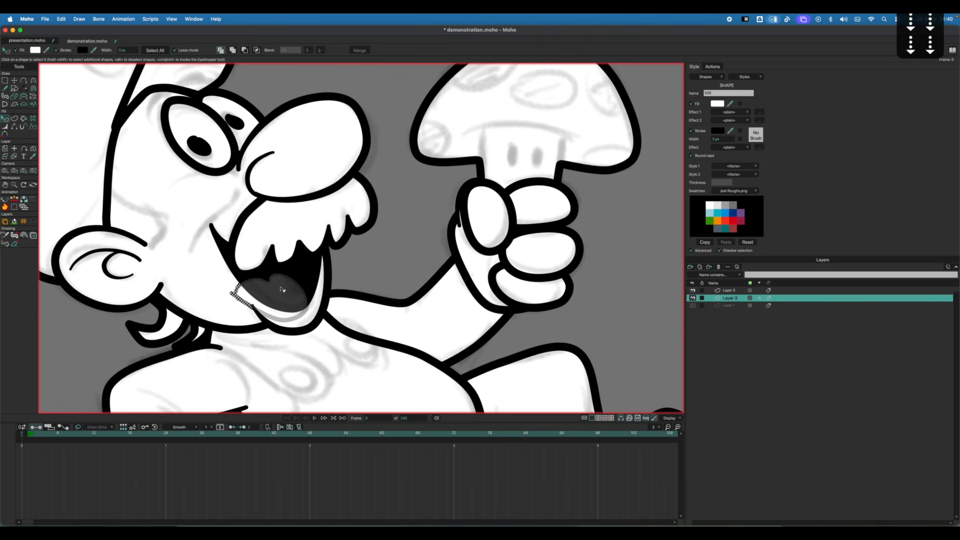
key("Up")
key("Up")
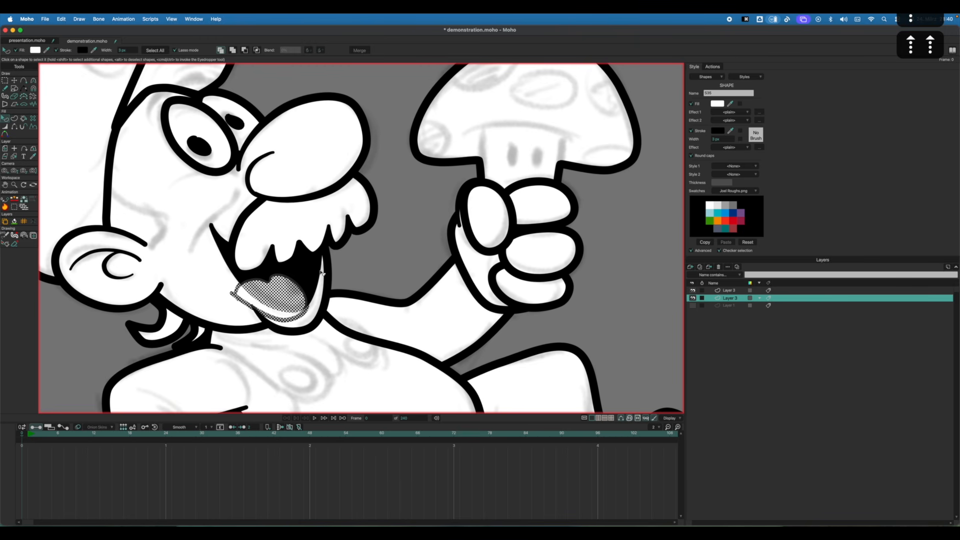
Move the tongue repeatedly behind and in front of the mouth to compare the stacking order, ending in front.
key("Down")
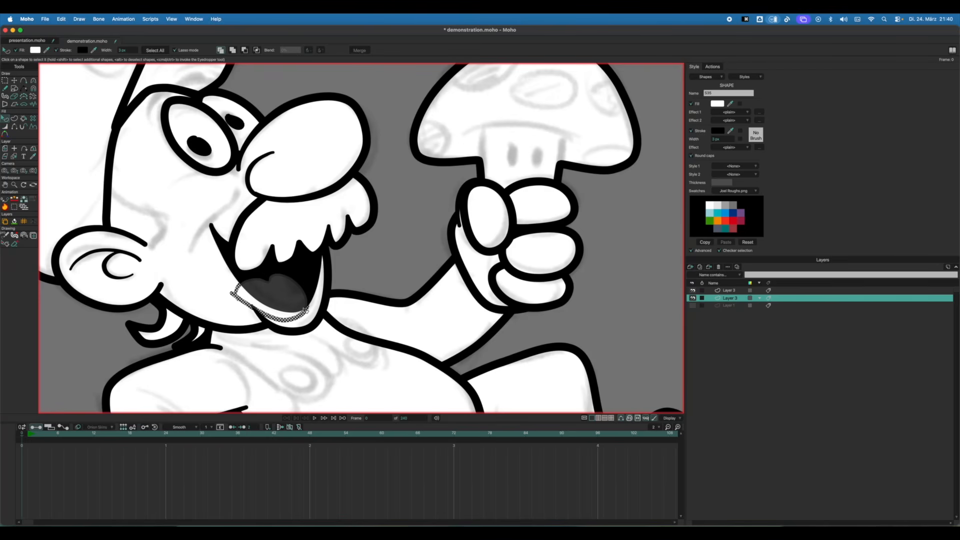
key("Up")
key("Up")
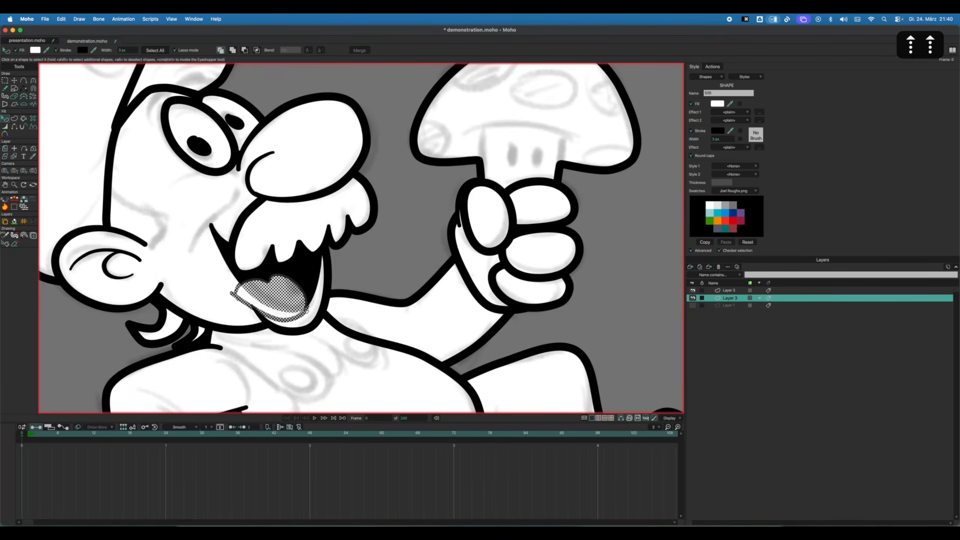
key("Down")
key("Down")
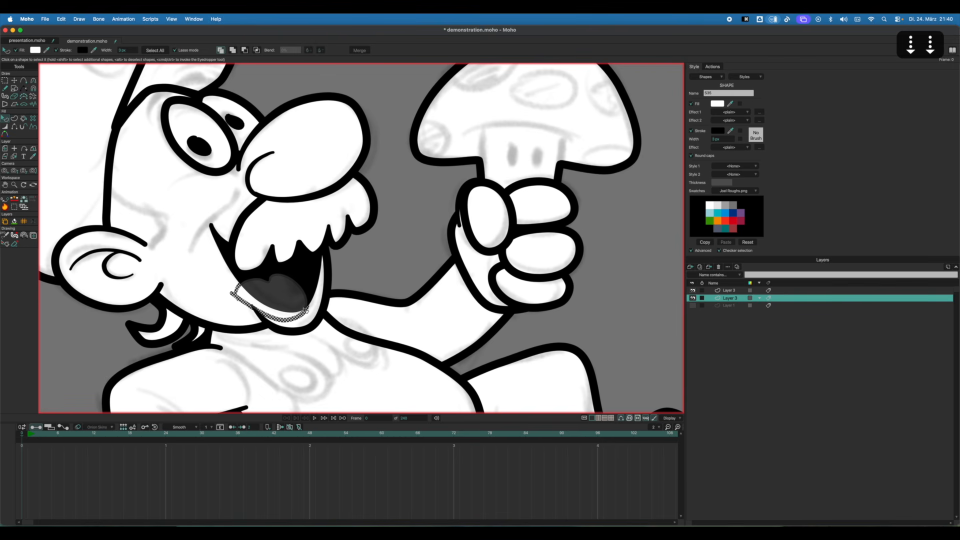
key("Up")
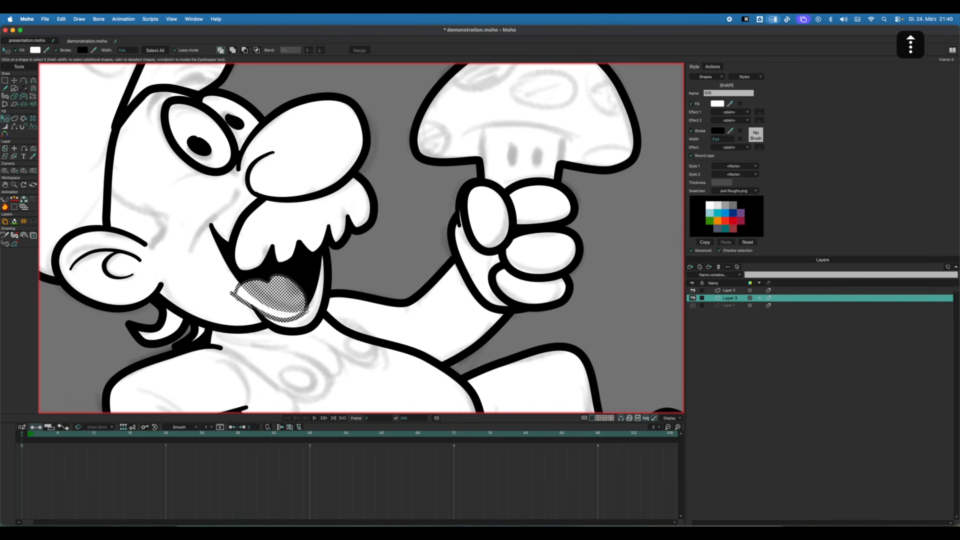
key("Down")
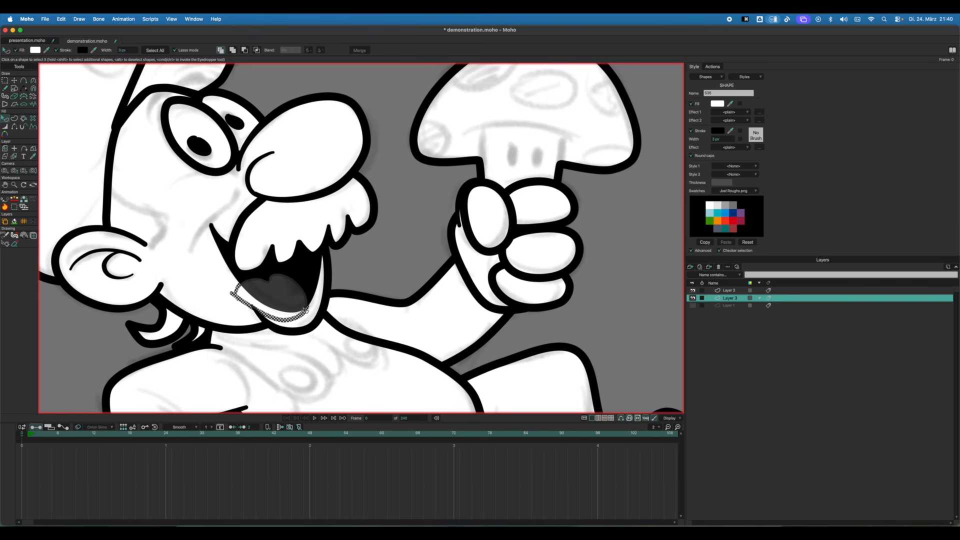
key("Up")
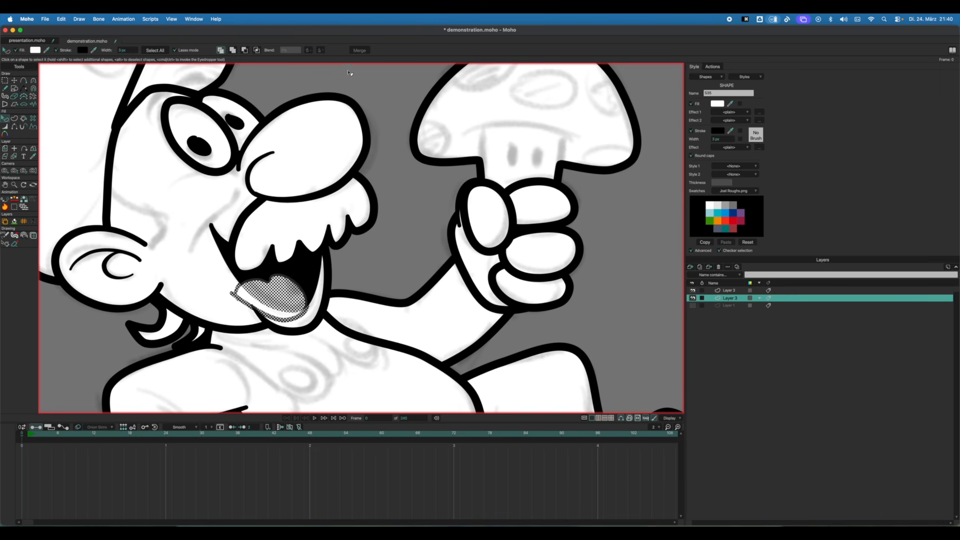
Set the tongue to intersect with the mouth shape beneath it so that only the part inside the mouth shows.
left_click(257, 51)
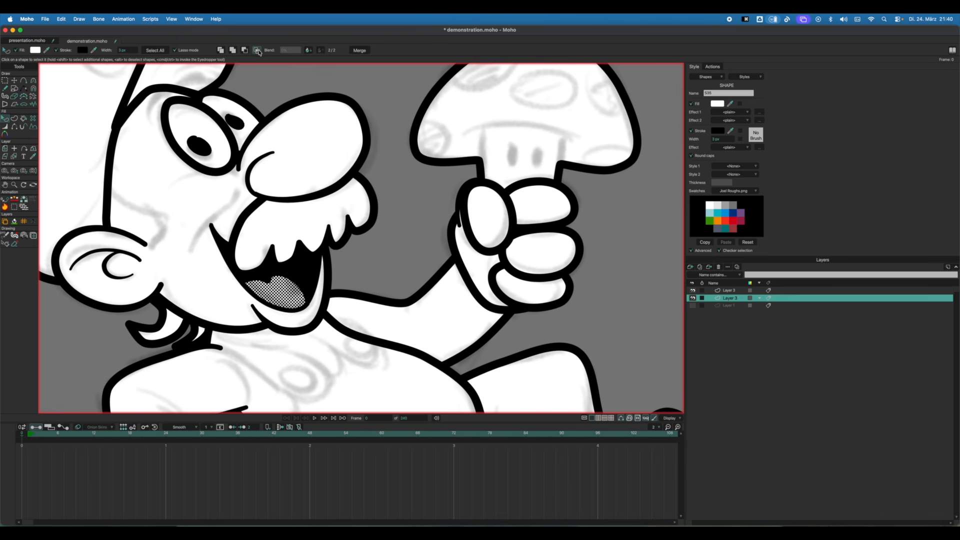
key("t")
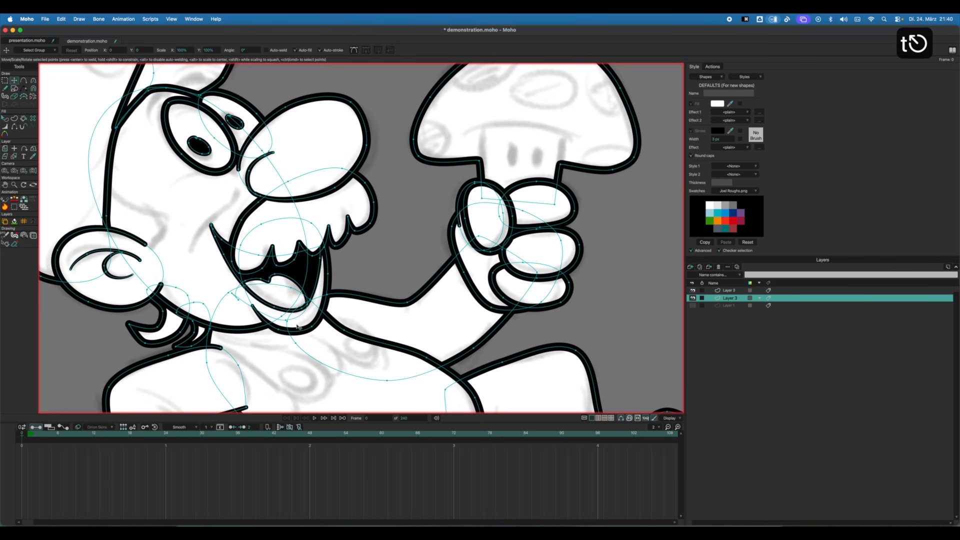
mouse_move(281, 300)
left_mouse_down()
mouse_move(268, 280)
mouse_move(312, 300)
mouse_move(253, 260)
mouse_move(296, 291)
mouse_move(269, 305)
mouse_move(300, 295)
mouse_move(260, 292)
mouse_move(281, 298)
left_mouse_up()
key("Escape")
key("f")
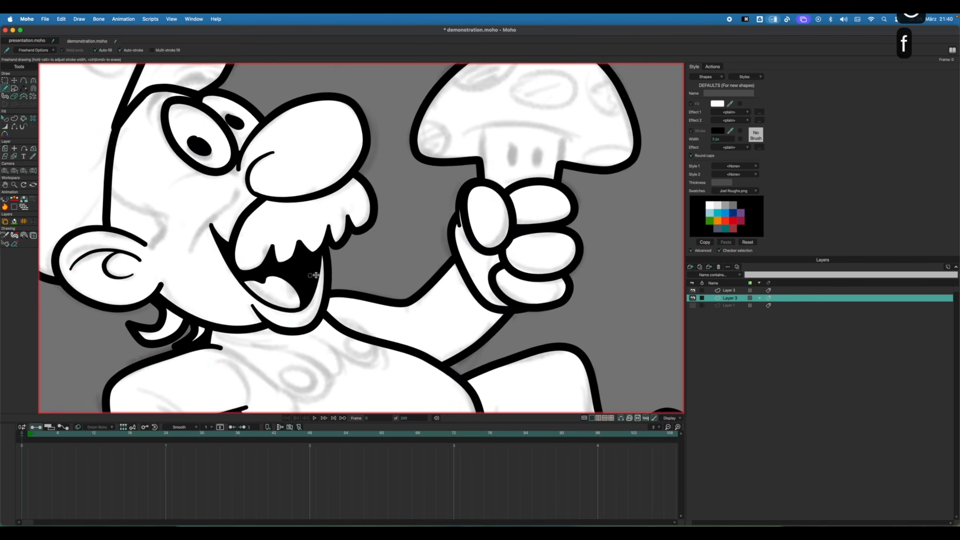
scroll(353, 268, "down", 3)
scroll(99, 342, "down", 2)
scroll(429, 249, "up", 10)
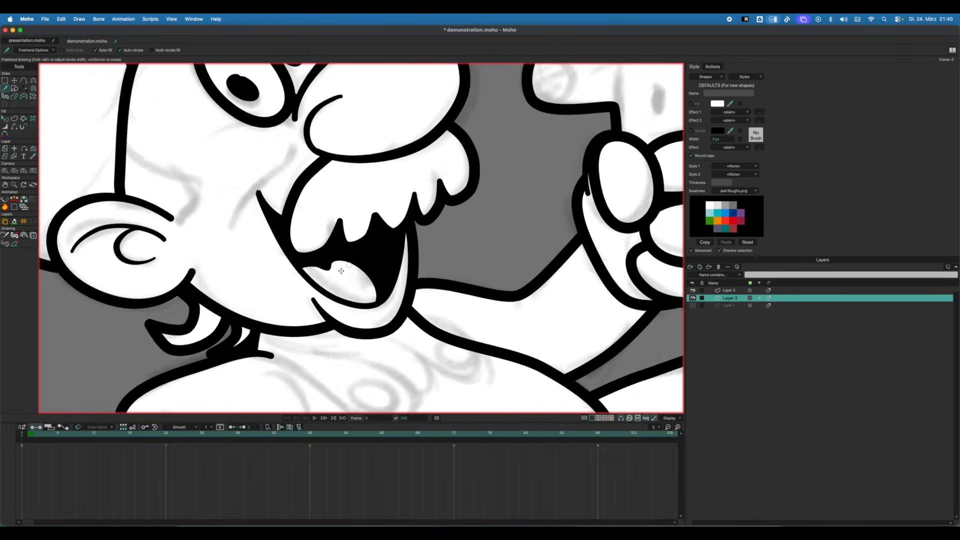
Pull the notch in the tongue's upper edge down into a sharp crease and taper its line toward the tip.
key("t")
key("Escape")
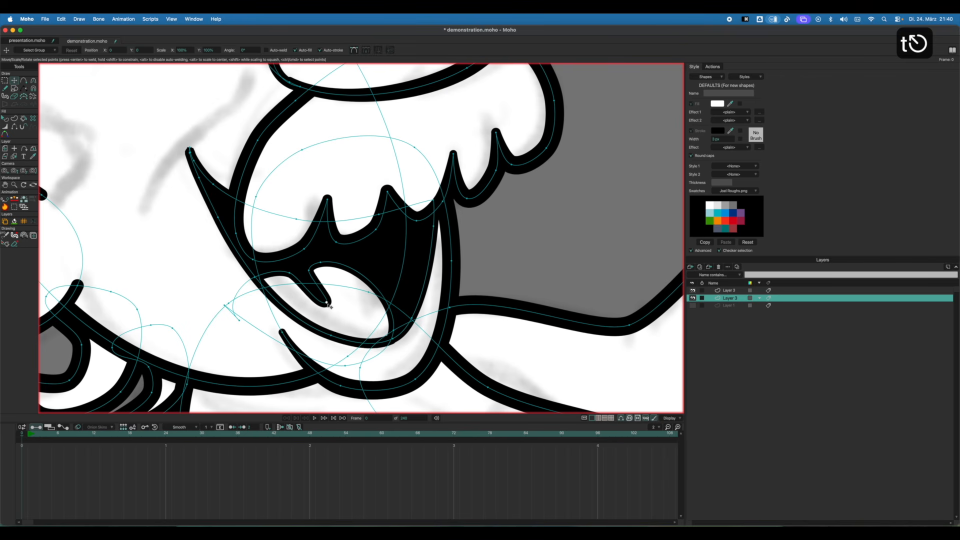
key("c")
key("t")
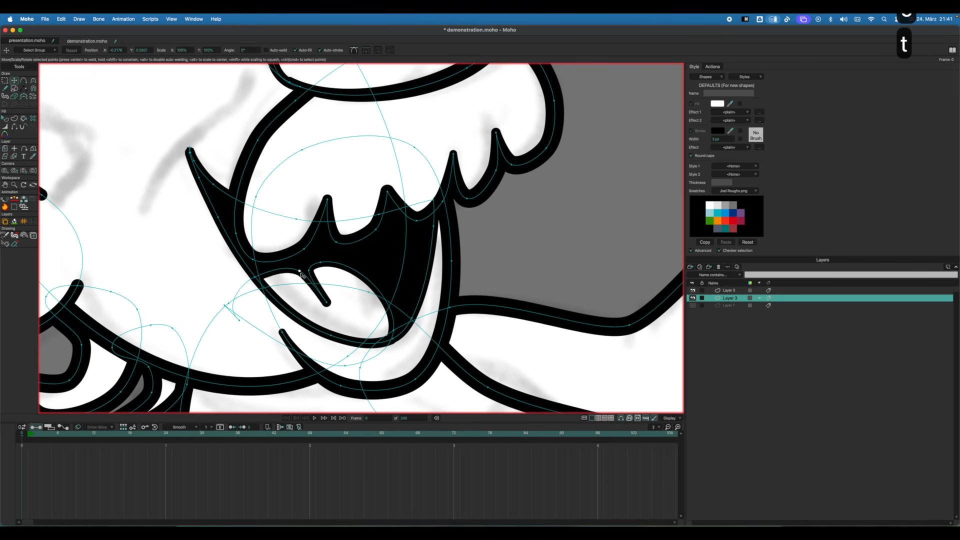
key("w")
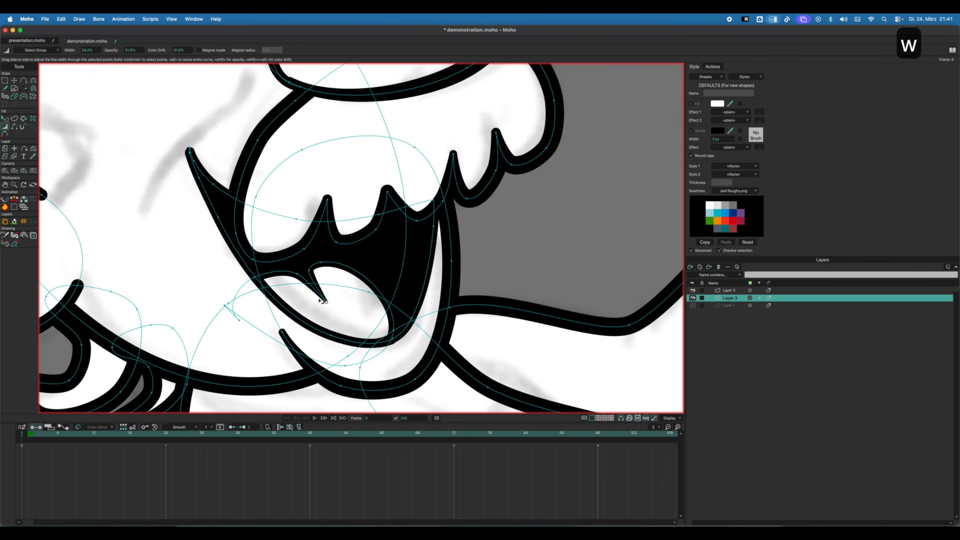
key("t")
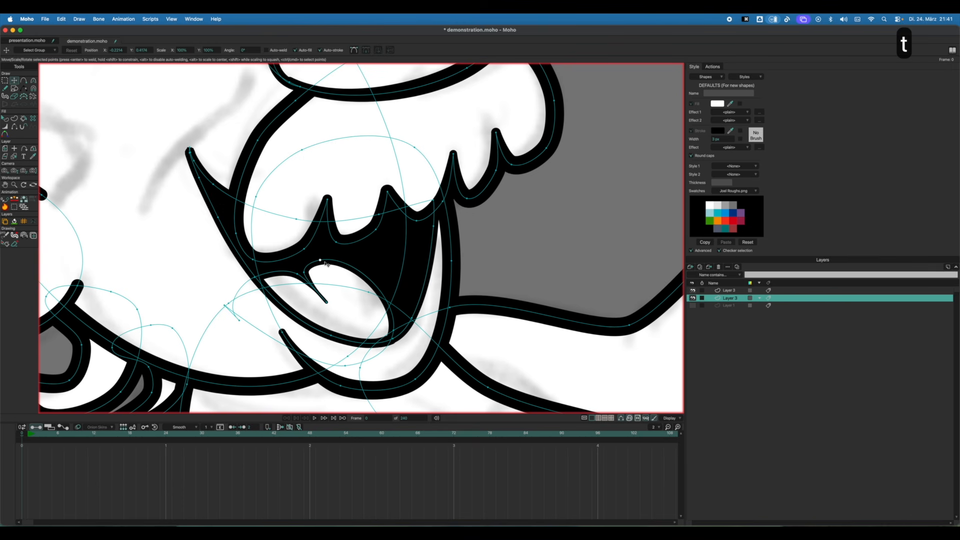
Select the tongue and shift it inside the mouth until it fits well against the lower mouth outline.
left_click(350, 316)
left_click_drag(349, 318, 304, 310)
left_click_drag(358, 278, 358, 298)
key("f")
scroll(380, 245, "down", 4)
scroll(65, 288, "down", 4)
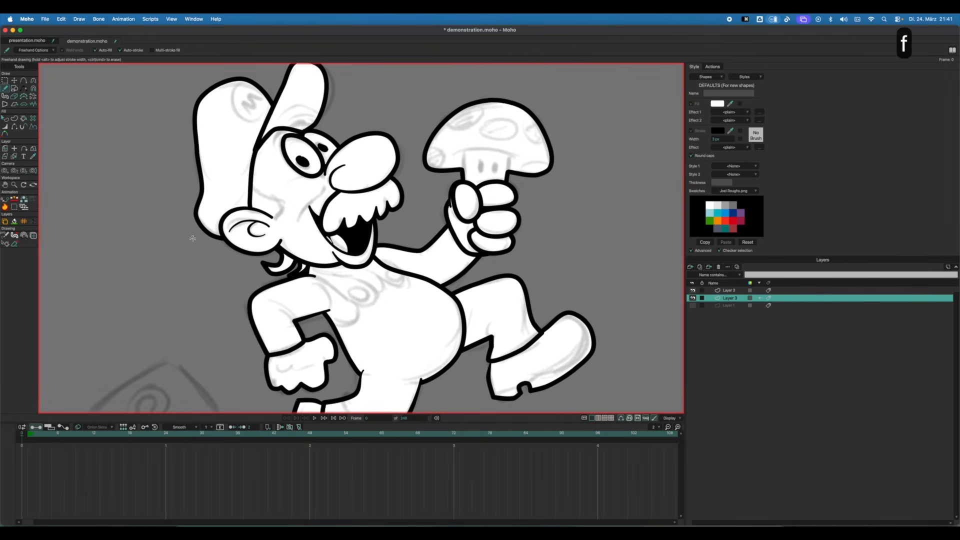
scroll(329, 207, "up", 5)
key("t")
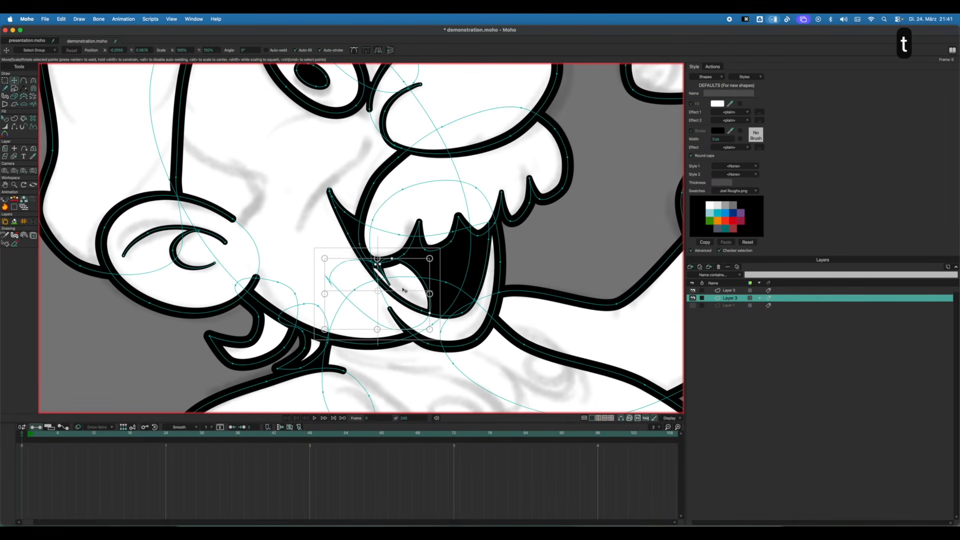
mouse_move(411, 286)
left_mouse_down()
mouse_move(449, 261)
mouse_move(420, 278)
left_mouse_up()
key("f")
scroll(473, 225, "down", 5)
scroll(374, 235, "up", 5)
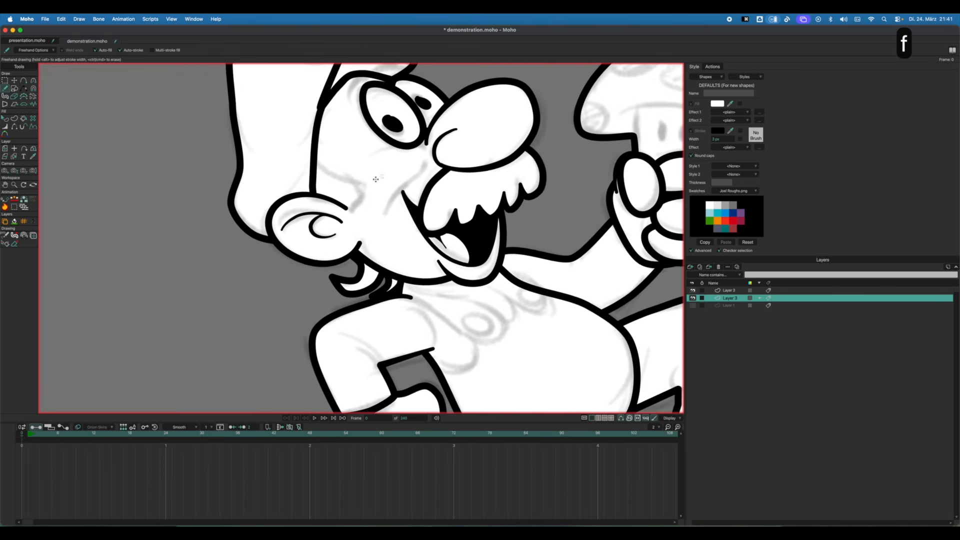
Draw a freehand cheek line curving from beneath the larger eye, around beside the nose, and down past the corner of the mouth.
left_click_drag(483, 161, 270, 249)
key("f")
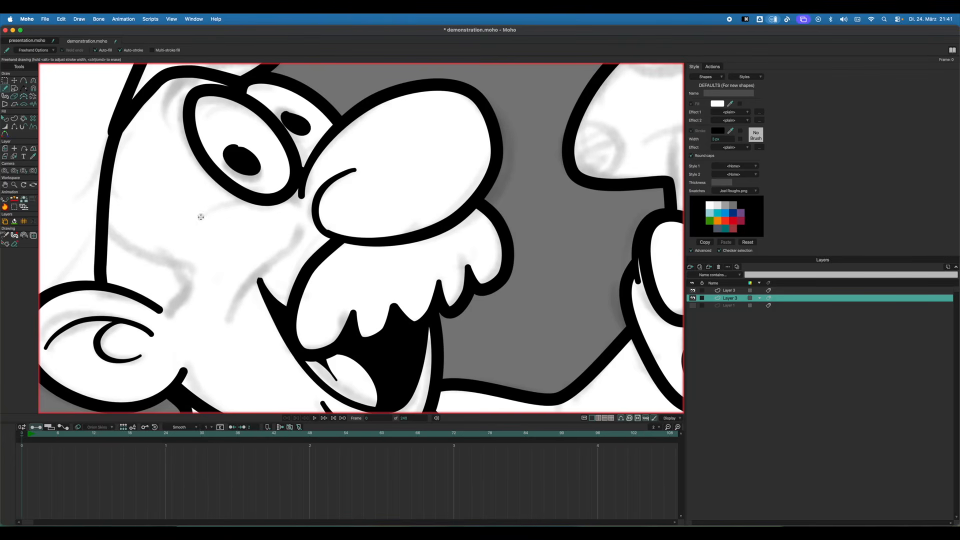
mouse_move(196, 219)
left_mouse_down()
mouse_move(266, 196)
mouse_move(290, 201)
mouse_move(301, 220)
mouse_move(293, 241)
mouse_move(223, 323)
left_mouse_up()
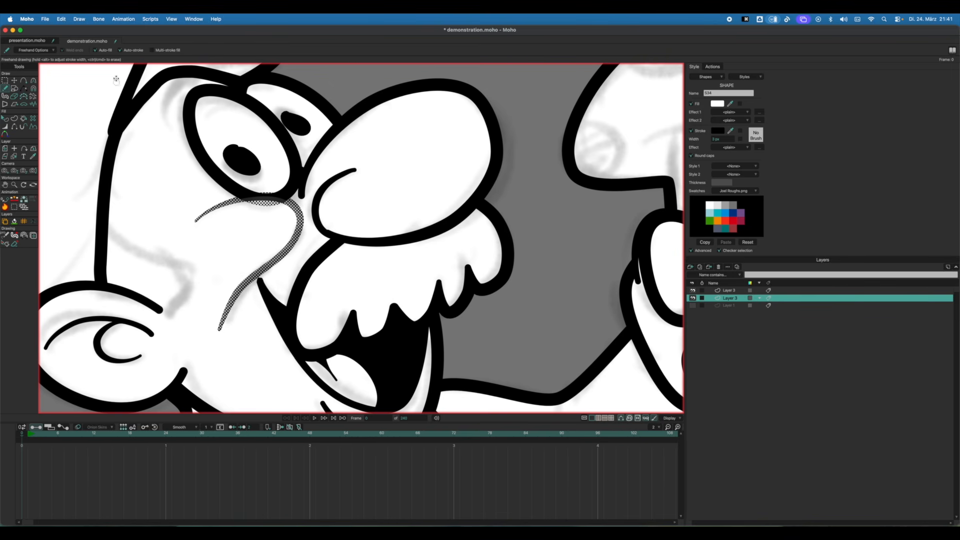
Nudge the cheek line's points so that it follows the eye's lower edge and touches the corner of the mouth.
key("t")
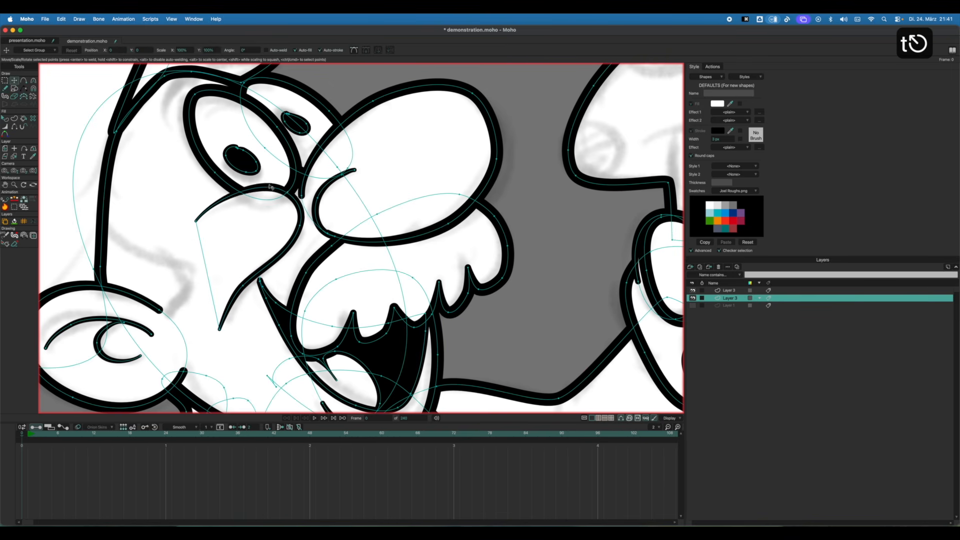
left_click_drag(268, 186, 272, 186)
left_click_drag(242, 285, 247, 290)
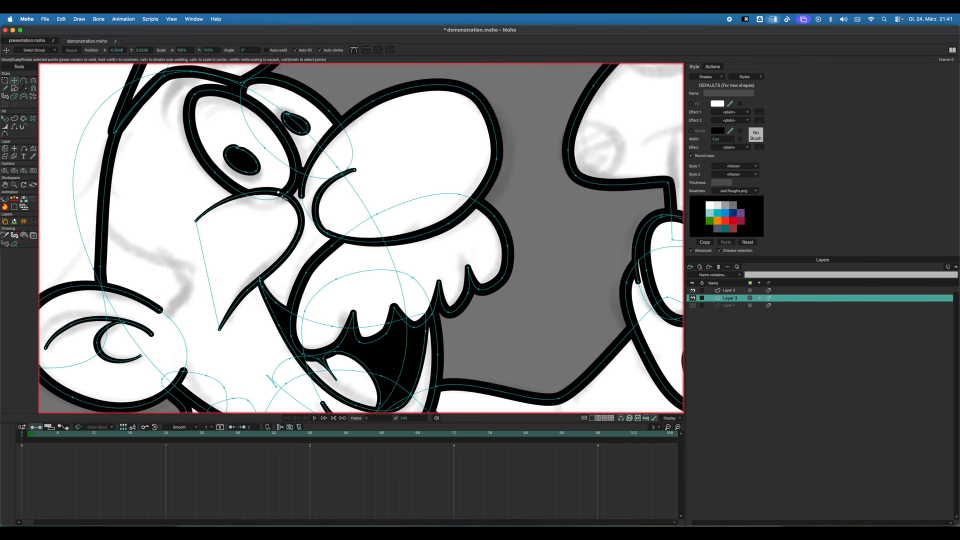
key("f")
scroll(396, 204, "down", 5)
scroll(423, 209, "up", 6)
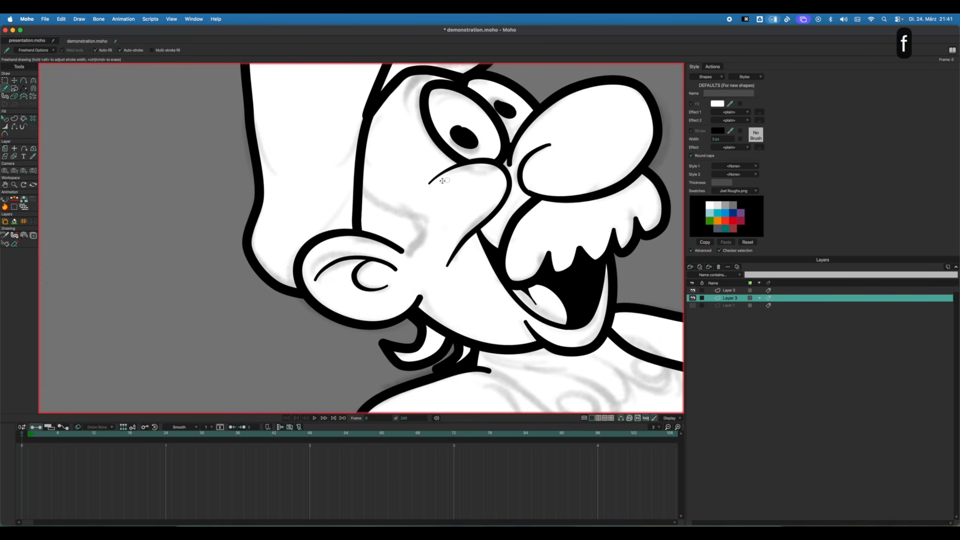
Turn off automatic filling for freehand strokes and try a line continuing the mushroom stem's left side up into the cap.
scroll(422, 210, "down", 8)
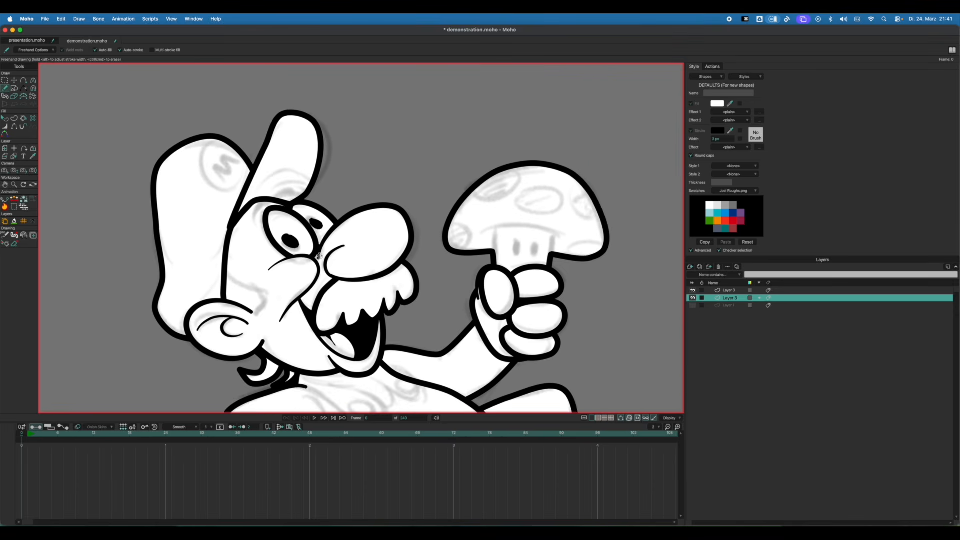
scroll(378, 194, "down", 5)
left_click_drag(505, 205, 366, 215)
scroll(420, 216, "up", 8)
scroll(436, 215, "up", 2)
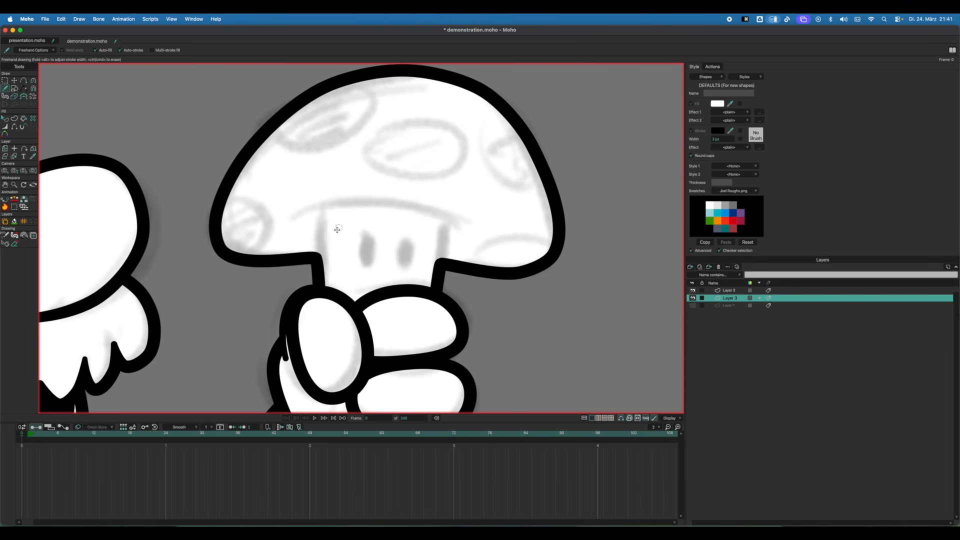
key("f")
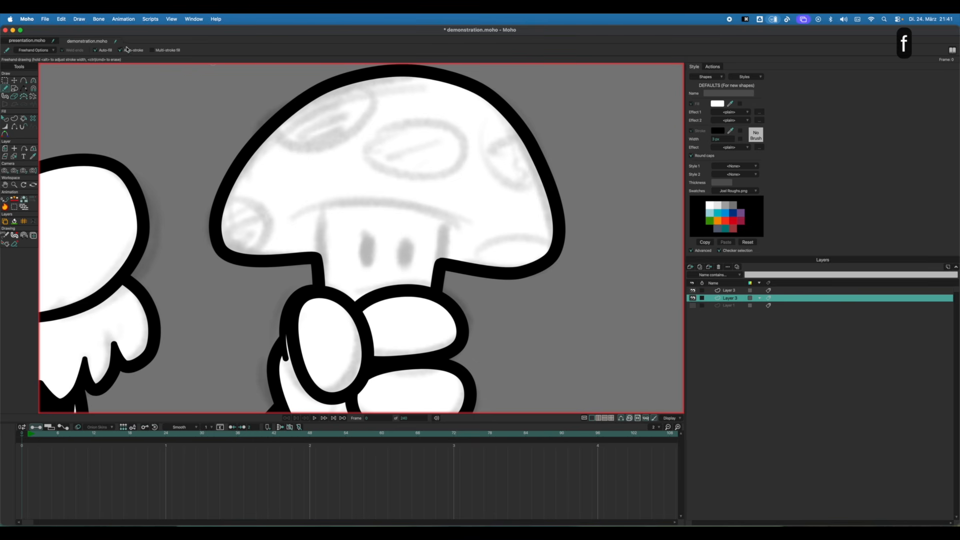
left_click(105, 50)
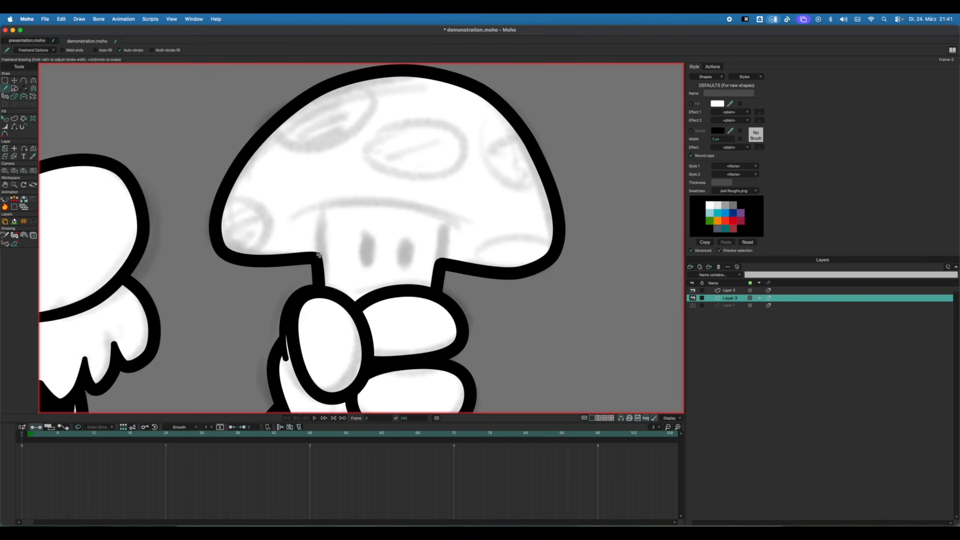
left_click_drag(319, 265, 329, 207)
key("super+z")
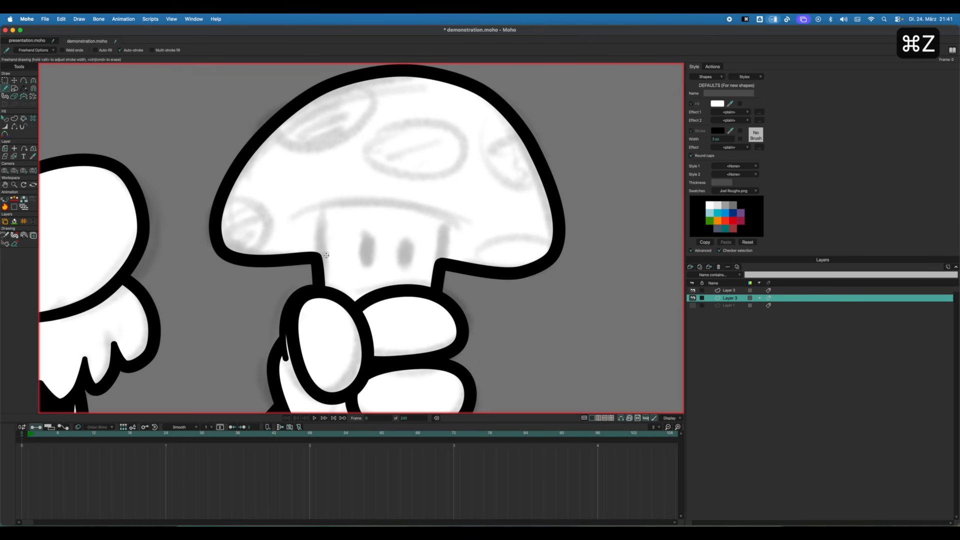
Move the two corner points where the mushroom's stem meets the cap slightly inward and sharpen their curvature.
key("t")
key("Escape")
left_click_drag(316, 259, 321, 257)
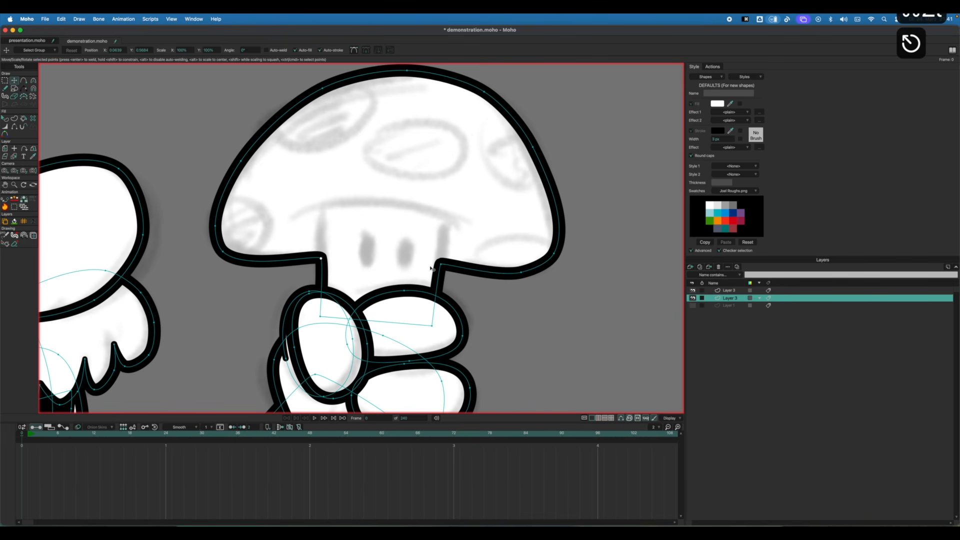
left_click_drag(441, 263, 437, 264)
key("c")
left_click_drag(320, 258, 244, 274)
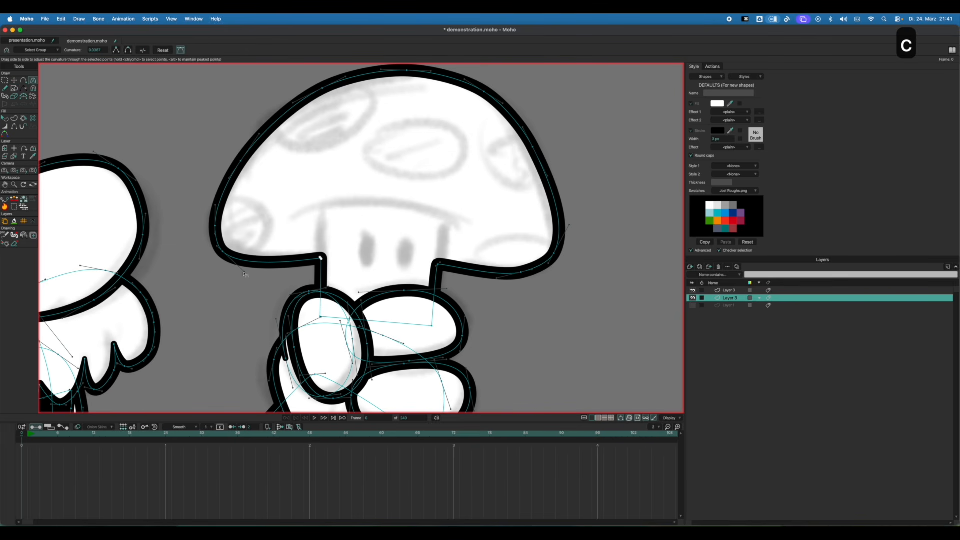
left_click_drag(439, 264, 388, 270)
key("g")
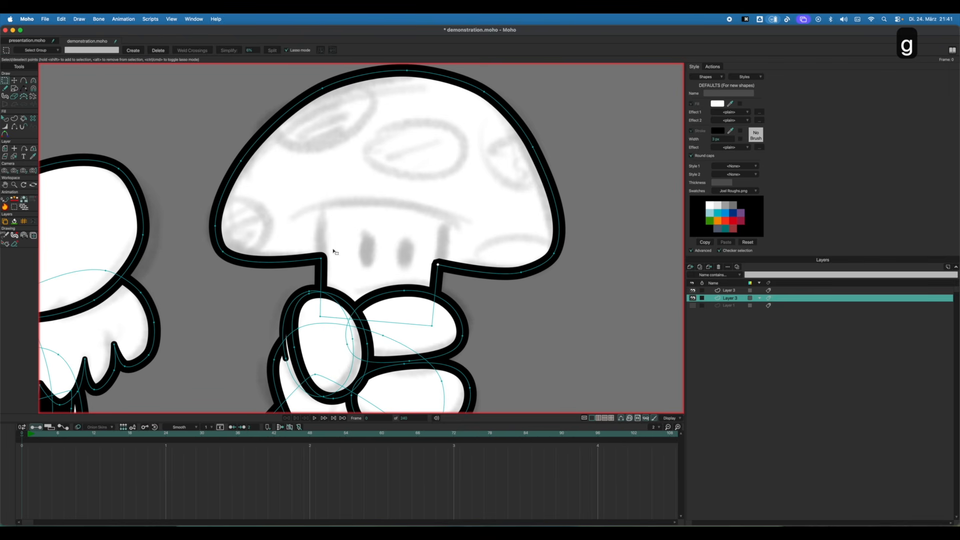
Draw two unfilled freehand lines continuing the left and right sides of the mushroom's stem up into the cap.
key("f")
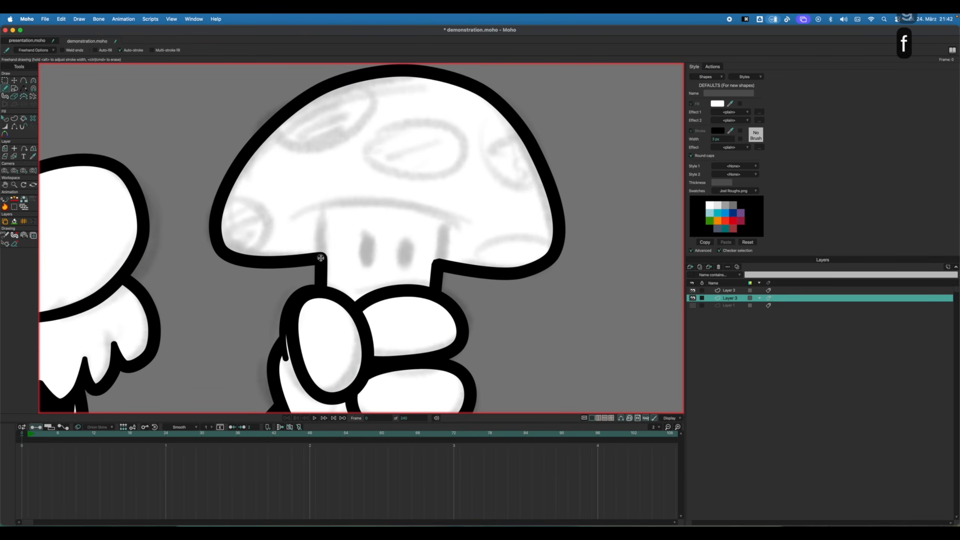
left_click_drag(320, 264, 326, 210)
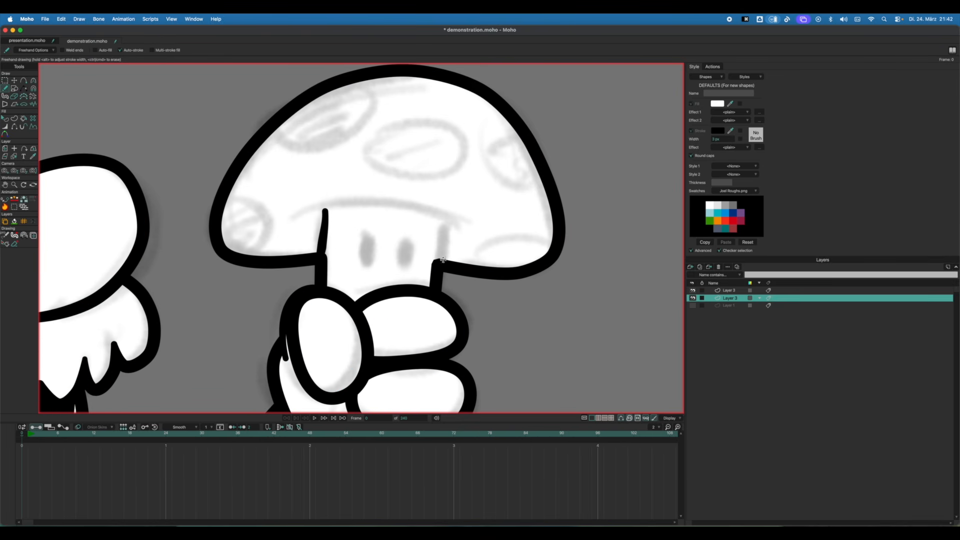
left_click_drag(439, 265, 445, 219)
Clean up the stem's right line by deleting a surplus point, widening its lower end and moving its upper end slightly inward.
key("t")
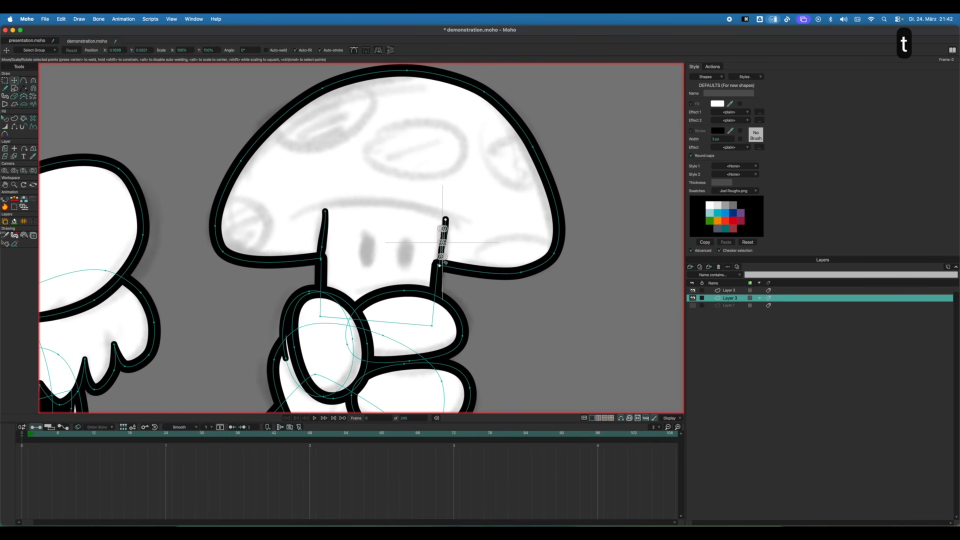
left_click_drag(440, 266, 440, 266)
key("BackSpace")
key("w")
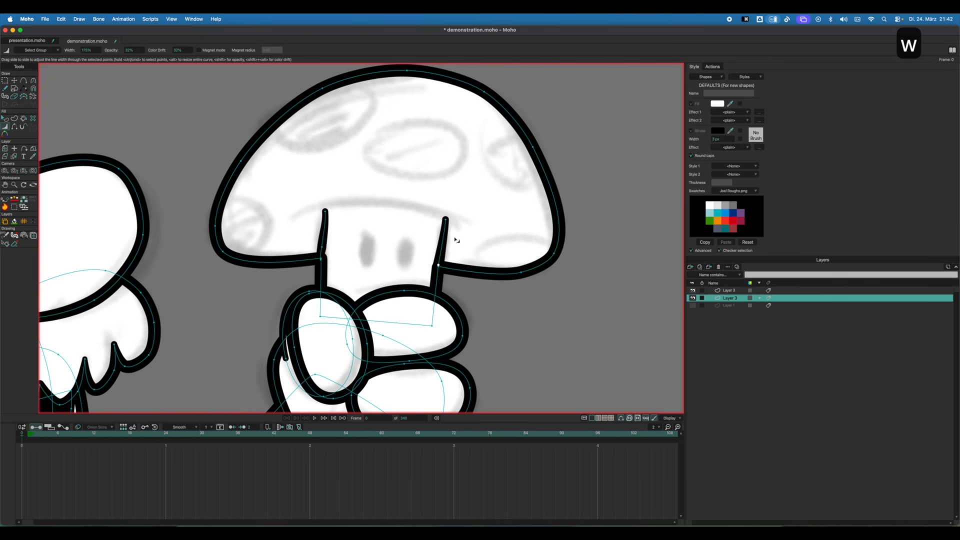
key("t")
left_click_drag(445, 218, 441, 219)
Straighten the stem's left line by adjusting its ends and deleting a surplus point, and thicken its lower end.
left_click_drag(325, 211, 324, 209)
left_click_drag(322, 247, 323, 253)
key("BackSpace")
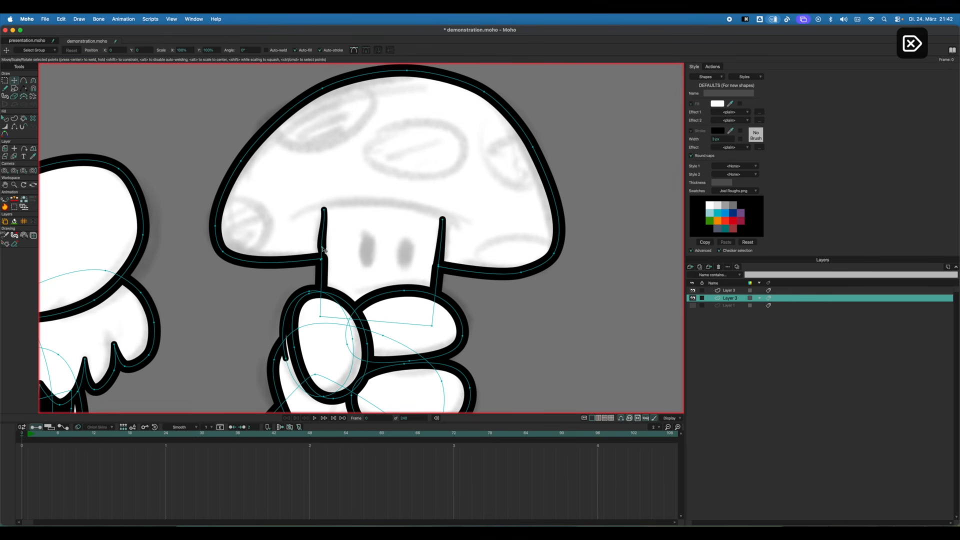
key("w")
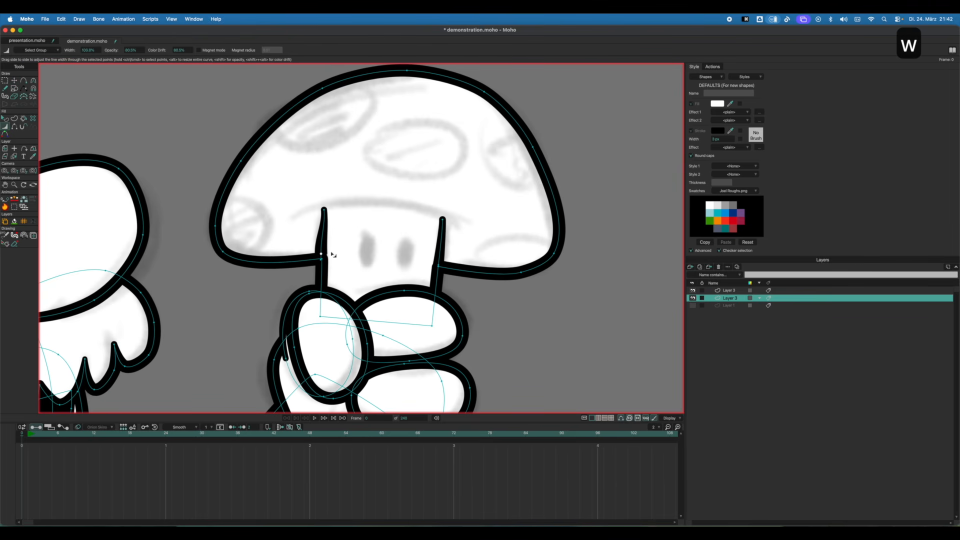
key("t")
Draw the cap's lower rim as an unfilled freehand curve across the top of the stem, redoing the first, shorter attempt.
key("f")
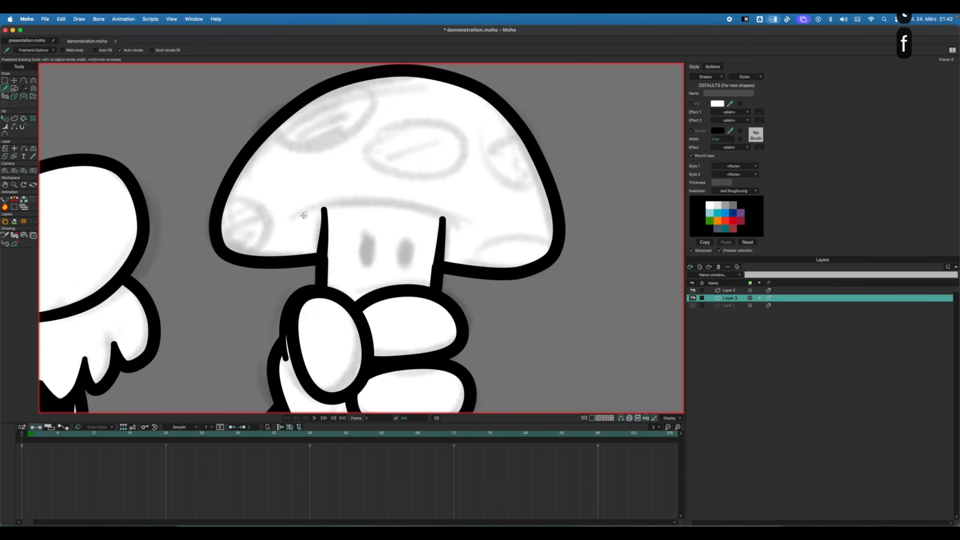
mouse_move(296, 216)
left_mouse_down()
mouse_move(360, 207)
mouse_move(446, 221)
left_mouse_up()
key("super+z")
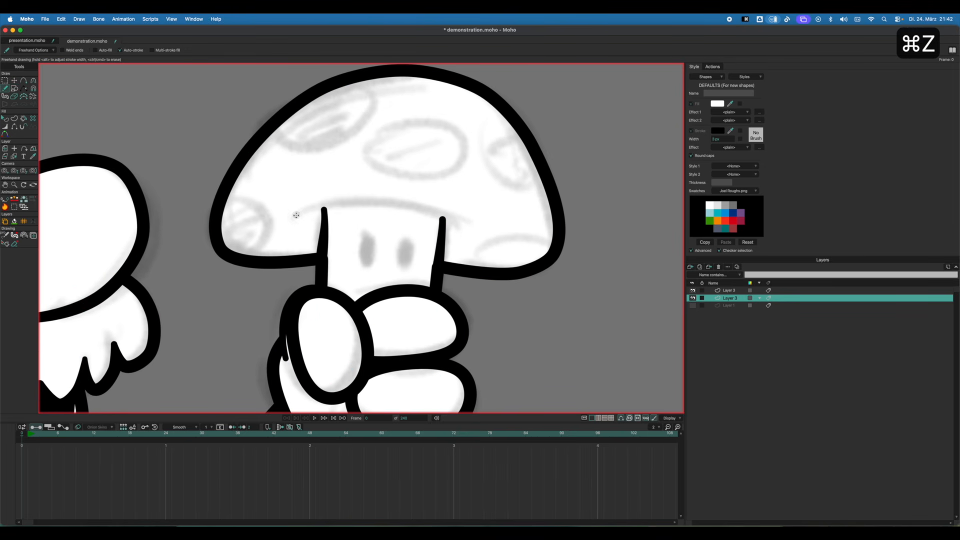
mouse_move(290, 216)
left_mouse_down()
mouse_move(352, 206)
mouse_move(493, 242)
left_mouse_up()
key("f")
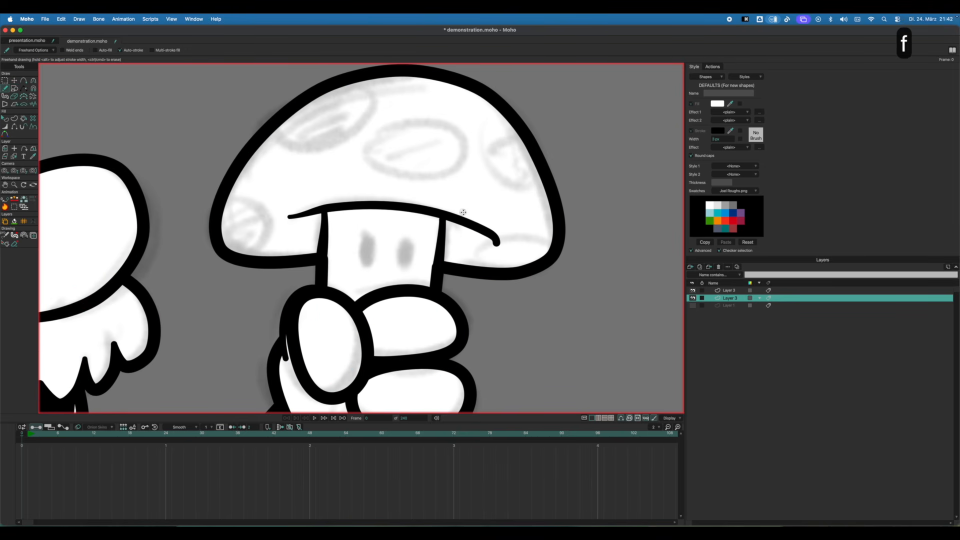
Draw two small black freehand ovals on the stem as the mushroom's eyes, following the rough sketch.
scroll(372, 255, "up", 5)
mouse_move(370, 234)
left_mouse_down()
mouse_move(371, 263)
mouse_move(429, 251)
mouse_move(411, 265)
mouse_move(428, 250)
left_mouse_up()
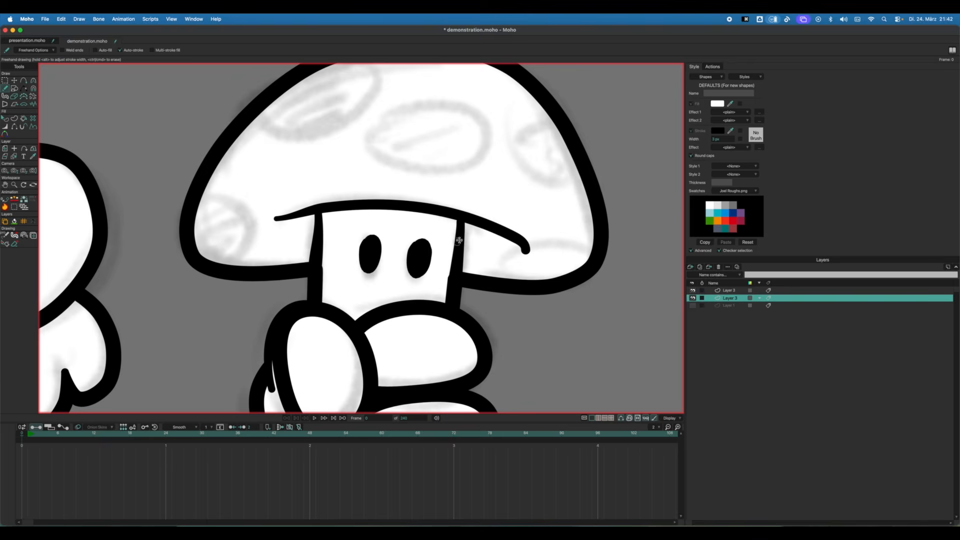
scroll(458, 240, "down", 4)
scroll(432, 225, "up", 3)
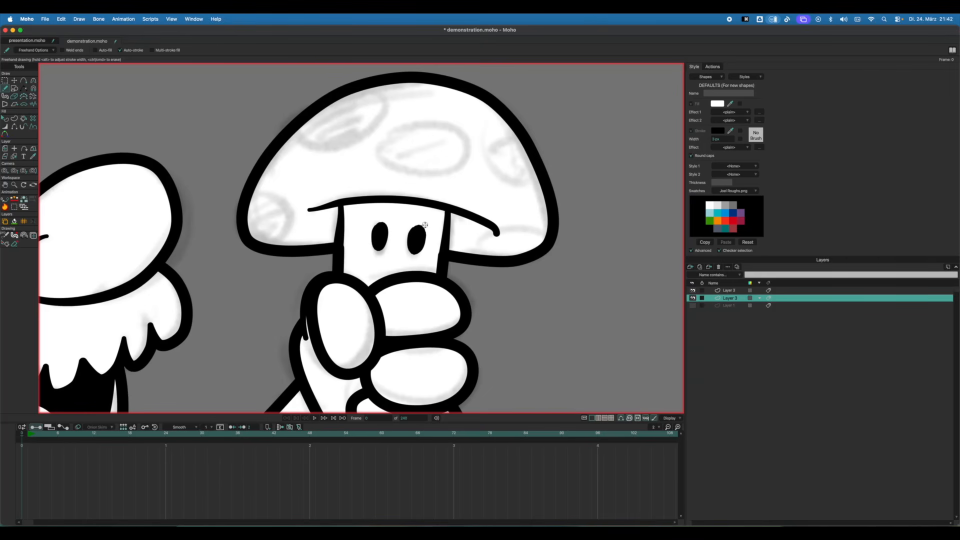
Select both of the mushroom's drawn eyes and delete them, returning to freehand drawing.
key("t")
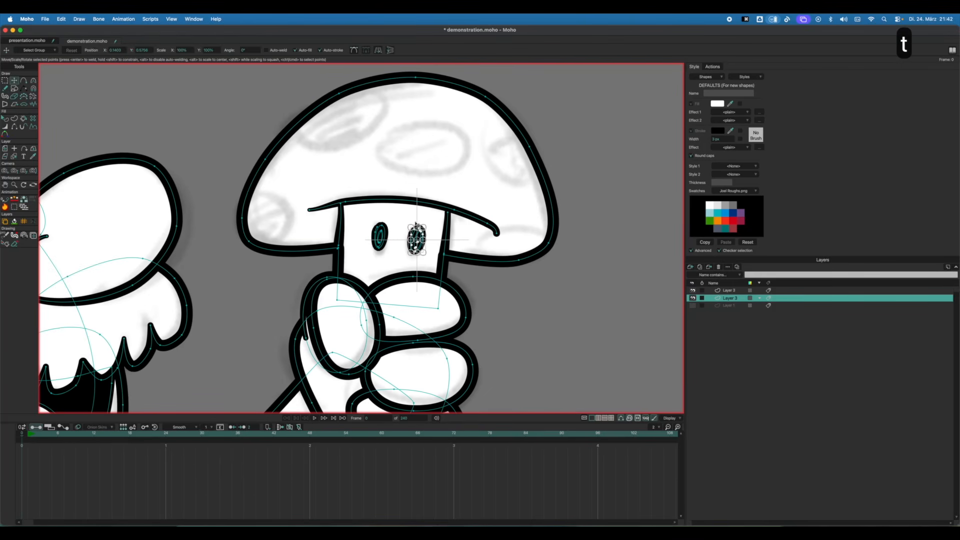
key("super+a")
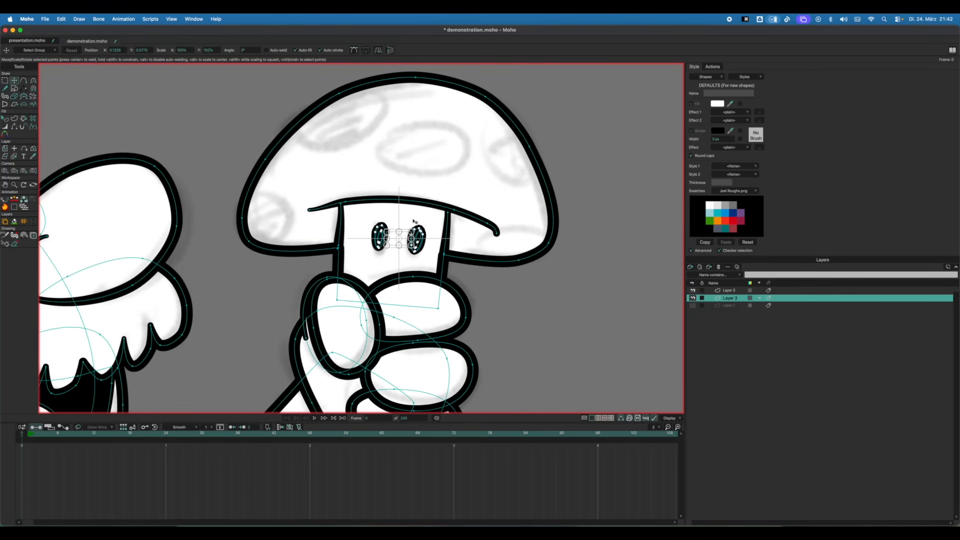
key("BackSpace")
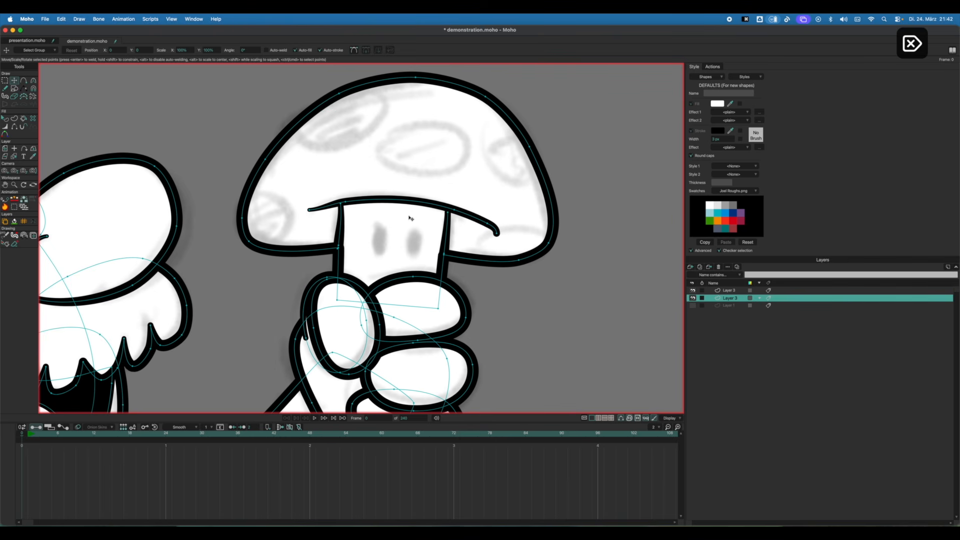
key("f")
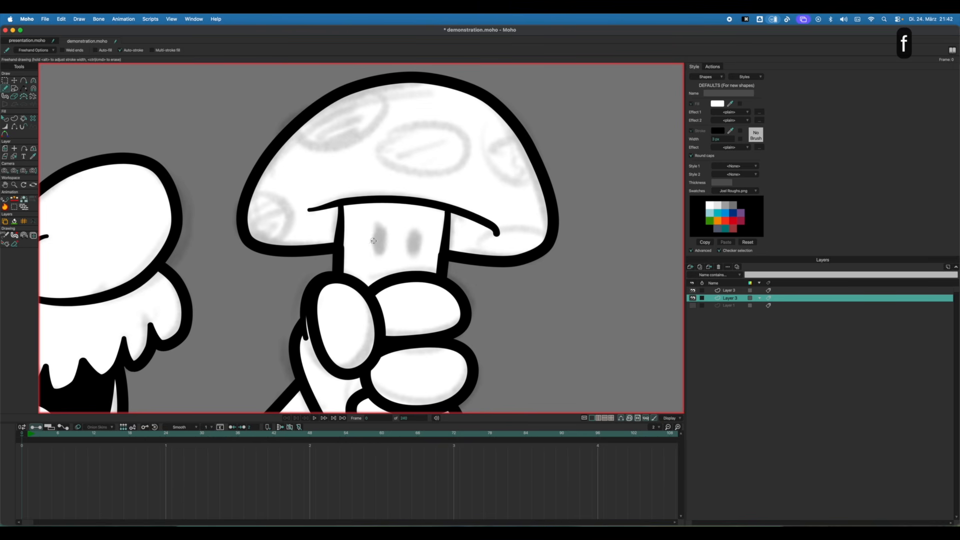
Draw the mushroom's two eyes as short vertical freehand strokes on the stem, following the rough sketch.
mouse_move(378, 228)
left_mouse_down()
mouse_move(378, 253)
mouse_move(414, 258)
left_mouse_up()
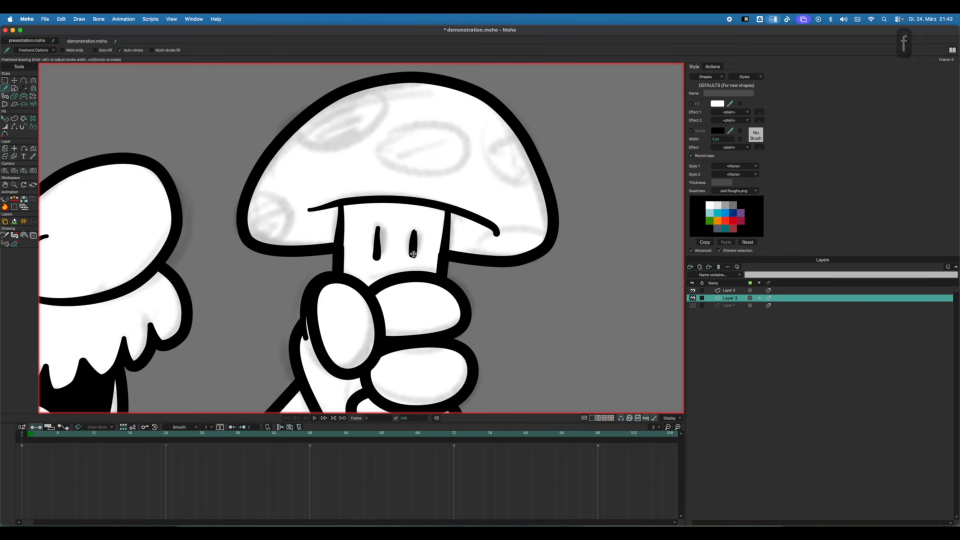
scroll(460, 204, "down", 5)
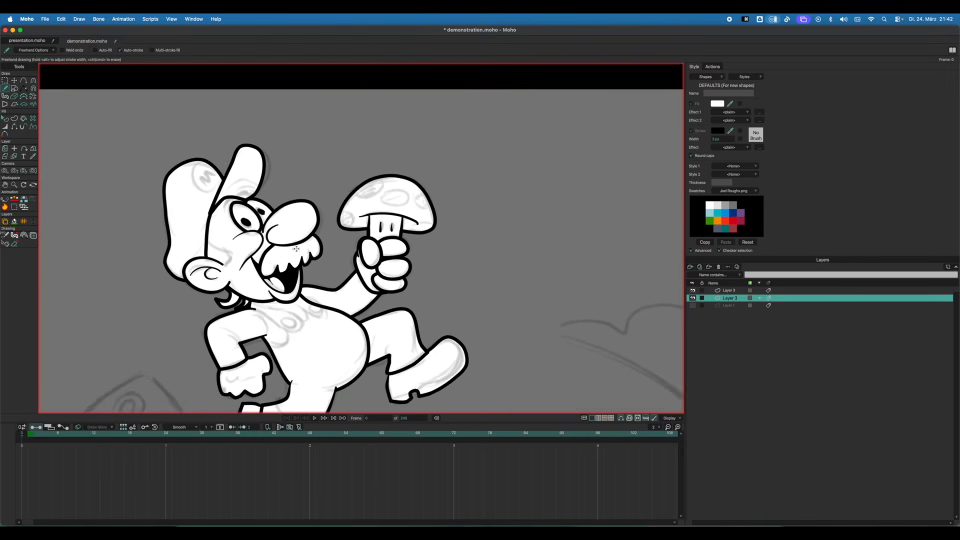
scroll(523, 191, "up", 6)
scroll(524, 191, "down", 1)
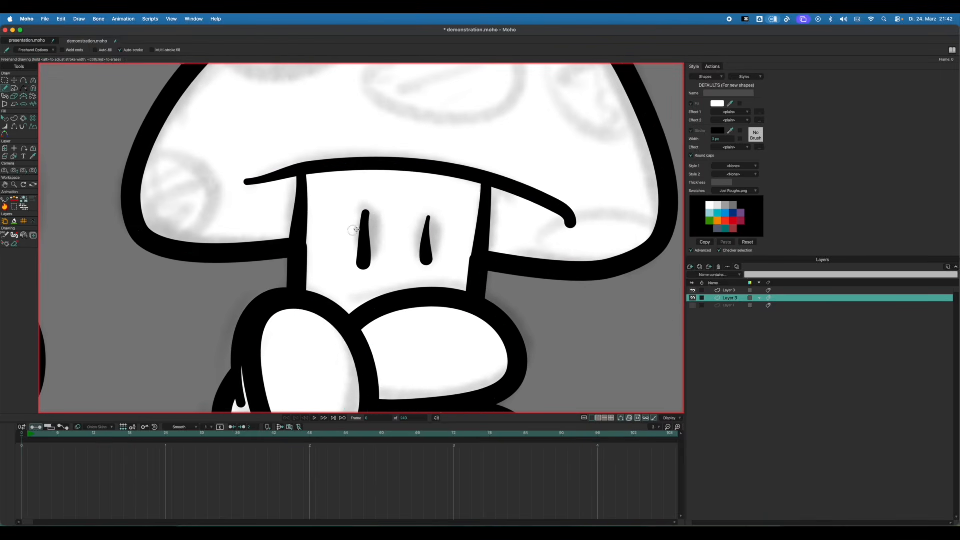
Thicken the thin ends of both eye strokes so that each eye has an even, heavy line width.
key("w")
left_click_drag(381, 219, 369, 222)
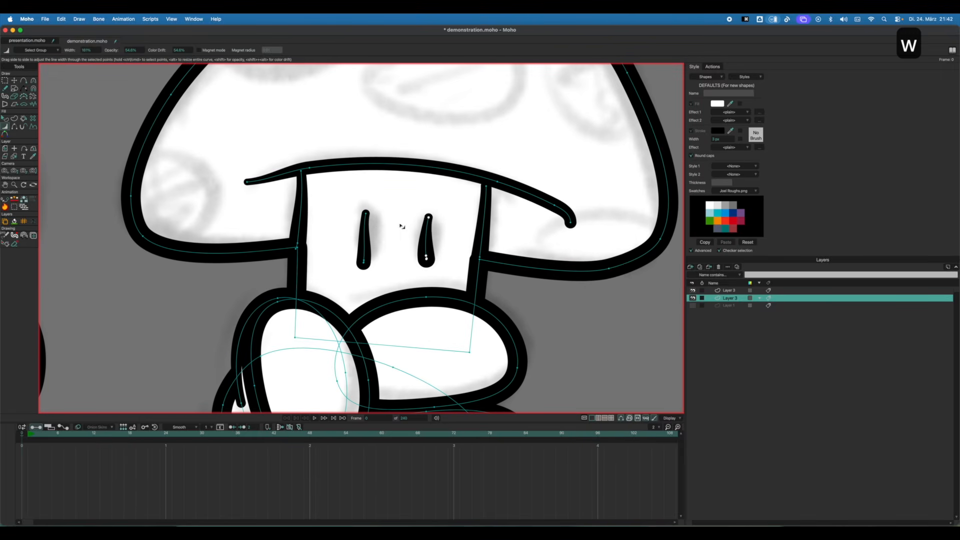
key("Escape")
left_click_drag(428, 218, 443, 220)
left_click_drag(368, 216, 389, 219)
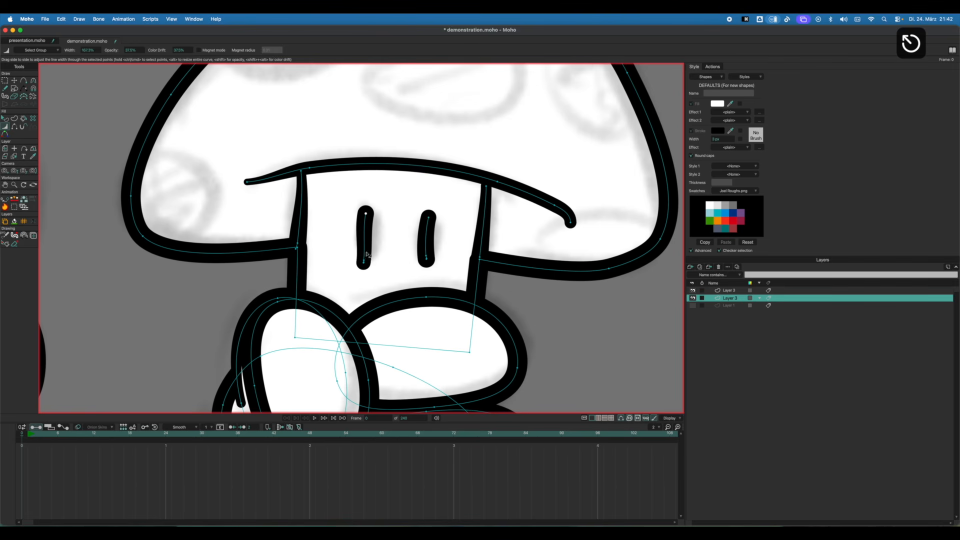
left_click_drag(364, 261, 372, 269)
Straighten the mushroom's right eye stroke by repositioning its end points and applying Peak to them.
key("t")
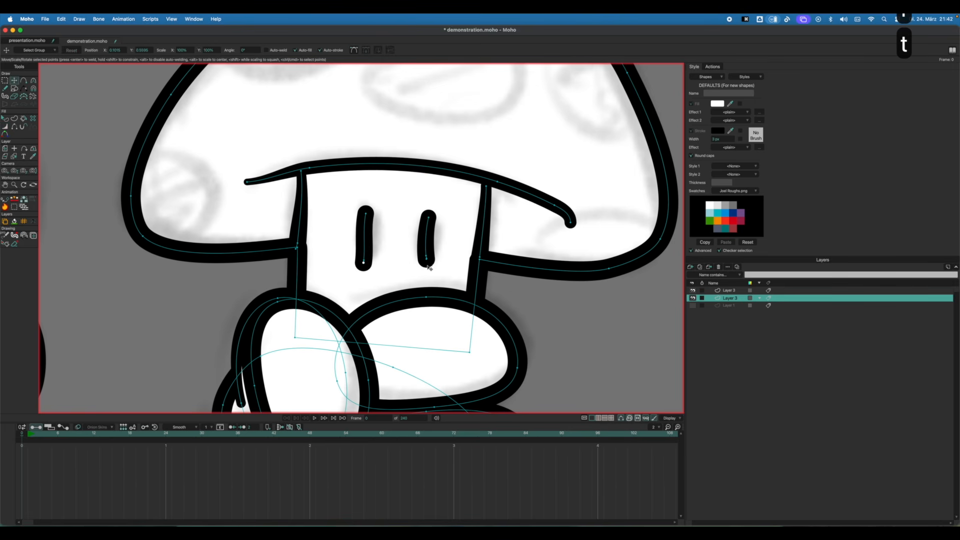
mouse_move(427, 264)
left_mouse_down()
mouse_move(418, 257)
mouse_move(430, 263)
left_mouse_up()
key("Delete")
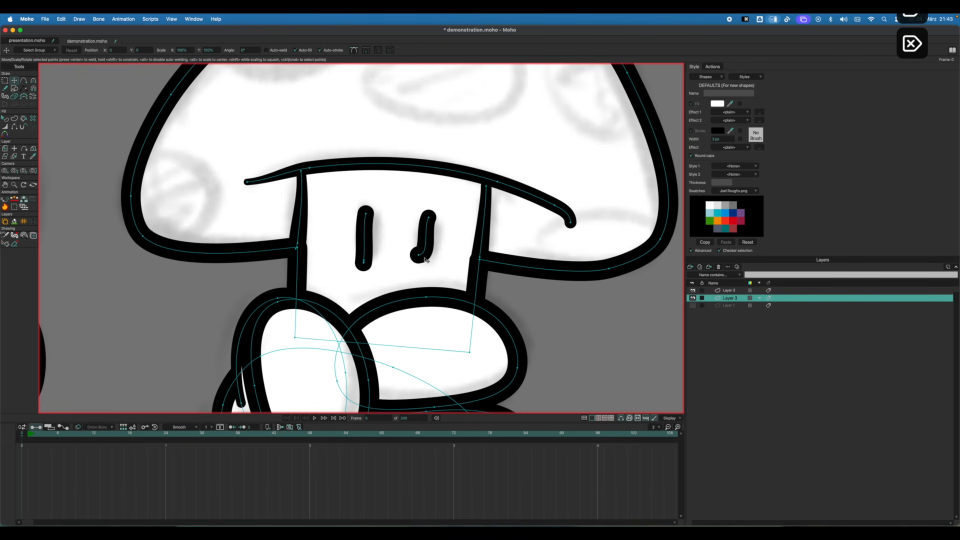
key("super+z")
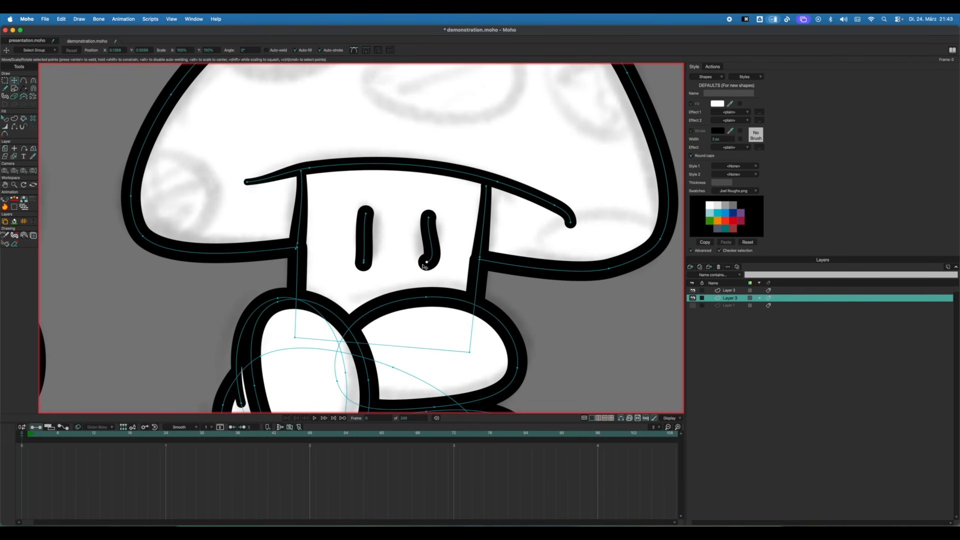
left_click_drag(428, 218, 430, 213)
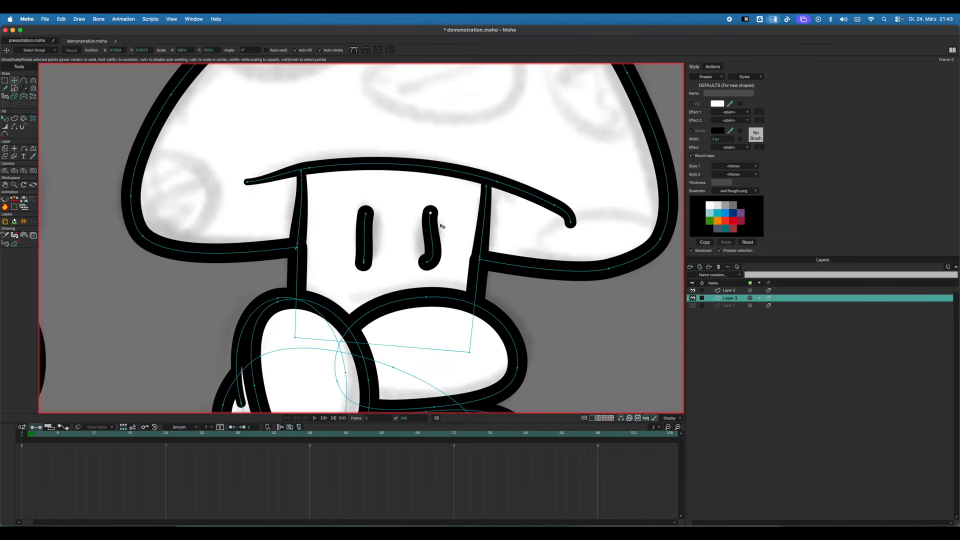
double_click(440, 221)
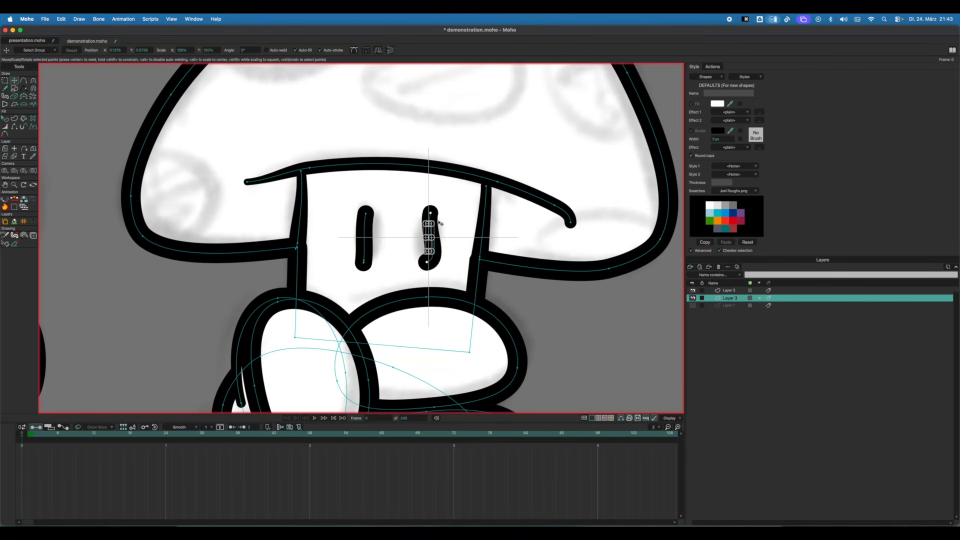
key("super+p")
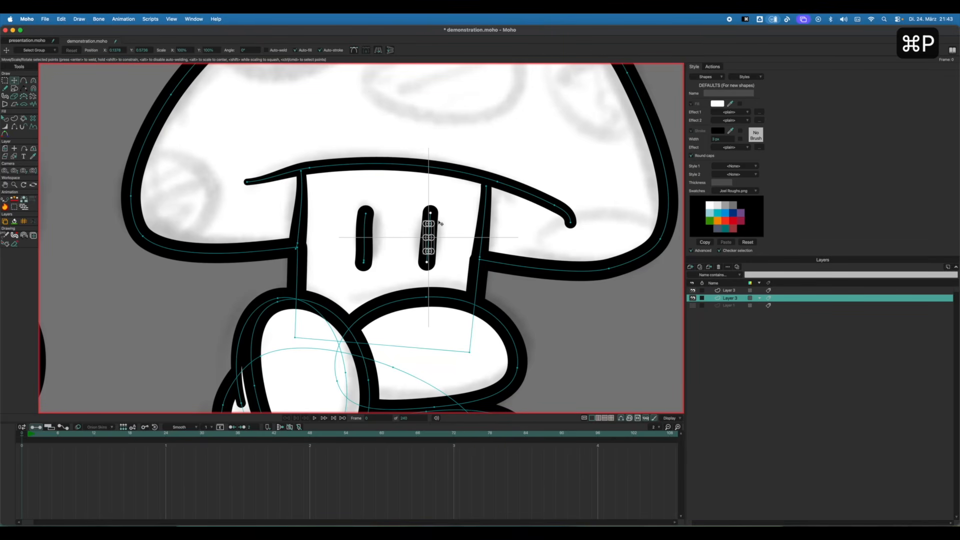
key("Escape")
left_click(428, 214)
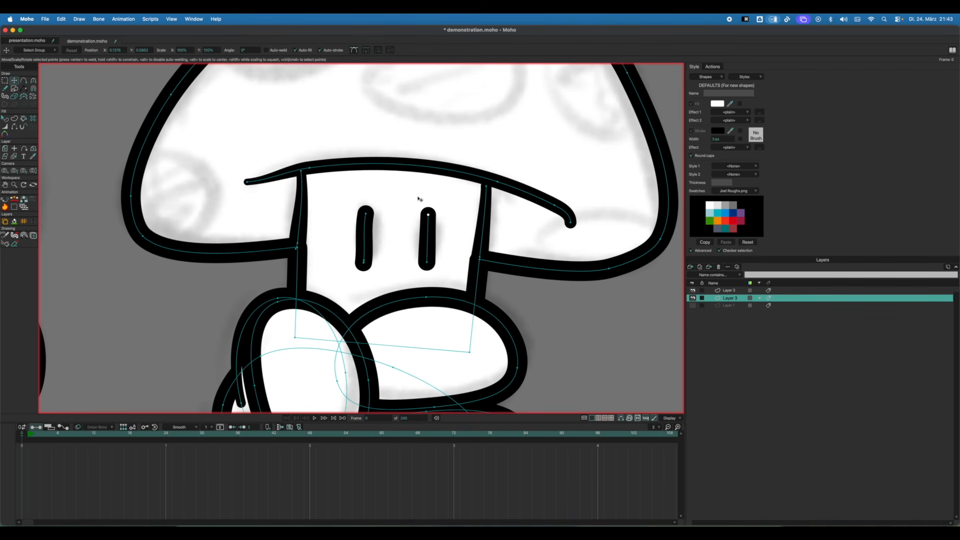
key("super+m")
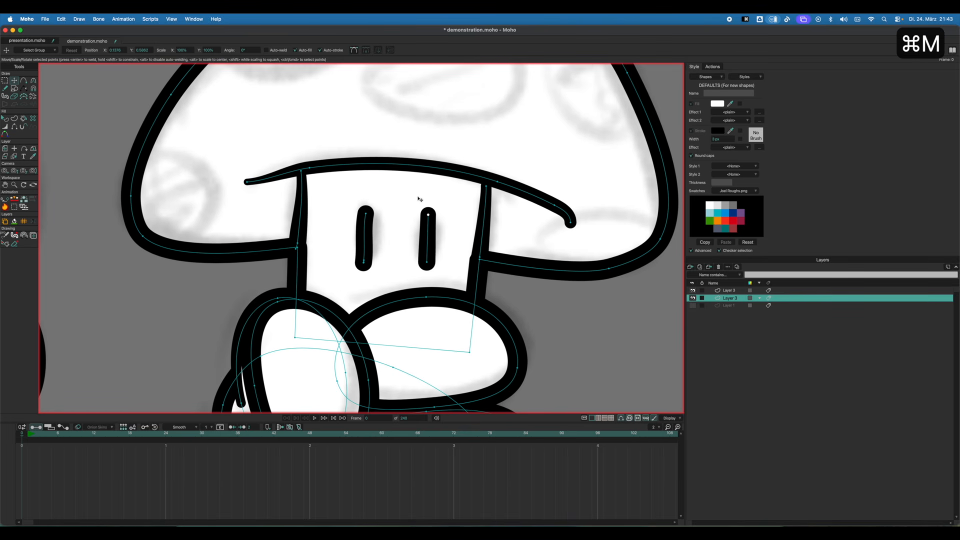
key("super+p")
Straighten the mushroom's left eye stroke by deleting a surplus point and applying Peak, and adjust the line width at its lower end.
left_click(365, 262)
key("Escape")
left_click_drag(364, 263, 363, 266)
key("Delete")
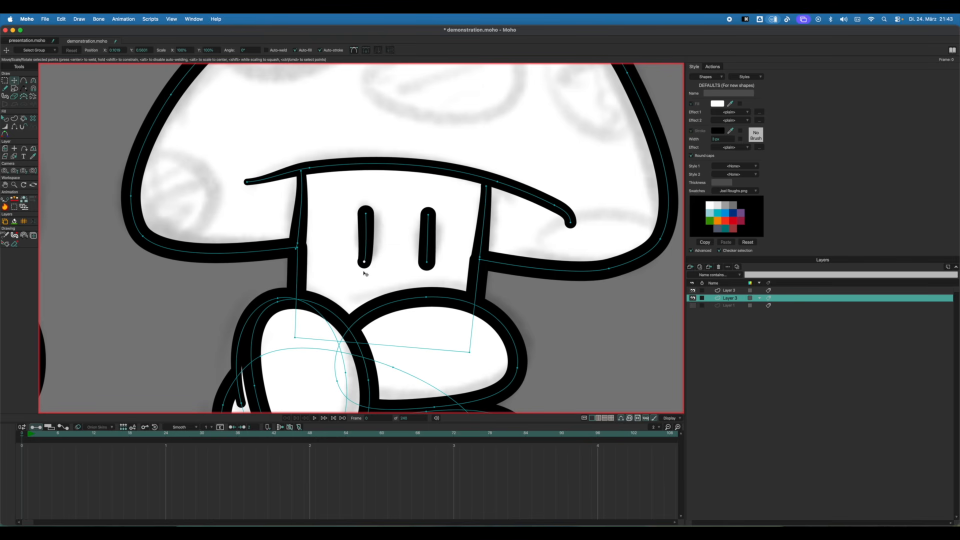
key("super+p")
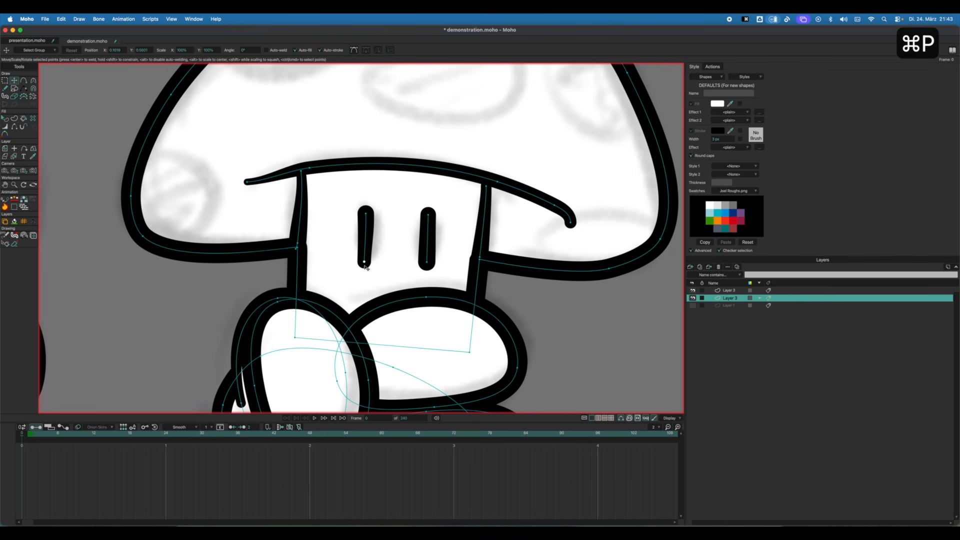
key("w")
mouse_move(365, 267)
left_mouse_down()
mouse_move(378, 269)
mouse_move(364, 260)
left_mouse_up()
key("t")
Draw a smoothed freehand oval spot on the mushroom cap and move it across the cap's upper right edge.
key("f")
scroll(461, 223, "down", 3)
scroll(432, 183, "down", 5)
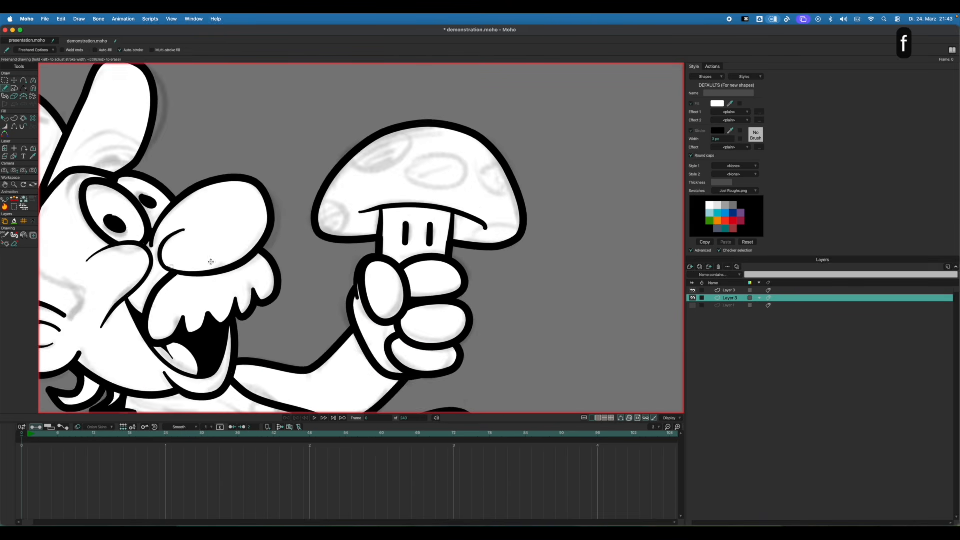
scroll(432, 182, "up", 5)
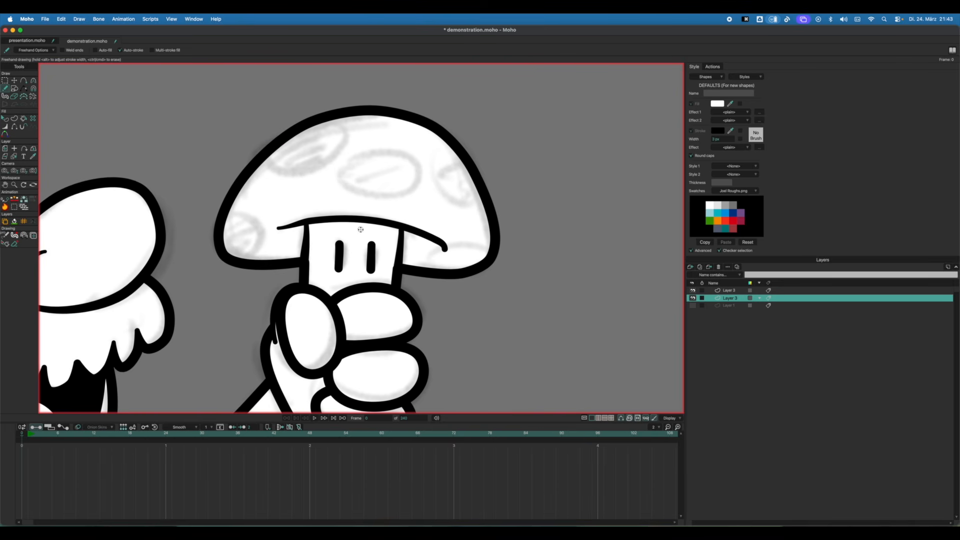
key("t")
key("super+m")
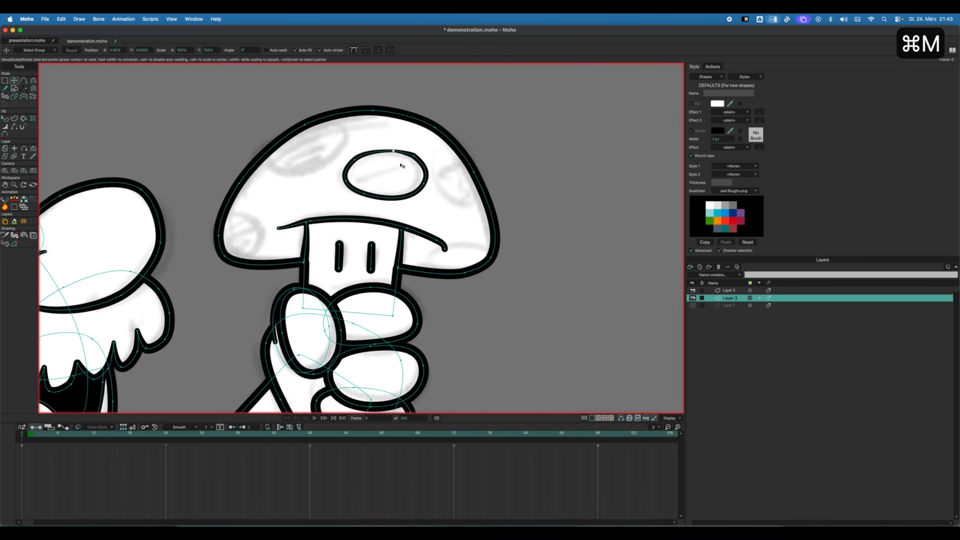
left_click_drag(411, 162, 449, 164)
Lower the oval spot in the stacking order to just above the cap and set it to intersect with the cap.
key("w")
key("t")
key("q")
left_click(448, 165)
key("Down")
key("Down")
key("Down")
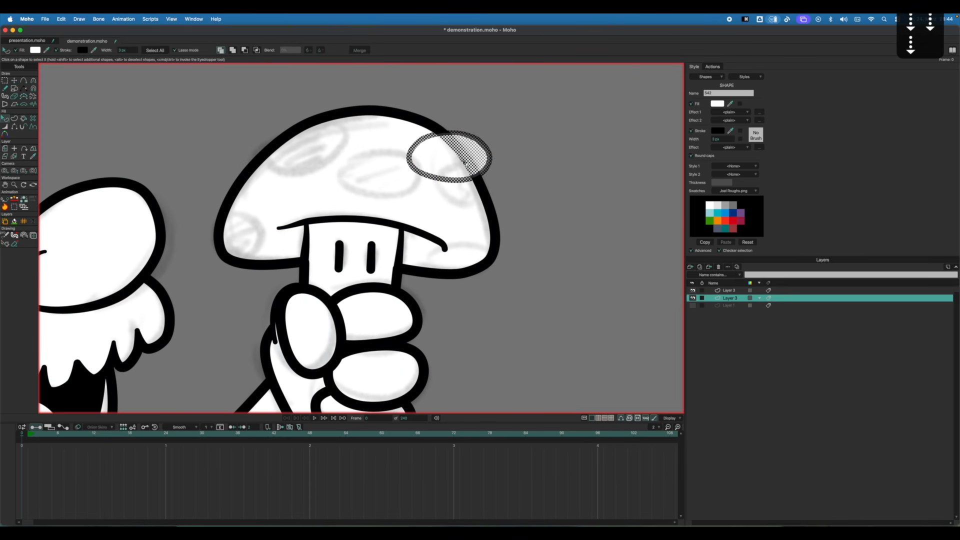
key("Down")
key("Down")
key("Down")
key("Down")
key("Down")
key("Down")
key("Down")
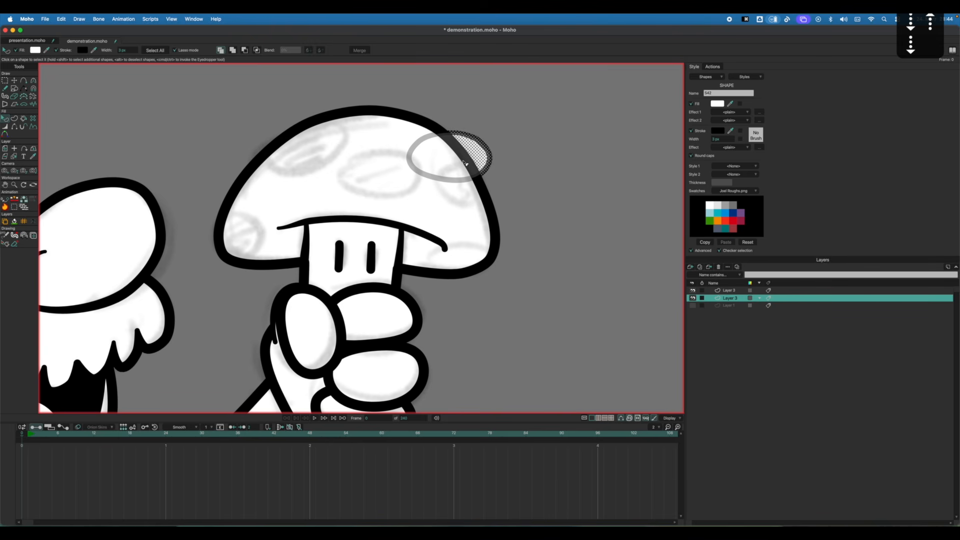
key("Up")
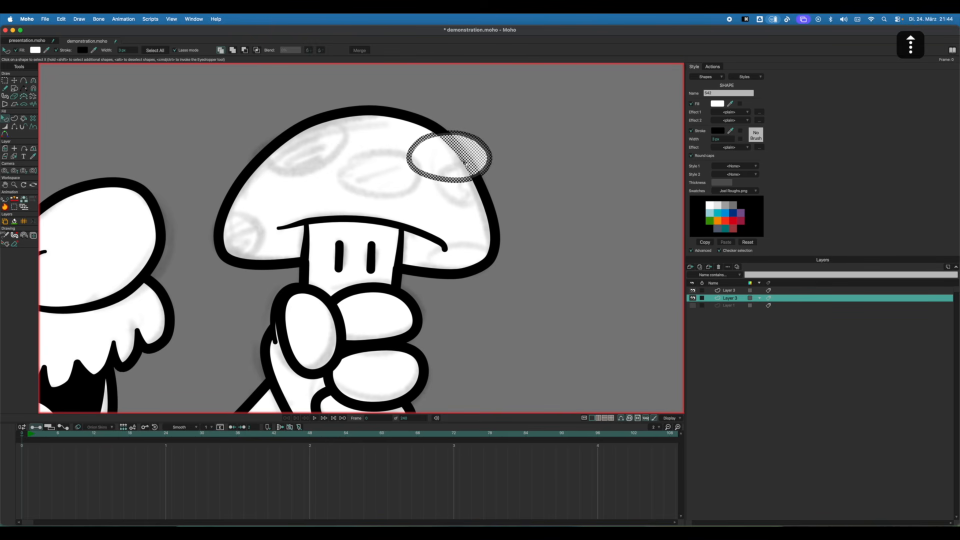
left_click(258, 52)
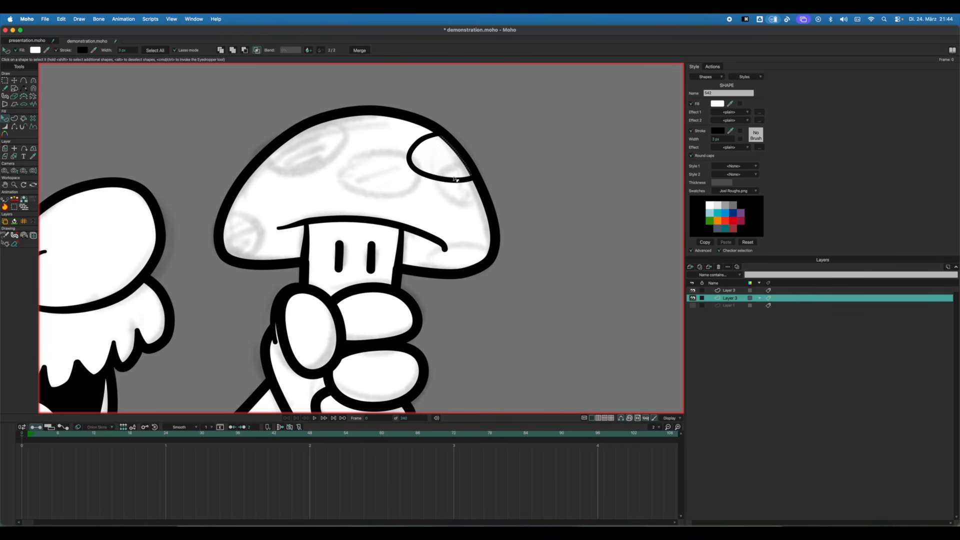
Paste a copy of the oval spot and place it, rotated, across the cap's lower left edge.
key("t")
key("super+c")
key("super+v")
key("q")
key("t")
key("super+c")
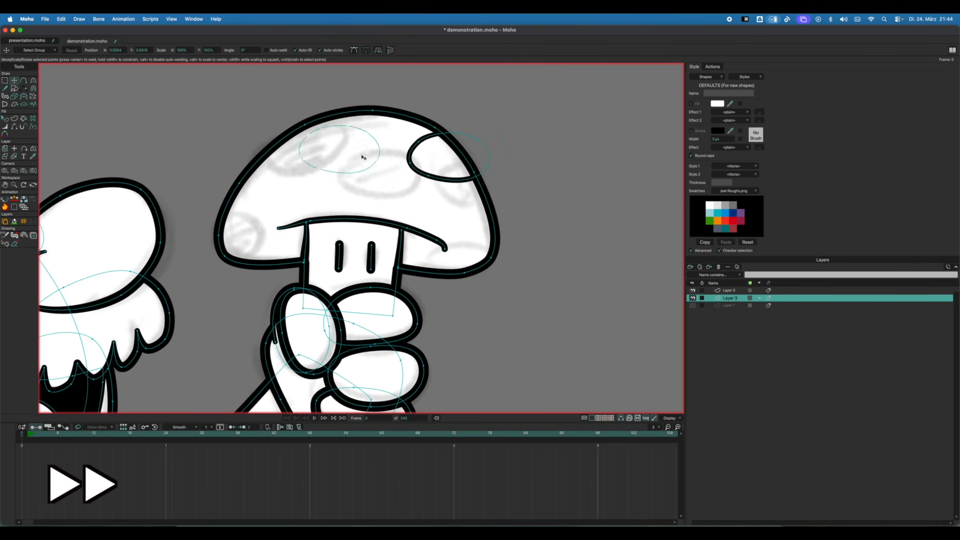
key("super+v")
key("q")
key("Down")
key("Down")
key("Down")
key("Down")
key("super+v")
key("t")
left_click_drag(361, 146, 241, 254)
left_click_drag(270, 251, 264, 230)
Lower the pasted spot in the stacking order to just above the cap and clip it to the cap's outline.
key("q")
key("Down")
key("Down")
key("Down")
key("Down")
key("Down")
key("Down")
key("Up")
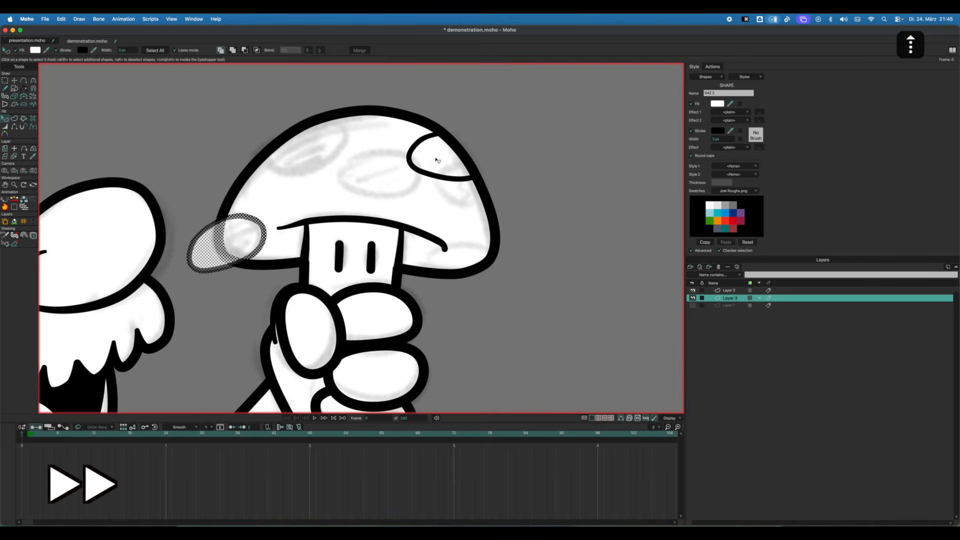
Draw a freehand spot across the cap's upper left edge, lower it in the stacking order and intersect it with the cap.
key("t")
key("f")
left_click_drag(308, 106, 317, 103)
key("q")
key("Down")
key("Down")
key("Down")
key("Down")
key("Down")
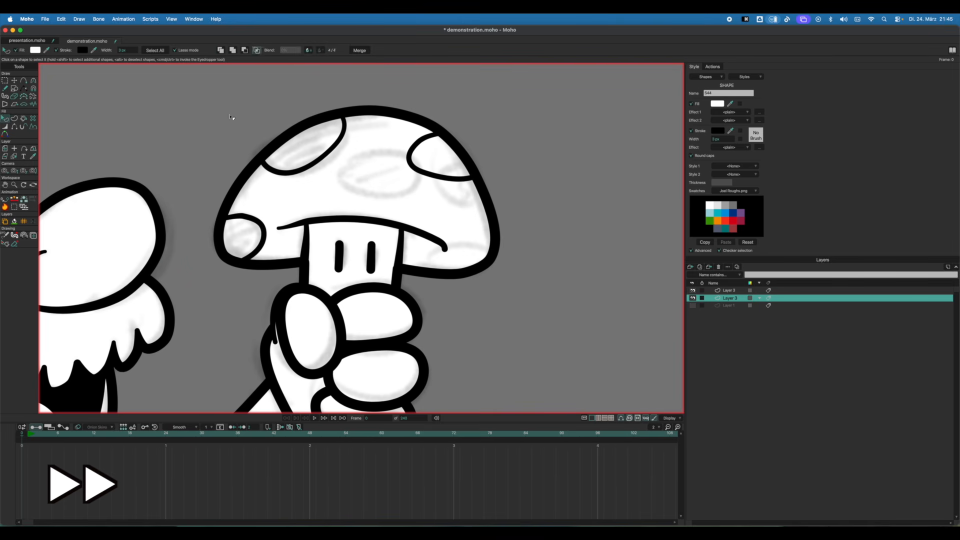
Draw a freehand spot across the cap's lower right edge, lower it in the stacking order and intersect it with the cap.
key("f")
left_click_drag(509, 250, 507, 252)
key("q")
key("Down")
key("Down")
key("Down")
key("Down")
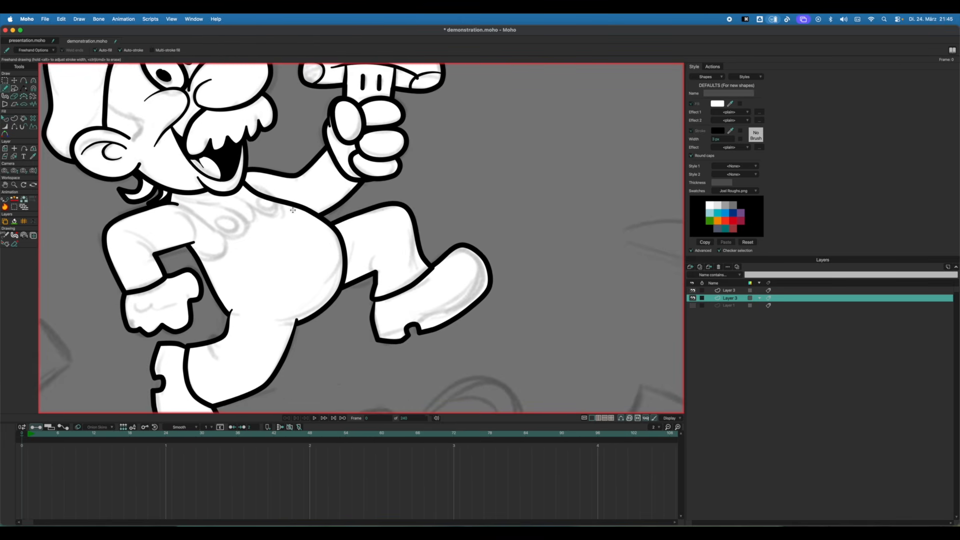
Draw the character's sideburn as a closed freehand shape in front of the ear, redoing unsatisfactory attempts.
scroll(274, 262, "up", 8)
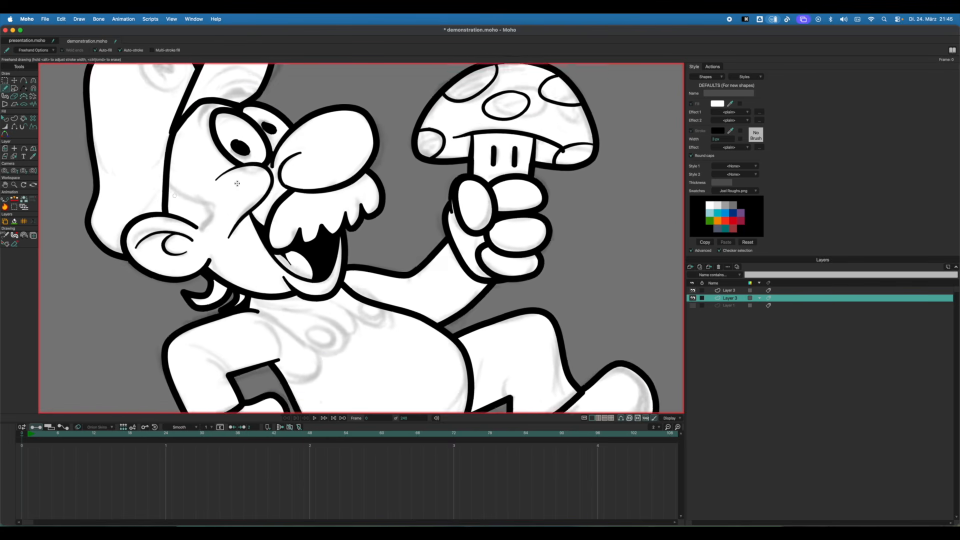
scroll(229, 267, "up", 3)
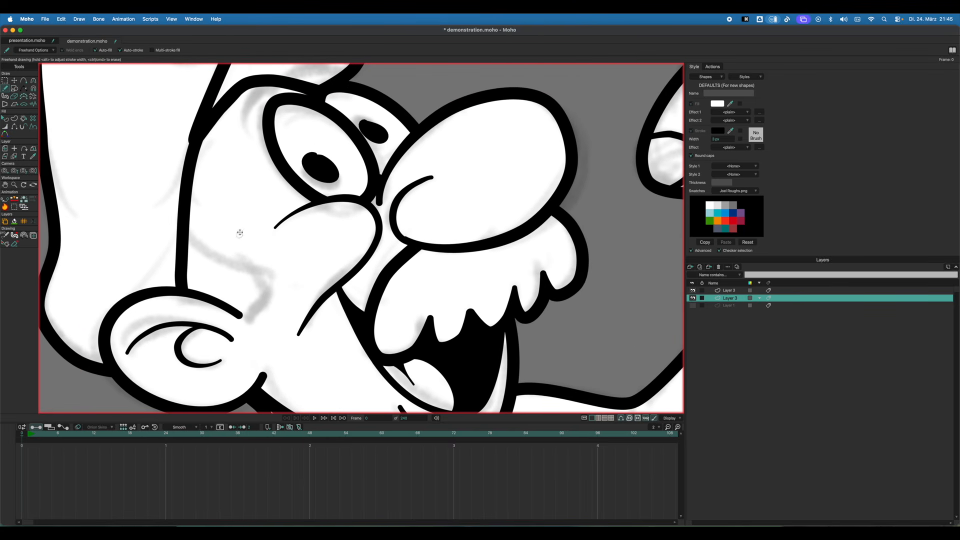
mouse_move(169, 222)
left_mouse_down()
mouse_move(262, 272)
mouse_move(253, 320)
mouse_move(152, 293)
mouse_move(170, 223)
mouse_move(210, 258)
mouse_move(273, 280)
mouse_move(263, 318)
mouse_move(248, 319)
mouse_move(172, 286)
left_mouse_up()
key("super+z")
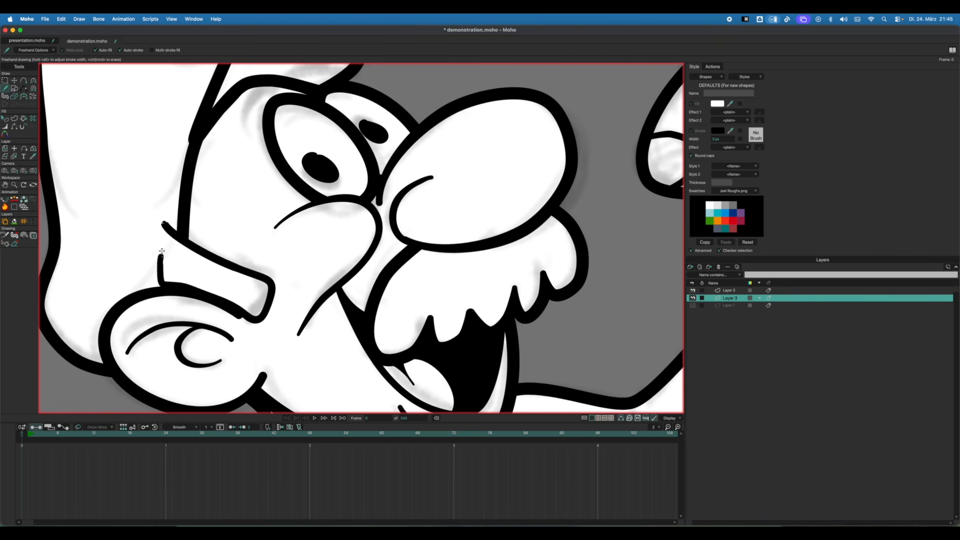
mouse_move(161, 251)
left_mouse_down()
mouse_move(166, 222)
mouse_move(235, 267)
mouse_move(281, 276)
mouse_move(253, 342)
mouse_move(144, 313)
mouse_move(157, 214)
left_mouse_up()
key("super+z")
Lower the sideburn shape in the stacking order until it lies behind the ear and the cap's edge.
key("q")
left_click(260, 295)
key("Down")
key("Down")
key("Down")
key("Down")
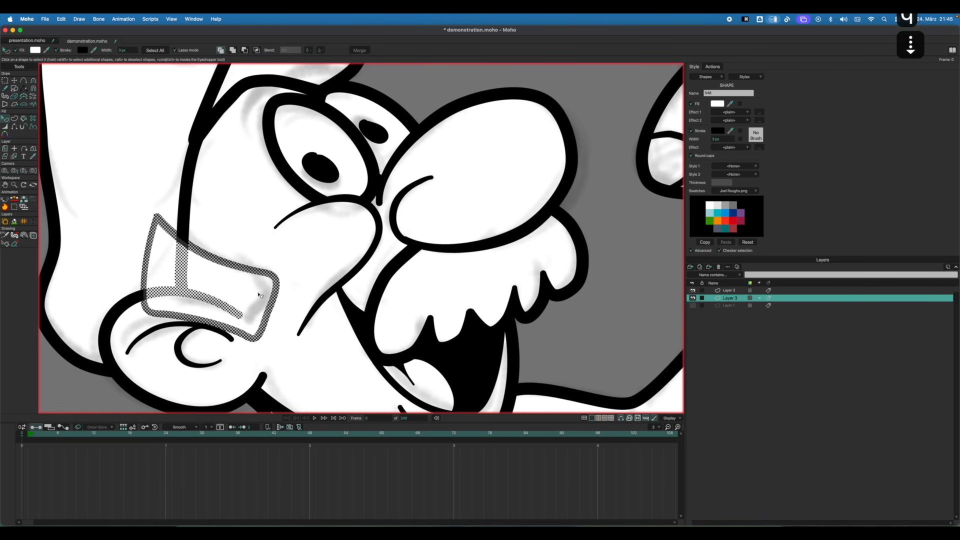
key("Down")
key("Down")
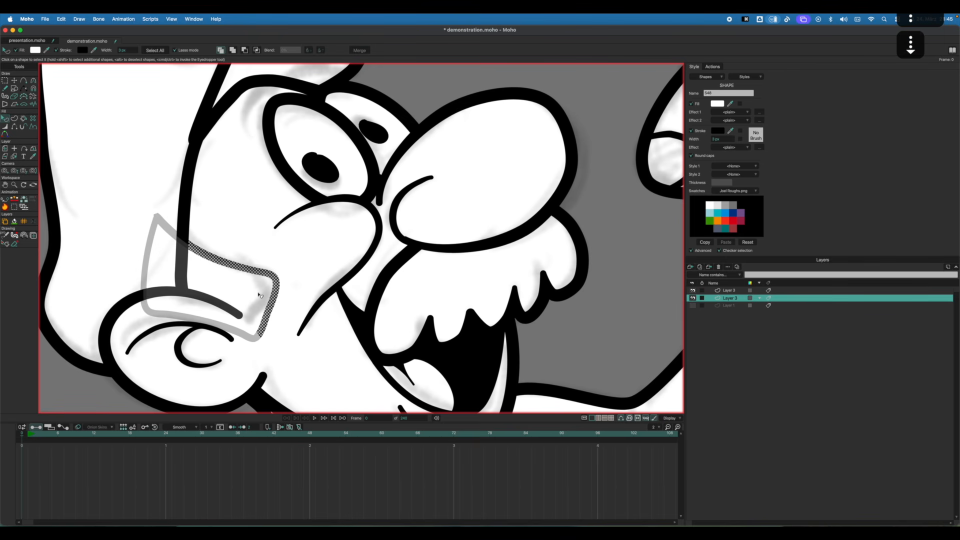
Adjust the points at the sideburn's lower corner so that its line meets the ear, and return to freehand drawing.
key("f")
key("Escape")
scroll(414, 211, "up", 5)
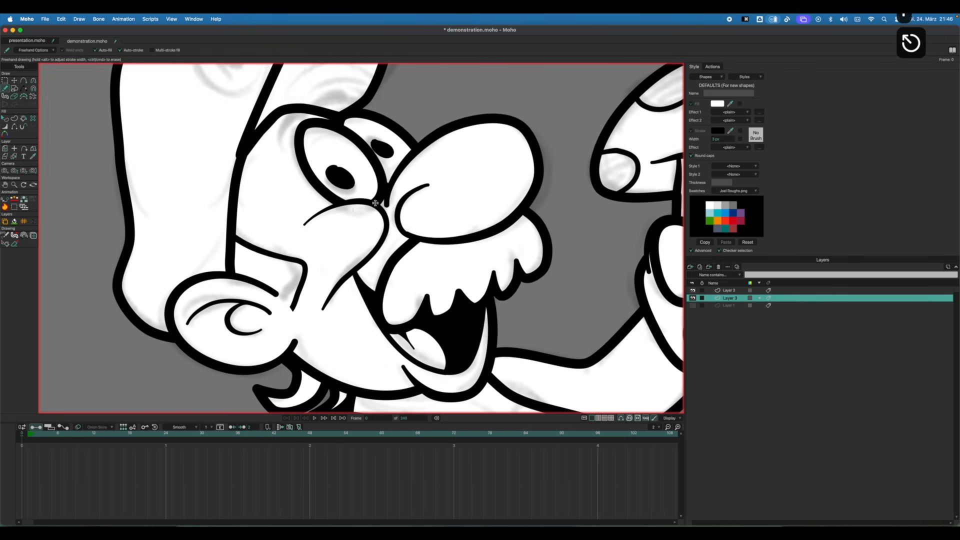
key("t")
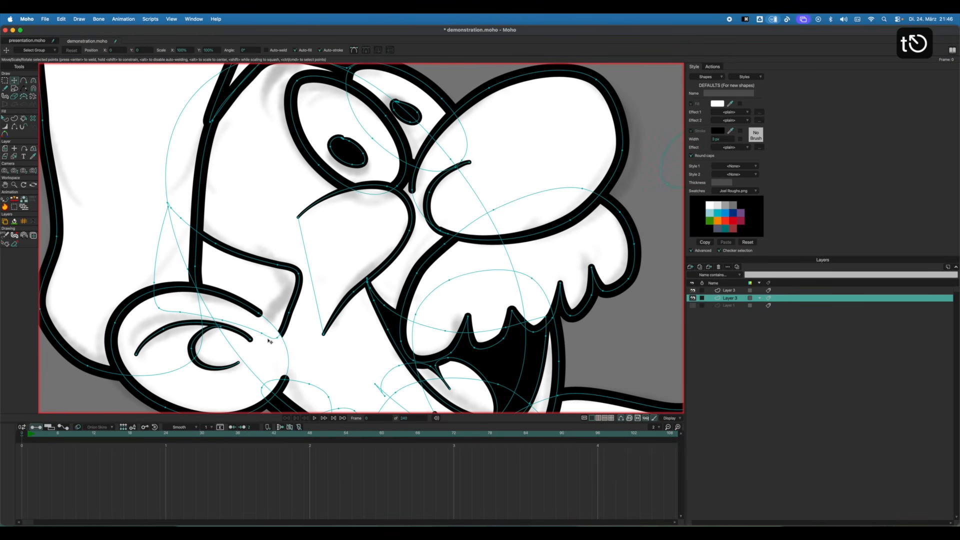
mouse_move(277, 338)
left_mouse_down()
mouse_move(300, 289)
mouse_move(299, 316)
left_mouse_up()
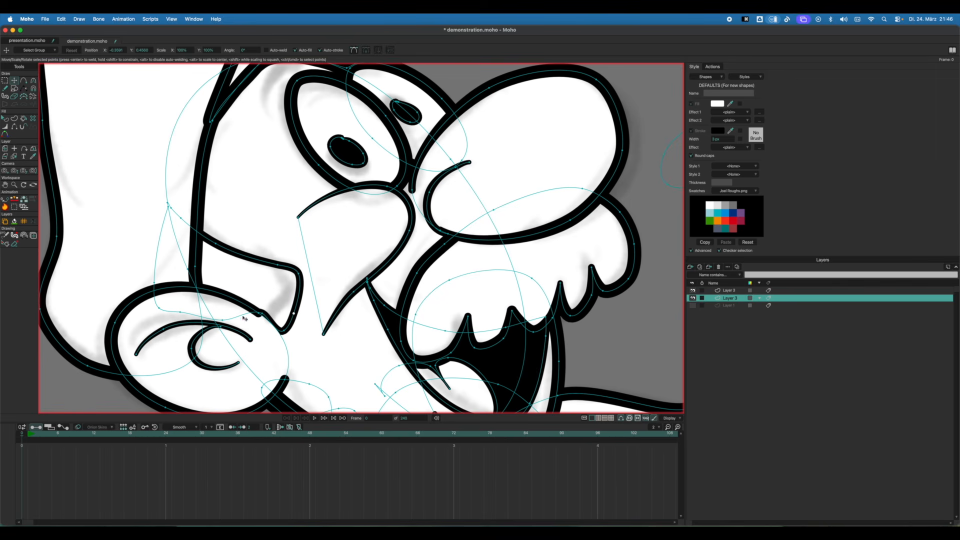
key("f")
scroll(428, 251, "down", 6)
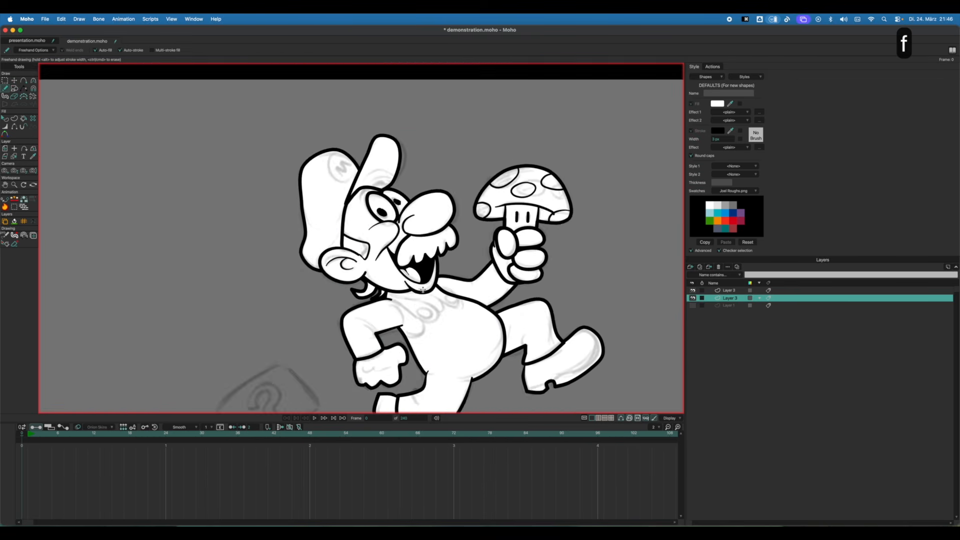
Draw a small filled freehand fold shape across the upper line of the raised arm's sleeve at the elbow bend.
left_click_drag(423, 290, 272, 245)
scroll(272, 245, "up", 3)
left_click_drag(172, 259, 300, 239)
scroll(302, 236, "up", 4)
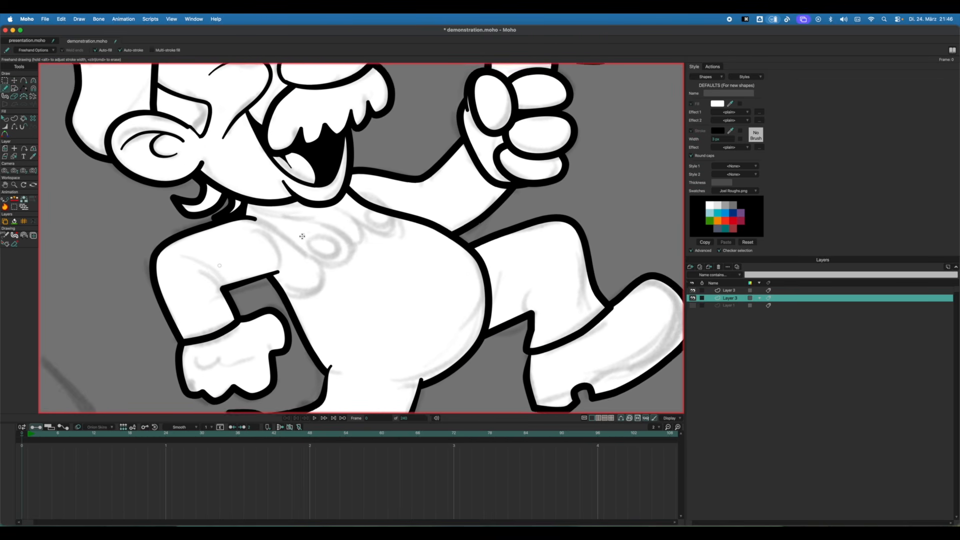
left_click_drag(405, 198, 339, 223)
scroll(387, 200, "up", 3)
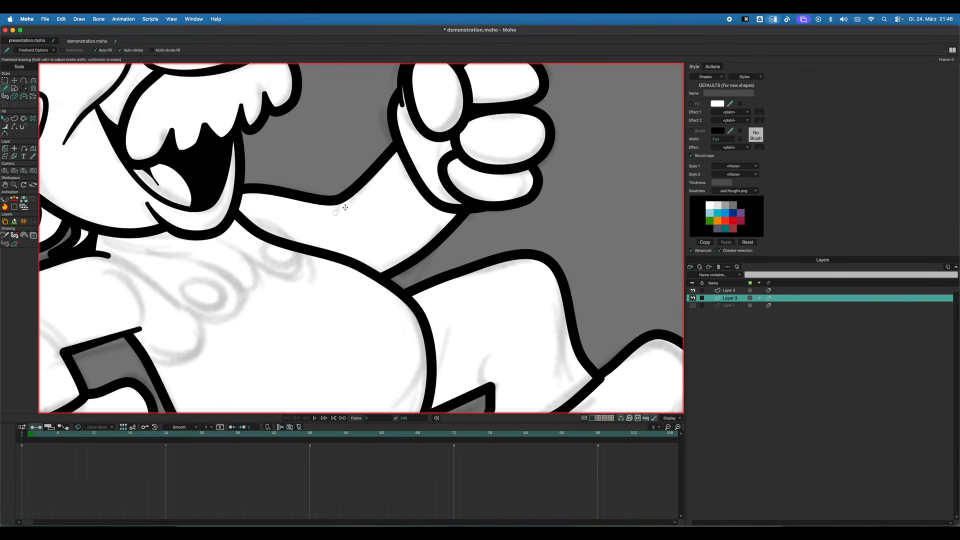
scroll(345, 207, "up", 5)
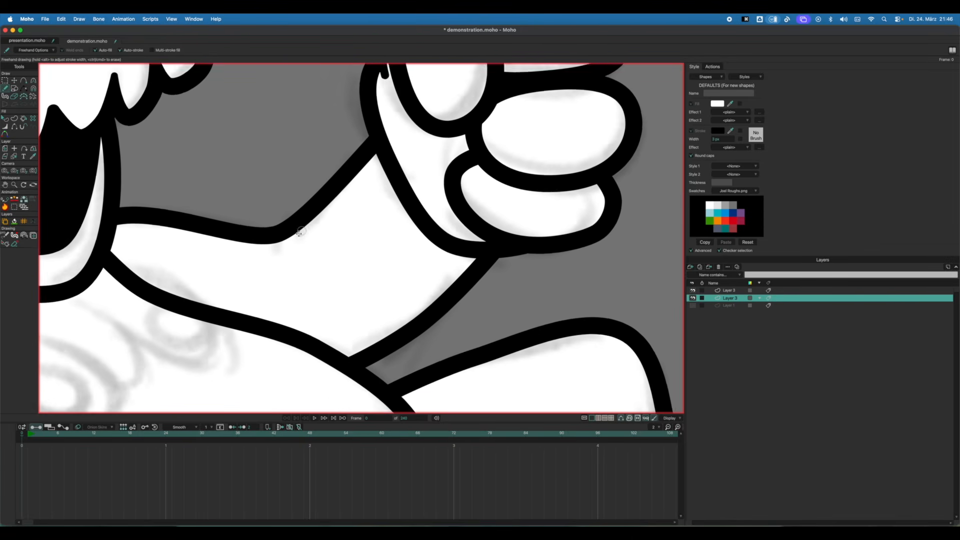
scroll(299, 232, "up", 1)
key("f")
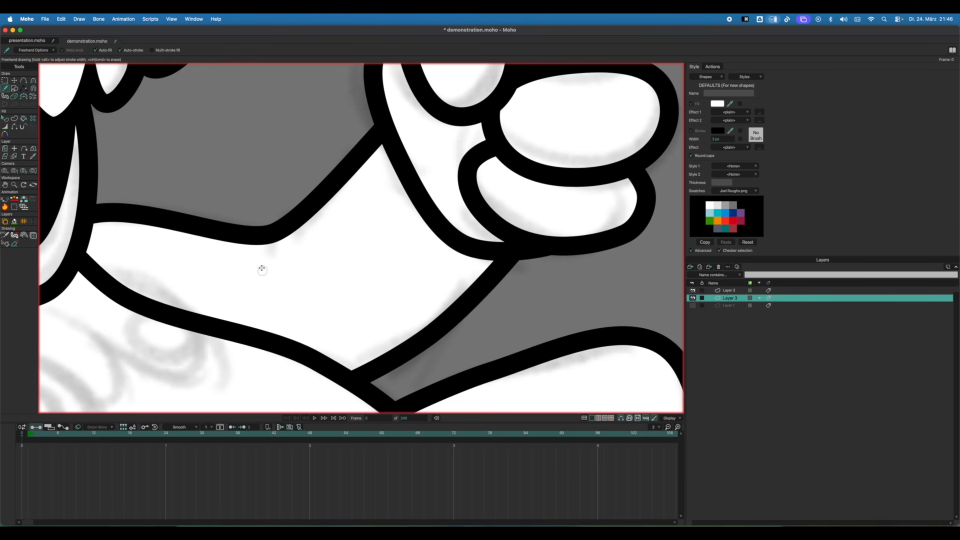
mouse_move(262, 269)
left_mouse_down()
mouse_move(270, 186)
mouse_move(290, 266)
left_mouse_up()
Reposition the sleeve fold's upper points to form a shallow notch between two rounded bumps.
key("t")
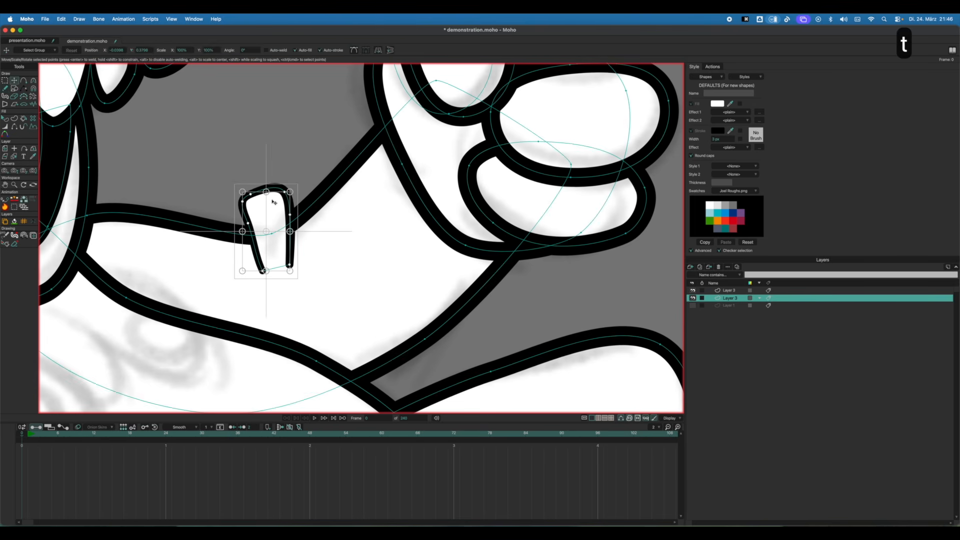
key("Escape")
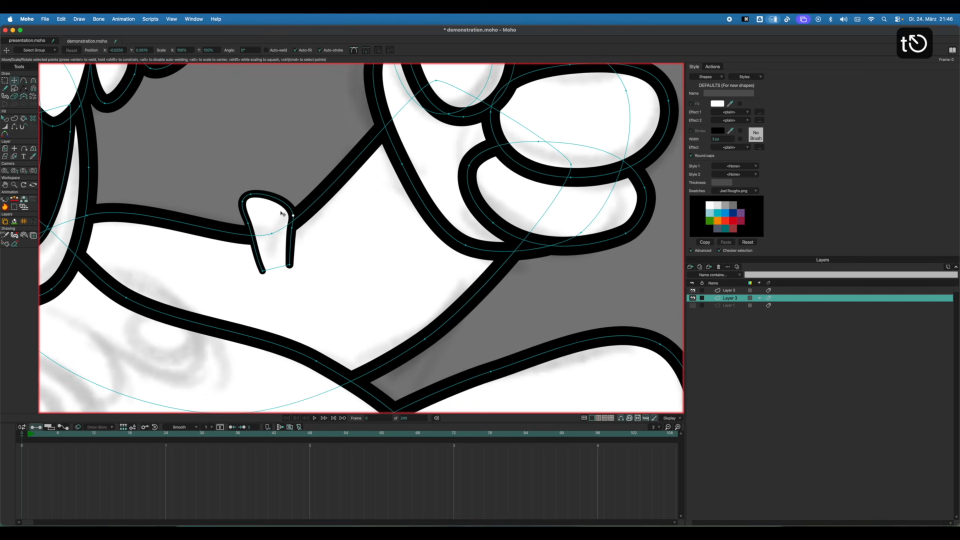
left_click_drag(283, 214, 265, 201)
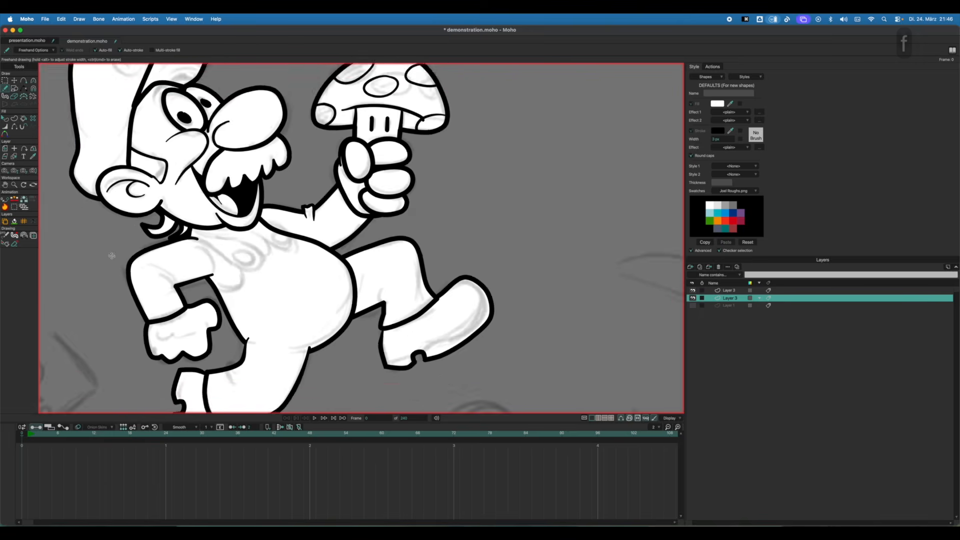
scroll(415, 175, "up", 5)
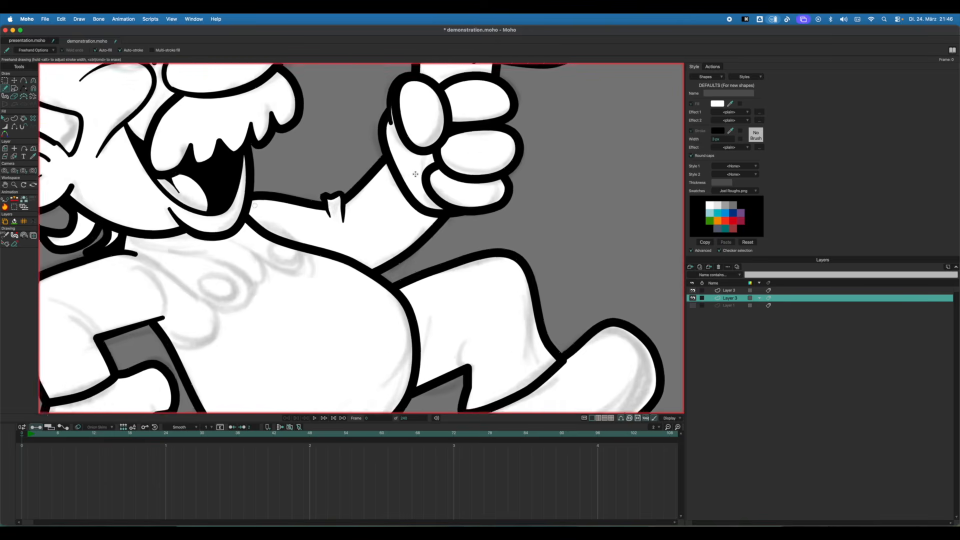
scroll(358, 175, "up", 5)
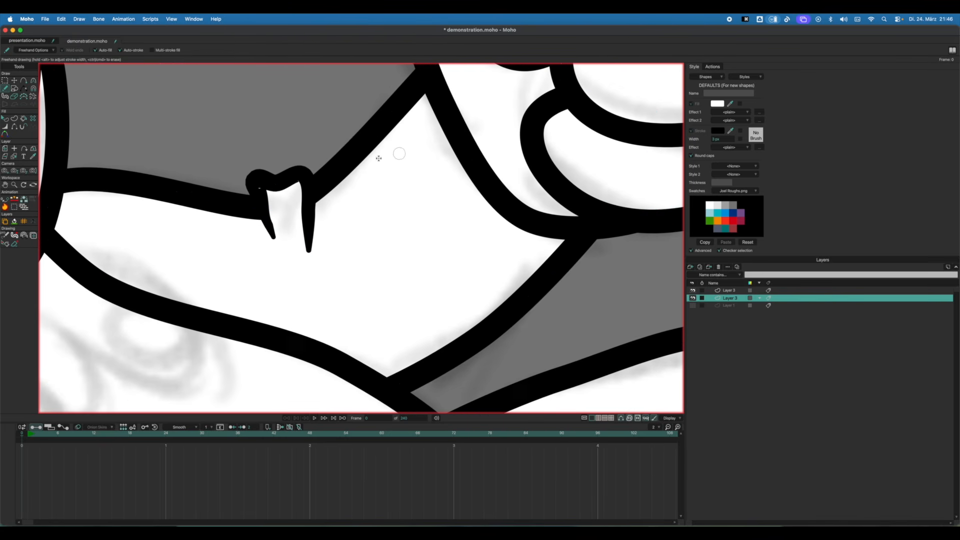
Deepen the notch in the sleeve fold by moving its middle point down, and lower the adjacent peak slightly.
key("t")
left_click_drag(281, 189, 152, 253)
key("c")
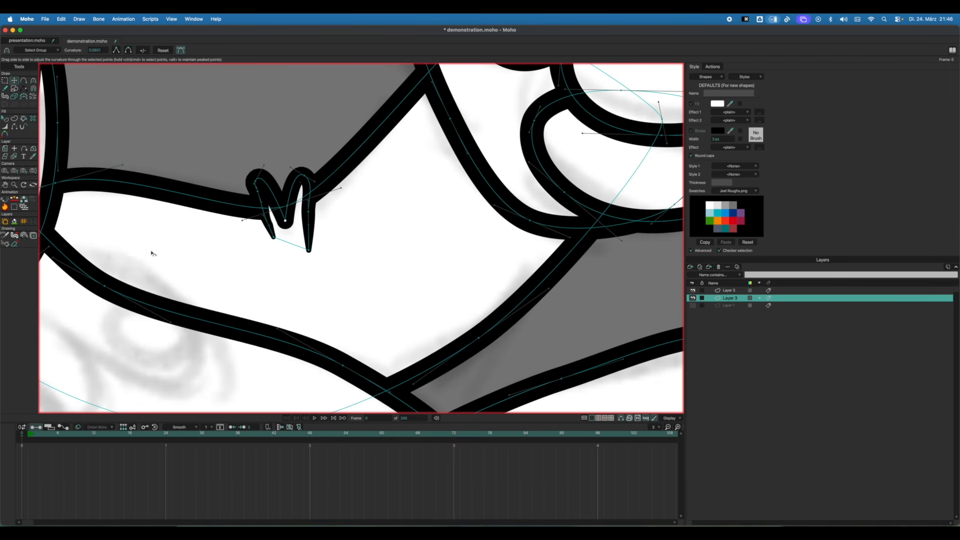
key("t")
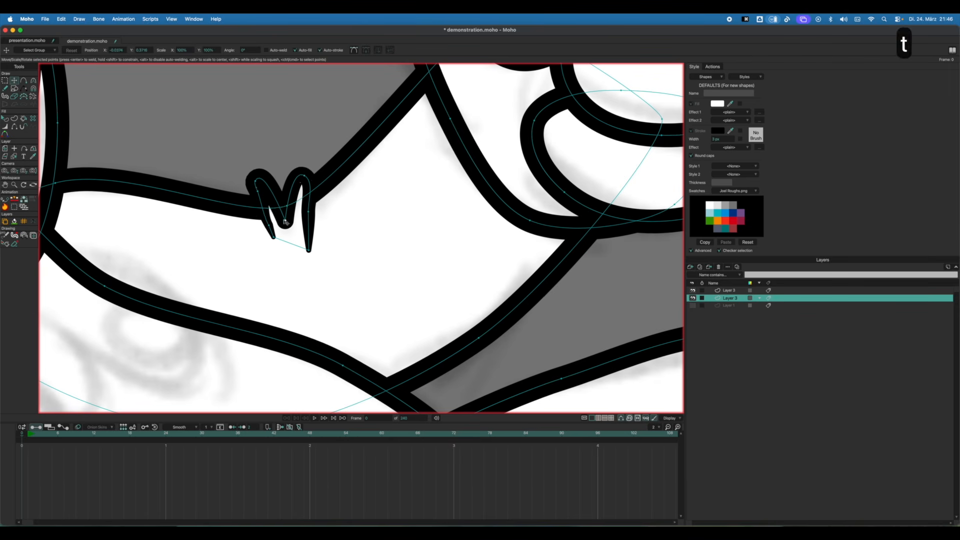
left_click_drag(285, 221, 283, 203)
left_click_drag(304, 175, 301, 186)
key("f")
Turn off automatic filling and draw two curved freehand crease strokes from the lowered arm's inner elbow, undoing an unsatisfactory attempt.
scroll(379, 223, "down", 3)
scroll(135, 254, "down", 4)
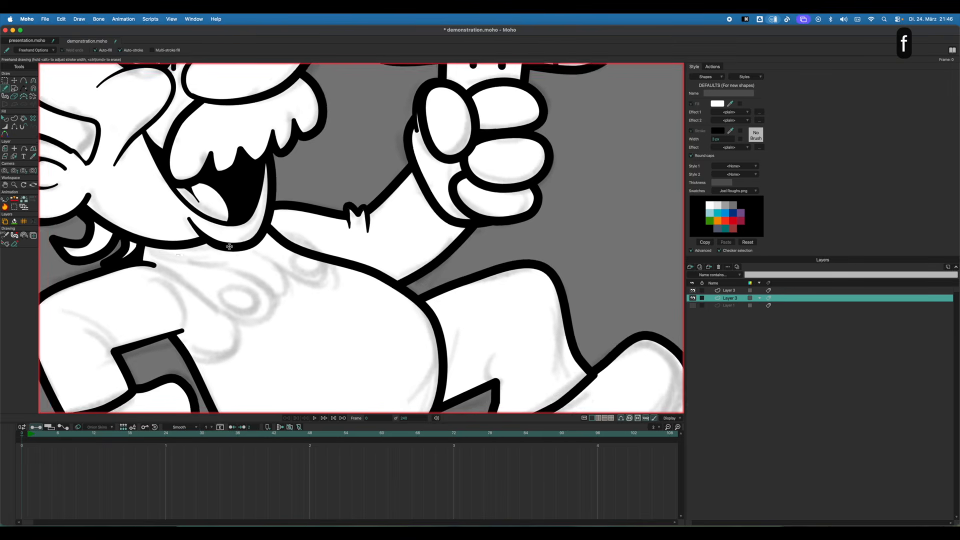
scroll(353, 228, "up", 5)
scroll(353, 228, "up", 5)
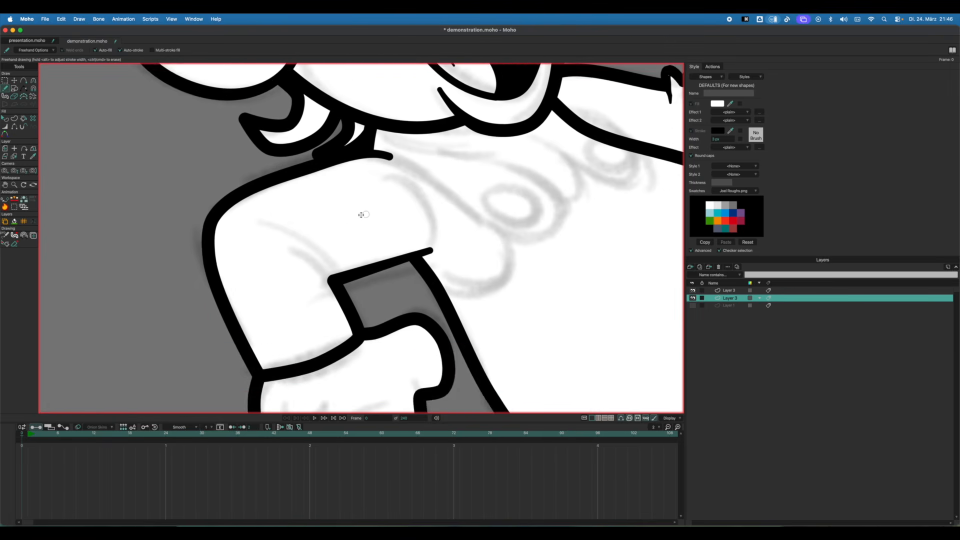
key("f")
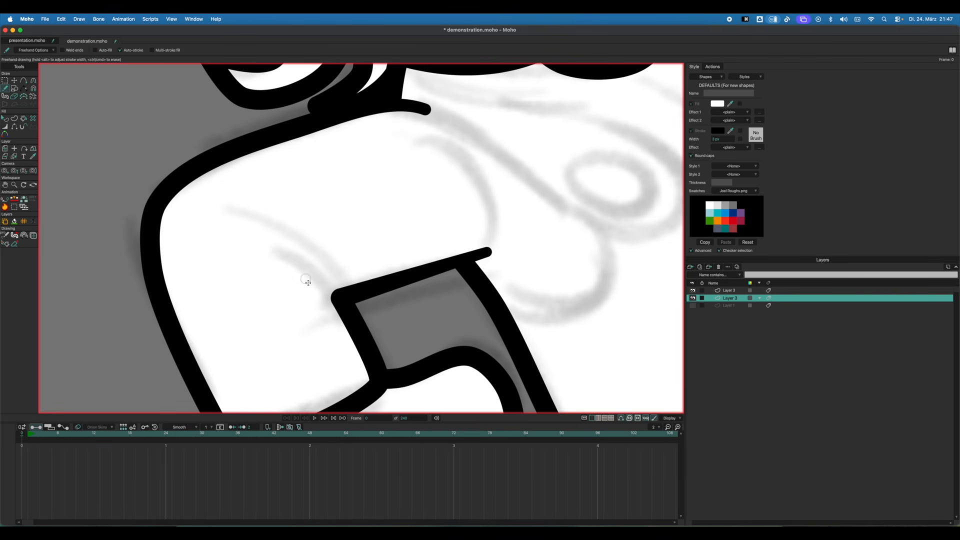
mouse_move(339, 298)
left_mouse_down()
mouse_move(328, 263)
mouse_move(234, 214)
mouse_move(340, 299)
mouse_move(308, 216)
left_mouse_up()
key("super+z")
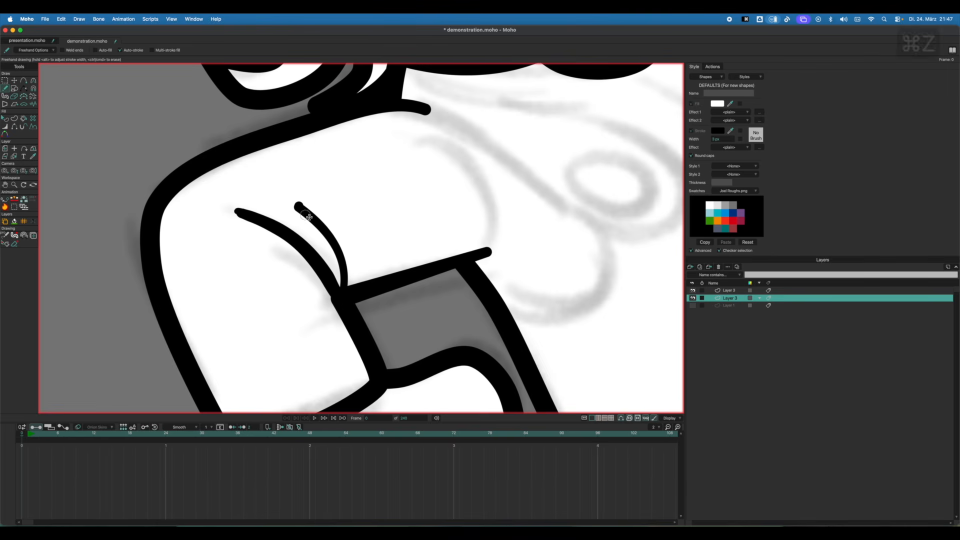
Draw a wavy freehand finger crease across the middle of the lowered glove.
scroll(397, 201, "down", 10)
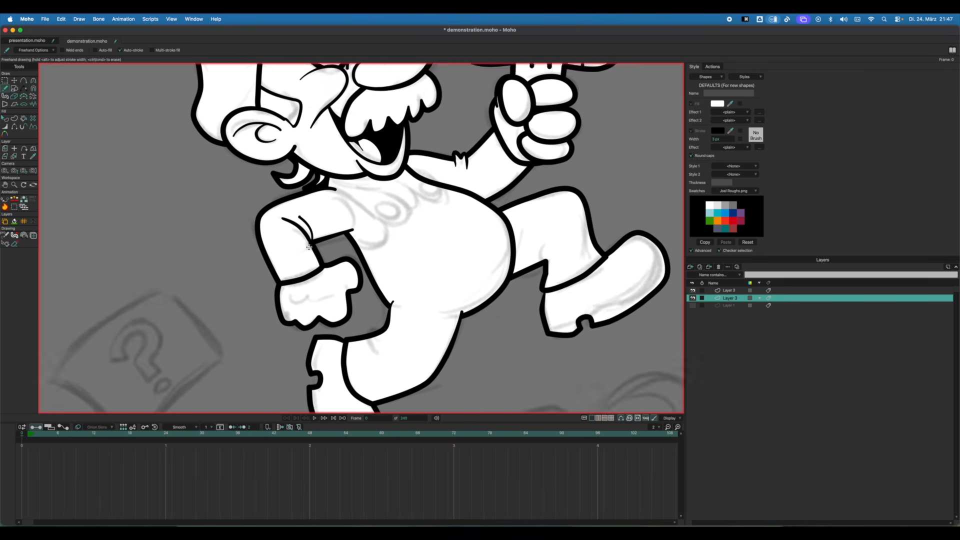
scroll(321, 232, "up", 10)
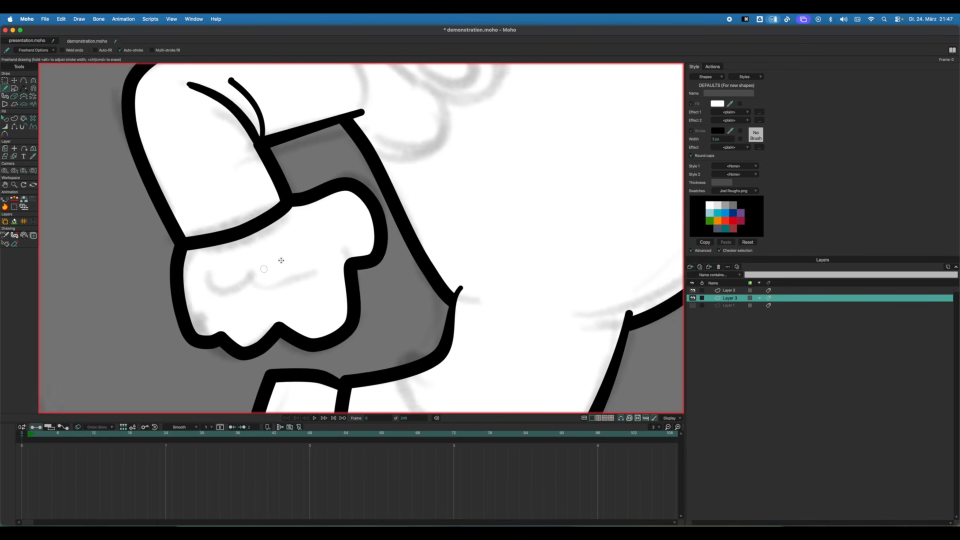
mouse_move(209, 277)
left_mouse_down()
mouse_move(247, 288)
mouse_move(318, 260)
left_mouse_up()
scroll(296, 239, "down", 4)
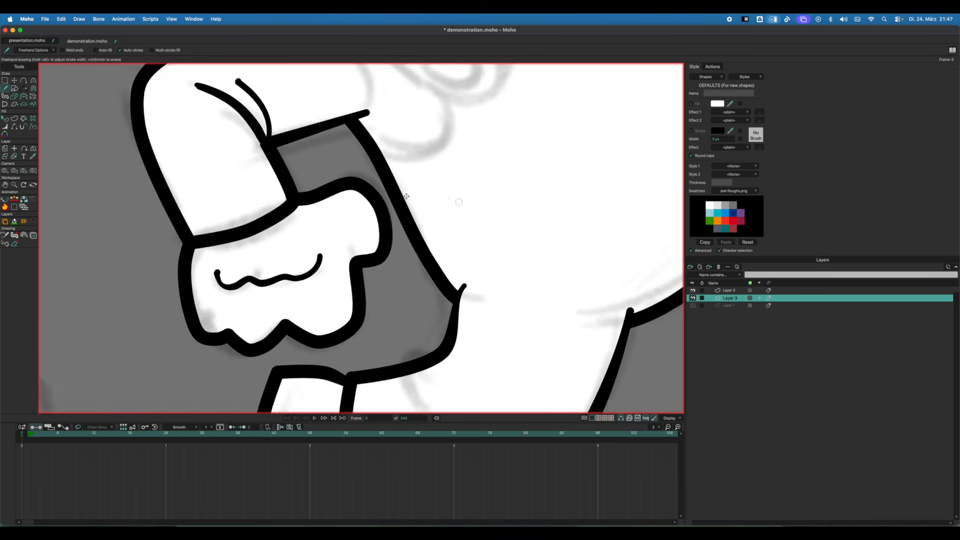
Draw an open freehand stroke extending the belly's lower edge inward above the leg, undoing the first attempt, and deselect its points.
scroll(296, 239, "down", 8)
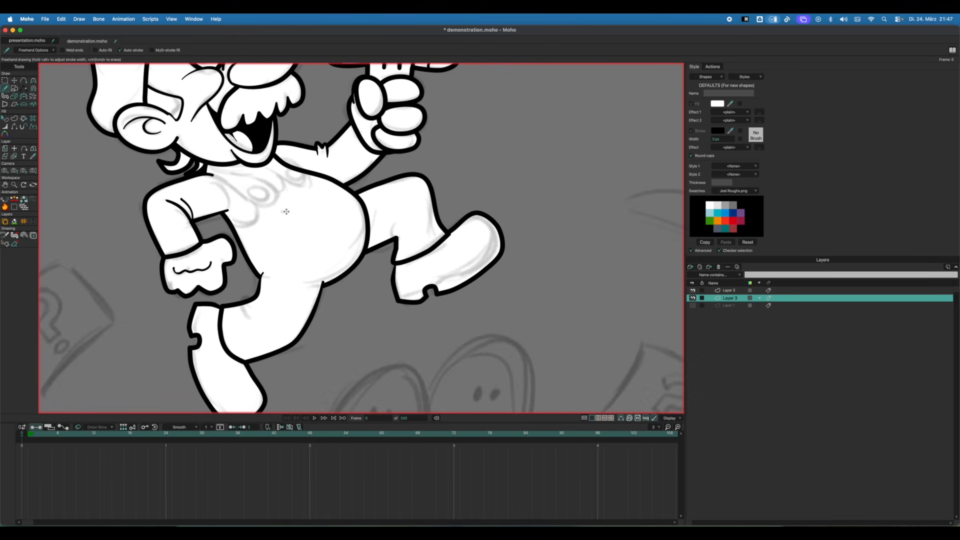
scroll(236, 229, "up", 3)
left_click_drag(236, 350, 288, 195)
scroll(326, 232, "up", 5)
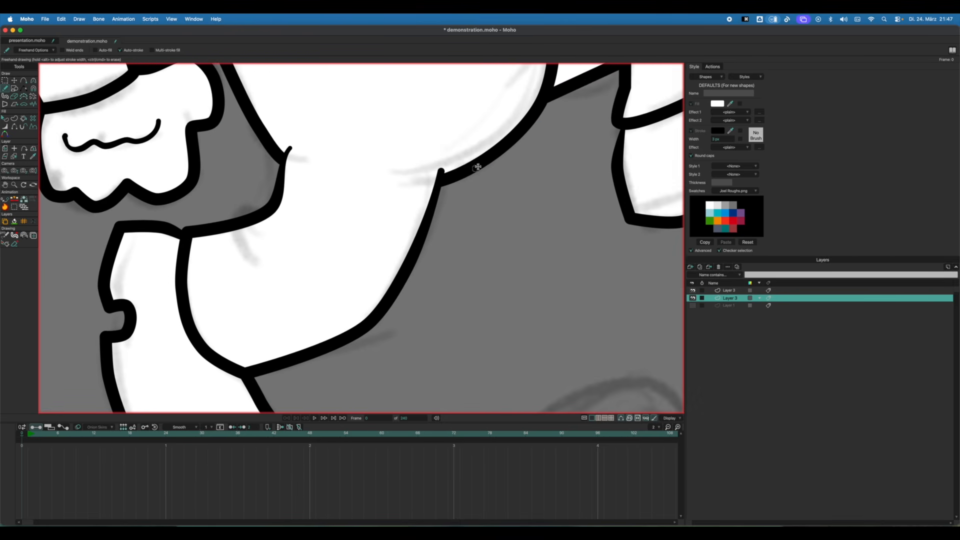
scroll(367, 238, "down", 2)
scroll(450, 177, "up", 1)
mouse_move(404, 185)
left_mouse_down()
mouse_move(433, 201)
mouse_move(291, 277)
mouse_move(309, 270)
left_mouse_up()
key("super+z")
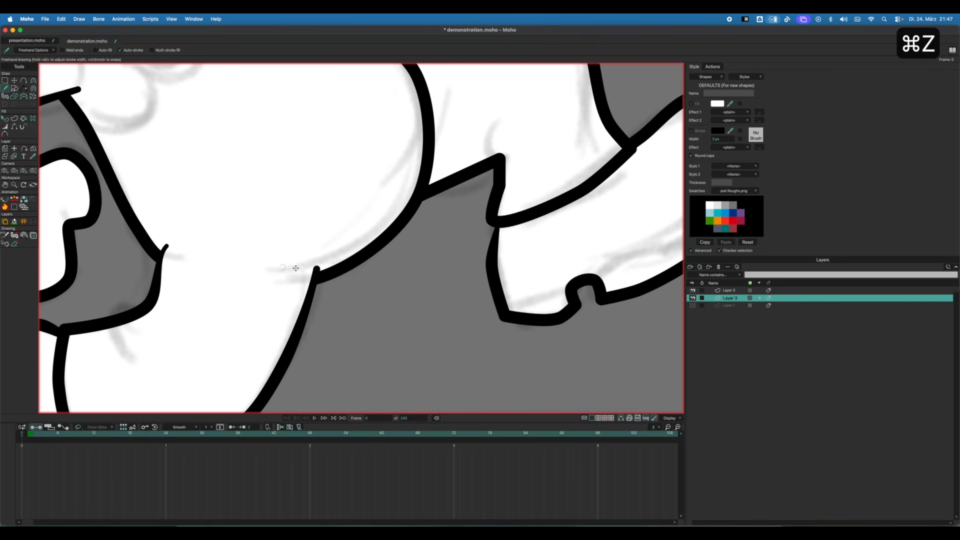
left_click_drag(316, 269, 206, 270)
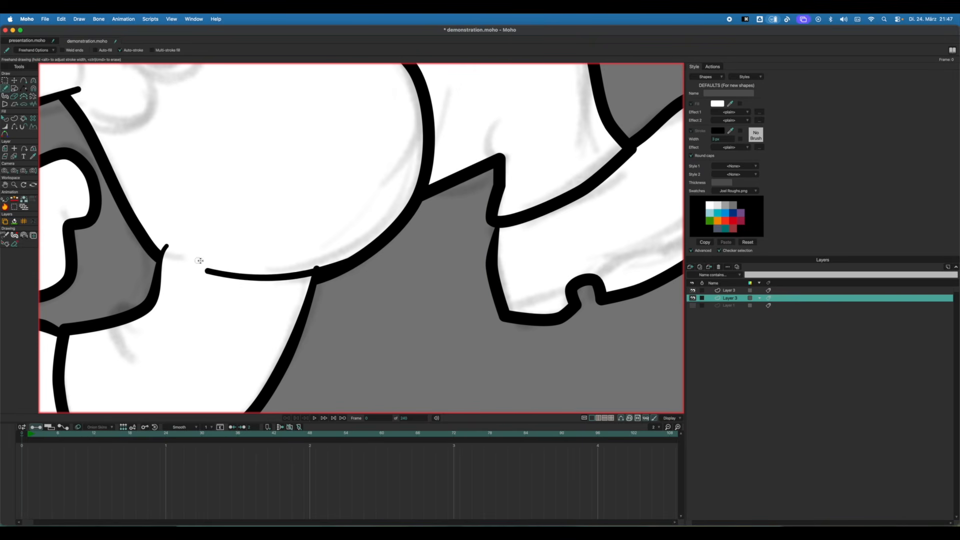
key("t")
key("Escape")
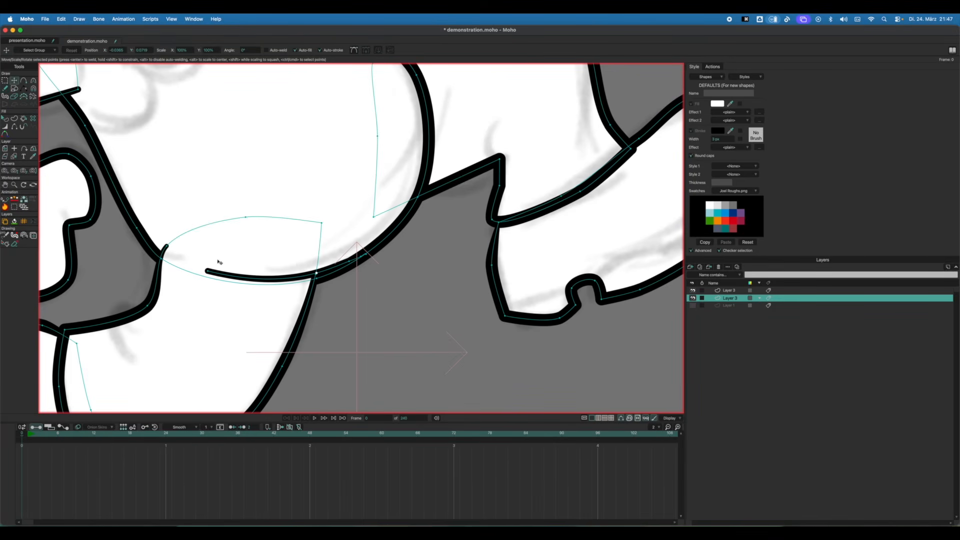
Taper the free end of the belly crease line to a fine point with the Line Width tool.
key("w")
left_click_drag(212, 273, 189, 278)
key("f")
scroll(291, 300, "down", 10)
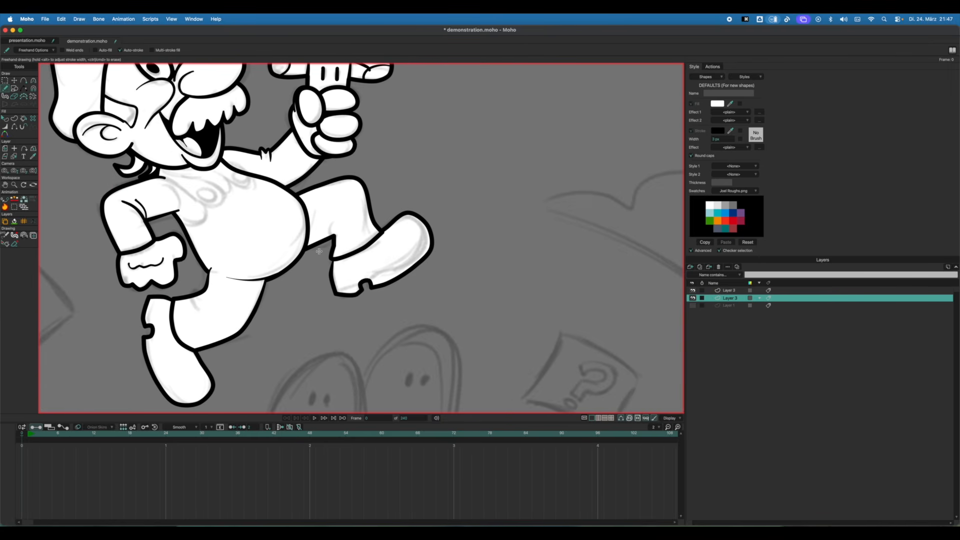
left_click_drag(315, 255, 387, 249)
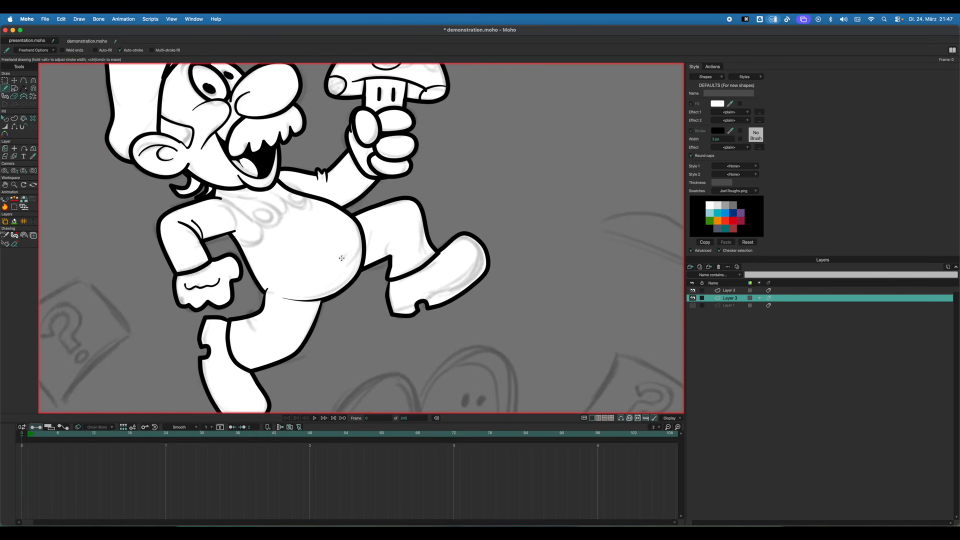
scroll(342, 258, "up", 10)
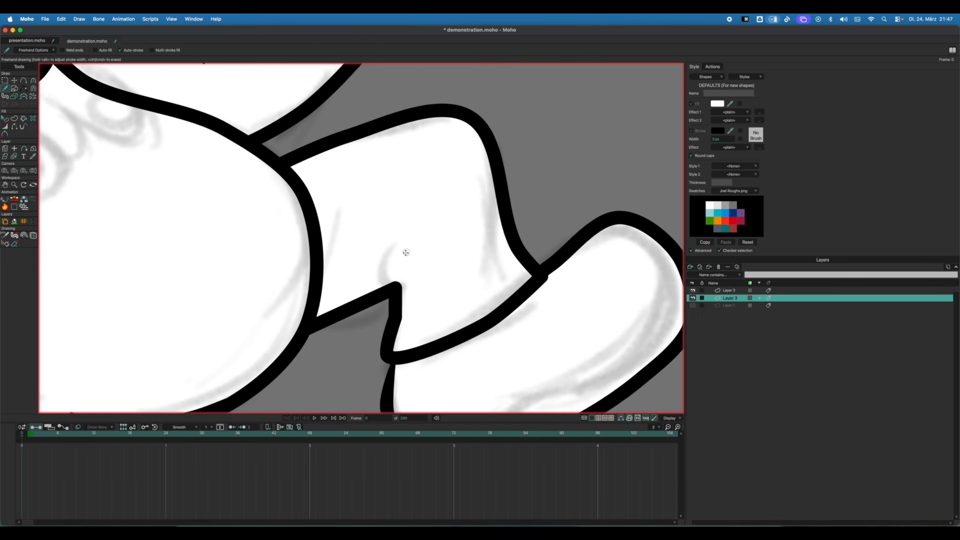
mouse_move(406, 253)
left_mouse_down()
mouse_move(366, 254)
mouse_move(351, 225)
left_mouse_up()
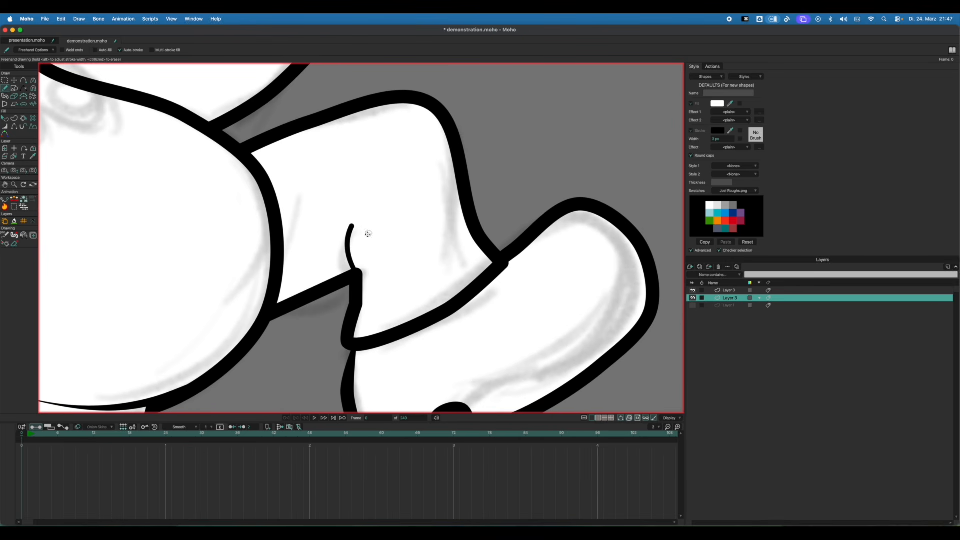
key("super+z")
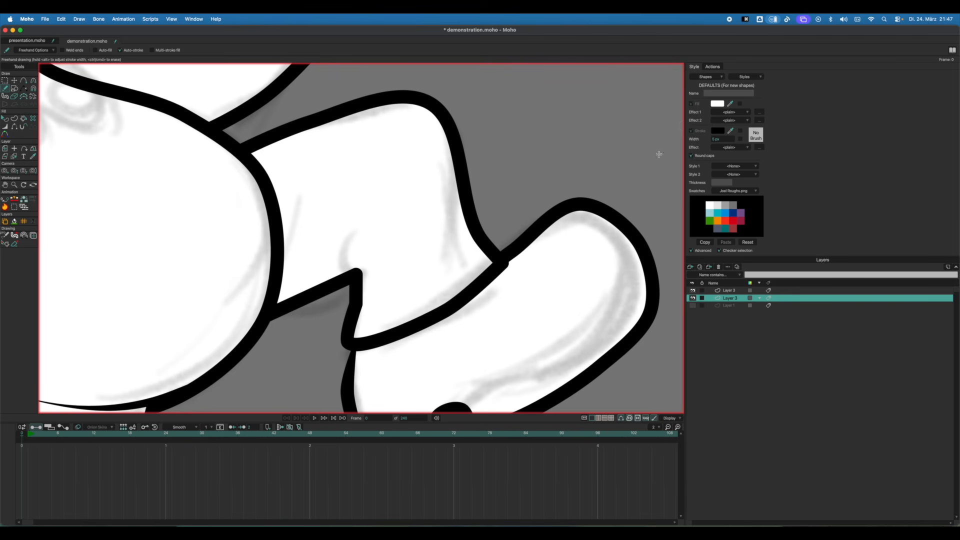
left_click_drag(359, 231, 355, 274)
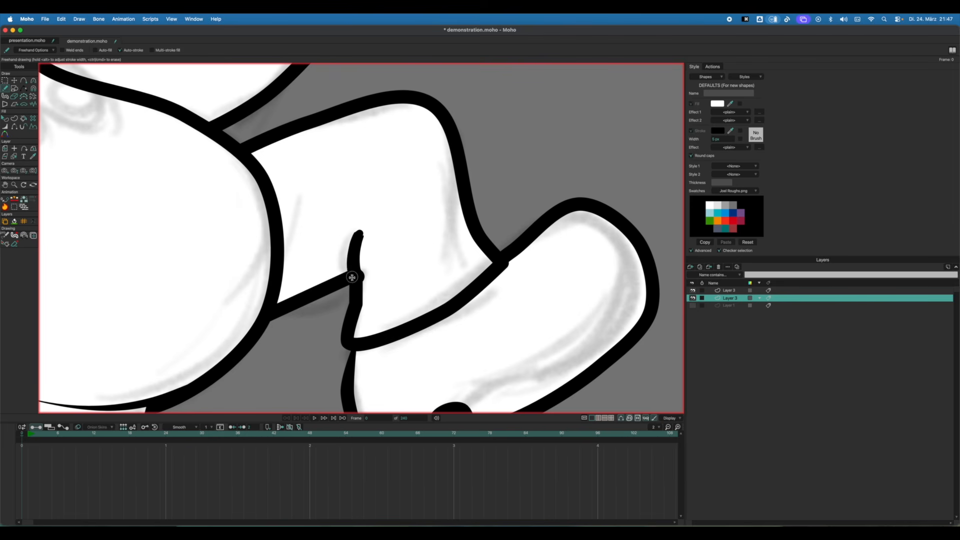
key("super+z")
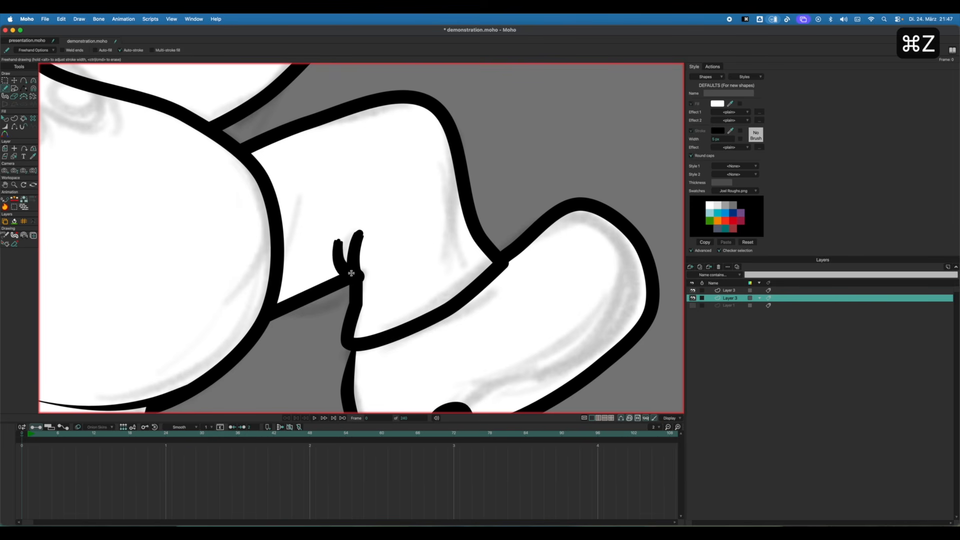
scroll(394, 229, "down", 8)
scroll(315, 255, "up", 5)
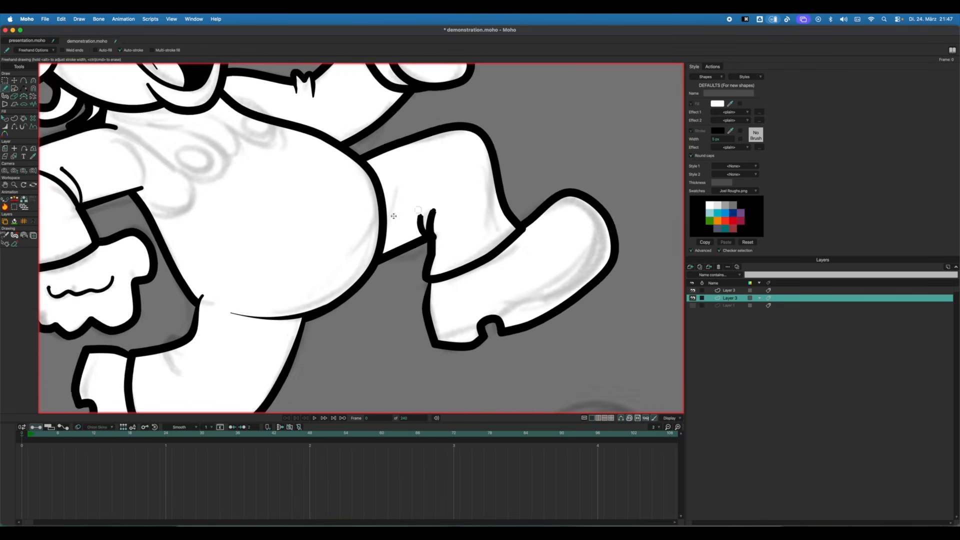
scroll(394, 216, "up", 3)
key("super+z")
key("super+z")
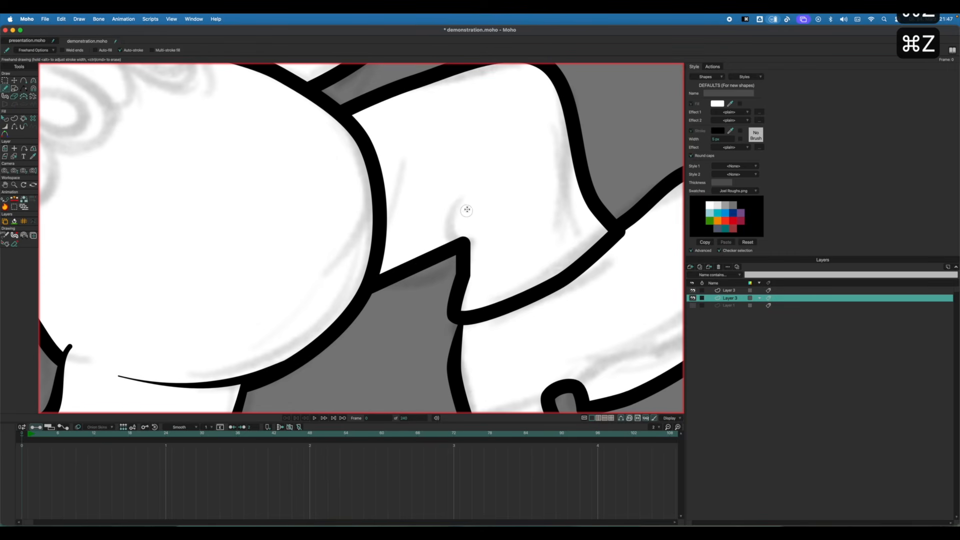
Draw two short freehand fold strokes, one longer and one shorter, rising from the inner knee corner of the raised leg at 5 px width.
left_click_drag(470, 198, 463, 243)
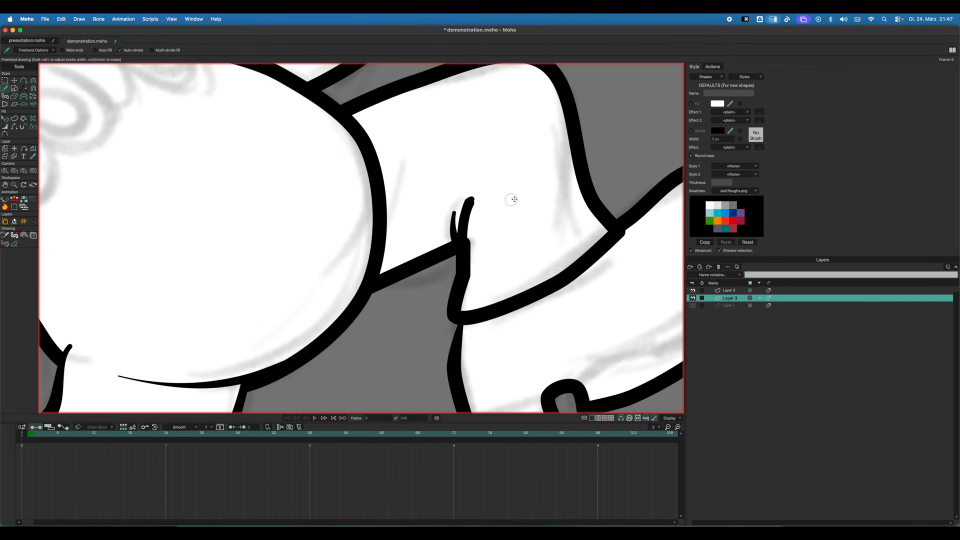
scroll(349, 260, "down", 5)
scroll(191, 317, "up", 4)
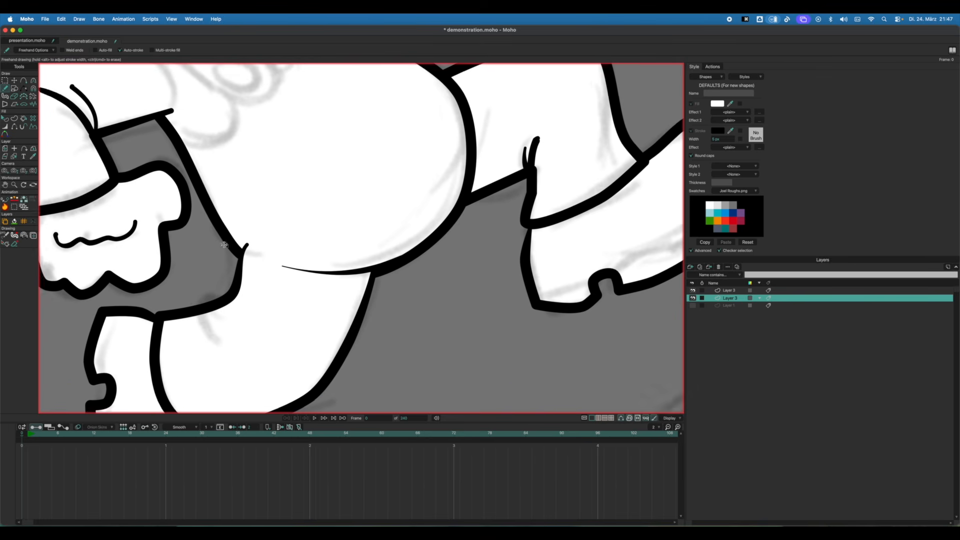
Draw a small filled fold on the inner edge of the lowered leg's thigh, reshape its end point, and delete the surplus point.
key("f")
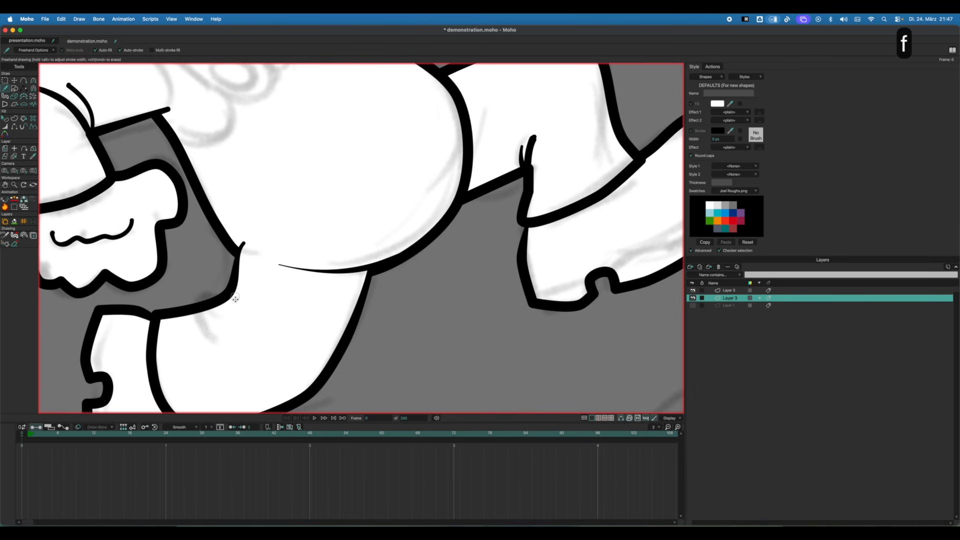
mouse_move(235, 299)
left_mouse_down()
mouse_move(233, 290)
mouse_move(232, 312)
left_mouse_up()
key("t")
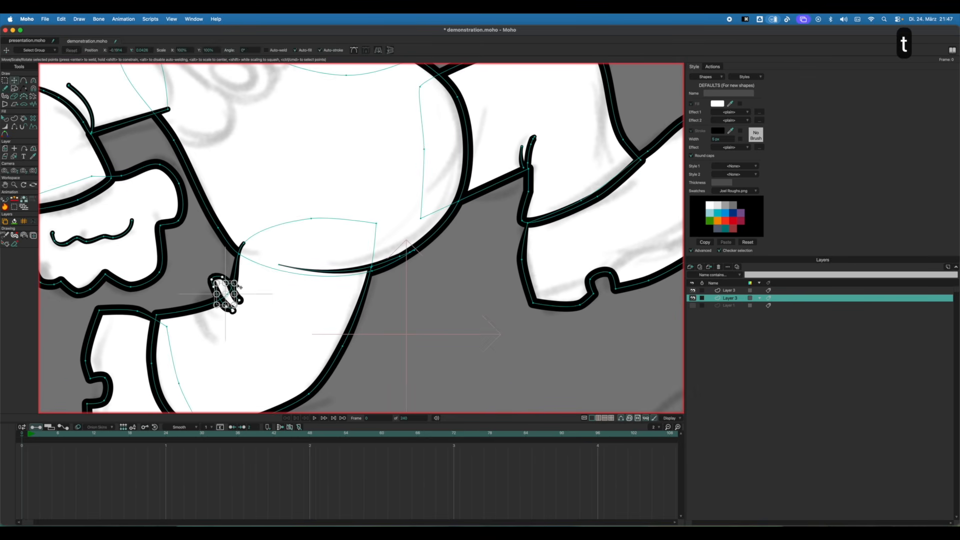
left_click_drag(220, 300, 245, 302)
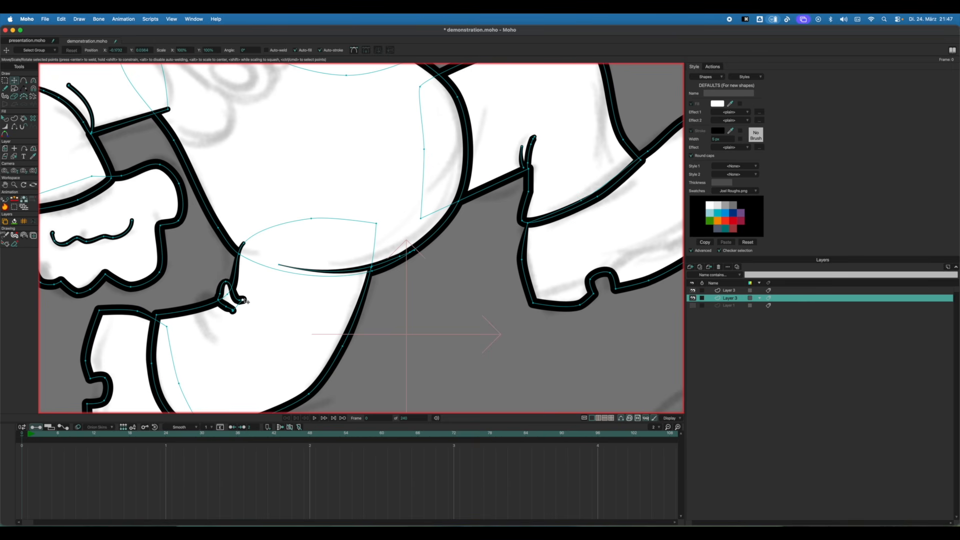
key("BackSpace")
key("BackSpace")
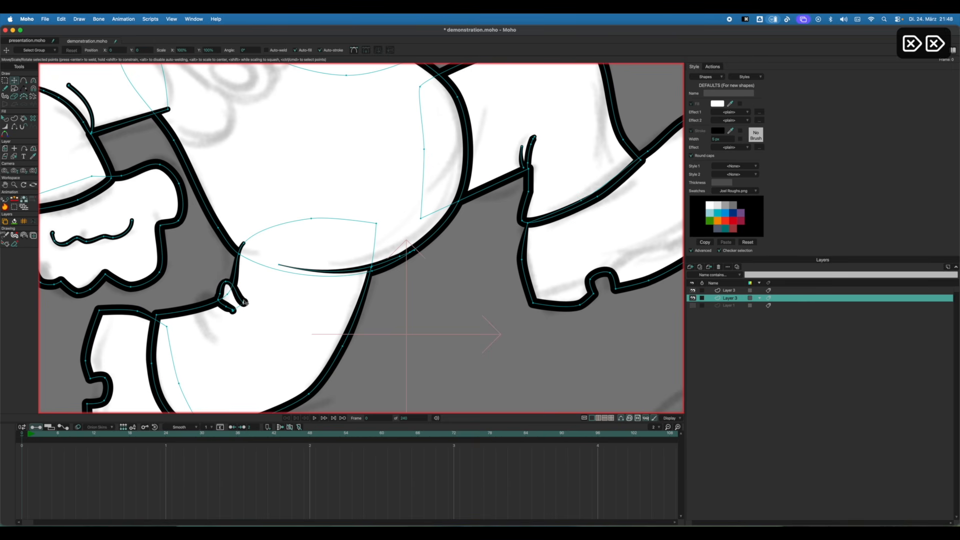
Draw a closed, filled freehand oval under the character's chin, following the sketched neckline.
key("f")
scroll(252, 277, "down", 2)
scroll(380, 231, "down", 6)
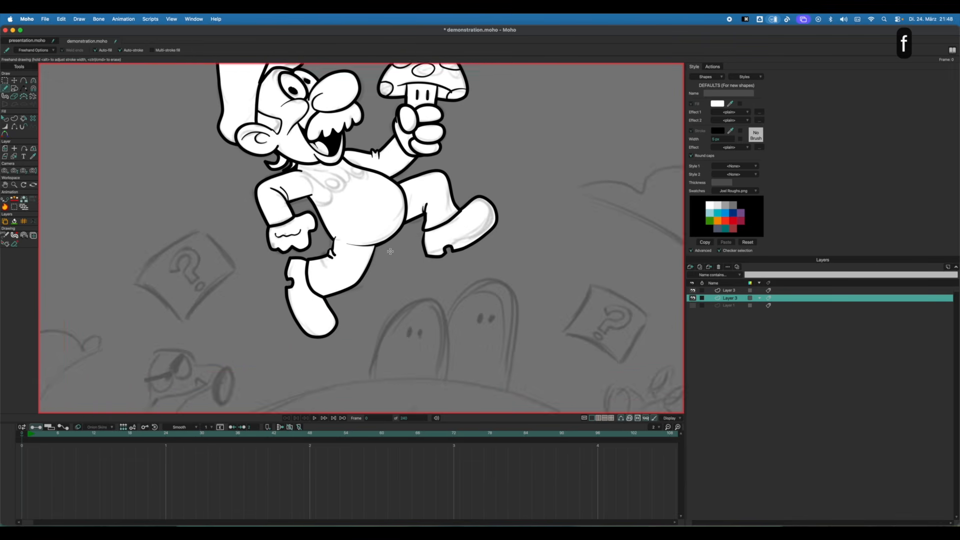
left_click_drag(390, 251, 298, 290)
scroll(277, 211, "up", 1)
scroll(277, 210, "up", 8)
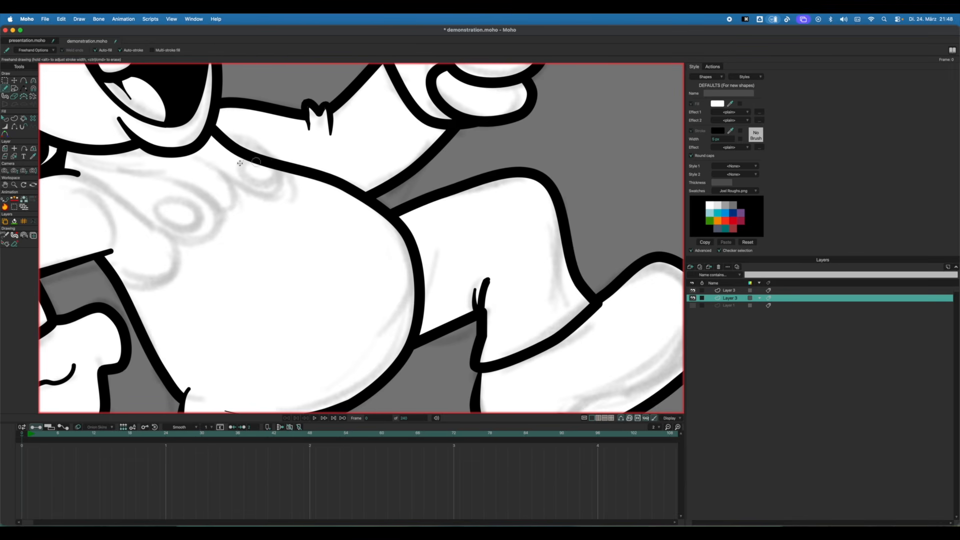
key("f")
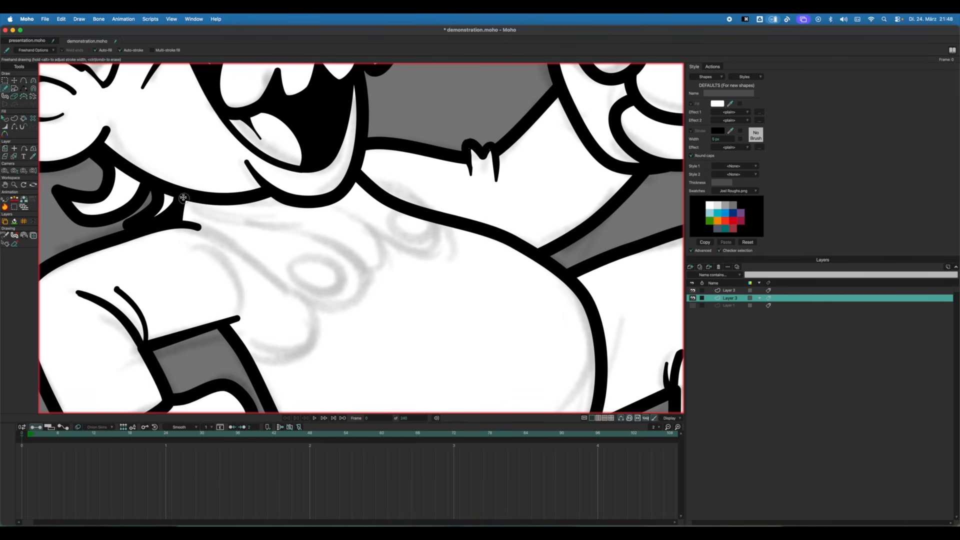
mouse_move(190, 200)
left_mouse_down()
mouse_move(305, 210)
mouse_move(320, 173)
mouse_move(279, 143)
mouse_move(217, 137)
mouse_move(180, 174)
mouse_move(187, 193)
left_mouse_up()
Restack the new neck oval so it sits behind the head but in front of the torso.
key("q")
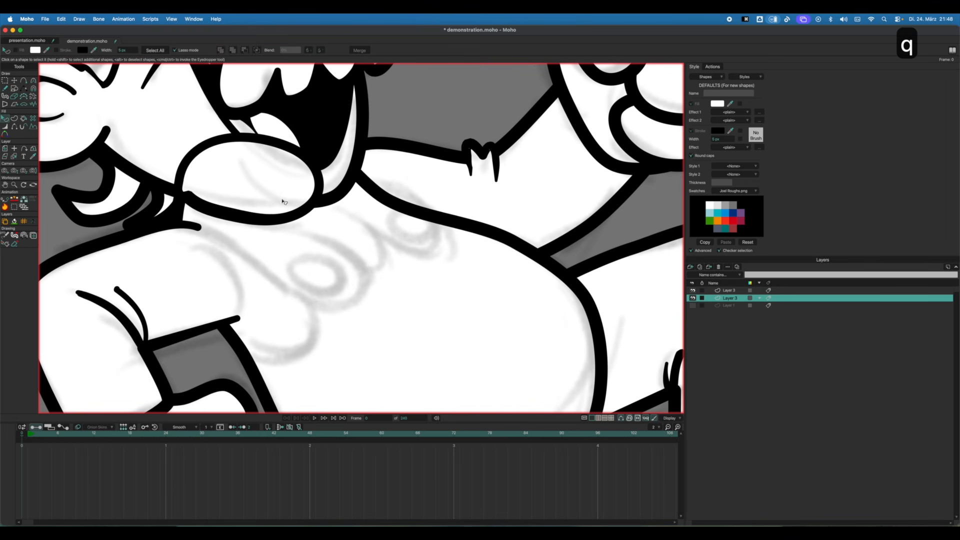
left_click(292, 203)
key("shift+Down")
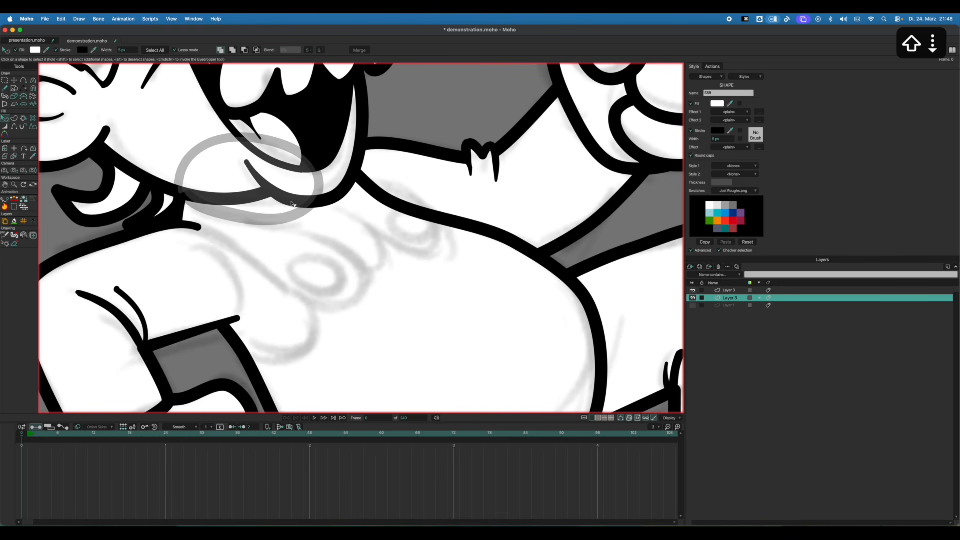
key("Up")
key("Up")
key("Up")
key("Up")
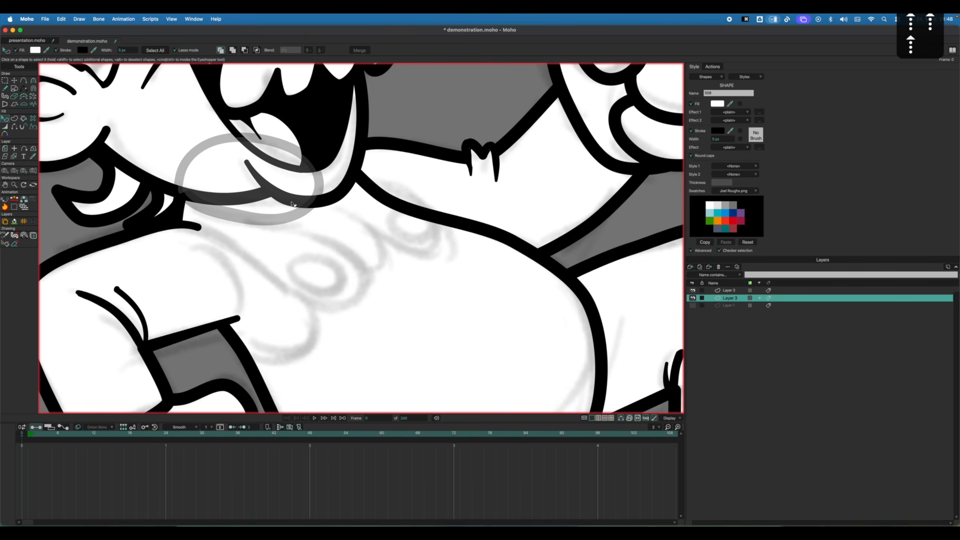
left_click(292, 203)
key("Delete")
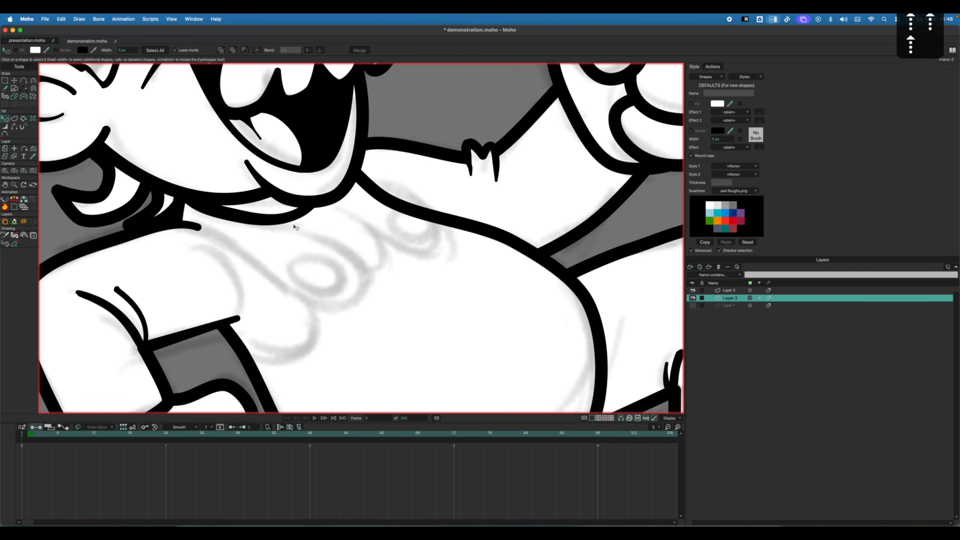
Draw a long filled teardrop flap from the neck diagonally across the chest and lower it in the shape stacking order.
key("f")
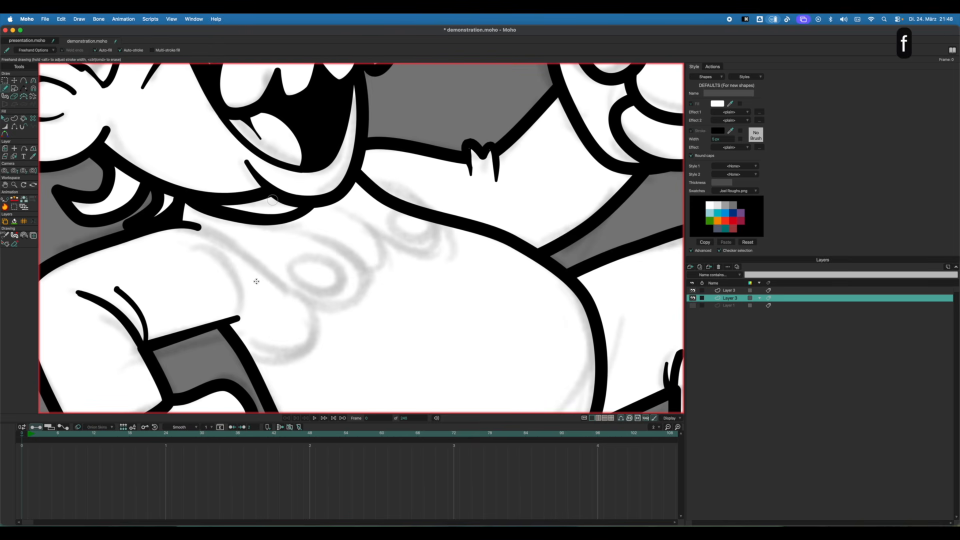
mouse_move(187, 223)
left_mouse_down()
mouse_move(316, 303)
mouse_move(369, 291)
mouse_move(347, 249)
mouse_move(289, 221)
mouse_move(193, 202)
mouse_move(182, 218)
mouse_move(199, 228)
left_mouse_up()
key("q")
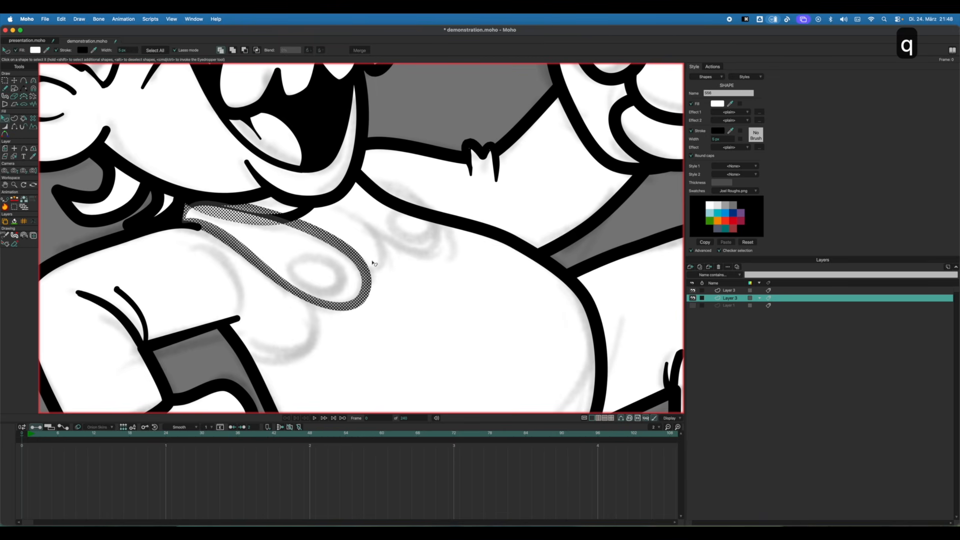
key("Down")
key("Down")
key("Down")
key("Down")
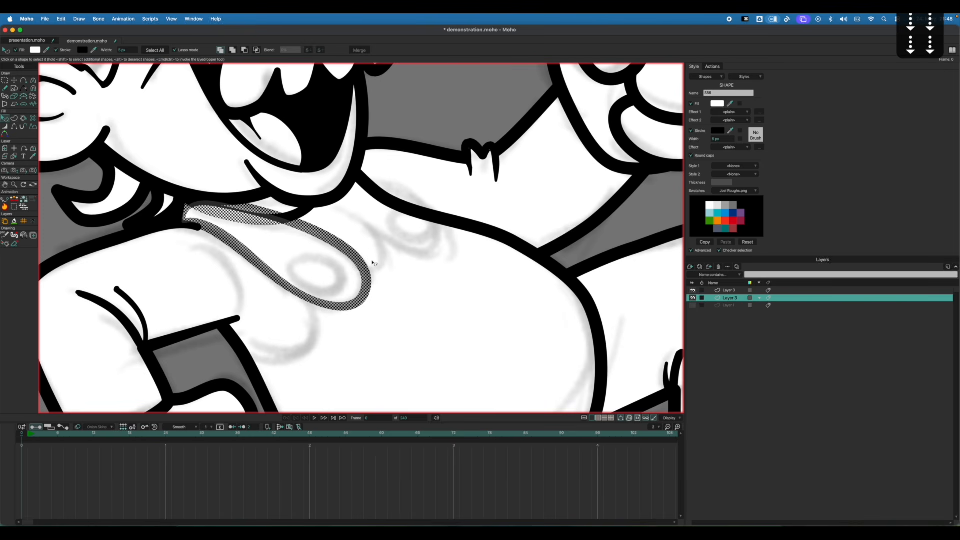
left_click(422, 129)
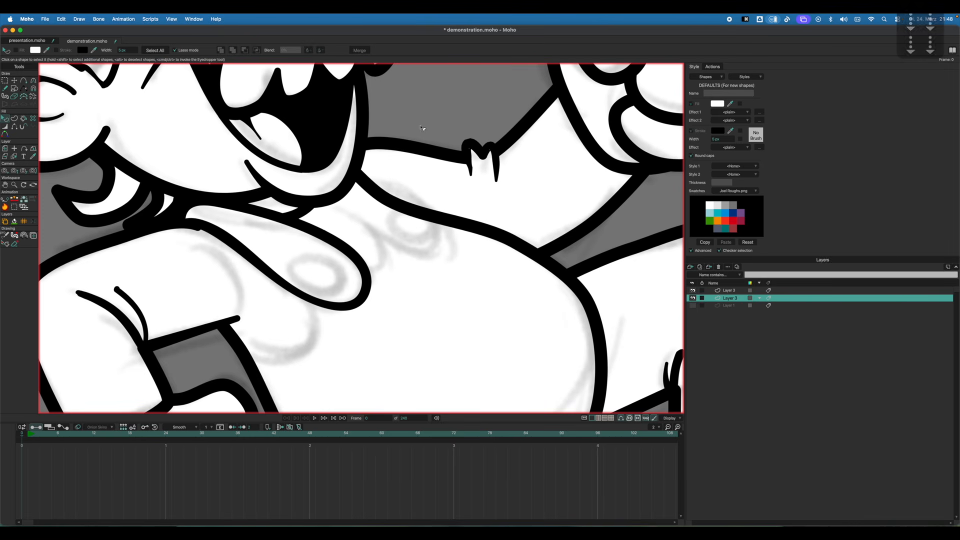
Reshape the teardrop flap by moving its curve points, straightening its lower edge and narrowing its rounded tip.
left_click_drag(325, 270, 311, 227)
key("t")
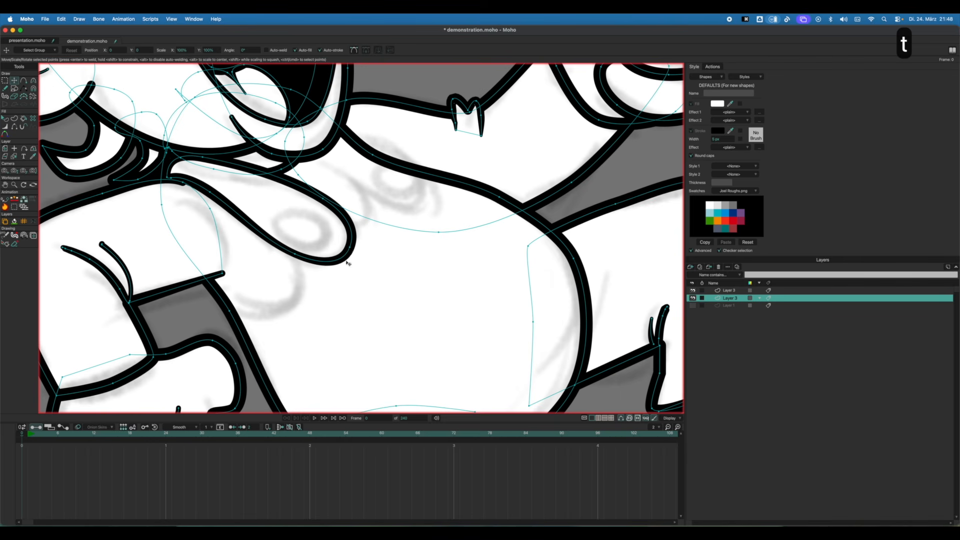
key("Escape")
left_click_drag(349, 263, 284, 250)
left_click_drag(222, 204, 219, 190)
left_click_drag(280, 259, 270, 267)
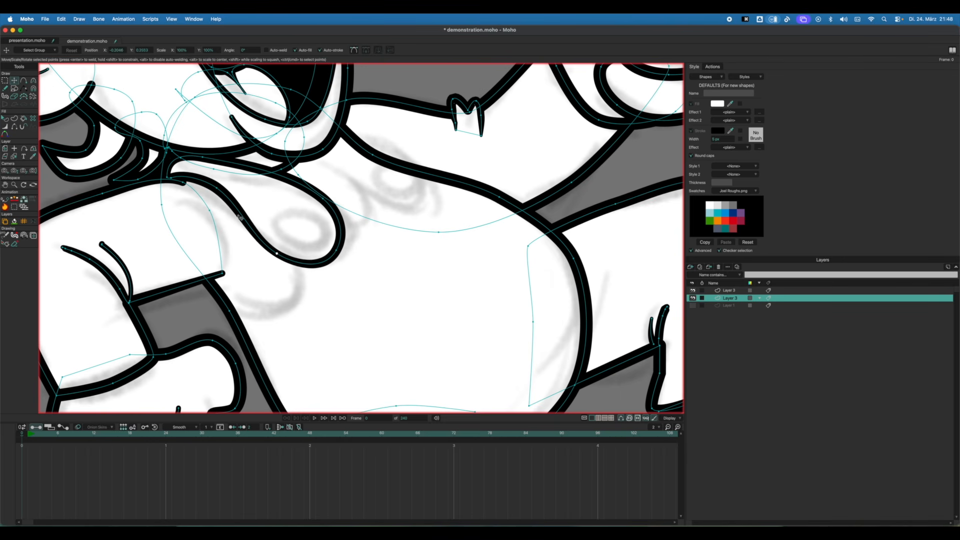
left_click_drag(218, 190, 219, 196)
left_click_drag(338, 253, 343, 252)
left_click_drag(281, 253, 290, 244)
left_click_drag(341, 250, 331, 262)
left_click_drag(324, 200, 327, 210)
left_click_drag(288, 244, 286, 245)
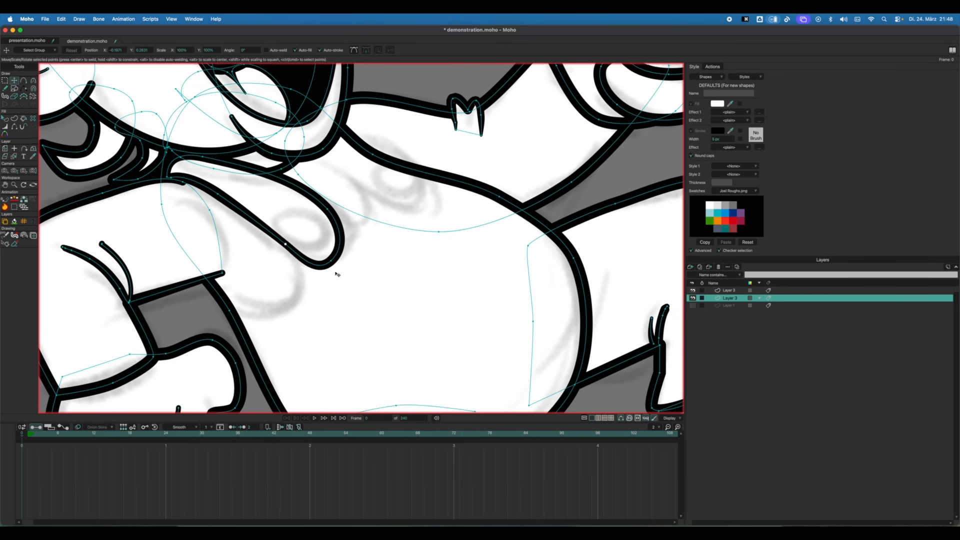
Draw a second filled, rounded flap from the neck down over the armpit, beside the first flap.
scroll(334, 265, "down", 5)
key("f")
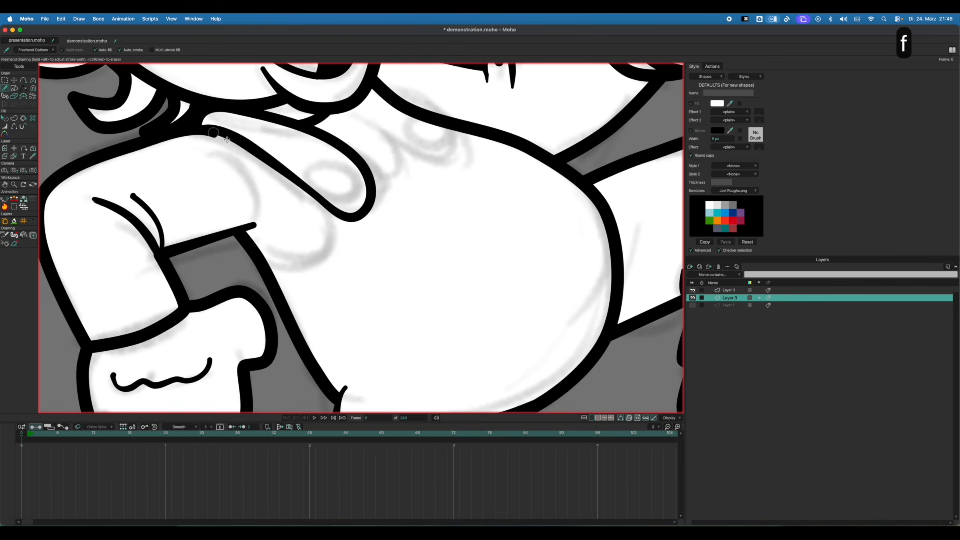
mouse_move(220, 135)
left_mouse_down()
mouse_move(258, 135)
mouse_move(298, 163)
mouse_move(326, 209)
mouse_move(326, 242)
mouse_move(296, 268)
mouse_move(267, 261)
mouse_move(191, 170)
mouse_move(223, 122)
left_mouse_up()
Restack the second flap so it sits behind the first flap and the arm but in front of the torso.
key("q")
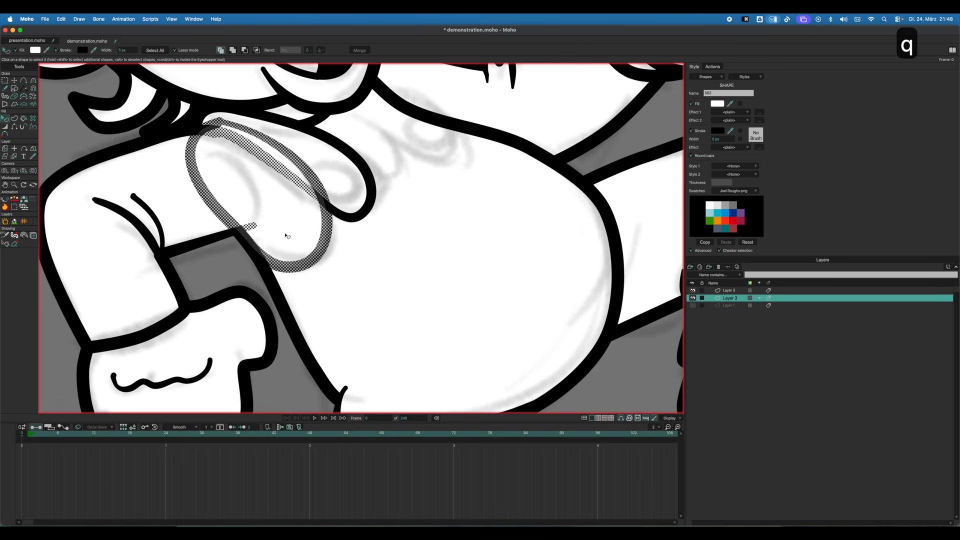
key("shift+Page_Down")
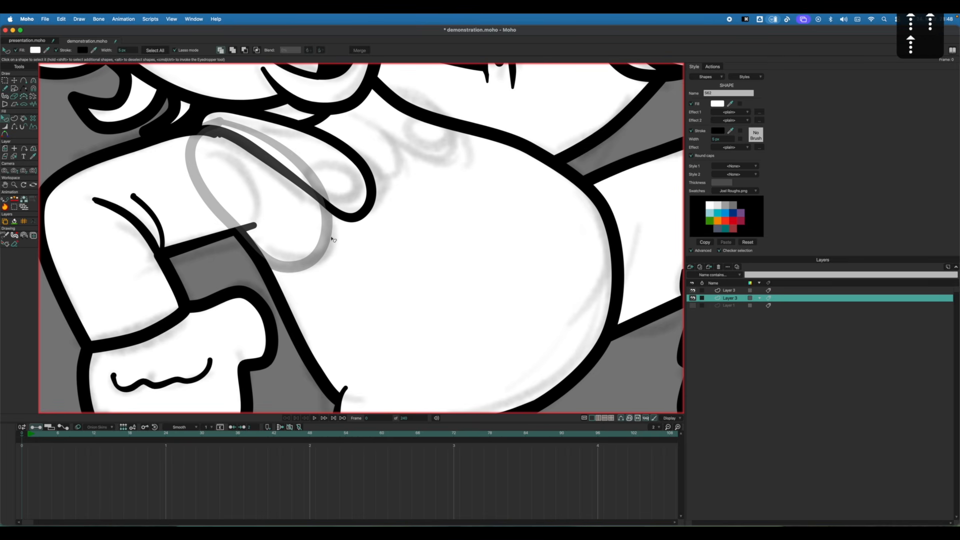
left_click(332, 239)
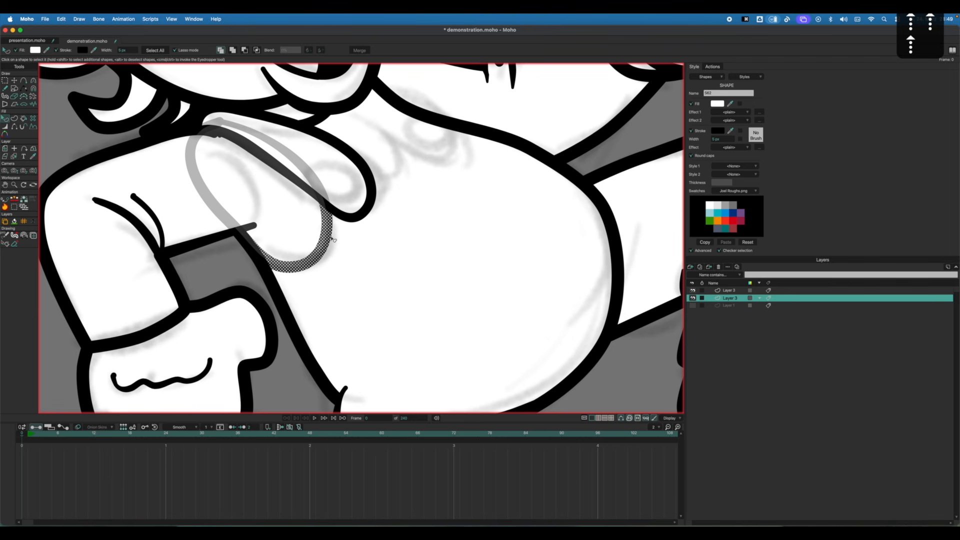
key("Delete")
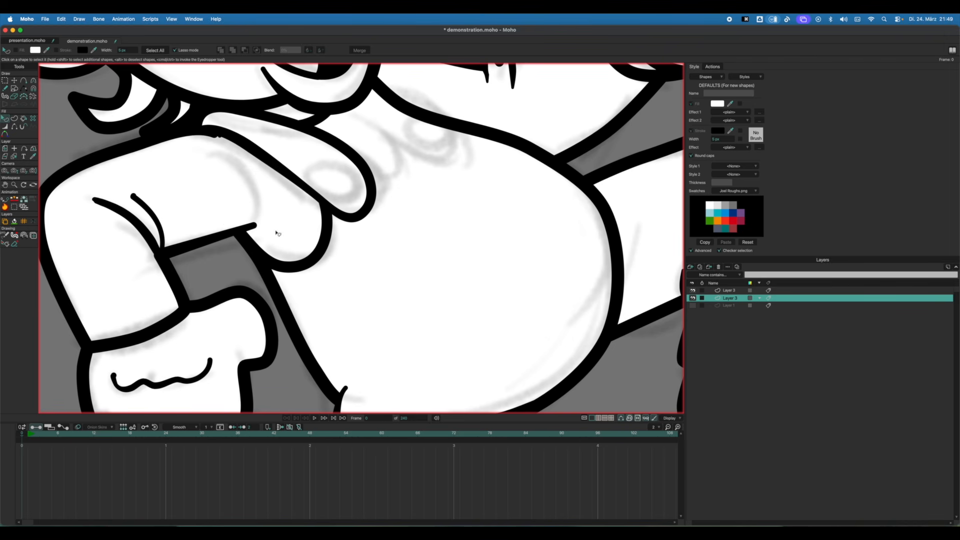
scroll(242, 253, "down", 3)
scroll(242, 240, "up", 5)
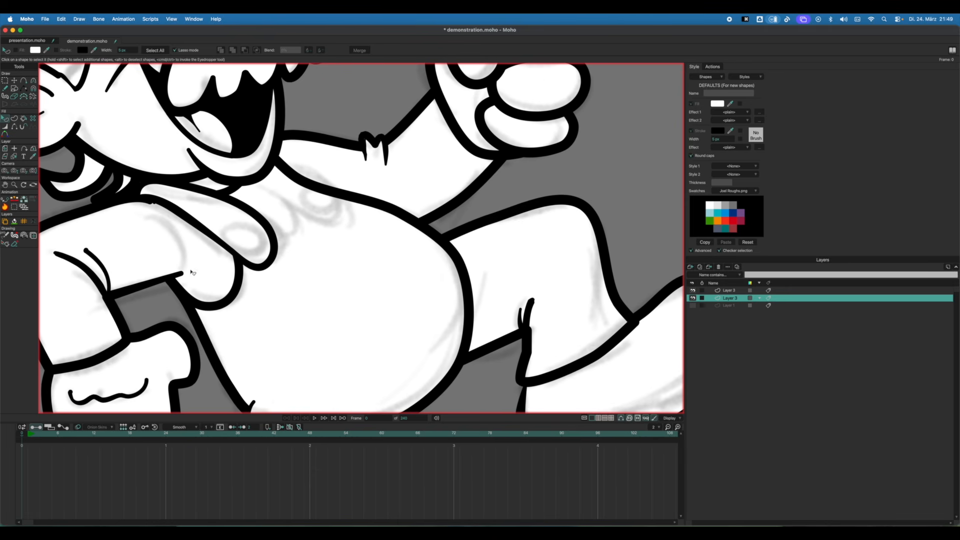
Draw a filled, rounded collar shape below the chin, overlapping the upper edge of the teardrop flap.
scroll(254, 233, "up", 5)
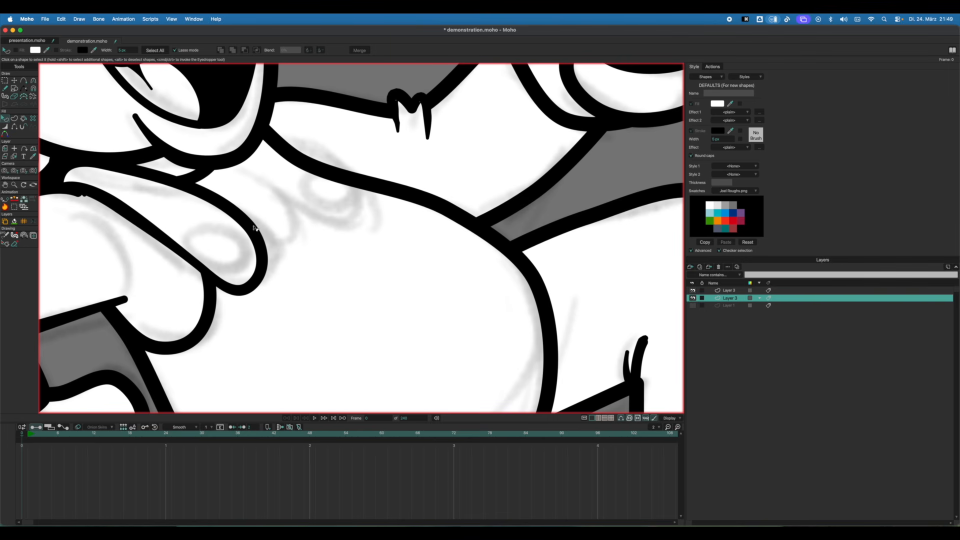
key("a")
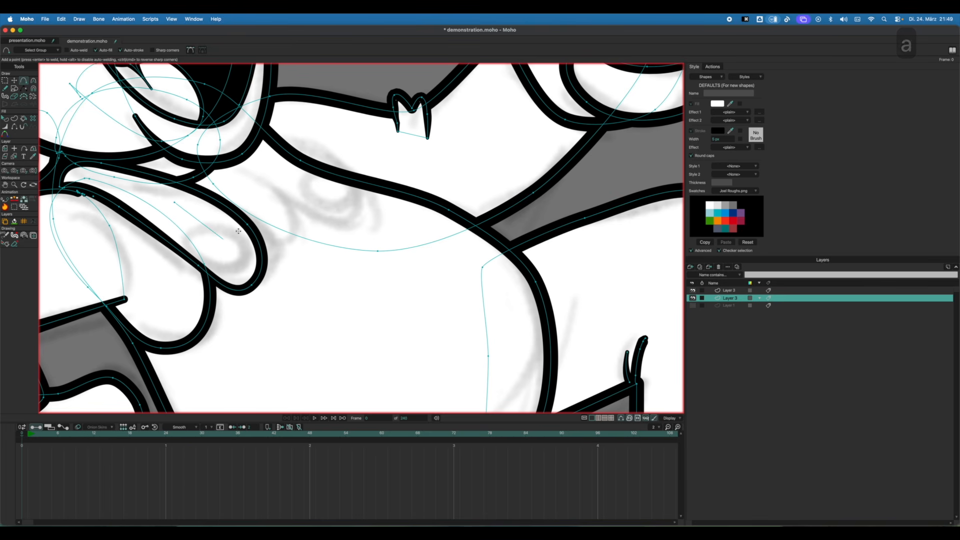
key("super+z")
key("f")
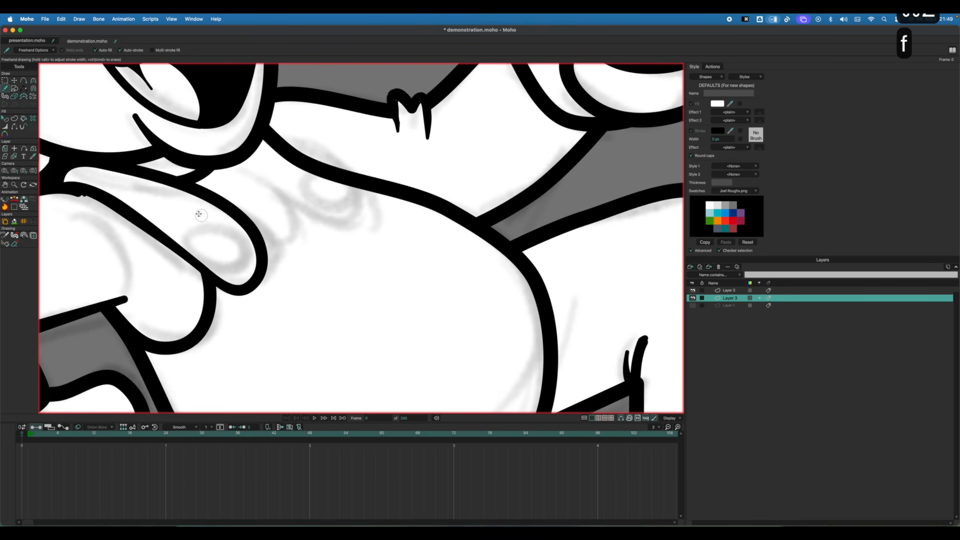
mouse_move(197, 213)
left_mouse_down()
mouse_move(253, 244)
mouse_move(295, 223)
mouse_move(277, 180)
mouse_move(247, 165)
mouse_move(191, 161)
mouse_move(174, 182)
mouse_move(187, 212)
mouse_move(213, 227)
mouse_move(232, 220)
left_mouse_up()
key("q")
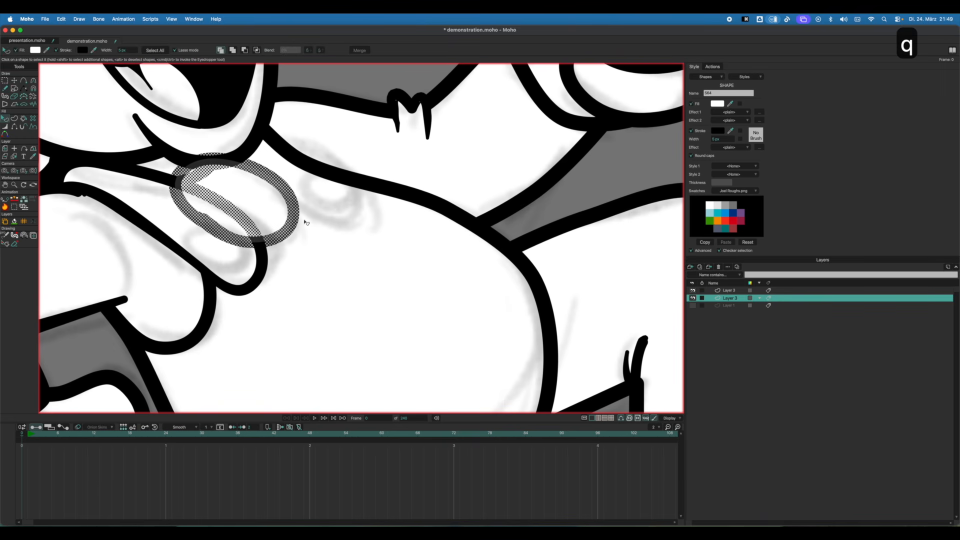
Restack the rounded collar shape so it sits behind the chin and teardrop flap but in front of the torso.
key("Down")
key("Down")
key("Down")
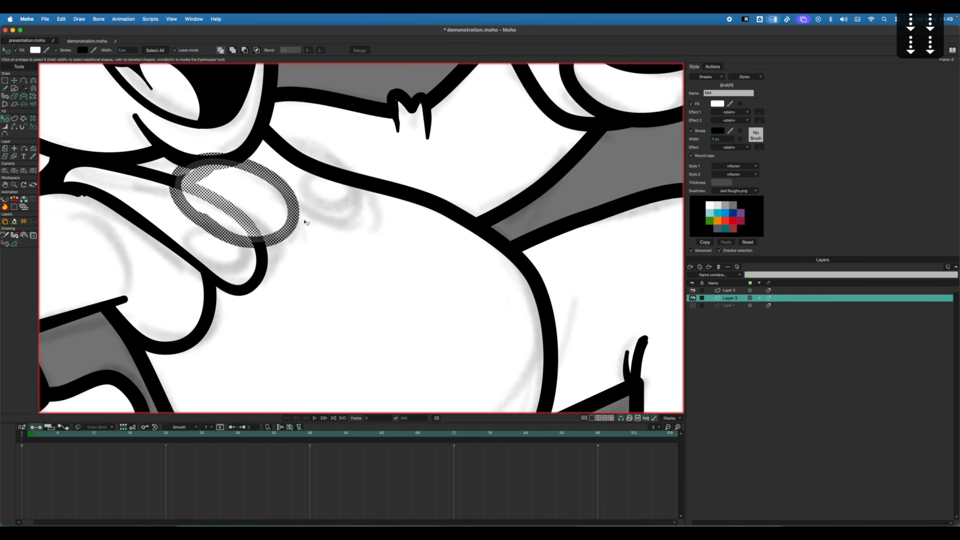
key("Down")
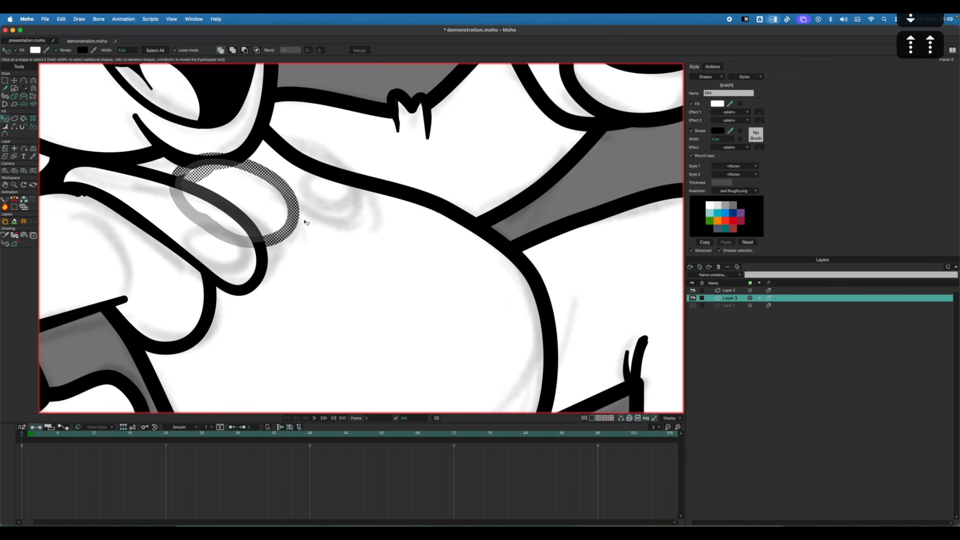
key("Down")
key("Down")
key("shift+Down")
key("Up")
key("Up")
key("Up")
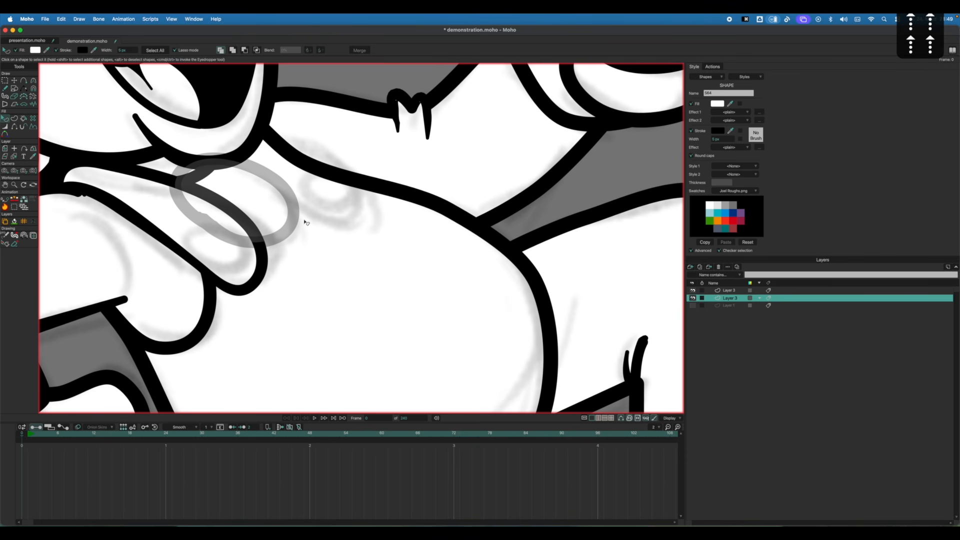
key("Up")
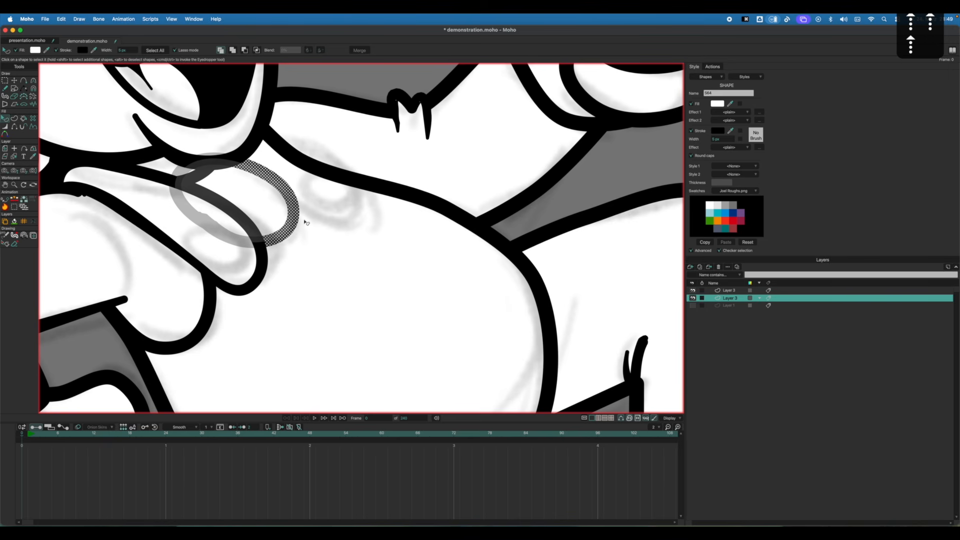
key("Down")
key("Up")
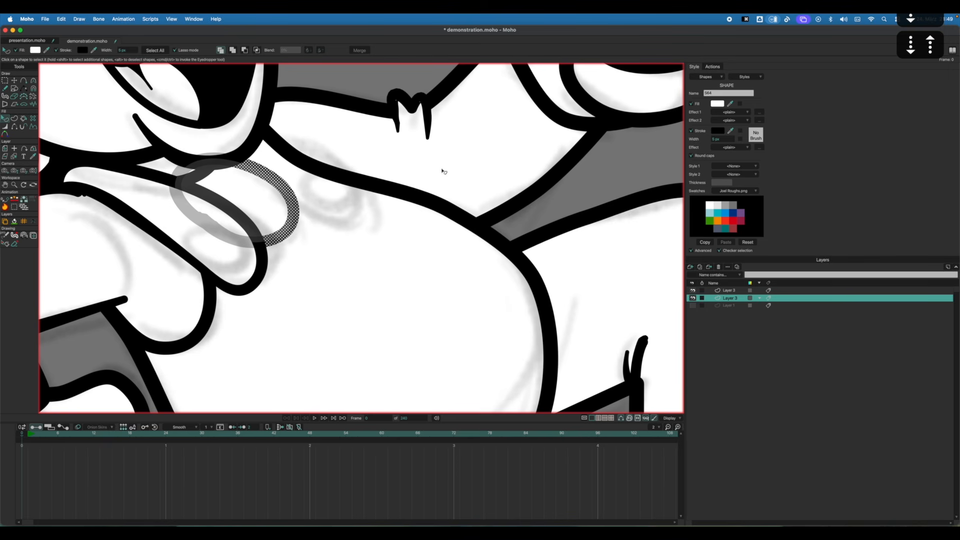
left_click(572, 204)
Duplicate the teardrop flap and move the copy past the collar shape to the far side of the chest.
key("t")
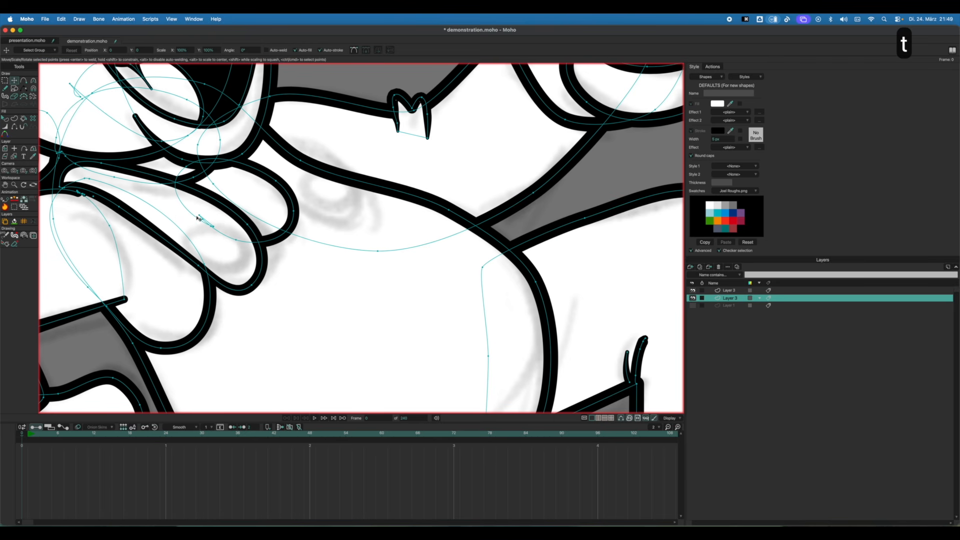
double_click(196, 234)
key("super+c")
key("super+v")
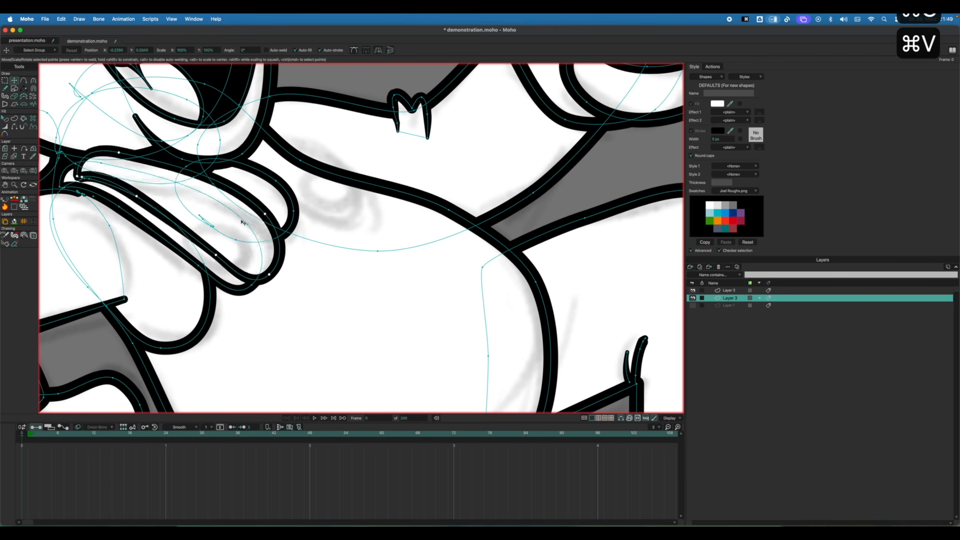
left_click_drag(211, 239, 323, 194)
Restack the duplicated flap behind the head but in front of the torso and the raised arm.
key("q")
left_click(340, 210)
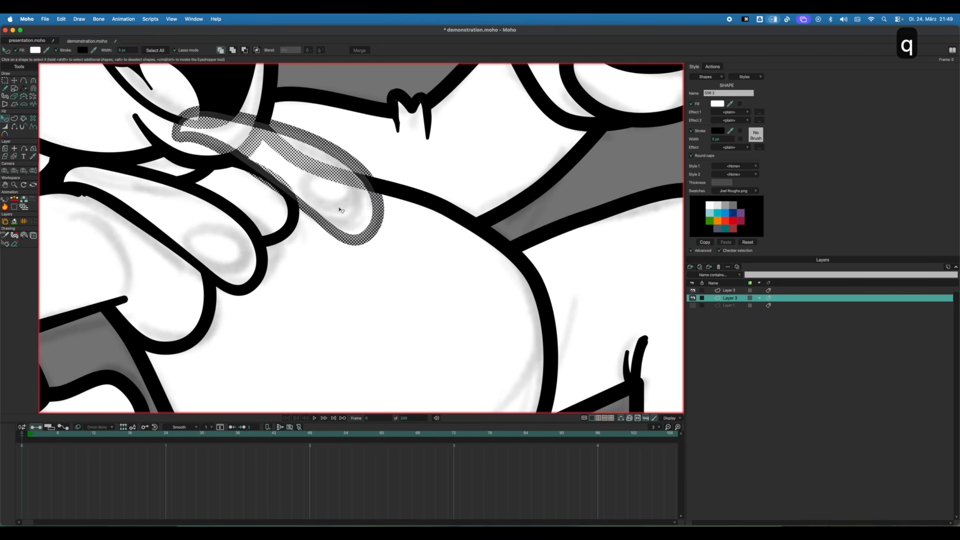
key("shift+Down")
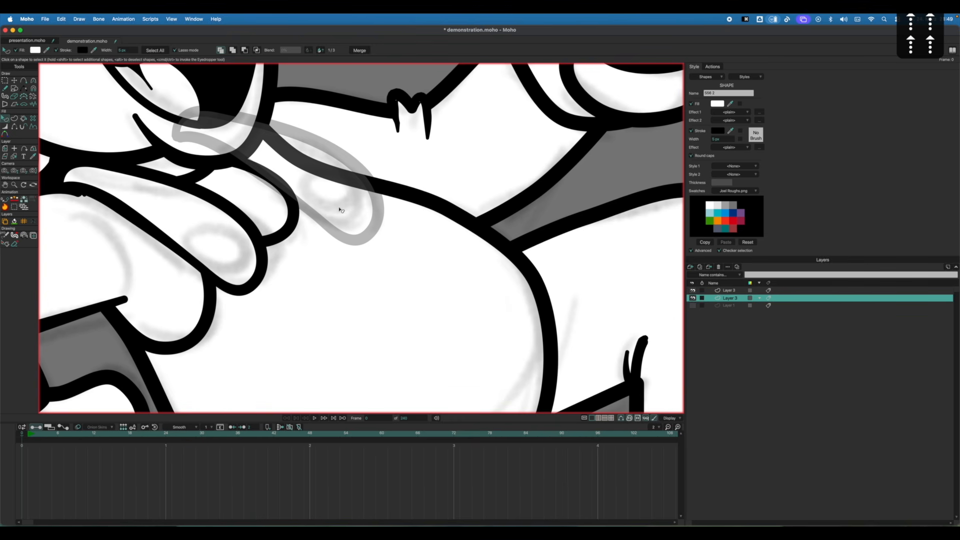
key("Up")
key("Up")
key("Up")
key("Up")
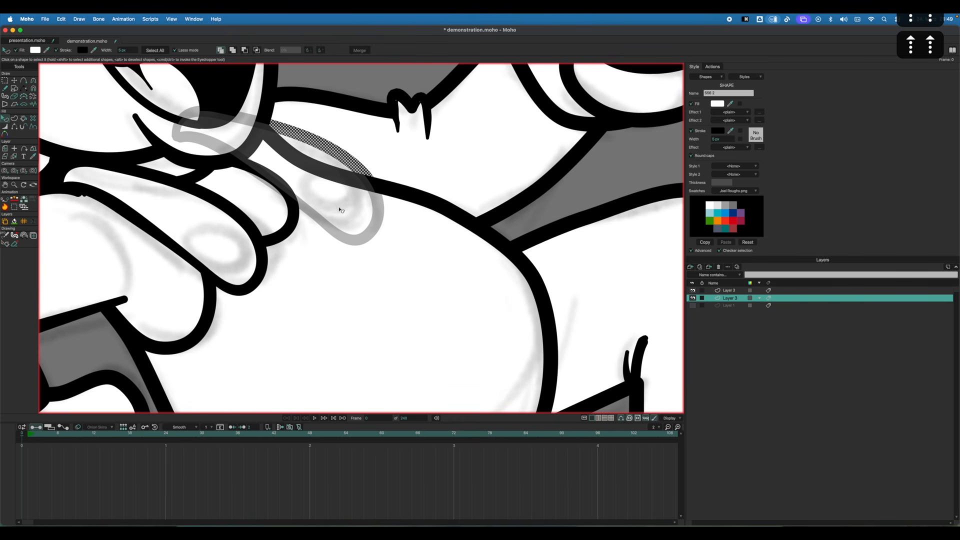
key("Up")
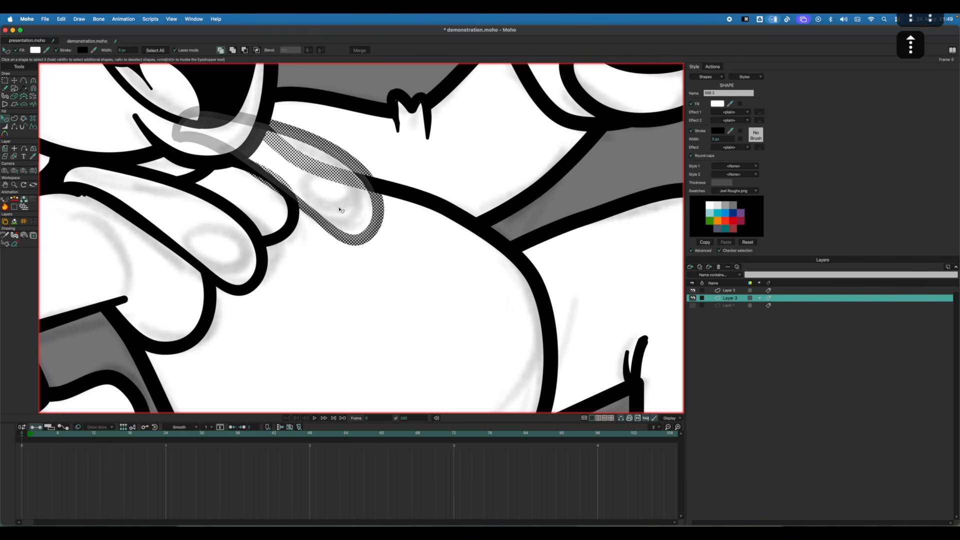
key("Up")
key("Escape")
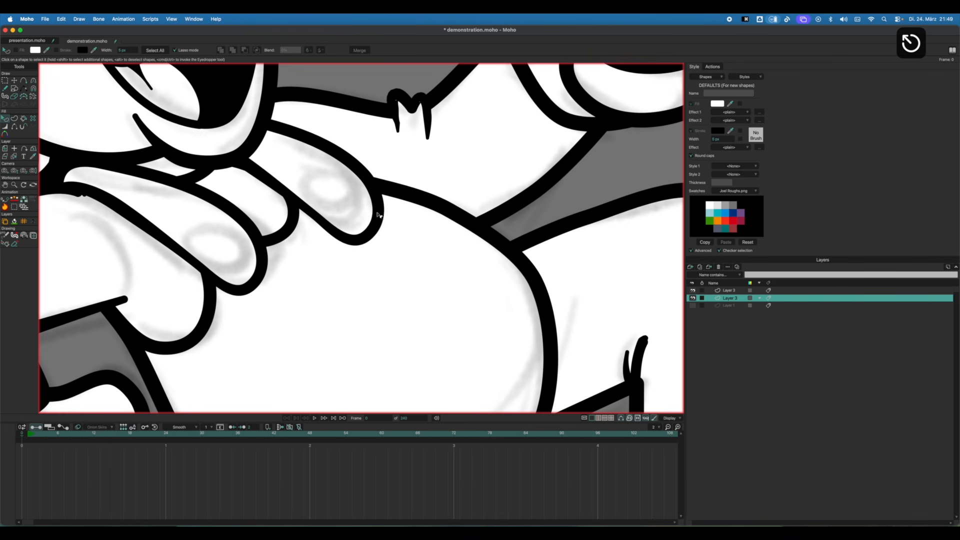
Reshape the duplicated flap by moving its curve points, shortening and narrowing its rounded tip to match the sketch.
key("t")
key("Escape")
left_click_drag(367, 236, 359, 215)
left_click_drag(364, 174, 353, 178)
left_click_drag(315, 215, 359, 215)
left_click_drag(356, 177, 352, 175)
left_click_drag(313, 205, 308, 208)
Draw a filled oval button on the teardrop flap's rounded end and adjust its outline to follow the tip.
key("f")
scroll(329, 200, "down", 5)
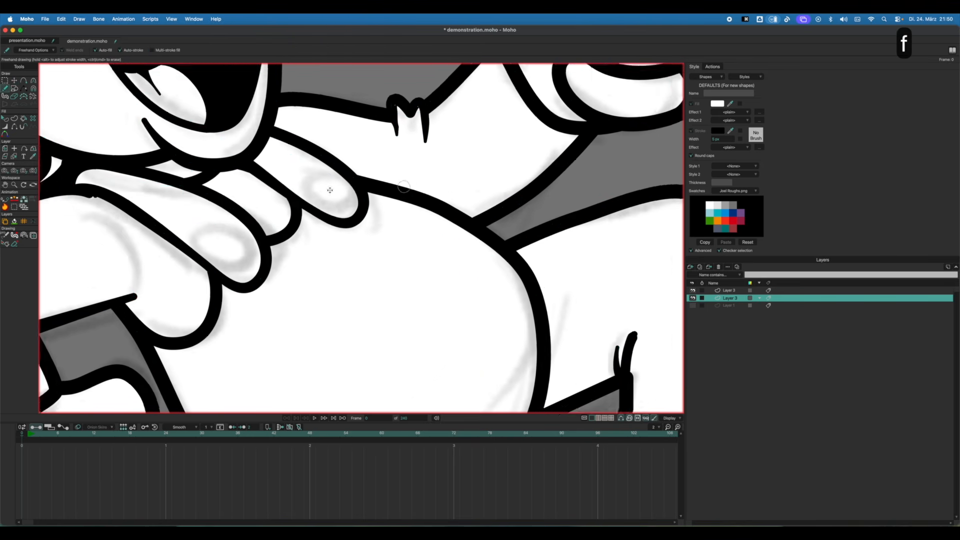
scroll(360, 210, "up", 5)
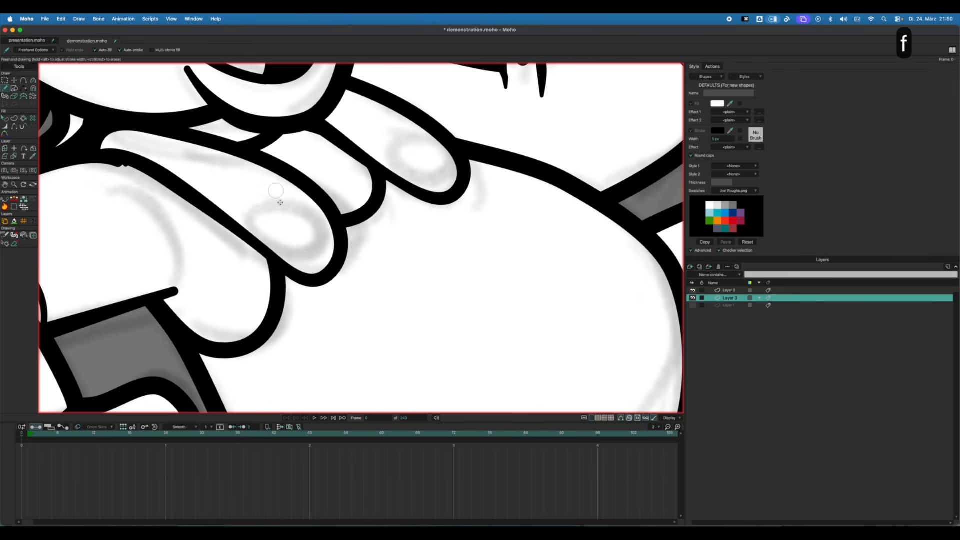
mouse_move(271, 194)
left_mouse_down()
mouse_move(299, 203)
mouse_move(272, 192)
left_mouse_up()
key("t")
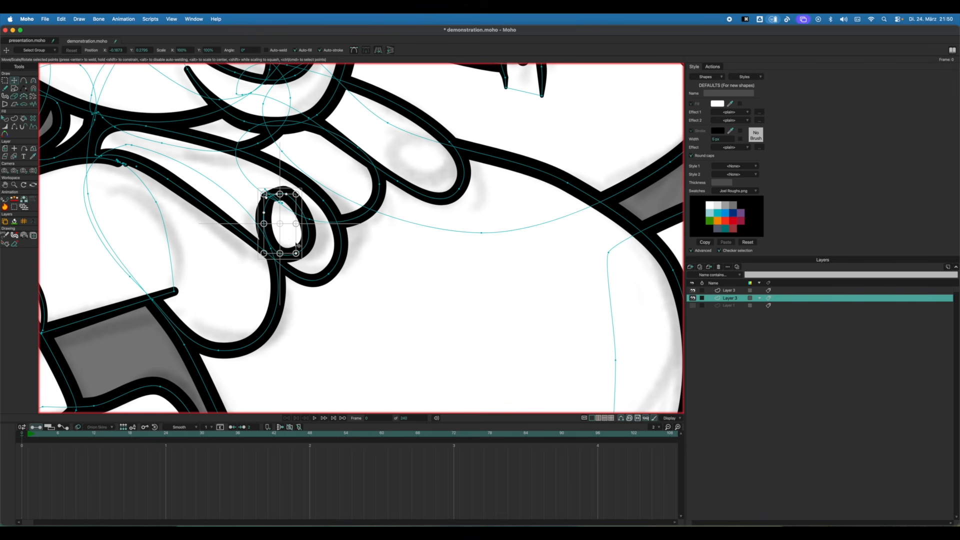
left_click_drag(300, 243, 303, 235)
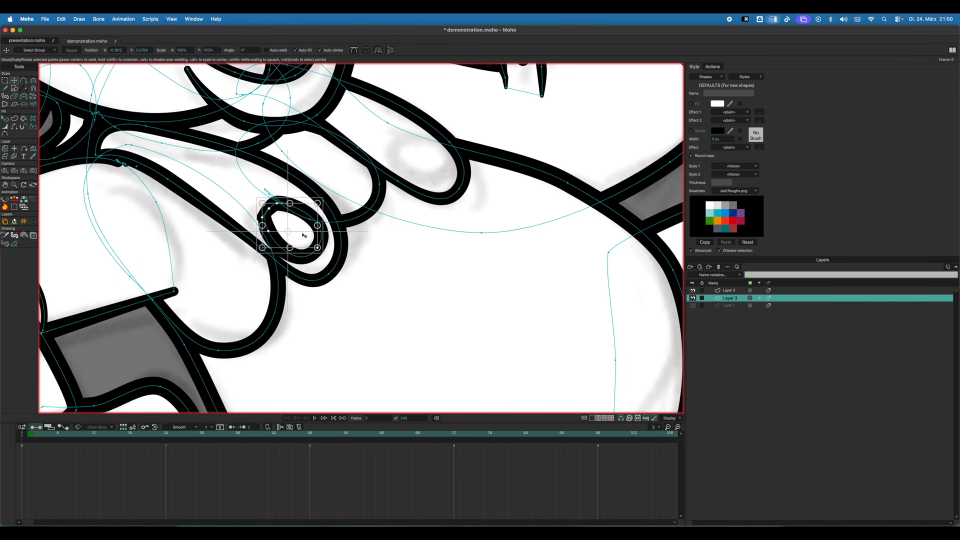
key("x")
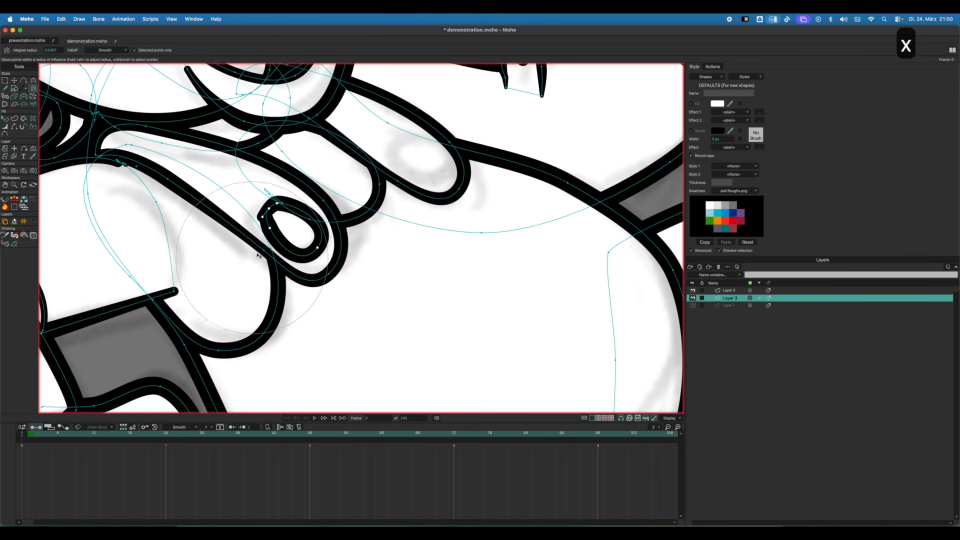
mouse_move(249, 215)
left_mouse_down()
mouse_move(260, 198)
mouse_move(254, 209)
left_mouse_up()
left_click_drag(326, 260, 328, 263)
Duplicate the oval button and place the copy on the rounded end of the far flap.
key("t")
key("super+c")
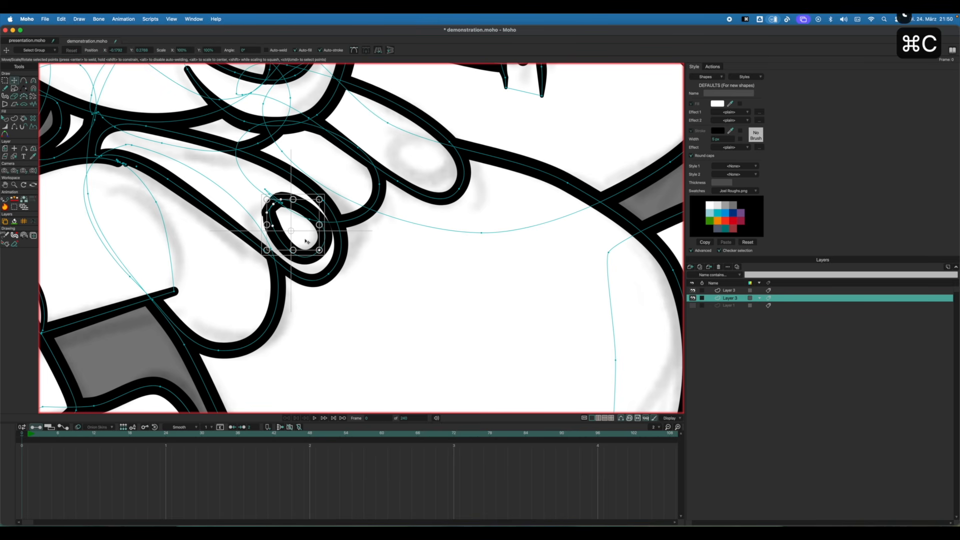
key("super+v")
left_click_drag(372, 186, 436, 143)
mouse_move(420, 160)
left_mouse_down()
mouse_move(430, 164)
mouse_move(420, 157)
left_mouse_up()
Turn off automatic filling for freehand strokes, keeping automatic stroke on.
key("f")
scroll(313, 257, "down", 10)
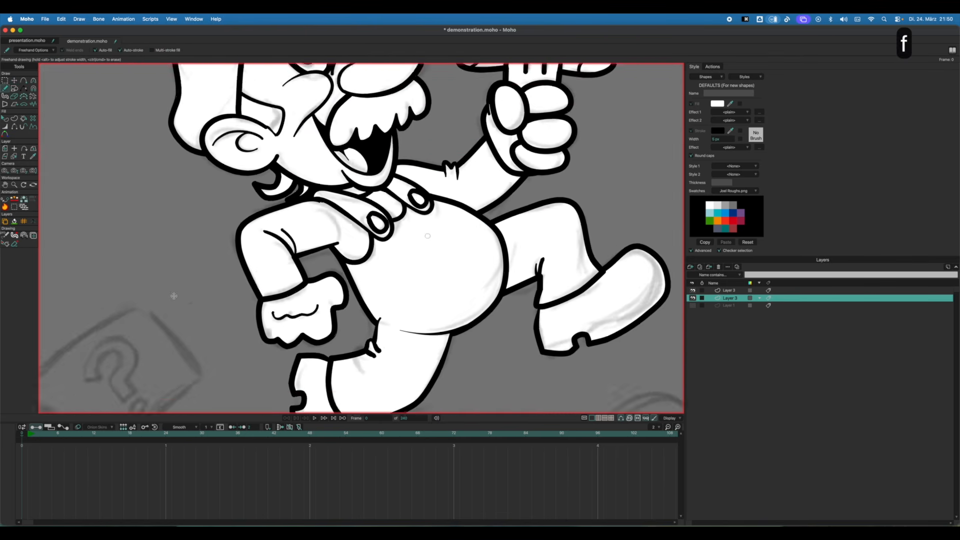
scroll(313, 257, "up", 10)
key("f")
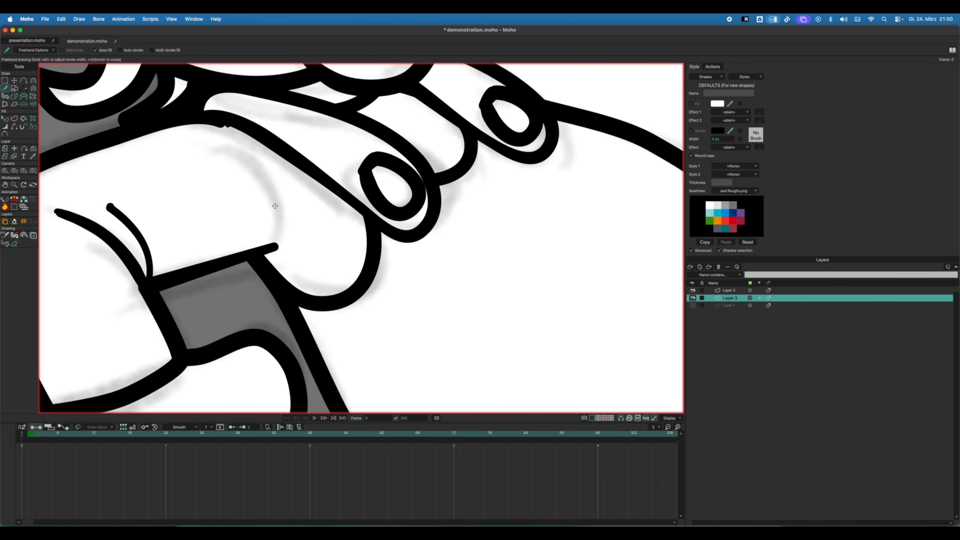
key("super+z")
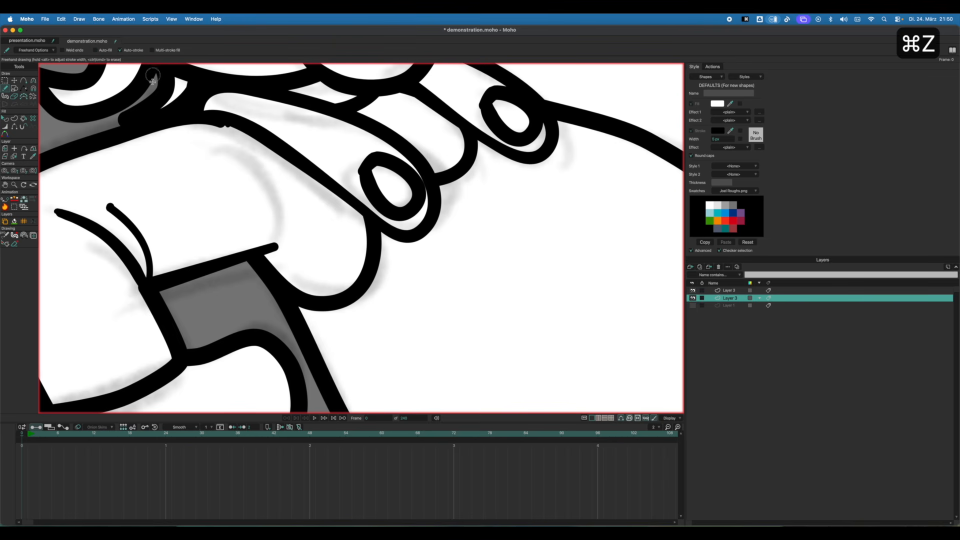
left_click_drag(262, 167, 256, 247)
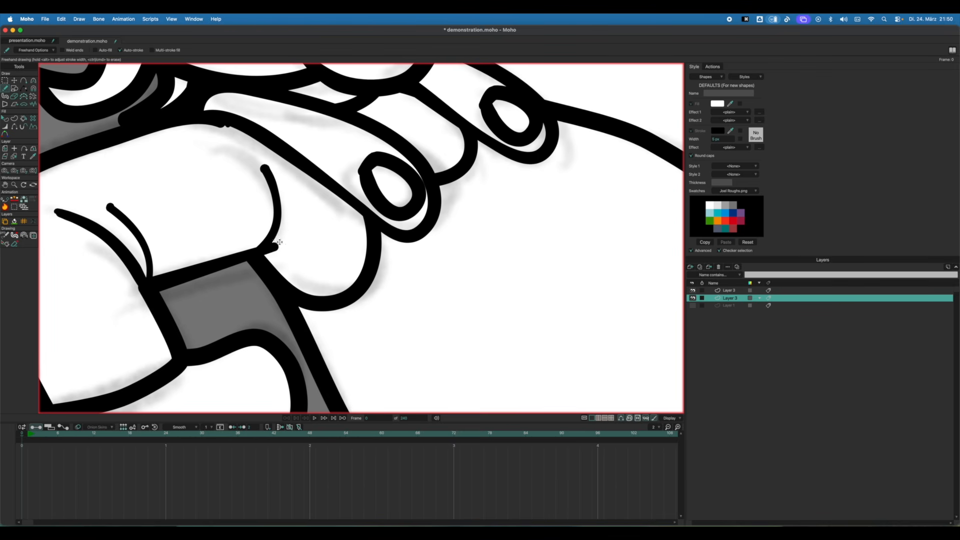
scroll(279, 242, "down", 10)
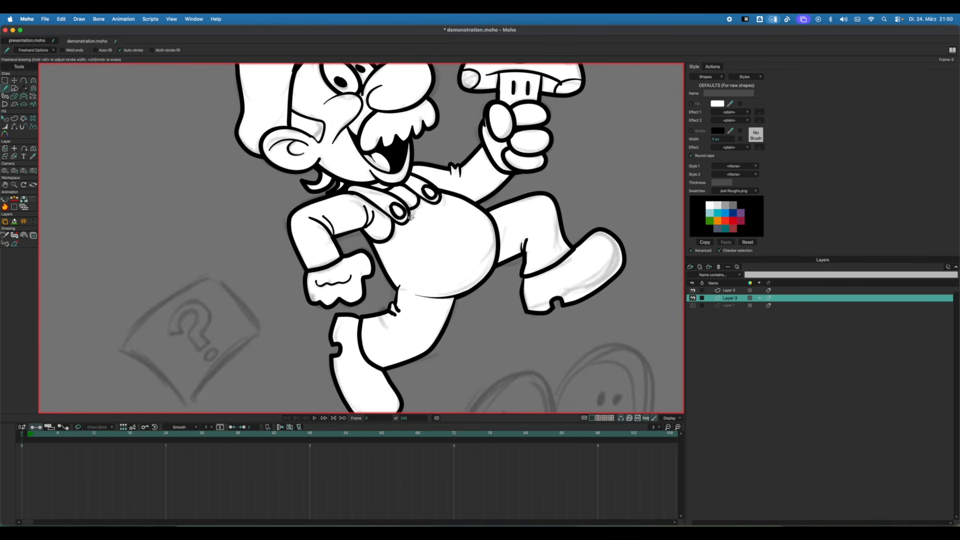
key("super+z")
Set the stroke width to 4 px and draw a long and a short curved fold line where the sleeve meets the shoulder.
scroll(378, 220, "up", 10)
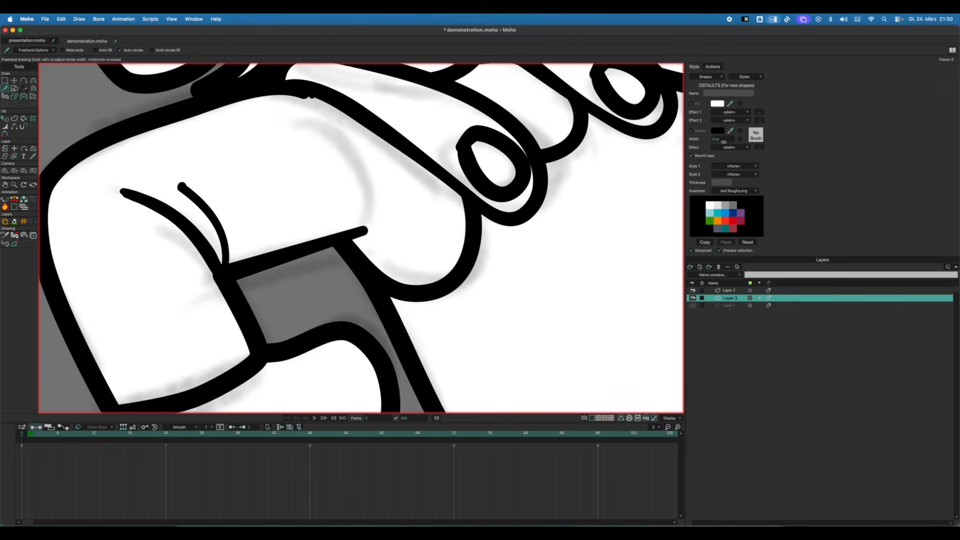
left_click_drag(325, 111, 365, 240)
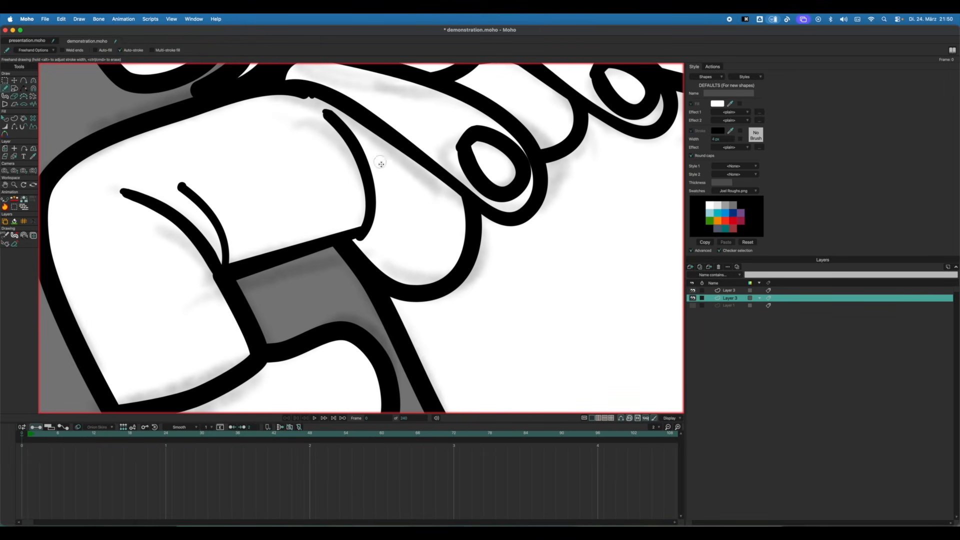
left_click_drag(384, 163, 368, 244)
scroll(430, 230, "down", 2)
scroll(270, 247, "down", 3)
key("super+z")
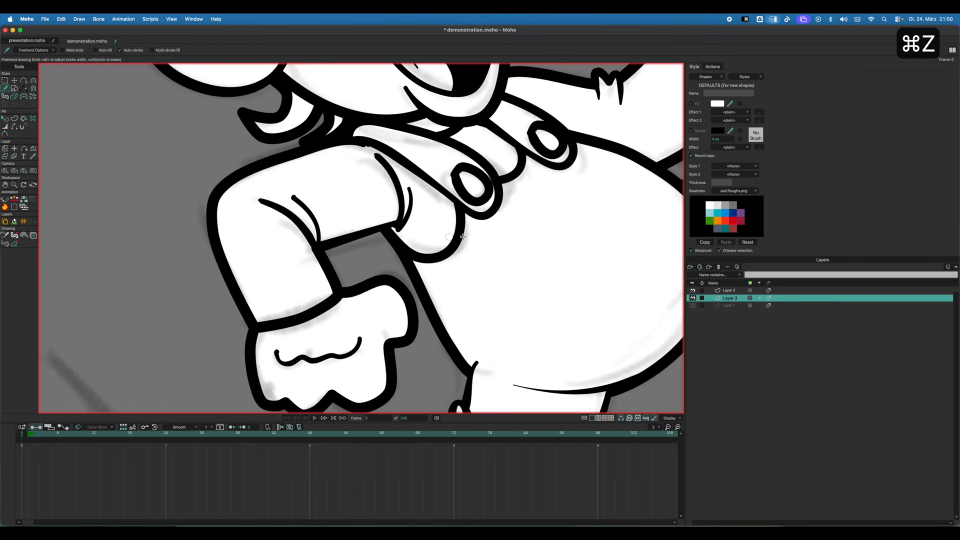
Draw two curved crease lines on the belly, with the shorter one branching from the upper end of the longer one.
scroll(260, 240, "down", 2)
left_click_drag(505, 266, 239, 252)
scroll(325, 242, "up", 4)
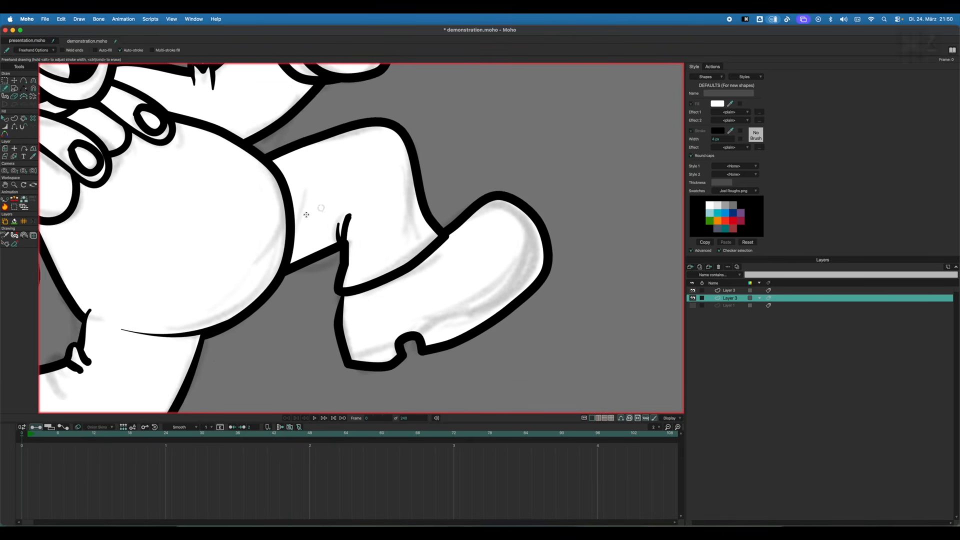
left_click_drag(160, 147, 246, 151)
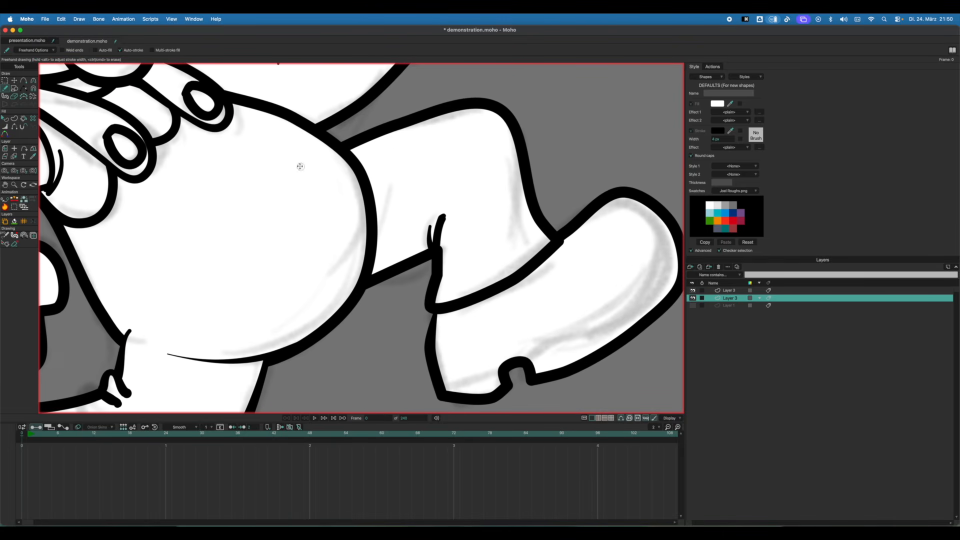
left_click_drag(304, 191, 247, 273)
left_click_drag(306, 228, 274, 262)
scroll(370, 234, "down", 3)
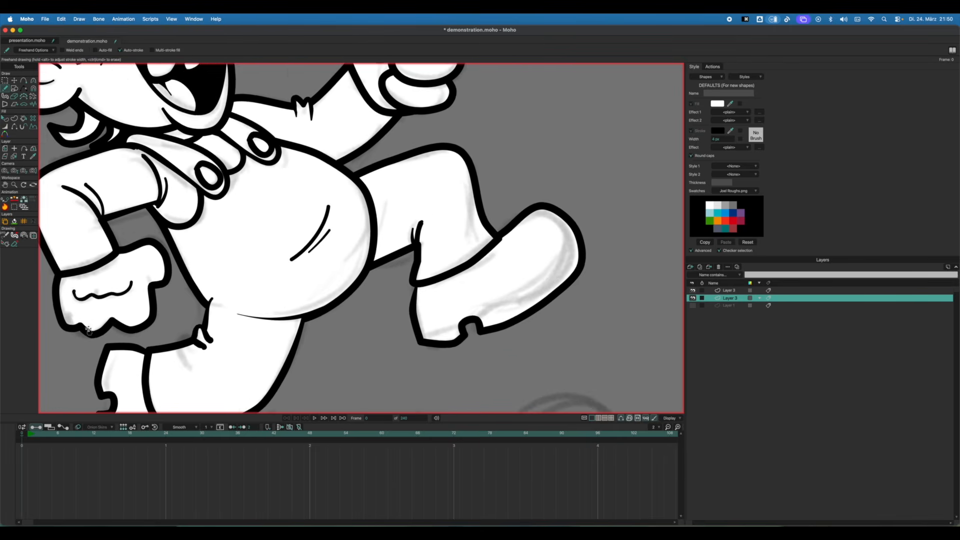
scroll(366, 199, "up", 3)
key("super+z")
key("super+6")
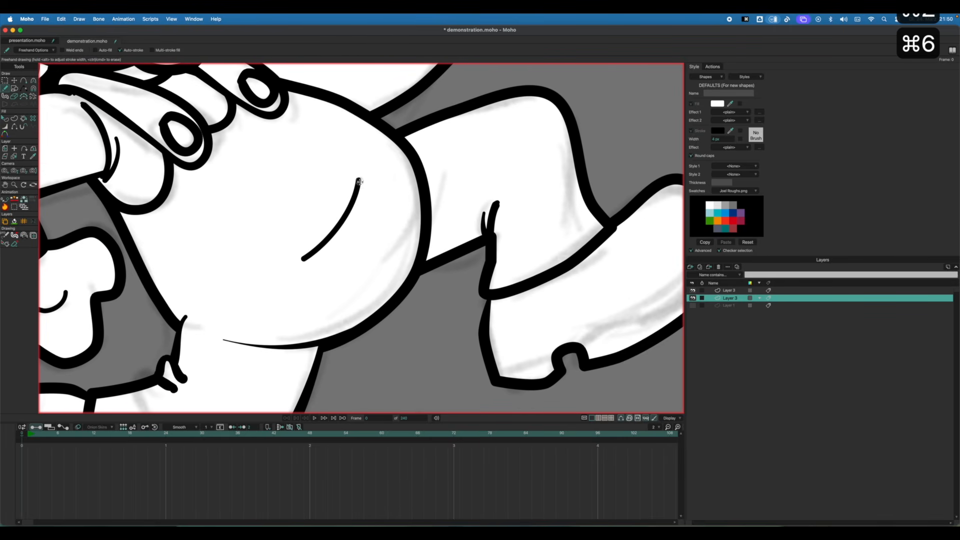
left_click_drag(359, 181, 338, 249)
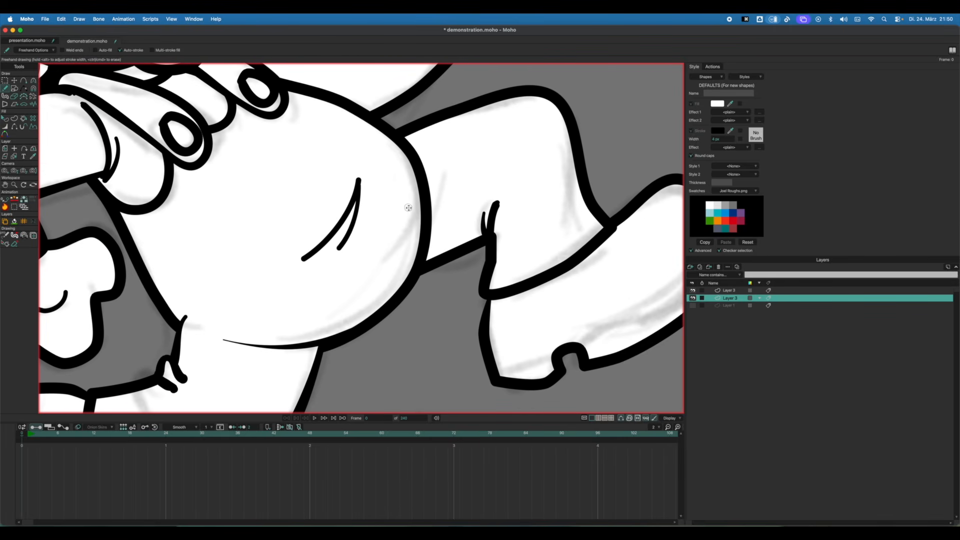
Adjust points on the belly's outer outline and hide the outline segment where the raised leg joins the belly.
key("t")
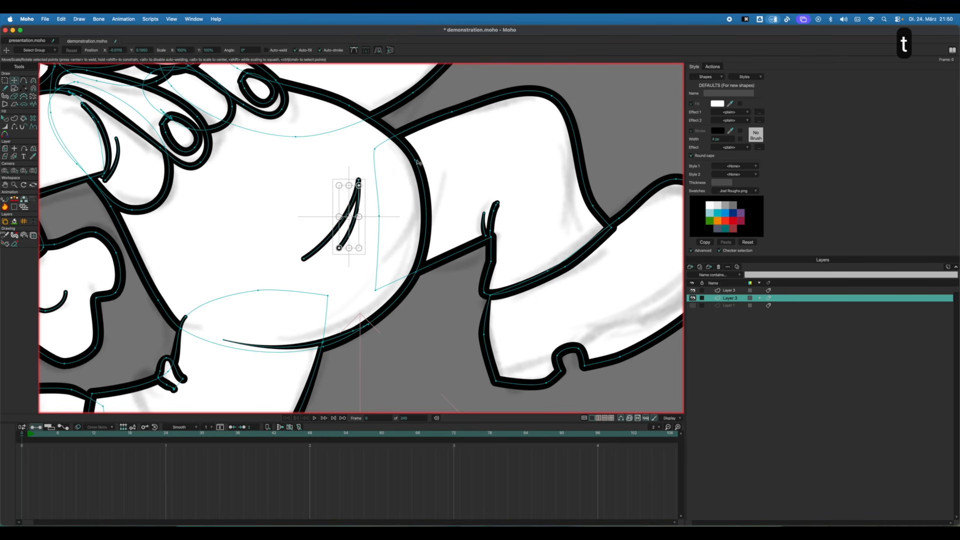
key("super+z")
key("super+z")
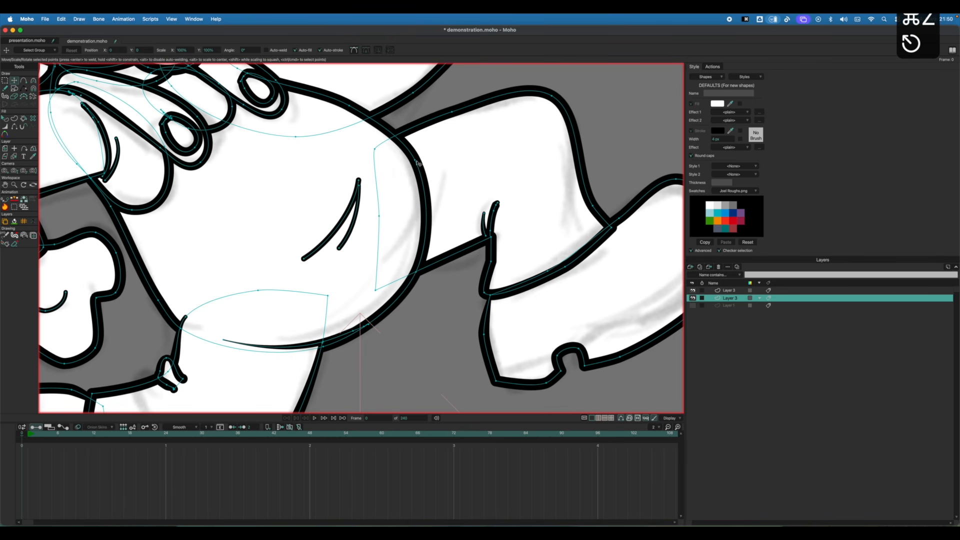
left_click_drag(417, 162, 418, 169)
left_click_drag(418, 259, 428, 230)
key("h")
left_click(429, 202)
key("w")
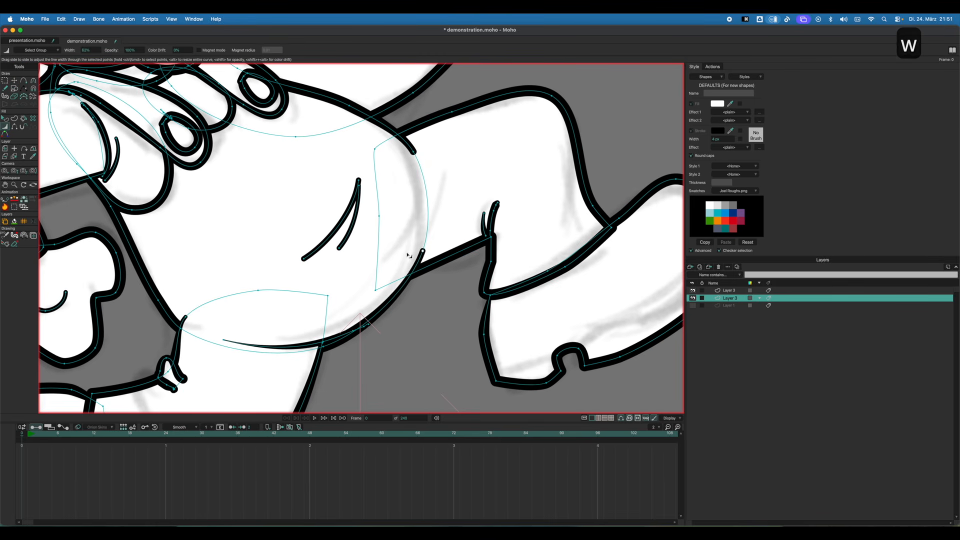
key("f")
scroll(93, 286, "down", 5)
scroll(93, 286, "down", 2)
scroll(268, 239, "up", 6)
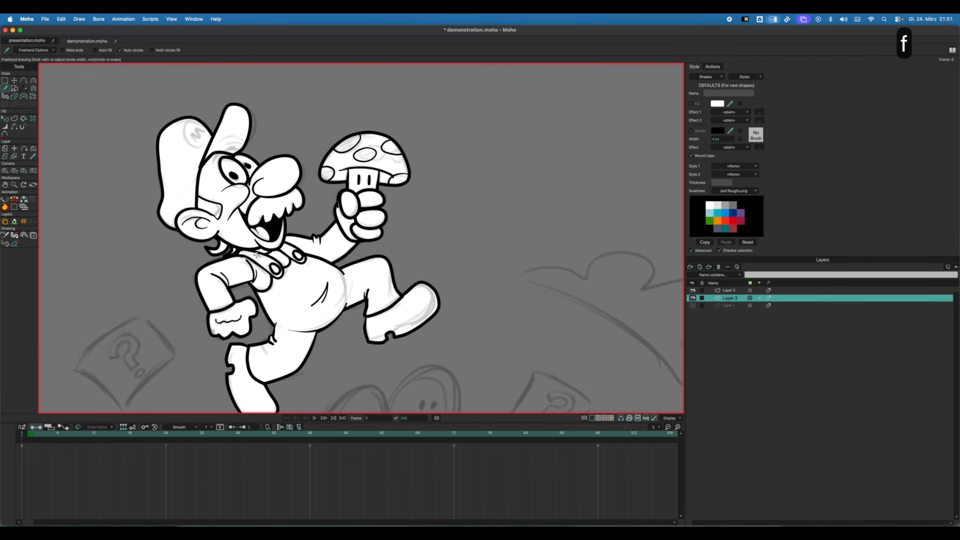
key("f")
scroll(275, 155, "up", 6)
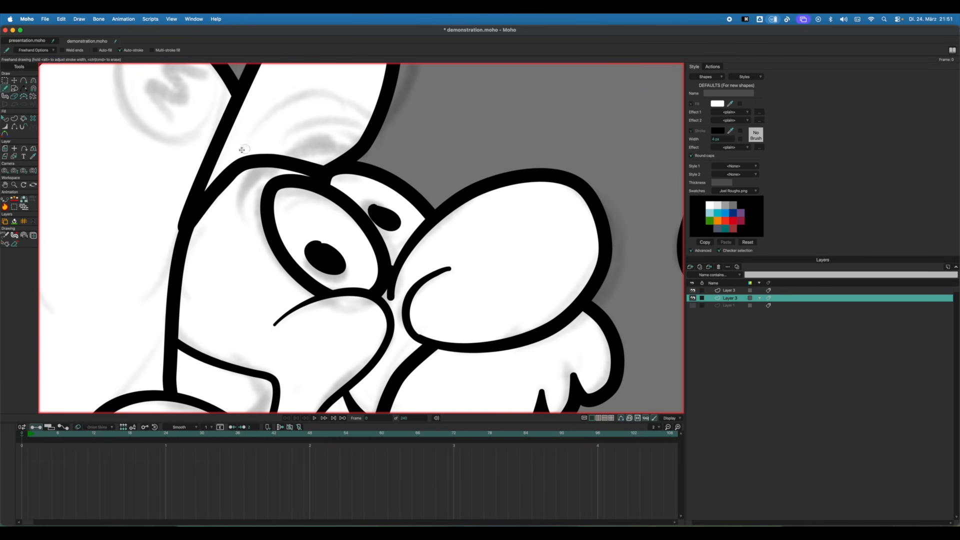
mouse_move(236, 167)
left_mouse_down()
mouse_move(350, 85)
mouse_move(320, 107)
left_mouse_up()
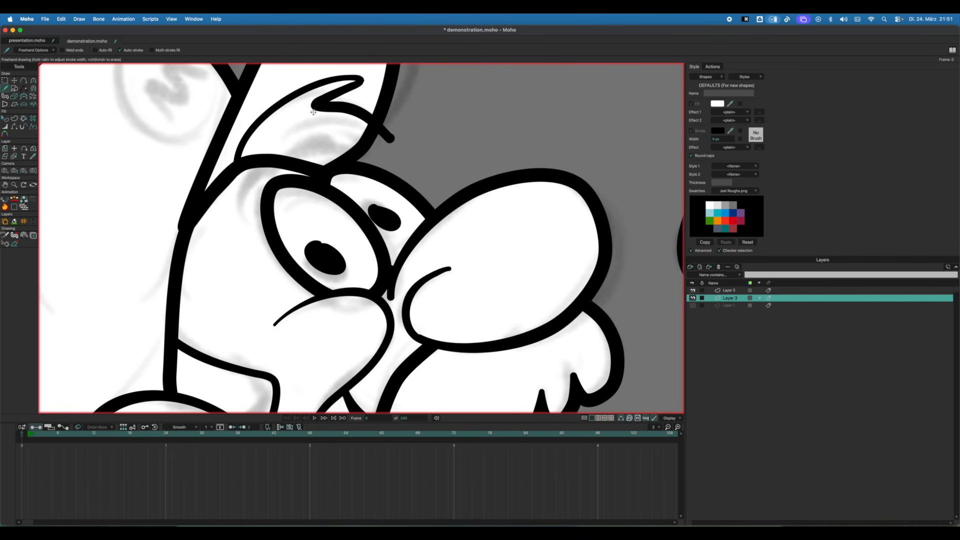
key("super+z")
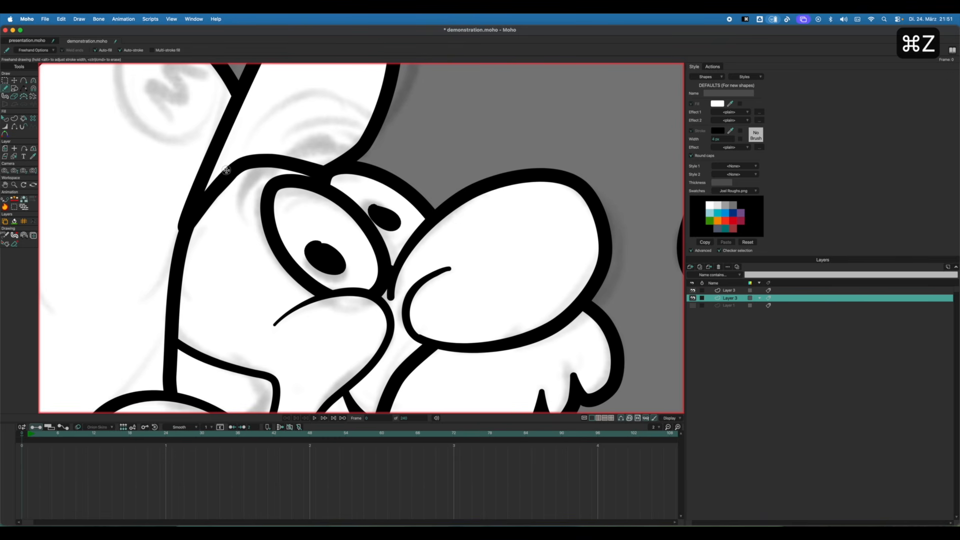
mouse_move(226, 170)
left_mouse_down()
mouse_move(351, 80)
mouse_move(314, 116)
mouse_move(401, 131)
mouse_move(410, 150)
mouse_move(305, 147)
mouse_move(331, 171)
mouse_move(268, 162)
mouse_move(234, 177)
left_mouse_up()
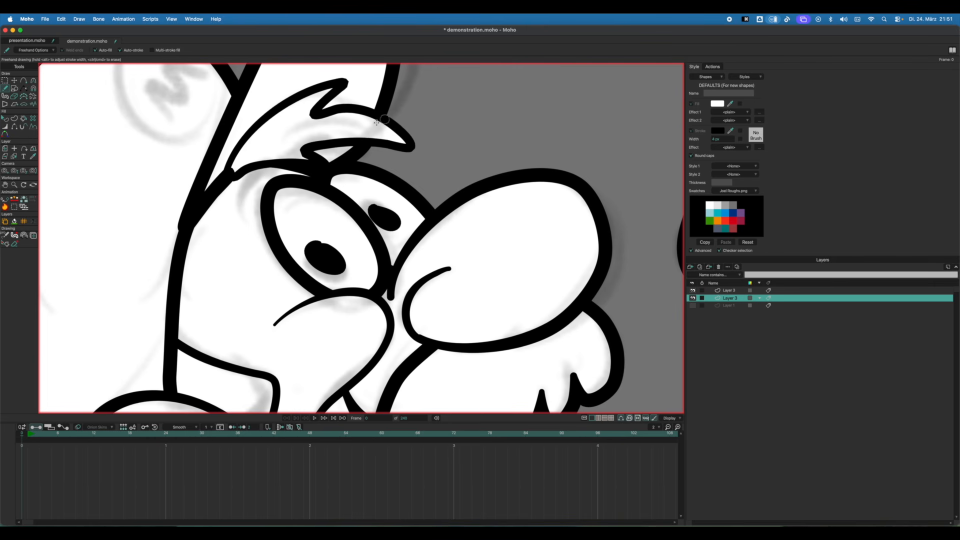
scroll(261, 147, "down", 5)
key("super+z")
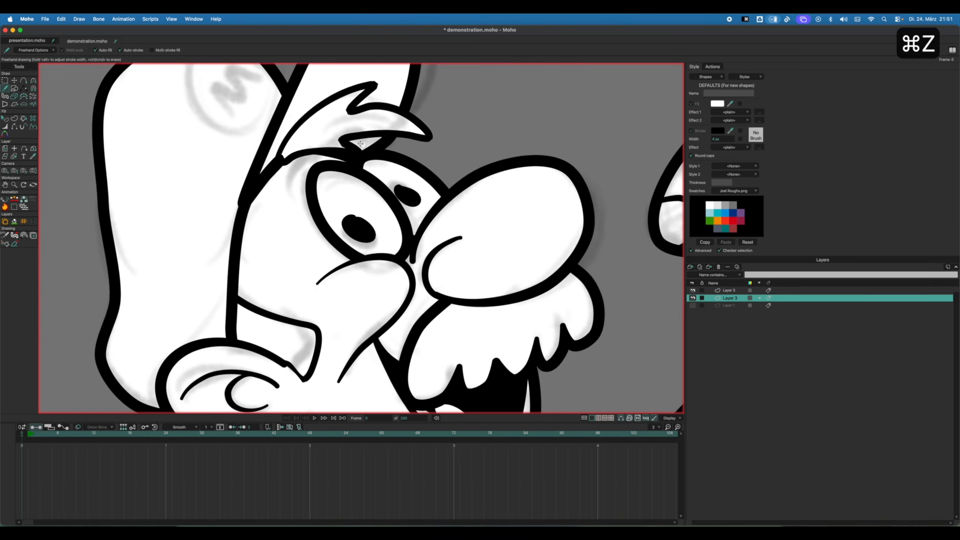
key("super+z")
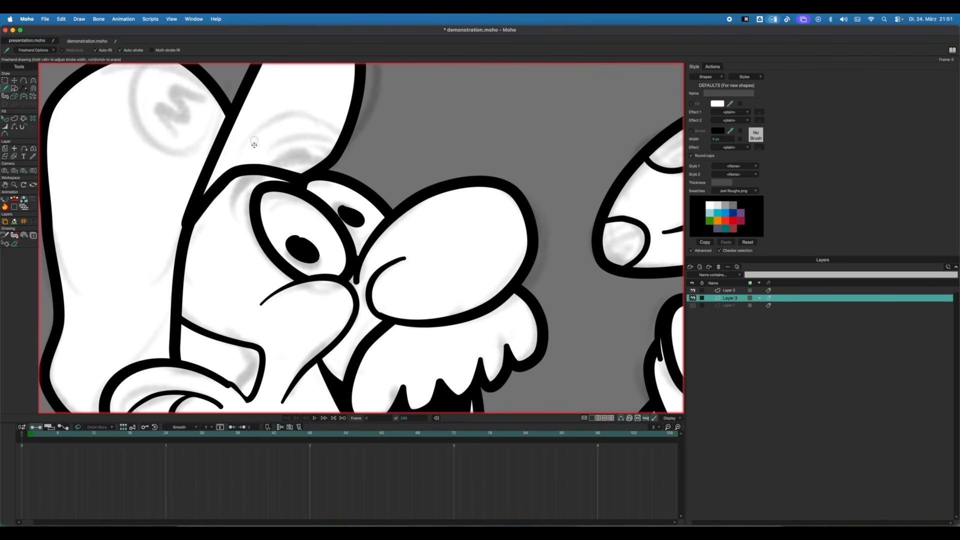
Draw a filled, curved eyebrow over the near eye and place a flipped, rotated and narrowed copy above the far eye.
mouse_move(224, 210)
left_mouse_down()
mouse_move(230, 174)
mouse_move(254, 141)
mouse_move(270, 156)
mouse_move(244, 206)
mouse_move(225, 210)
left_mouse_up()
key("t")
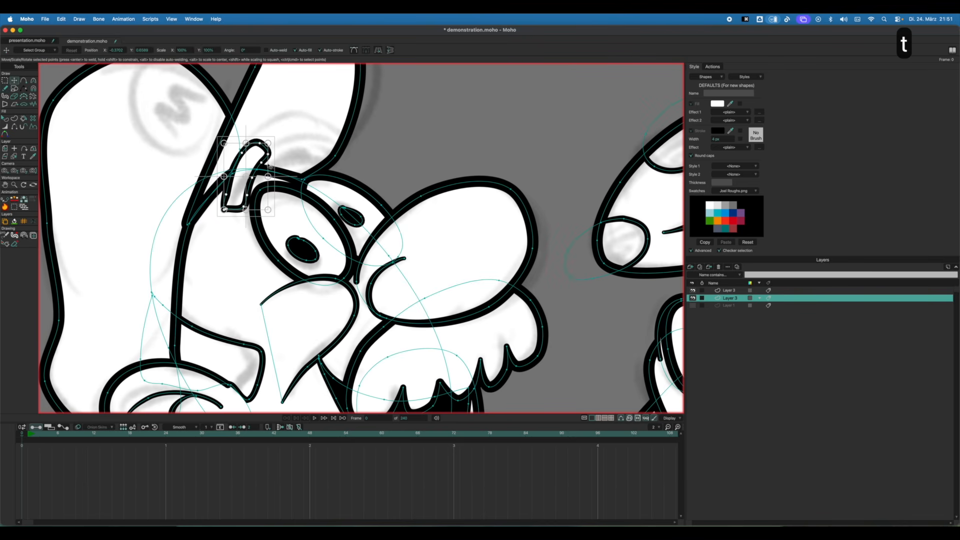
key("super+c")
key("super+v")
left_click_drag(266, 159, 324, 119)
left_click(377, 50)
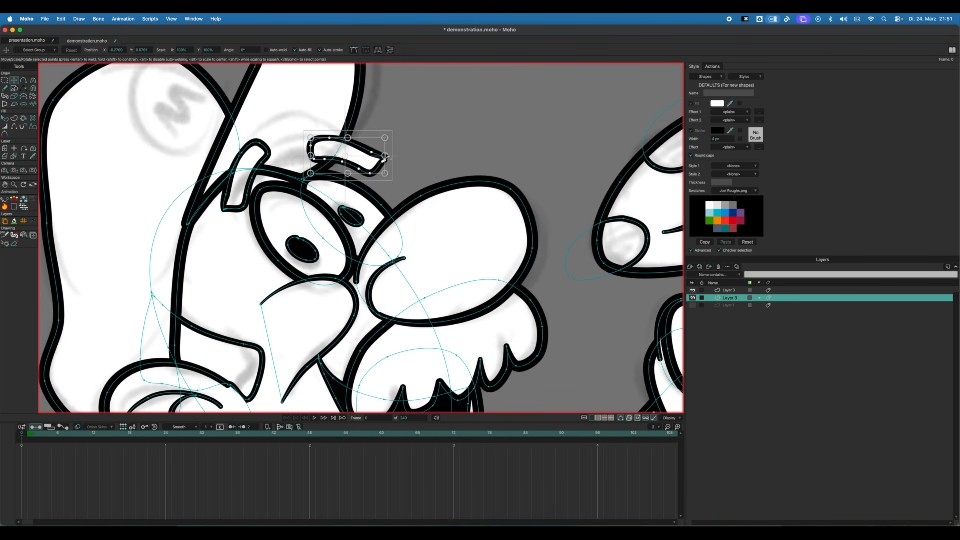
left_click_drag(381, 156, 334, 154)
left_click_drag(352, 146, 347, 139)
Draw an oval badge on the front of the cap over the sketched emblem and tilt it to match the sketch.
scroll(342, 144, "down", 10)
key("f")
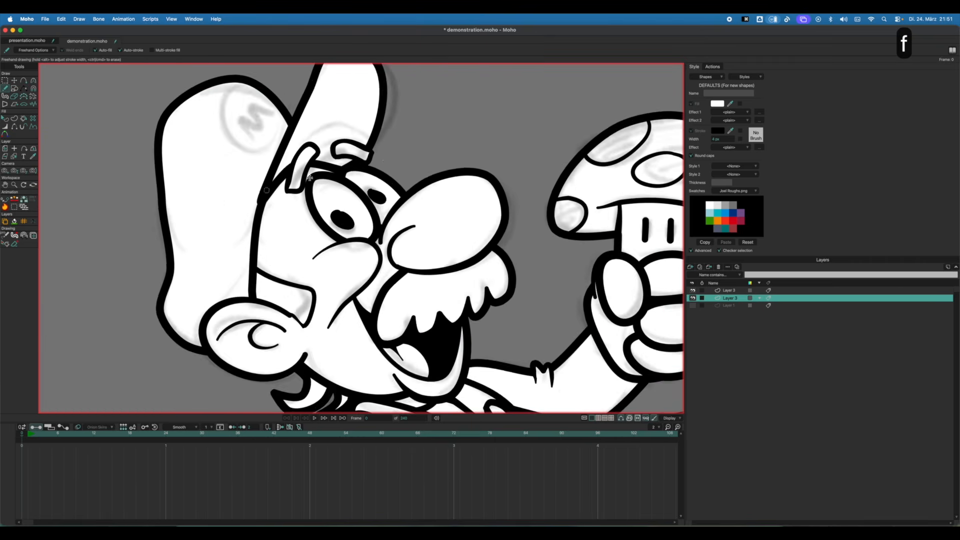
scroll(366, 186, "down", 5)
left_click_drag(346, 259, 241, 168)
scroll(154, 285, "down", 2)
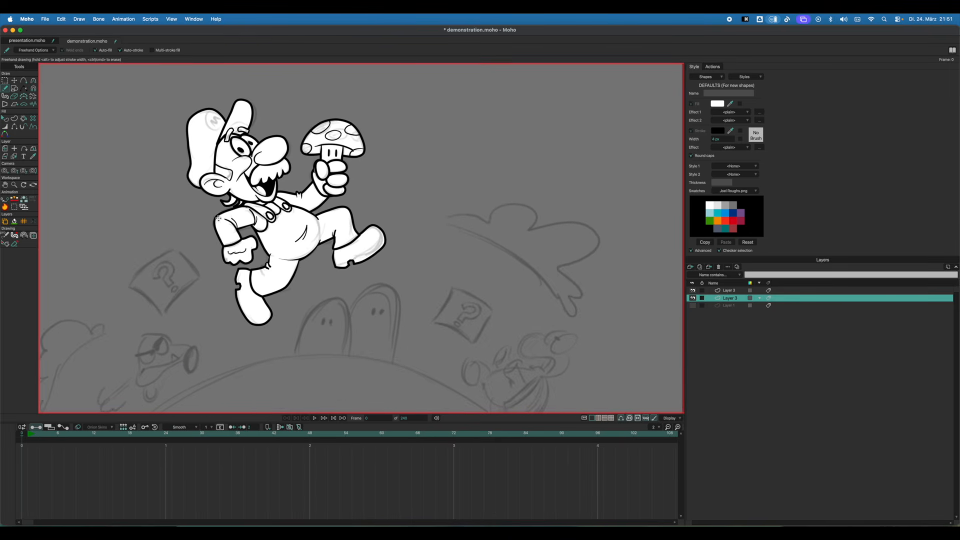
left_click_drag(232, 215, 251, 218)
scroll(252, 218, "up", 10)
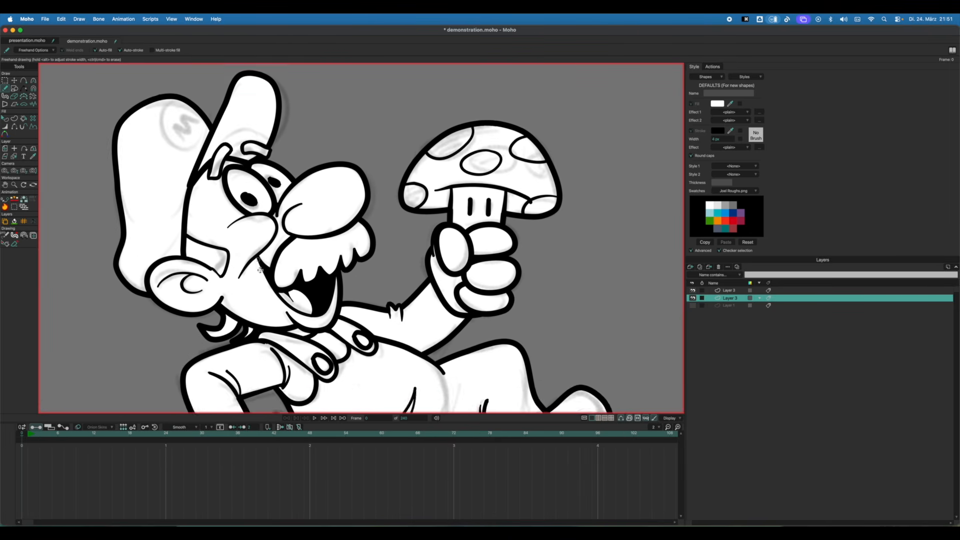
scroll(253, 131, "up", 5)
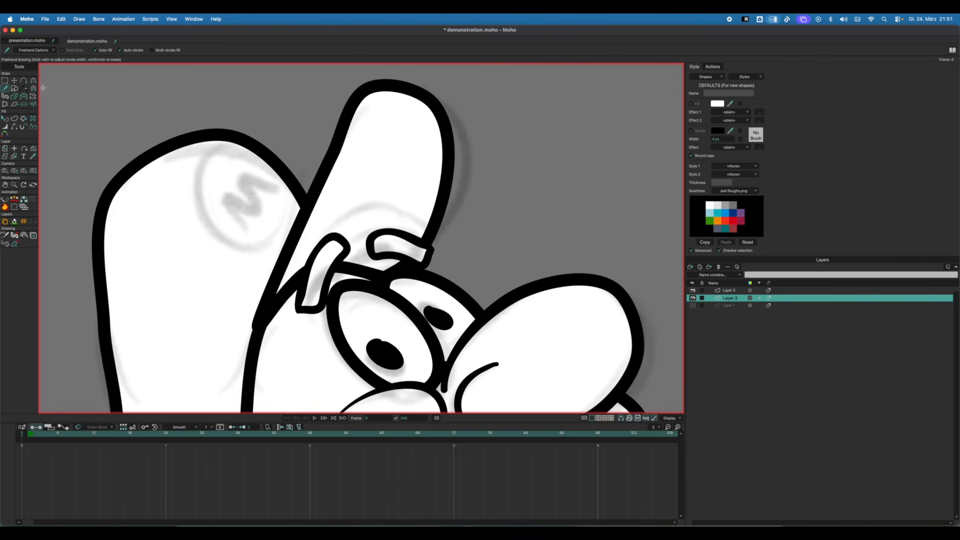
left_click(15, 89)
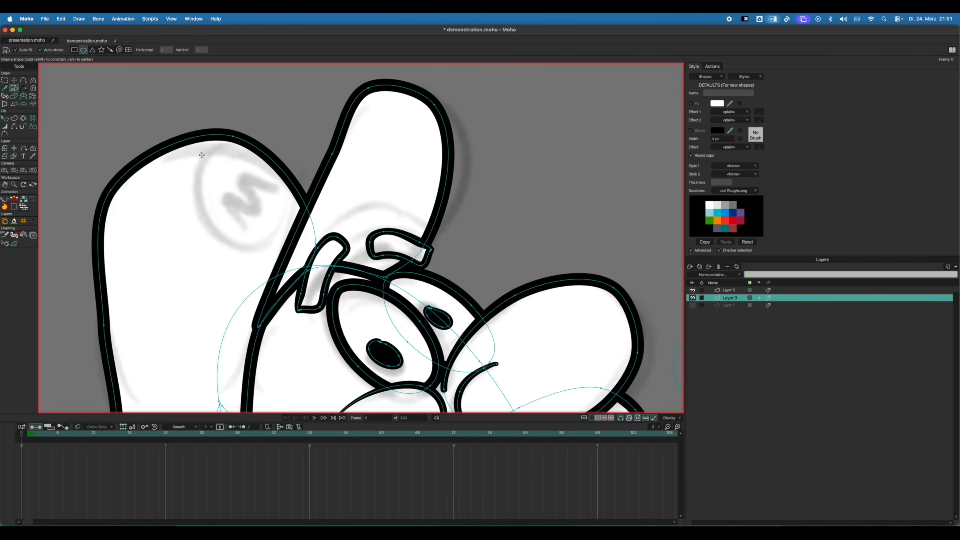
mouse_move(198, 148)
left_mouse_down()
mouse_move(300, 223)
mouse_move(289, 245)
left_mouse_up()
key("t")
left_click_drag(292, 174, 272, 152)
left_click_drag(253, 197, 253, 198)
key("Escape")
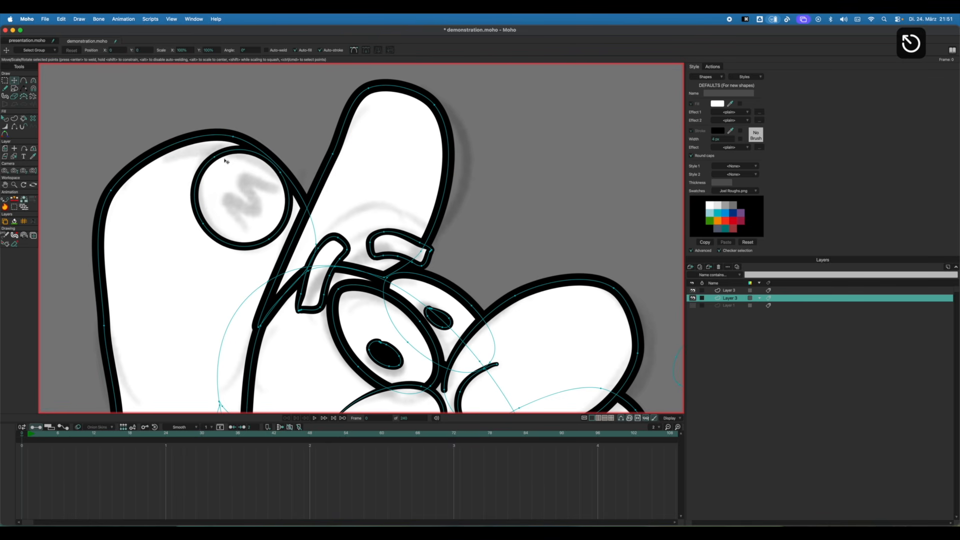
Nudge individual points of the cap badge so its outline fits the sketched circle inside the cap edge.
left_click_drag(214, 158, 217, 154)
left_click_drag(203, 218, 204, 212)
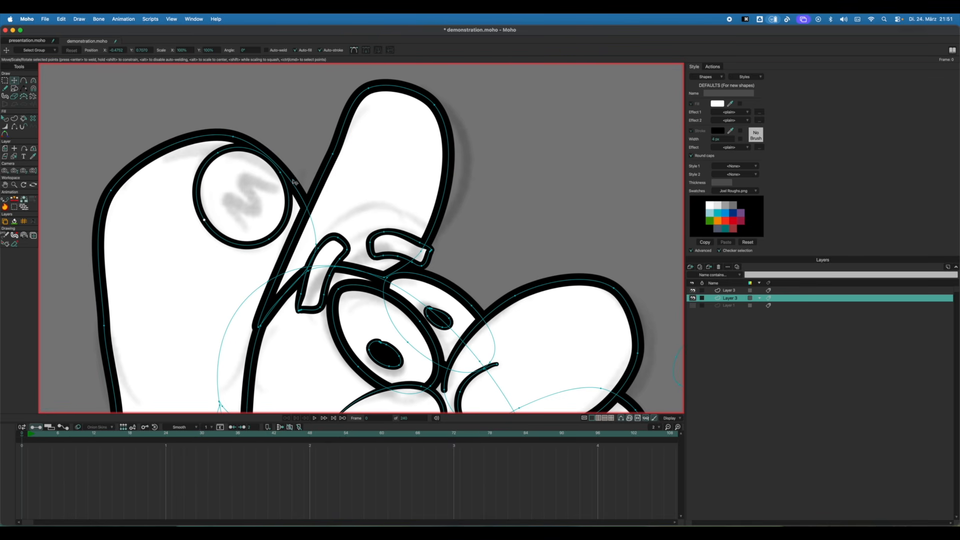
left_click_drag(281, 173, 281, 179)
Draw a closed block letter M with sharp corners inside the cap badge using the Add Point tool.
scroll(289, 217, "up", 2)
scroll(248, 205, "up", 2)
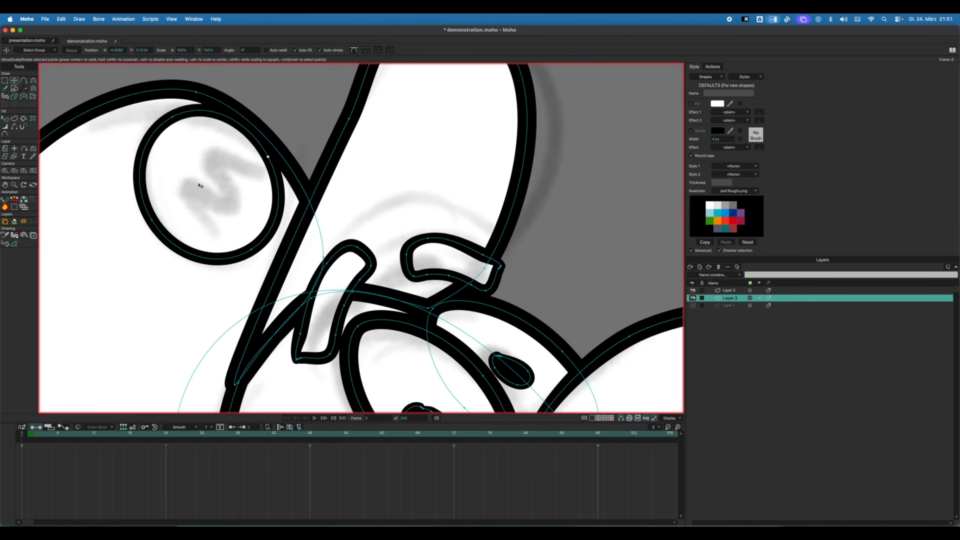
key("a")
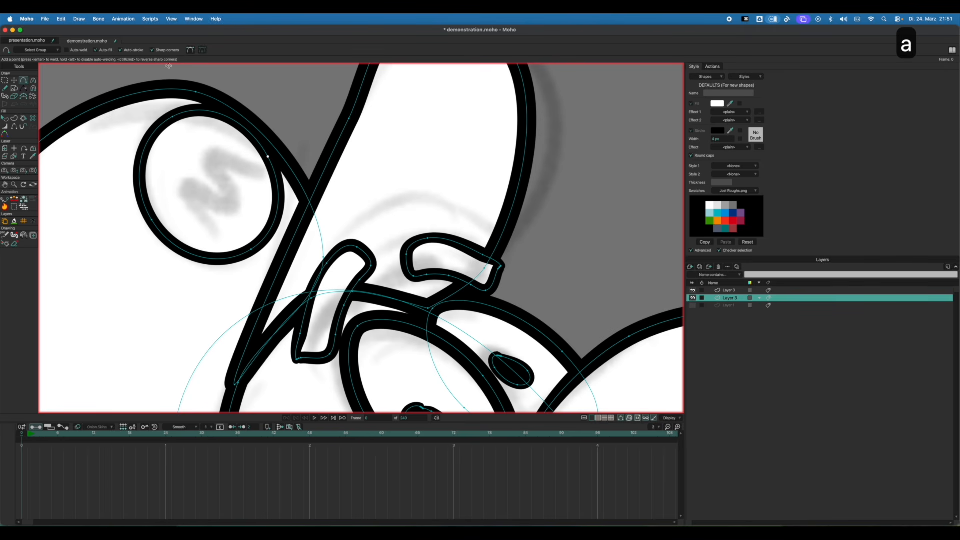
key("super+z")
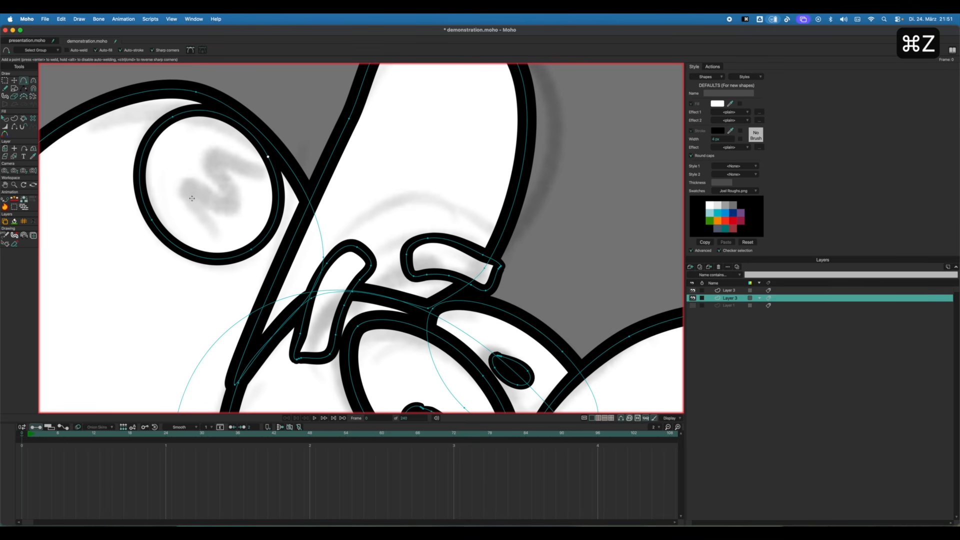
mouse_move(201, 232)
left_mouse_down()
mouse_move(165, 163)
mouse_move(160, 169)
mouse_move(175, 155)
mouse_move(212, 187)
mouse_move(199, 147)
left_mouse_up()
left_click_drag(198, 146, 199, 196)
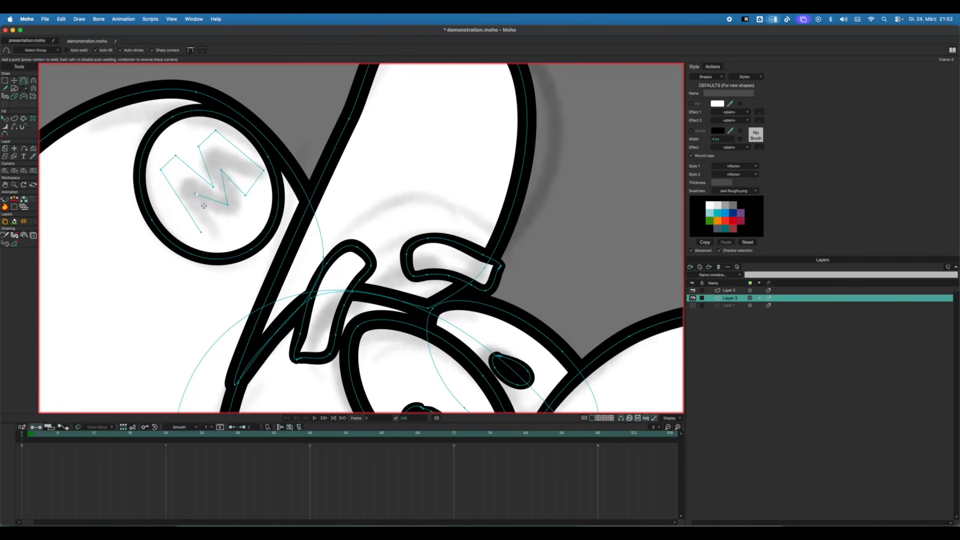
left_click(200, 231)
Move the M's corner points to even out its strokes, and rotate the whole letter slightly within the badge.
key("t")
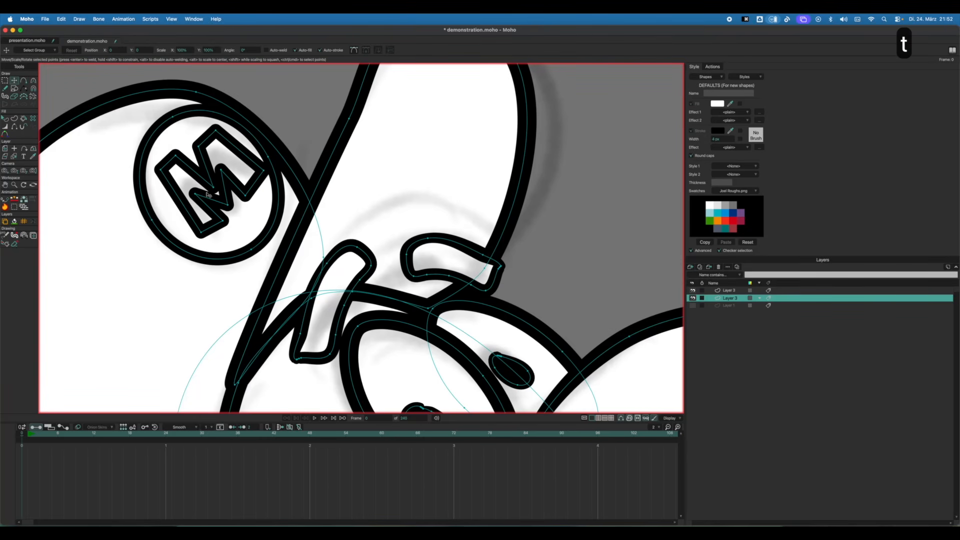
key("Escape")
left_click_drag(195, 194, 206, 194)
left_click_drag(221, 170, 229, 170)
left_click_drag(213, 187, 208, 174)
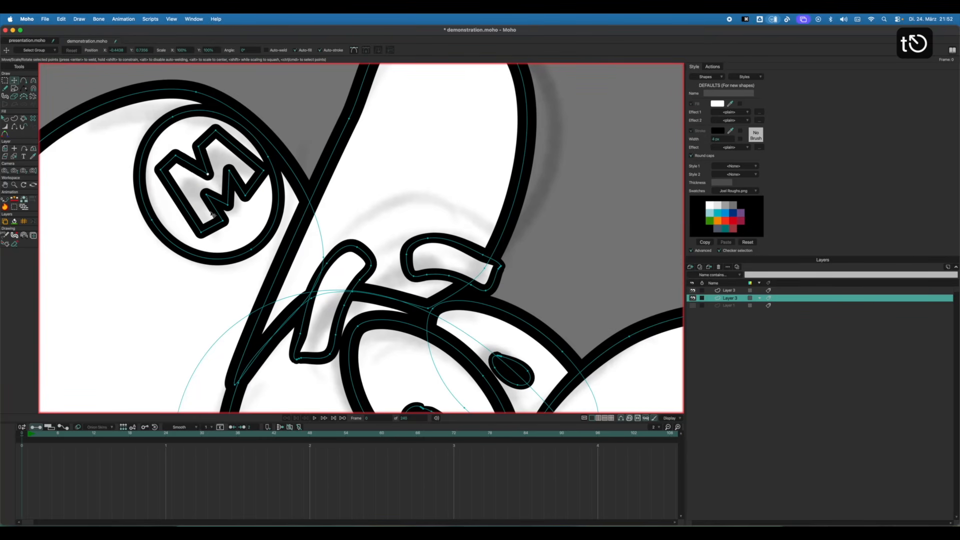
left_click_drag(201, 232, 198, 233)
left_click_drag(263, 171, 262, 178)
left_click_drag(245, 195, 245, 201)
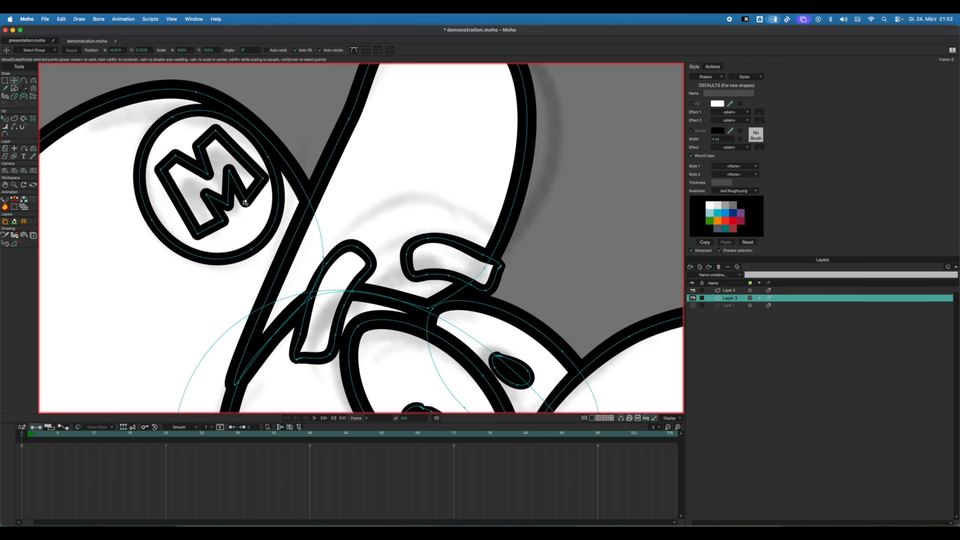
double_click(233, 169)
left_click_drag(267, 147, 270, 156)
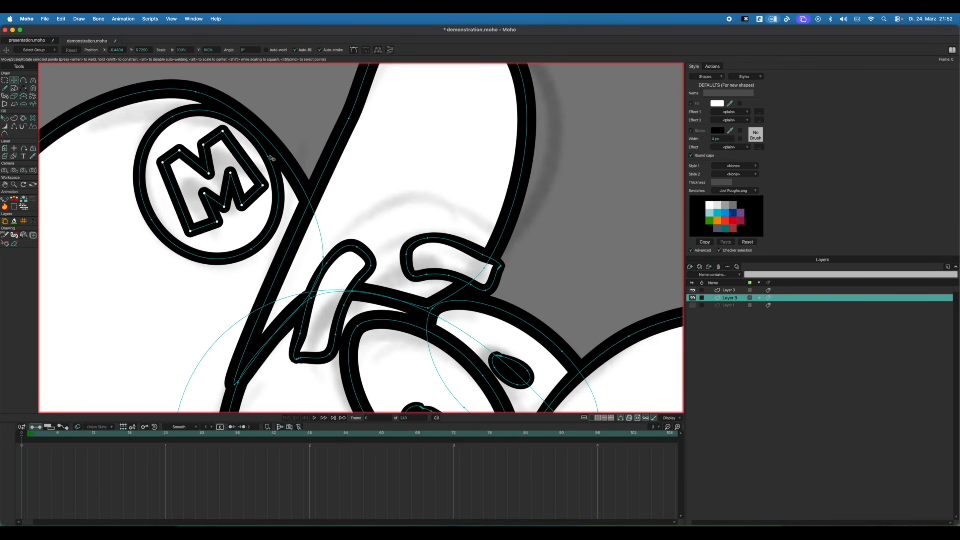
Review the whole inked character for sketched details that still need lines.
key("f")
scroll(300, 190, "down", 10)
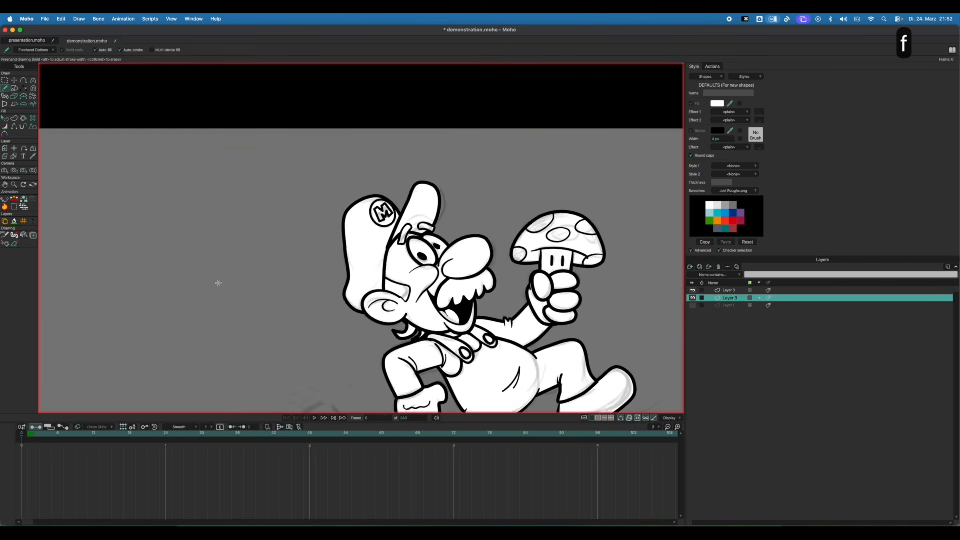
mouse_move(538, 329)
left_mouse_down()
mouse_move(350, 230)
mouse_move(276, 235)
mouse_move(310, 221)
left_mouse_up()
scroll(344, 232, "down", 2)
scroll(277, 230, "up", 2)
scroll(330, 240, "down", 2)
left_click_drag(348, 259, 365, 249)
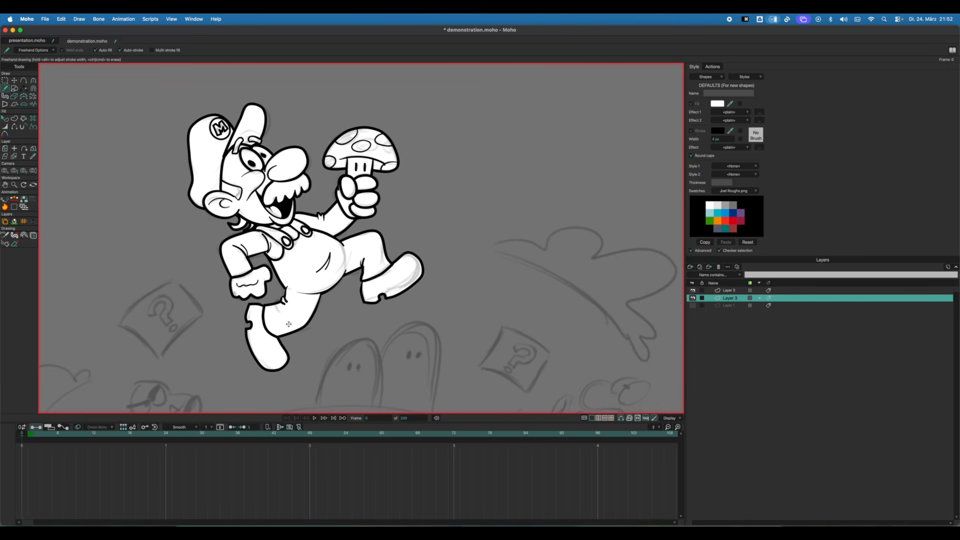
scroll(232, 330, "up", 2)
scroll(233, 331, "down", 2)
Turn off automatic filling for freehand strokes and draw the sole line along the heel and front part of the rear shoe.
scroll(234, 326, "up", 4)
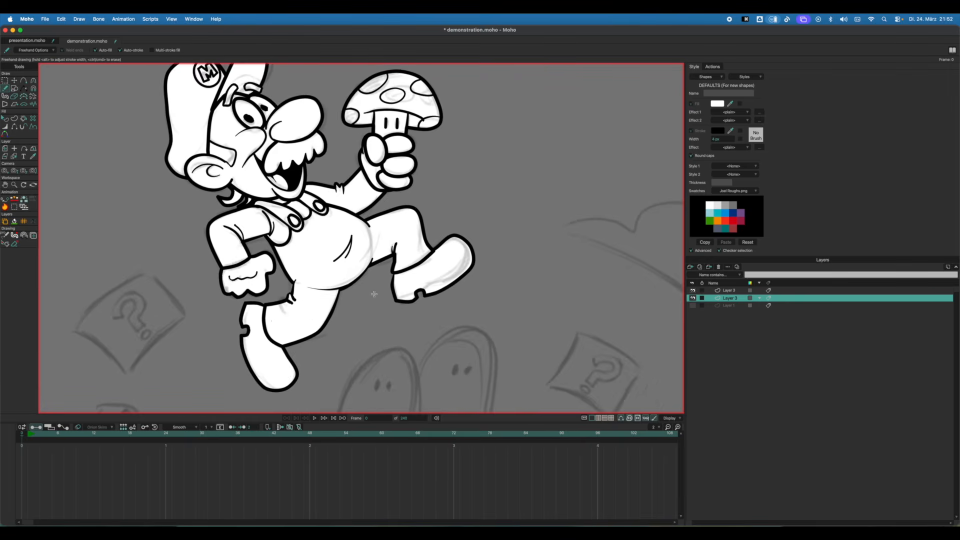
scroll(235, 325, "up", 1)
left_click_drag(234, 325, 295, 216)
scroll(300, 216, "up", 3)
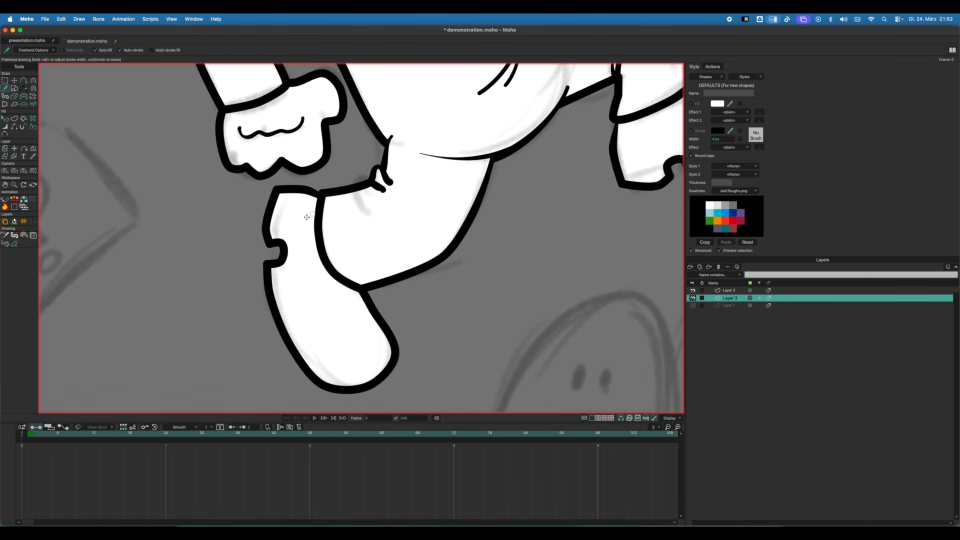
key("f")
left_click(97, 51)
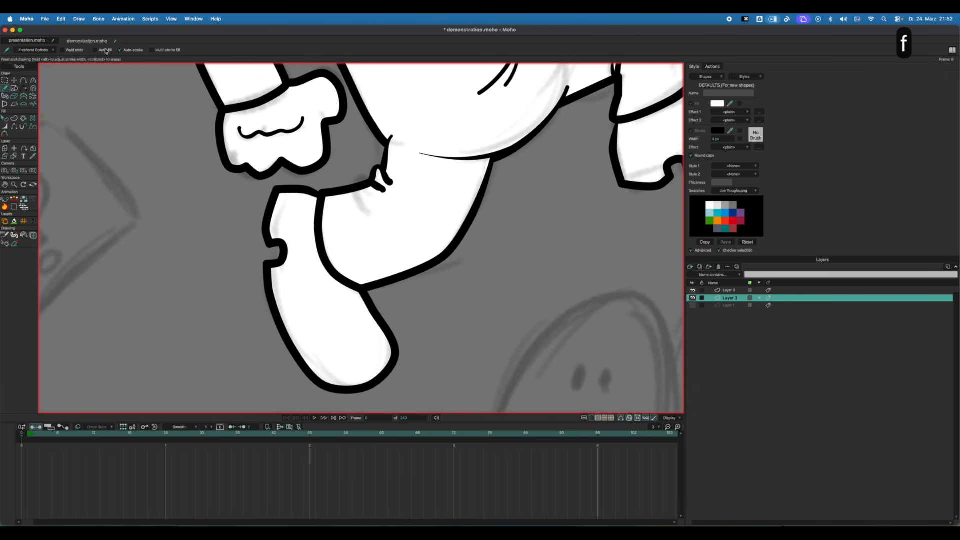
mouse_move(287, 198)
left_mouse_down()
mouse_move(278, 246)
mouse_move(304, 330)
mouse_move(354, 385)
left_mouse_up()
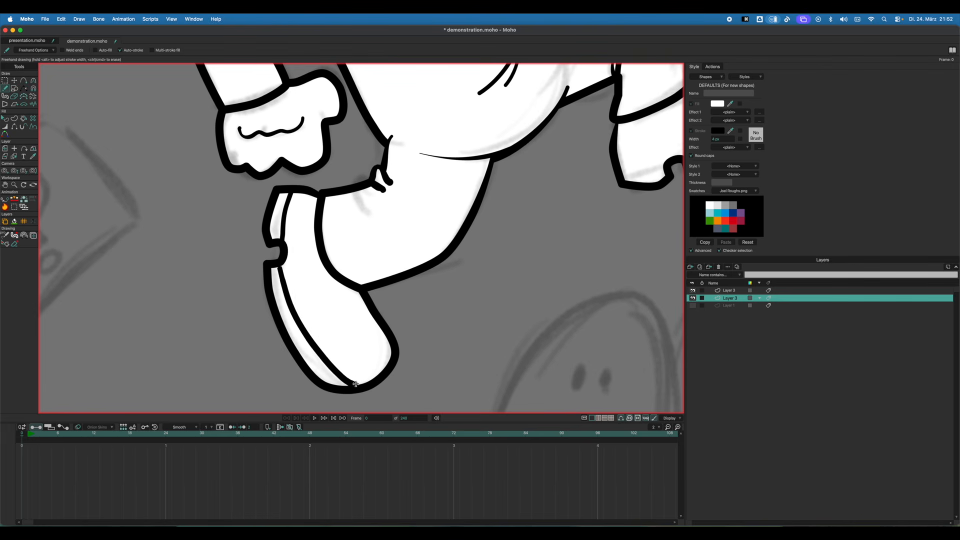
Draw a matching sole line along the raised front shoe, undoing a misdrawn stroke.
left_click_drag(472, 295, 154, 357)
mouse_move(304, 233)
left_mouse_down()
mouse_move(405, 207)
mouse_move(470, 143)
mouse_move(473, 124)
left_mouse_up()
key("super+z")
scroll(348, 211, "down", 3)
scroll(349, 210, "down", 5)
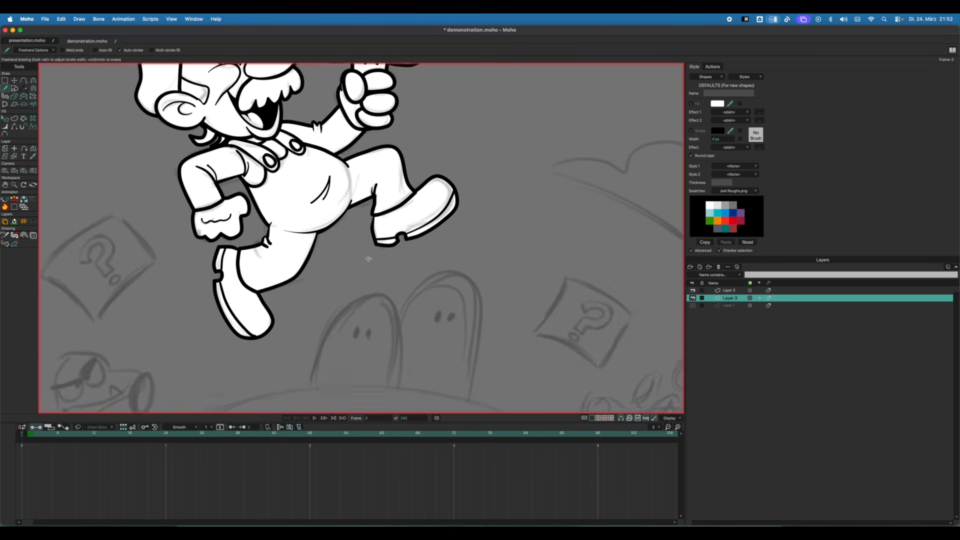
mouse_move(418, 242)
left_mouse_down()
mouse_move(440, 254)
mouse_move(436, 237)
left_mouse_up()
scroll(409, 255, "down", 1)
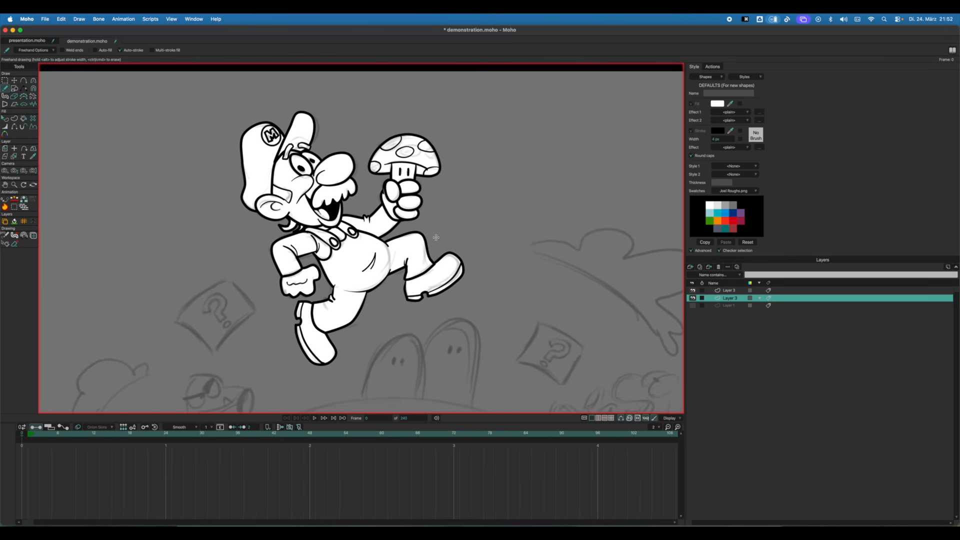
Hide the rough sketch layer and thicken the end of the ear's inner line with the Line Width tool.
left_click(693, 290)
scroll(533, 260, "right", 2)
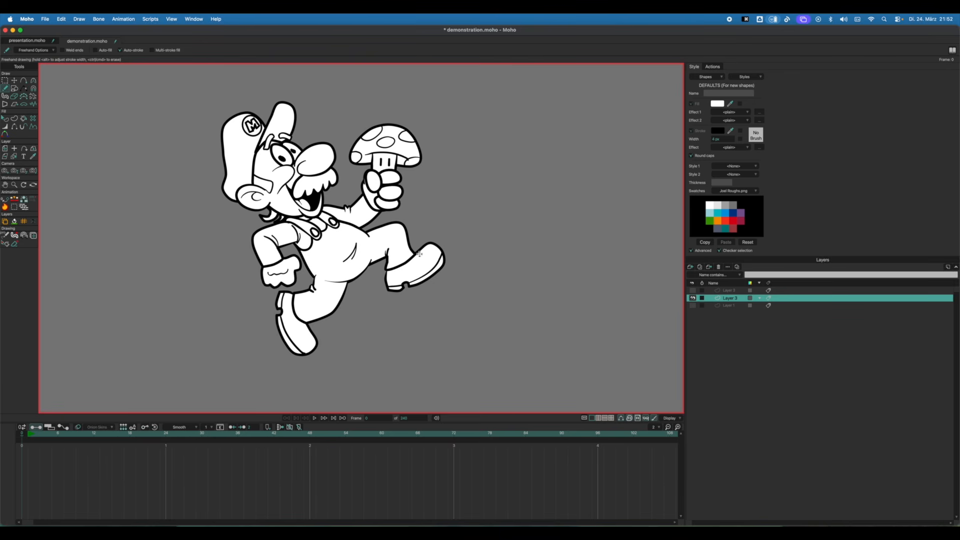
scroll(253, 197, "up", 5)
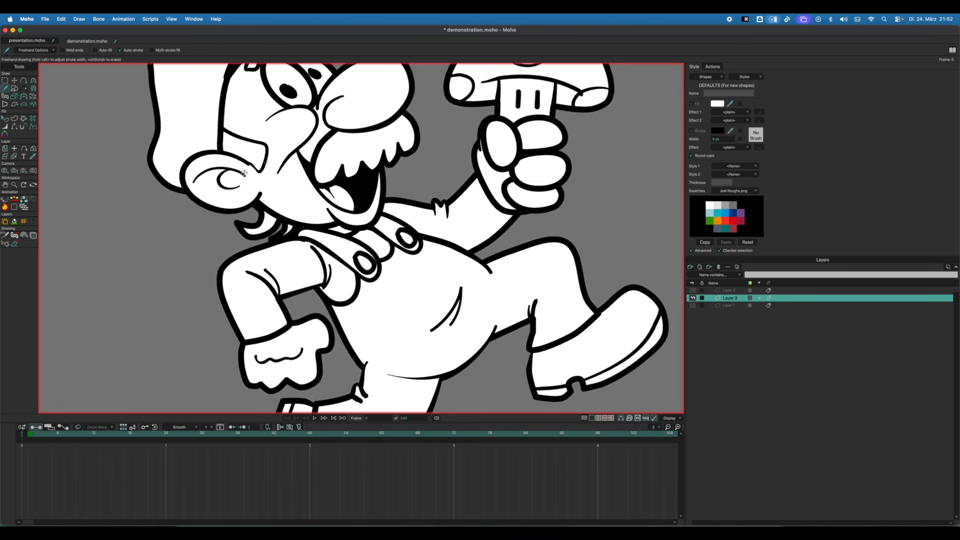
scroll(244, 173, "up", 3)
key("w")
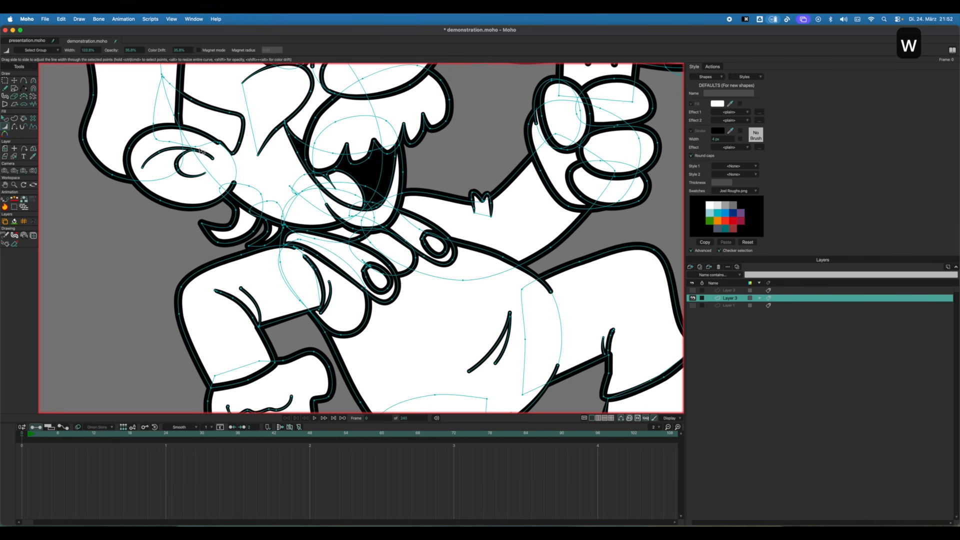
key("super+z")
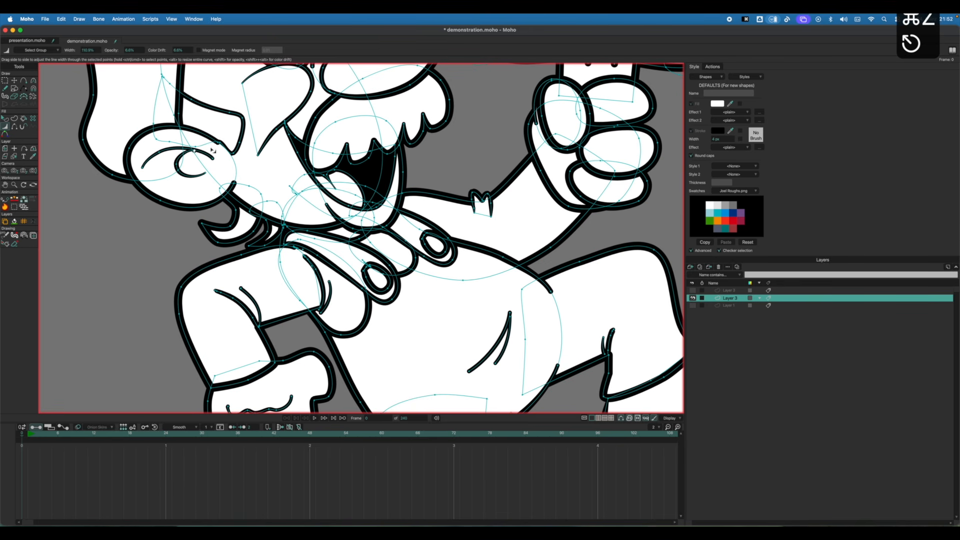
mouse_move(205, 150)
left_mouse_down()
mouse_move(235, 150)
mouse_move(193, 162)
left_mouse_up()
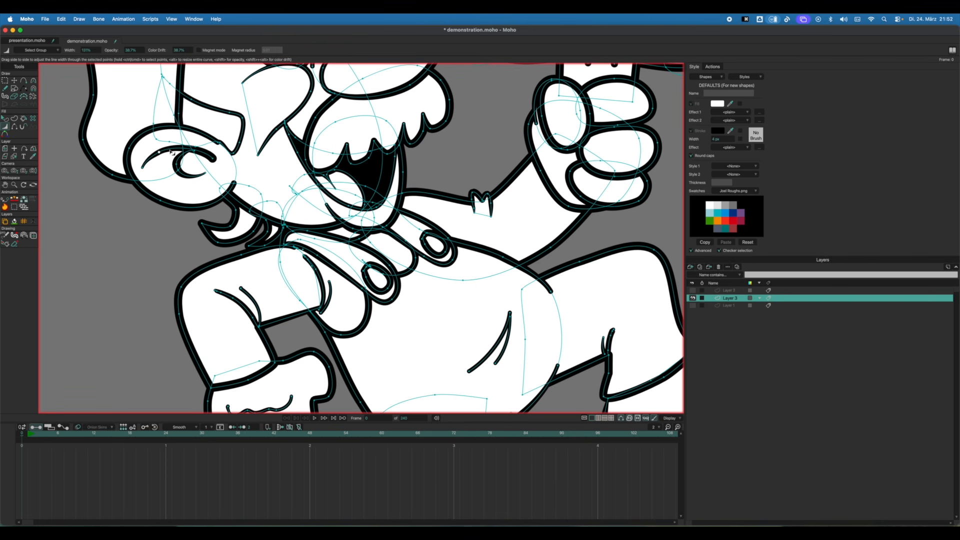
key("f")
scroll(398, 266, "down", 5)
scroll(398, 266, "down", 5)
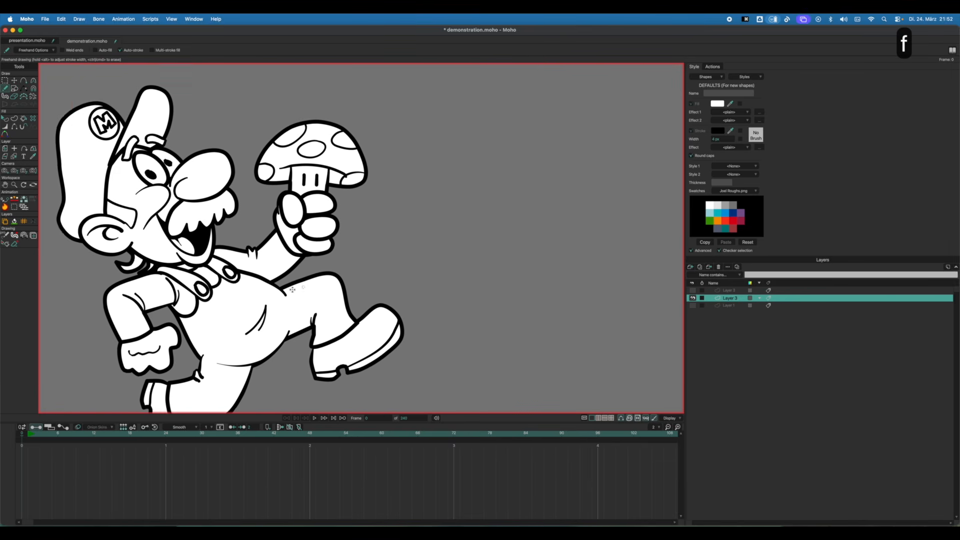
Thicken the lower end of the sideburn line in front of the ear with the Line Width tool.
scroll(351, 246, "up", 6)
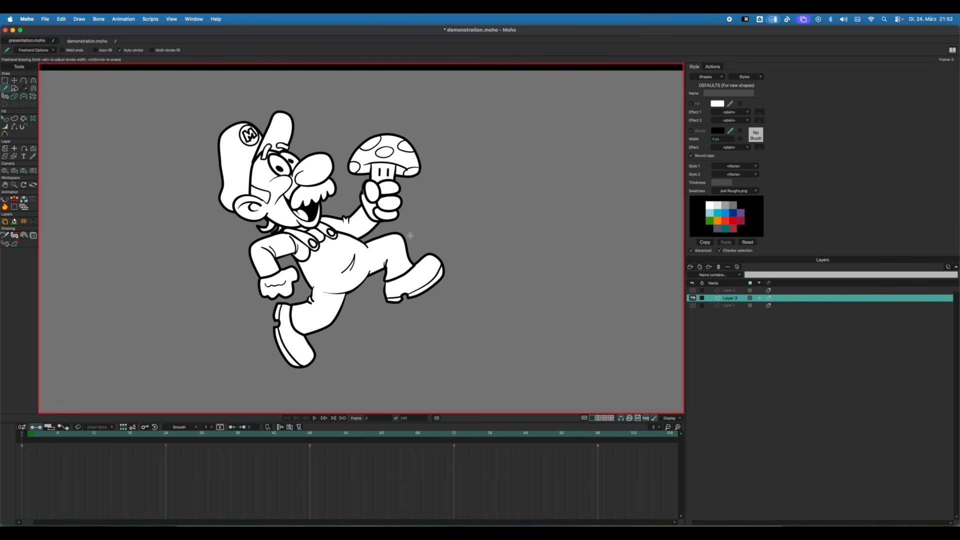
scroll(289, 176, "up", 2)
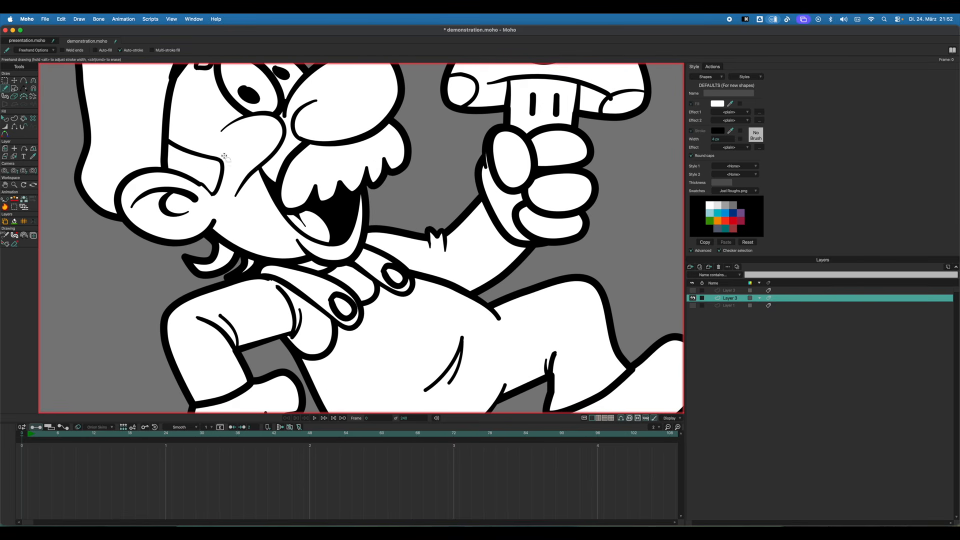
key("w")
left_click_drag(181, 149, 230, 189)
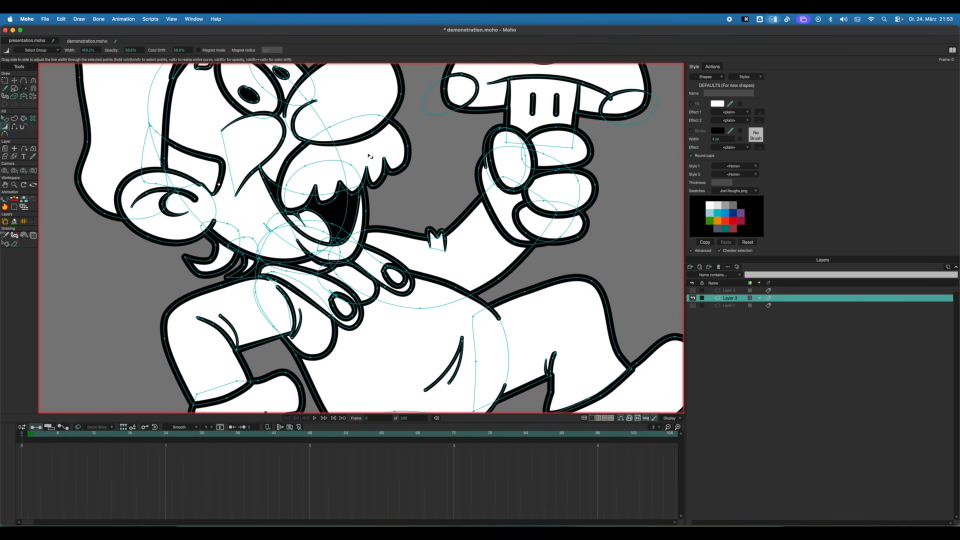
scroll(376, 172, "down", 3)
Adjust the line width of the cheek line beside the nose with the Line Width tool.
key("f")
key("w")
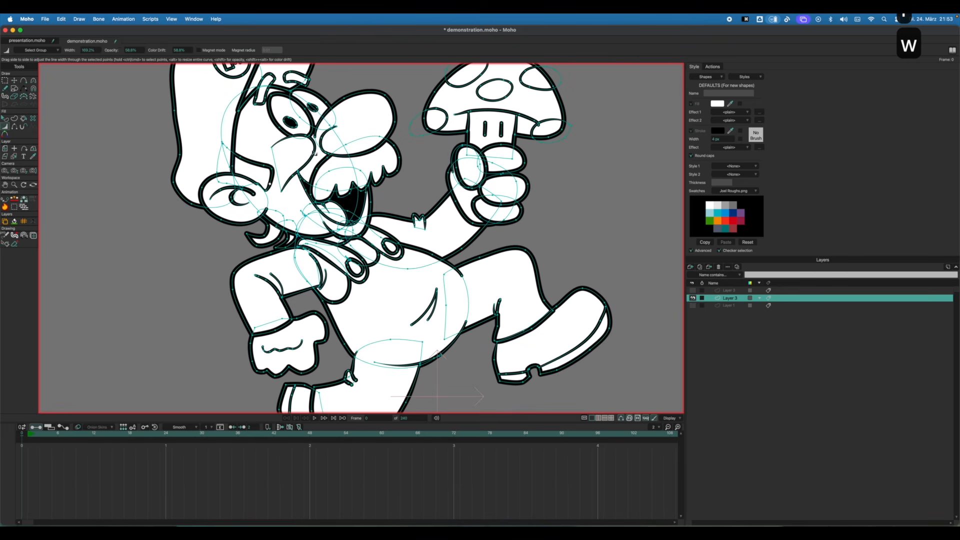
left_click_drag(314, 153, 320, 129)
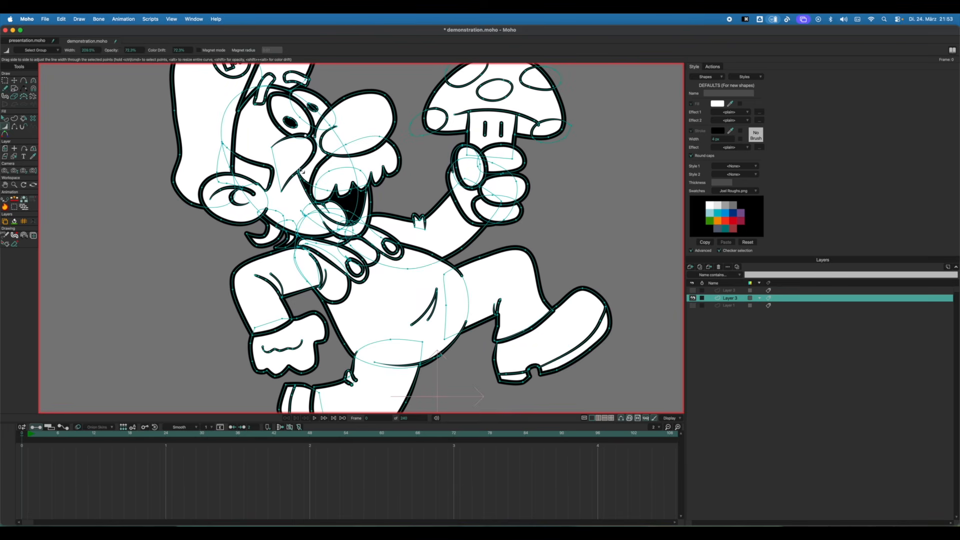
scroll(441, 149, "down", 2)
key("f")
scroll(427, 212, "down", 2)
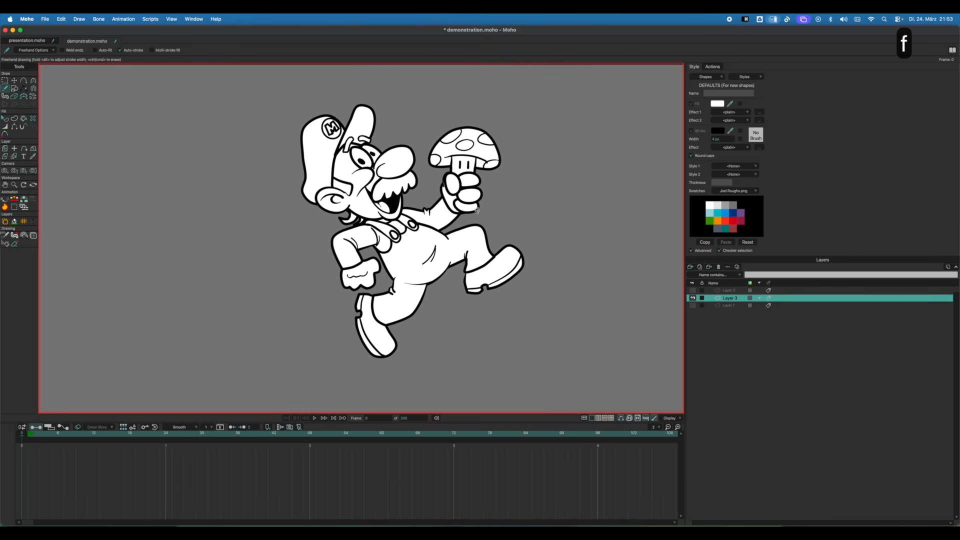
scroll(428, 212, "down", 2)
left_click_drag(427, 212, 485, 186)
scroll(518, 214, "up", 2)
left_click_drag(484, 230, 450, 226)
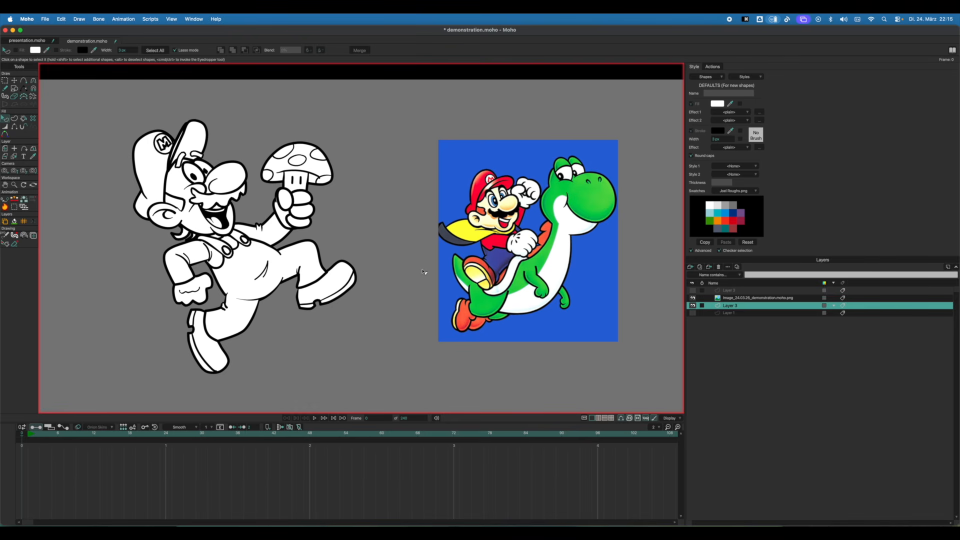
Select both sleeves, the shirt section, the cap and its brim, and fill them with the red sampled from the reference cap.
scroll(215, 214, "up", 3)
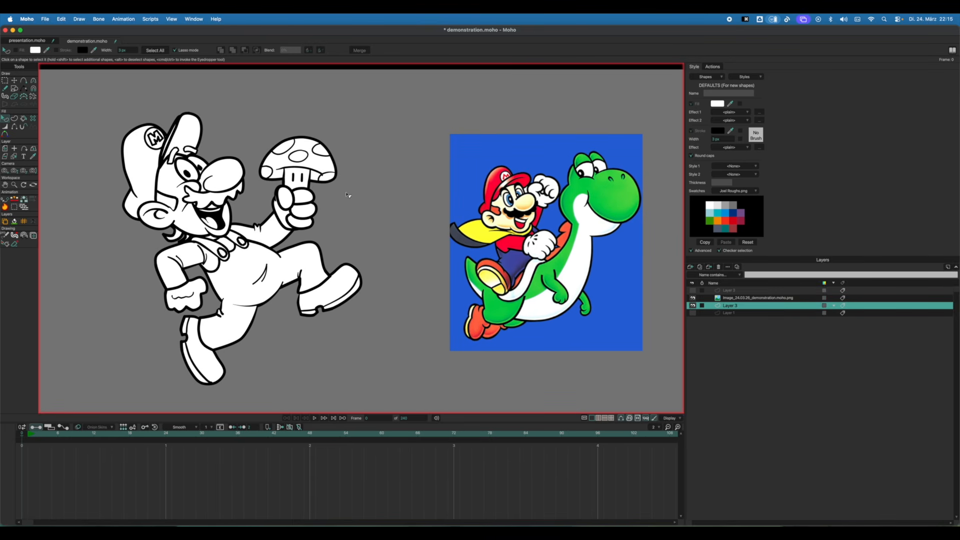
scroll(348, 195, "up", 3)
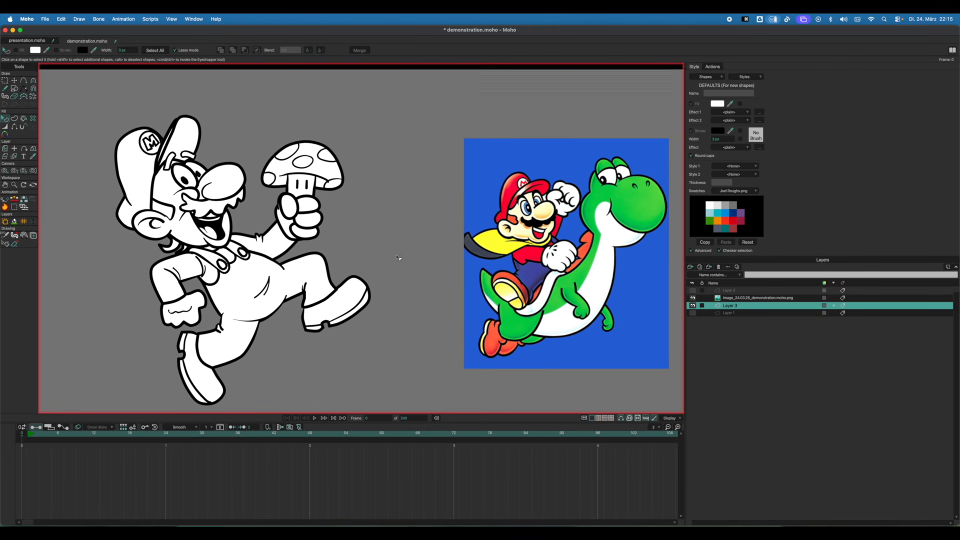
left_click_drag(398, 257, 397, 254)
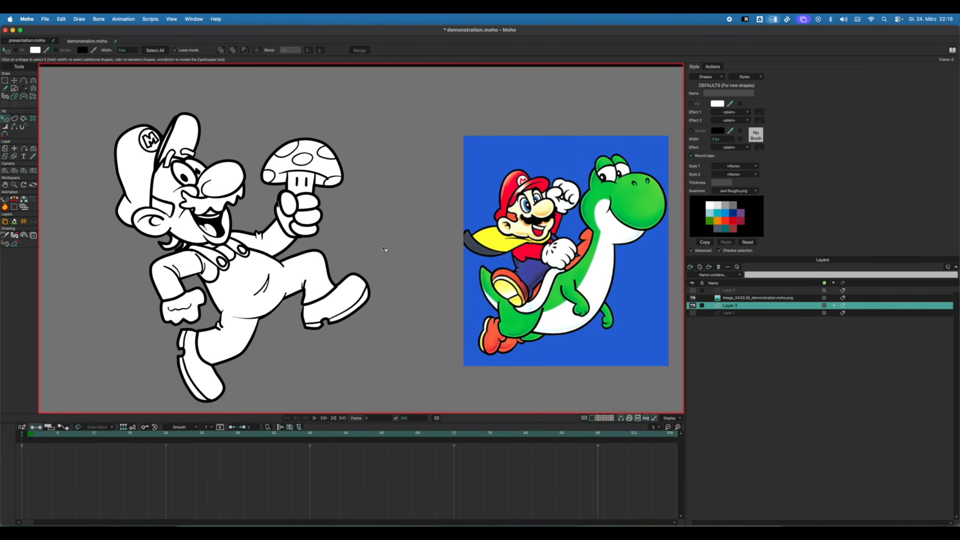
key("q")
left_click(168, 286)
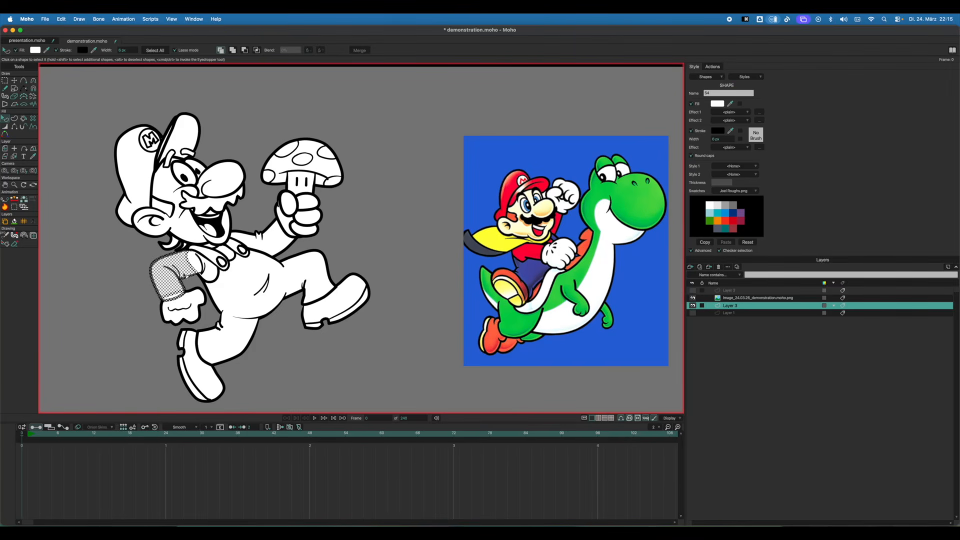
left_click(208, 270, "shift")
left_click(226, 253, "shift")
left_click(265, 243, "shift")
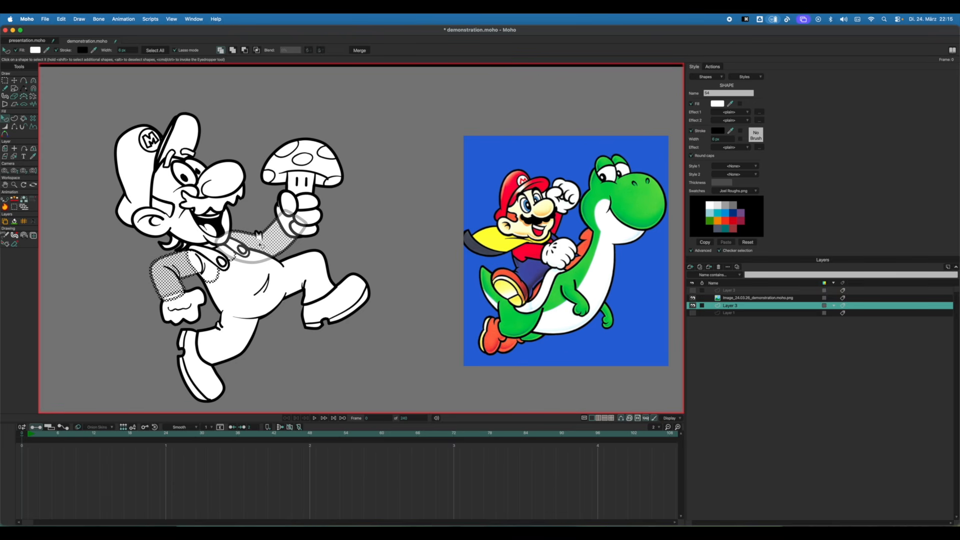
left_click(150, 188, "shift")
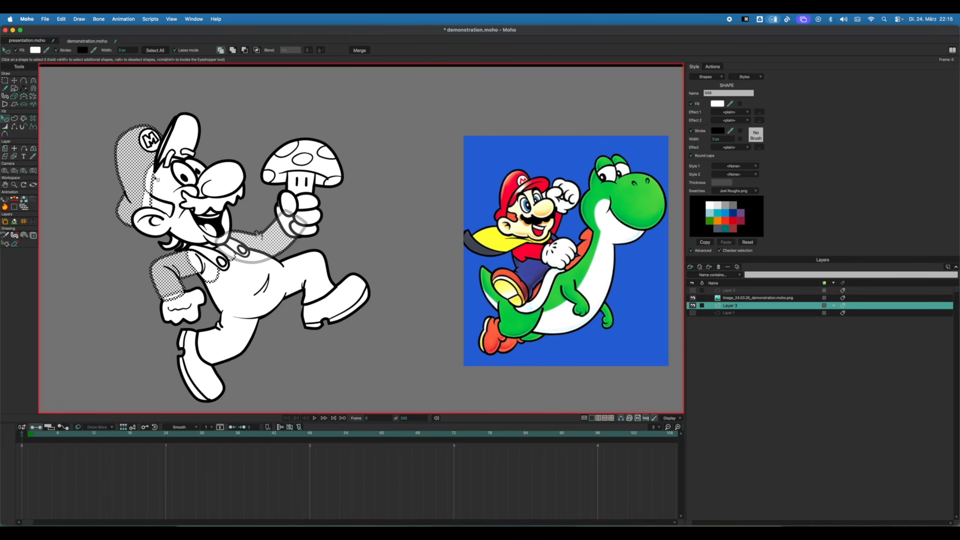
left_click(175, 132, "shift")
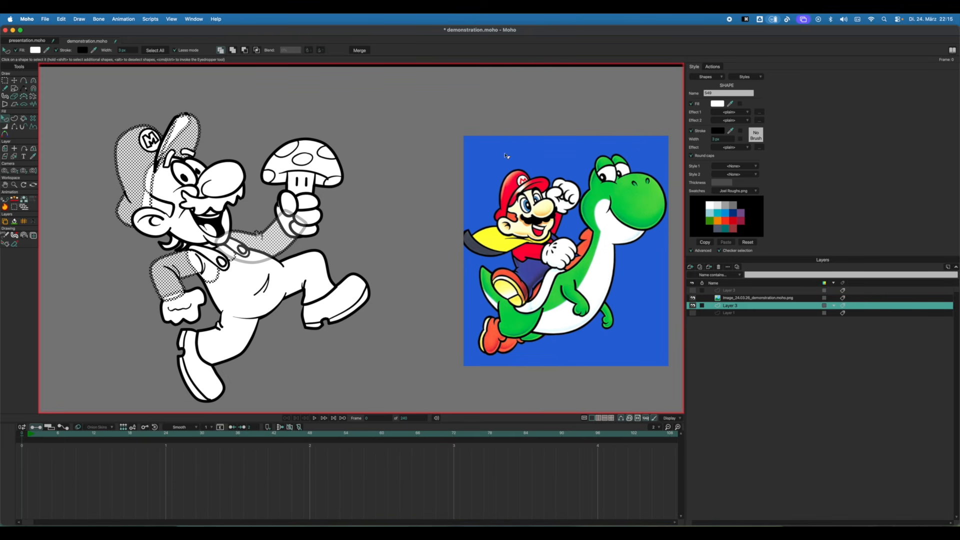
left_click(730, 105)
left_click(513, 188)
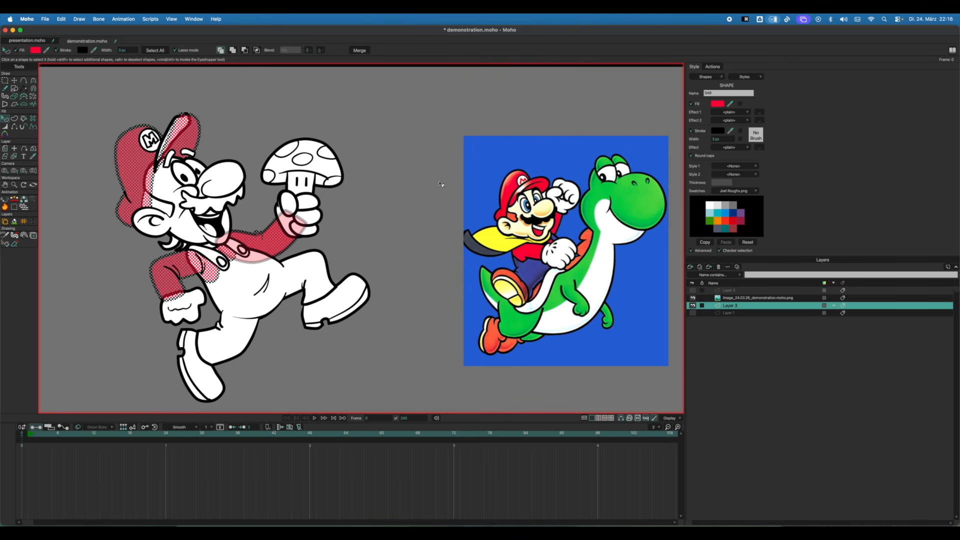
left_click(417, 187)
Fill the narrow white shape along the cap's brim with the red picked up from the raised arm's sleeve.
left_click_drag(258, 173, 307, 168)
scroll(307, 168, "up", 2)
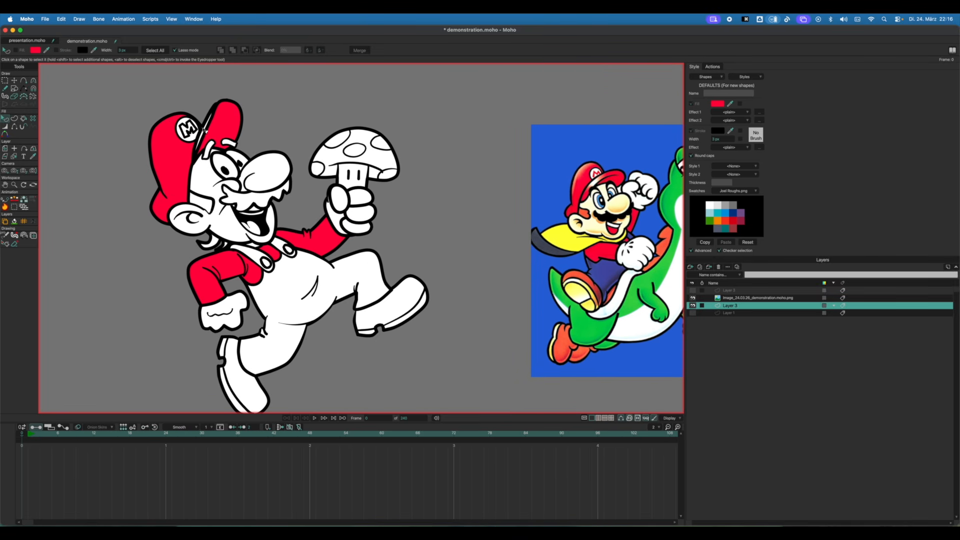
left_click(205, 131)
left_click(266, 117)
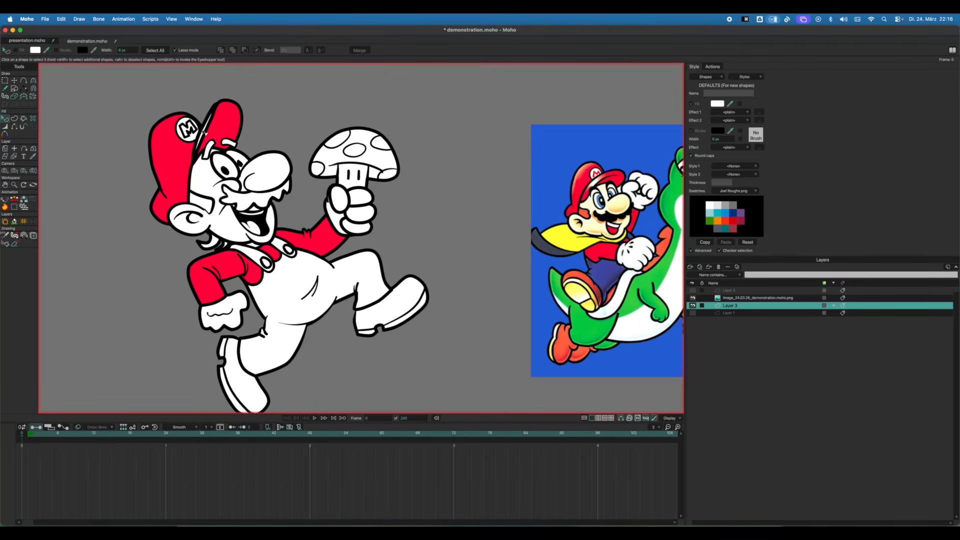
left_click(205, 133)
left_click(202, 128)
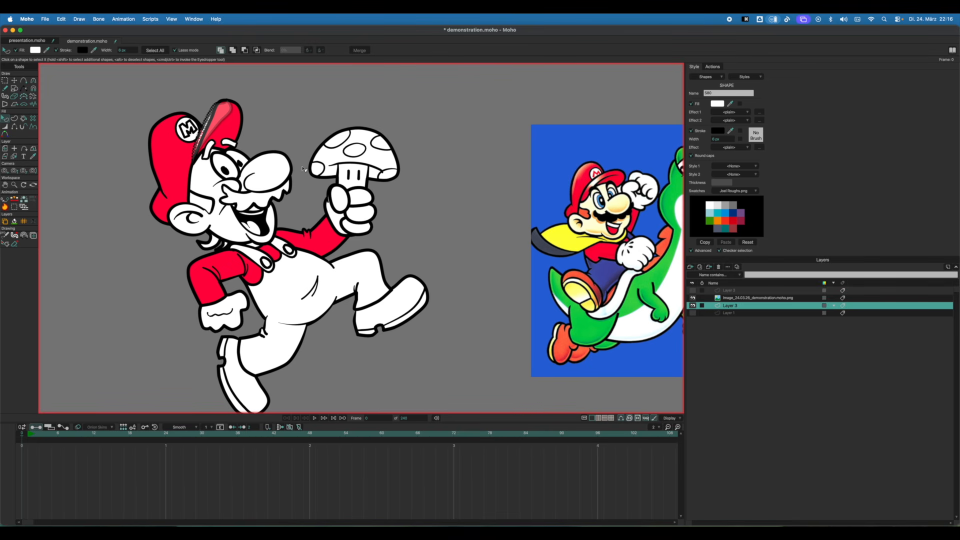
left_click(326, 240, "super")
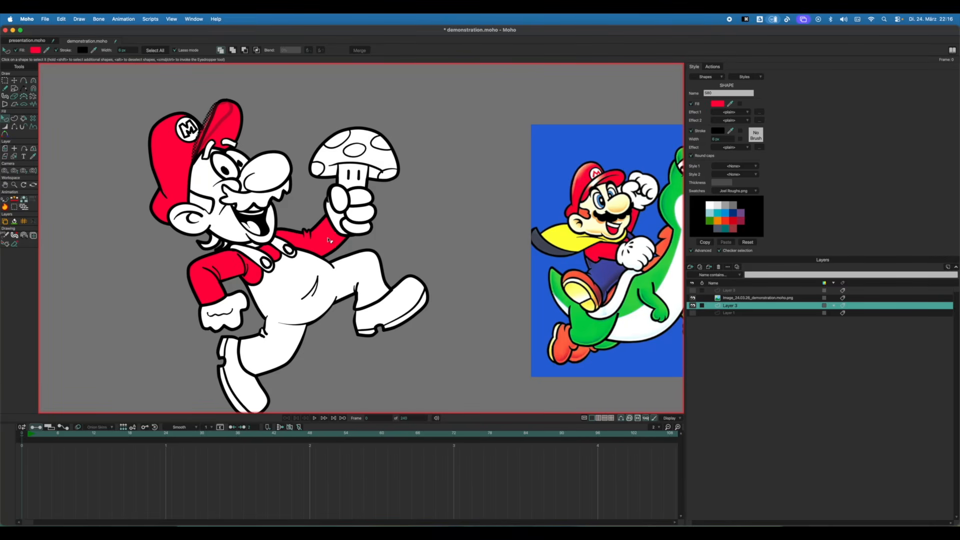
left_click(444, 177)
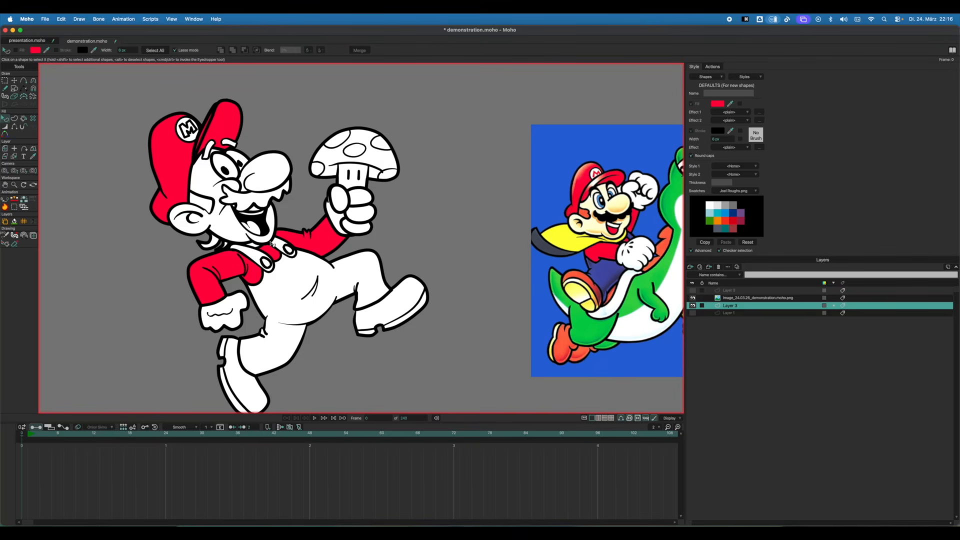
Fill the M on the cap badge with the same red as the cap.
left_click(189, 132)
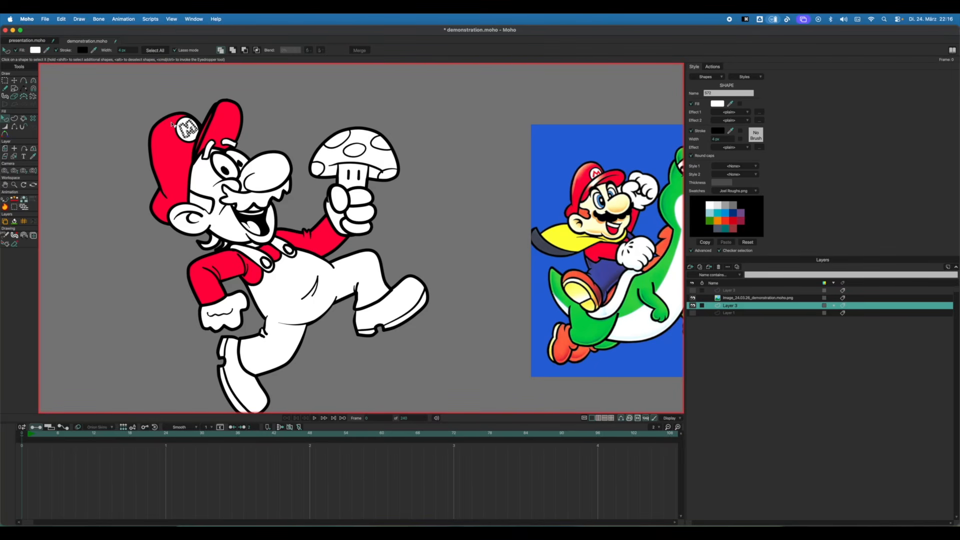
left_click(308, 132)
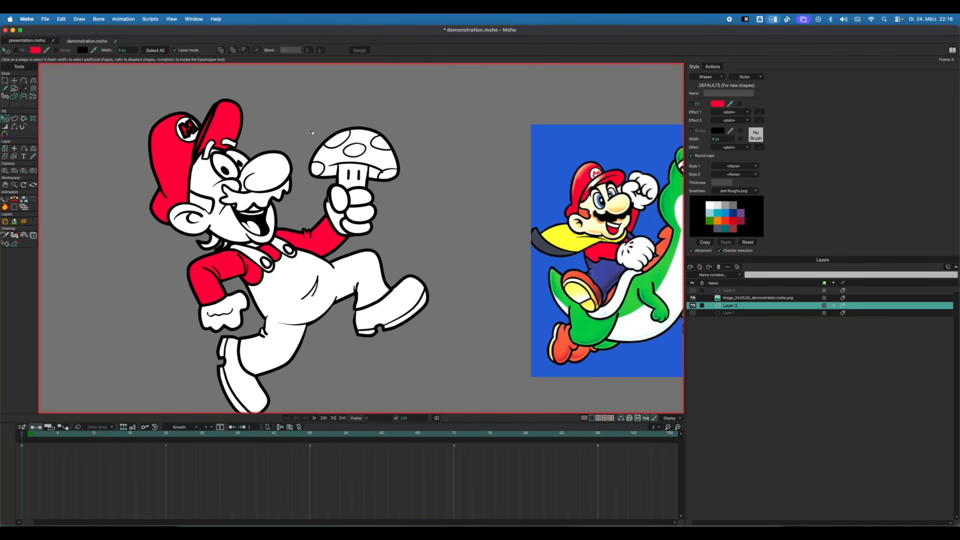
Fill the face, nose and ear with a tan skin tone sampled from the reference face, undoing a pale cream first sample.
scroll(294, 188, "right", 2)
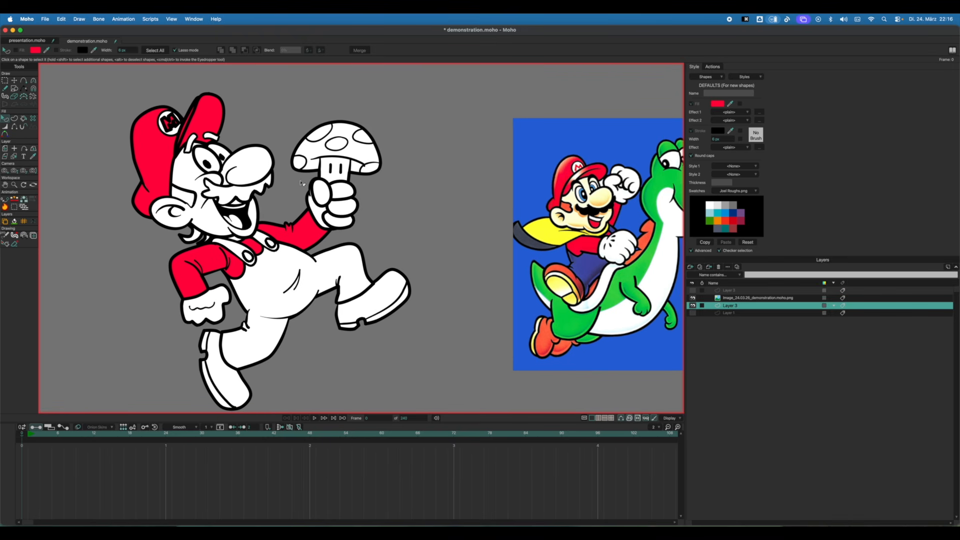
left_click(193, 172)
left_click(251, 175, "shift")
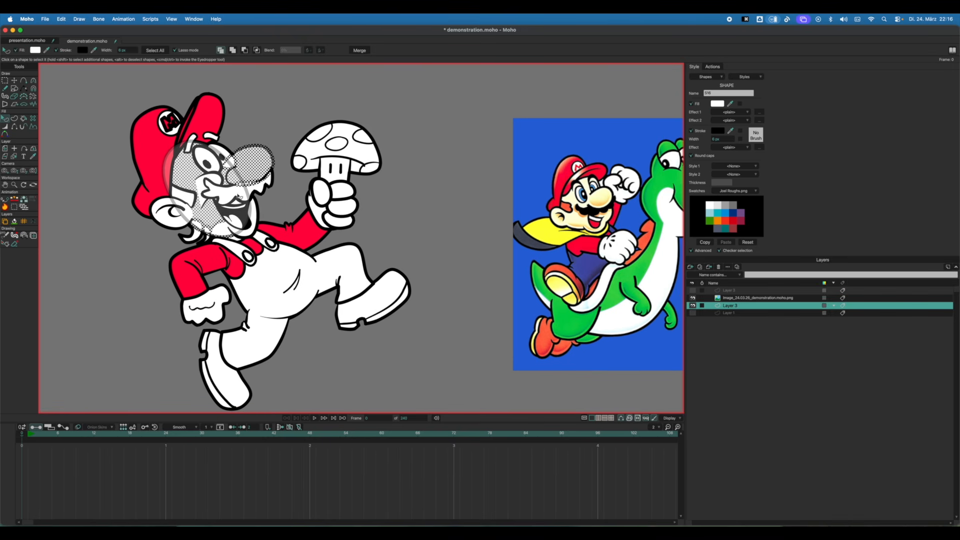
left_click(173, 224, "shift")
left_click_drag(733, 106, 572, 215)
left_click(415, 203)
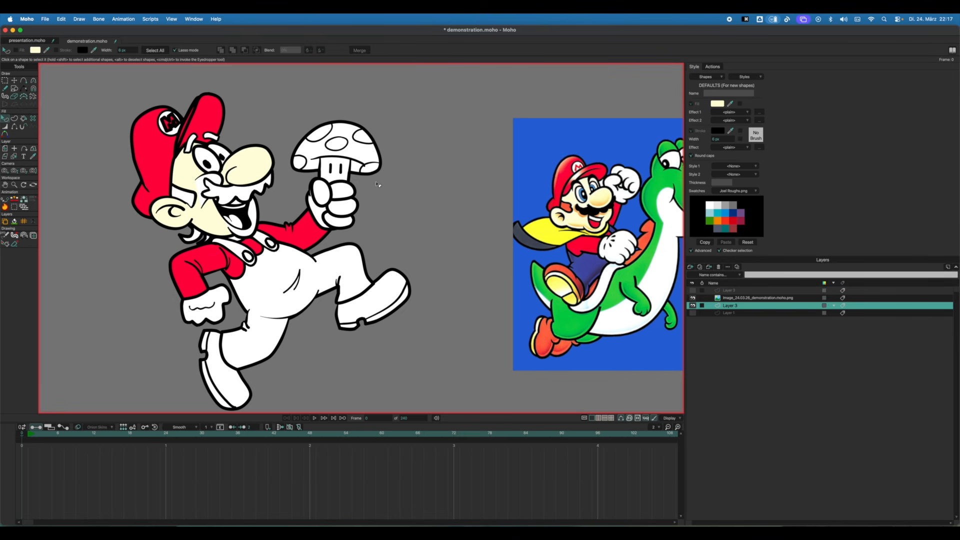
key("super+z")
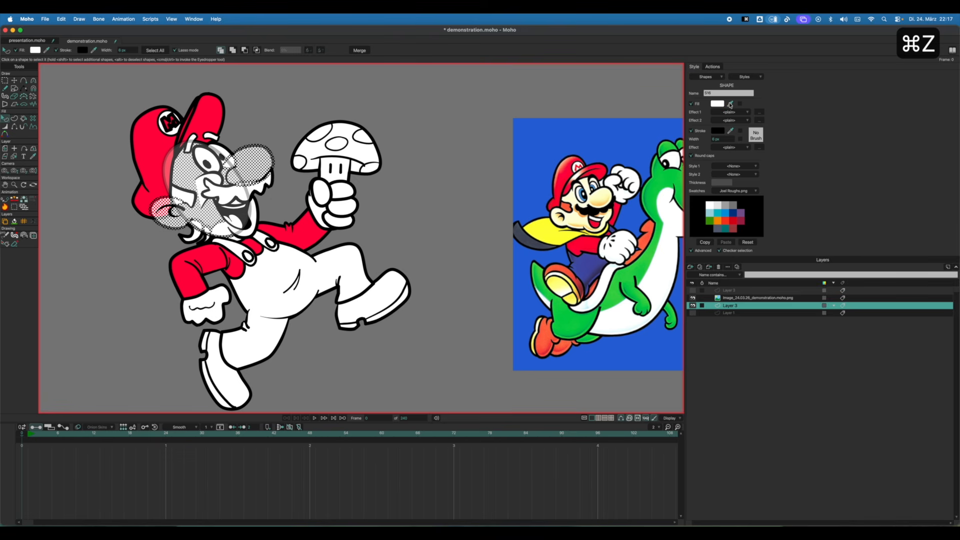
left_click_drag(730, 105, 575, 219)
left_click(422, 182)
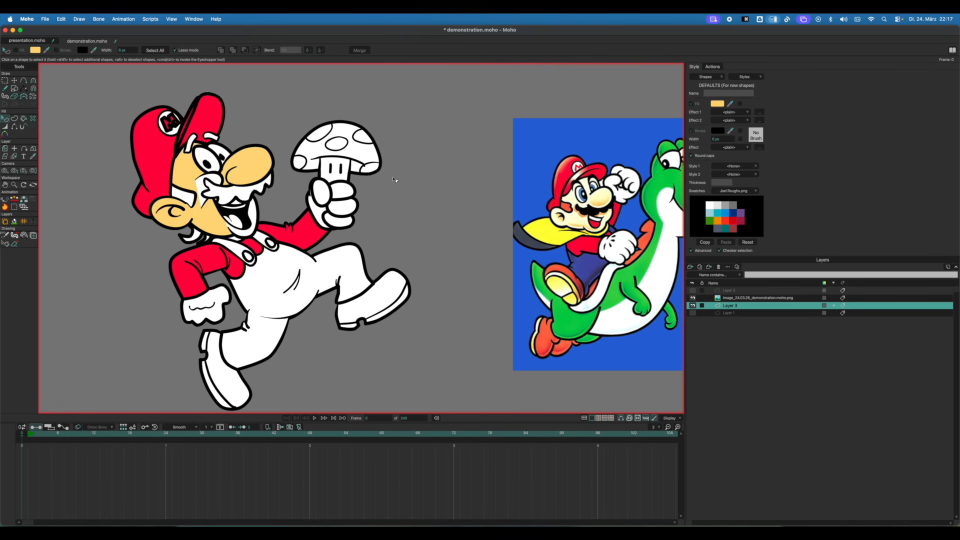
Select the cheek, chin, lowered hand and the white shapes of the raised hand, and fill them with the nose's tan.
left_click(217, 179)
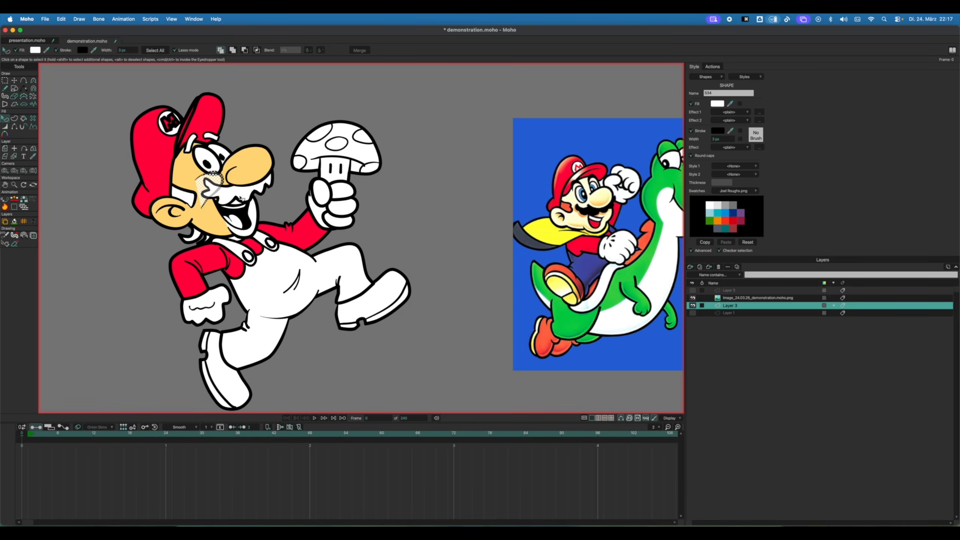
left_click(257, 212, "shift")
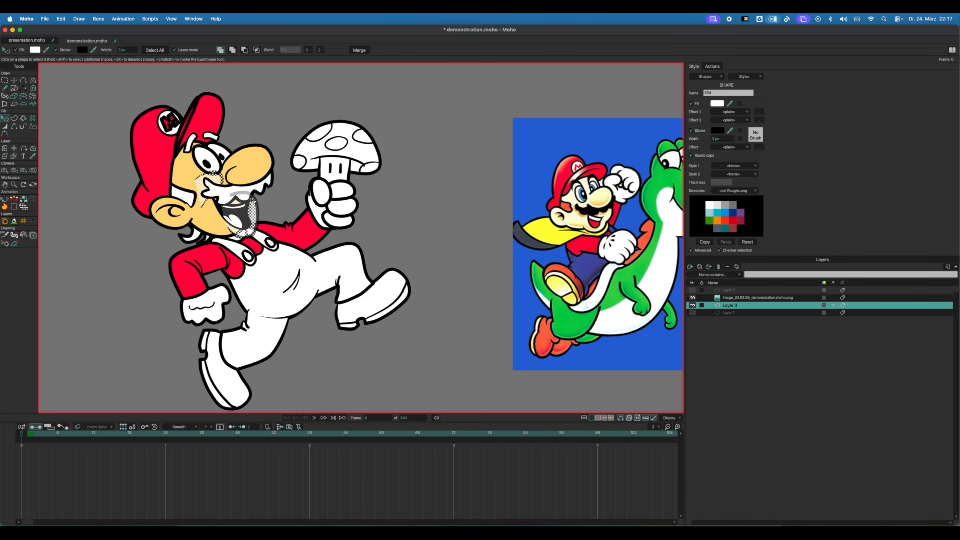
left_click(211, 315, "shift")
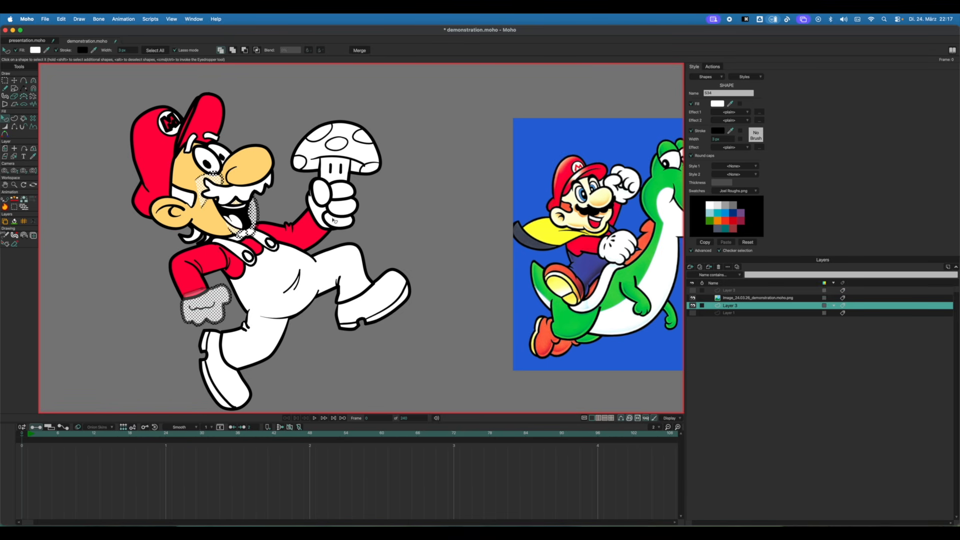
left_click(347, 205, "shift")
left_click(344, 193, "shift")
left_click(320, 192, "shift")
left_click(324, 216, "shift")
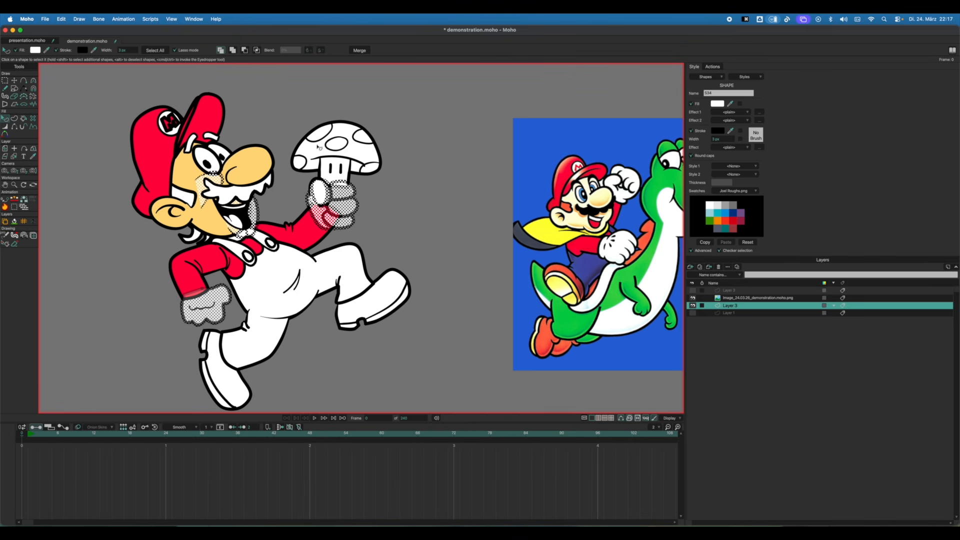
left_click(253, 167, "super")
left_click(429, 224)
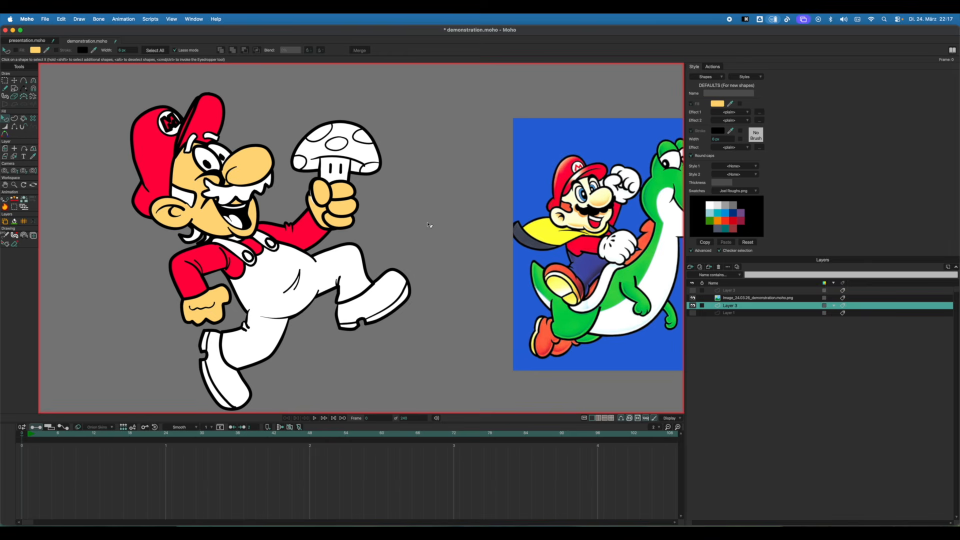
Fill the remaining white shape behind the raised hand's thumb with the tan of the hand.
scroll(300, 195, "up", 5)
left_click(307, 198)
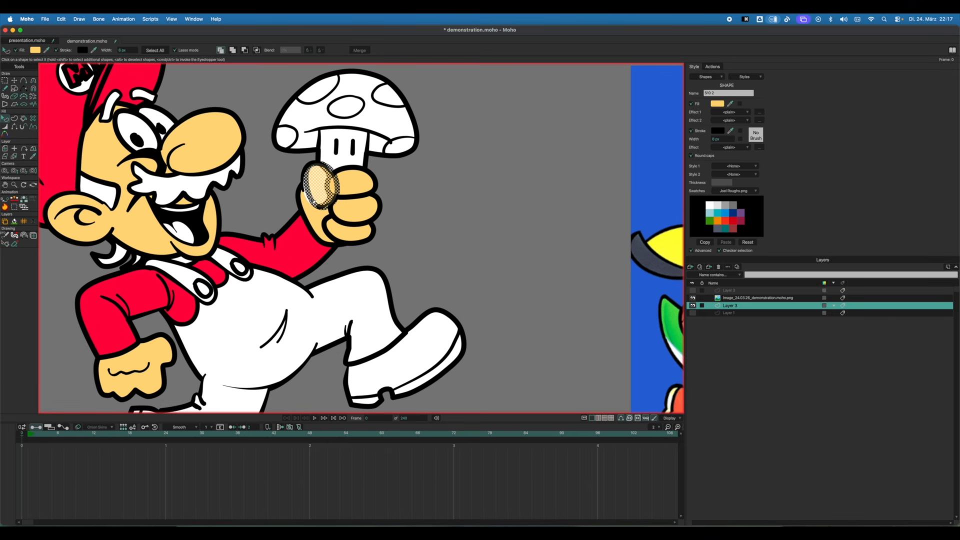
left_click(309, 199)
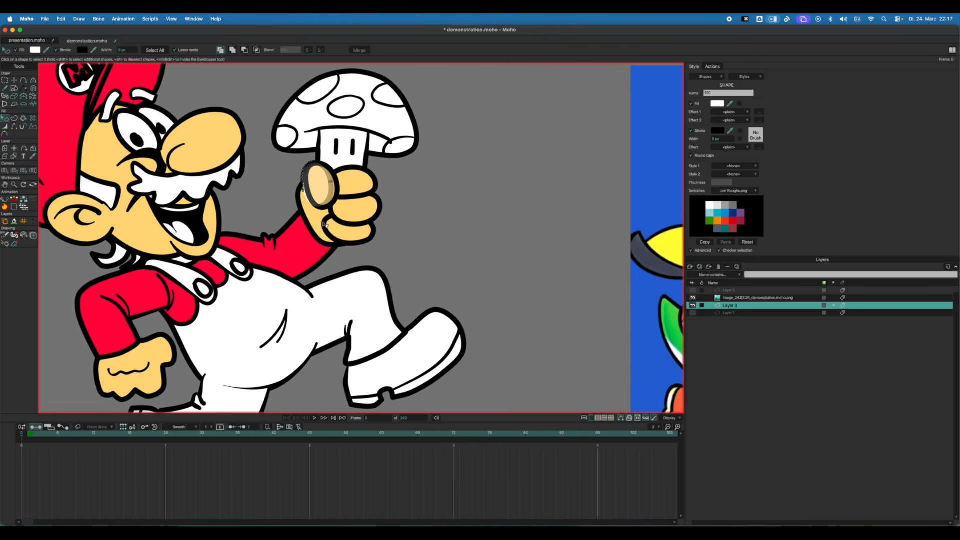
left_click(316, 216, "super")
left_click(440, 216)
scroll(419, 215, "down", 5)
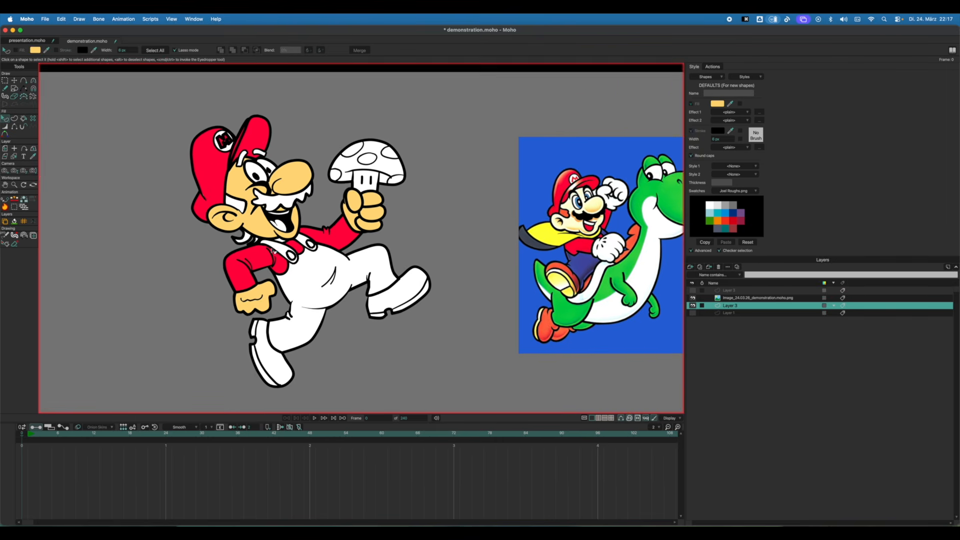
Select the overalls' torso and both trouser legs and fill them with the blue sampled from the reference character's overalls.
left_click_drag(325, 277, 274, 255)
left_click(275, 256)
left_click(260, 295, "shift")
left_click(315, 268, "shift")
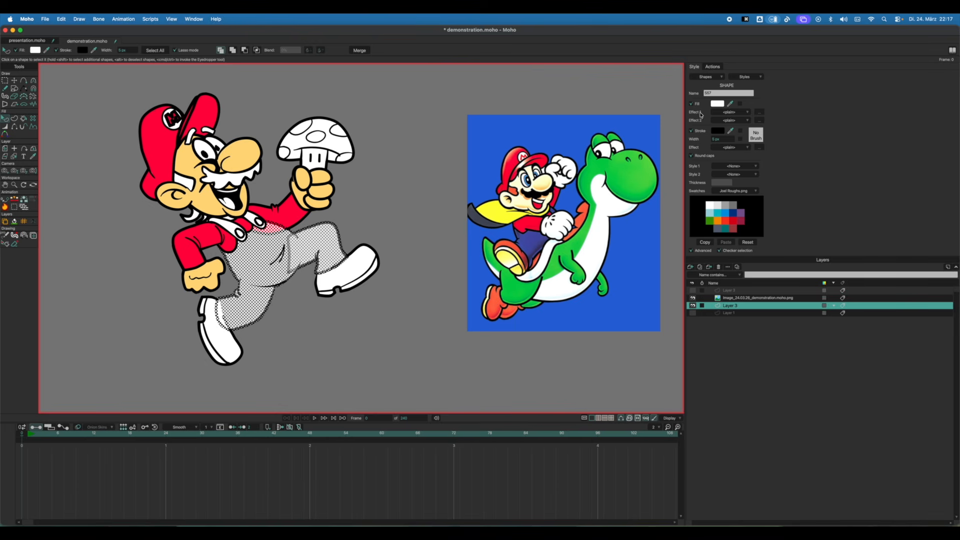
left_click_drag(729, 105, 533, 239)
left_click(383, 231)
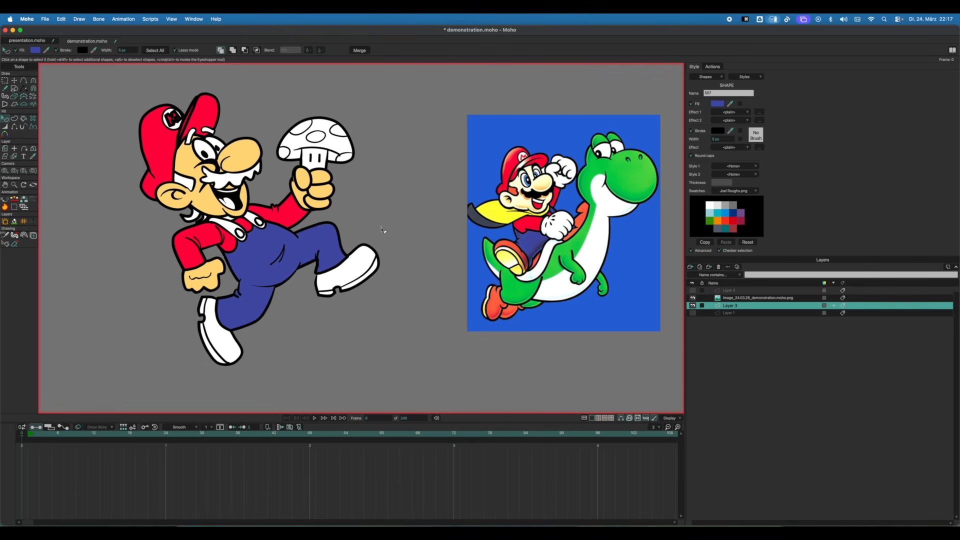
Fill both overall straps with the blue picked up from the overalls' torso.
scroll(307, 233, "up", 2)
left_click(219, 231)
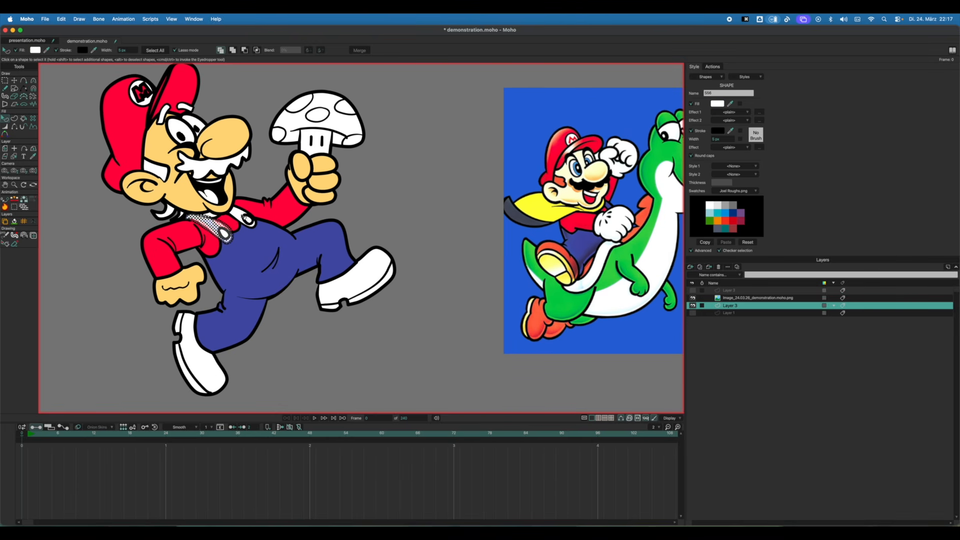
left_click(242, 216, "shift")
left_click(252, 246, "super")
left_click(328, 220)
Fill the hair at the neck and the sideburn with the orange-red sampled from the reference character's hair.
left_click_drag(223, 207, 243, 226)
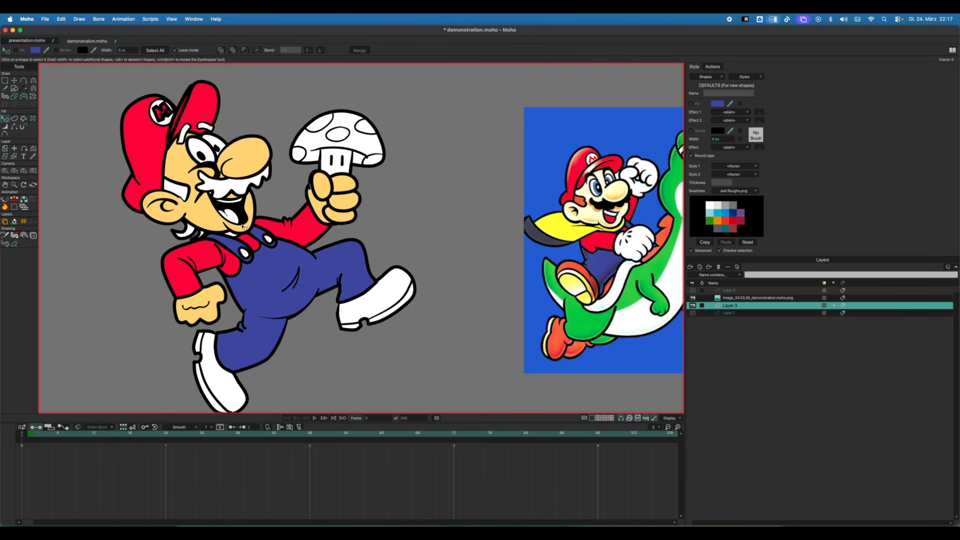
left_click(192, 234)
left_click(181, 187, "shift")
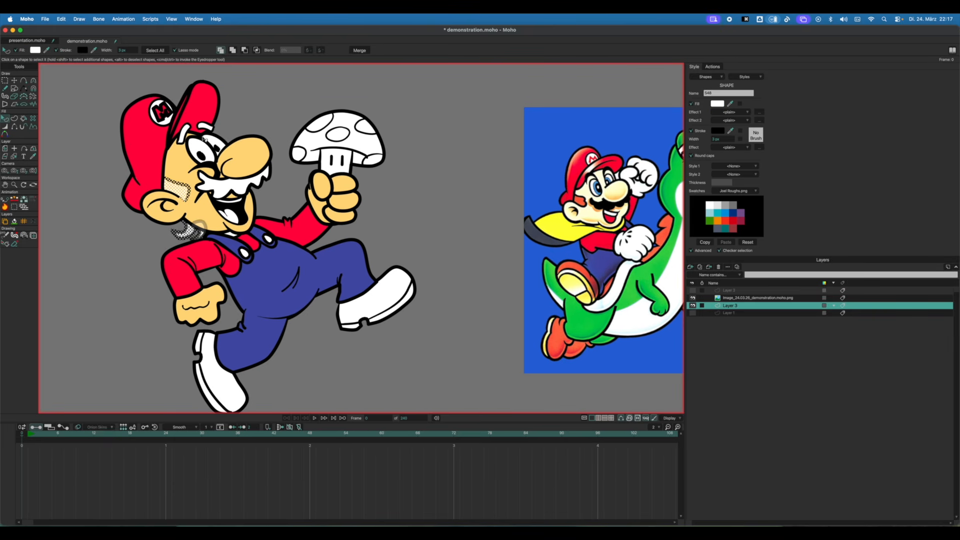
left_click_drag(729, 102, 581, 197)
left_click(439, 180)
Fill the mustache with black sampled from the stroke color.
left_click(238, 183)
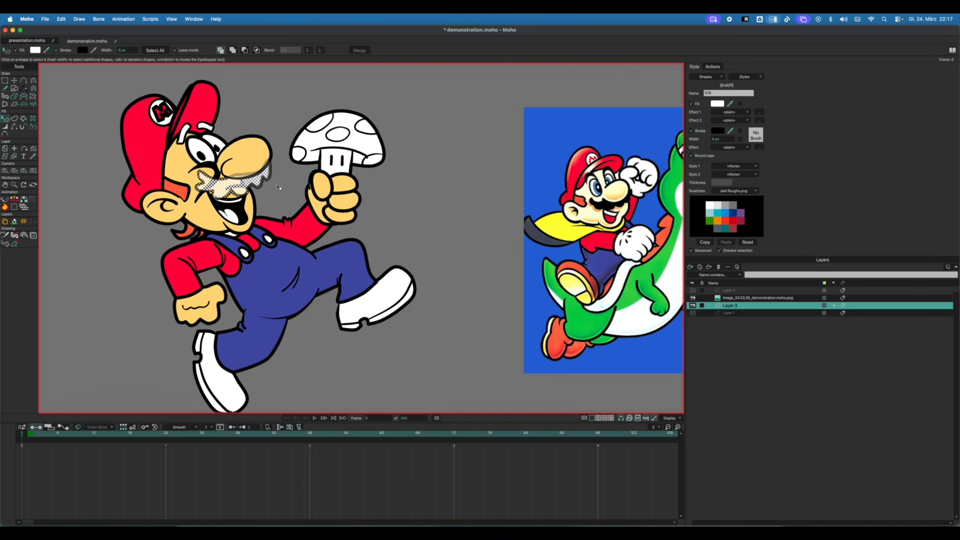
left_click_drag(729, 104, 718, 131)
left_click(460, 182)
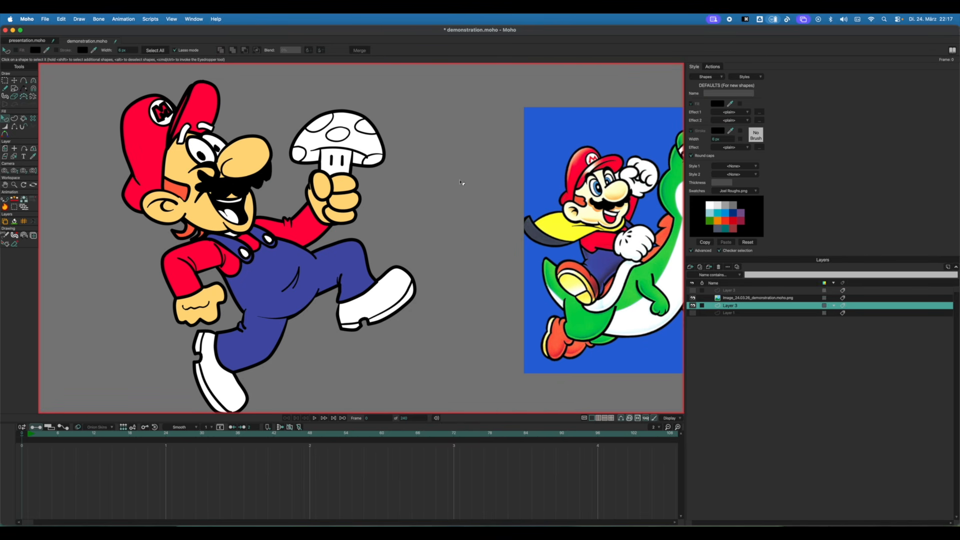
Fill the tongue with the red sampled from the reference character's mouth.
left_click(232, 215)
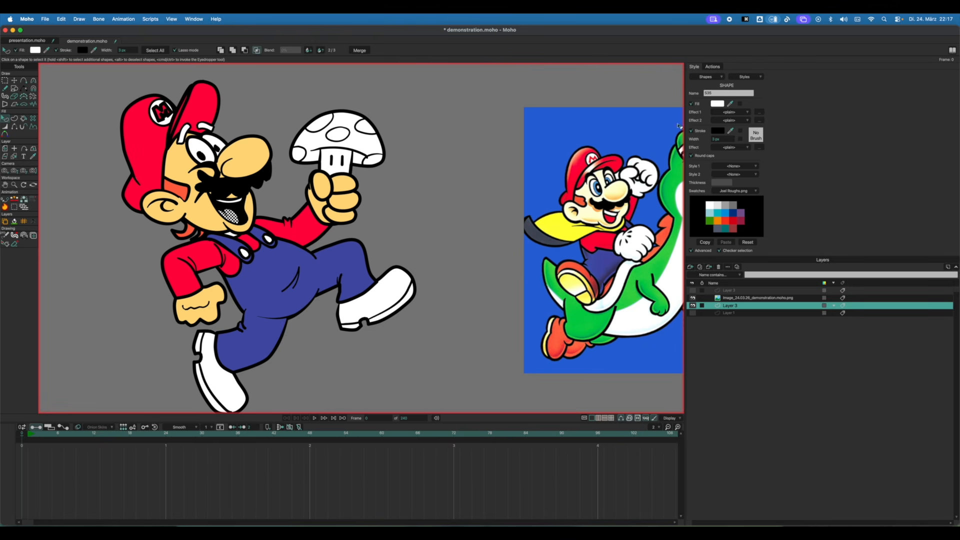
left_click_drag(637, 183, 610, 216)
left_click(407, 186)
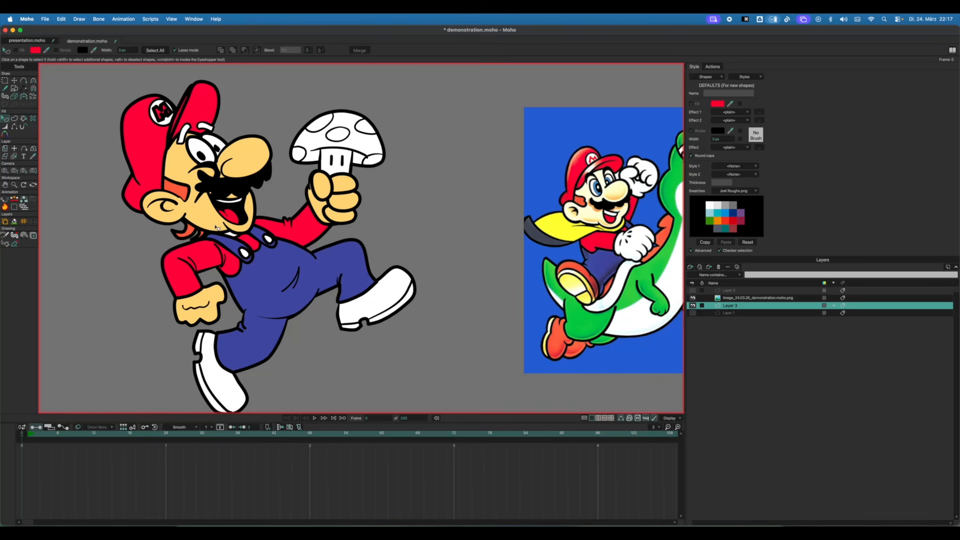
Fill the small white neck shape below the chin with the tan sampled from the raised hand.
left_click(230, 235)
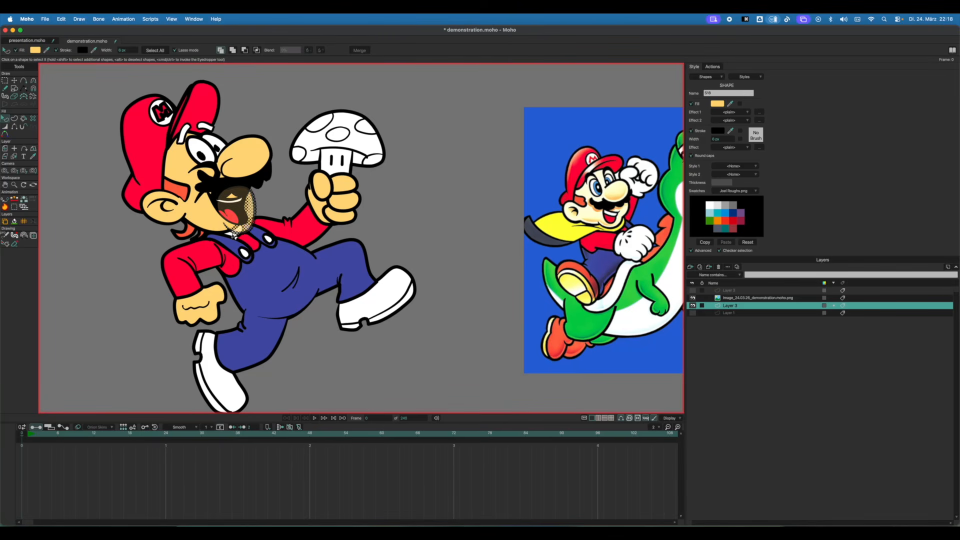
scroll(202, 244, "up", 3)
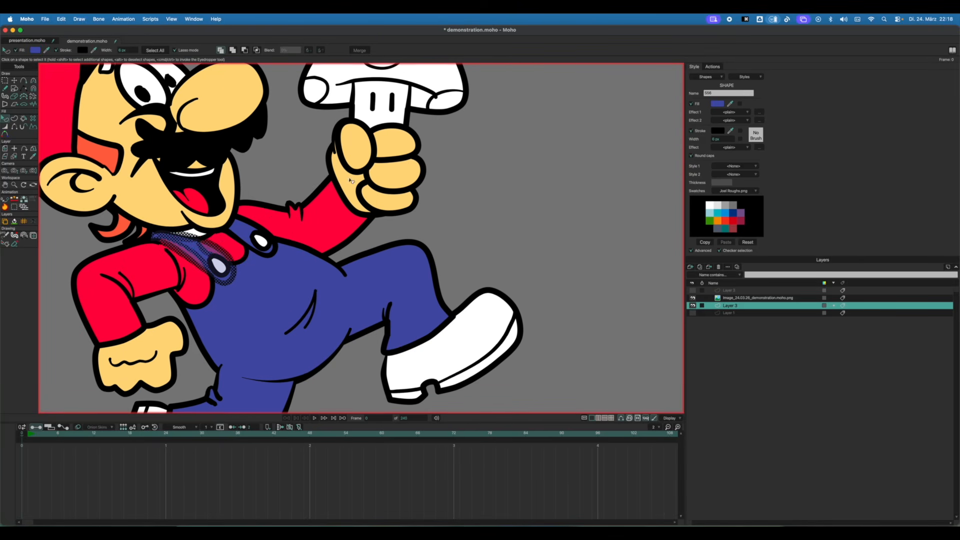
left_click(193, 229)
left_click(194, 233)
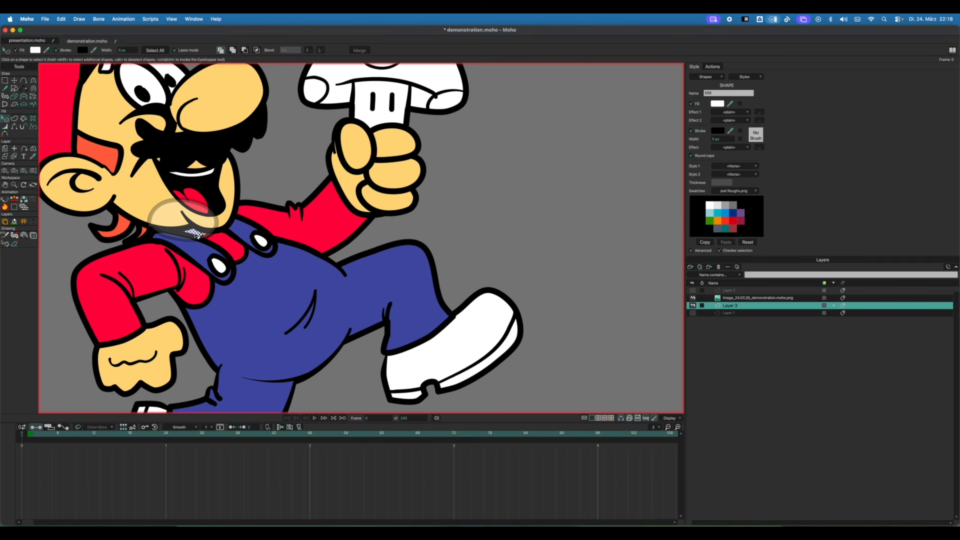
left_click_drag(730, 104, 403, 170)
left_click(537, 169)
Select both eyebrows and fill them with black sampled from the stroke color.
scroll(498, 193, "down", 3)
scroll(383, 213, "down", 2)
left_click_drag(403, 222, 314, 242)
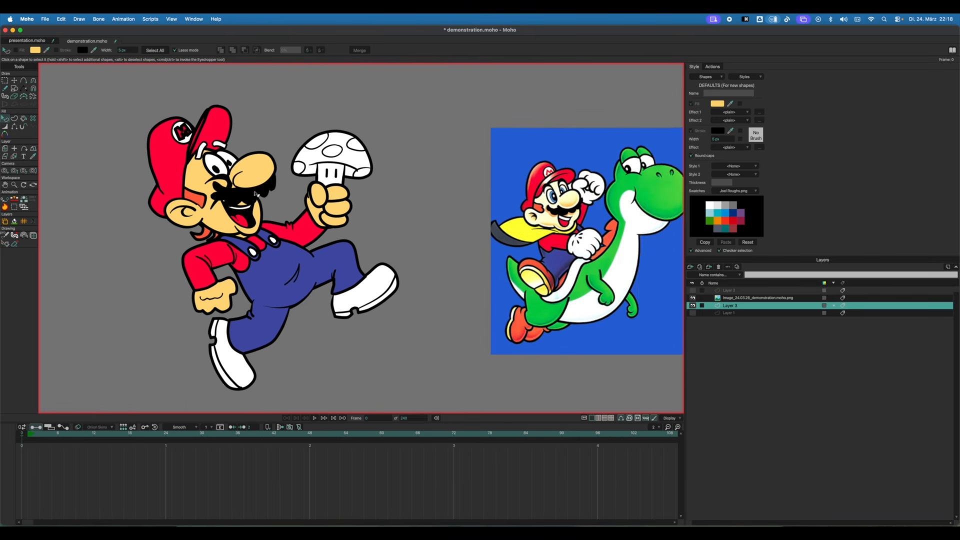
scroll(265, 199, "up", 1)
left_click(193, 145)
left_click(212, 138, "shift")
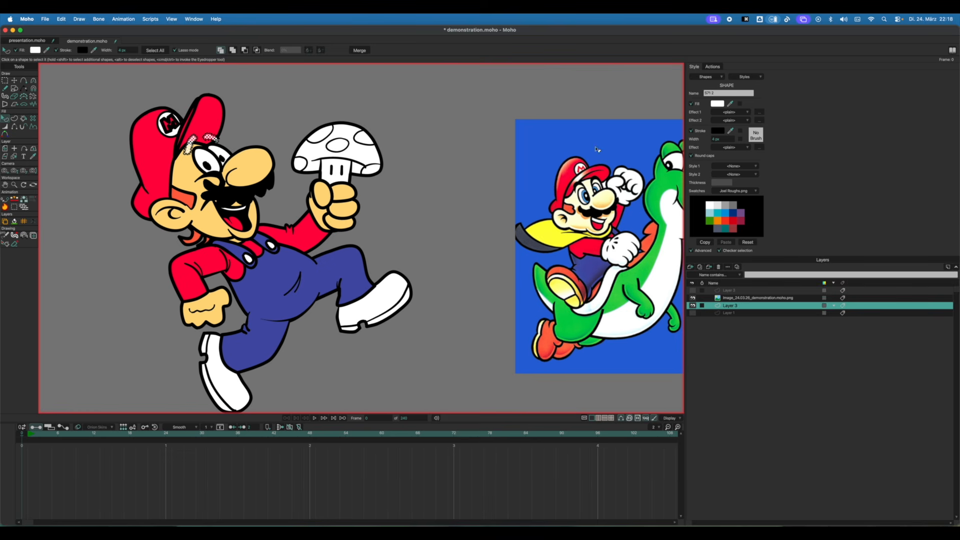
left_click_drag(731, 103, 712, 131)
left_click(495, 124)
Change the mustache's fill to a dark grey and give both eyebrows the same dark grey fill.
scroll(362, 201, "down", 2)
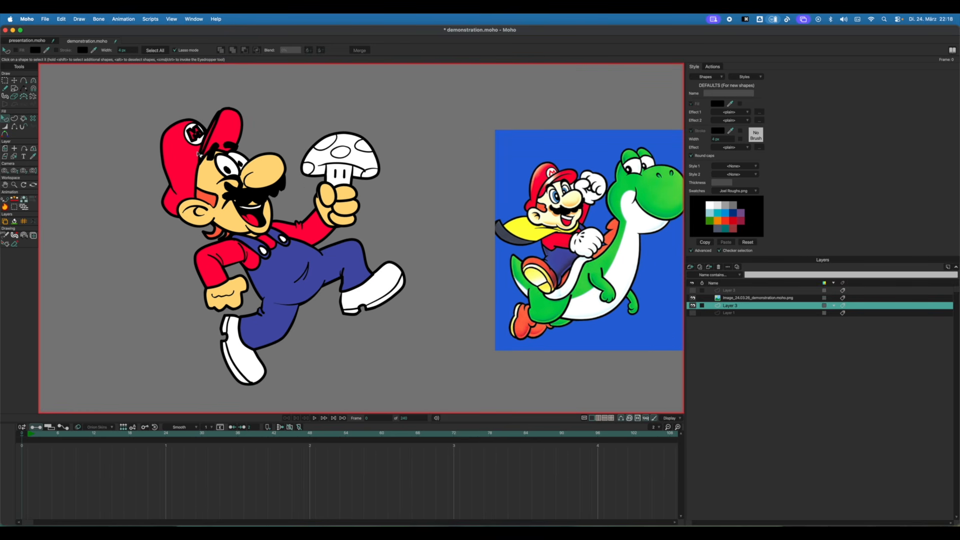
scroll(271, 171, "up", 1)
left_click(250, 196)
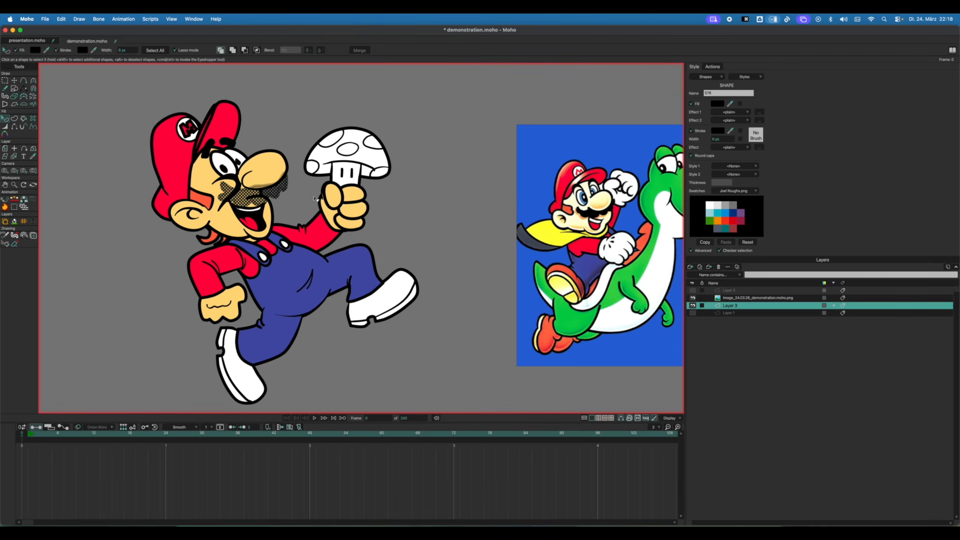
left_click(722, 105)
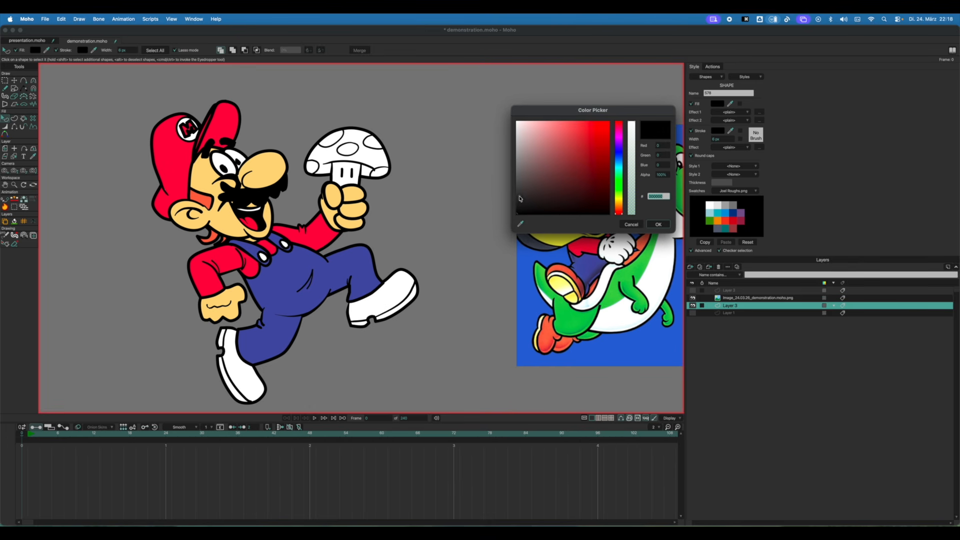
left_click_drag(520, 199, 510, 200)
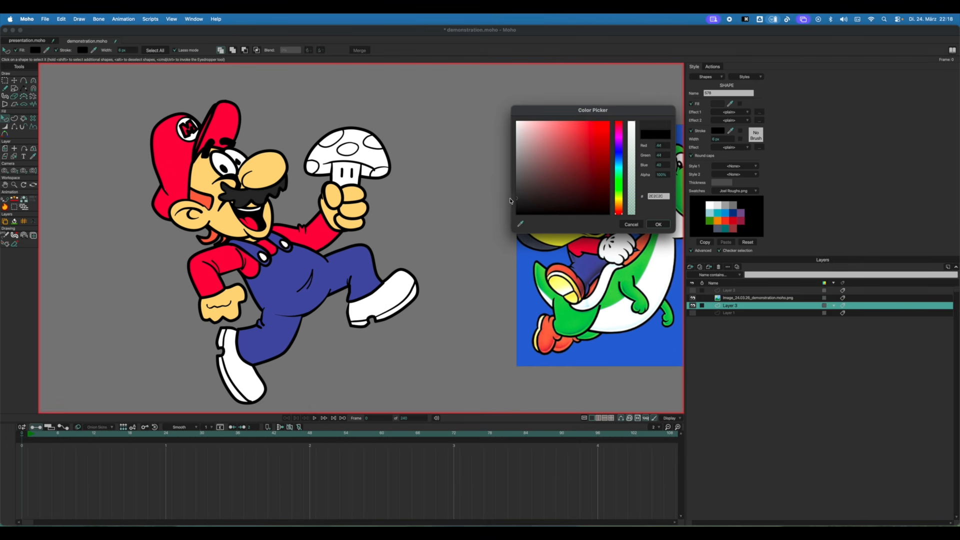
left_click(666, 226)
left_click(222, 141)
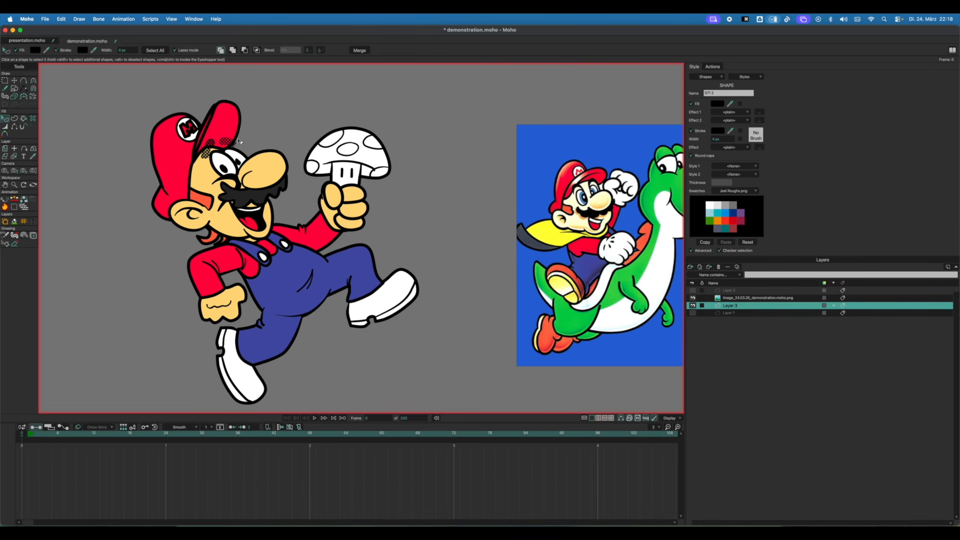
left_click(468, 156)
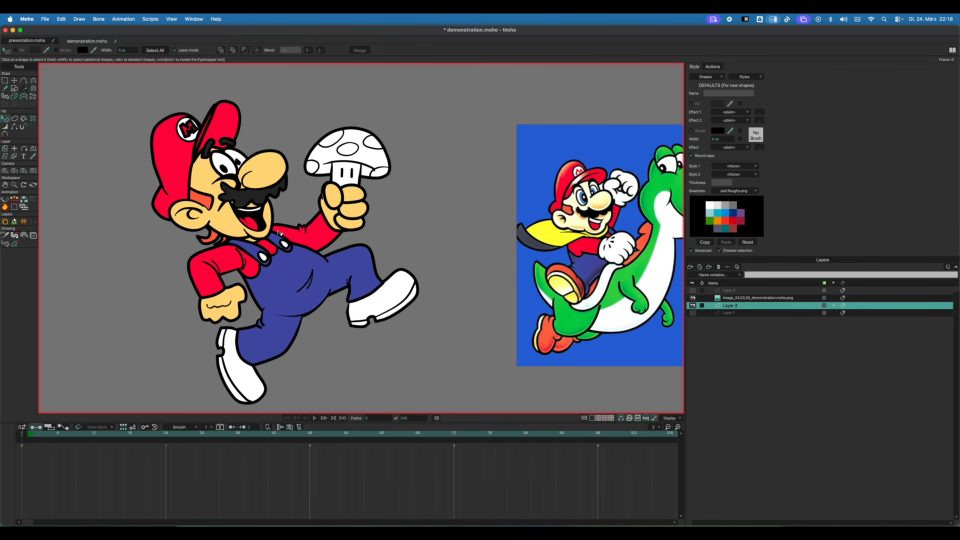
Thin the line width of the curved crease running from under the eye down beside the nose.
scroll(402, 195, "right", 3)
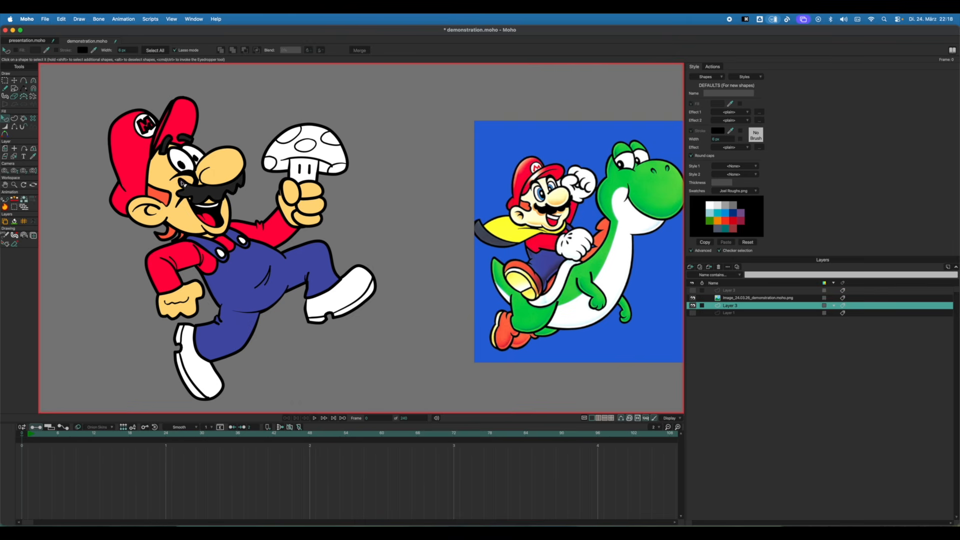
scroll(199, 162, "up", 5)
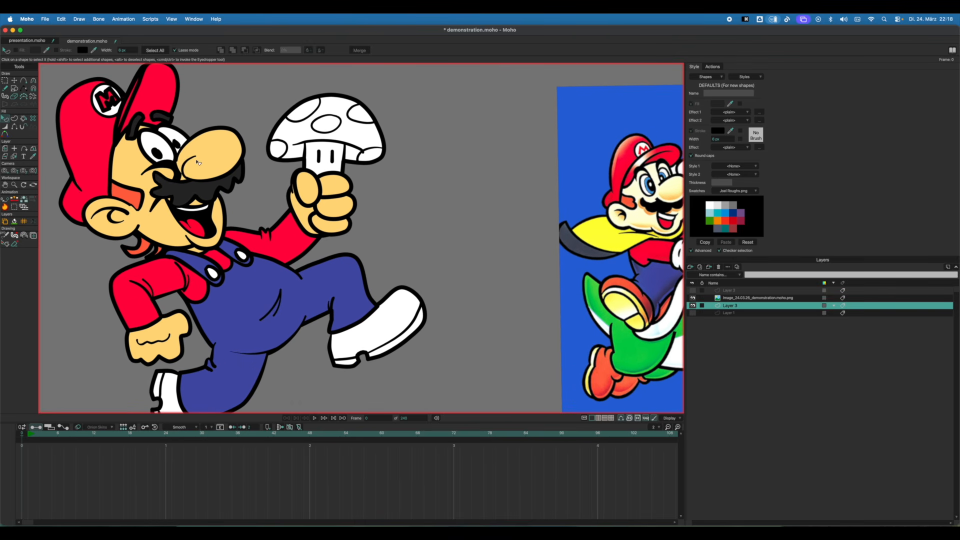
left_click(170, 171)
key("t")
scroll(289, 155, "up", 6)
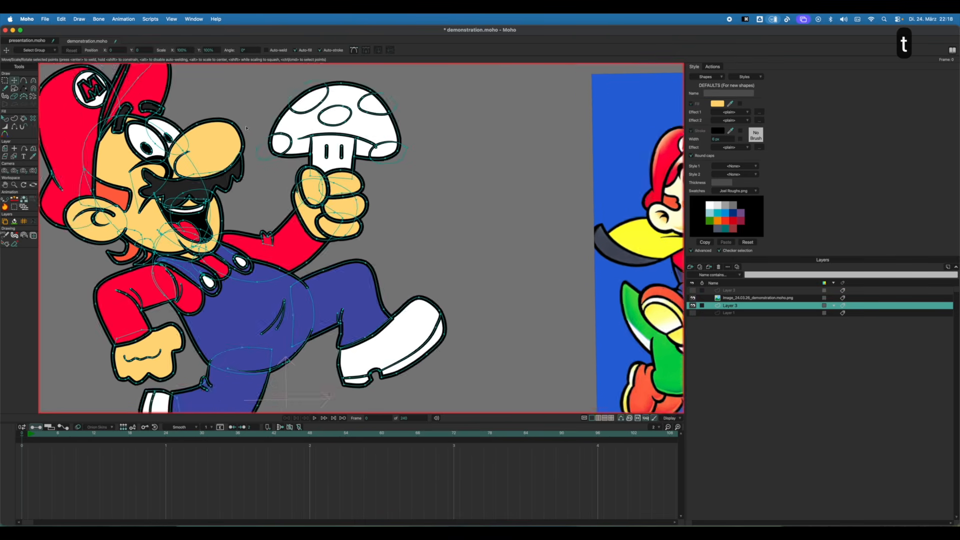
scroll(289, 155, "up", 2)
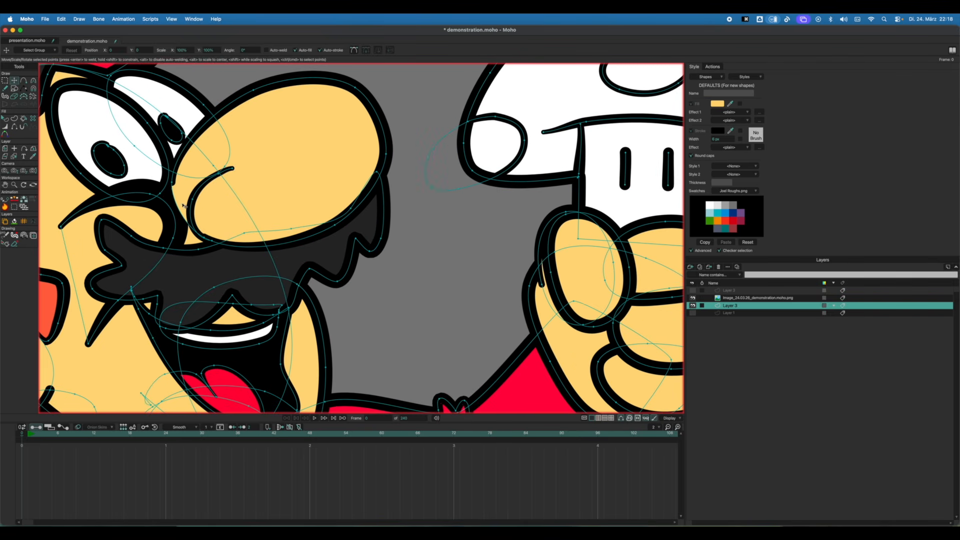
key("a")
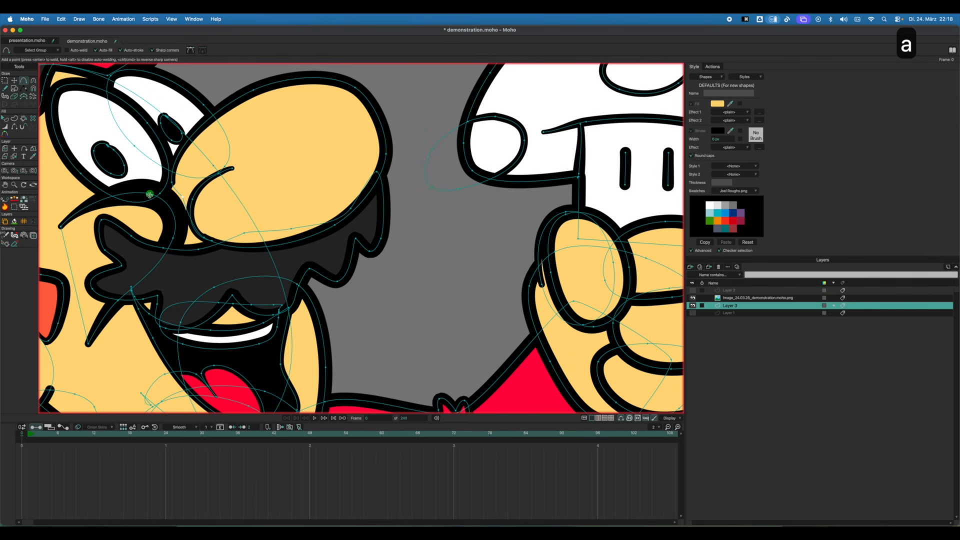
key("e")
key("w")
left_click_drag(135, 202, 128, 202)
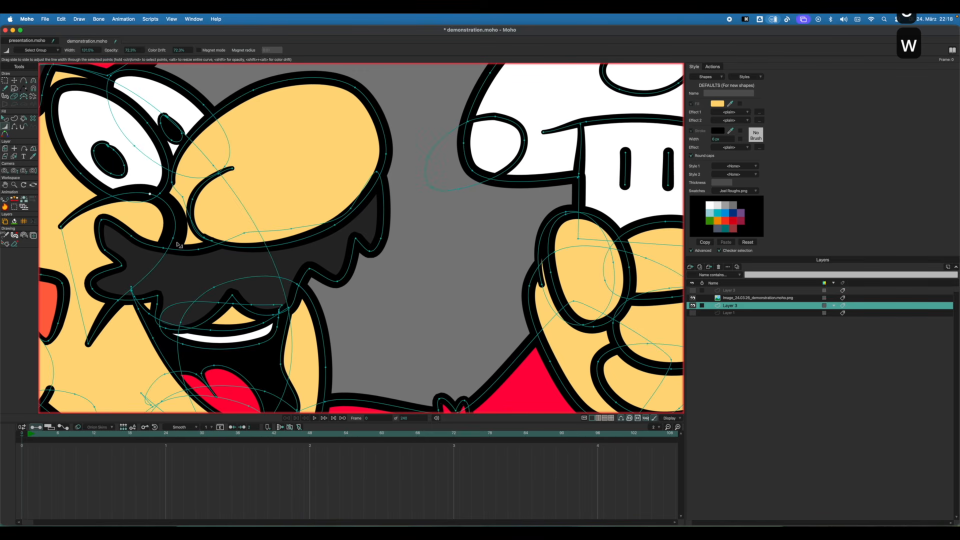
mouse_move(169, 235)
left_mouse_down()
mouse_move(154, 235)
mouse_move(162, 239)
left_mouse_up()
key("f")
scroll(293, 199, "down", 5)
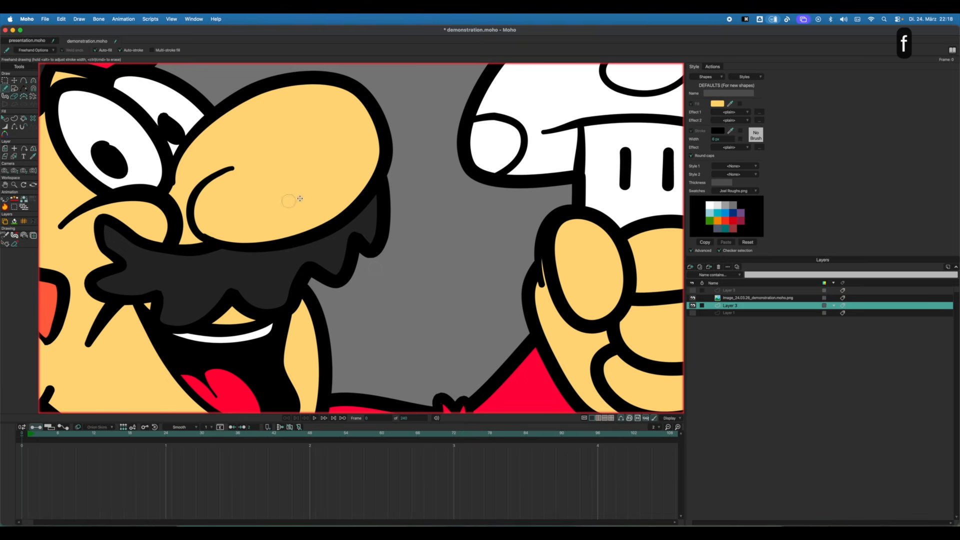
Fill both white shoes with the orange-red sampled from the shoe in the reference image.
scroll(376, 256, "down", 5)
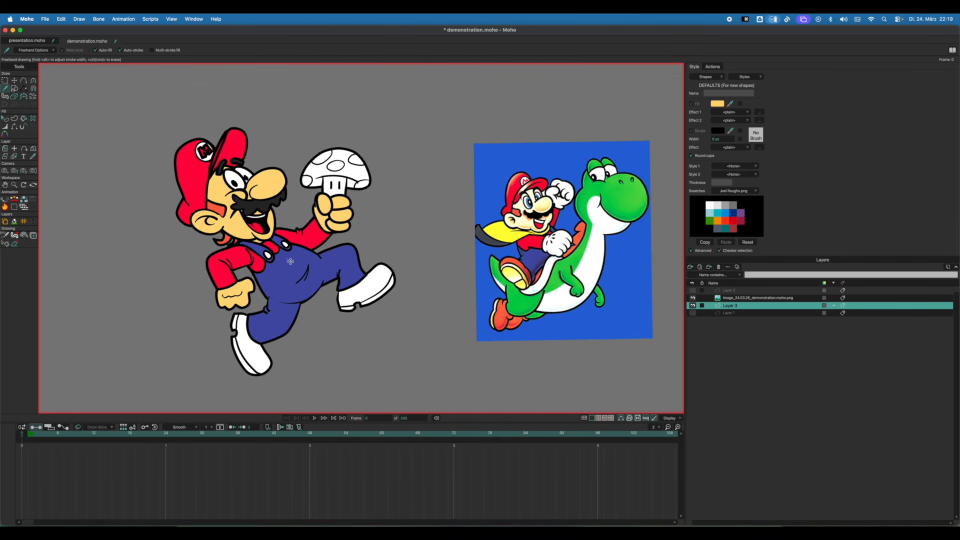
scroll(346, 225, "down", 3)
key("q")
left_click(388, 249, "shift")
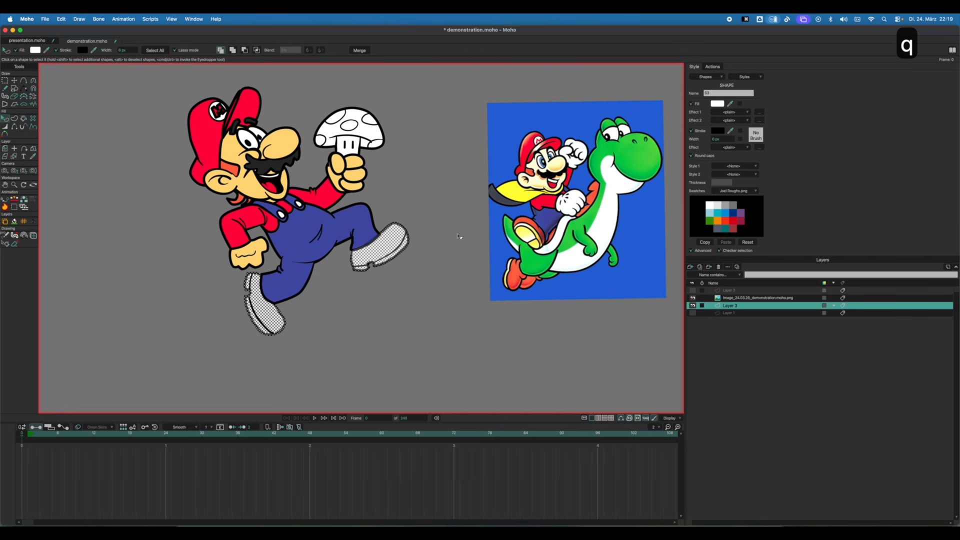
left_click_drag(730, 103, 528, 218)
left_click(418, 215)
scroll(353, 208, "up", 3)
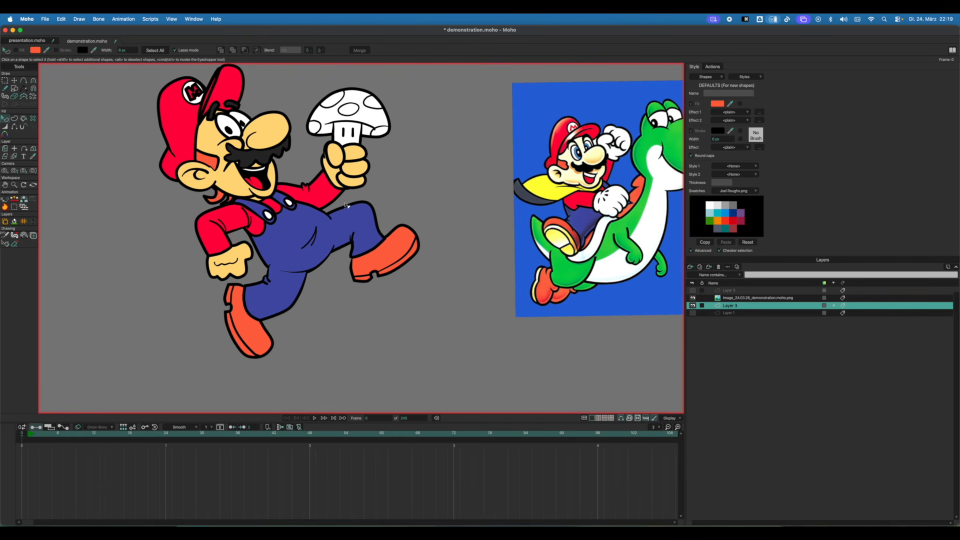
Delete the inner sole line of the raised shoe.
scroll(348, 207, "up", 3)
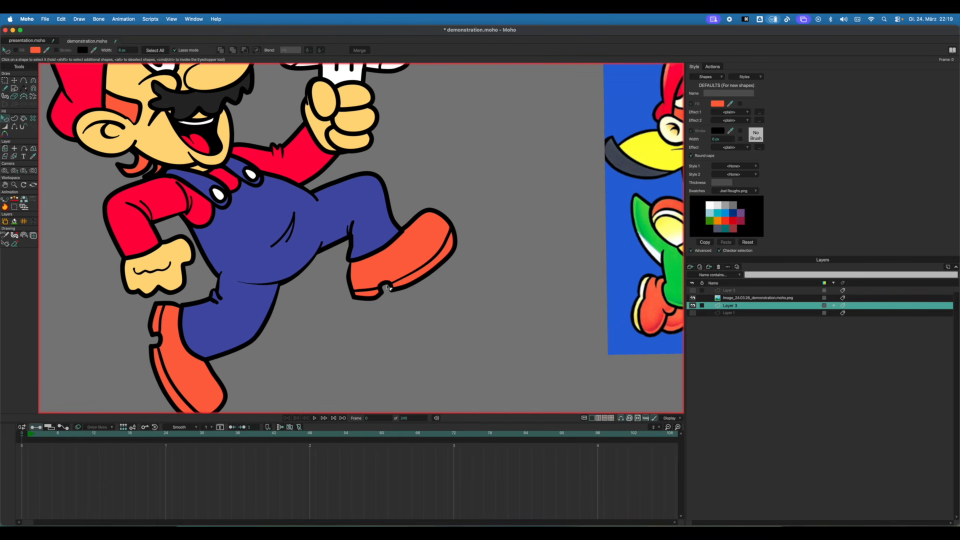
left_click_drag(414, 275, 377, 240)
scroll(378, 240, "down", 1)
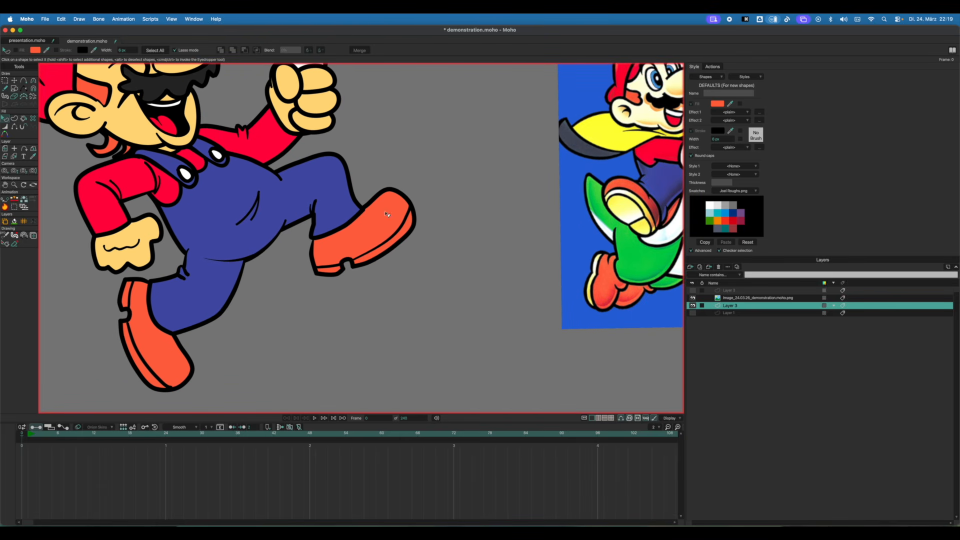
key("z")
key("t")
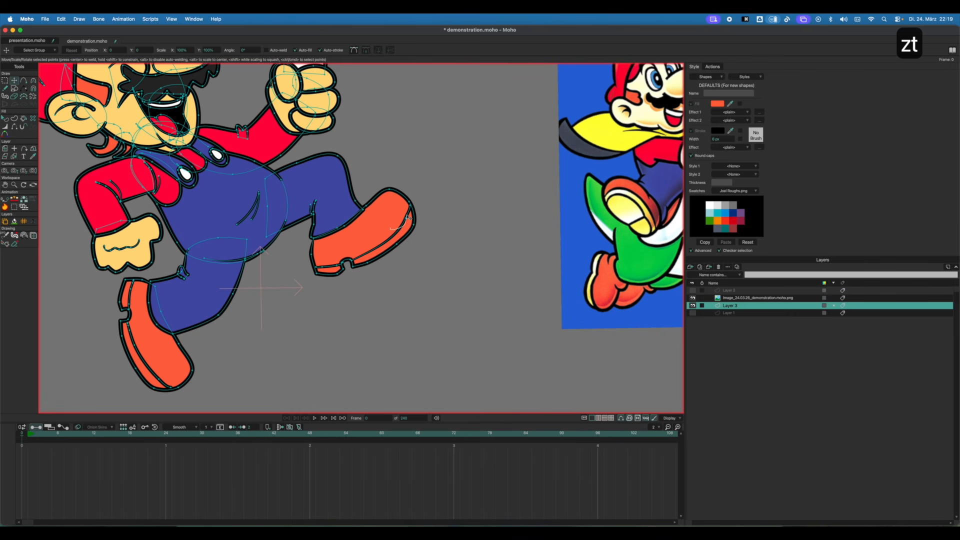
left_click(406, 218)
key("Tab")
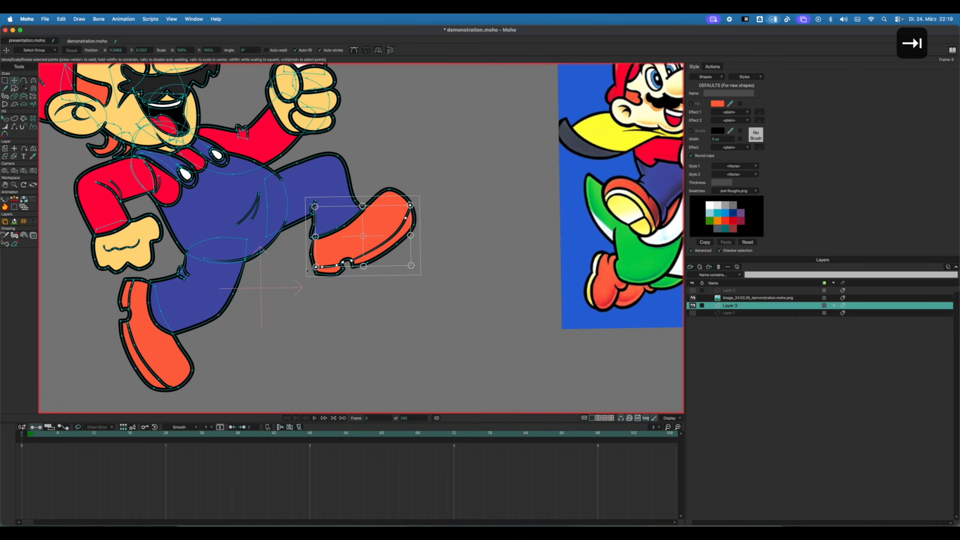
key("Delete")
Outline an angular shape overlapping the raised shoe's sole and fill it with yellow sampled from the reference image.
scroll(401, 247, "up", 3)
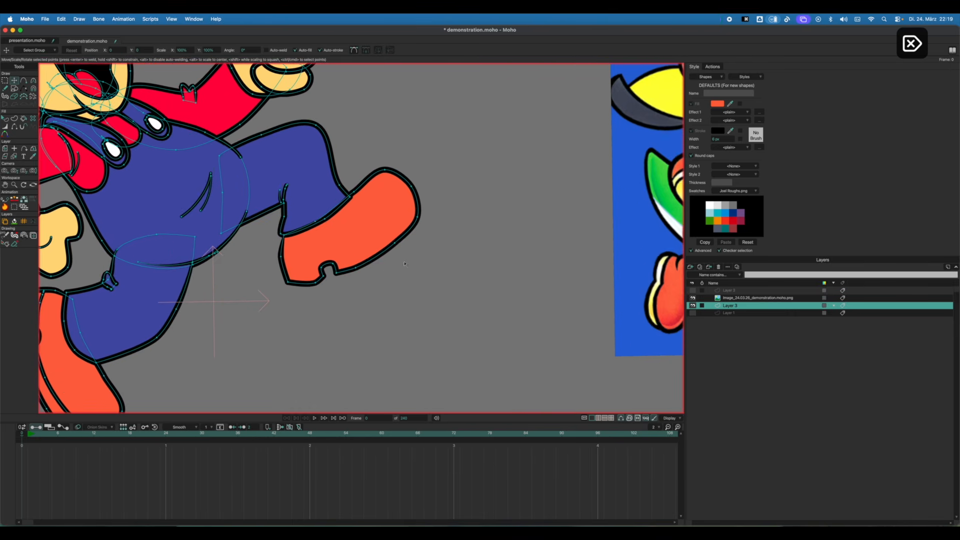
key("a")
left_click_drag(424, 193, 338, 321)
left_click_drag(446, 225, 425, 192)
key("q")
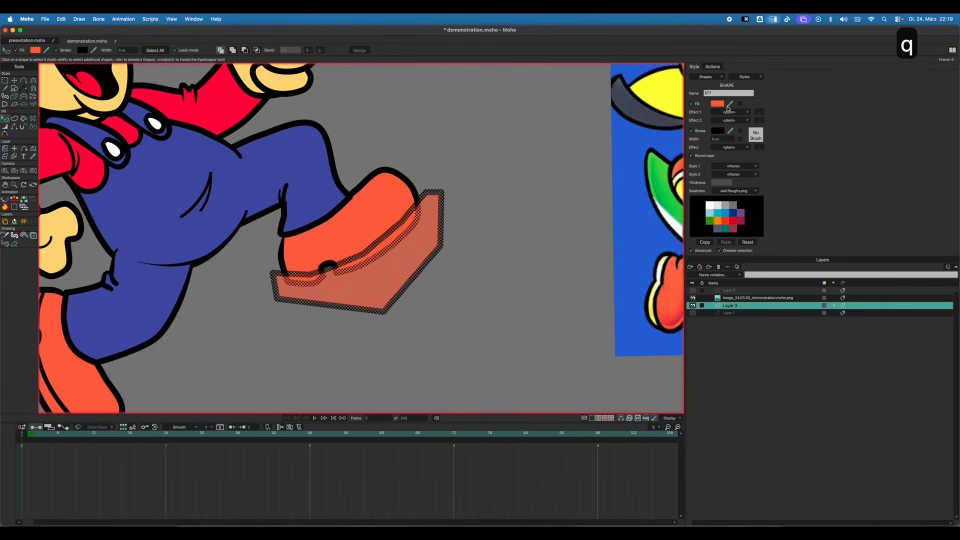
left_click_drag(730, 104, 651, 310)
left_click(497, 232)
Smooth the points along the yellow shape's edge on the raised shoe into a gentle curve.
key("c")
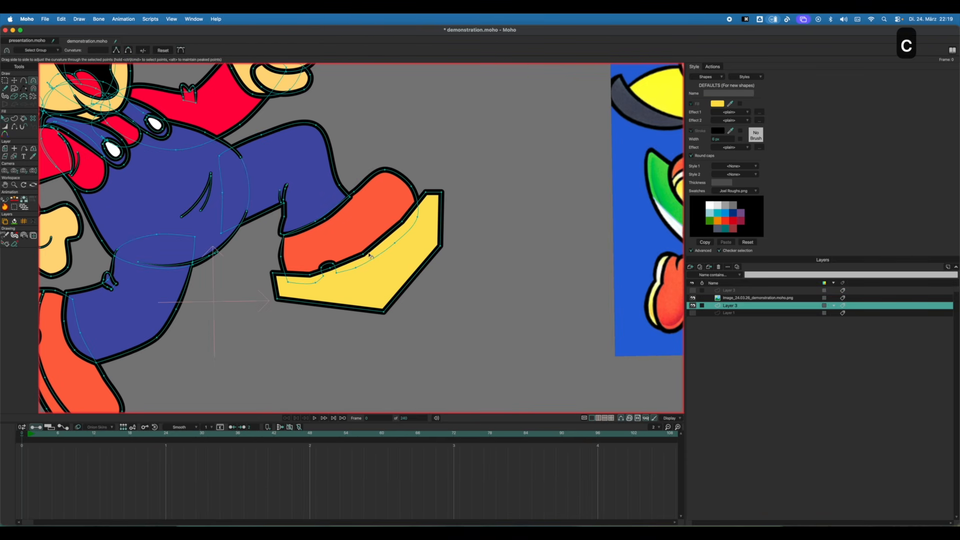
key("Escape")
left_click(363, 254)
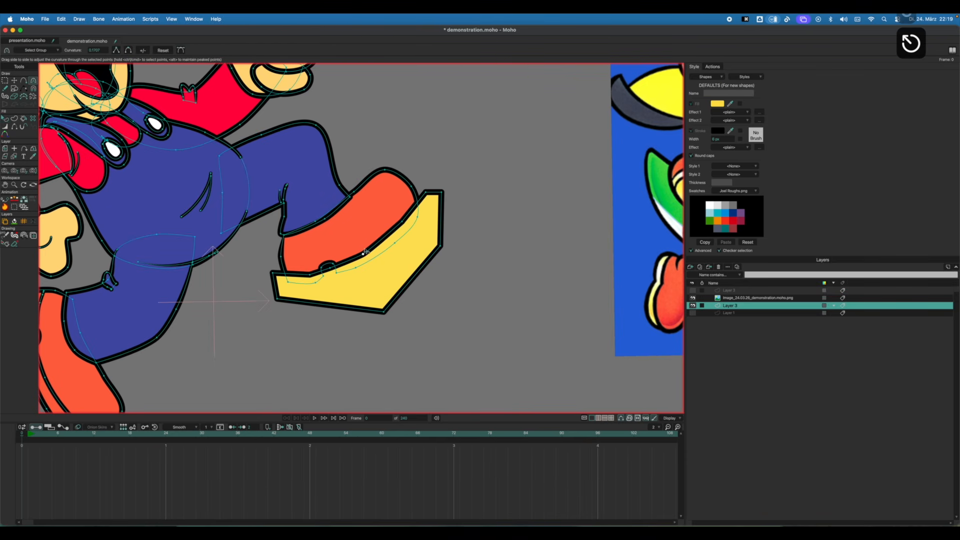
left_click(402, 220)
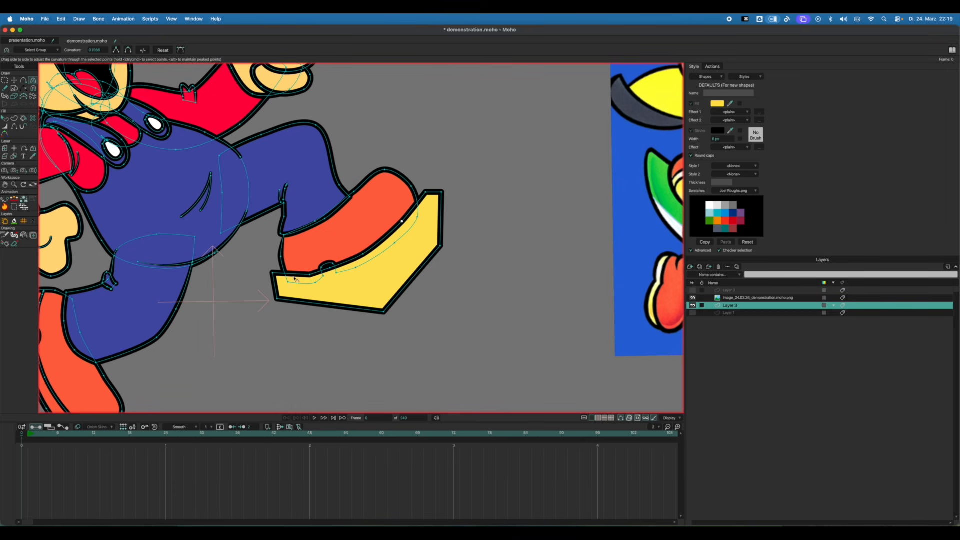
left_click(310, 274)
Lower the yellow sole shape in the stacking order until it sits behind the raised shoe.
key("q")
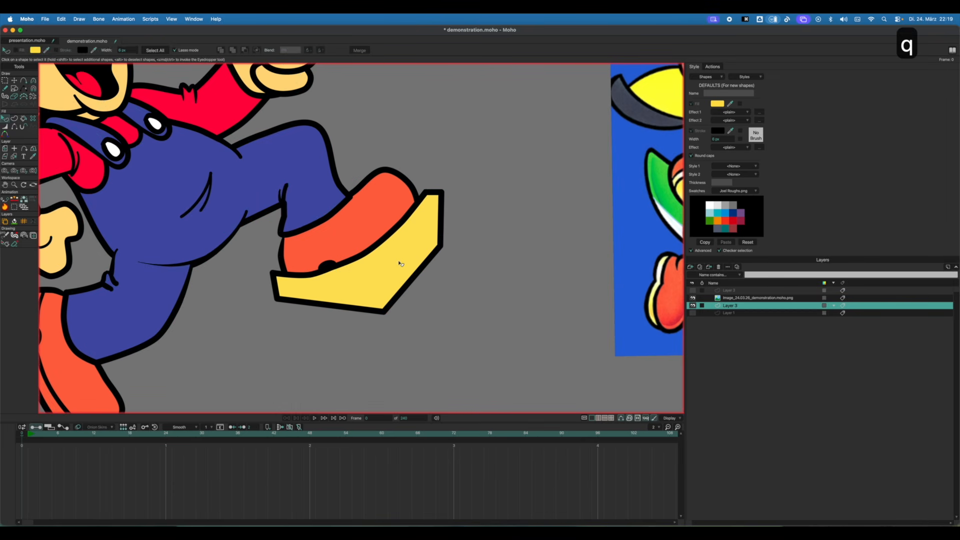
left_click(397, 261)
key("shift+Down")
key("shift+Down")
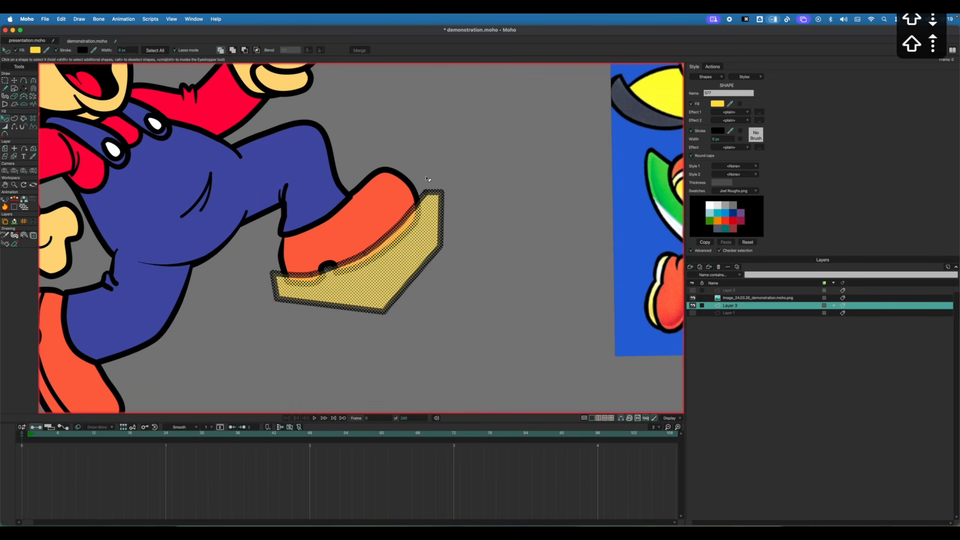
left_click(482, 235)
key("Up")
key("Up")
key("Up")
key("Up")
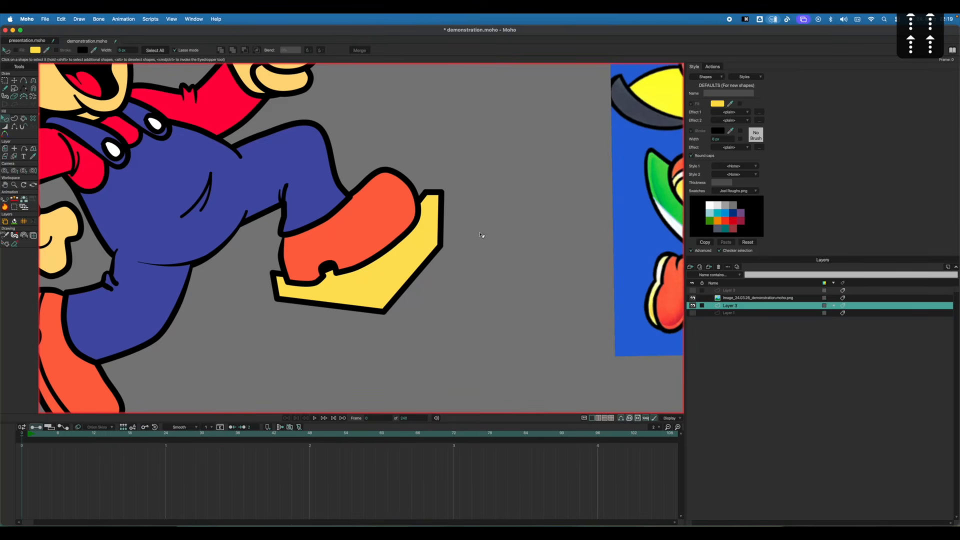
Raise the yellow sole shape directly above the raised shoe and intersect it with the shoe.
left_click(394, 281)
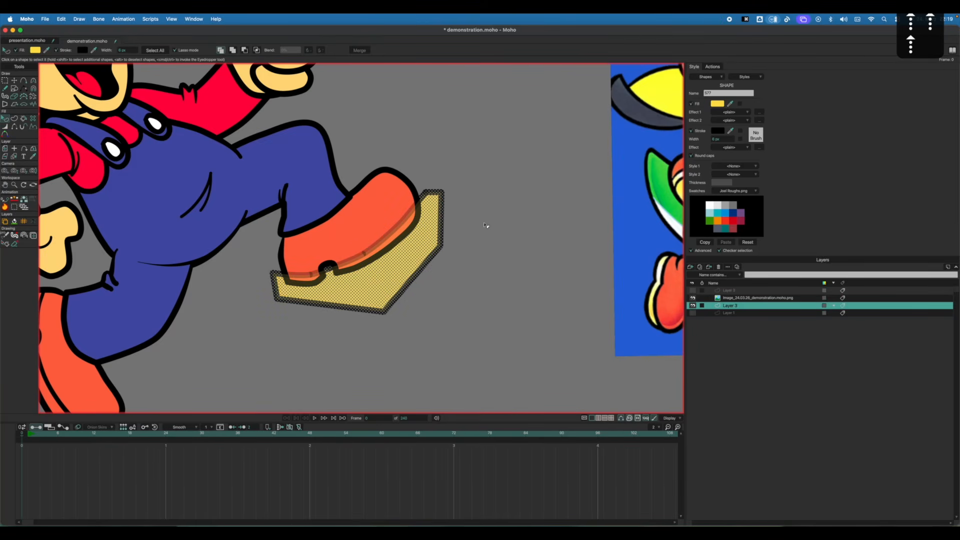
key("Up")
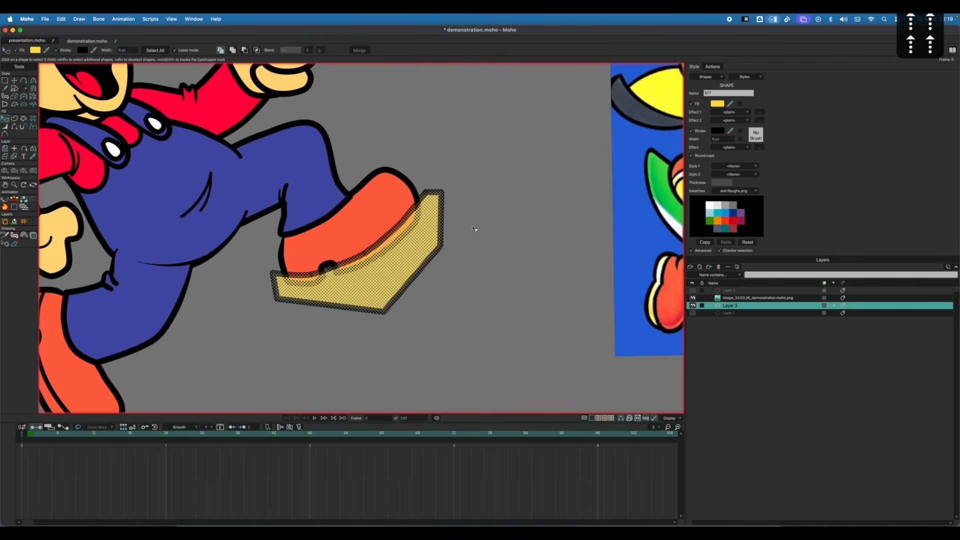
key("Down")
key("Up")
left_click(256, 50)
left_click(486, 195)
scroll(385, 256, "down", 3)
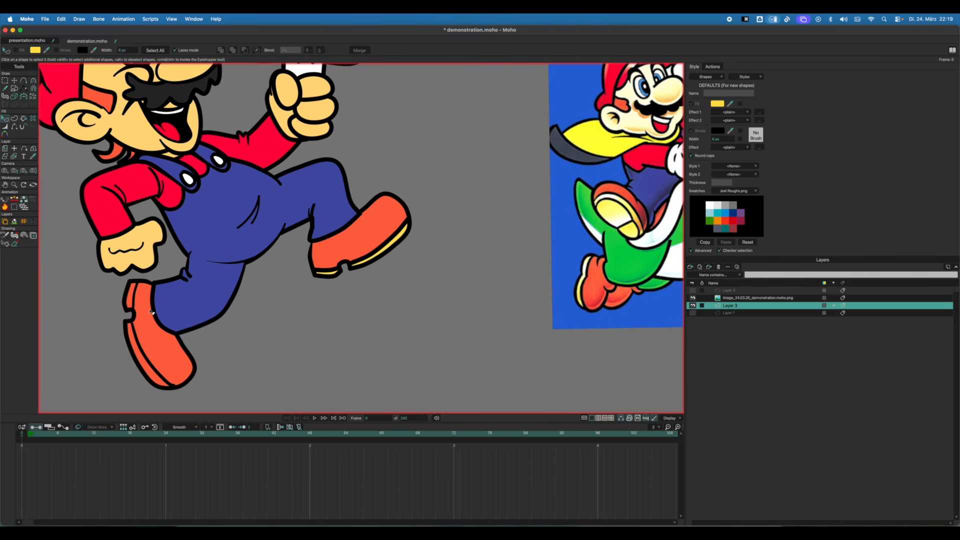
Delete the inner sole line of the lower shoe.
scroll(390, 287, "down", 2)
scroll(237, 302, "up", 2)
key("t")
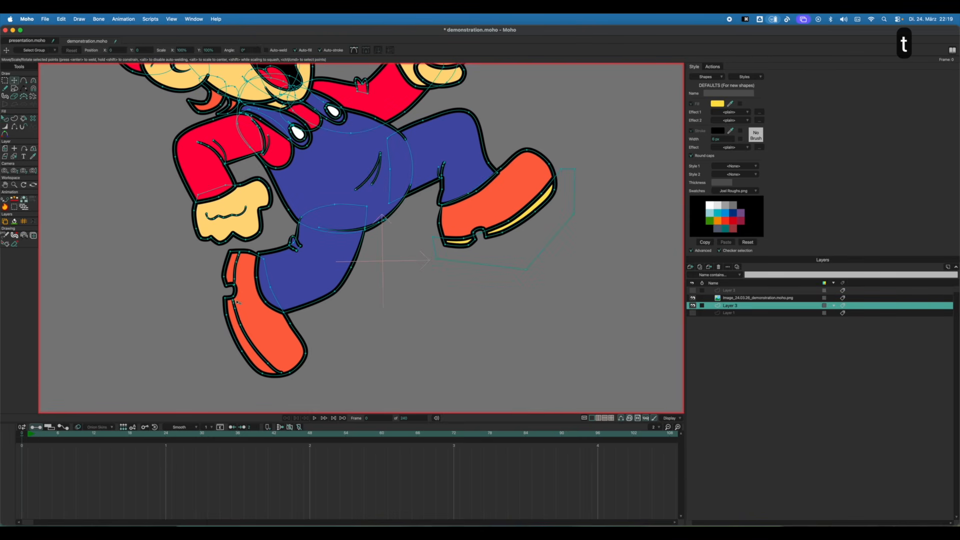
left_click(240, 324)
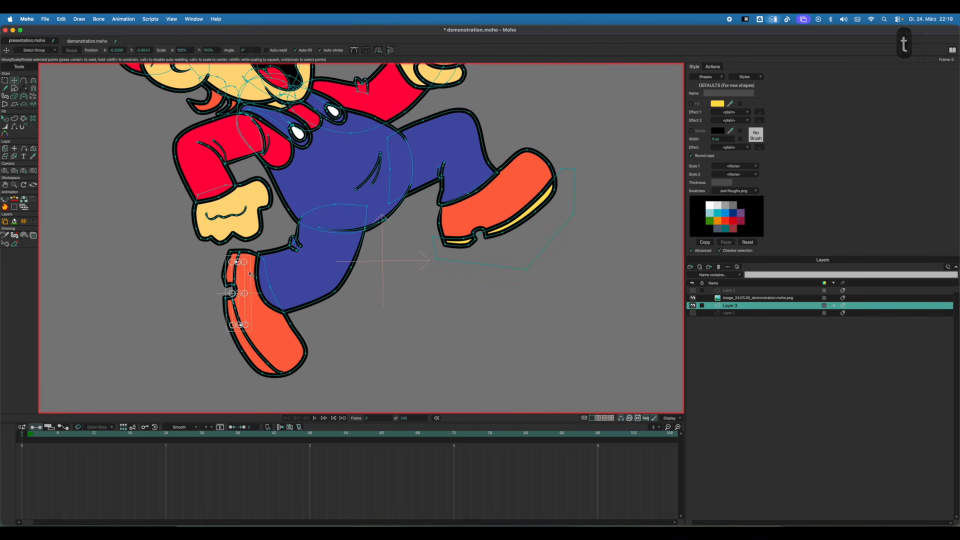
key("Tab")
key("Delete")
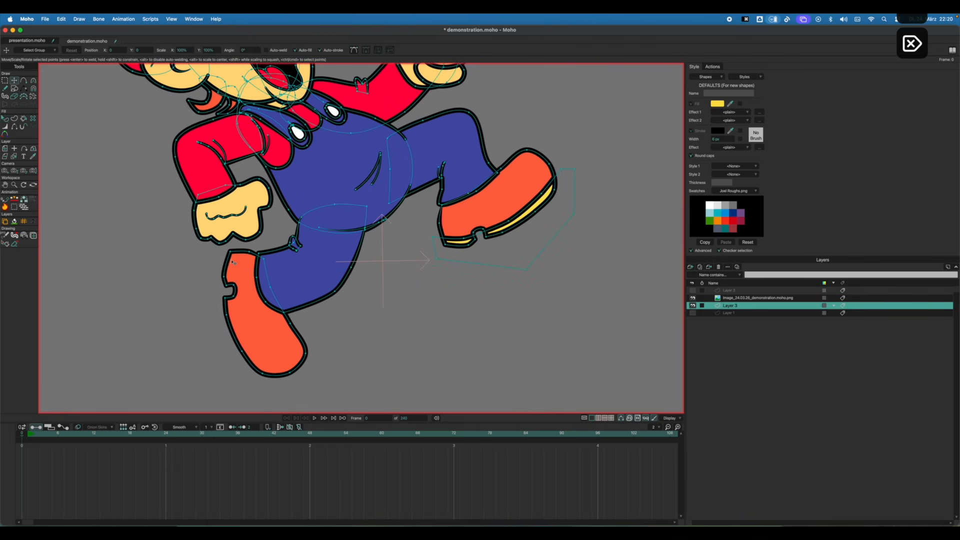
Draw a closed, curved yellow shape overlapping the sole side of the lower shoe.
key("a")
key("super+z")
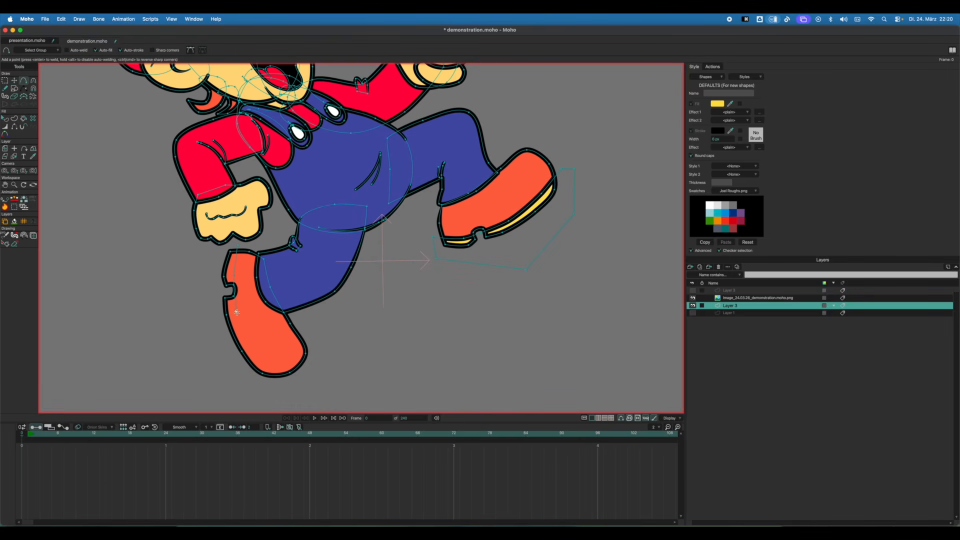
left_click_drag(251, 339, 235, 246)
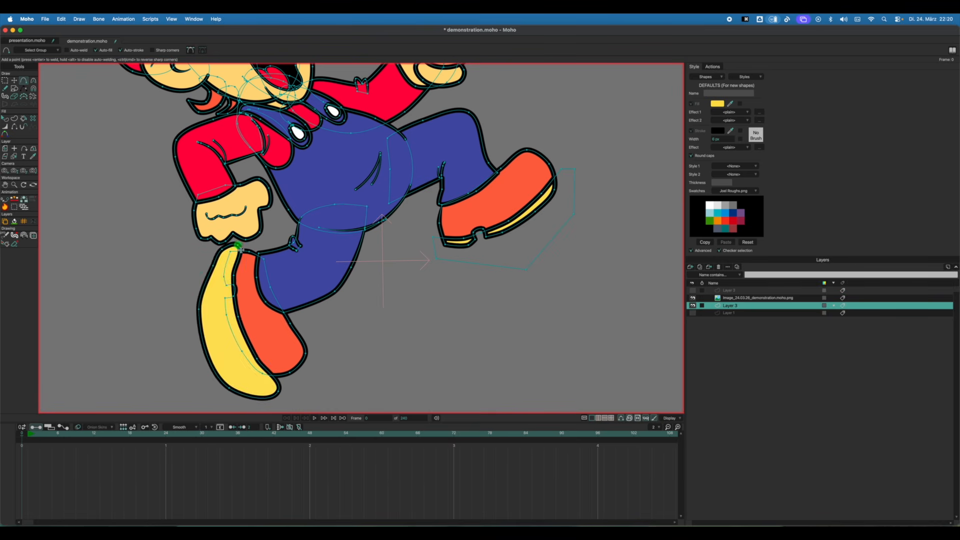
Stack the new yellow shape directly above the lower shoe and intersect it with that shoe.
key("q")
left_click(221, 290)
key("shift+Down")
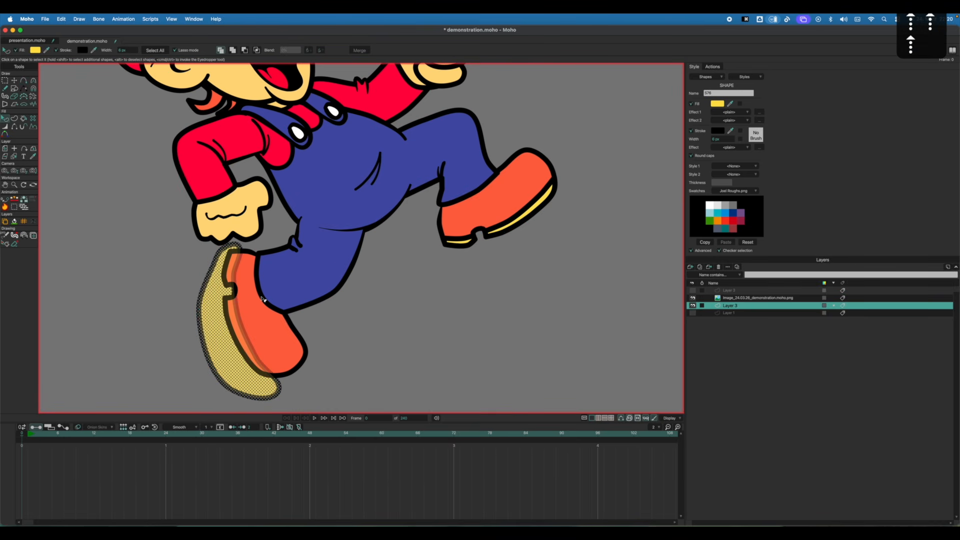
key("shift+Up")
key("shift+Down")
key("shift+Up")
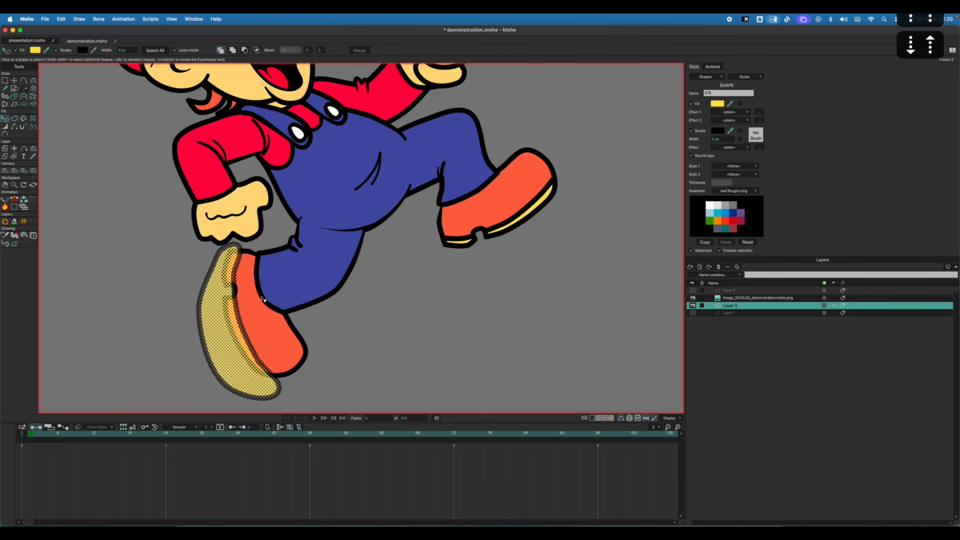
left_click(256, 50)
left_click(434, 270)
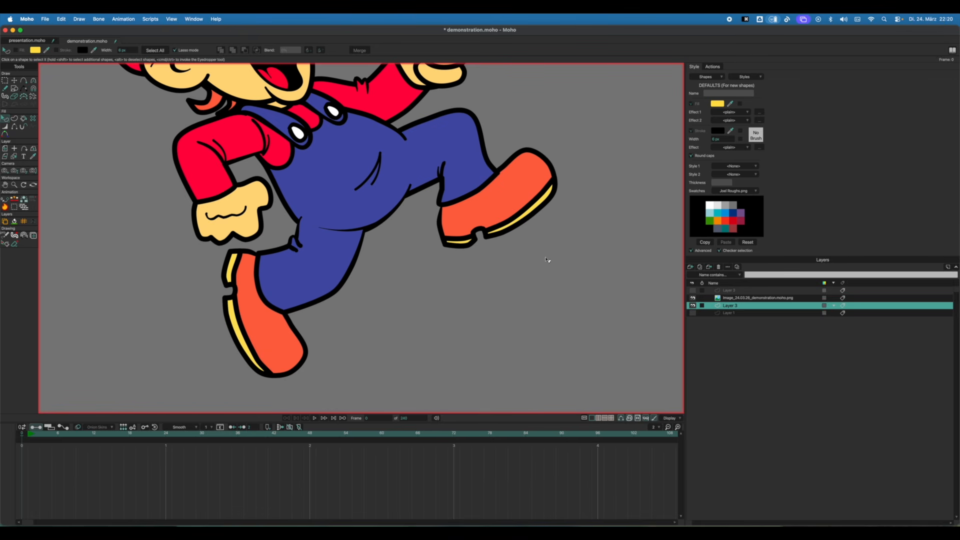
Fill the five spots on the mushroom cap with red.
scroll(450, 245, "down", 5)
left_click_drag(445, 273, 378, 305)
key("f")
scroll(435, 254, "up", 6)
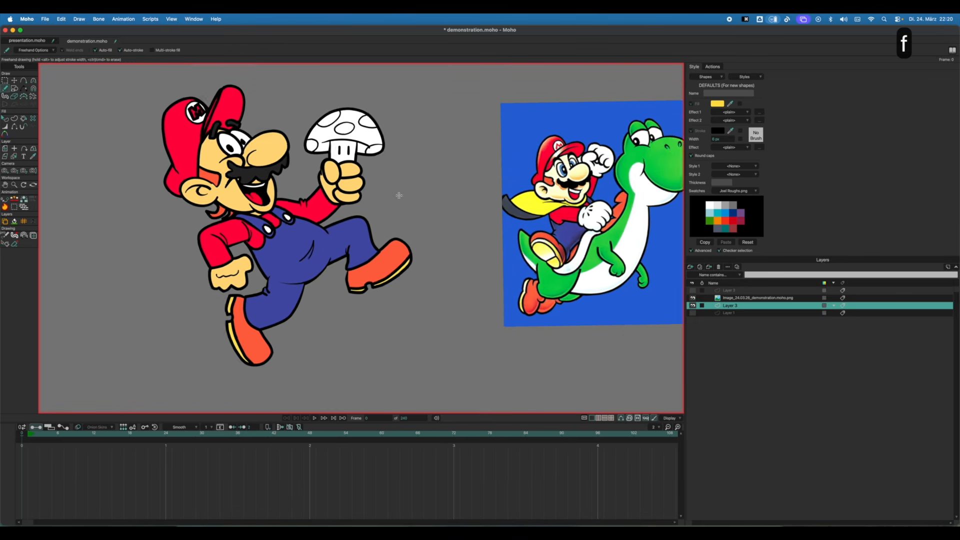
scroll(393, 183, "down", 2)
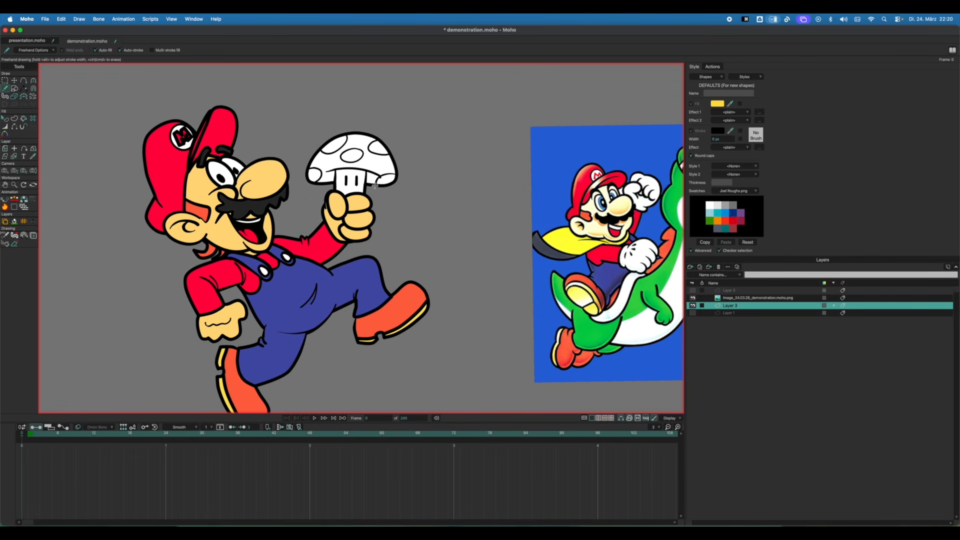
key("q")
left_click(368, 191)
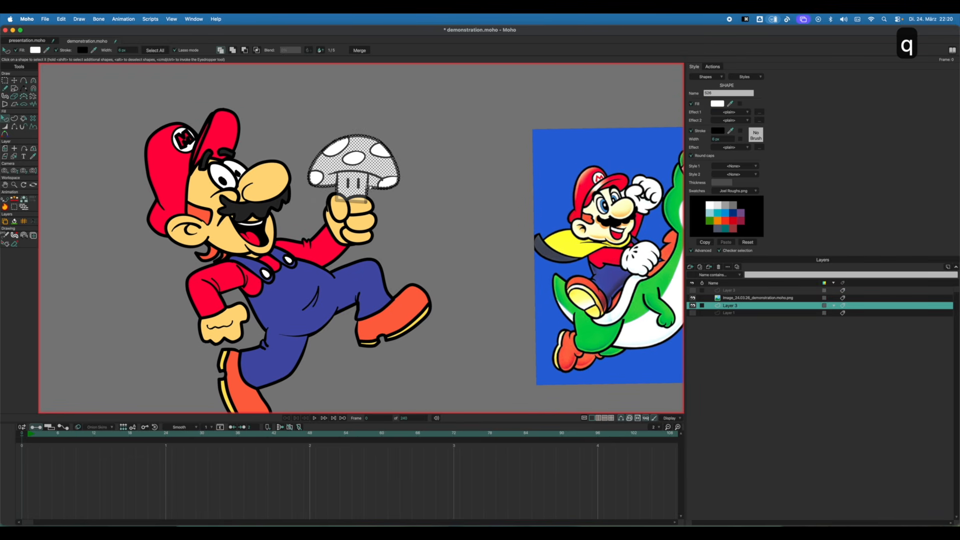
scroll(370, 181, "up", 5)
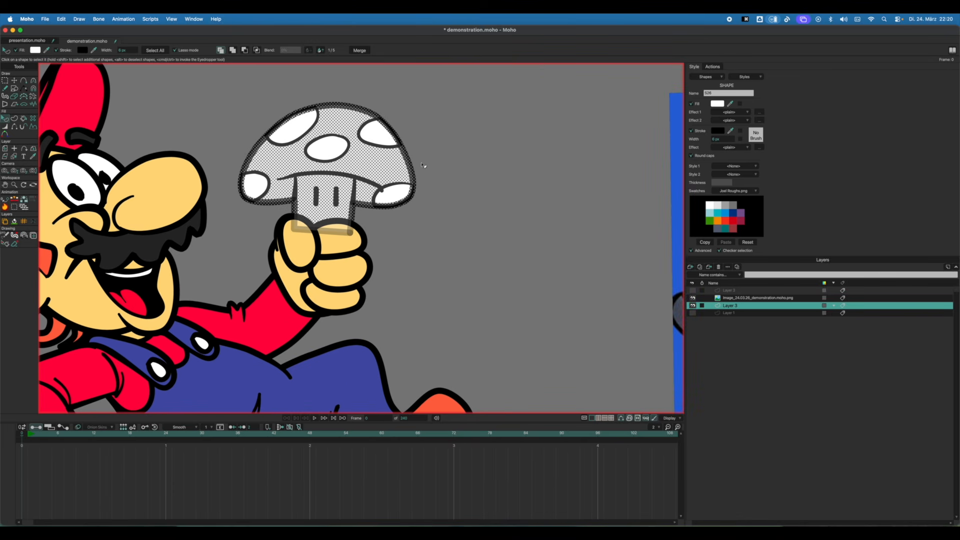
scroll(422, 165, "down", 3)
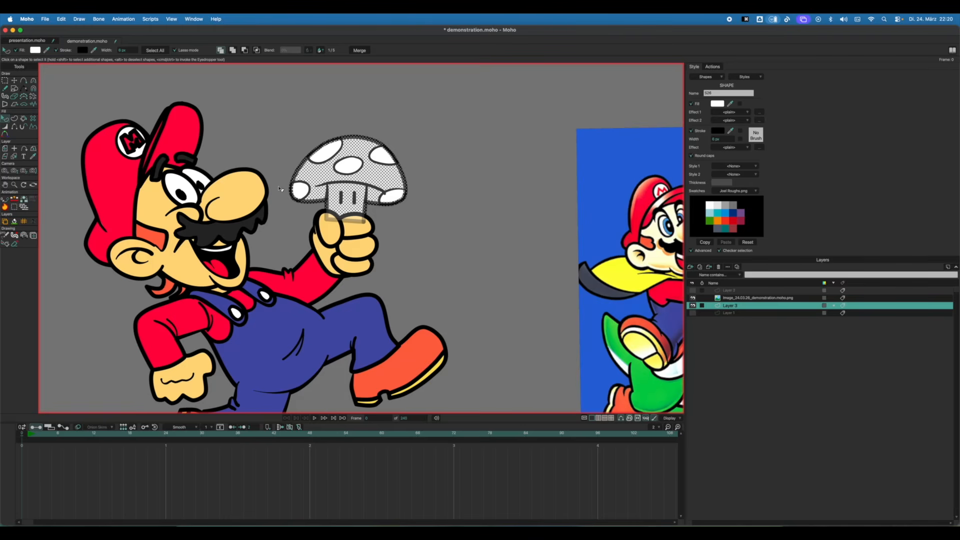
left_click(498, 181)
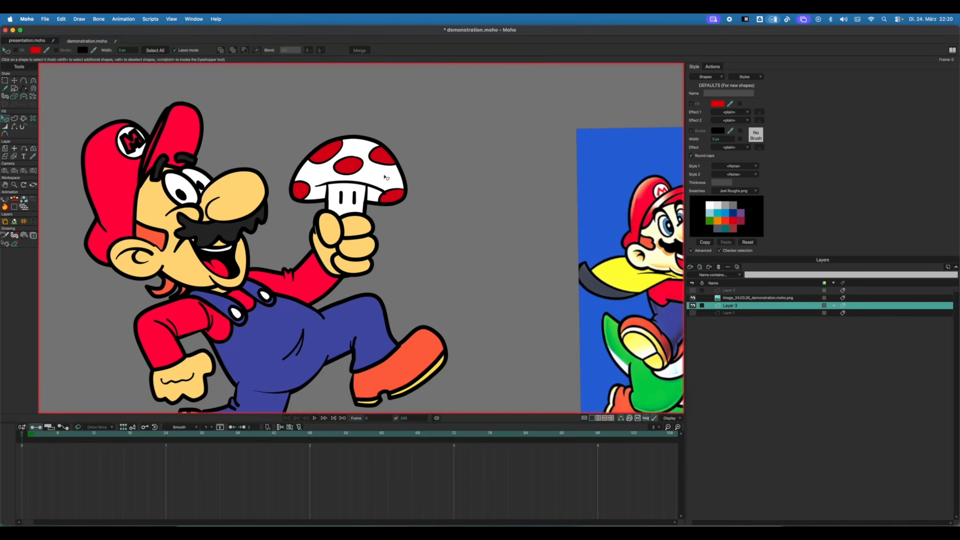
Turn off the white fill of the mushroom's cap and stem shape.
left_click(385, 178)
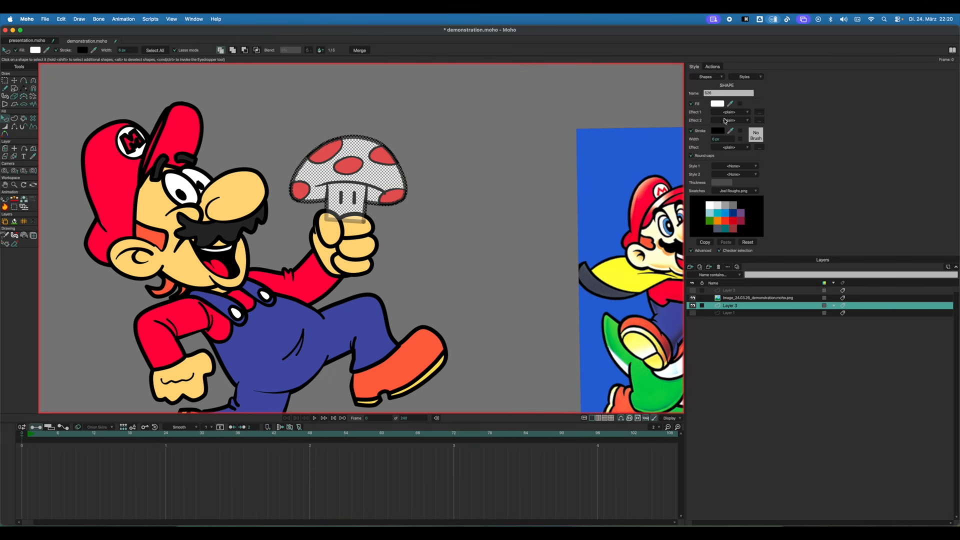
left_click(692, 104)
left_click(443, 185)
Paint a solid orange shape over the whole mushroom cap with the Blob Brush.
scroll(443, 184, "up", 5)
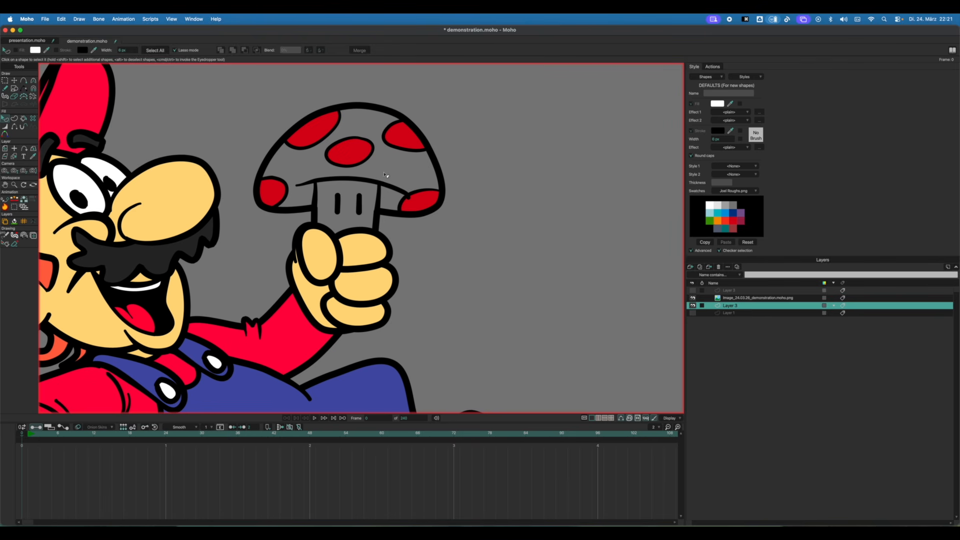
key("j")
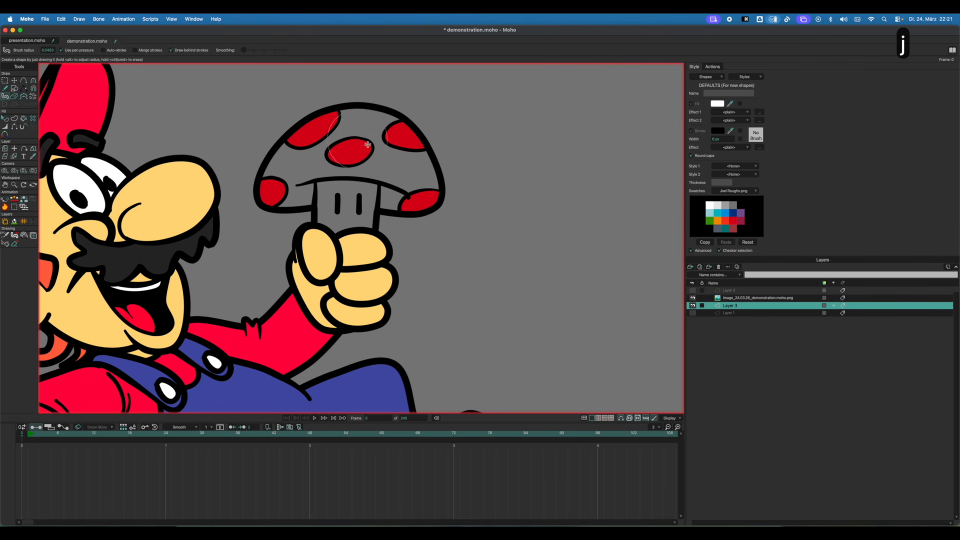
left_click_drag(388, 152, 376, 152, "alt")
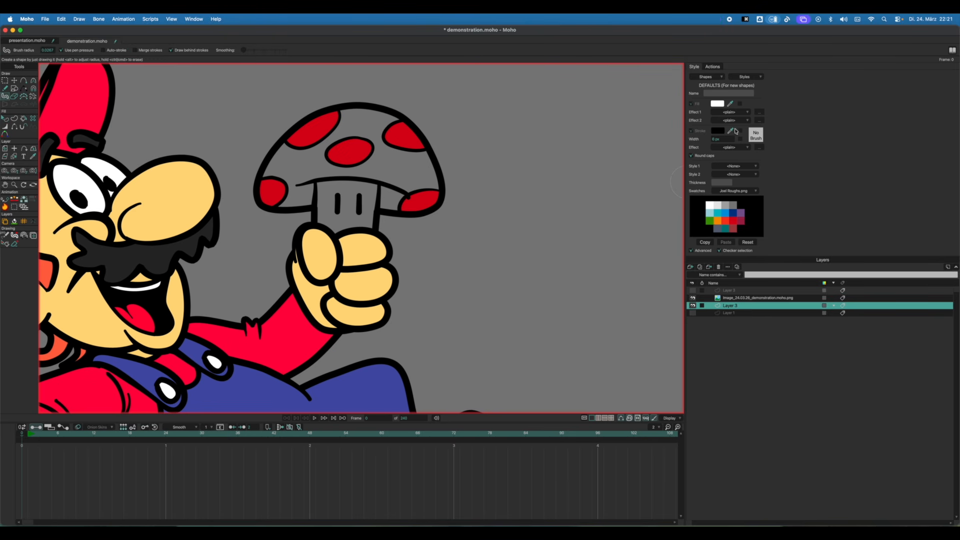
left_click(717, 104)
left_click_drag(618, 206, 619, 203)
left_click_drag(586, 172, 622, 121)
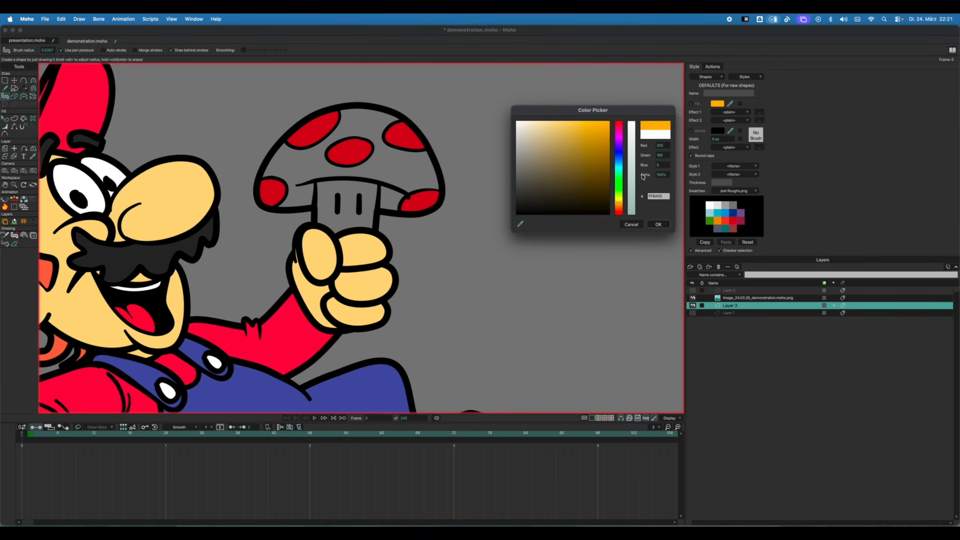
left_click(652, 223)
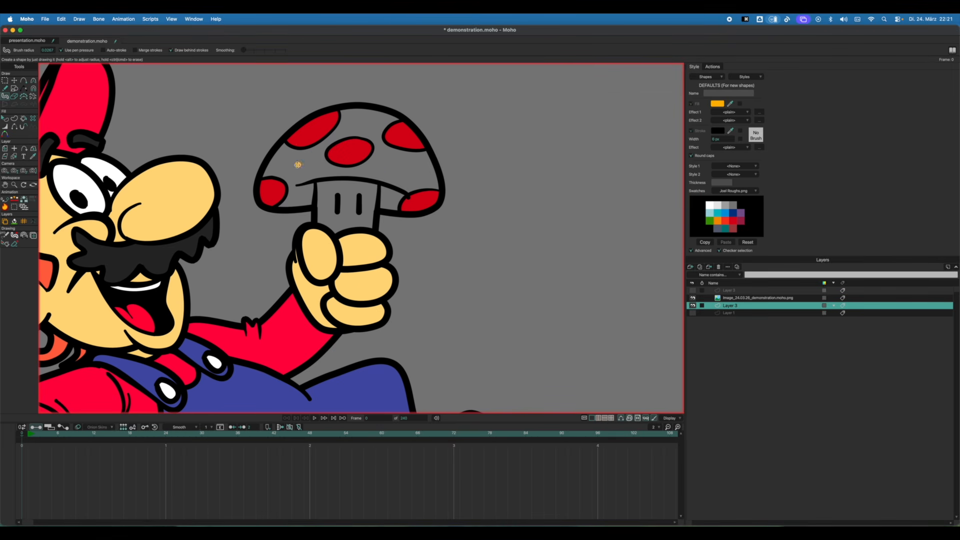
mouse_move(296, 163)
left_mouse_down()
mouse_move(327, 153)
mouse_move(312, 148)
mouse_move(322, 127)
mouse_move(347, 120)
mouse_move(401, 138)
mouse_move(395, 130)
mouse_move(413, 148)
mouse_move(419, 189)
mouse_move(388, 202)
mouse_move(421, 202)
mouse_move(431, 185)
mouse_move(412, 158)
mouse_move(349, 159)
mouse_move(386, 174)
mouse_move(304, 198)
mouse_move(271, 201)
mouse_move(266, 192)
mouse_move(305, 136)
mouse_move(319, 135)
mouse_move(296, 176)
mouse_move(339, 166)
left_mouse_up()
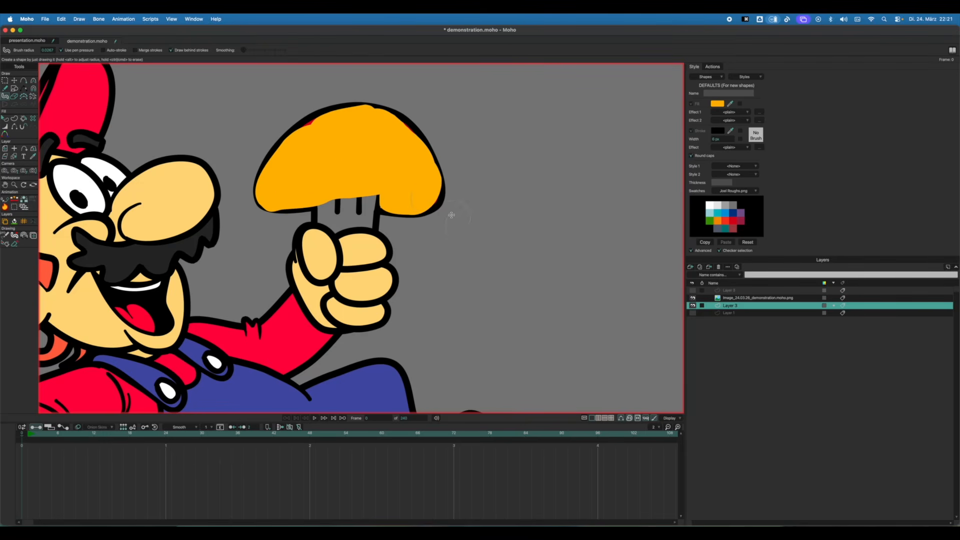
Send the orange cap shape behind the mushroom's outlines and red spots.
key("q")
left_click(378, 156)
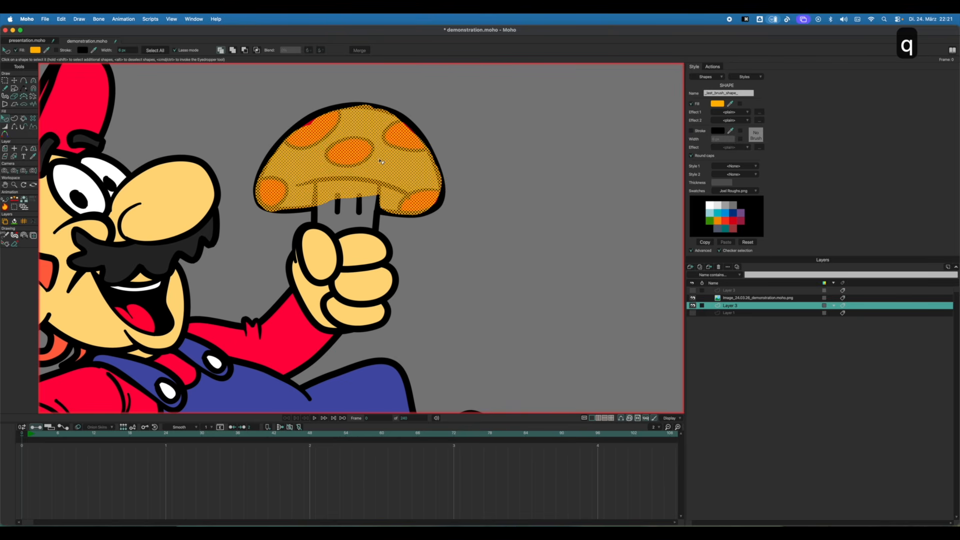
key("shift+Down")
key("f")
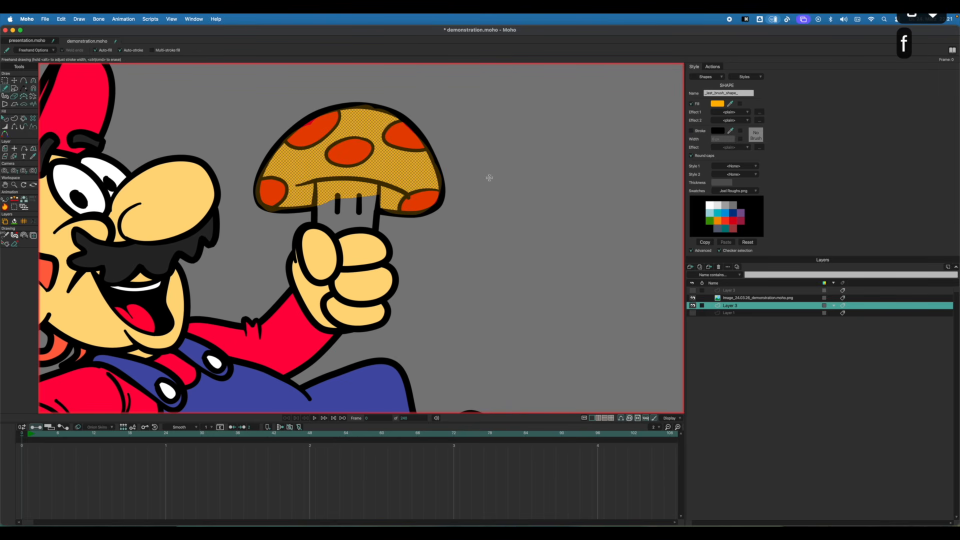
key("Escape")
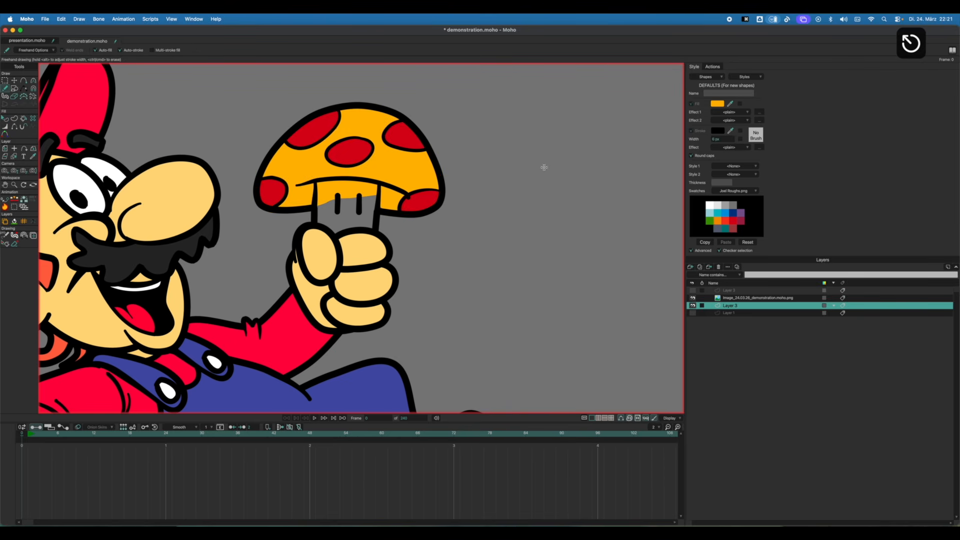
Set the fill to a pale peach and paint over the mushroom's stem with the Blob Brush.
left_click(719, 106)
left_click_drag(547, 131, 549, 125)
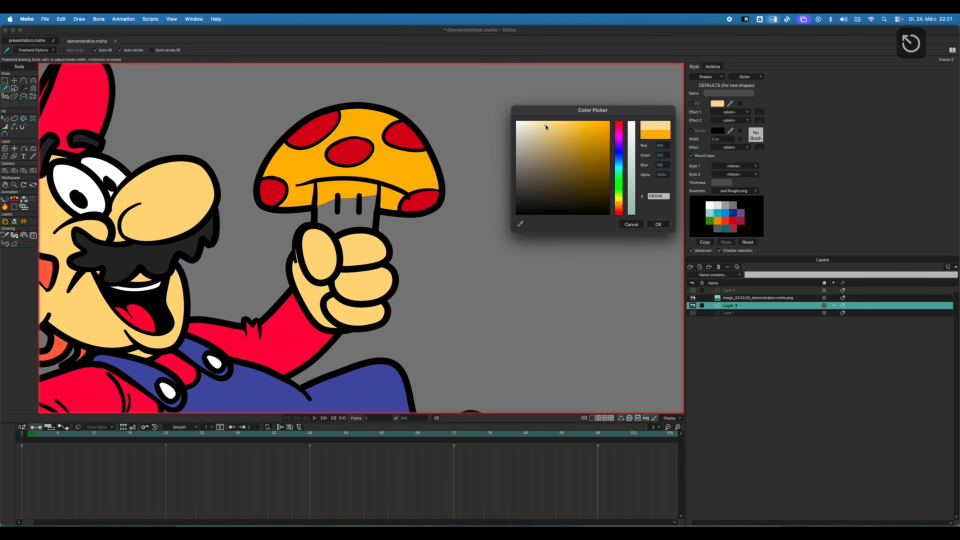
left_click(619, 202)
left_click_drag(620, 203, 622, 206)
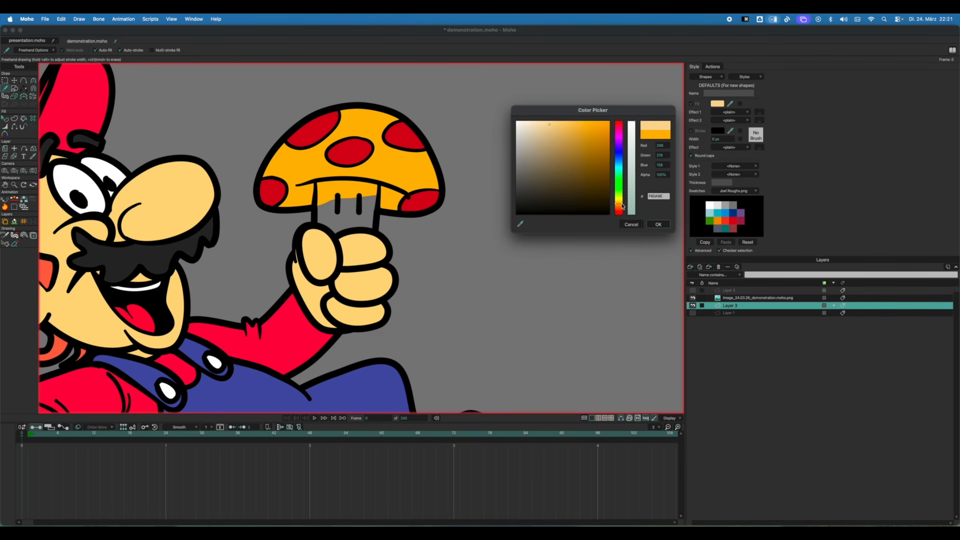
left_click(659, 225)
mouse_move(322, 196)
left_mouse_down()
mouse_move(350, 187)
mouse_move(329, 191)
left_mouse_up()
key("super+z")
key("j")
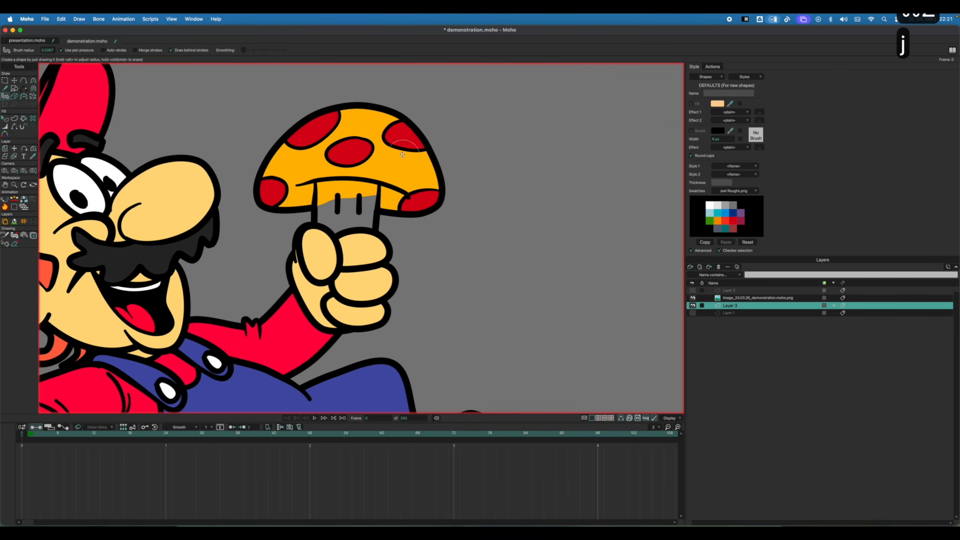
mouse_move(323, 193)
left_mouse_down()
mouse_move(371, 192)
mouse_move(366, 214)
mouse_move(328, 206)
mouse_move(350, 213)
mouse_move(360, 201)
mouse_move(338, 222)
mouse_move(367, 222)
mouse_move(322, 186)
mouse_move(368, 191)
left_mouse_up()
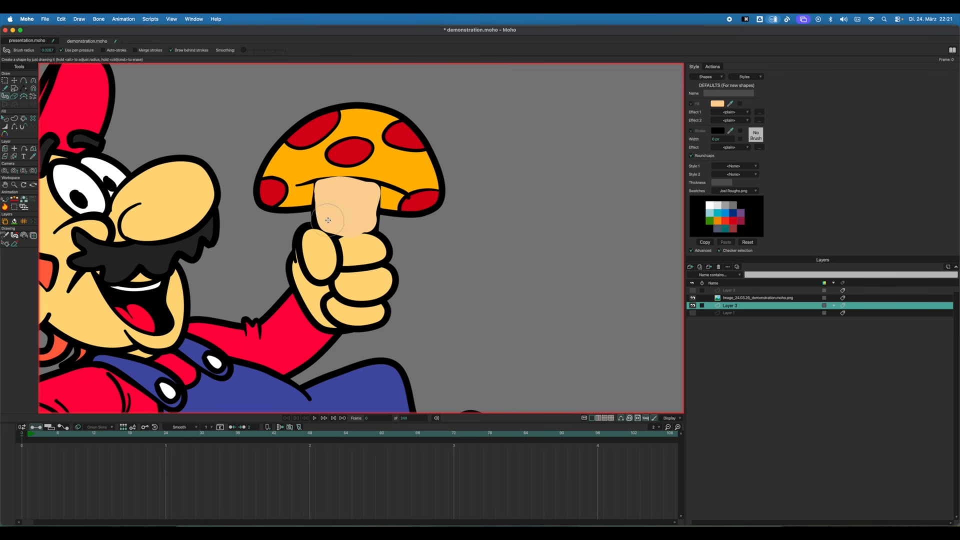
Lower the peach stem shape in the stacking order until it sits behind the stem's eyes, outlines and the hand.
key("q")
key("Down")
key("Down")
key("Down")
key("Down")
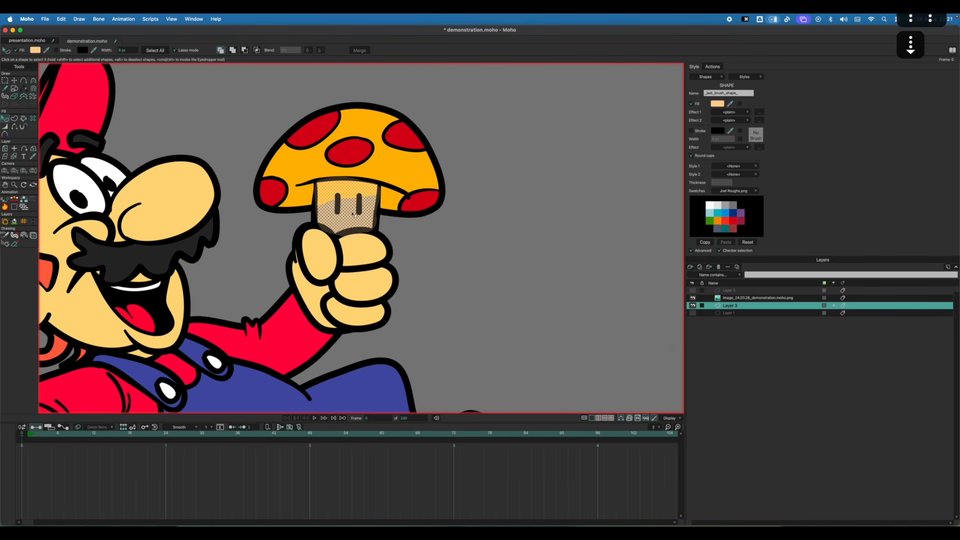
left_click(496, 259)
Hide the reference image layer and save the project.
scroll(492, 210, "down", 5)
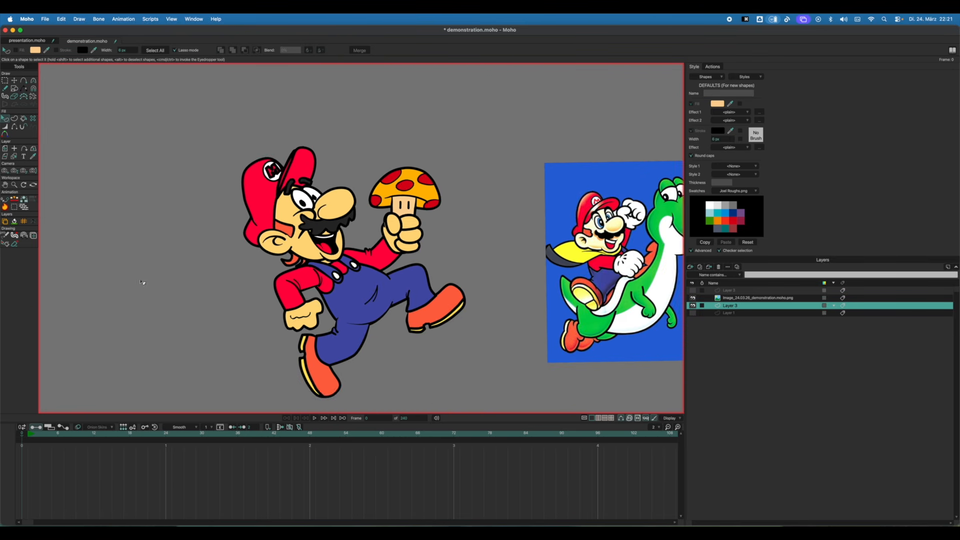
left_click_drag(445, 248, 416, 199)
scroll(418, 199, "down", 4)
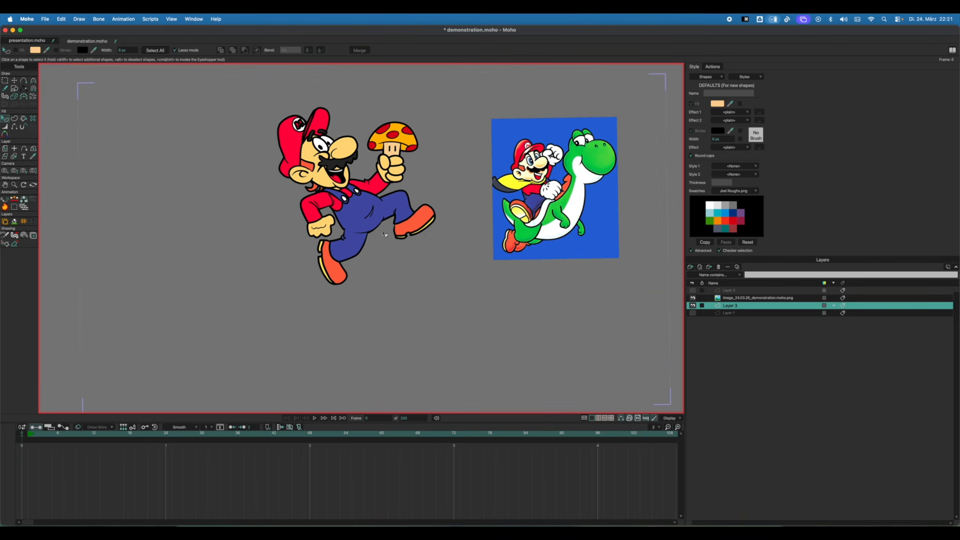
scroll(460, 236, "down", 2)
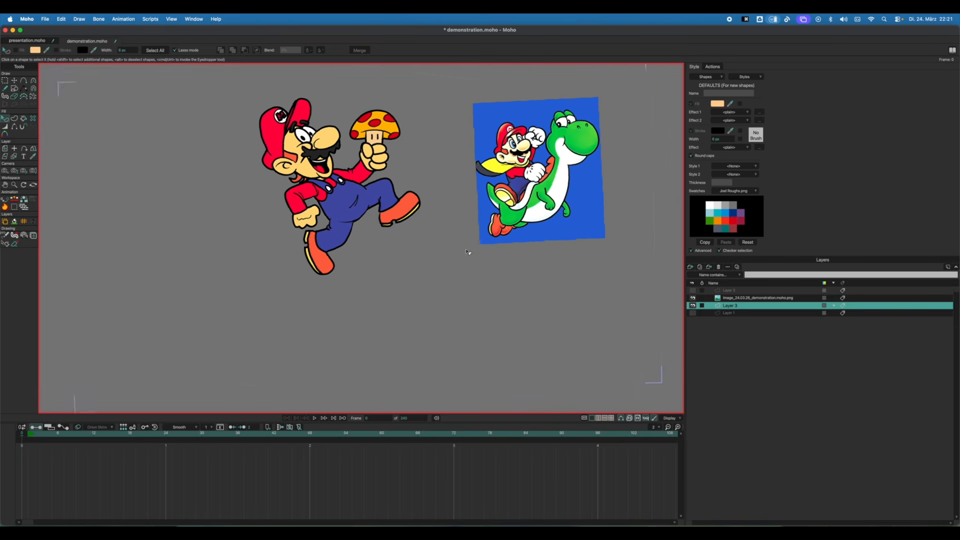
key("Escape")
left_click(691, 299)
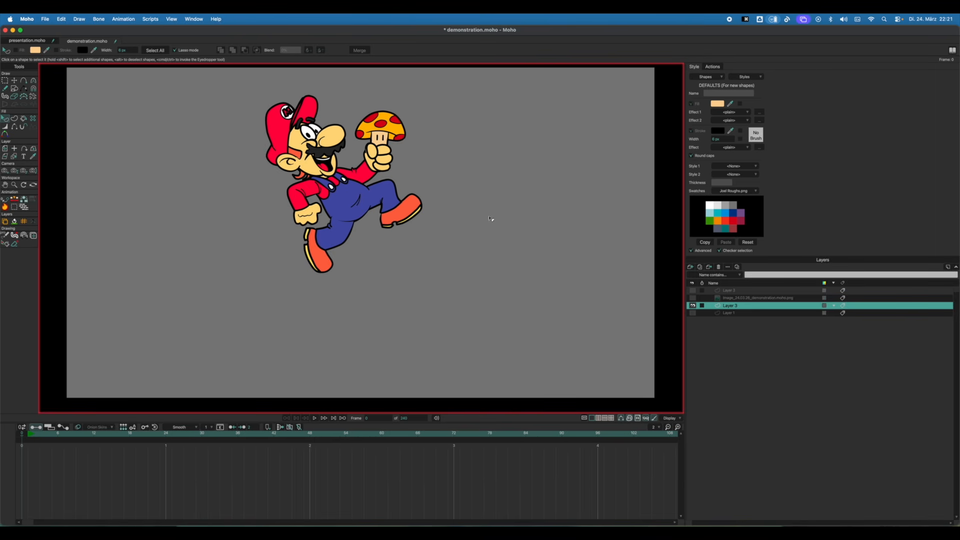
scroll(490, 216, "down", 2)
scroll(395, 225, "up", 1)
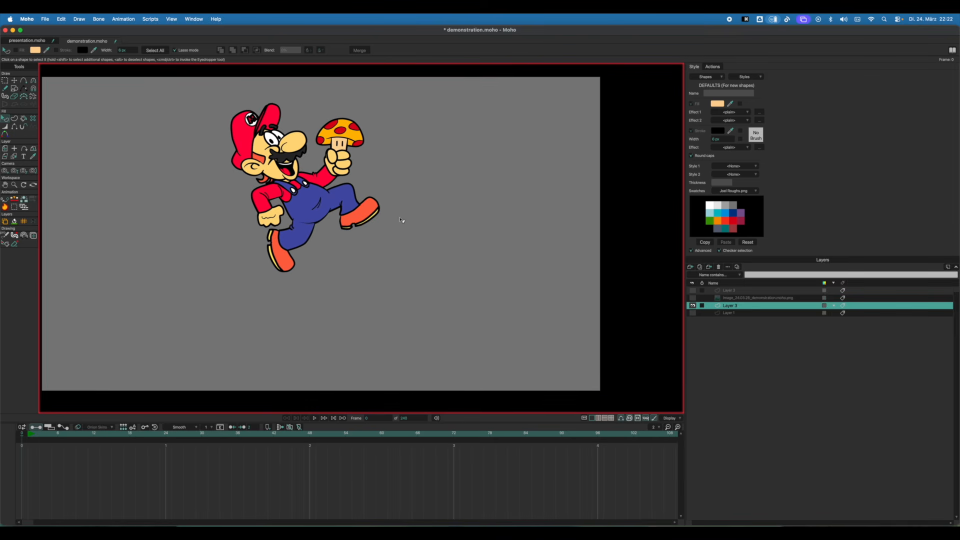
key("super+s")
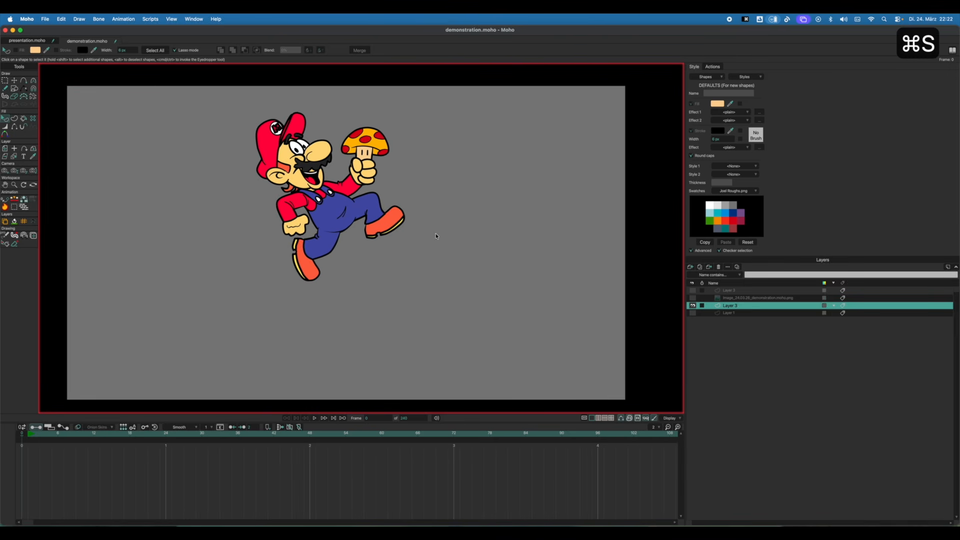
Turn off the black stroke of the red M on the cap's emblem.
scroll(305, 189, "up", 3)
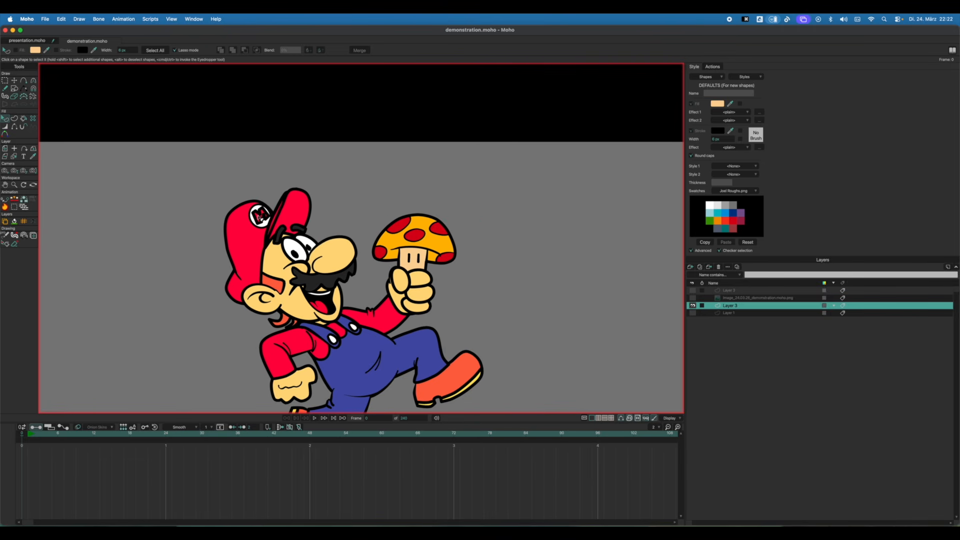
key("q")
left_click(259, 216)
left_click(691, 131)
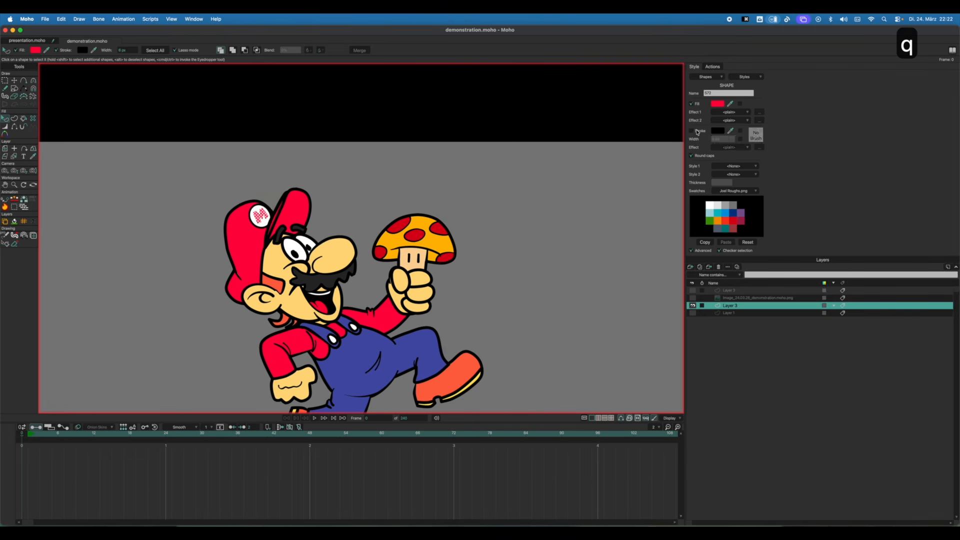
left_click(498, 231)
Select all of the character's points, enlarge the figure evenly, and move it toward the middle of the canvas.
scroll(475, 250, "down", 3)
left_click_drag(402, 286, 402, 214)
scroll(399, 214, "down", 3)
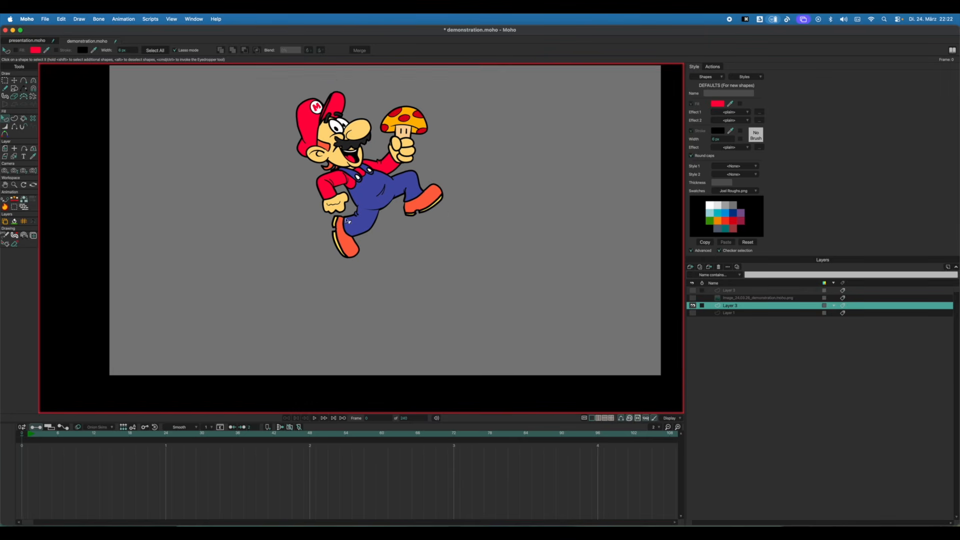
key("t")
key("super+a")
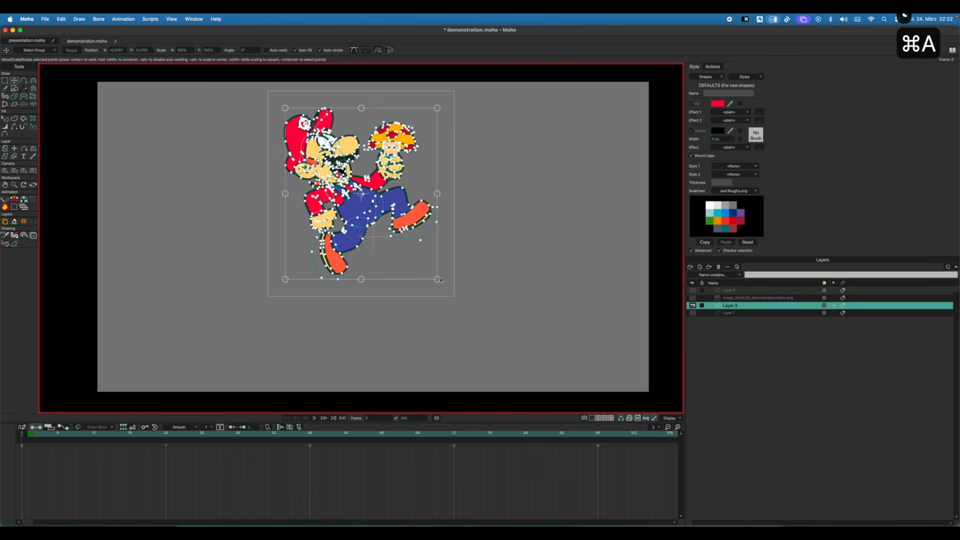
left_click_drag(436, 279, 504, 354)
left_click_drag(427, 241, 403, 238)
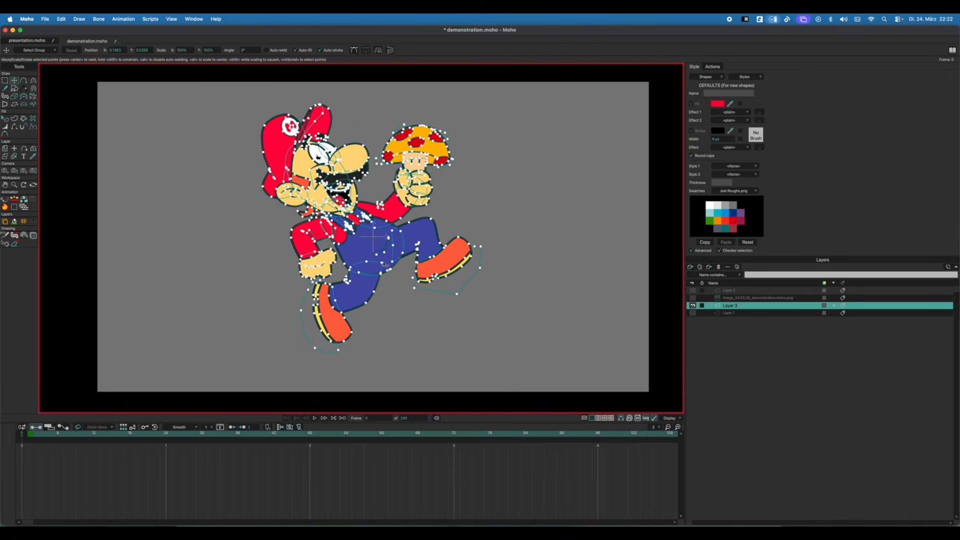
key("f")
Save the project with the enlarged character.
scroll(533, 242, "down", 3)
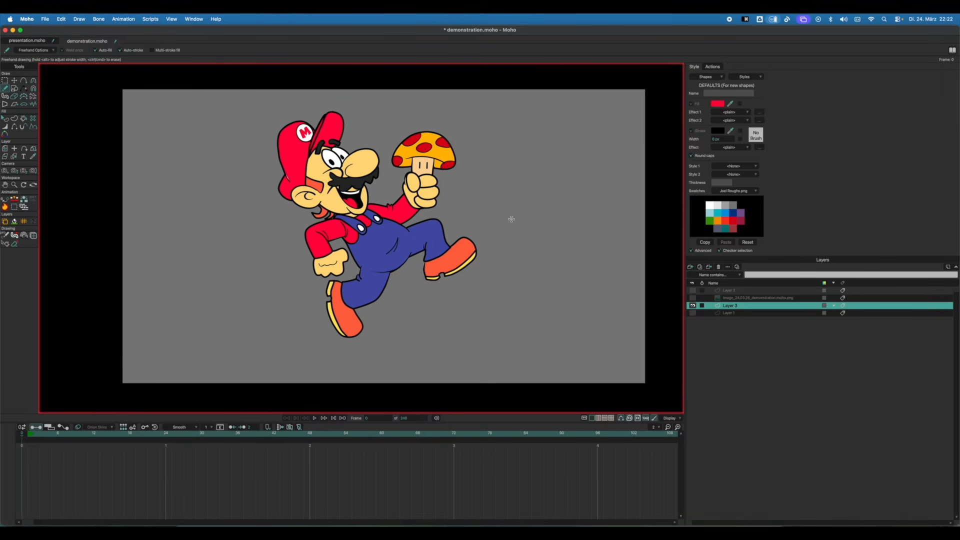
scroll(298, 212, "down", 2)
key("q")
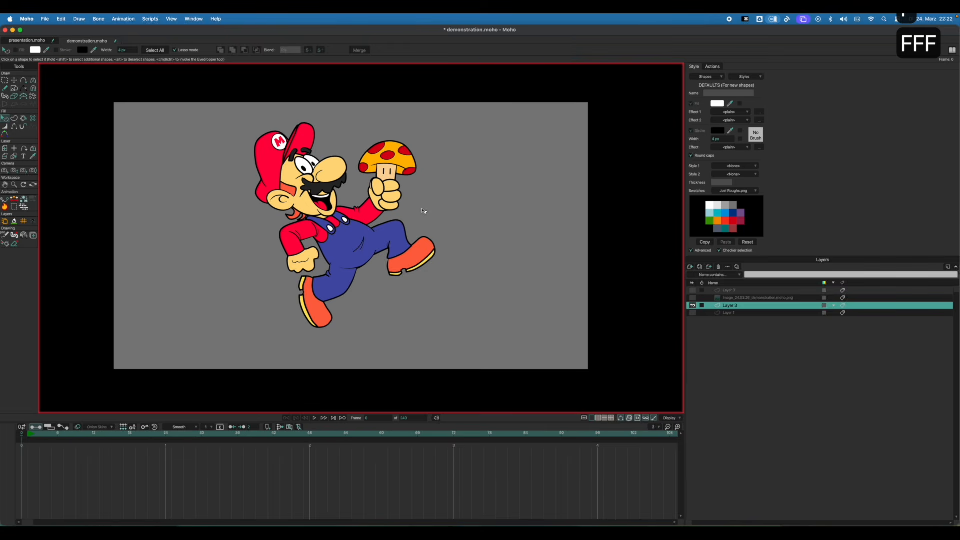
key("super+s")
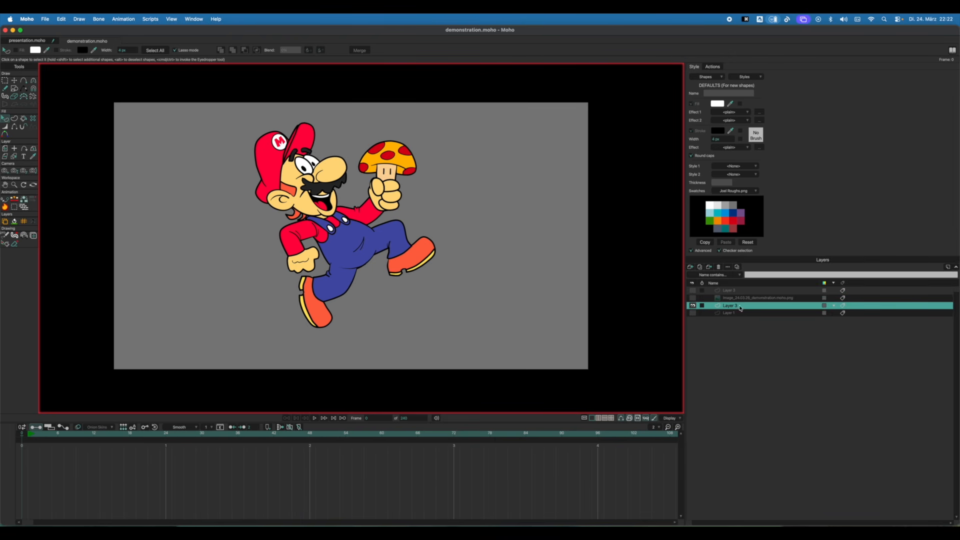
Put the character's layer into a group and add a new vector layer above it inside that group.
key("super+g")
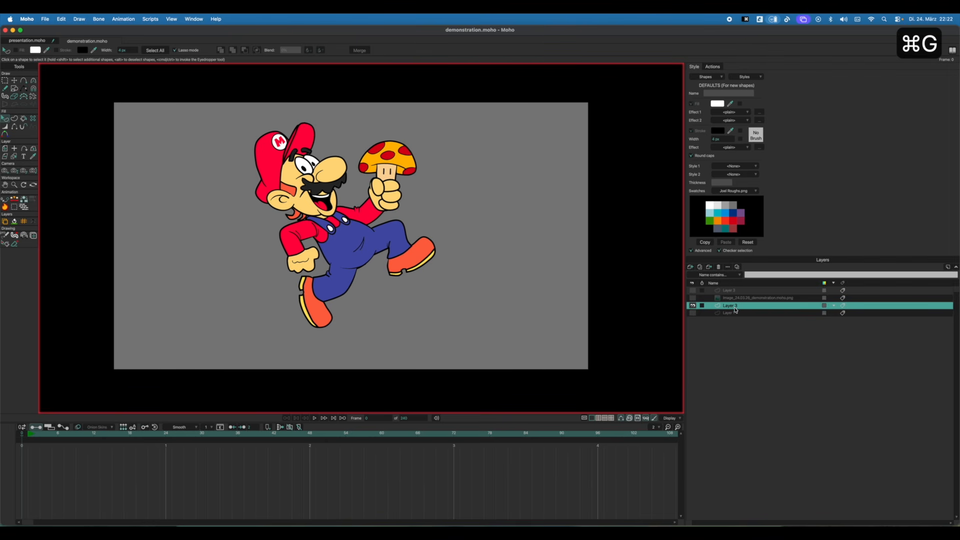
key("Return")
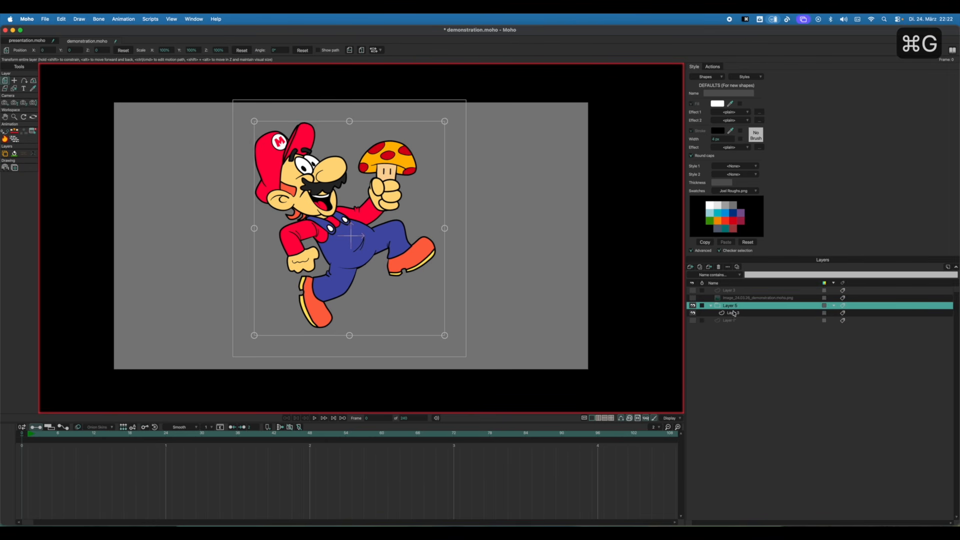
left_click(730, 311)
left_click(689, 267)
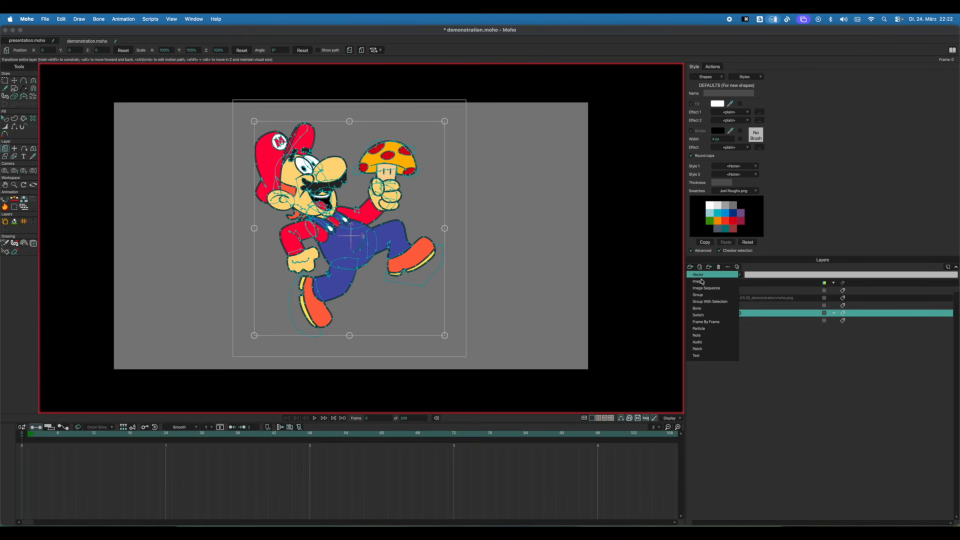
left_click(699, 275)
Set the new vector layer's blending mode to Multiply.
double_click(732, 315)
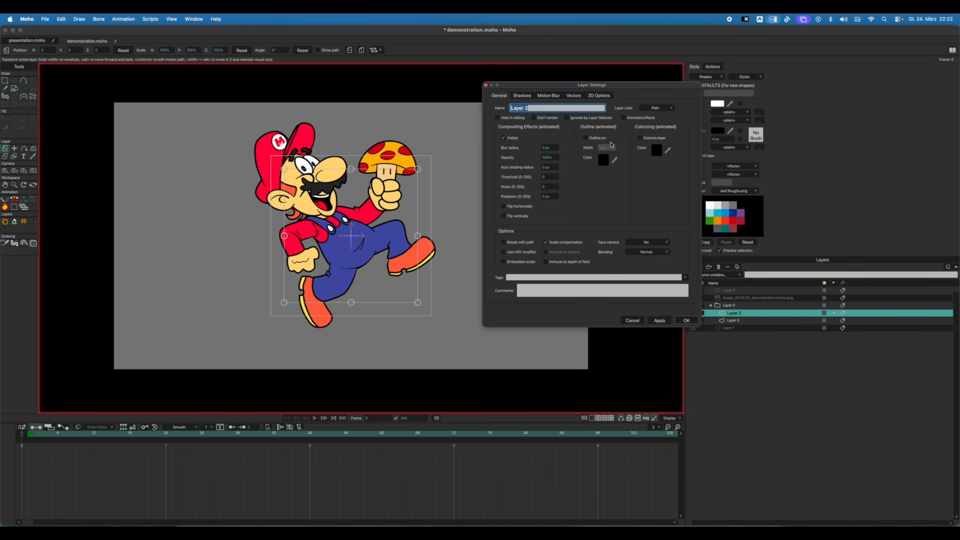
left_click(639, 256)
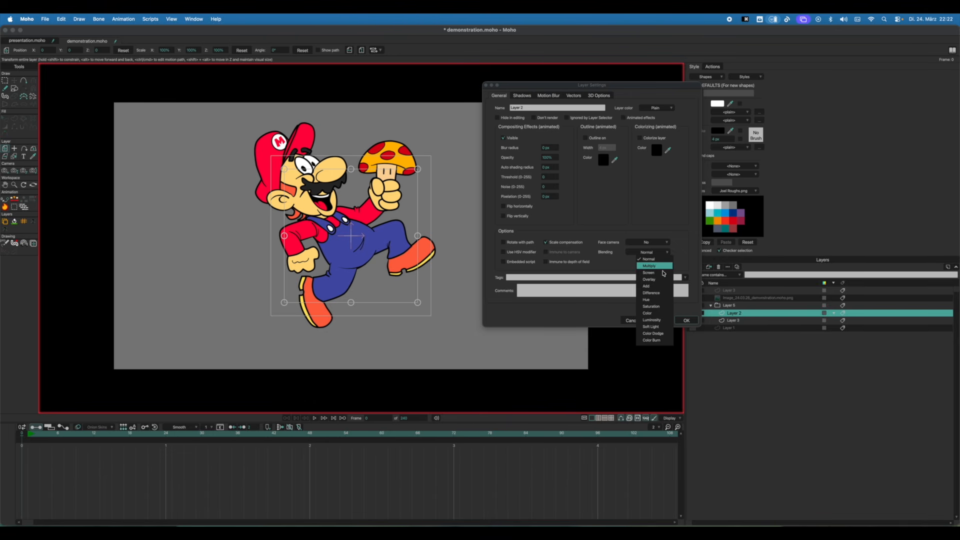
left_click(650, 261)
left_click(685, 320)
Draw a large closed light-blue shading shape over the character's back side, from the cap down to the lower leg.
left_click(709, 212)
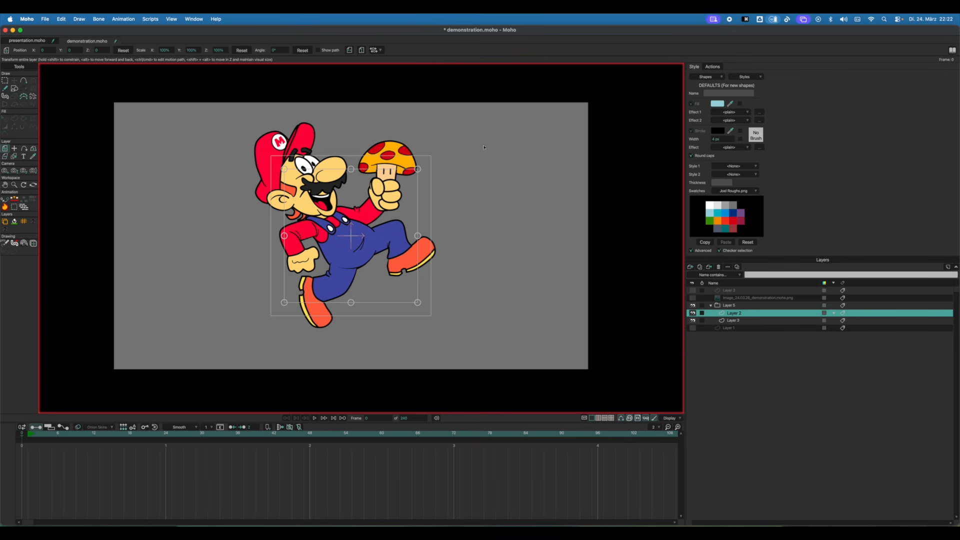
key("j")
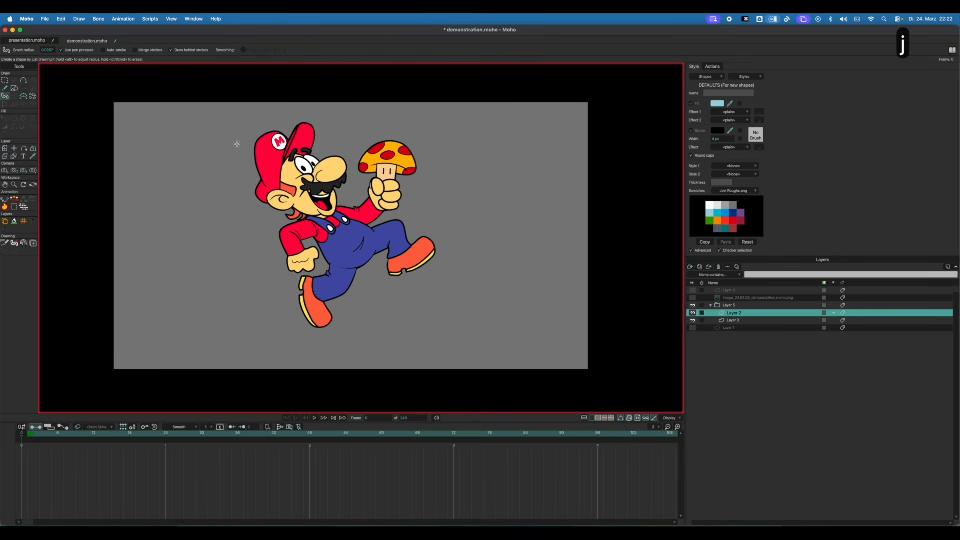
left_click_drag(239, 161, 253, 157)
left_click(23, 80)
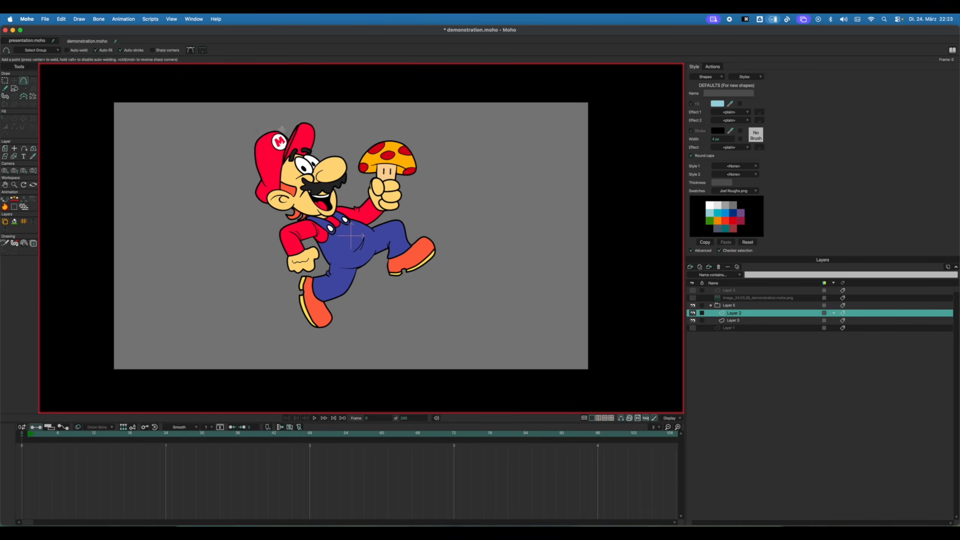
mouse_move(265, 121)
left_mouse_down()
mouse_move(274, 183)
mouse_move(341, 261)
mouse_move(321, 294)
mouse_move(262, 310)
mouse_move(221, 157)
left_mouse_up()
left_click_drag(264, 126, 266, 126)
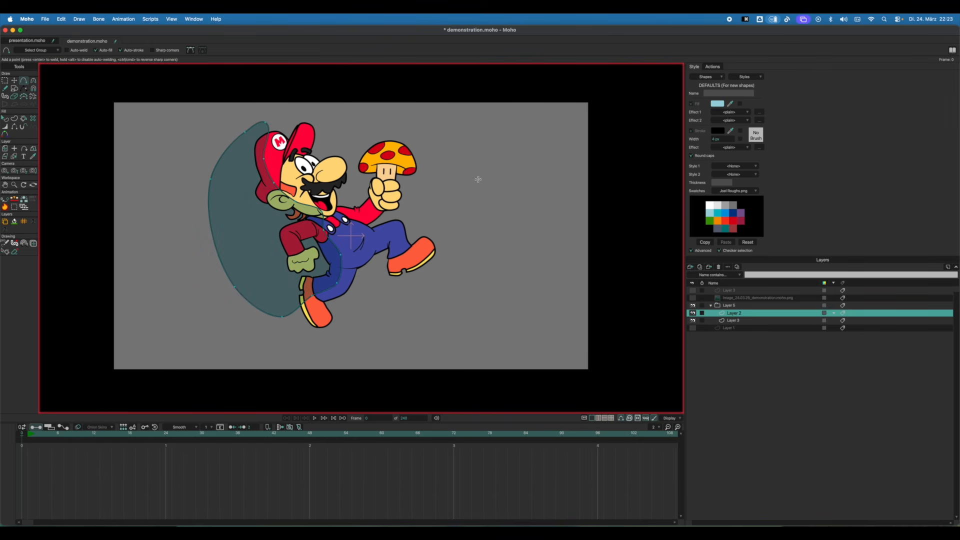
Turn on masking for the character's group so the shading is clipped to the artwork.
double_click(728, 305)
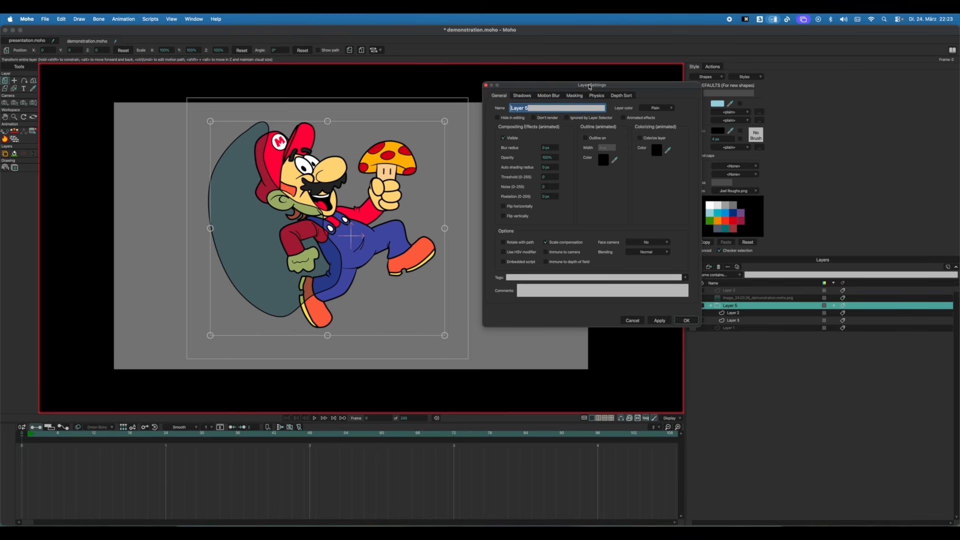
left_click(577, 95)
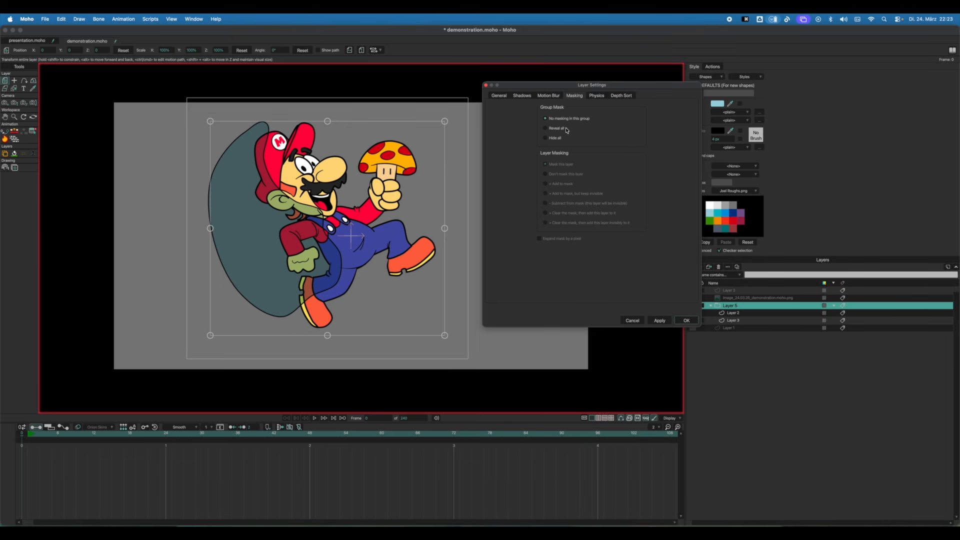
left_click(658, 322)
key("Return")
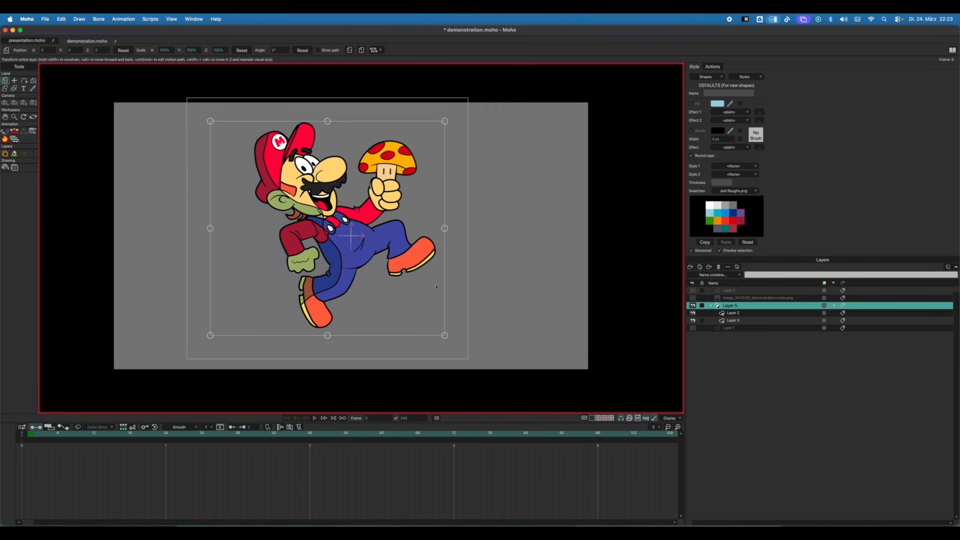
Select the shading shape on the Multiply layer and remove its outline stroke.
key("q")
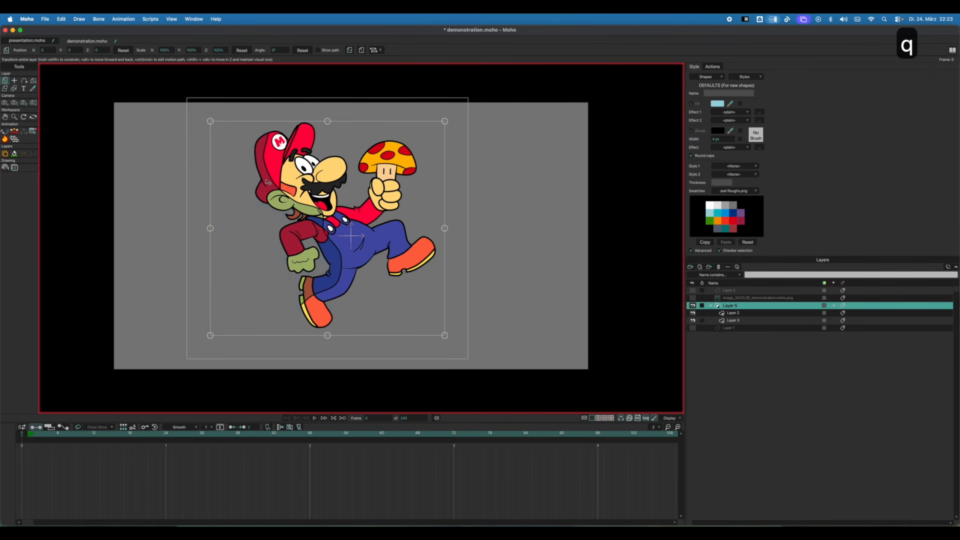
left_click(733, 313)
key("q")
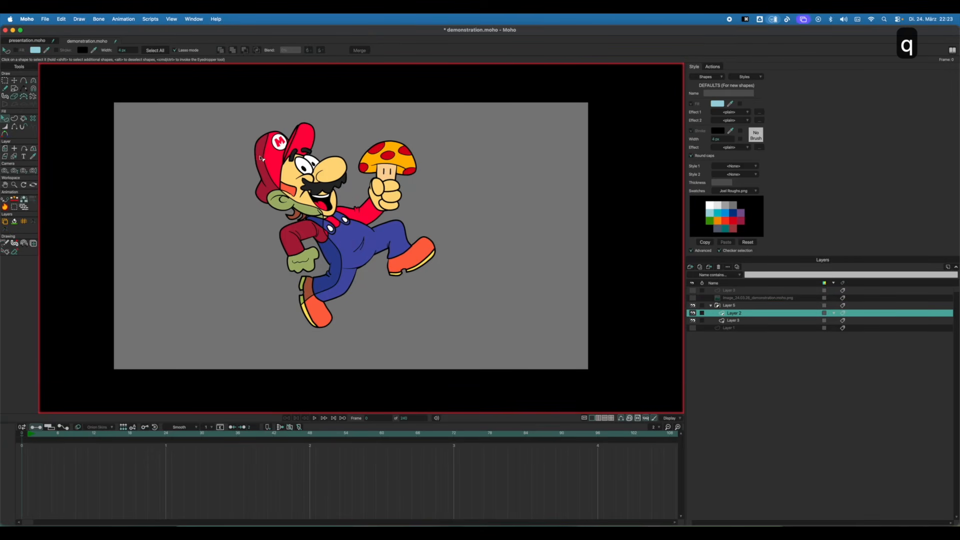
left_click(259, 162)
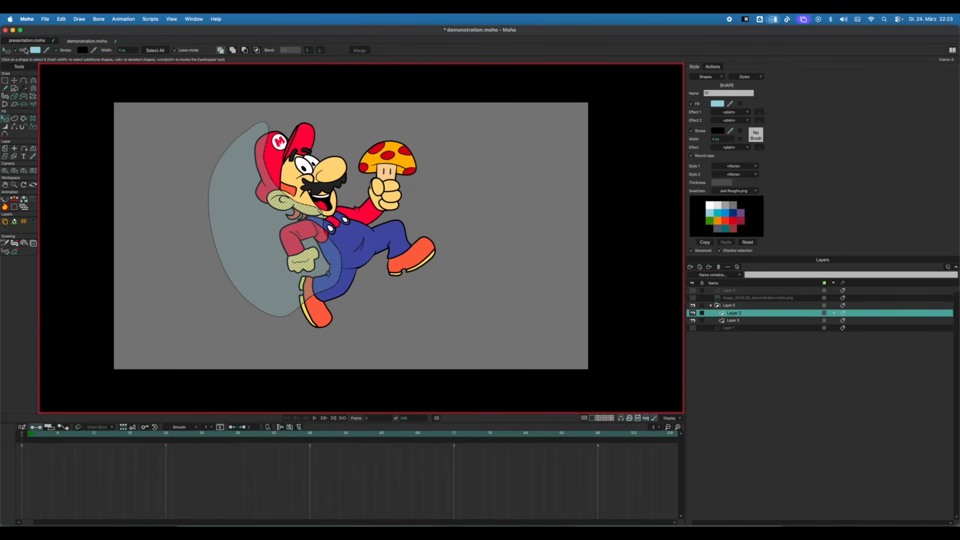
left_click(57, 50)
left_click(213, 181)
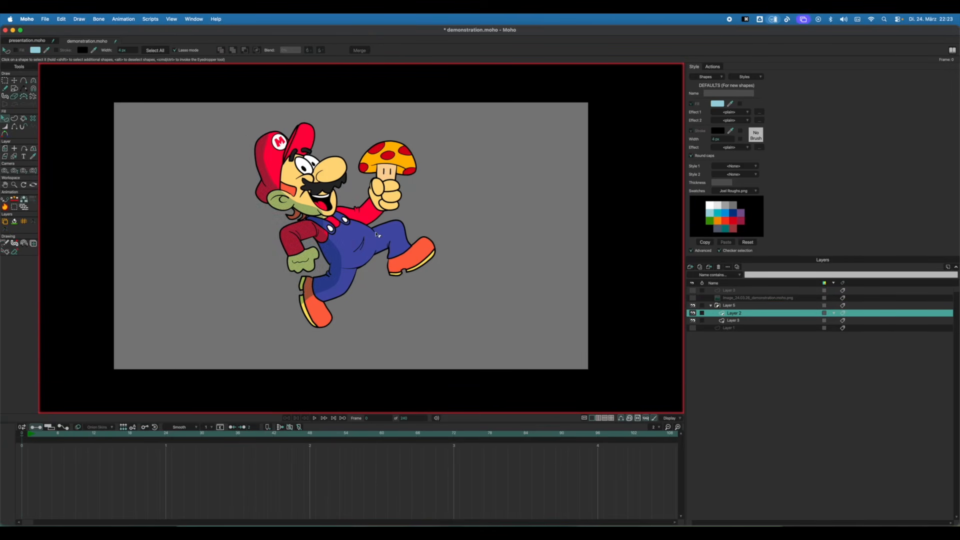
Paint light-blue shading under the nose and along the underside of the raised leg and its shoe.
key("f")
key("t")
key("t")
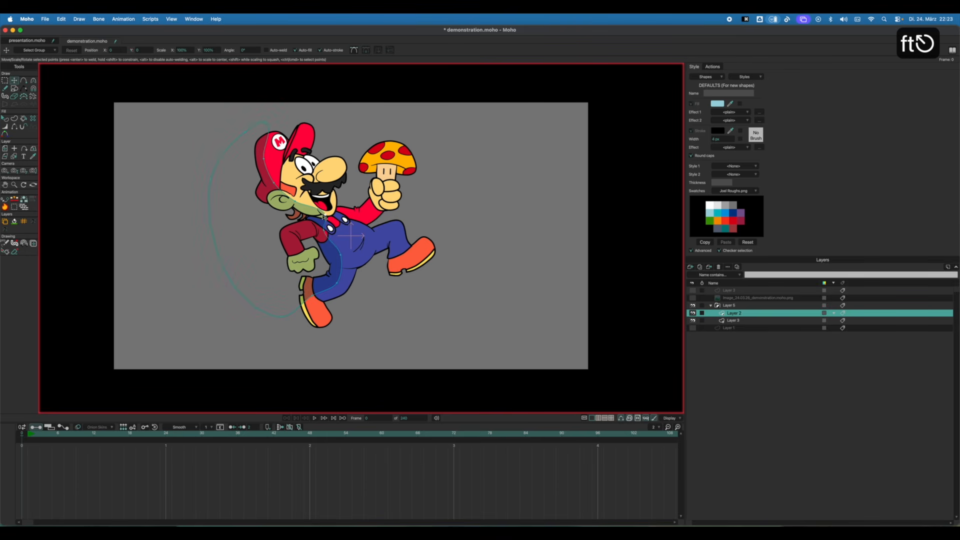
key("j")
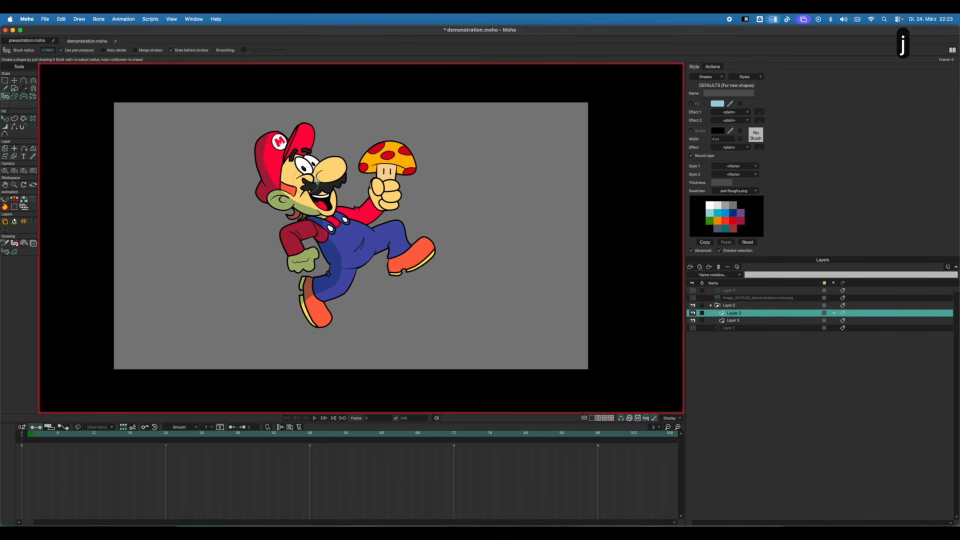
left_click_drag(316, 181, 345, 170)
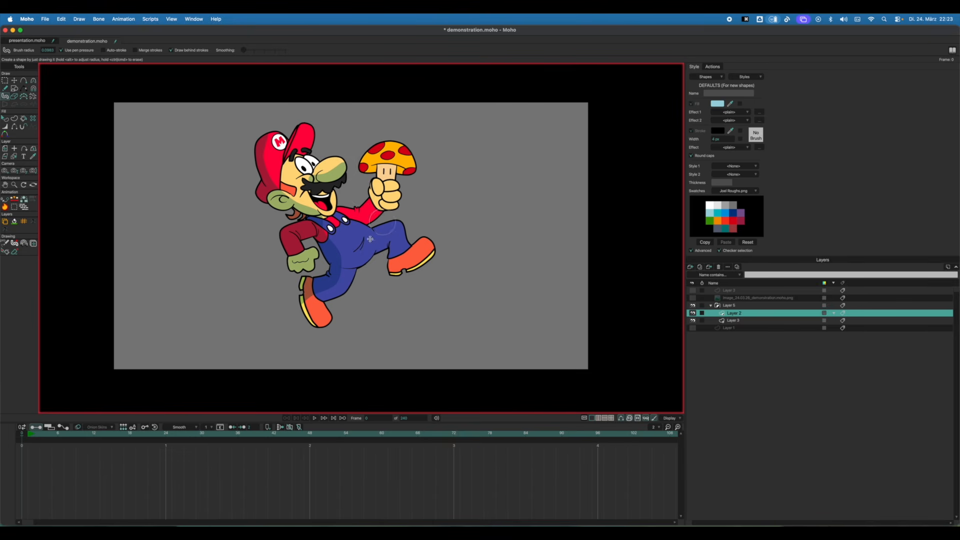
mouse_move(393, 244)
left_mouse_down()
mouse_move(391, 272)
mouse_move(433, 259)
left_mouse_up()
key("super+z")
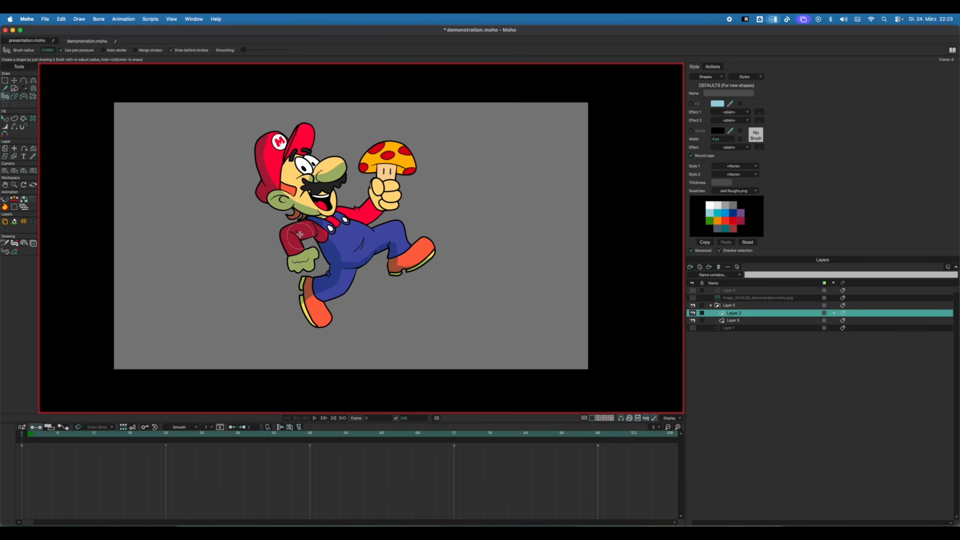
Erase parts of the shading from the upper sleeve and the top of the lowered hand.
key("e")
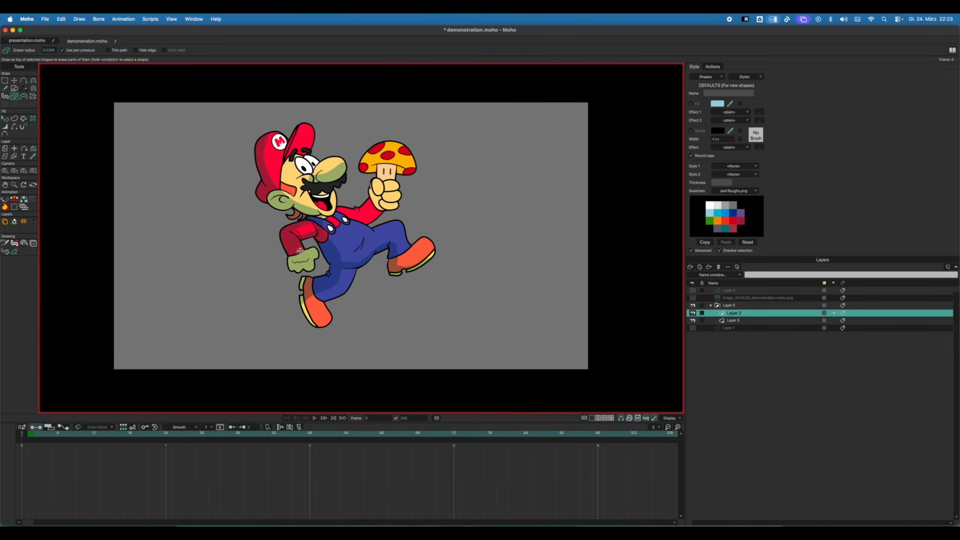
left_click_drag(299, 250, 319, 259)
key("f")
scroll(402, 210, "down", 2)
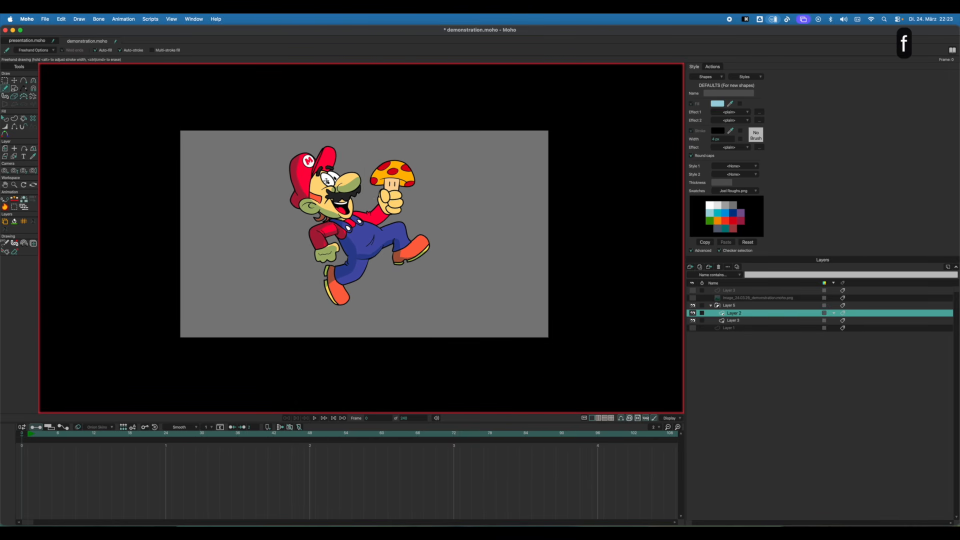
scroll(325, 180, "up", 2)
Paint shading over the cap's raised brim and try a stroke down the crown beside the face.
key("j")
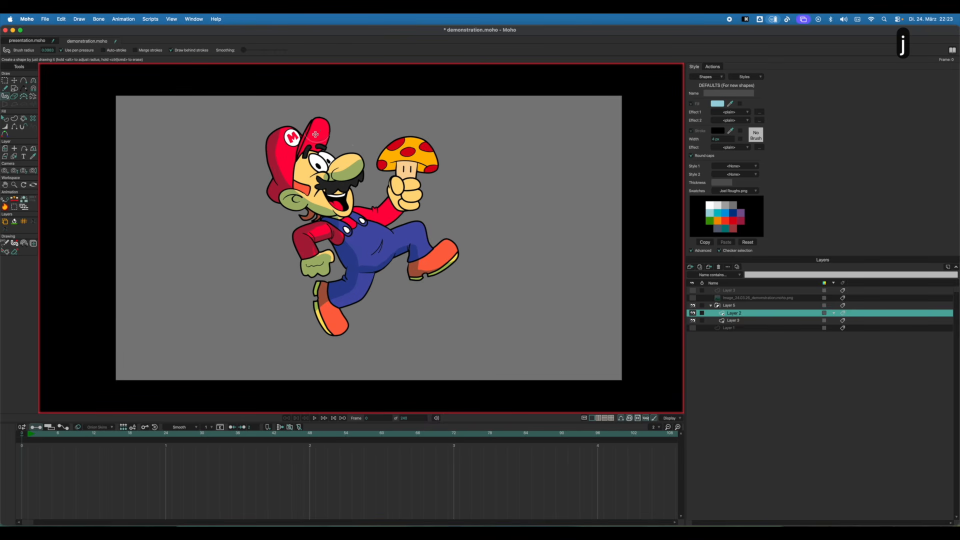
mouse_move(315, 134)
left_mouse_down()
mouse_move(306, 148)
mouse_move(319, 123)
mouse_move(300, 162)
mouse_move(323, 124)
left_mouse_up()
key("super+z")
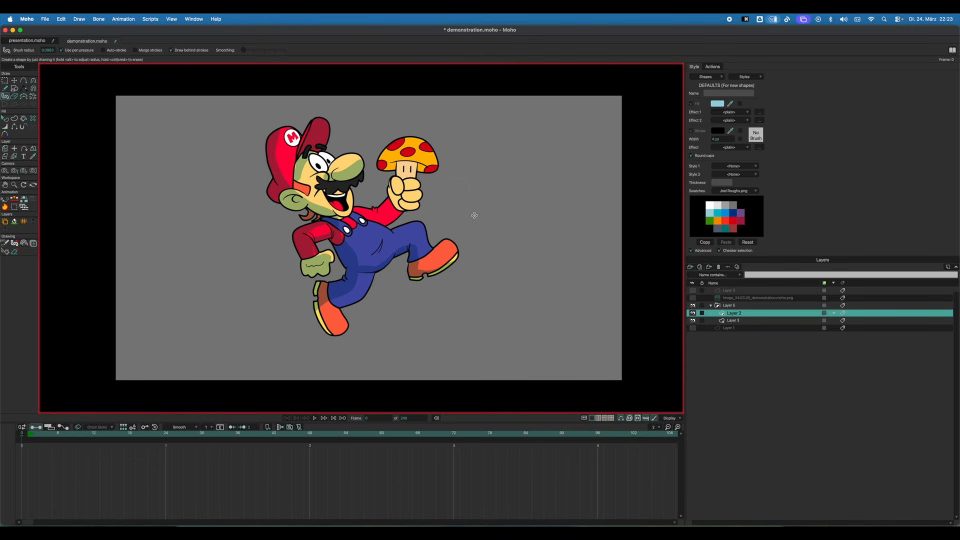
key("f")
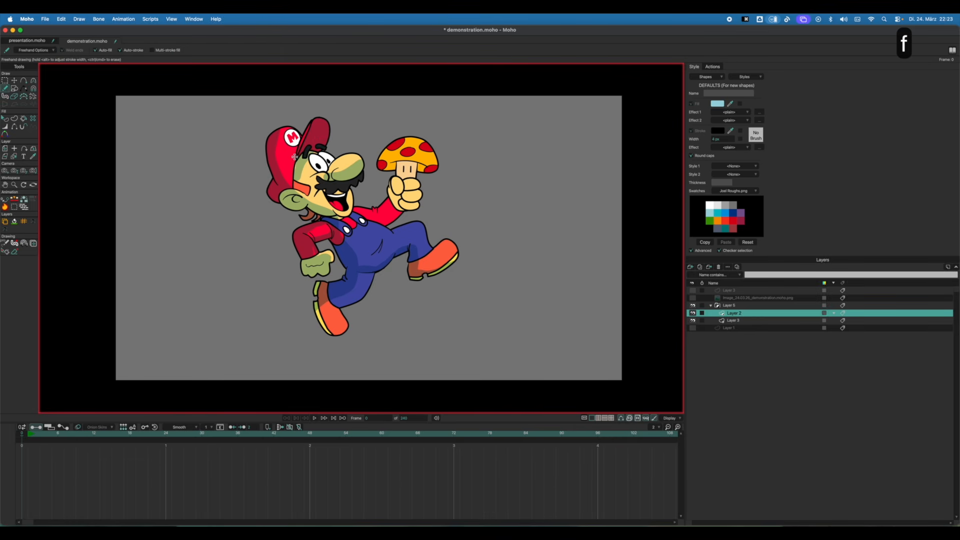
key("j")
left_click_drag(300, 144, 288, 184)
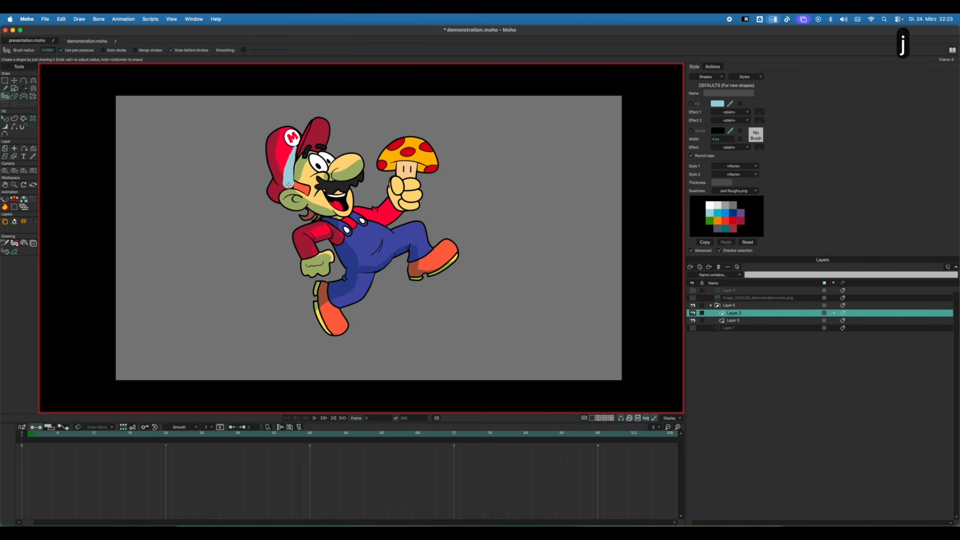
key("super+z")
Paint shading on the mushroom's cap and stem, the hand holding it, and the raised arm's sleeve.
scroll(440, 241, "down", 1)
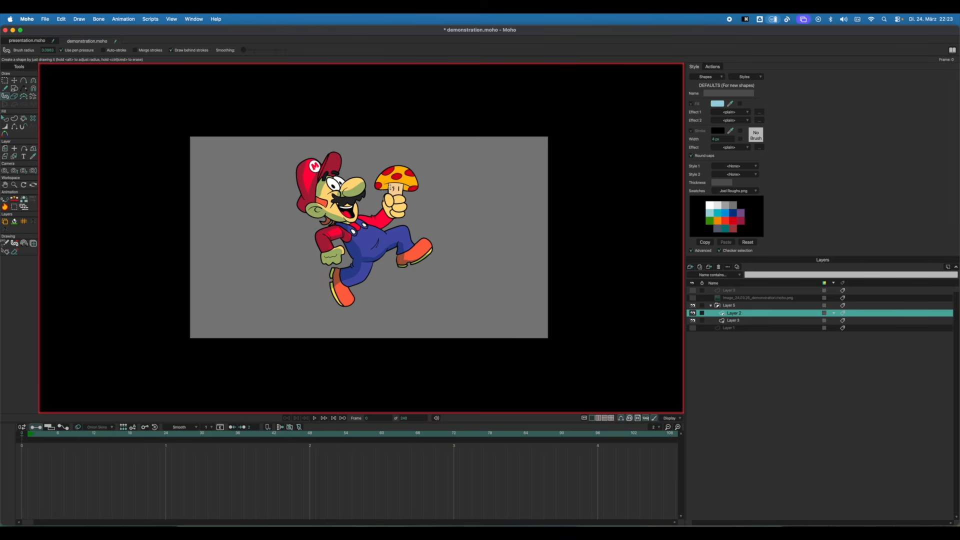
scroll(397, 169, "up", 1)
mouse_move(381, 181)
left_mouse_down()
mouse_move(413, 184)
mouse_move(390, 187)
mouse_move(386, 206)
mouse_move(393, 161)
left_mouse_up()
key("super+z")
key("super+z")
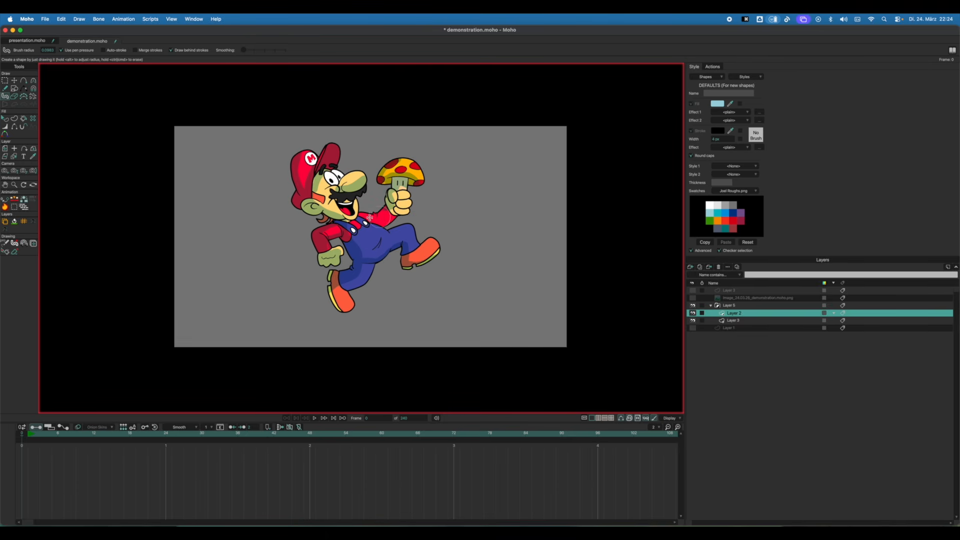
left_click_drag(364, 217, 387, 226)
key("super+z")
Recolor both overall buttons with the yellow sampled from the cape in the reference image, and hide the reference again.
scroll(380, 239, "up", 3)
key("q")
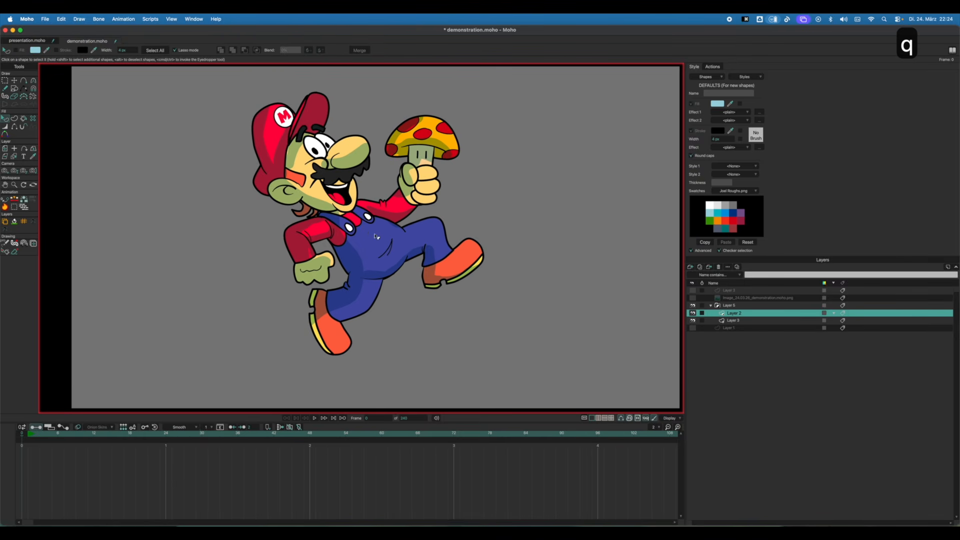
left_click(699, 321)
left_click(350, 228)
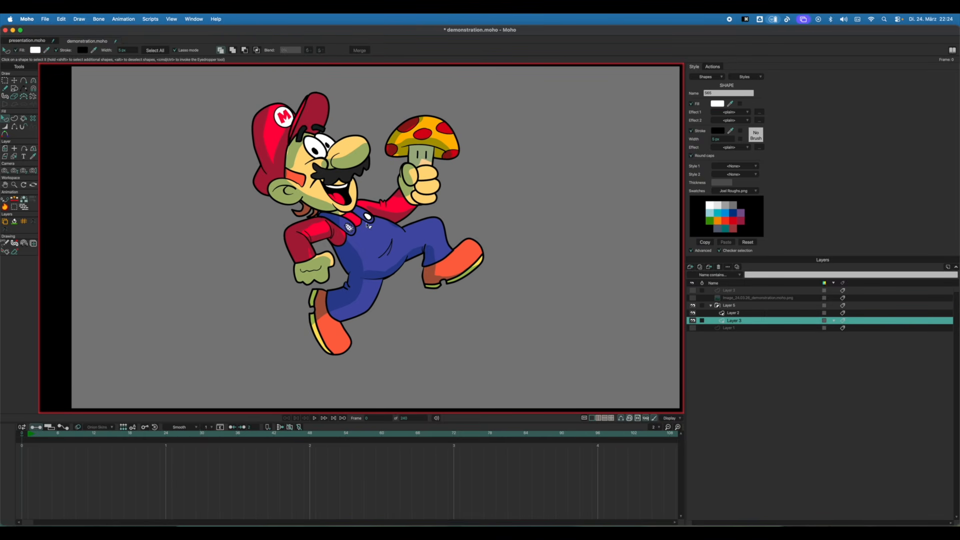
left_click(368, 218, "shift")
left_click(693, 298)
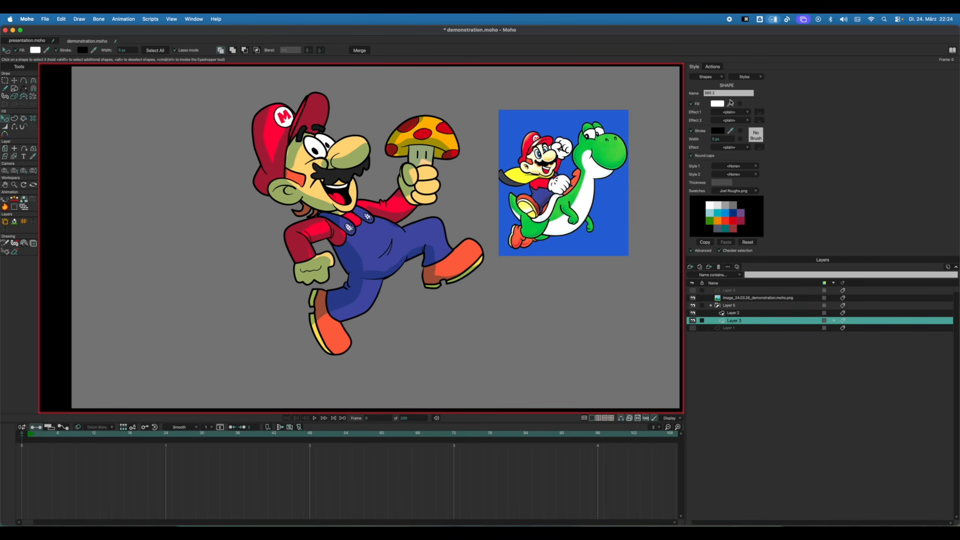
left_click_drag(729, 102, 526, 175)
left_click(555, 311)
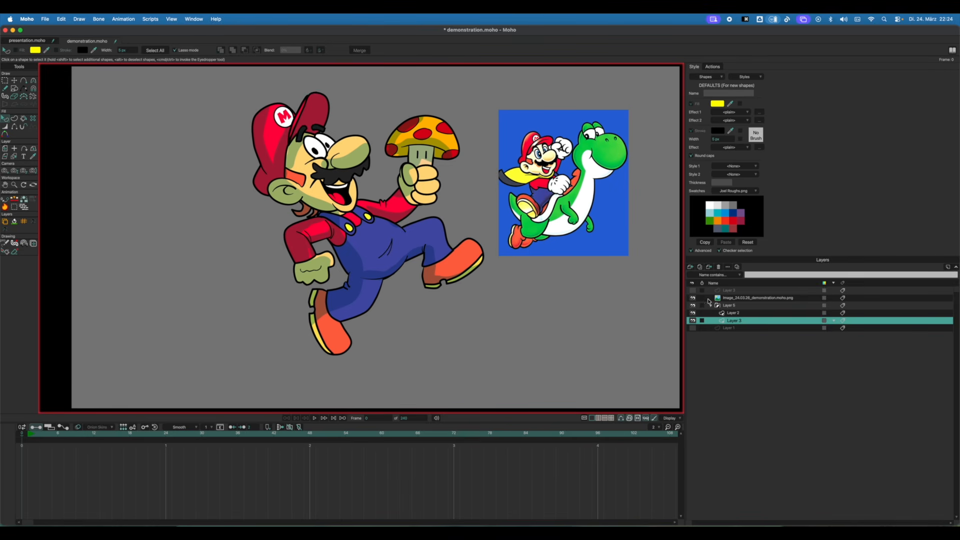
left_click(693, 298)
scroll(429, 228, "down", 4)
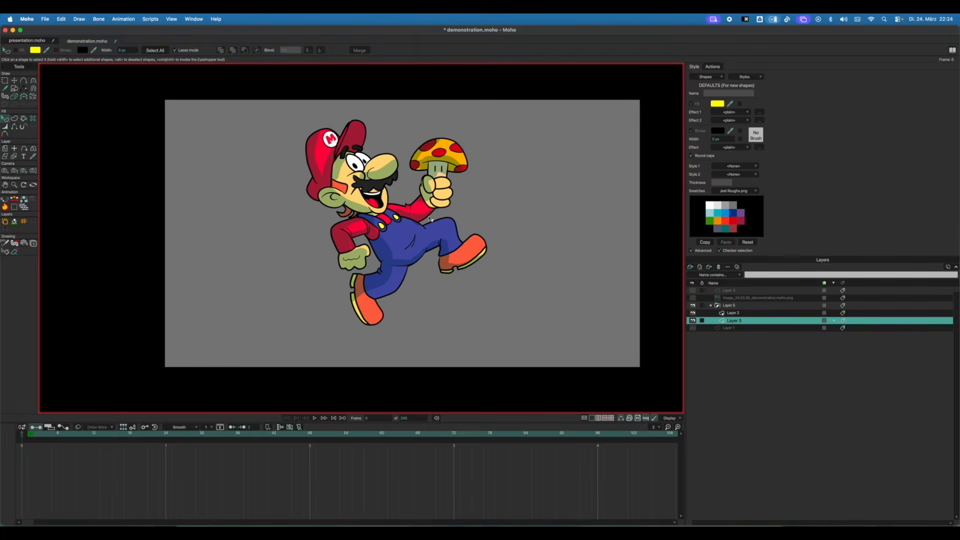
Add a new vector layer above the shading layer inside the character's group.
left_click(734, 313)
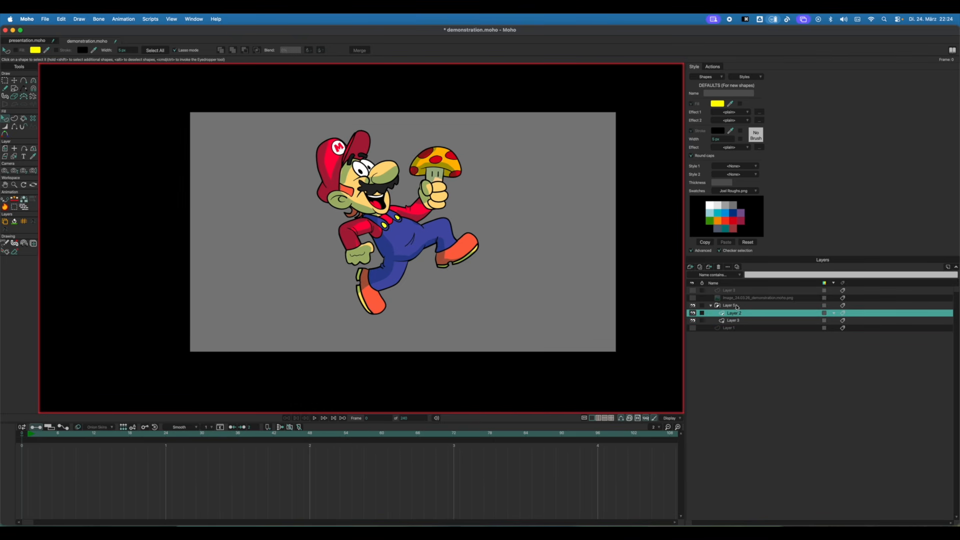
left_click(691, 268)
left_click(698, 275)
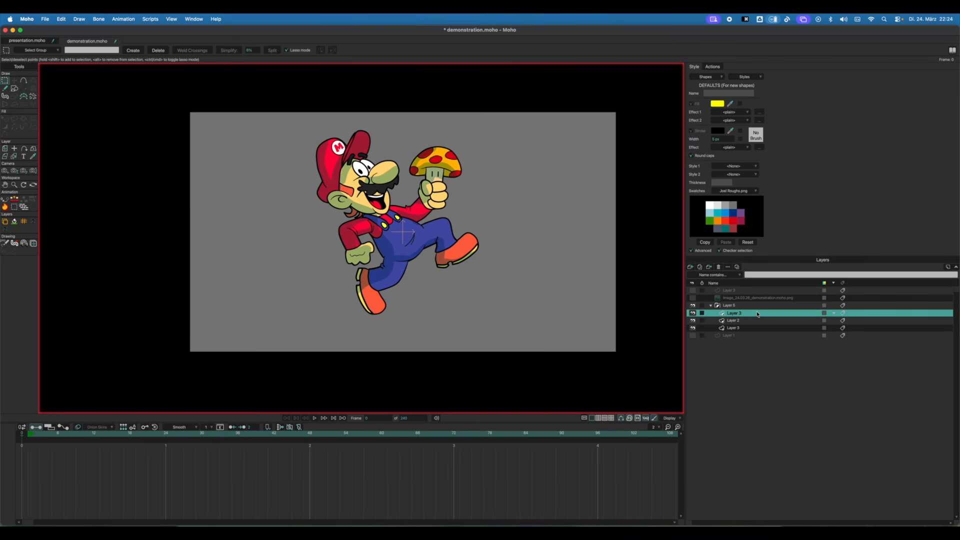
key("j")
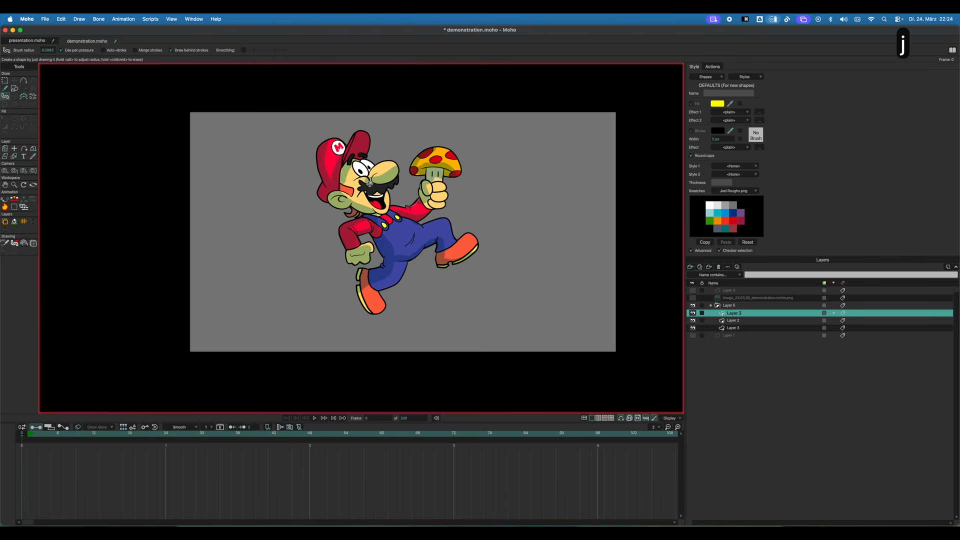
scroll(469, 182, "up", 3)
scroll(471, 179, "up", 2)
key("f")
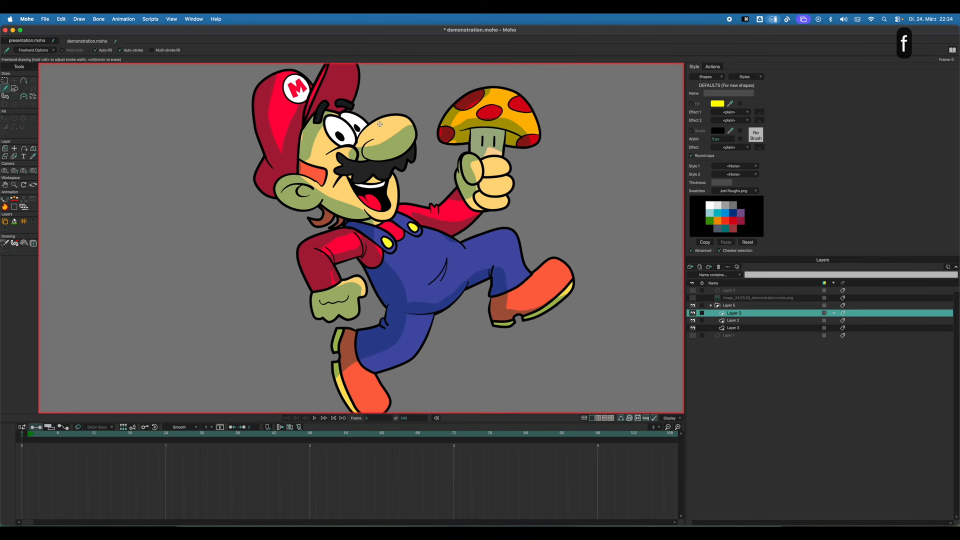
key("super+z")
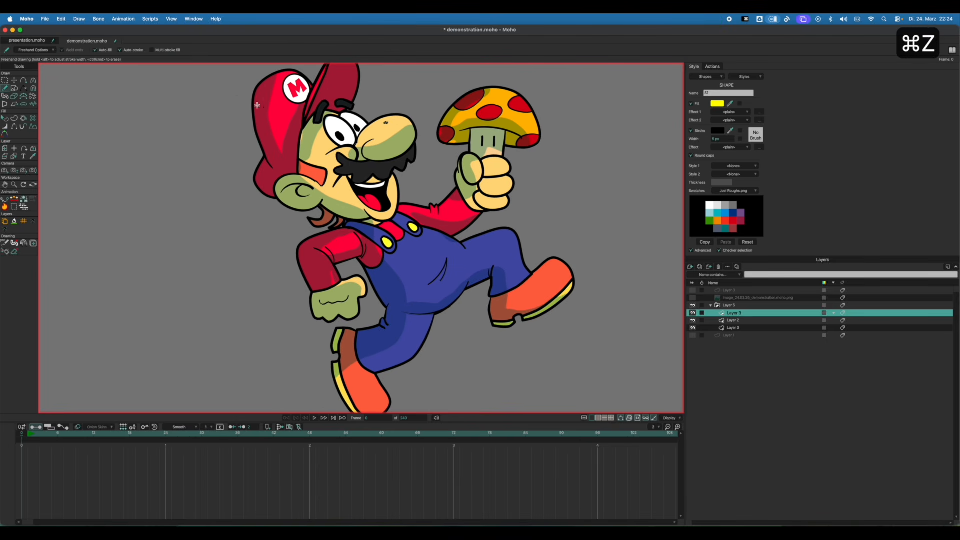
Paint white highlights on the nose and the mushroom cap with the Blob Brush, using a white fill.
key("j")
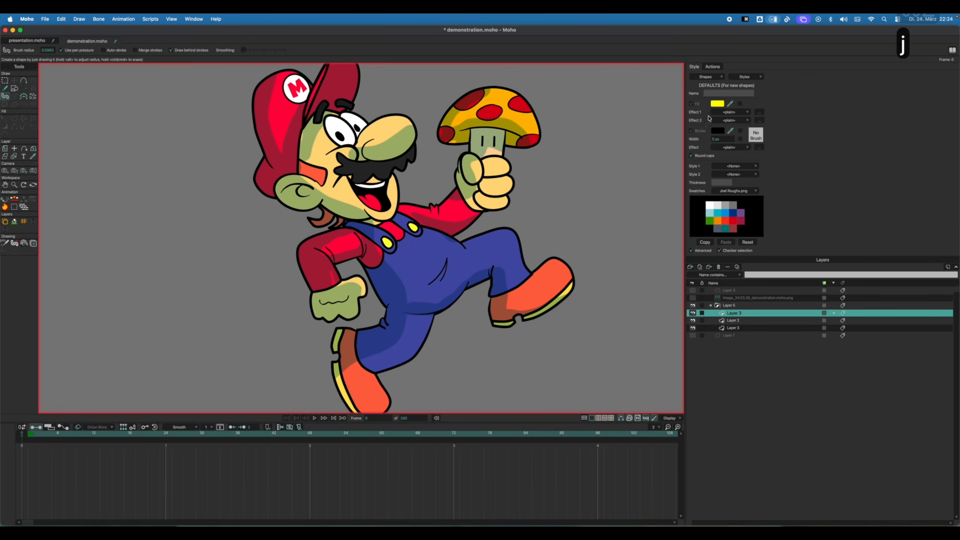
left_click(710, 205)
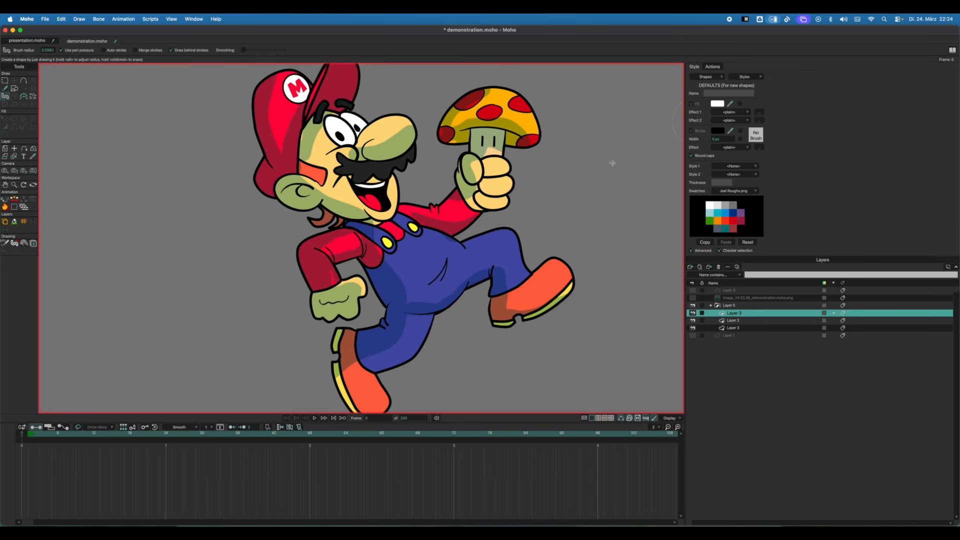
left_click_drag(389, 121, 399, 120)
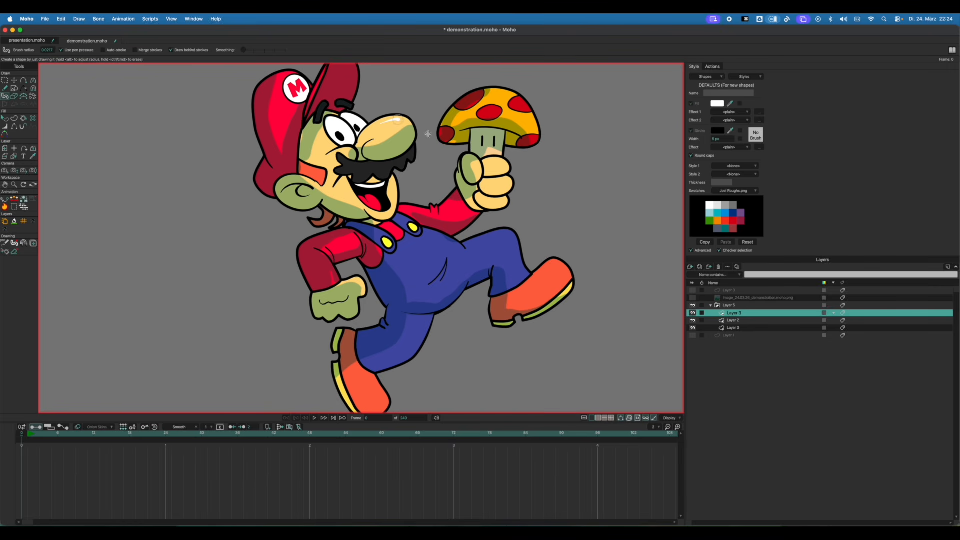
left_click_drag(507, 93, 525, 115)
Render the current frame, check the shaded and highlighted character at a reduced zoom, and close the render window.
scroll(414, 268, "down", 5)
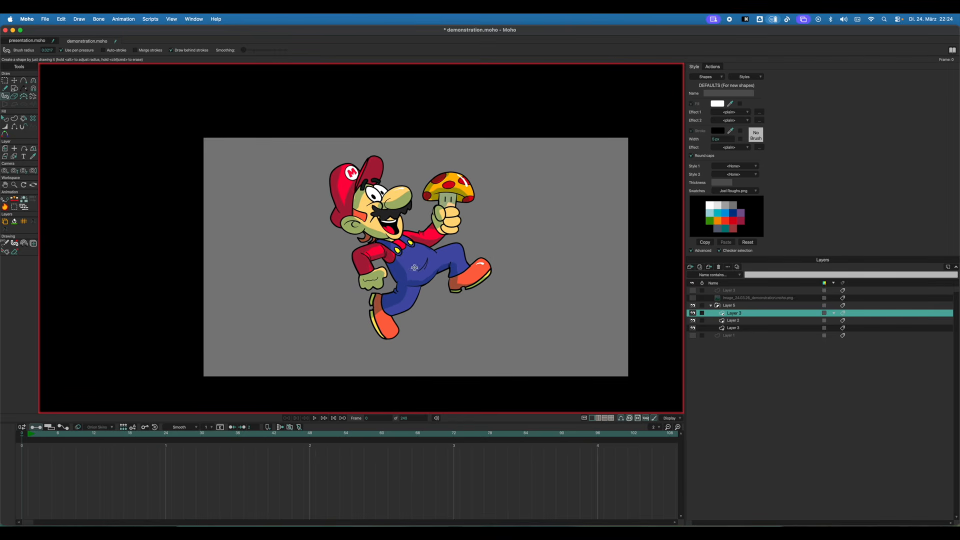
scroll(469, 147, "up", 6)
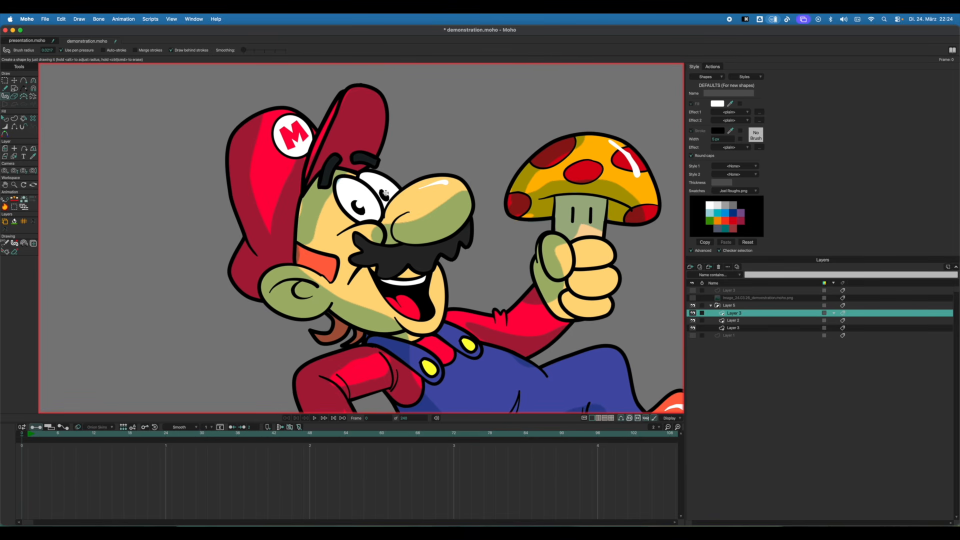
scroll(244, 215, "down", 2)
scroll(244, 215, "down", 5)
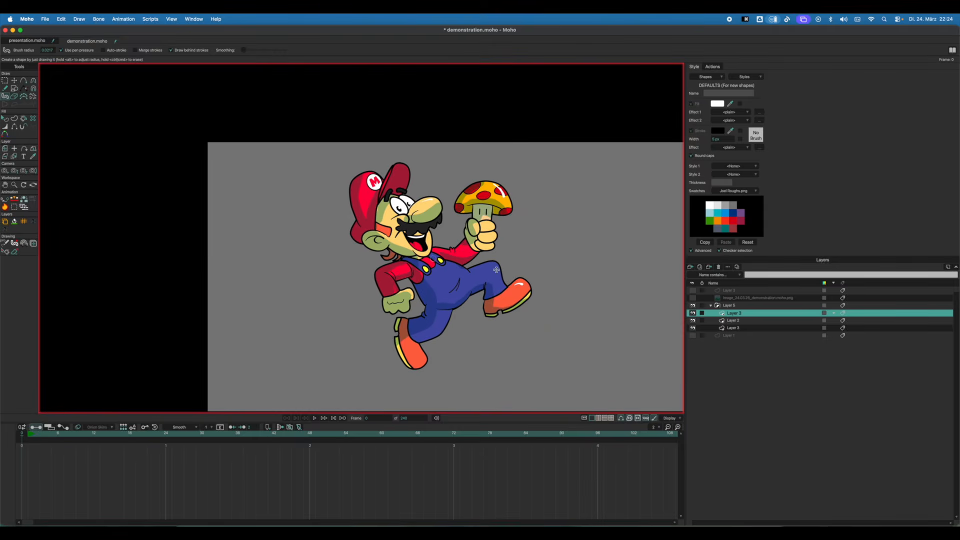
left_click_drag(496, 269, 442, 257)
scroll(488, 247, "down", 1)
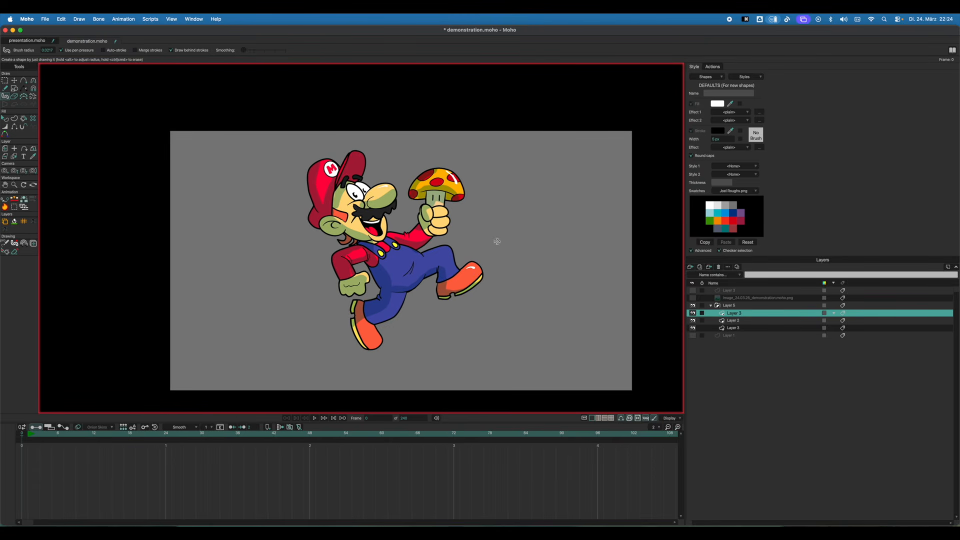
key("super+r")
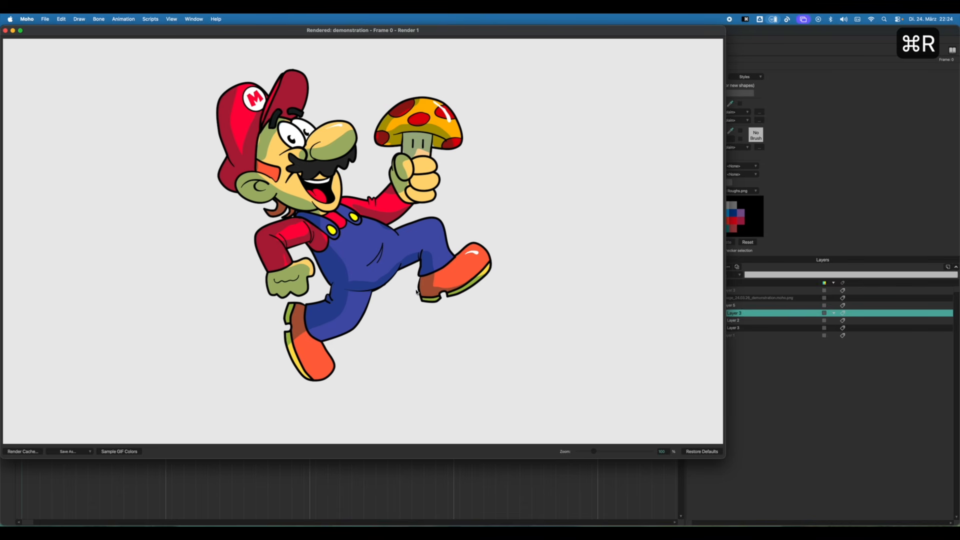
left_click_drag(446, 33, 534, 63)
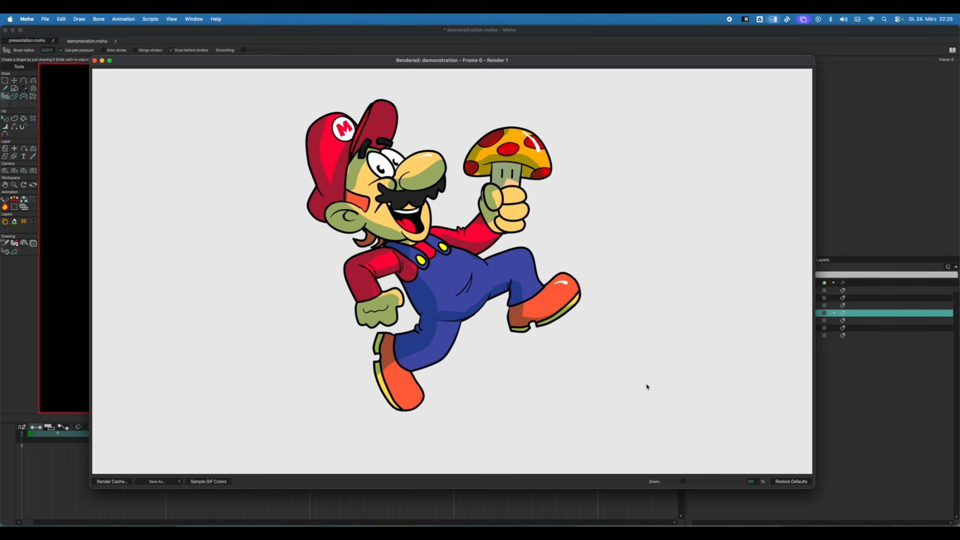
mouse_move(683, 480)
left_mouse_down()
mouse_move(699, 481)
mouse_move(668, 483)
mouse_move(679, 483)
left_mouse_up()
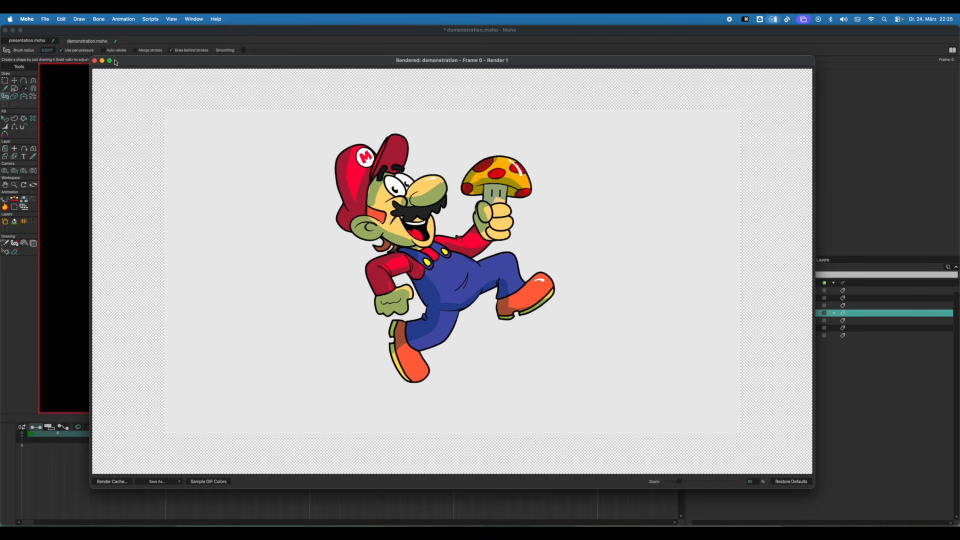
left_click(95, 61)
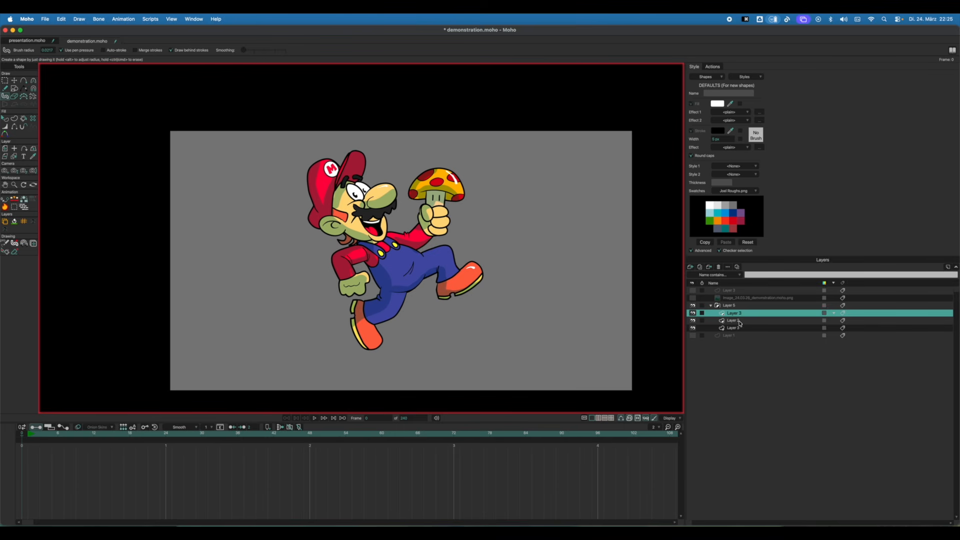
Move the flat-coloured character layer out of its group and delete the group holding the shading and highlight layers.
mouse_move(737, 328)
left_mouse_down()
mouse_move(732, 307)
mouse_move(731, 315)
left_mouse_up()
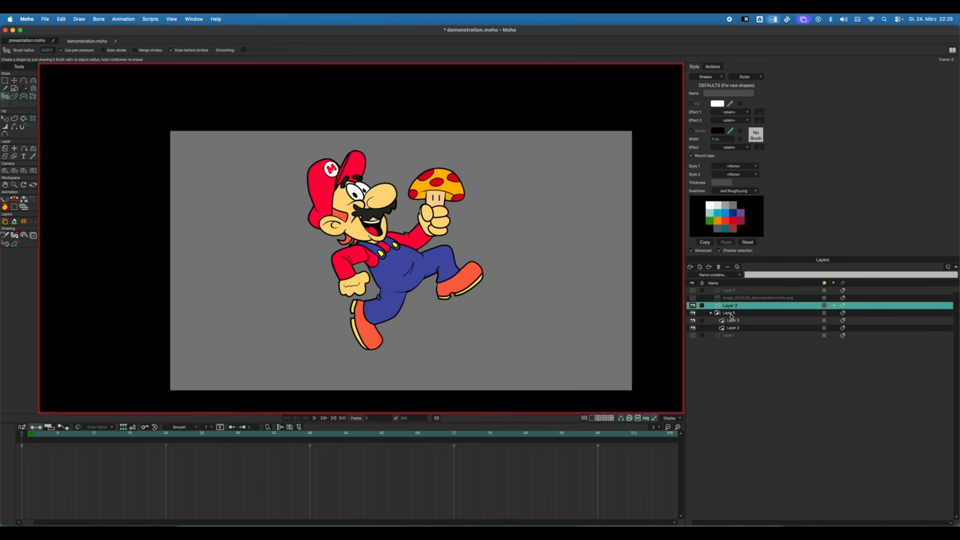
left_click(731, 313)
left_click(719, 267)
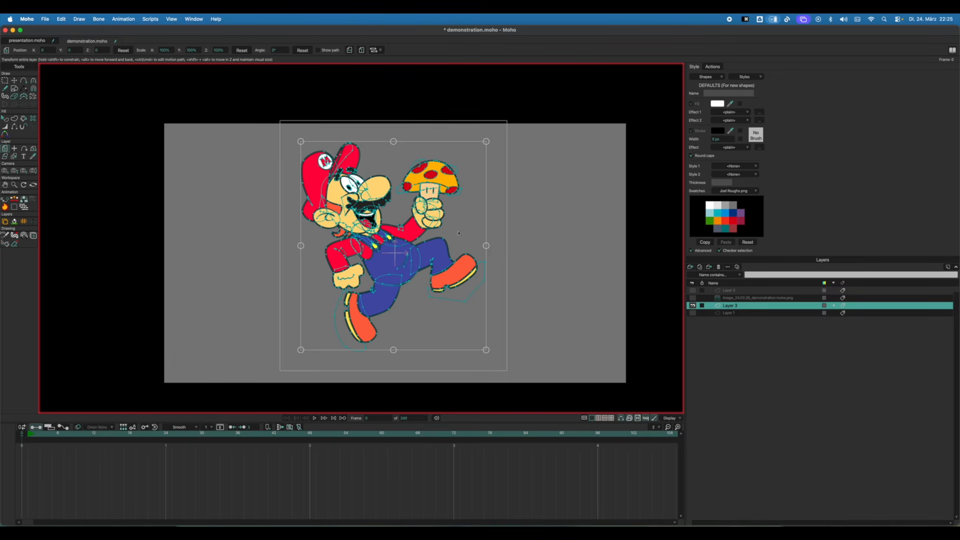
Show the "Bonus" and "Exploding Character" slides in presentation.moho and return to demonstration.moho.
key("f")
left_click(39, 42)
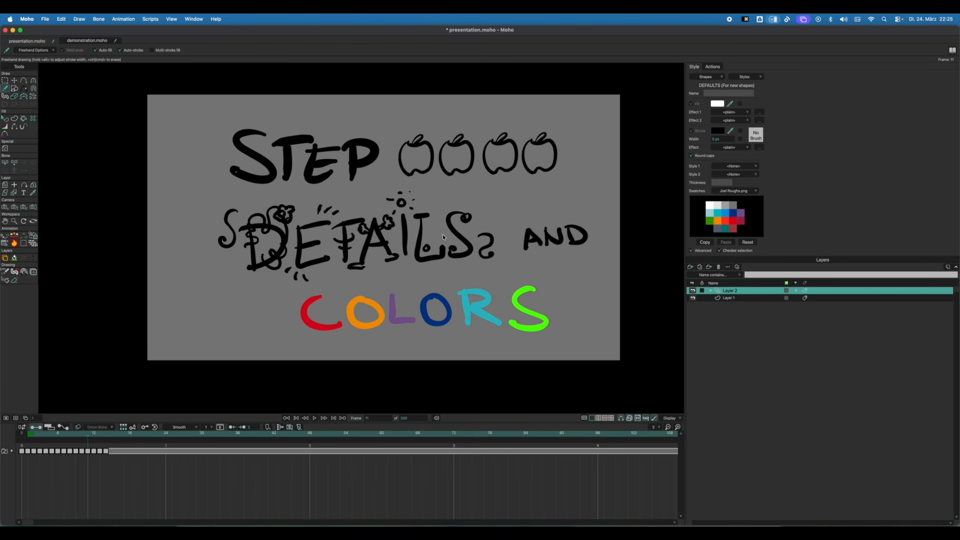
key("Right")
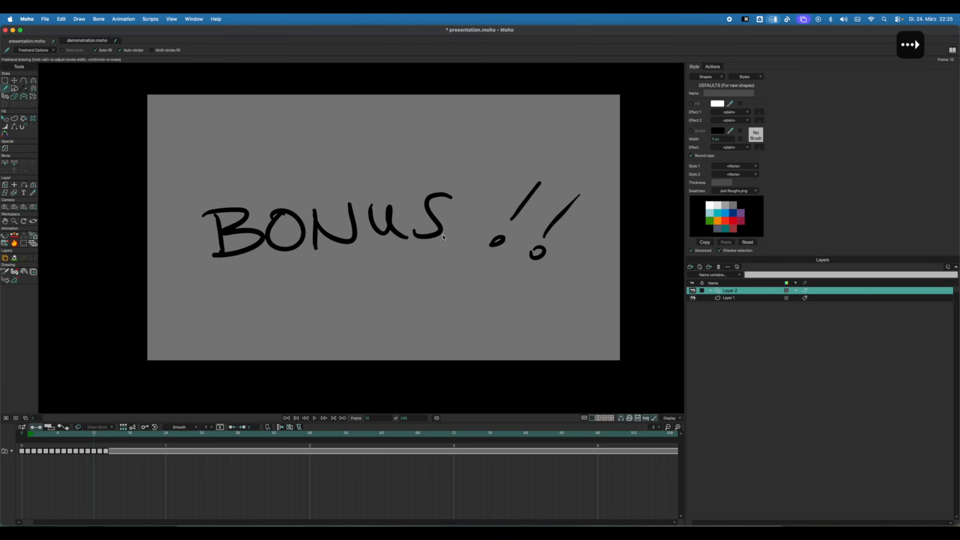
key("Right")
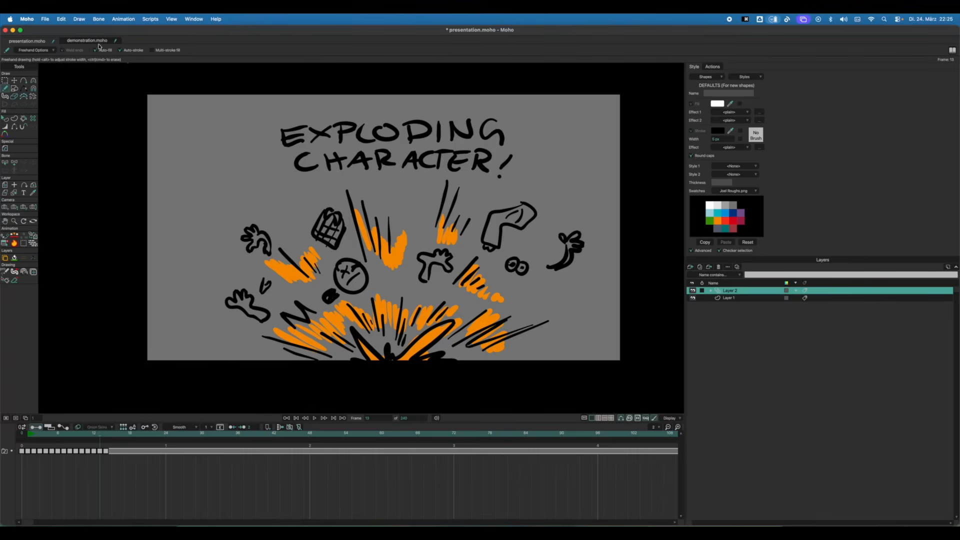
left_click(99, 44)
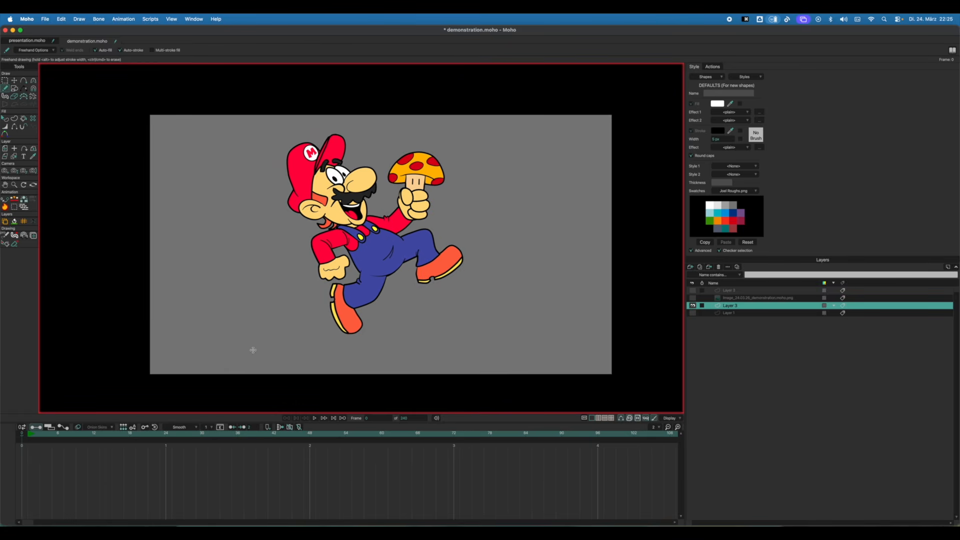
Enlarge the timeline area and freeze the character's assembled pose with keyframes at frame 1.
key("t")
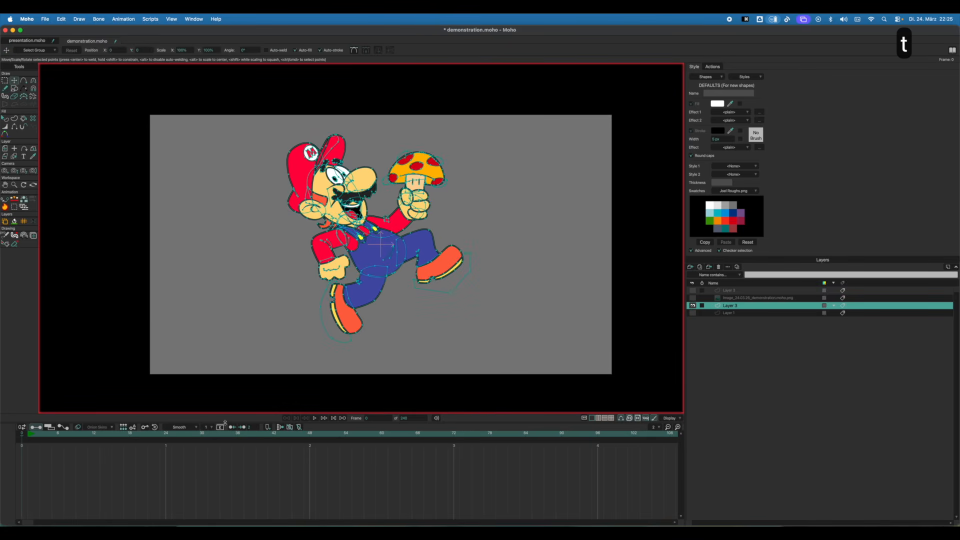
left_click_drag(225, 423, 225, 360)
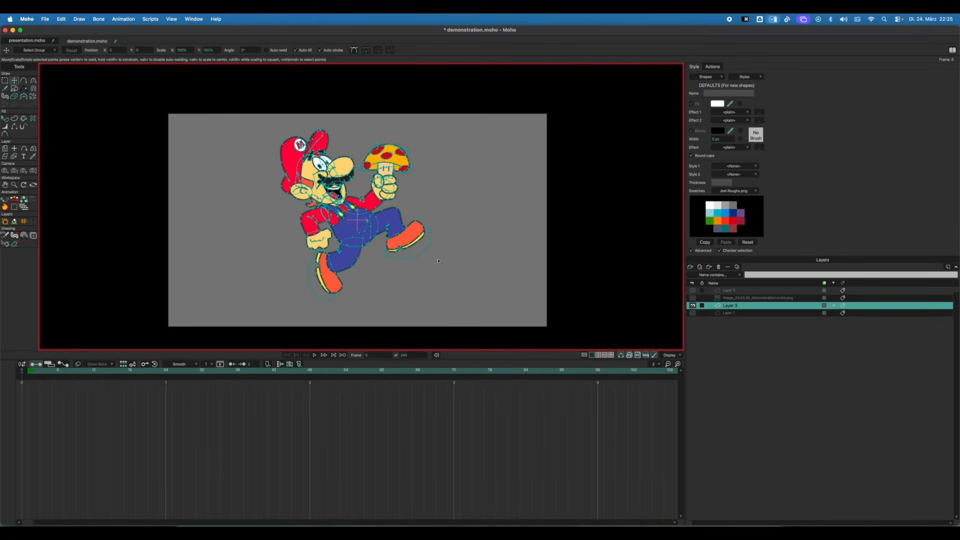
scroll(429, 248, "up", 2)
left_click_drag(430, 251, 438, 241)
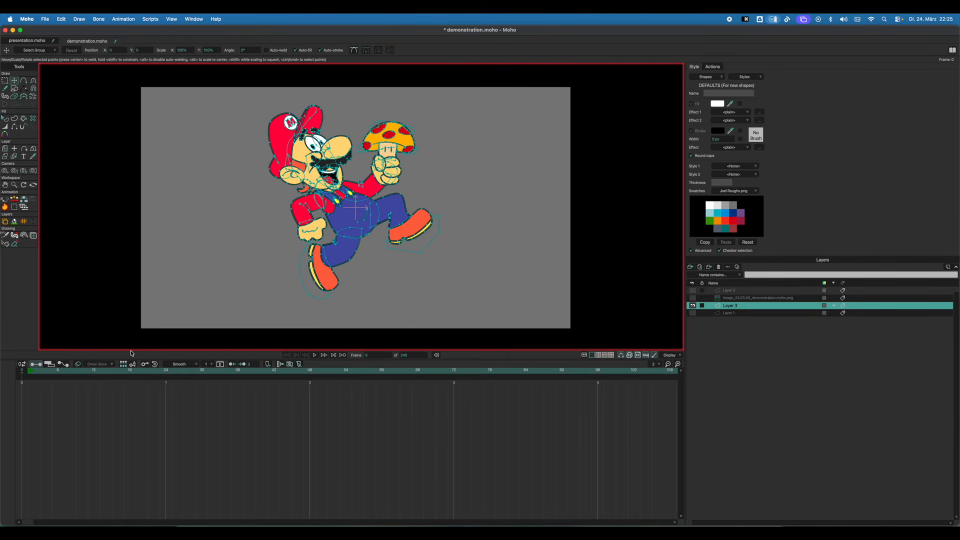
key("Right")
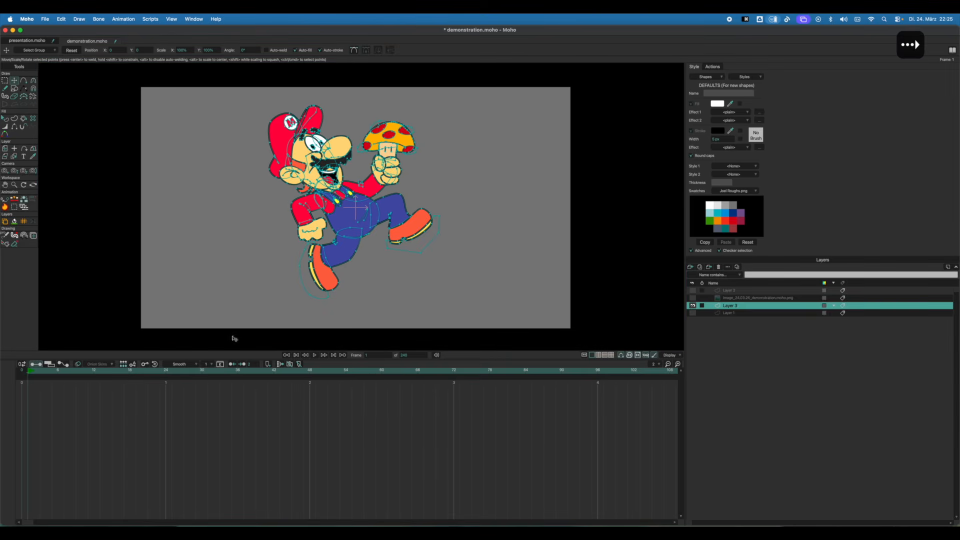
key("super+f")
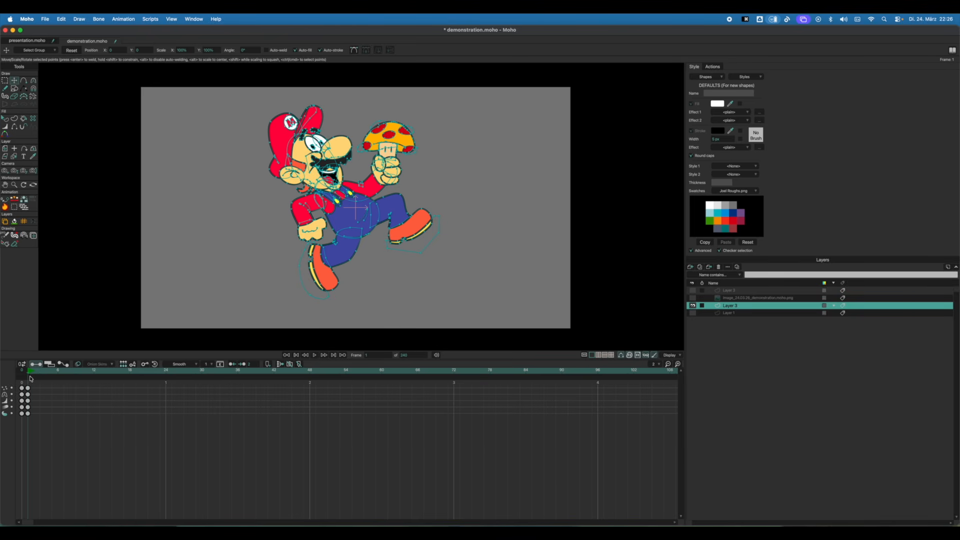
At frame 24, move both shoes off the legs, one to the lower left and the other to the lower right of the canvas.
left_click(117, 377)
left_click_drag(116, 377, 166, 383)
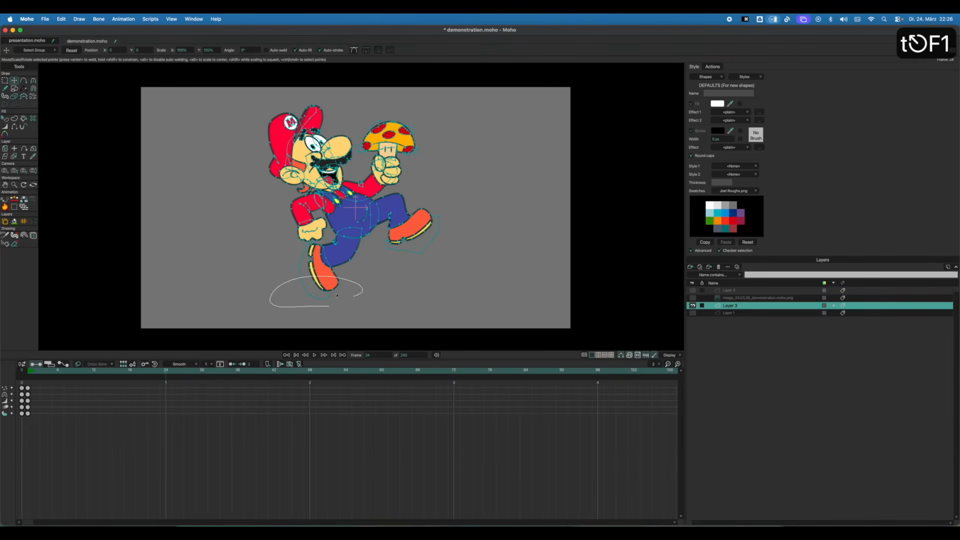
left_click_drag(343, 300, 210, 299)
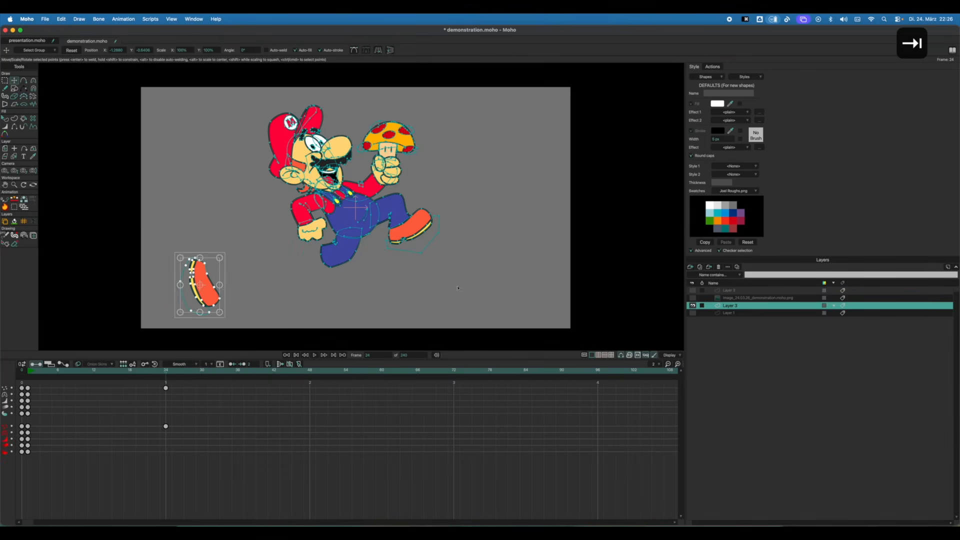
mouse_move(430, 291)
left_mouse_down()
mouse_move(442, 196)
mouse_move(450, 245)
mouse_move(515, 266)
left_mouse_up()
key("Tab")
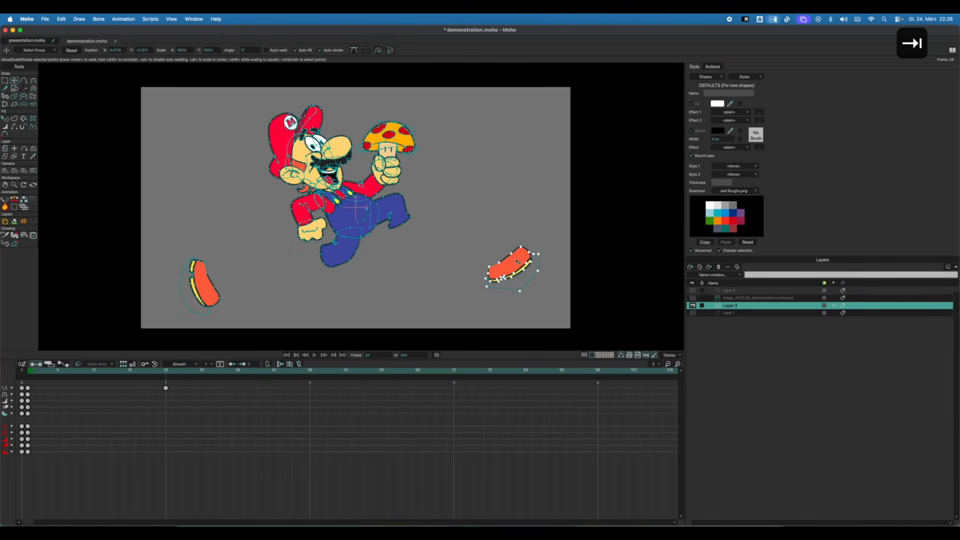
Move the raised leg up near the right shoe and the standing leg down beside the left shoe.
left_click_drag(369, 191, 472, 232)
mouse_move(294, 301)
left_mouse_down()
mouse_move(323, 242)
mouse_move(281, 300)
left_mouse_up()
key("Tab")
Detach the lowered hand and its bent sleeve and place them above the left shoe, with the sleeve over the hand.
mouse_move(309, 201)
left_mouse_down()
mouse_move(320, 258)
mouse_move(333, 242)
mouse_move(322, 247)
mouse_move(327, 229)
mouse_move(295, 241)
mouse_move(212, 240)
left_mouse_up()
key("Tab")
key("Escape")
key("Tab")
mouse_move(293, 244)
left_mouse_down()
mouse_move(316, 228)
mouse_move(309, 212)
mouse_move(221, 183)
mouse_move(204, 188)
left_mouse_up()
key("Tab")
Pull the red shirt piece and the overalls' body out of the torso and place them below the head.
mouse_move(324, 216)
left_mouse_down()
mouse_move(331, 257)
mouse_move(386, 245)
mouse_move(356, 254)
mouse_move(402, 267)
mouse_move(412, 295)
mouse_move(345, 275)
left_mouse_up()
key("super+f")
key("Tab")
key("Escape")
left_click(376, 274)
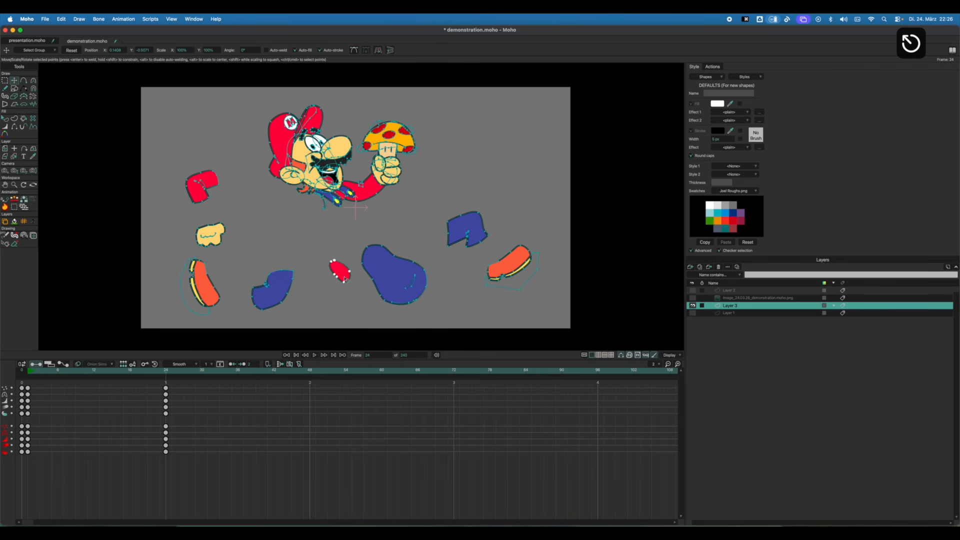
Move the whole mushroom out of the raised hand to the upper right of the canvas.
mouse_move(418, 124)
left_mouse_down()
mouse_move(351, 120)
mouse_move(419, 150)
mouse_move(420, 135)
mouse_move(500, 151)
mouse_move(507, 137)
left_mouse_up()
key("Tab")
key("Escape")
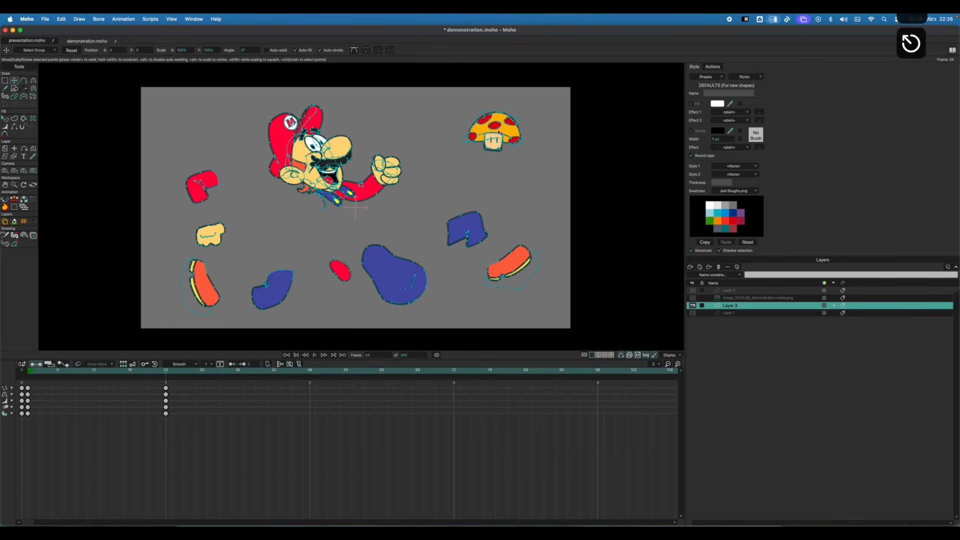
scroll(515, 119, "up", 2)
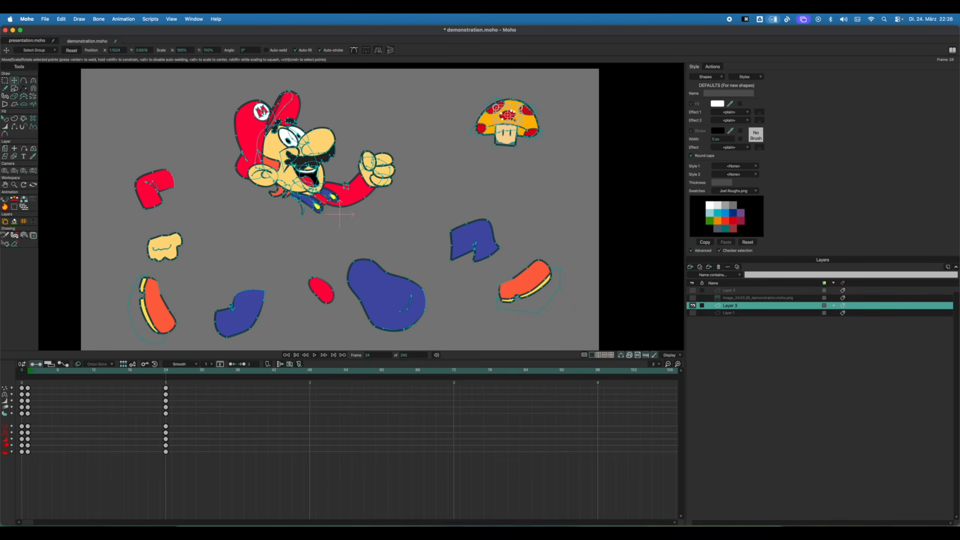
left_click_drag(509, 115, 540, 88)
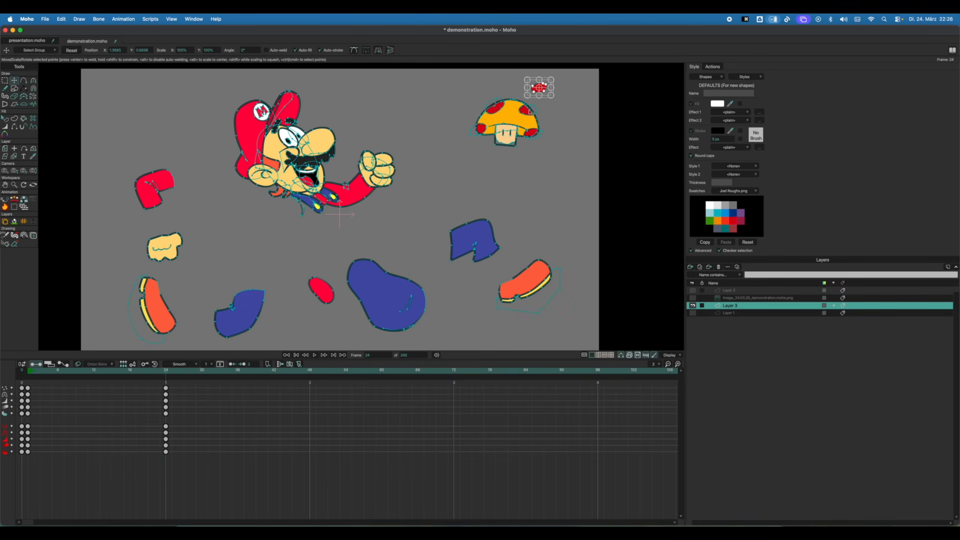
key("cmd+z")
mouse_move(490, 140)
left_mouse_down()
mouse_move(507, 158)
mouse_move(520, 141)
mouse_move(526, 164)
mouse_move(506, 143)
left_mouse_up()
key("Tab")
key("super+z")
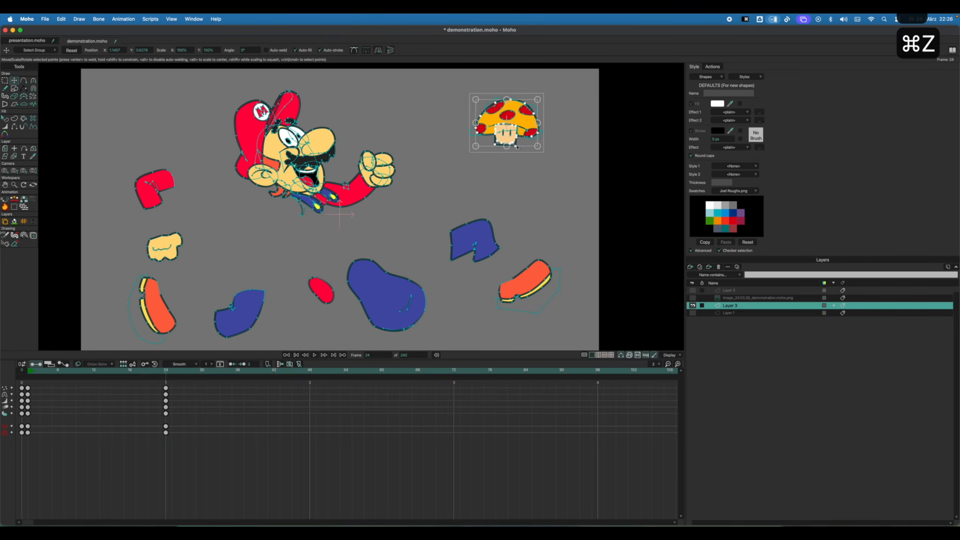
Move the raised hand off its sleeve to below the mushroom and separate one finger from it toward the right.
key("Tab")
mouse_move(398, 161)
left_mouse_down()
mouse_move(400, 153)
mouse_move(382, 173)
mouse_move(500, 165)
mouse_move(452, 168)
left_mouse_up()
key("Tab")
key("super+z")
left_click_drag(384, 171, 543, 165)
key("super+z")
key("Tab")
key("Escape")
left_click(500, 168)
key("Tab")
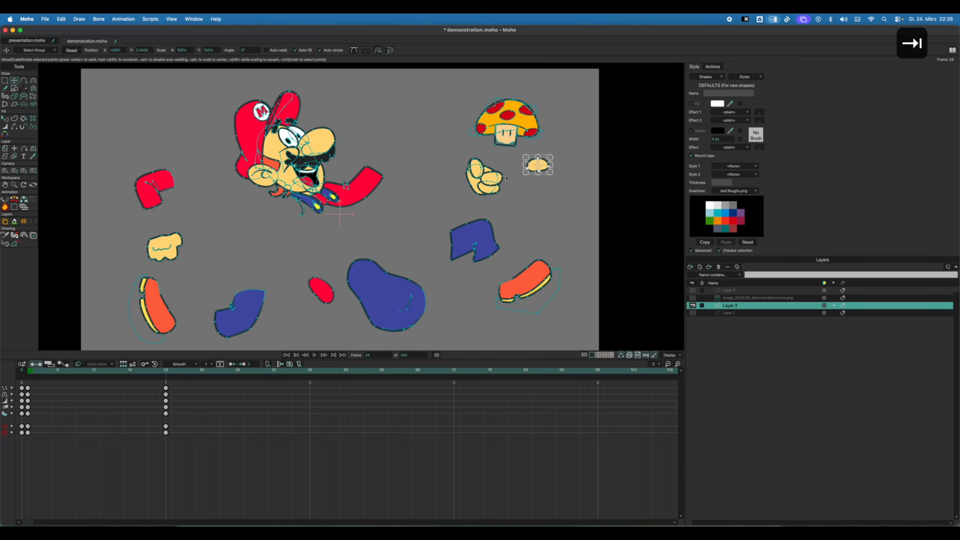
left_click(501, 173)
key("Tab")
key("Escape")
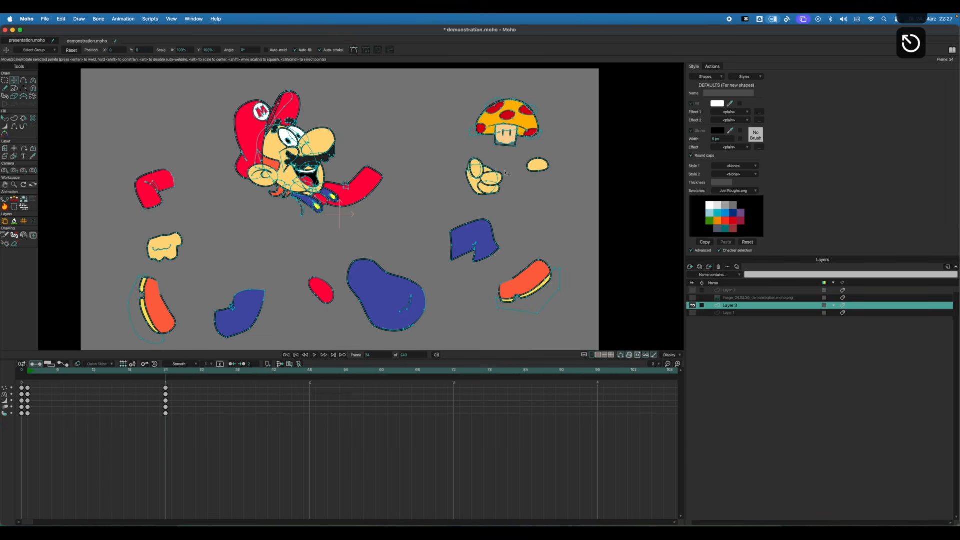
Stack two more fingers below the separated finger, and place the thumb between the palm and the fingers.
left_click(499, 181)
key("Tab")
left_click_drag(500, 181, 545, 207)
left_click(495, 188)
key("Tab")
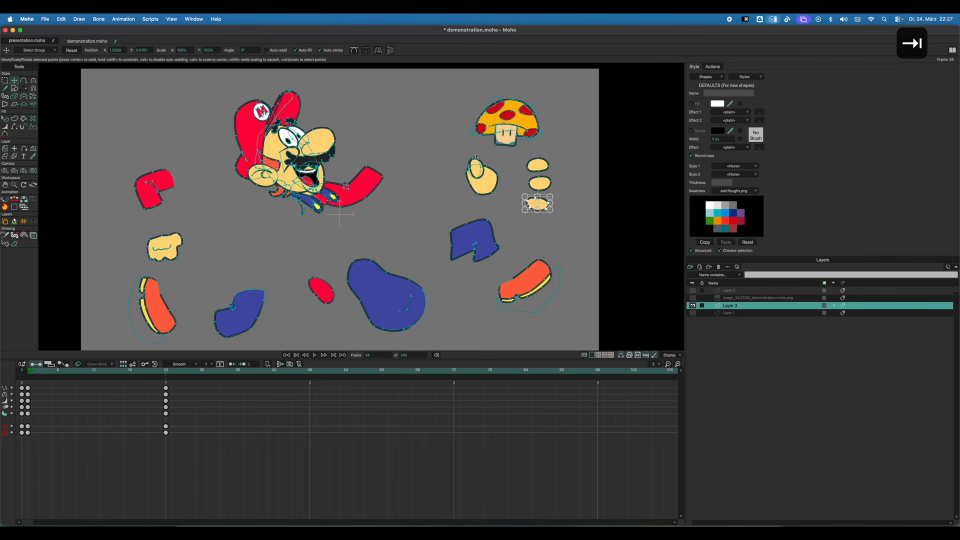
key("Escape")
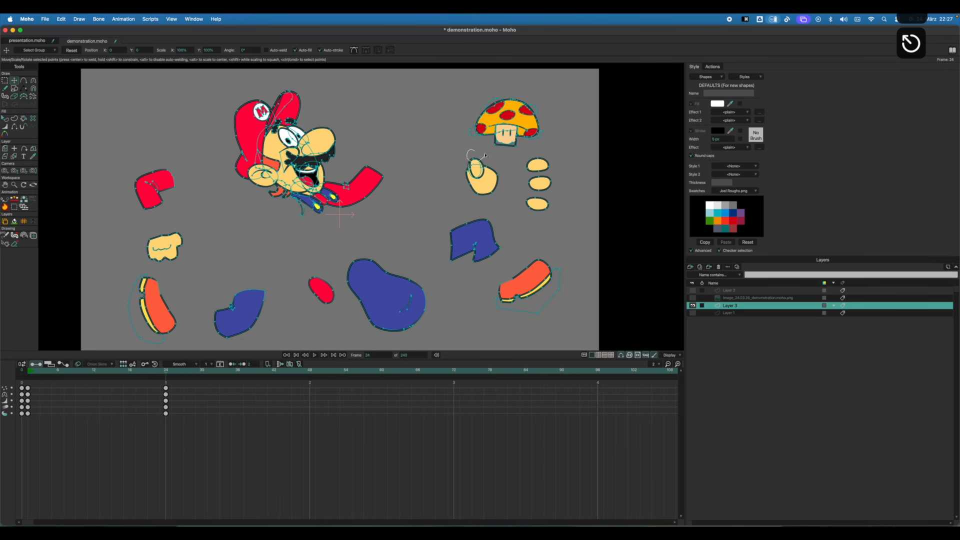
left_click(478, 169)
key("Tab")
left_click_drag(478, 169, 512, 169)
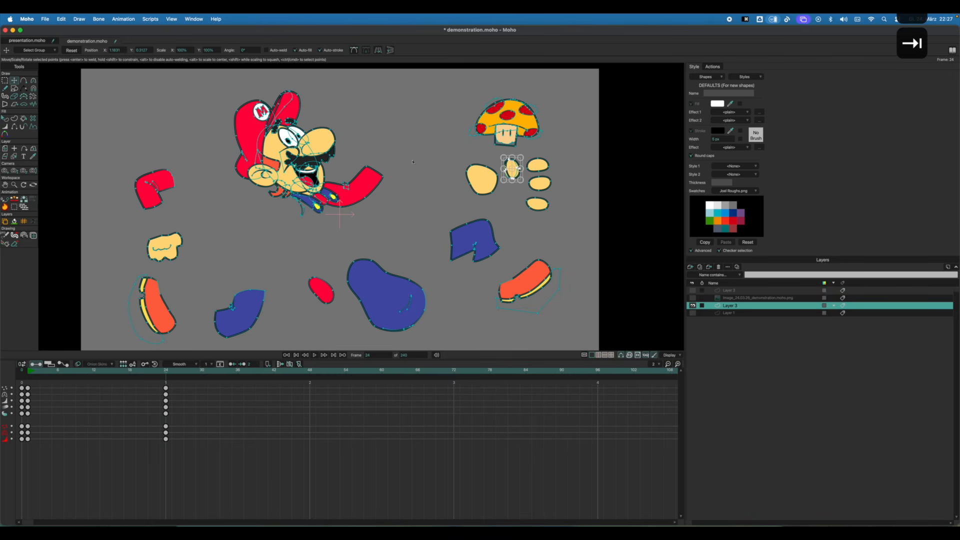
Pull the nose and the mustache off the face, placing them left of the mushroom with the mustache under the nose.
left_click(331, 141)
key("Tab")
left_click_drag(330, 141, 430, 133)
key("Escape")
mouse_move(403, 171)
left_mouse_down()
mouse_move(419, 159)
mouse_move(435, 172)
left_mouse_up()
key("Tab")
Move the raised arm's red sleeve and its small red detail below the mustache.
mouse_move(375, 151)
left_mouse_down()
mouse_move(359, 159)
mouse_move(393, 168)
mouse_move(382, 192)
mouse_move(436, 213)
left_mouse_up()
key("Tab")
mouse_move(369, 173)
left_mouse_down()
mouse_move(371, 194)
mouse_move(350, 189)
mouse_move(414, 200)
left_mouse_up()
key("Tab")
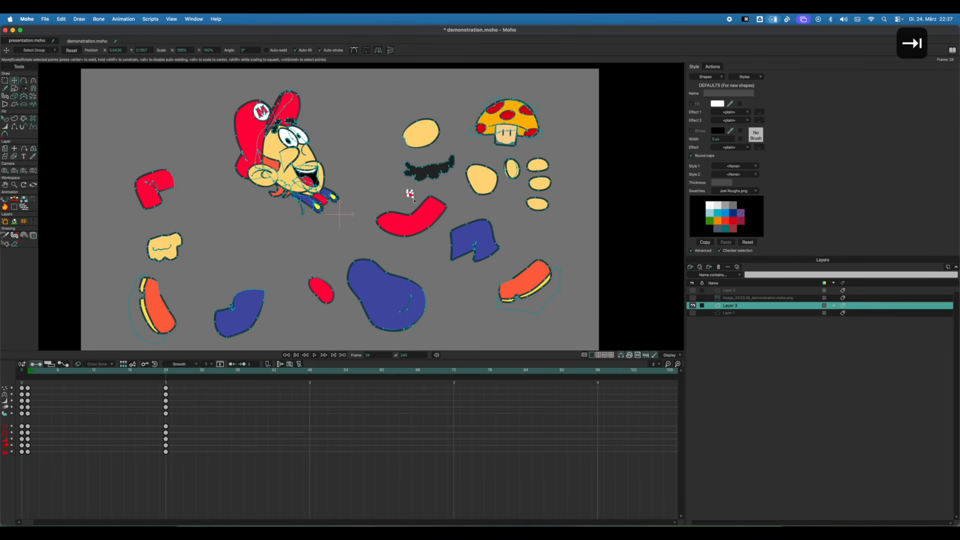
Separate the cap's large red back, white badge and M emblem at the canvas's upper left.
mouse_move(247, 129)
left_mouse_down()
mouse_move(262, 123)
mouse_move(250, 130)
mouse_move(140, 114)
mouse_move(182, 92)
mouse_move(186, 116)
left_mouse_up()
key("Tab")
key("Escape")
key("super+Tab")
left_click(189, 94)
key("super+z")
key("Tab")
Pull the cap's front off the head toward the badge and separate its narrow red sliver beside it.
left_click(291, 97)
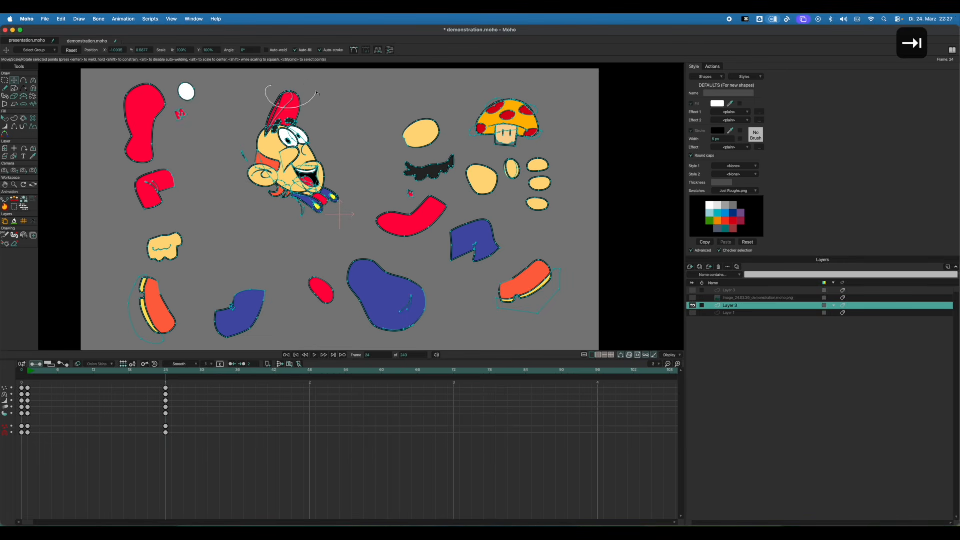
key("Tab")
key("super+z")
key("super+z")
key("super+z")
key("super+z")
key("super+z")
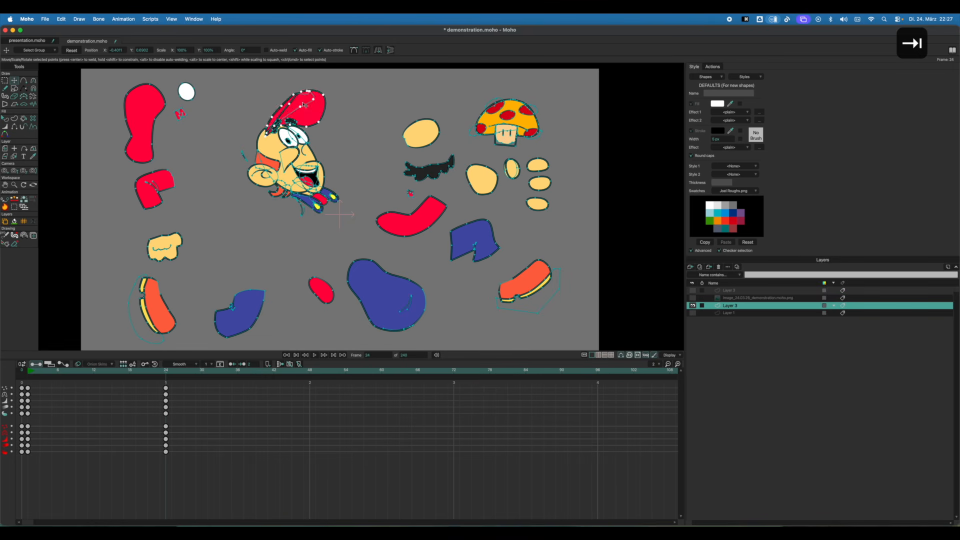
key("super+z")
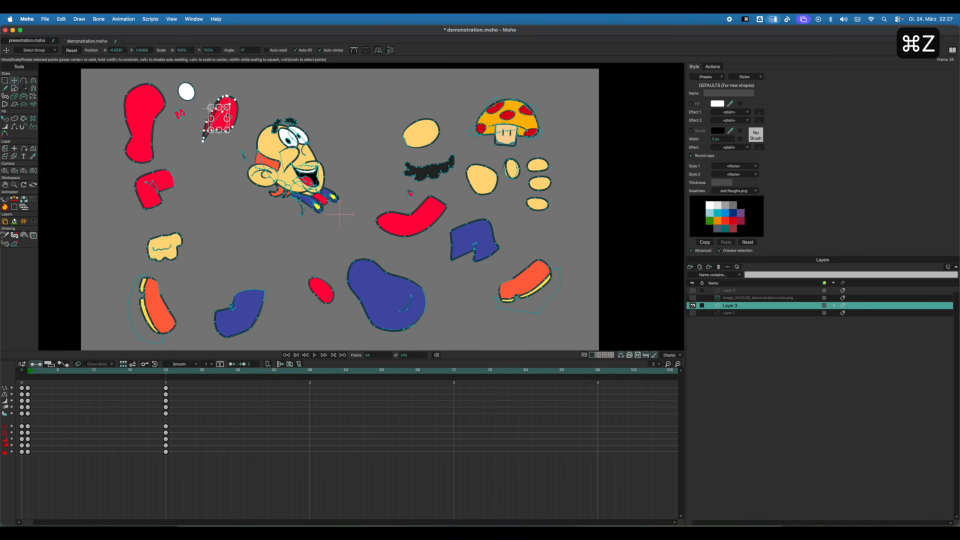
key("Tab")
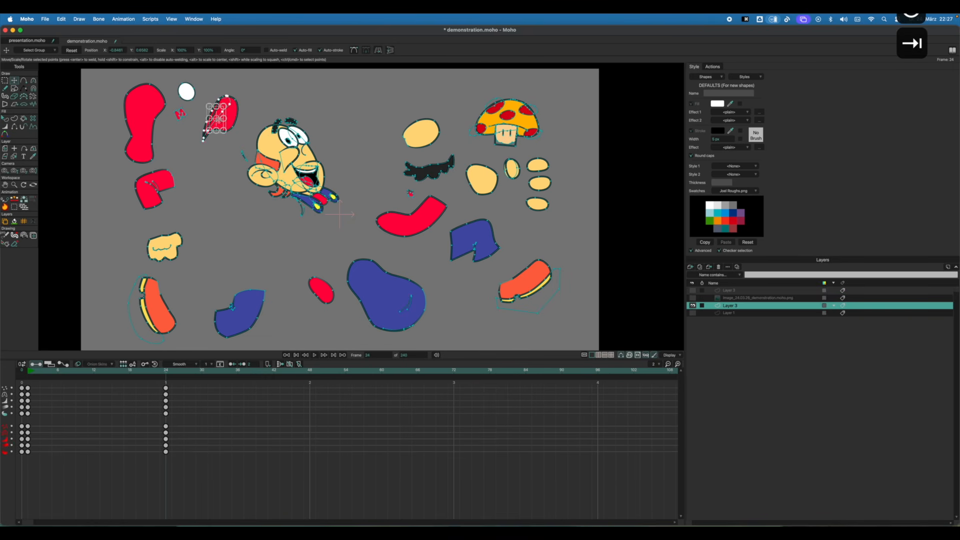
left_click_drag(219, 121, 189, 141)
Move both eyebrows off the forehead to above the detached nose.
mouse_move(287, 108)
left_mouse_down()
mouse_move(302, 121)
mouse_move(372, 95)
mouse_move(466, 93)
mouse_move(287, 118)
mouse_move(295, 125)
mouse_move(422, 97)
left_mouse_up()
key("Tab")
key("Tab")
Place both eye whites left of the detached nose and both pupils above the head.
mouse_move(310, 123)
left_mouse_down()
mouse_move(330, 122)
mouse_move(322, 132)
mouse_move(388, 114)
left_mouse_up()
key("Tab")
left_click(288, 139)
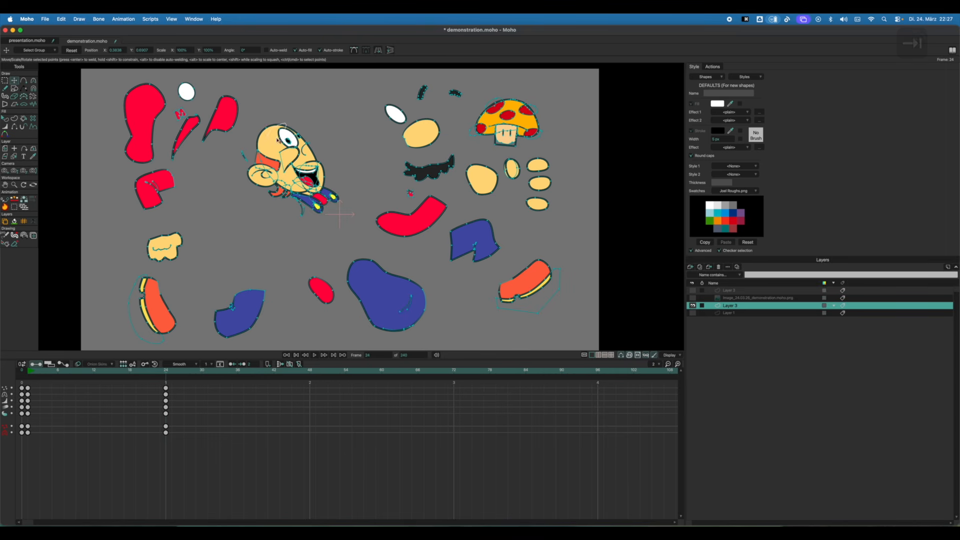
key("Tab")
left_click_drag(288, 139, 375, 126)
left_click(288, 141)
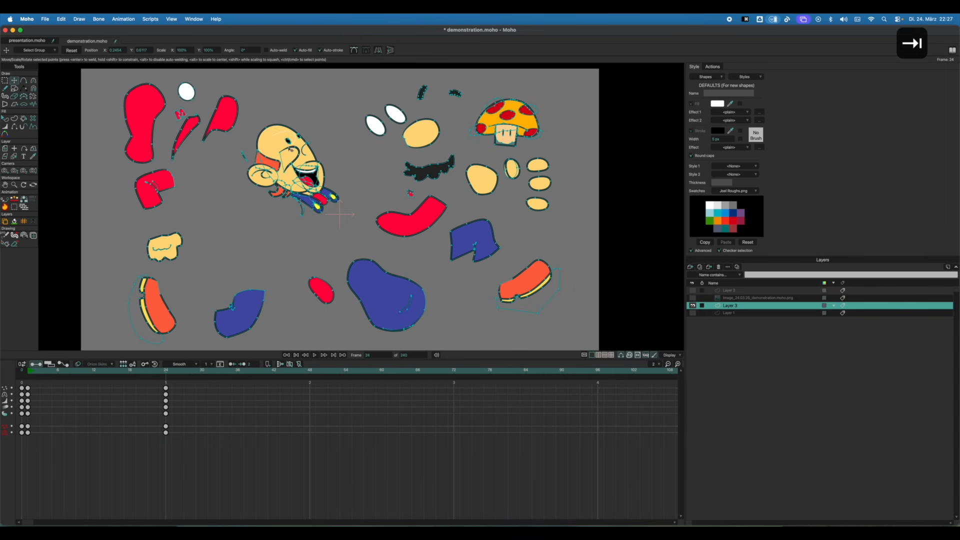
left_click_drag(291, 145, 281, 102)
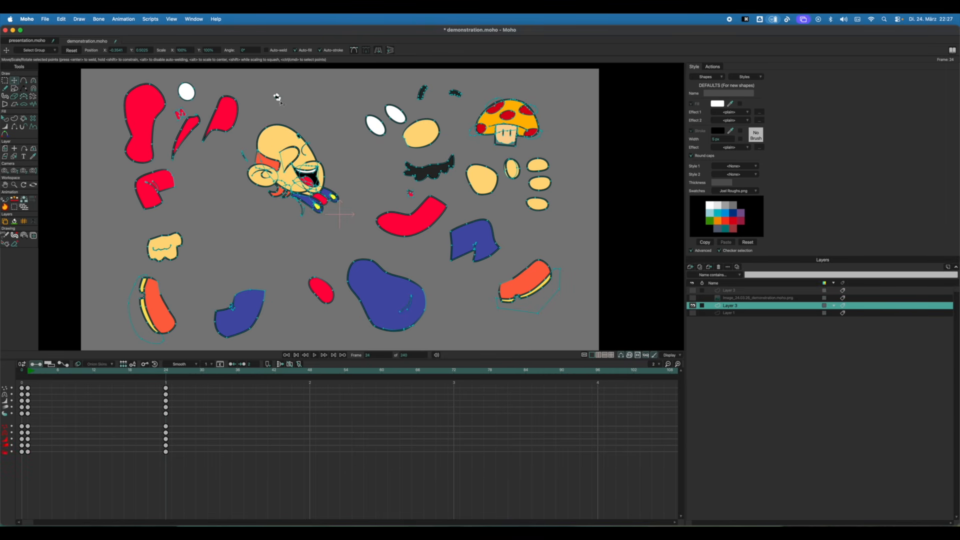
Move the head's large oval to above the lowered leg and detach the mouth from the remaining face.
left_click(299, 141)
key("Tab")
mouse_move(300, 142)
left_mouse_down()
mouse_move(305, 107)
mouse_move(278, 244)
mouse_move(230, 225)
left_mouse_up()
left_click(275, 132)
key("Tab")
left_click_drag(329, 156, 336, 163)
key("Tab")
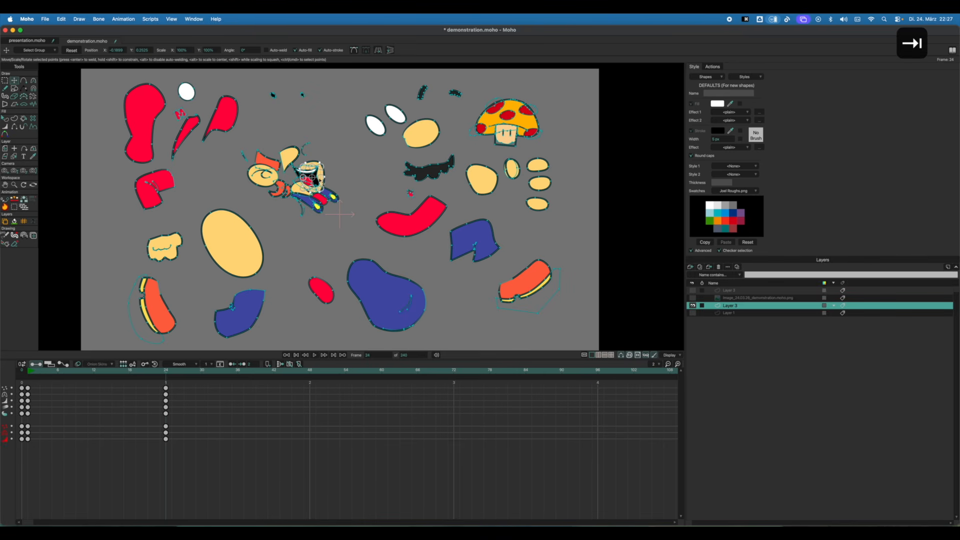
Spread the overalls' two straps and their yellow buttons around the red shirt piece below the face.
mouse_move(316, 206)
left_mouse_down()
mouse_move(314, 220)
mouse_move(279, 241)
mouse_move(280, 283)
mouse_move(303, 312)
mouse_move(289, 329)
left_mouse_up()
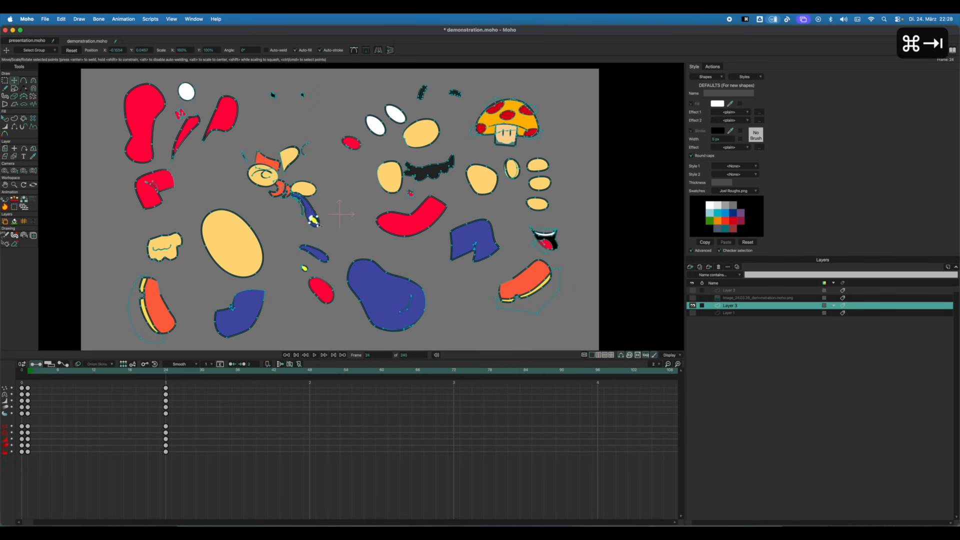
key("super+z")
key("Tab")
key("Escape")
left_click(302, 311)
key("Tab")
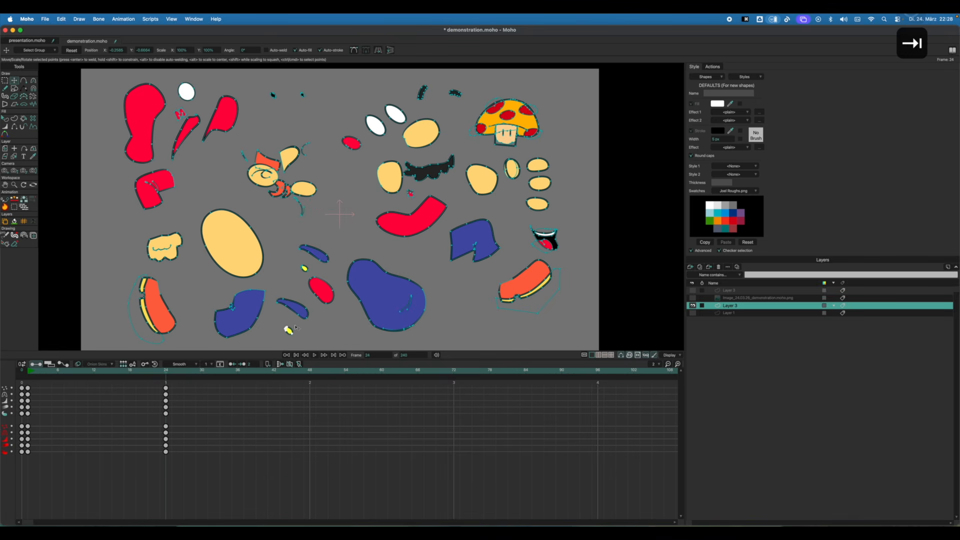
Move the thin outline beside the overalls' body, and the two orange hair pieces to the right of the large head oval.
left_click(301, 215)
key("Tab")
mouse_move(301, 215)
left_mouse_down()
mouse_move(331, 256)
mouse_move(345, 327)
left_mouse_up()
left_click(282, 204)
key("Escape")
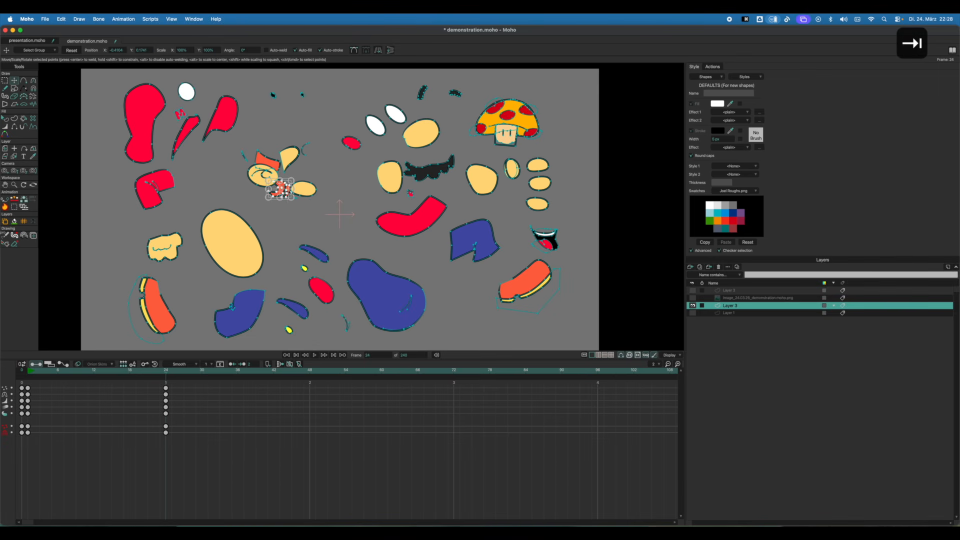
left_click_drag(282, 203, 289, 275)
left_click(283, 258)
key("Tab")
key("Escape")
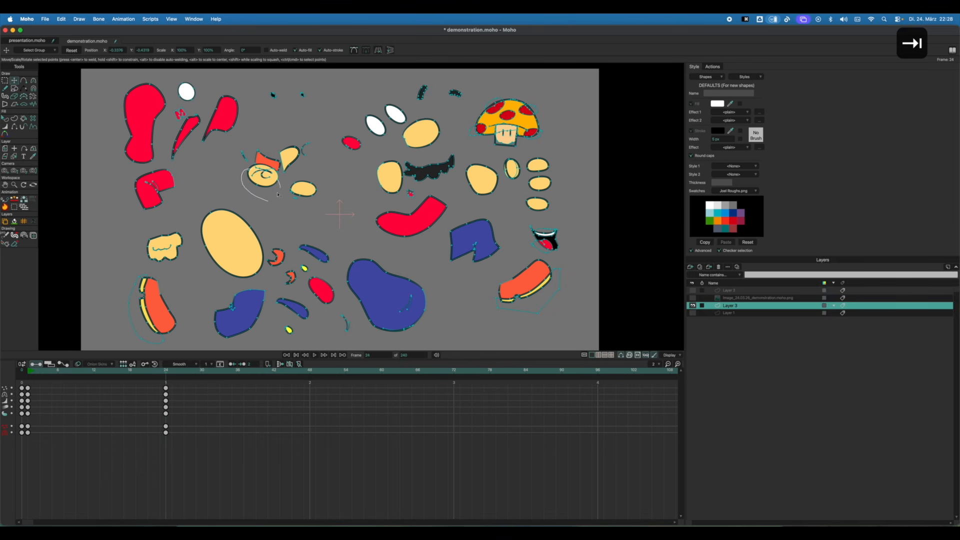
Scatter the remaining sideburn, ear, face pieces and ear lines into free areas of the canvas, and save the project.
mouse_move(263, 188)
left_mouse_down()
mouse_move(203, 197)
mouse_move(164, 224)
mouse_move(131, 223)
mouse_move(245, 156)
mouse_move(274, 169)
mouse_move(282, 254)
left_mouse_up()
left_click(202, 178)
key("Tab")
key("Escape")
key("super+Tab")
key("super+Tab")
key("Tab")
key("super+s")
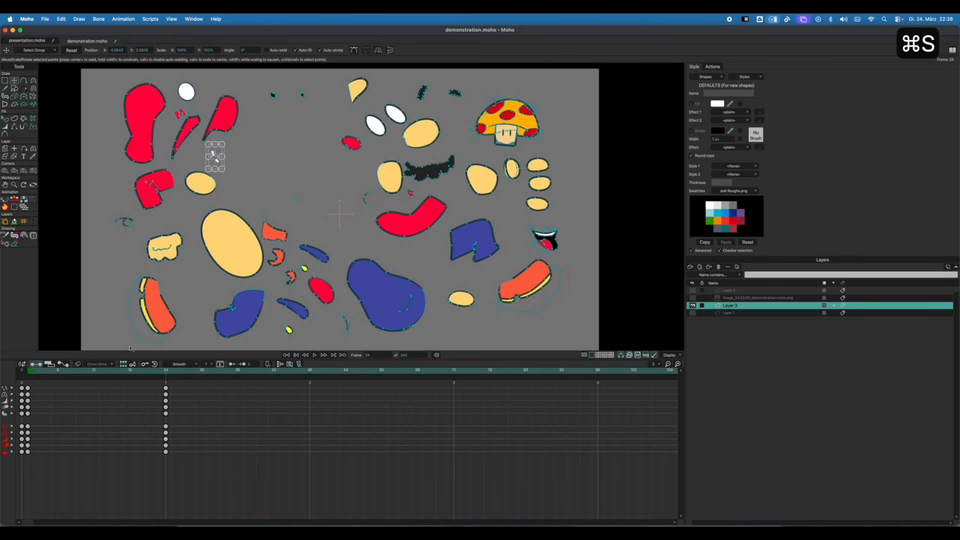
Copy the assembled character's keyframes from frame 1 and paste them at frame 48.
left_click_drag(165, 373, 106, 383)
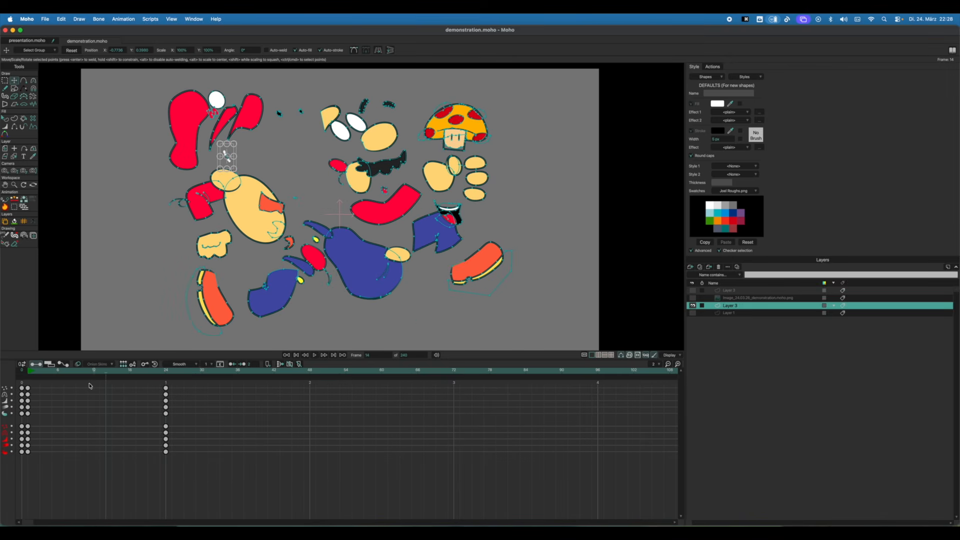
left_click_drag(47, 385, 26, 423)
key("super+c")
left_click(218, 374)
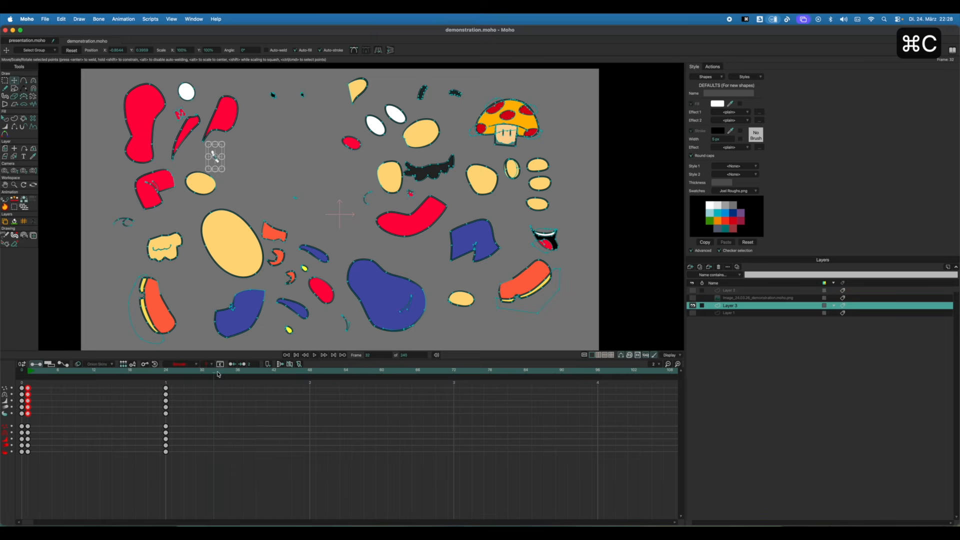
left_click(310, 376)
key("super+v")
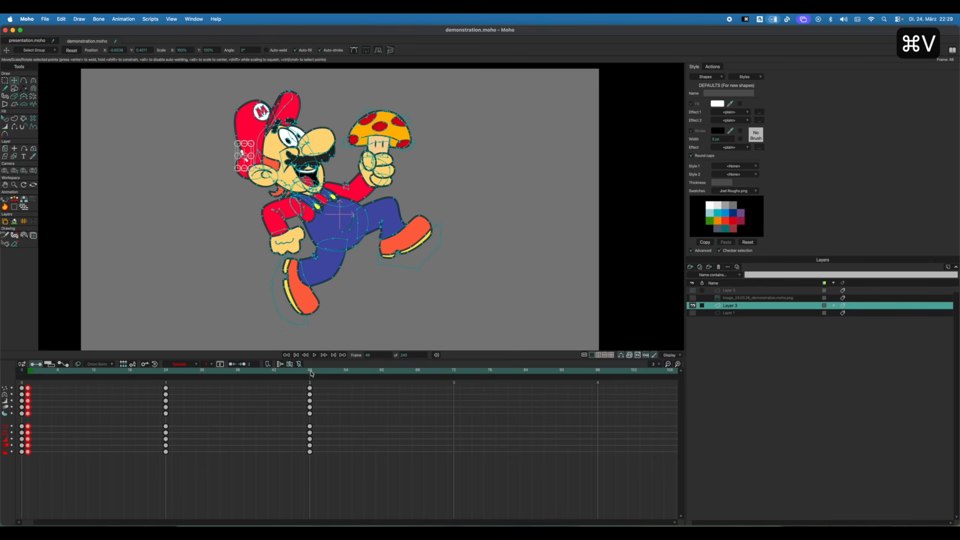
Set the playback end to frame 48, play the explosion and reassembly animation, and return to frame 0.
right_click(311, 372, "super")
key("space")
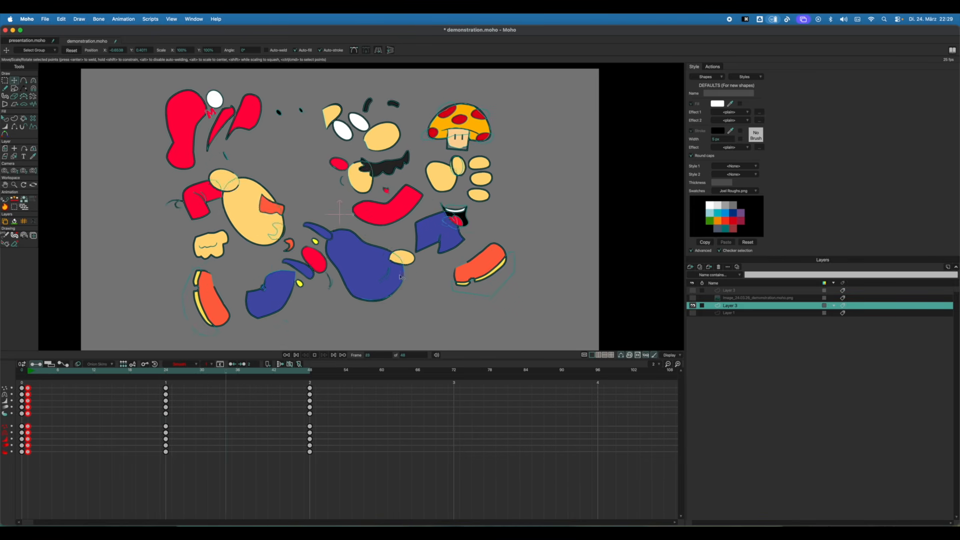
key("space")
left_click_drag(80, 372, 16, 372)
Switch to presentation.moho, show the slide after the exploding character at frame 14, and return to demonstration.moho.
left_click(22, 42)
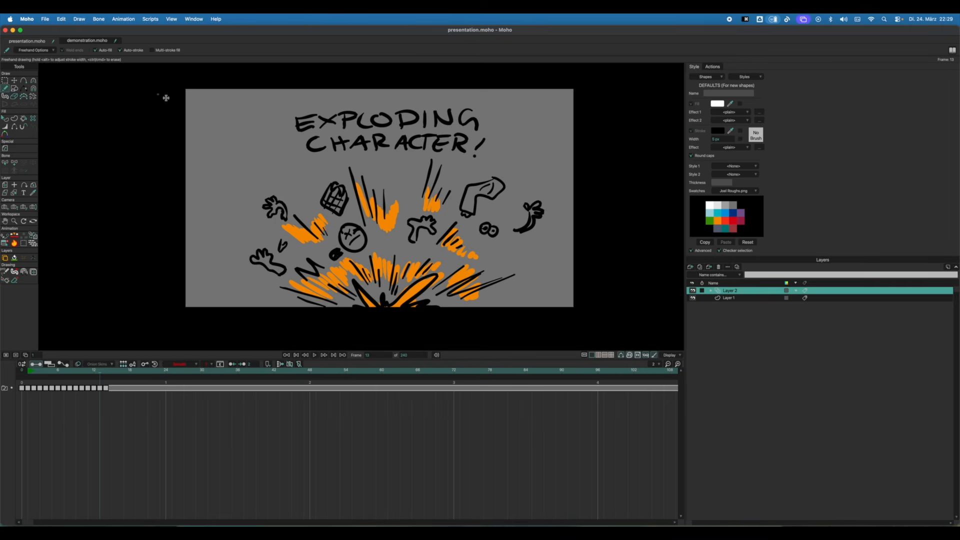
key("Right")
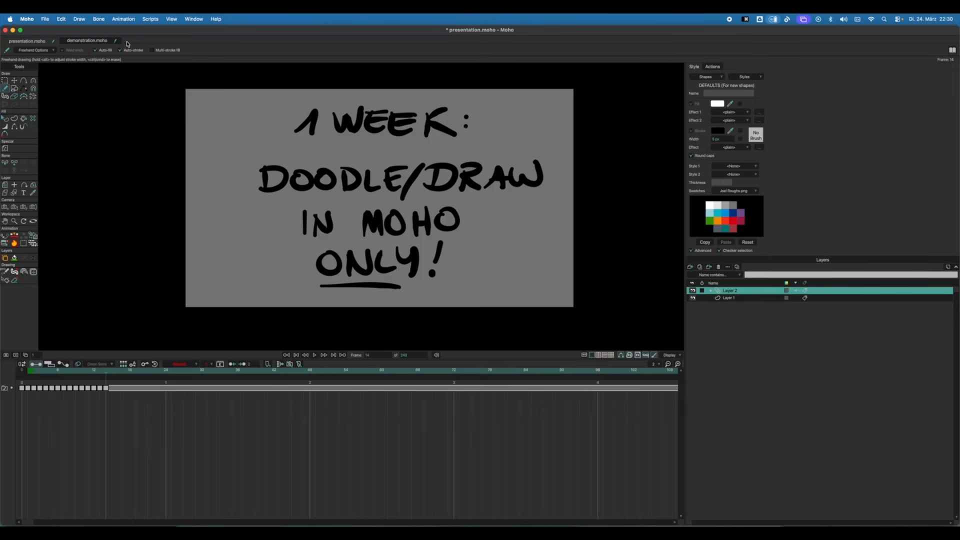
left_click(95, 41)
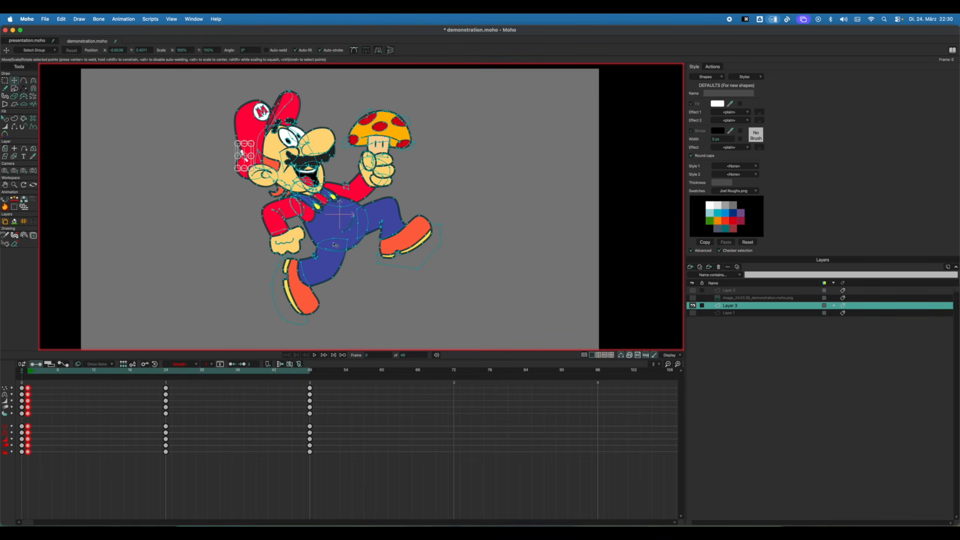
Clear the point selection on the assembled character and activate the Freehand tool.
mouse_move(333, 325)
left_mouse_down()
mouse_move(282, 317)
mouse_move(276, 259)
mouse_move(338, 280)
left_mouse_up()
key("super+z")
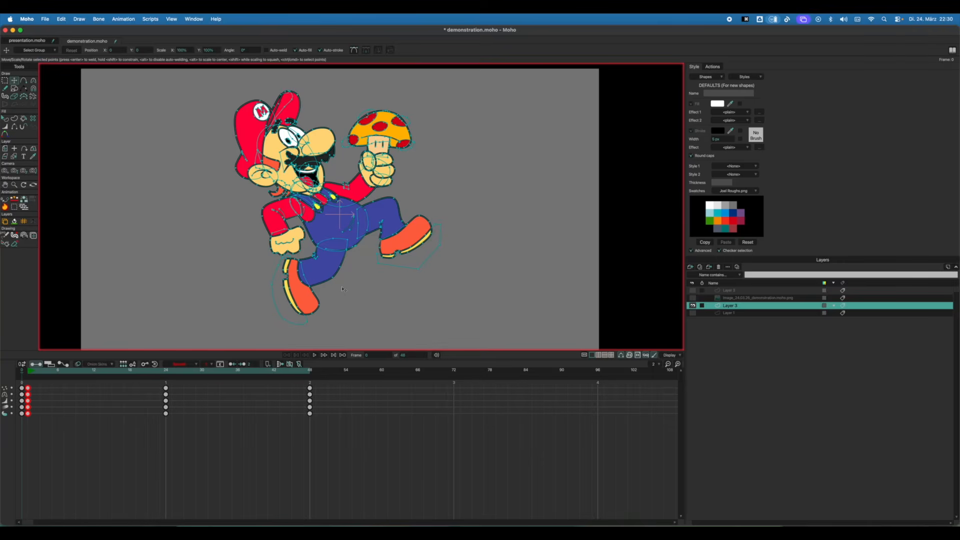
key("f")
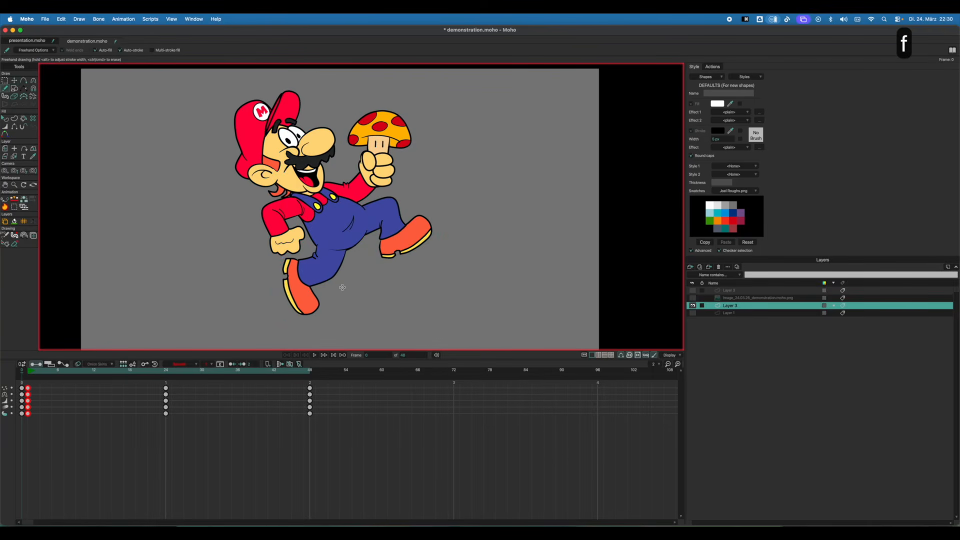